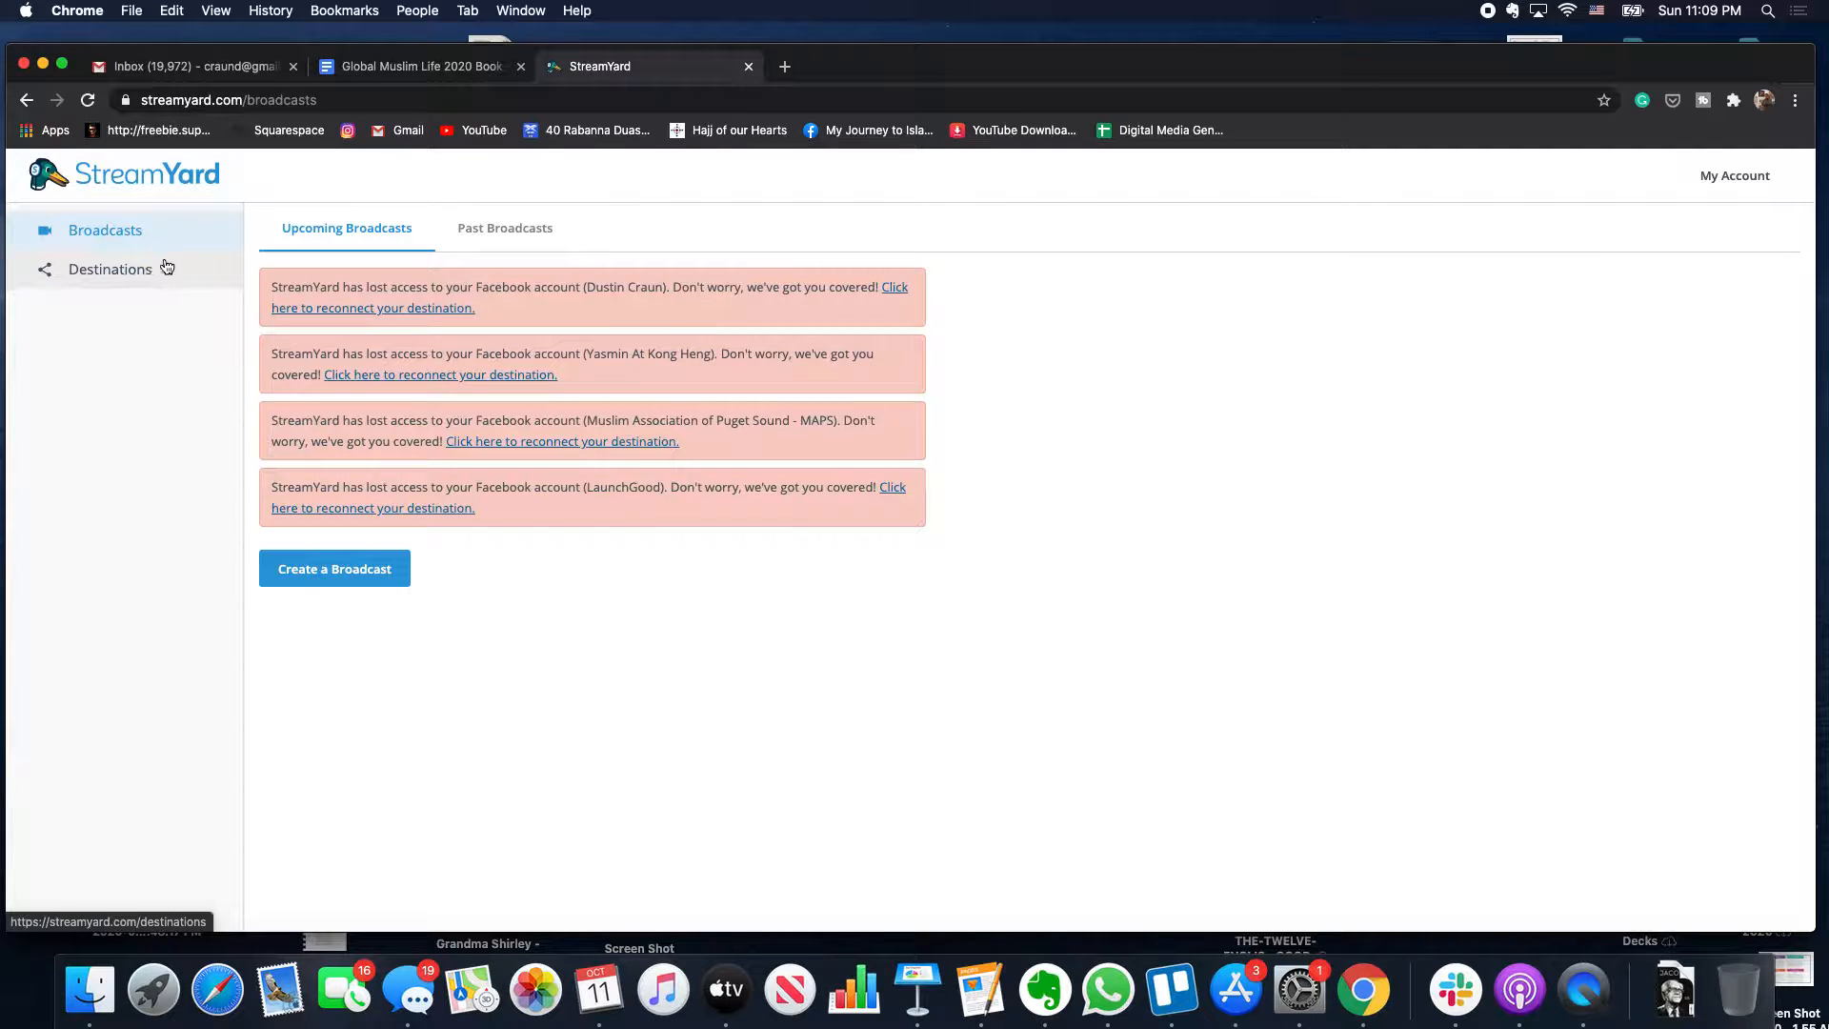
- Show the Past Broadcasts list and scroll through it
click(498, 230)
scroll(533, 385, down, 5)
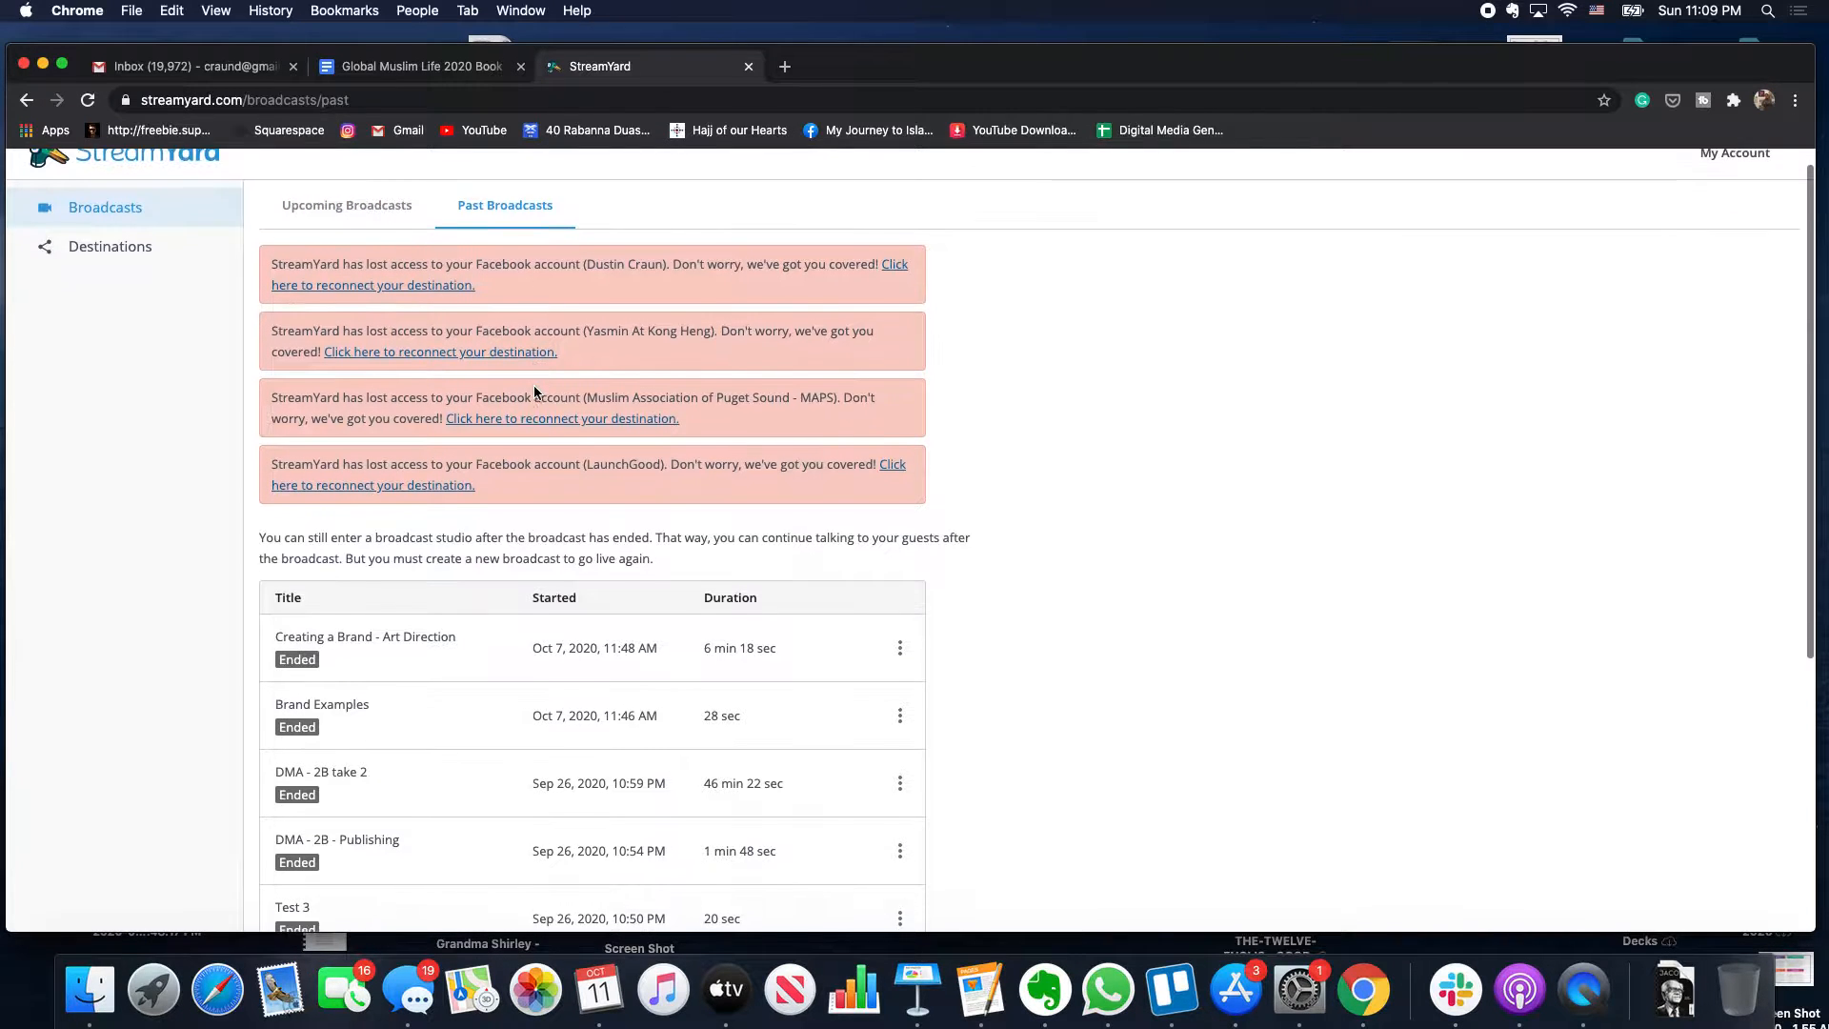
scroll(534, 390, down, 3)
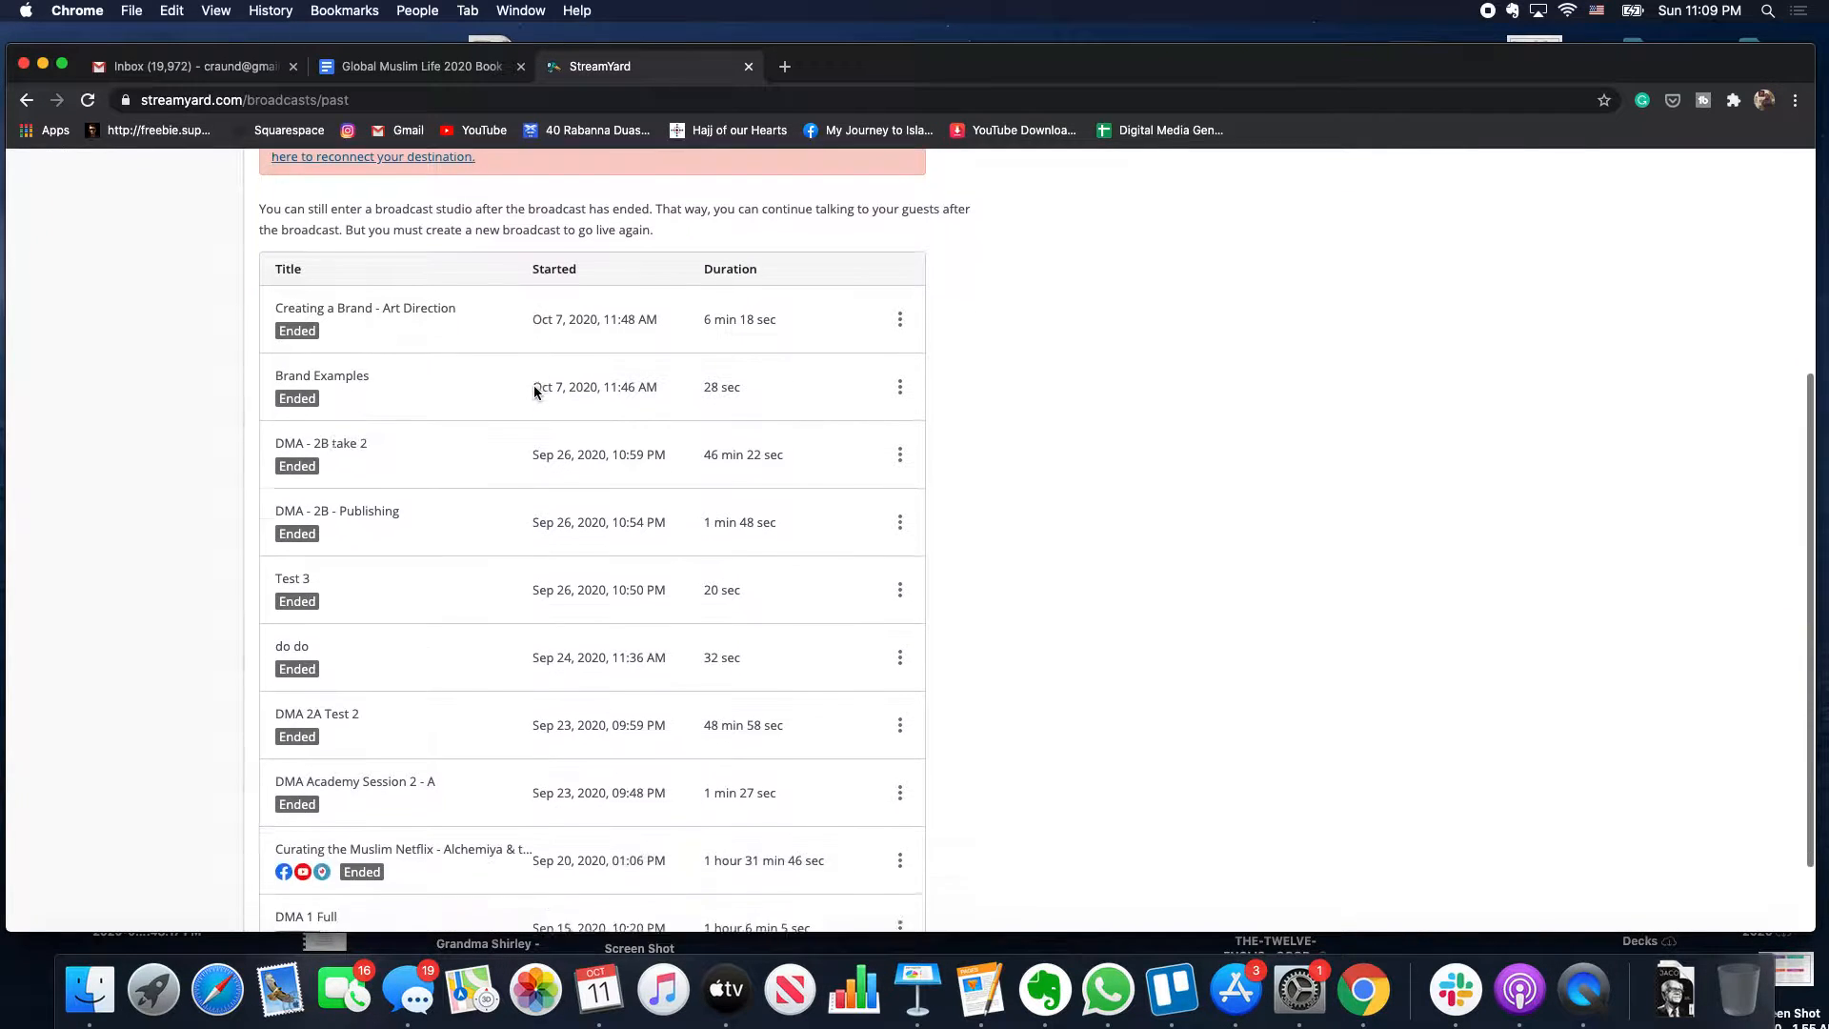
scroll(534, 390, up, 8)
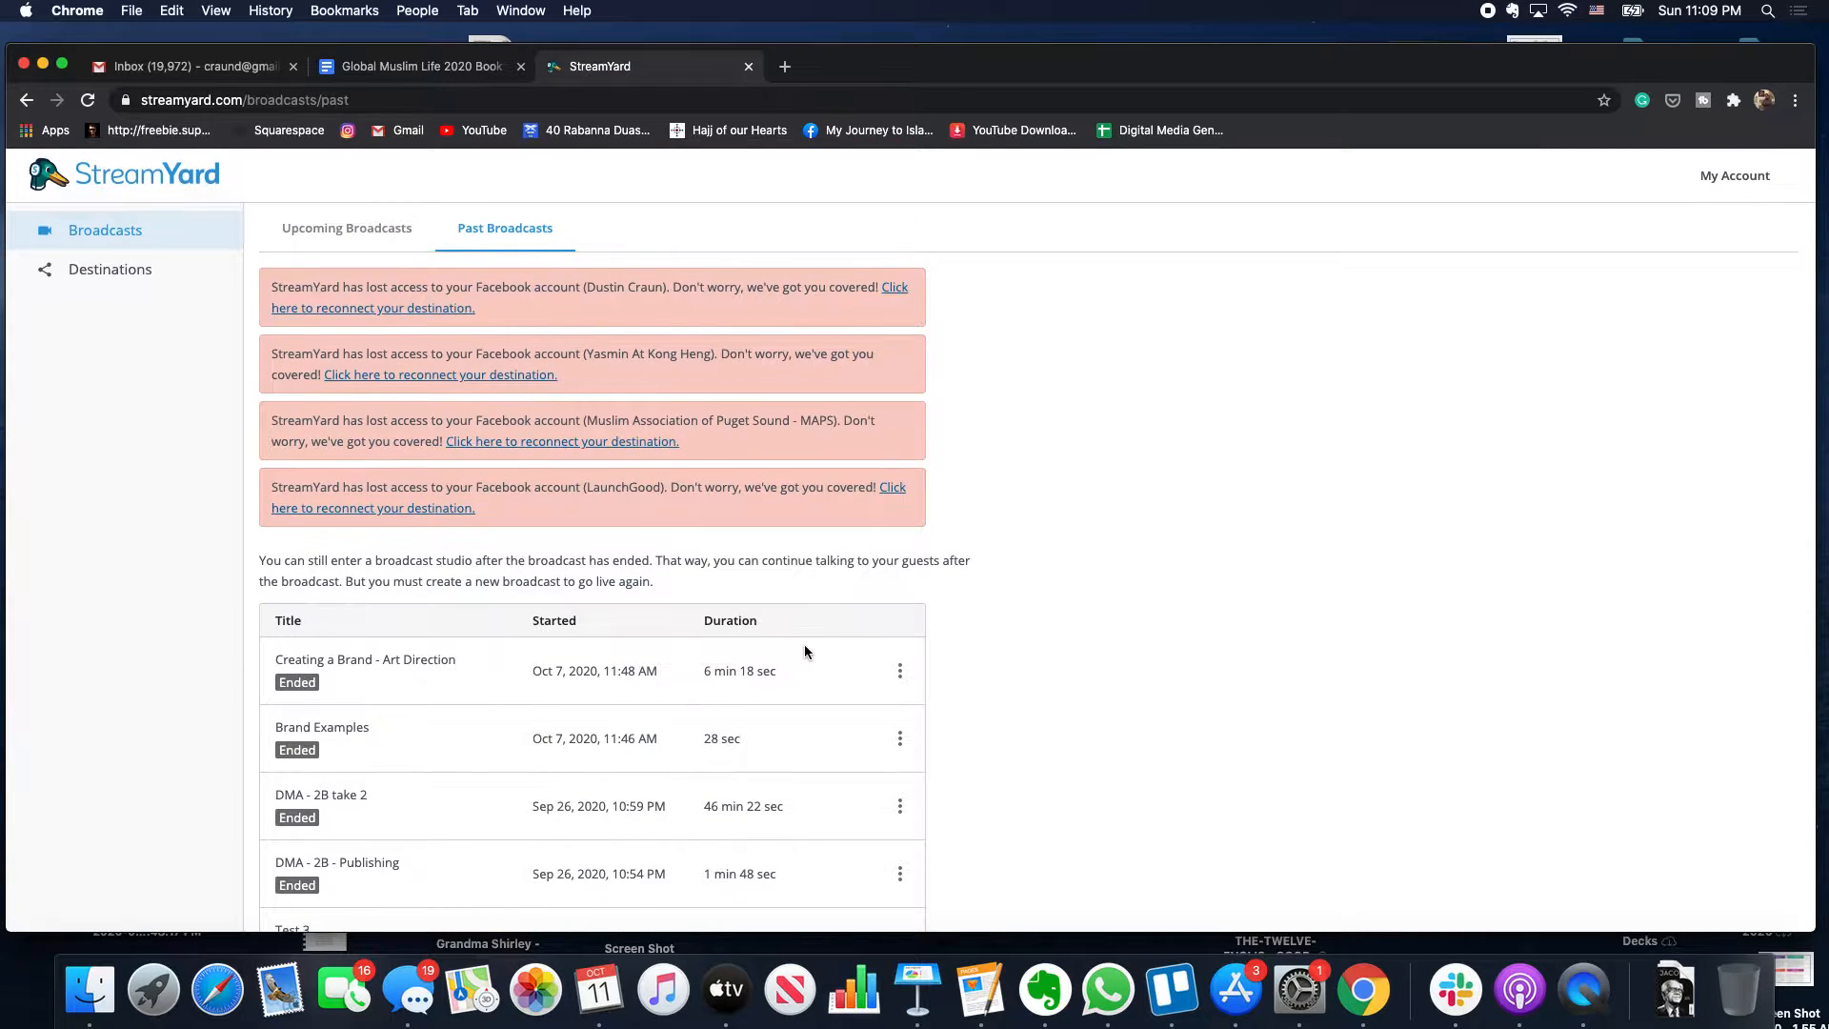
scroll(803, 644, down, 5)
- Check the recording download options for 'Creating a Brand - Art Direction', then dismiss them
click(899, 461)
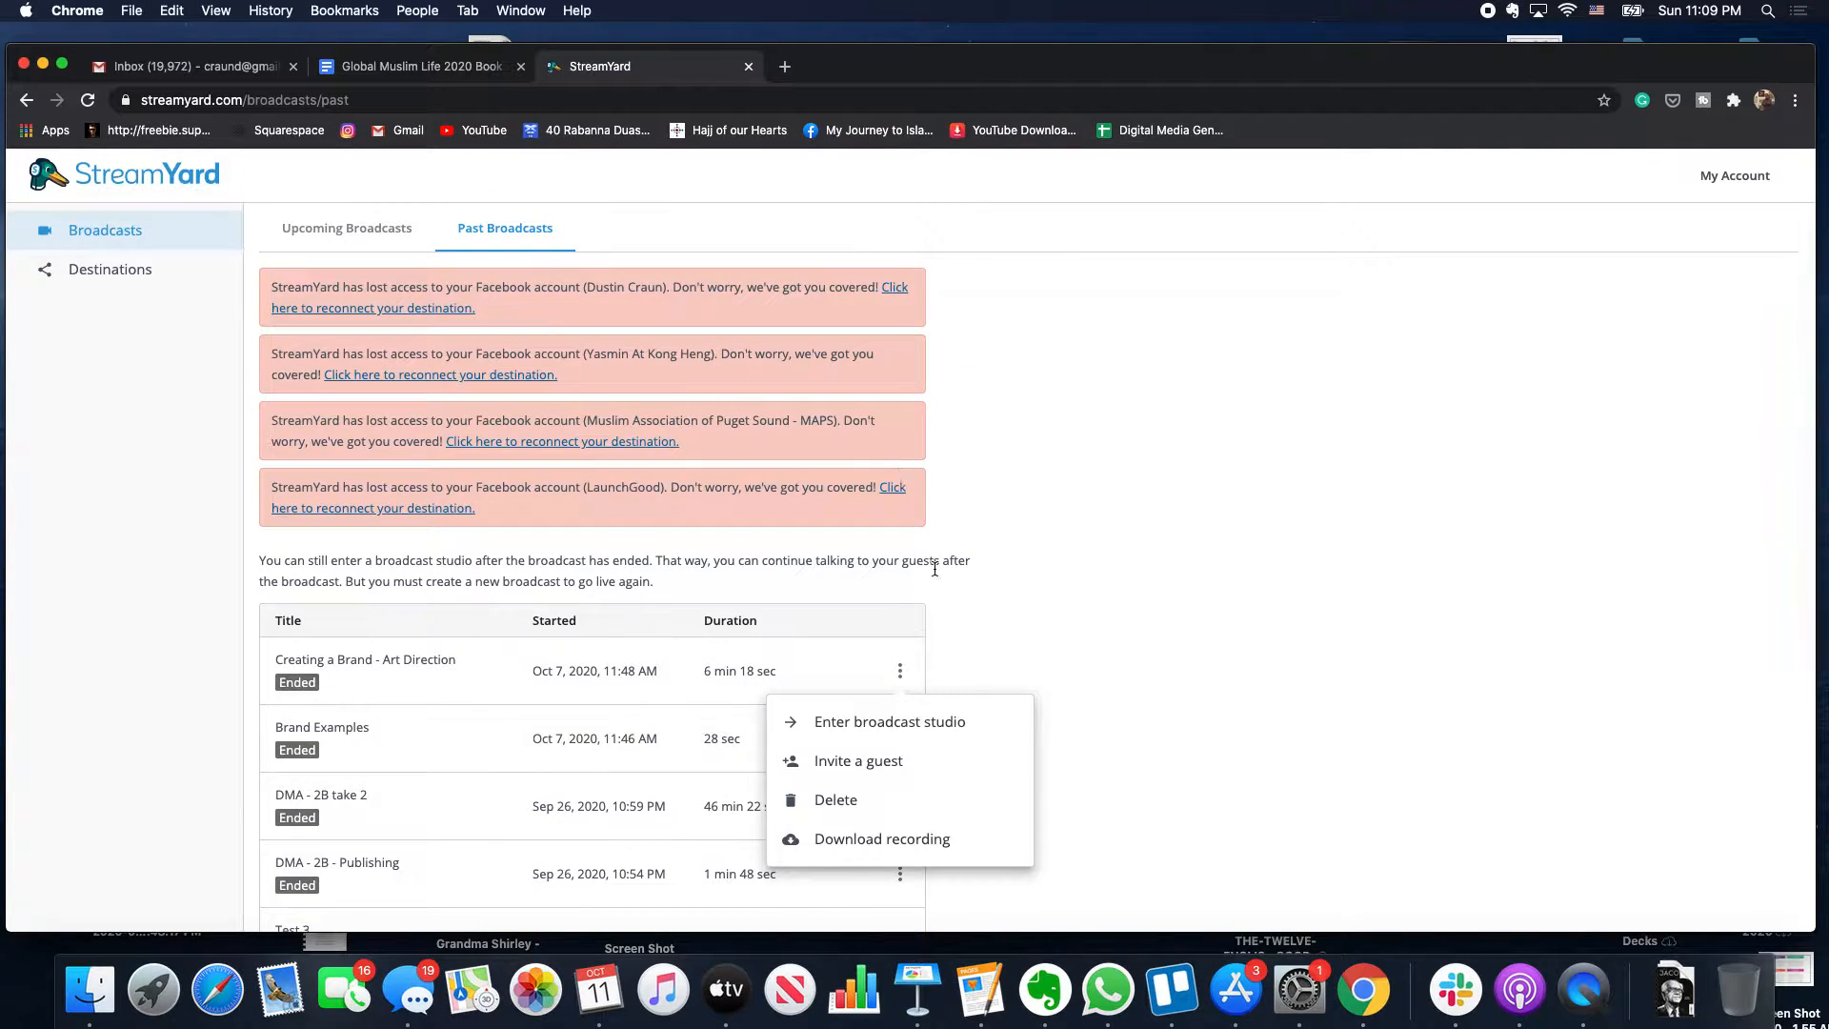
scroll(936, 583, down, 1)
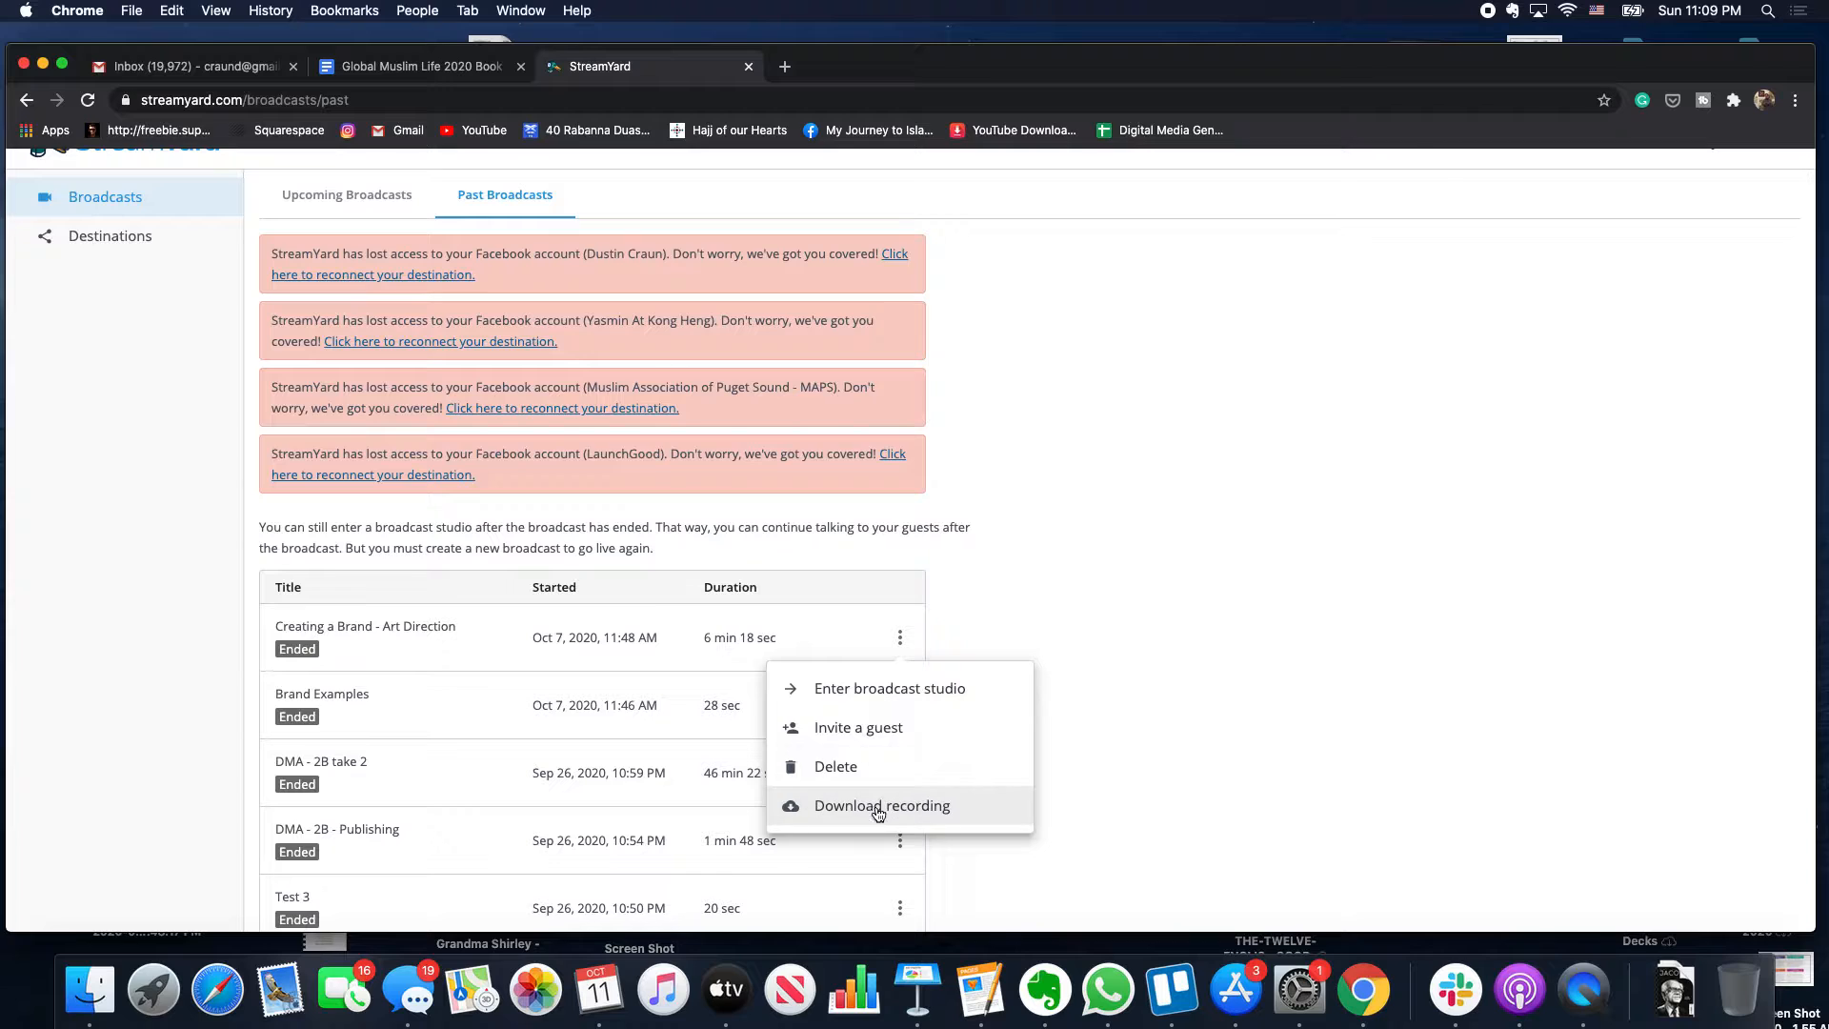
click(920, 806)
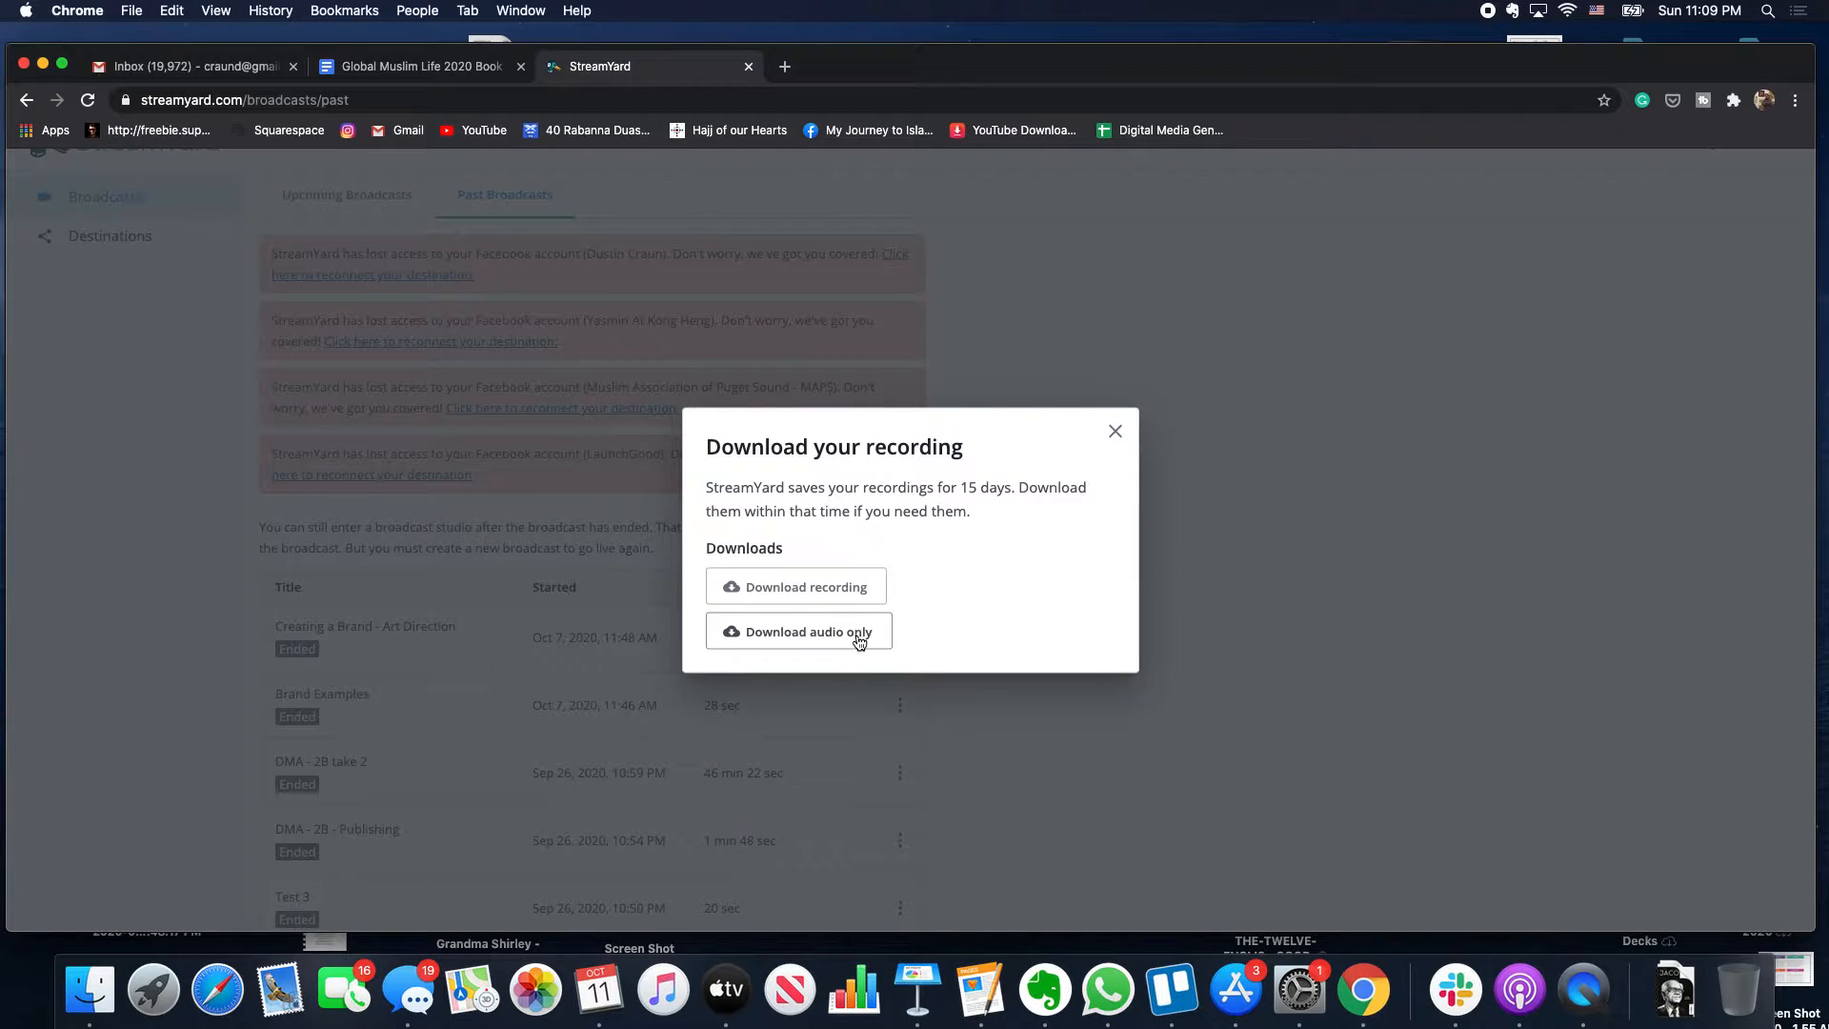
click(1114, 433)
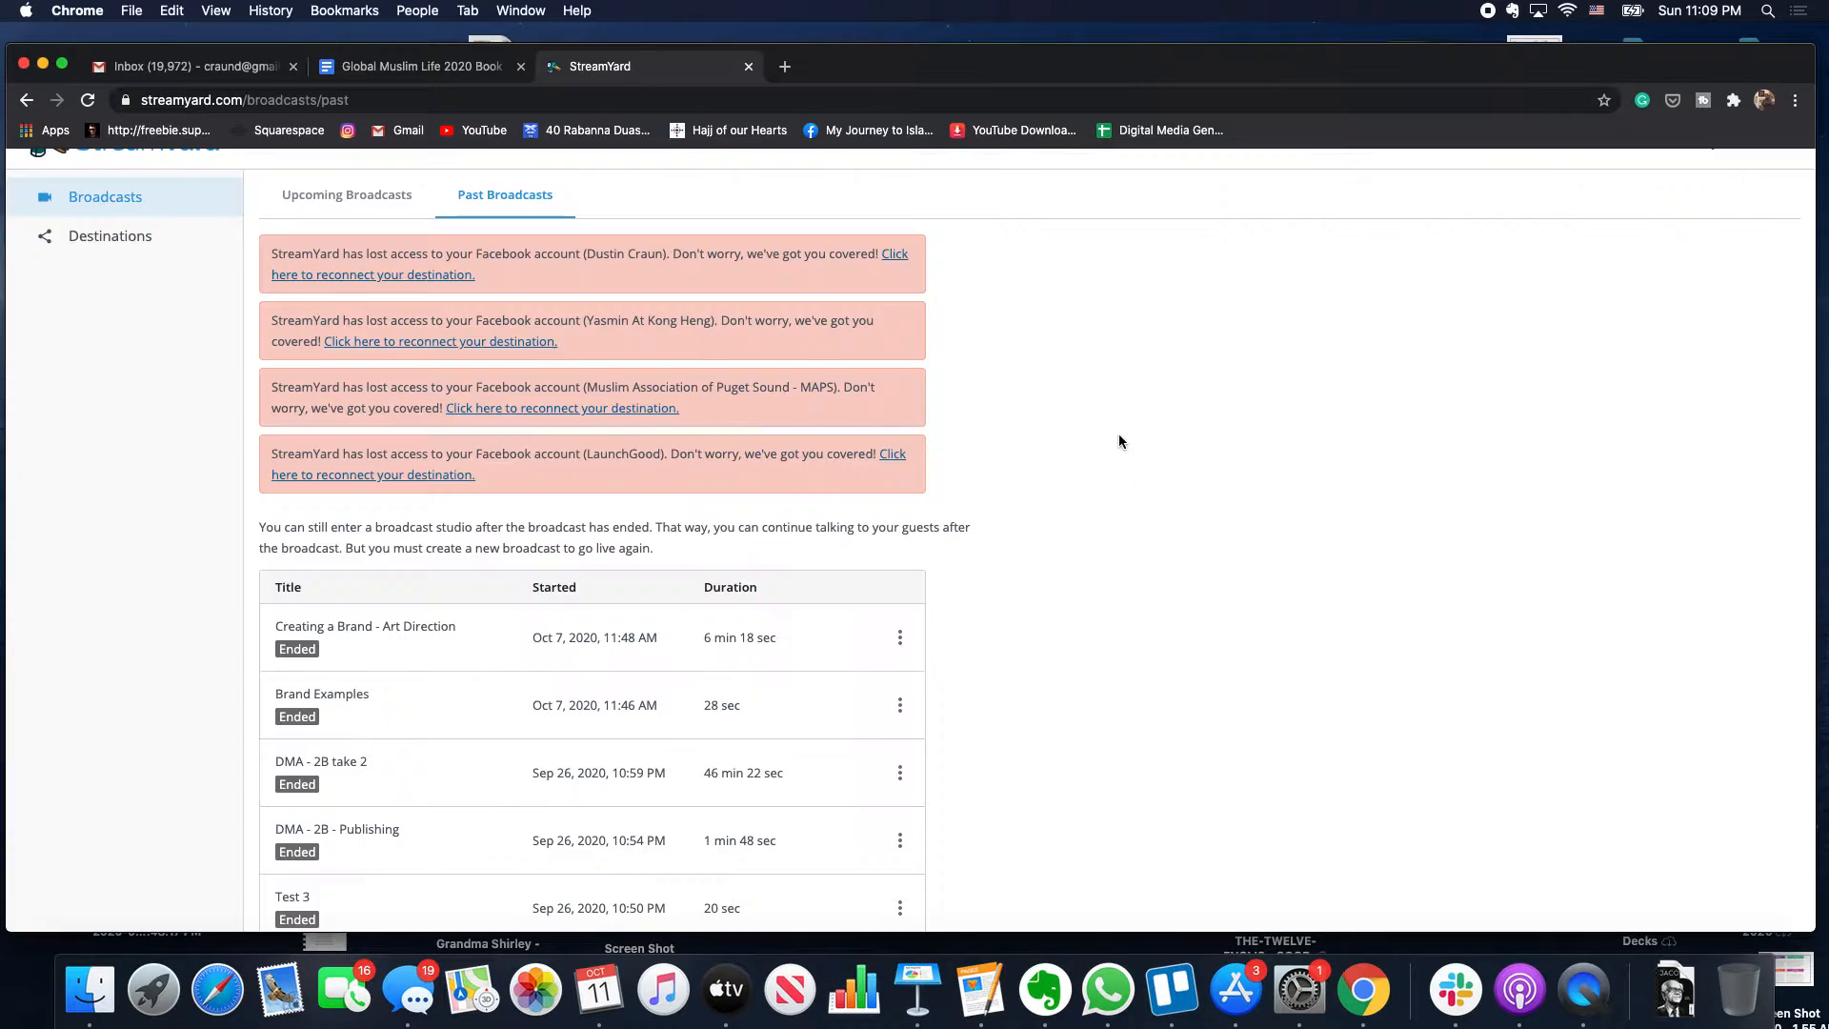
- Look through the list of connected streaming destinations
click(119, 236)
scroll(274, 451, down, 10)
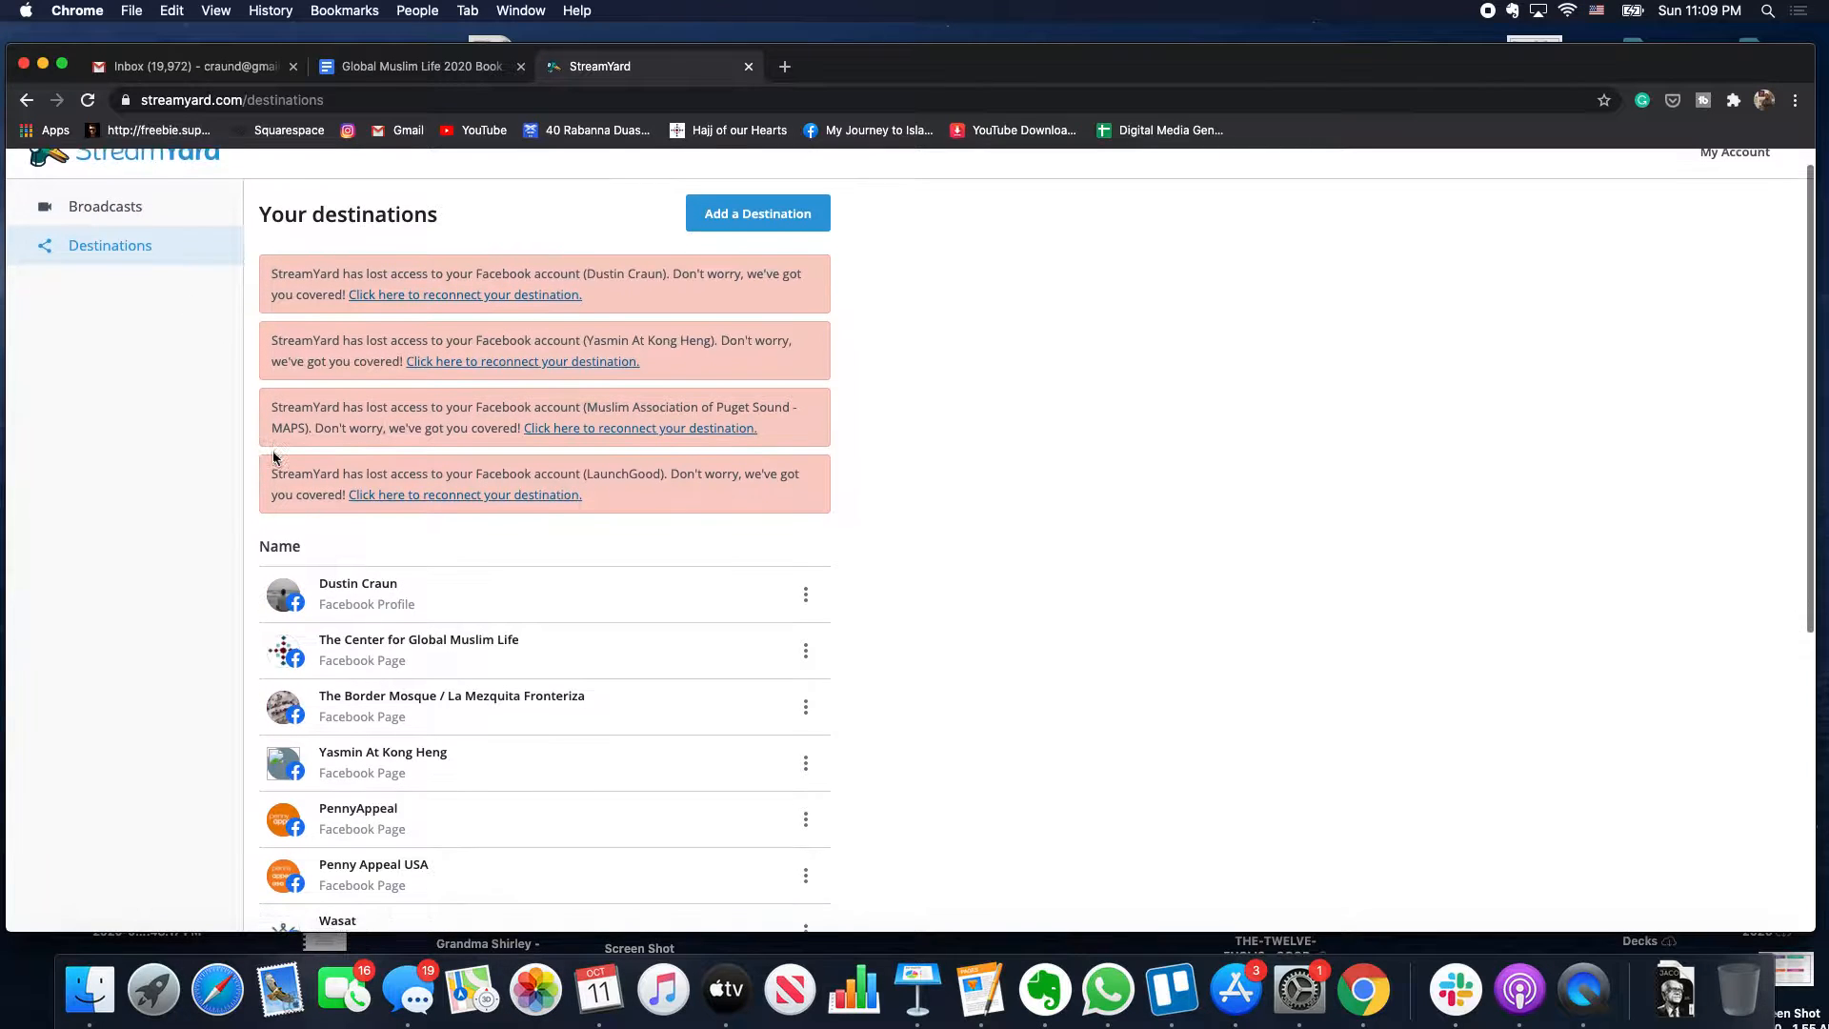
scroll(273, 455, down, 1)
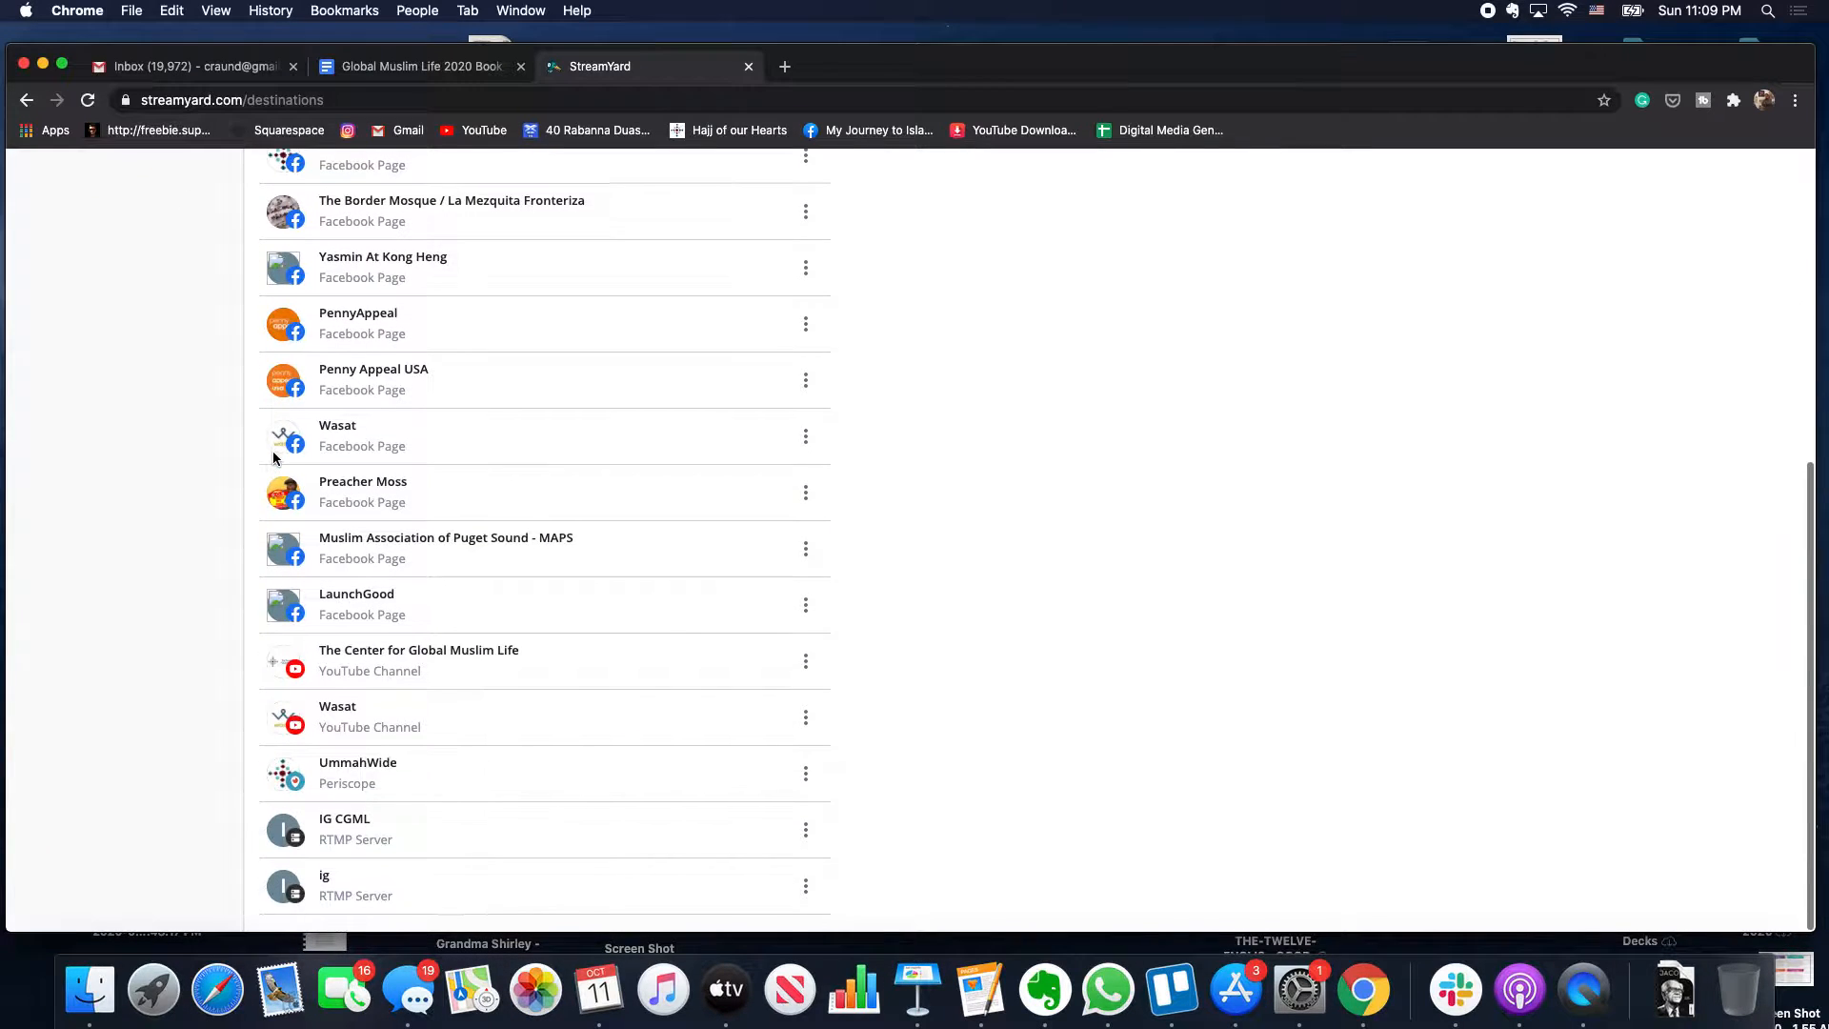
scroll(273, 456, up, 1)
scroll(273, 455, up, 4)
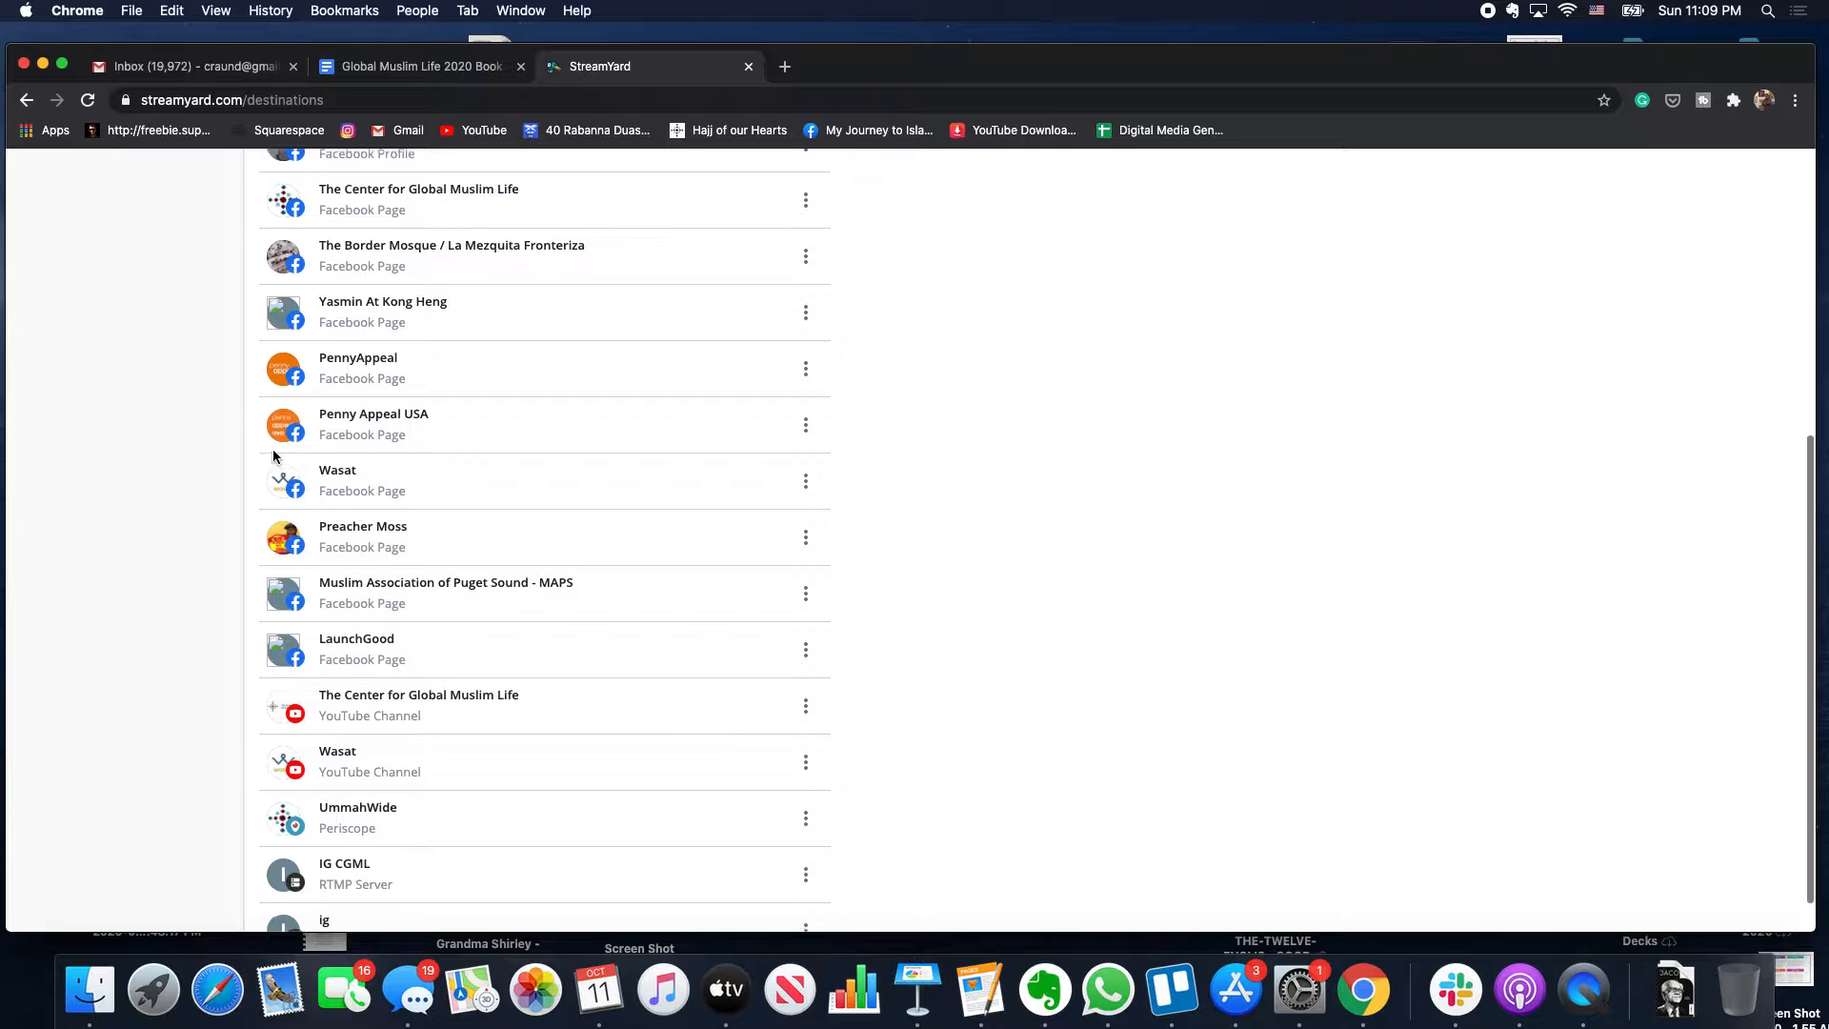
scroll(272, 448, up, 2)
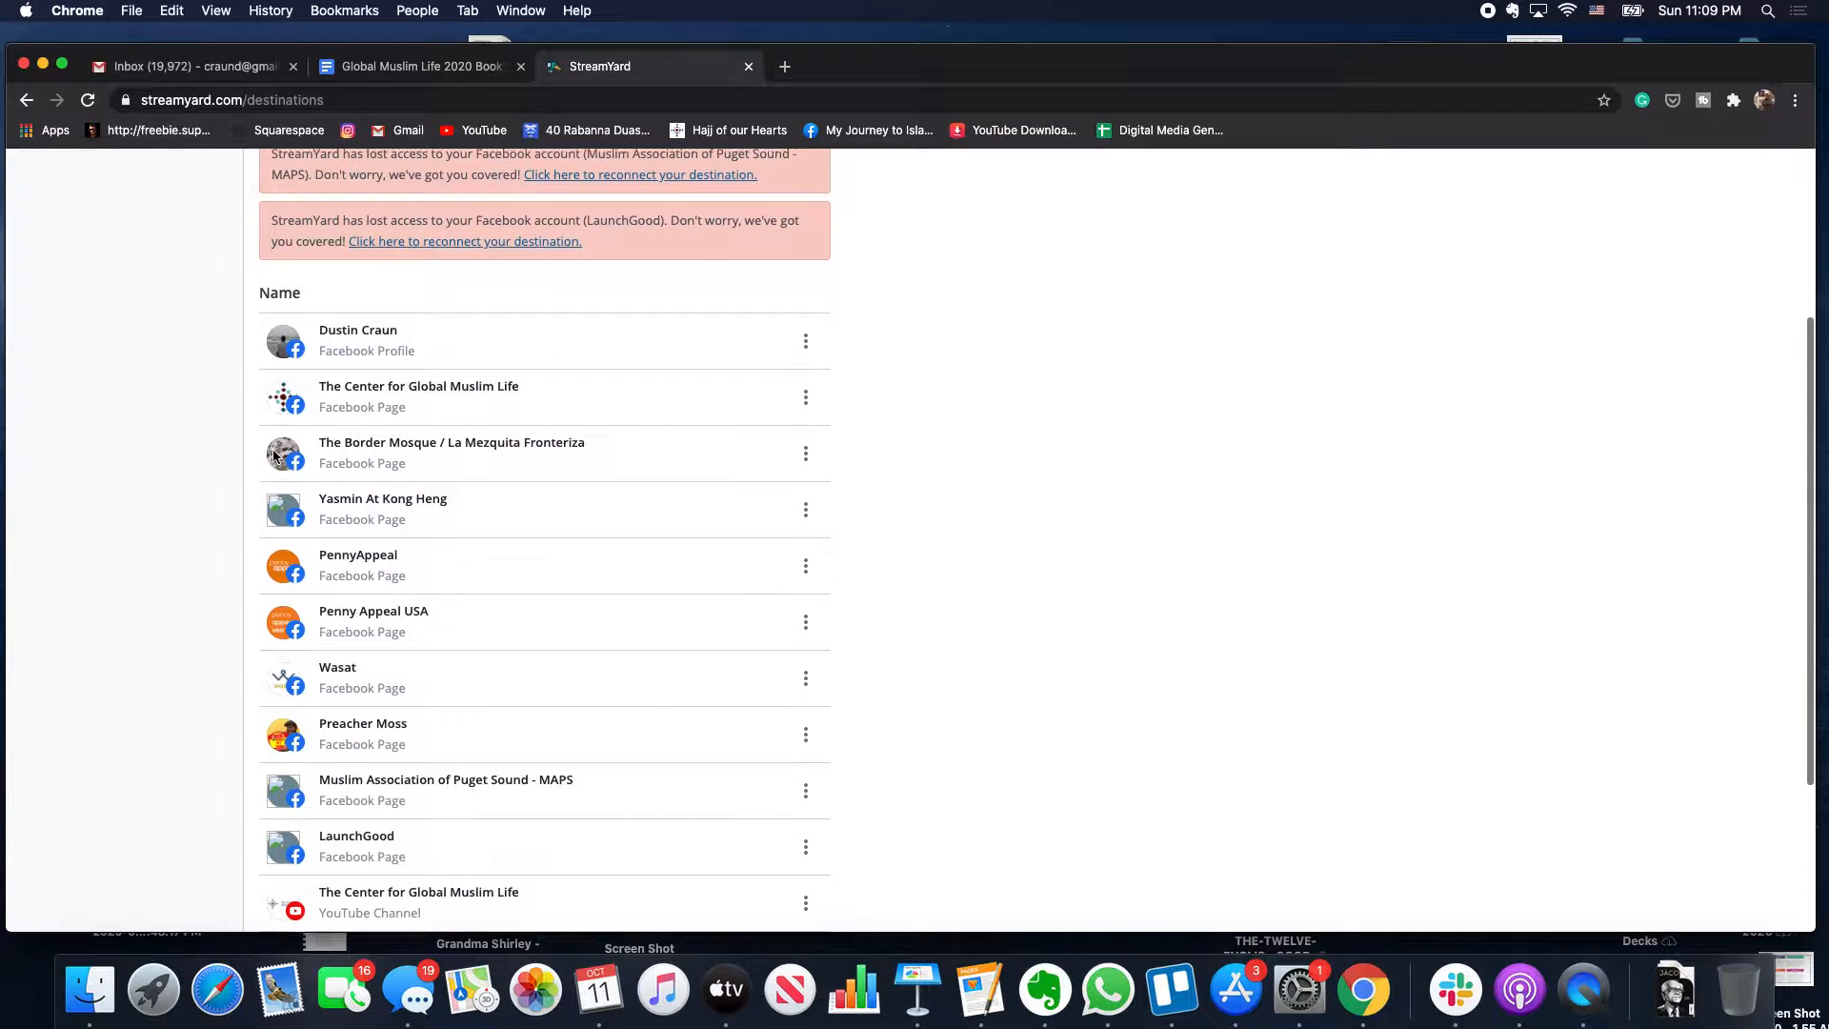
scroll(273, 455, up, 1)
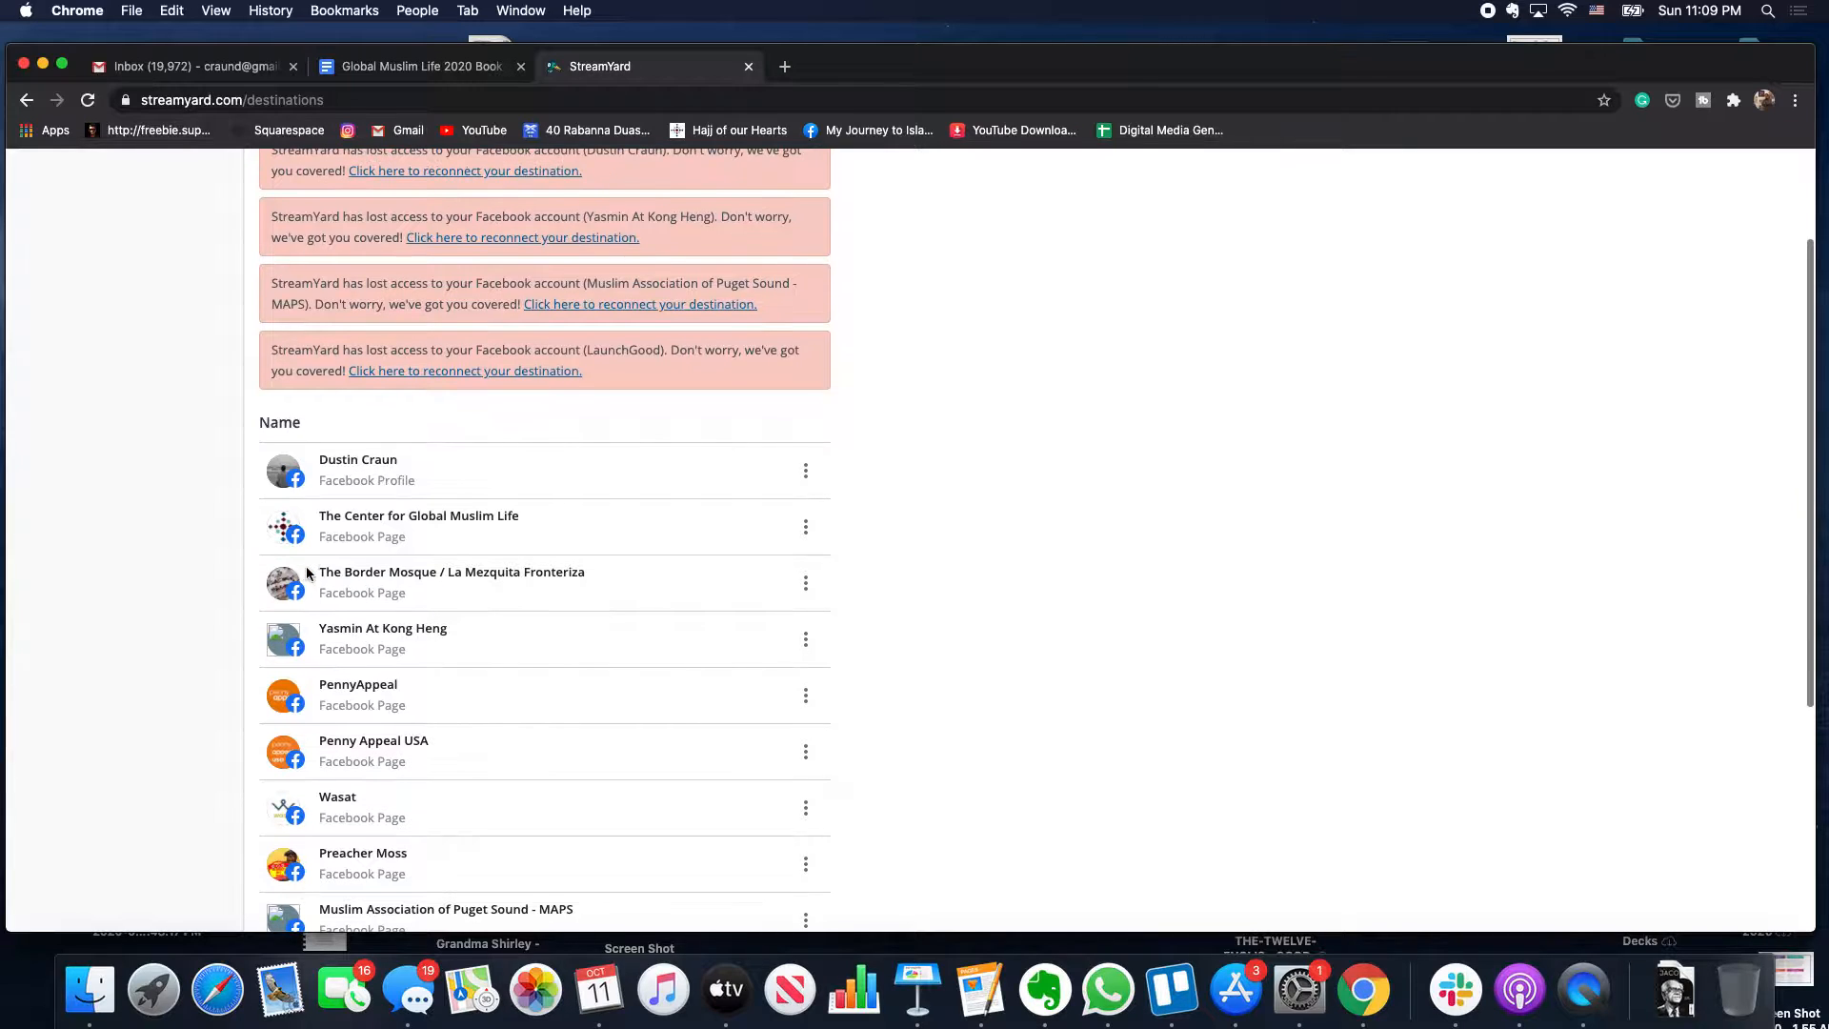
- Dismiss the disconnected Facebook destination's options unchanged and return to Broadcasts
click(804, 638)
scroll(794, 647, up, 3)
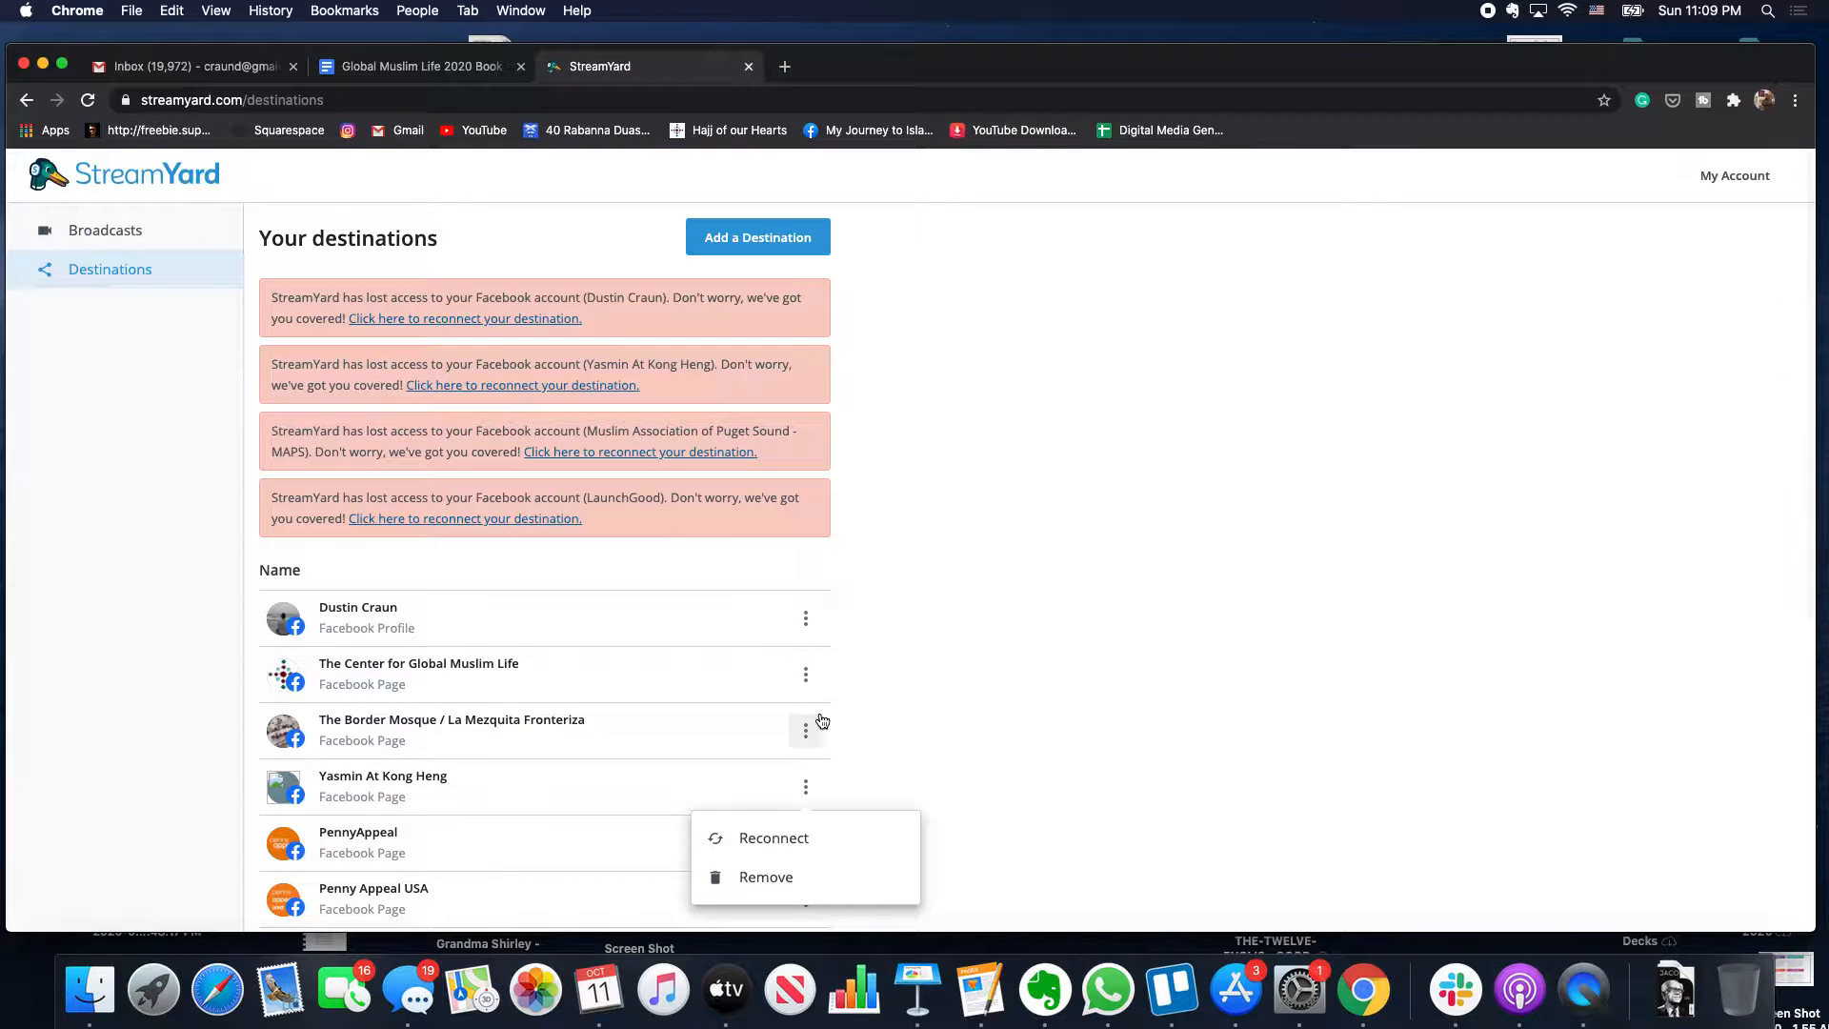
click(857, 705)
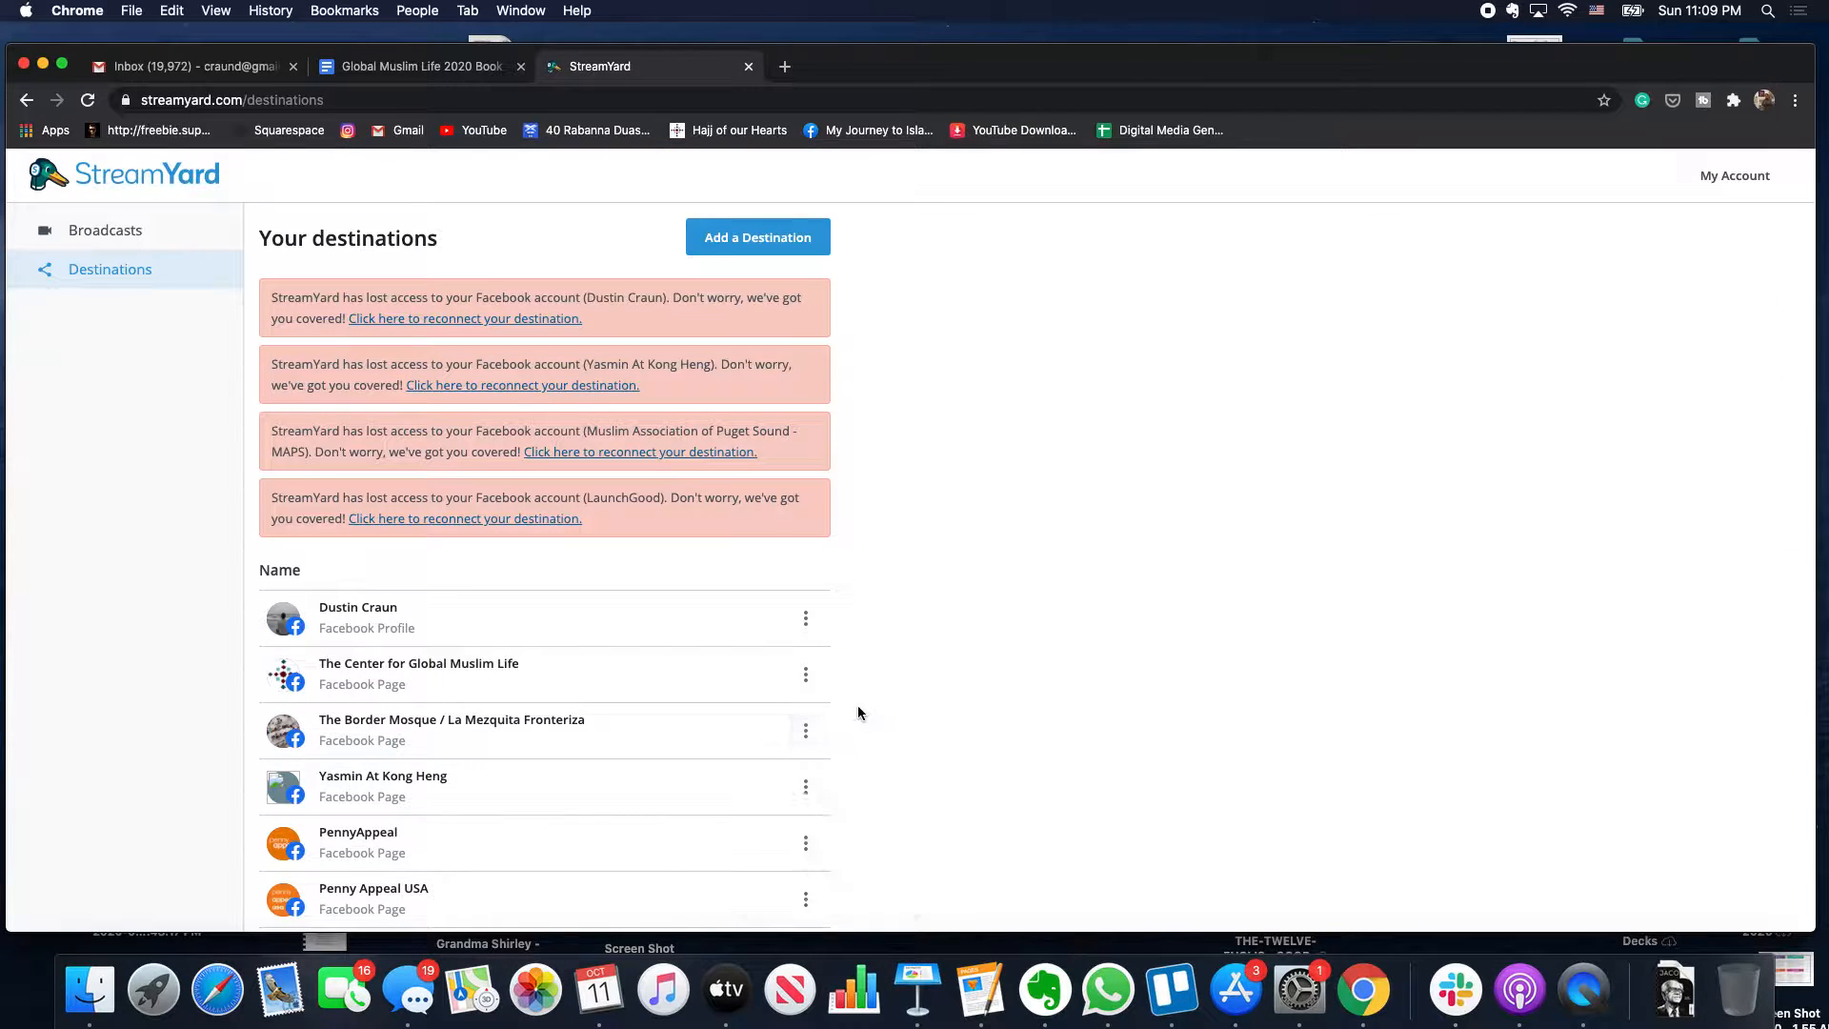
click(183, 246)
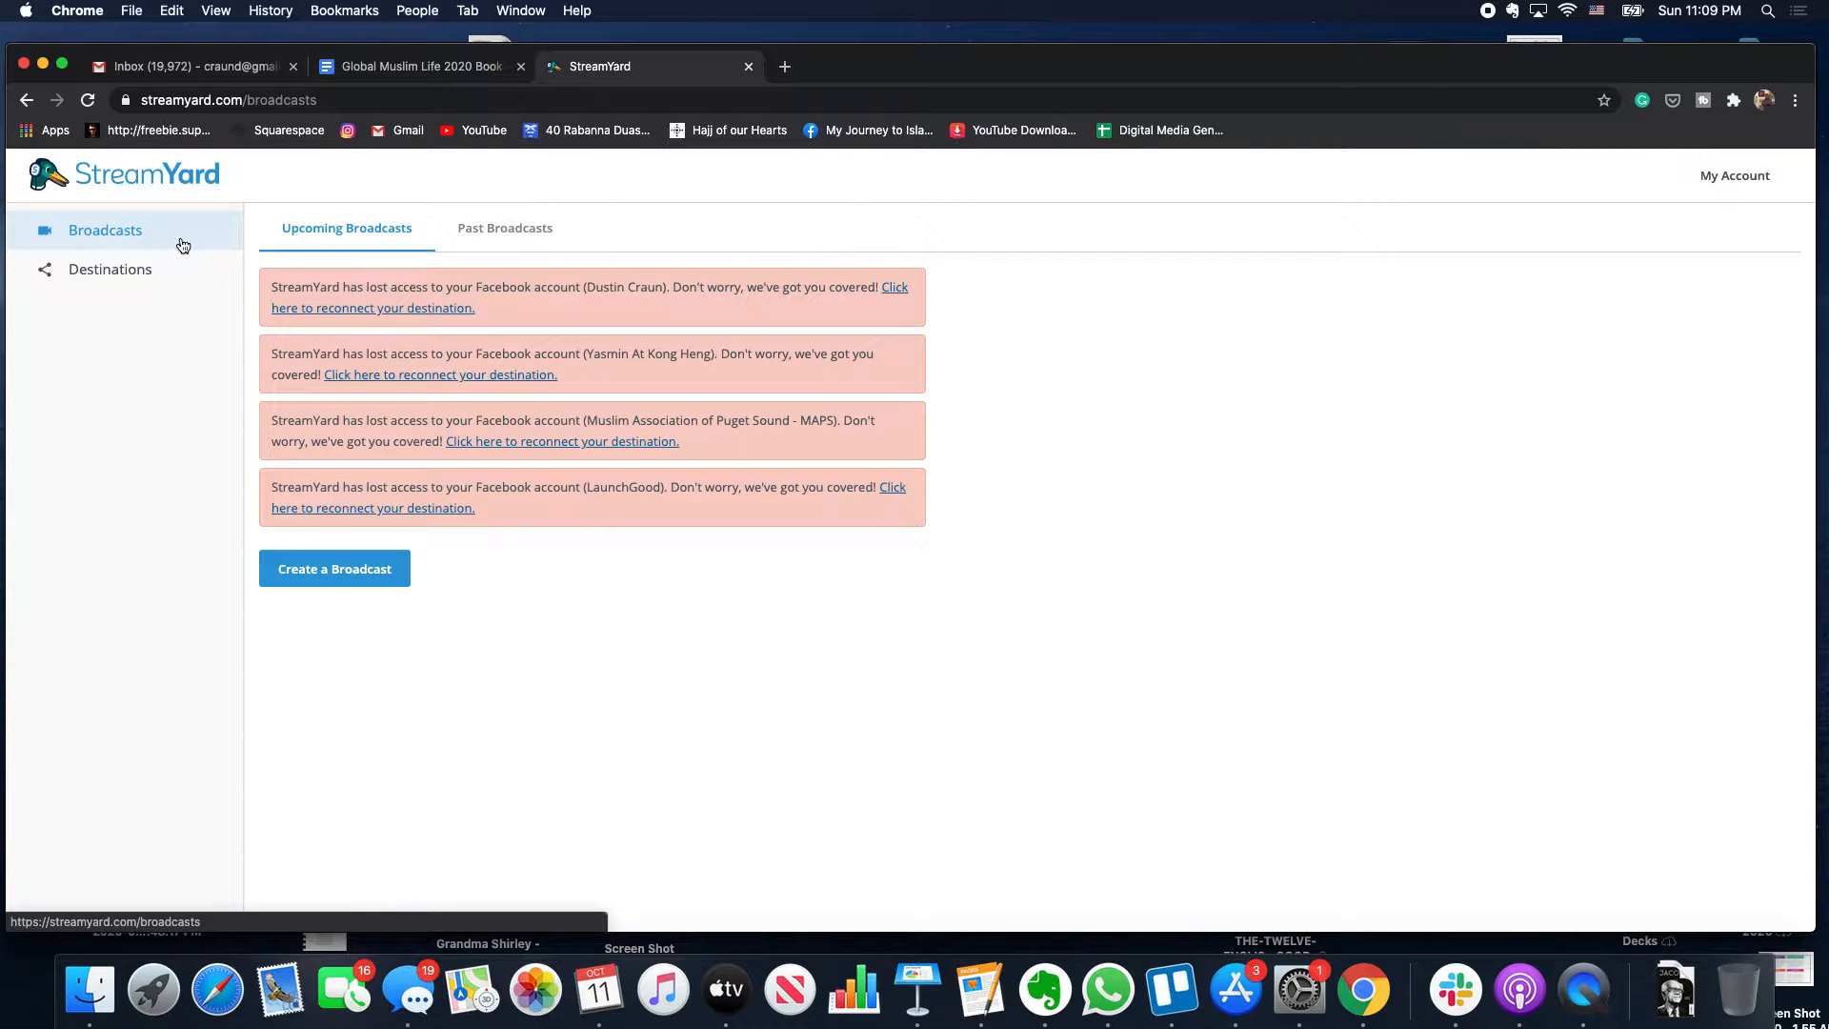
- Start a new broadcast and select the Facebook profile, Center page, YouTube and UmmahWide destinations
click(371, 569)
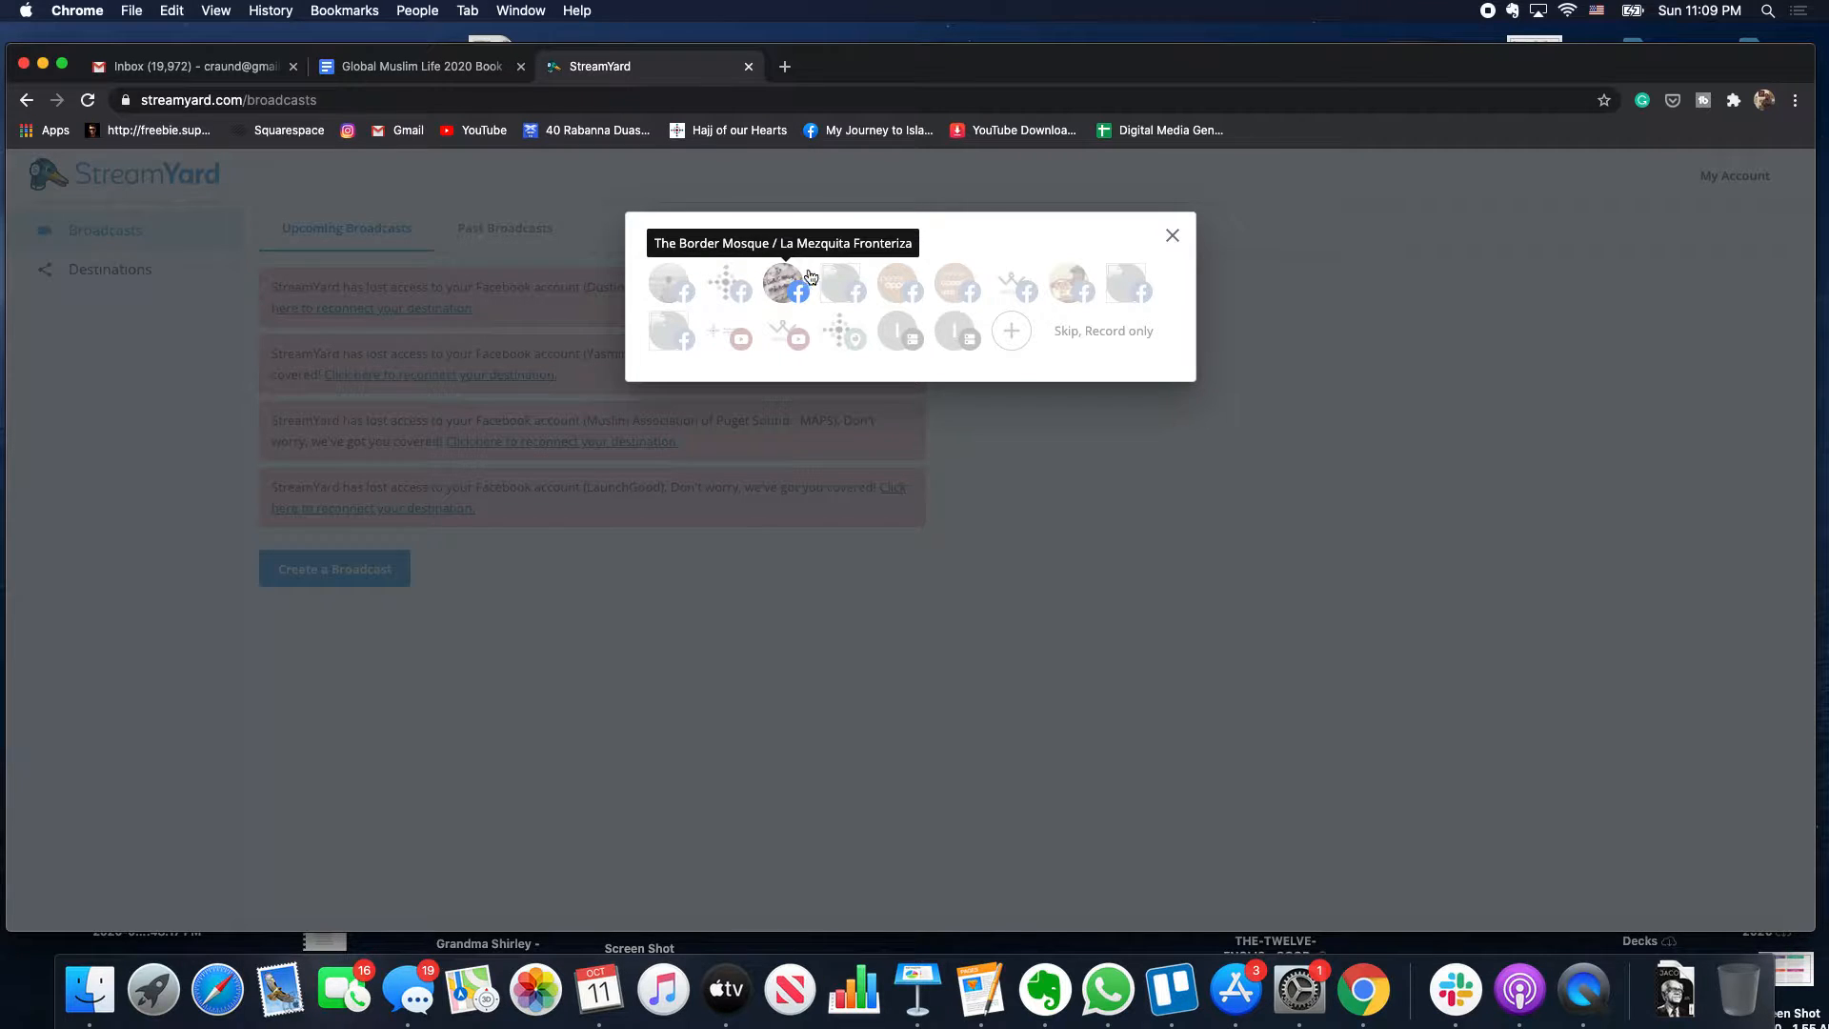
click(669, 283)
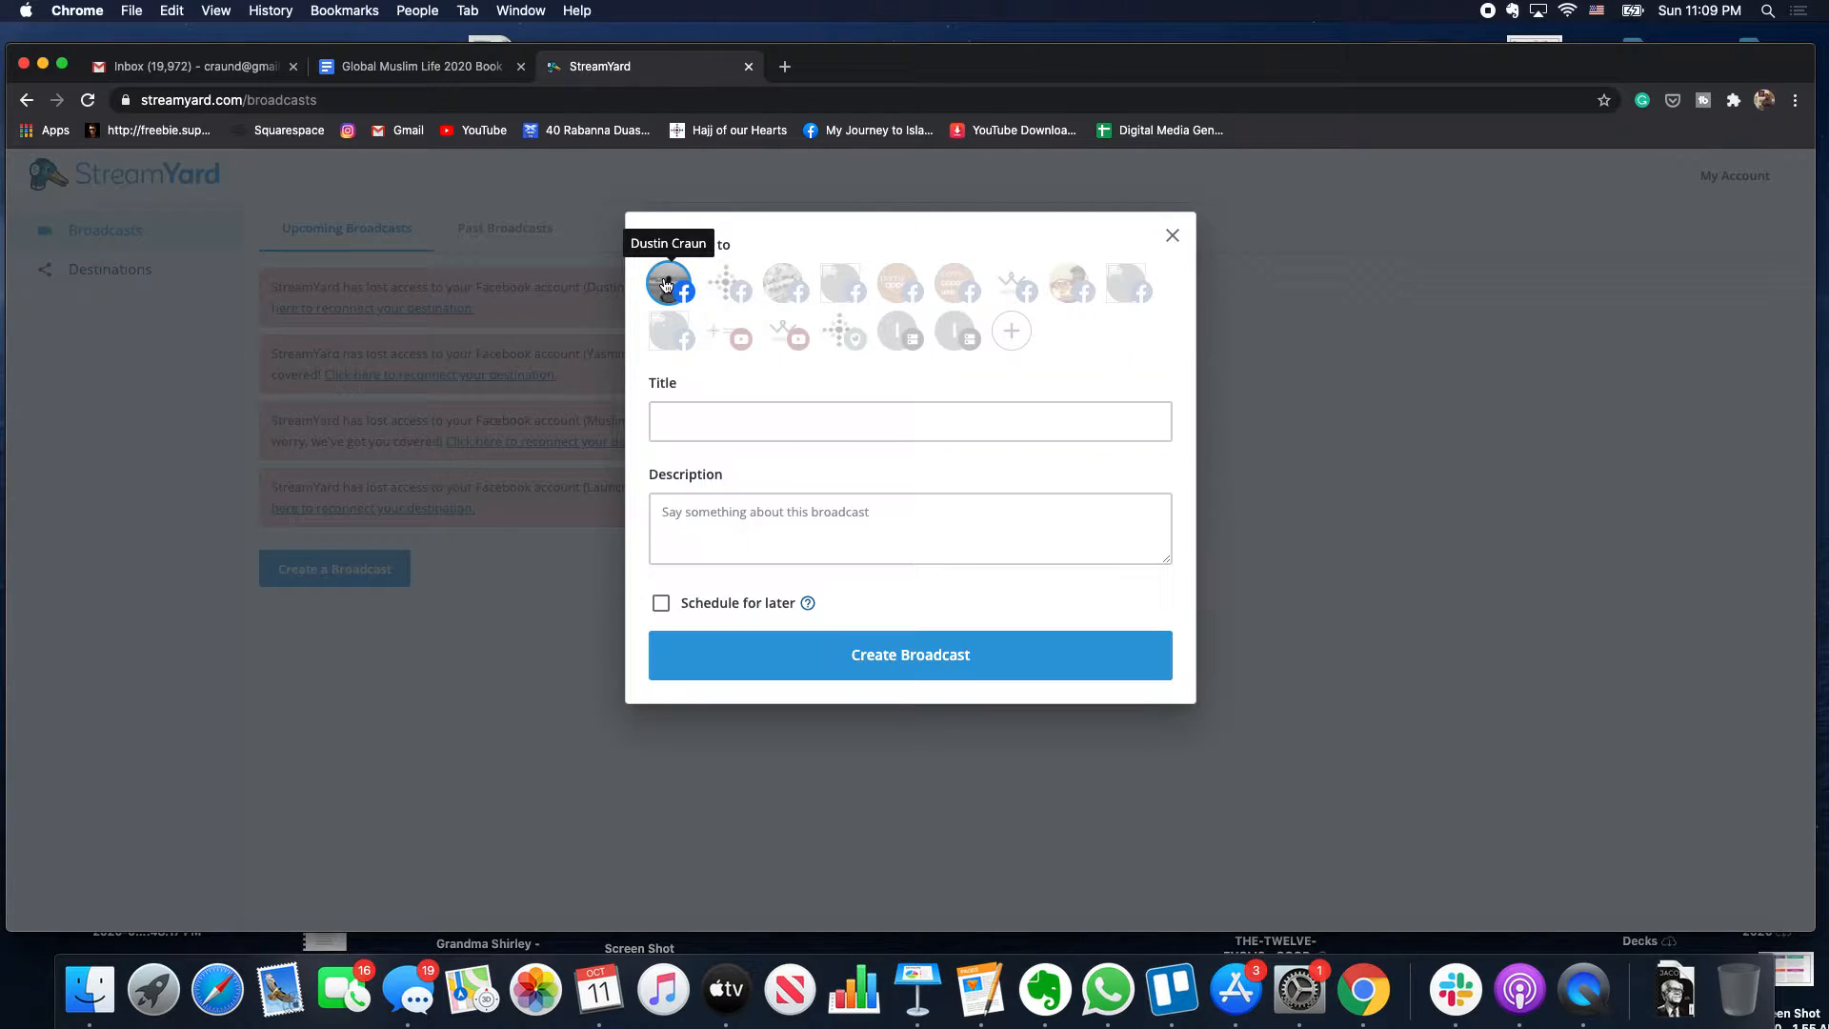
click(723, 287)
click(726, 330)
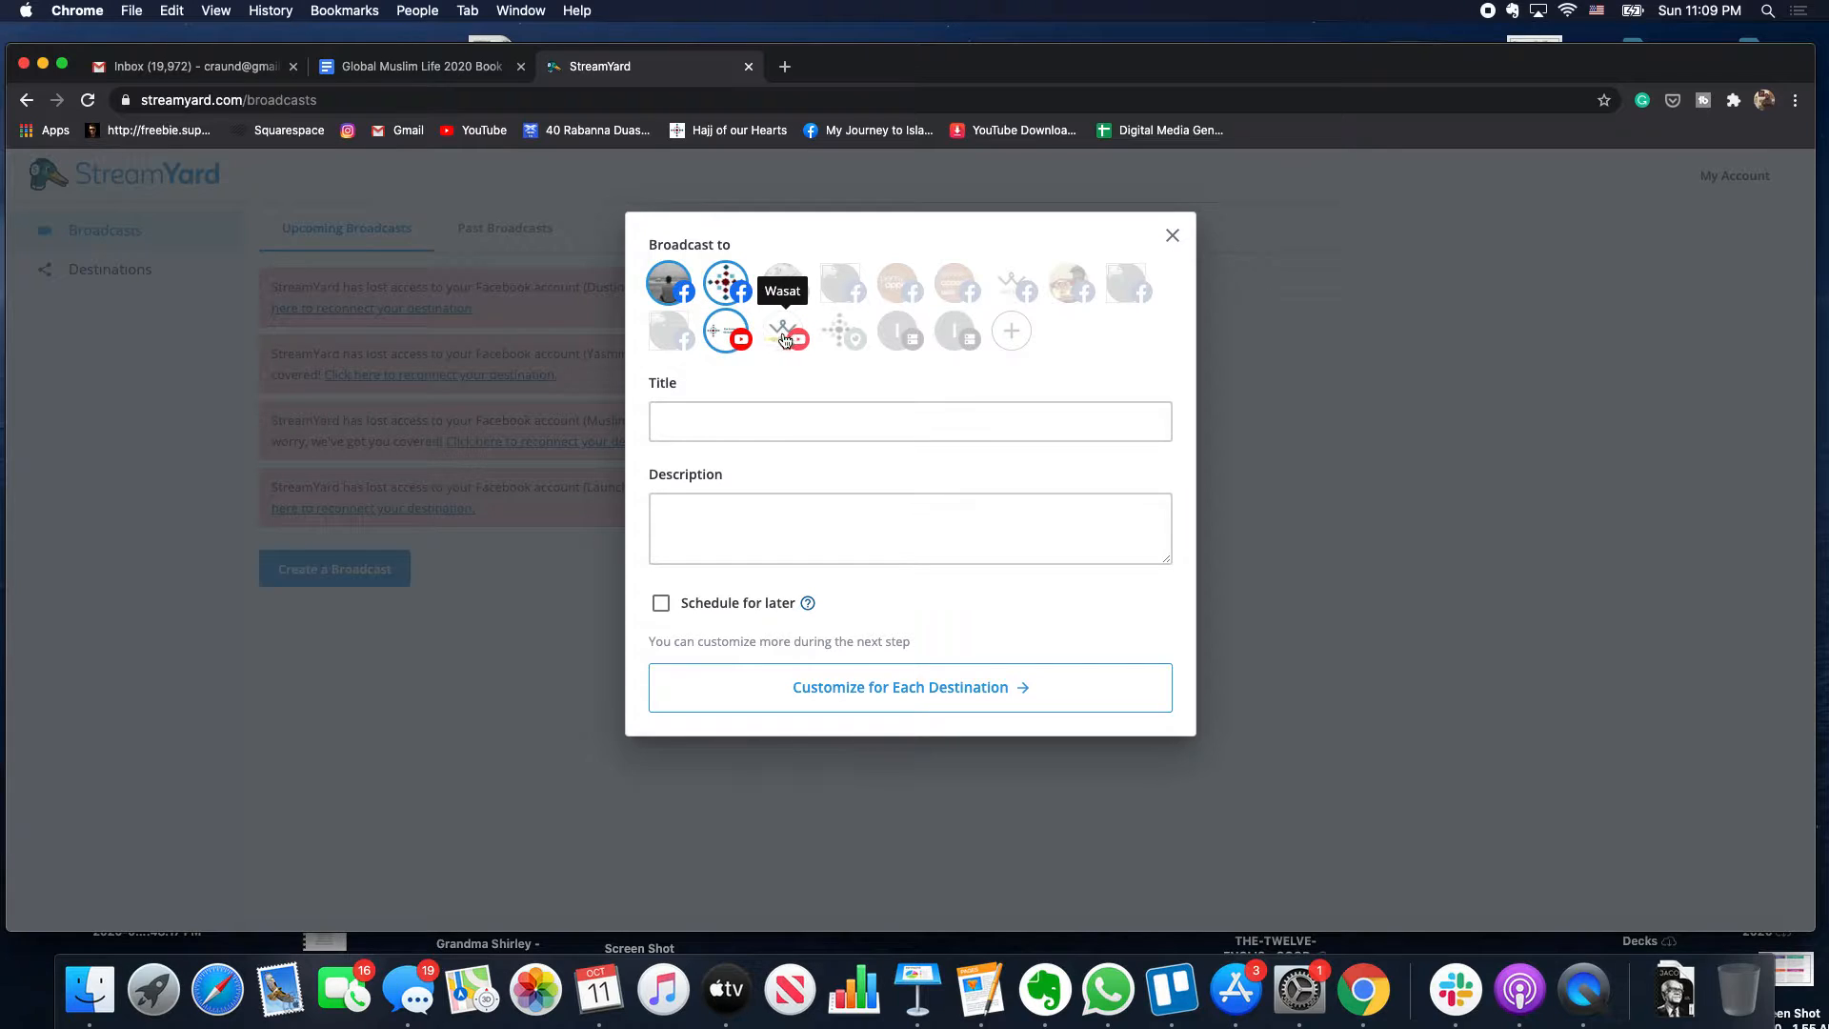
click(835, 335)
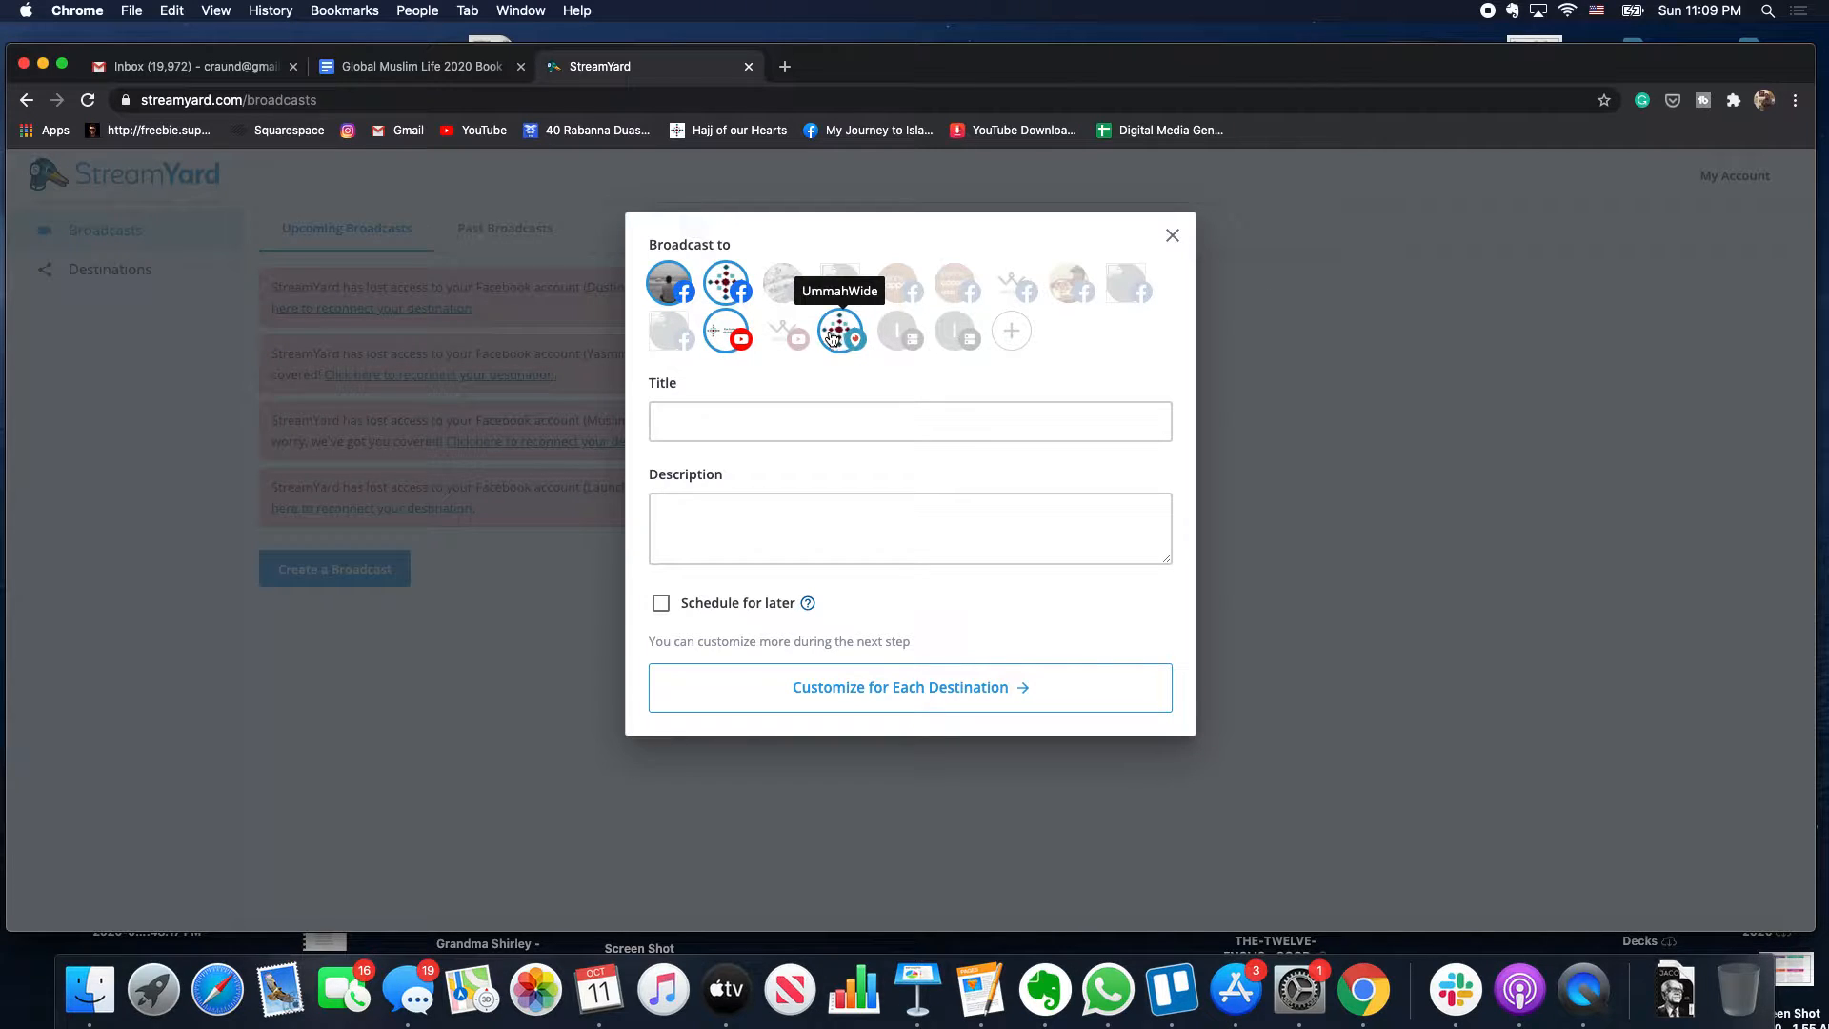
click(658, 292)
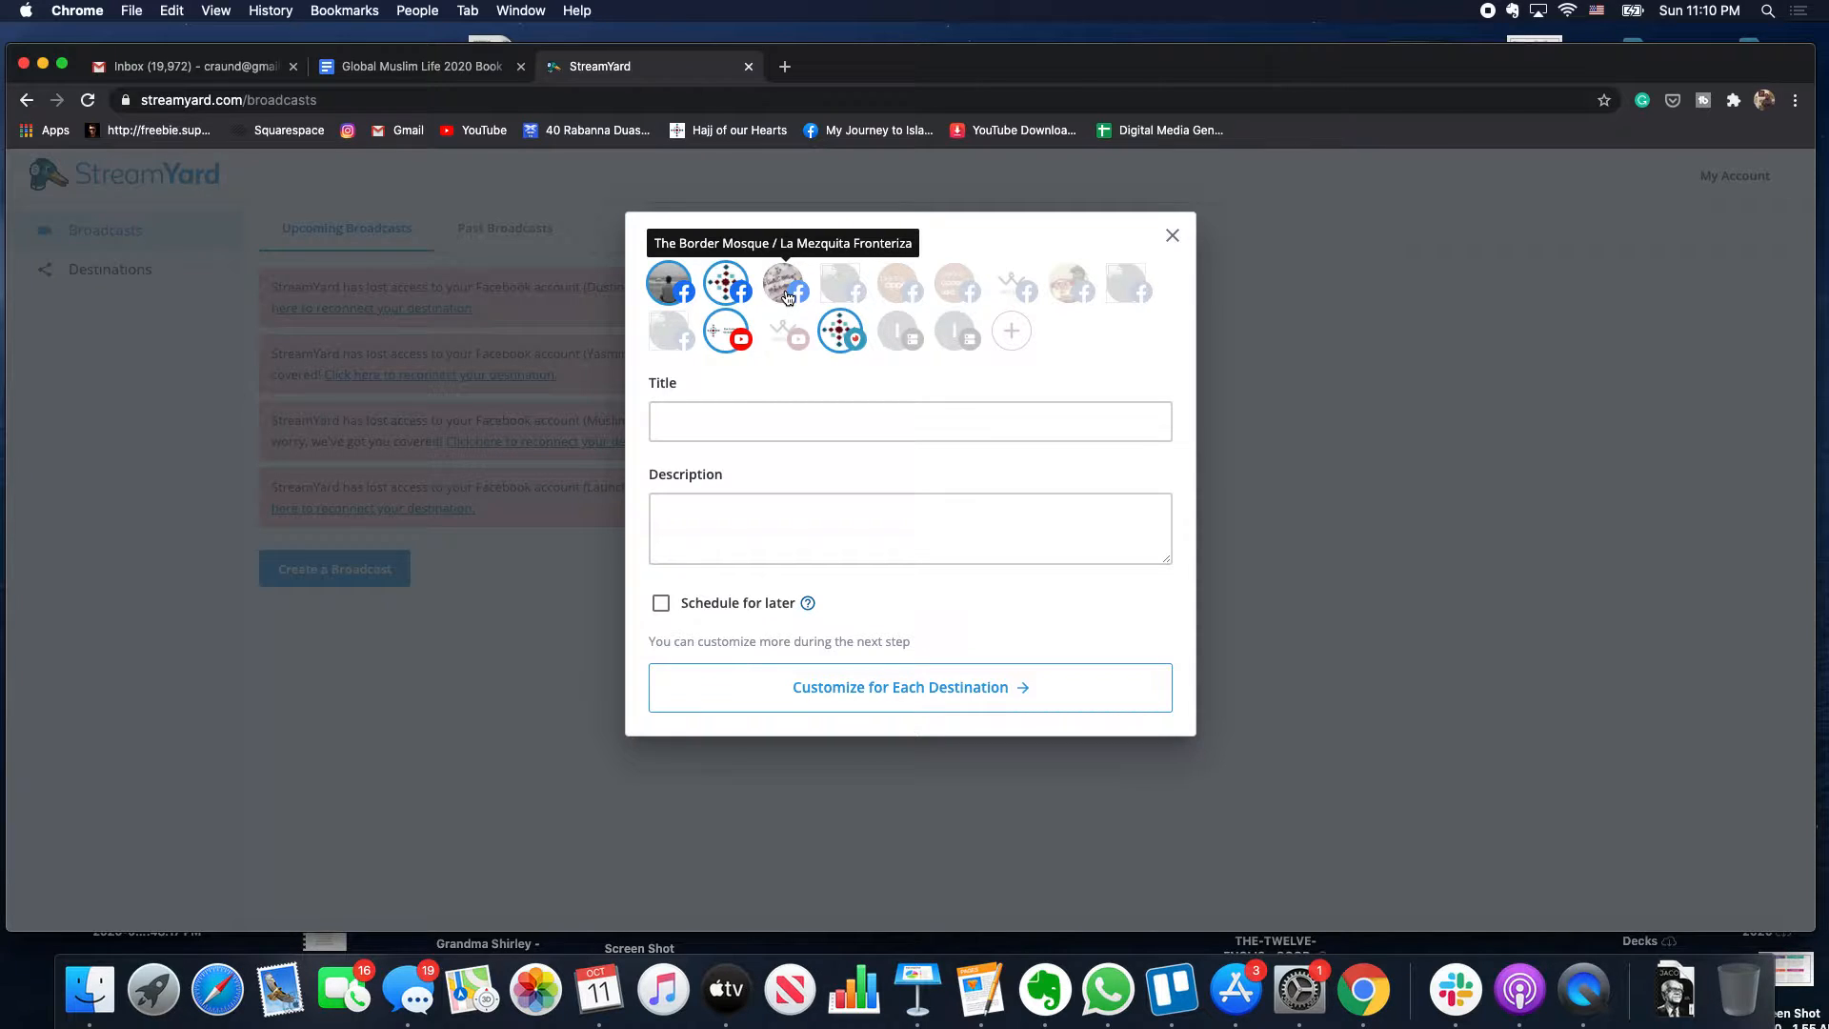
- Deselect all four destinations so the broadcast records only
click(678, 287)
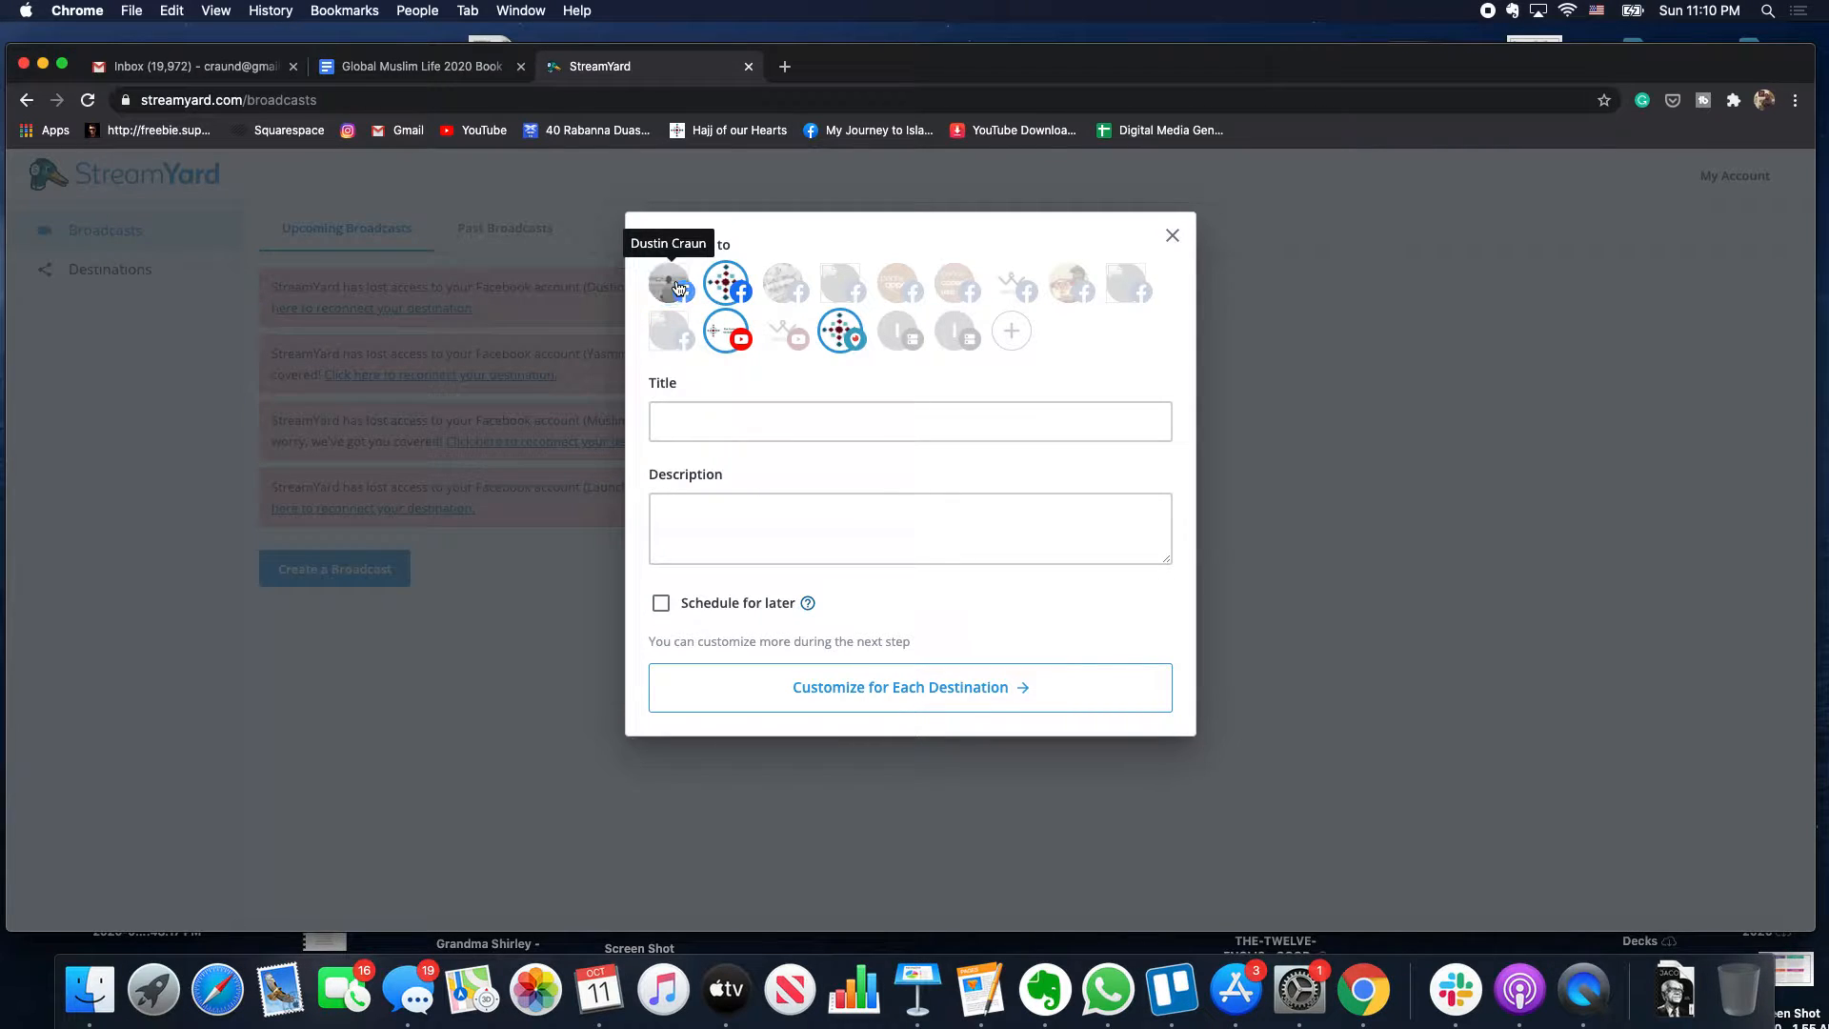
click(728, 288)
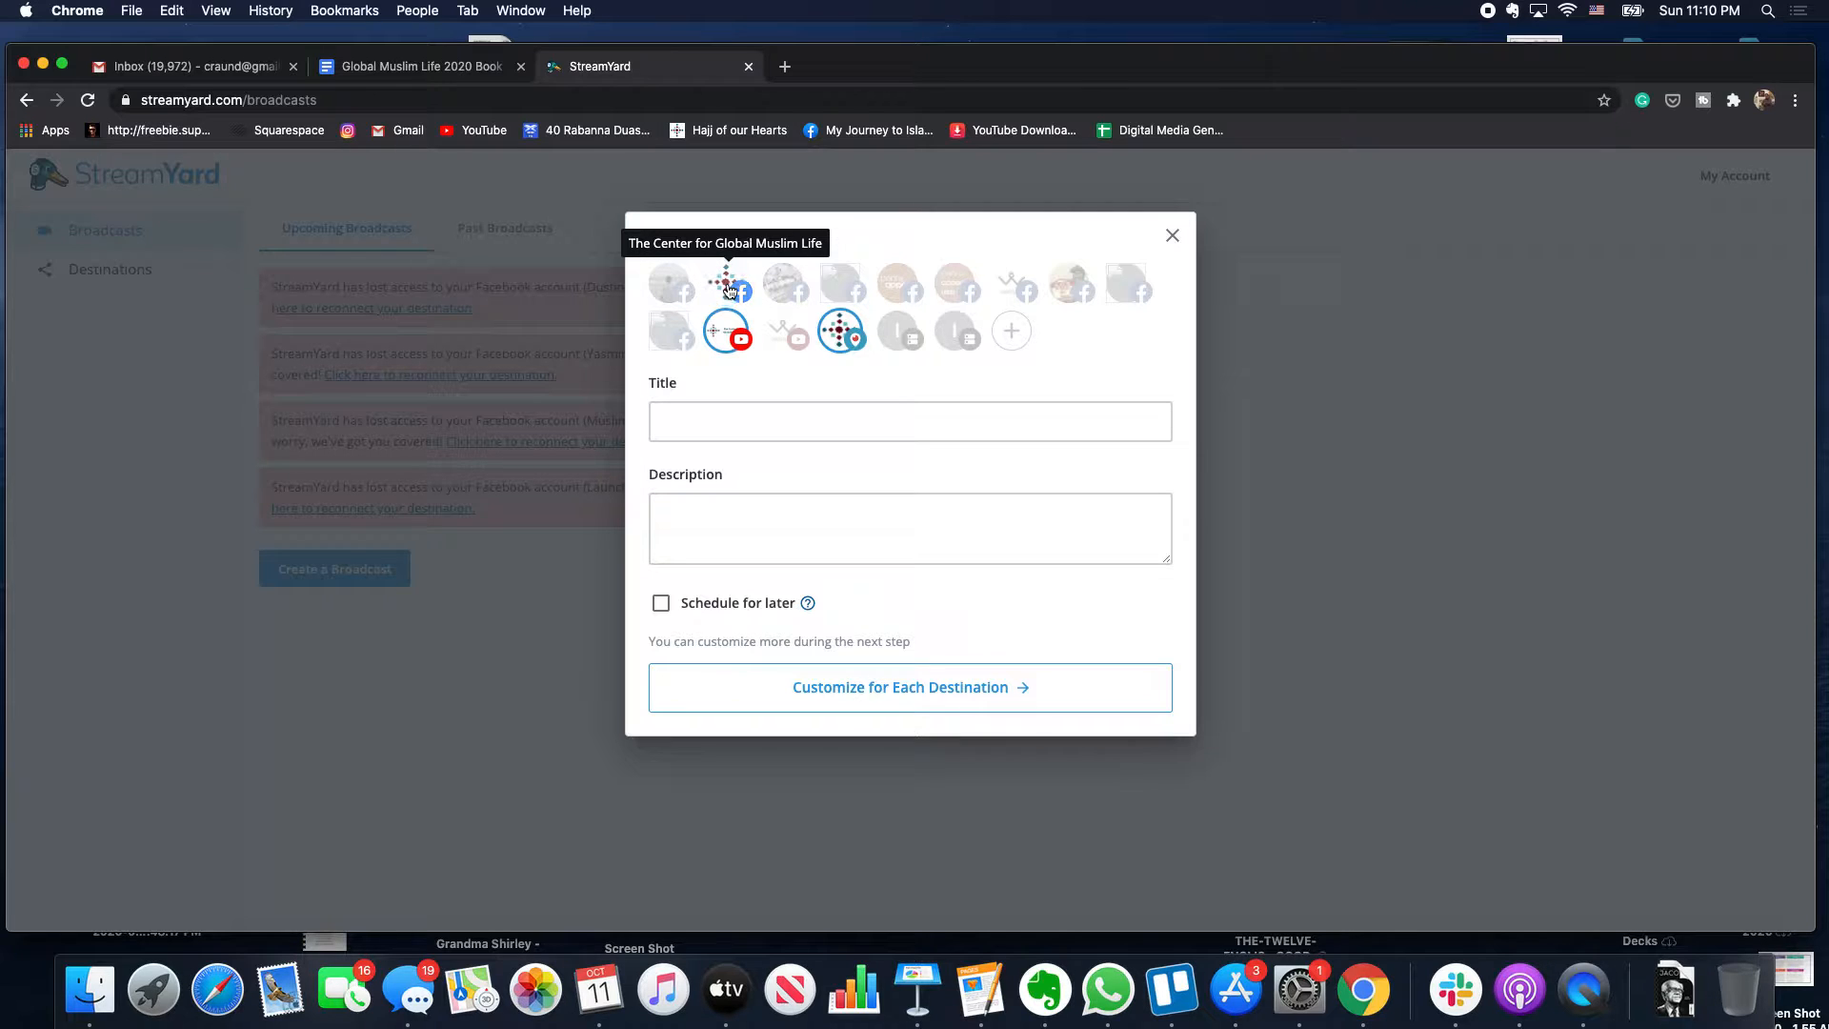
click(726, 330)
click(841, 333)
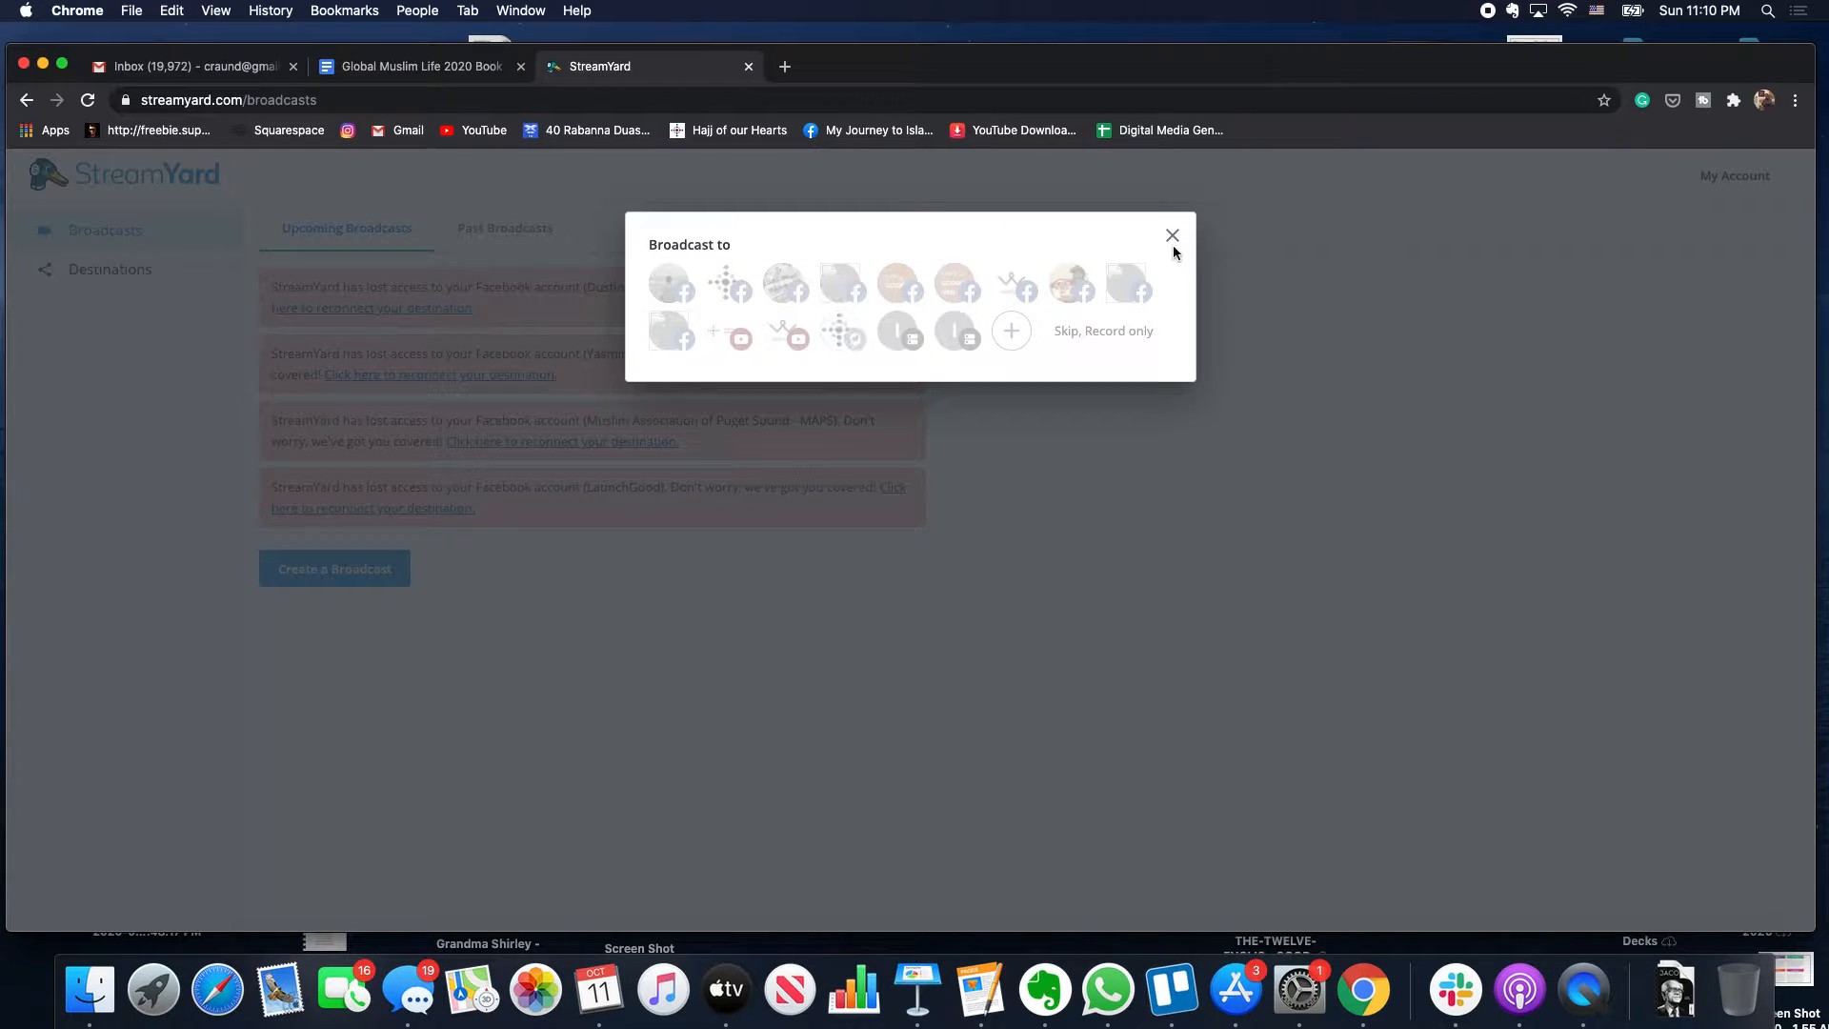
click(1102, 333)
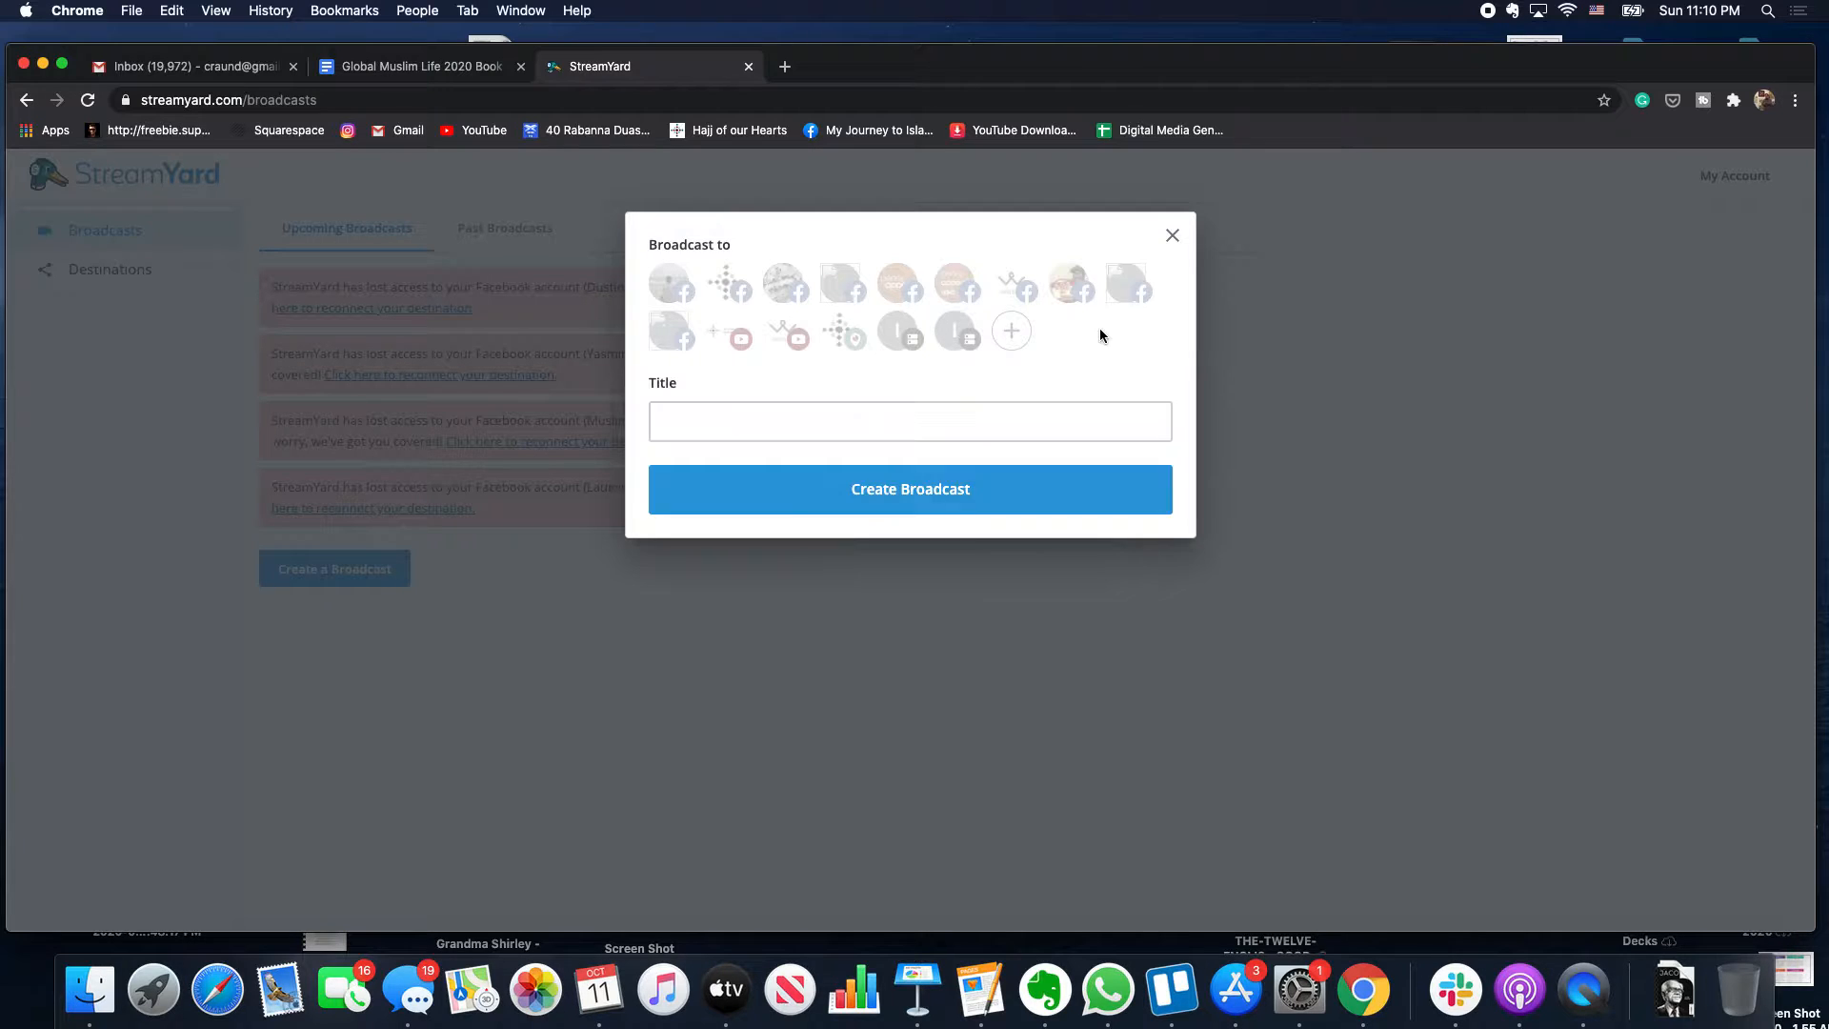
- Title the record-only broadcast 'Test Streamyard' and create it
click(966, 418)
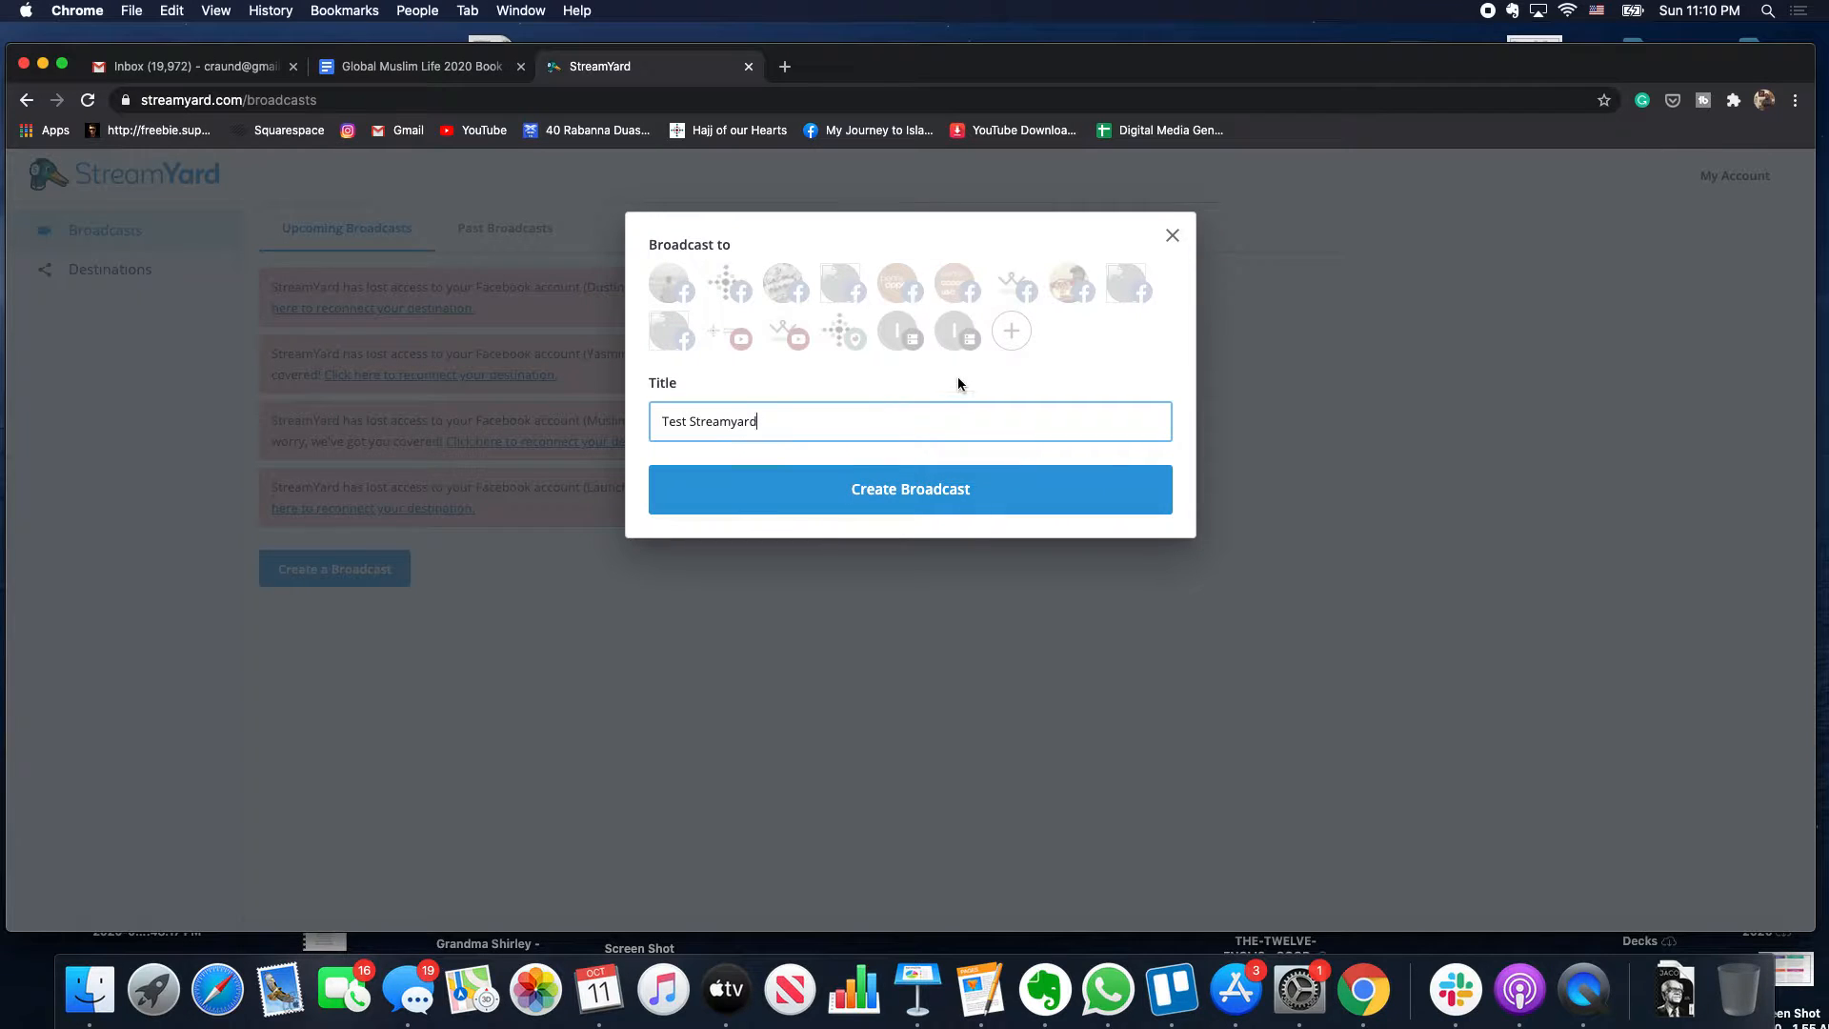
click(866, 514)
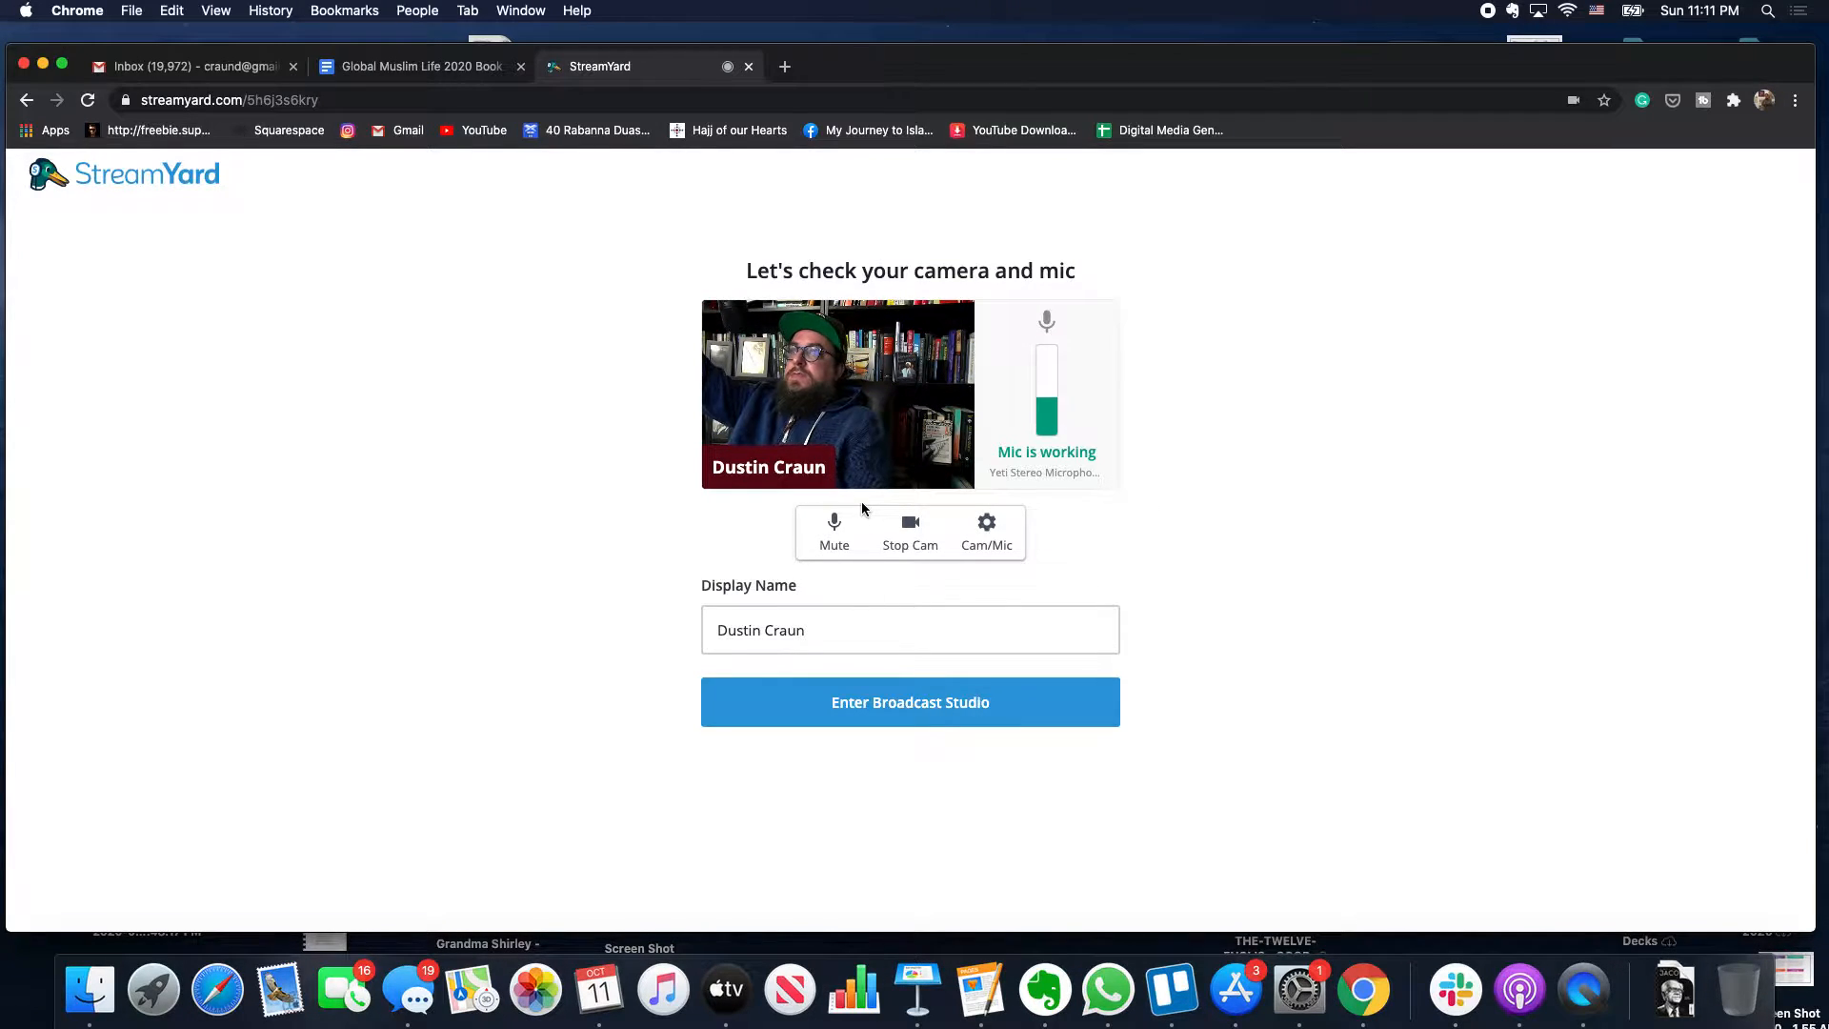
- Open device settings and review the camera, audio and virtual background sections, keeping the current camera
click(985, 535)
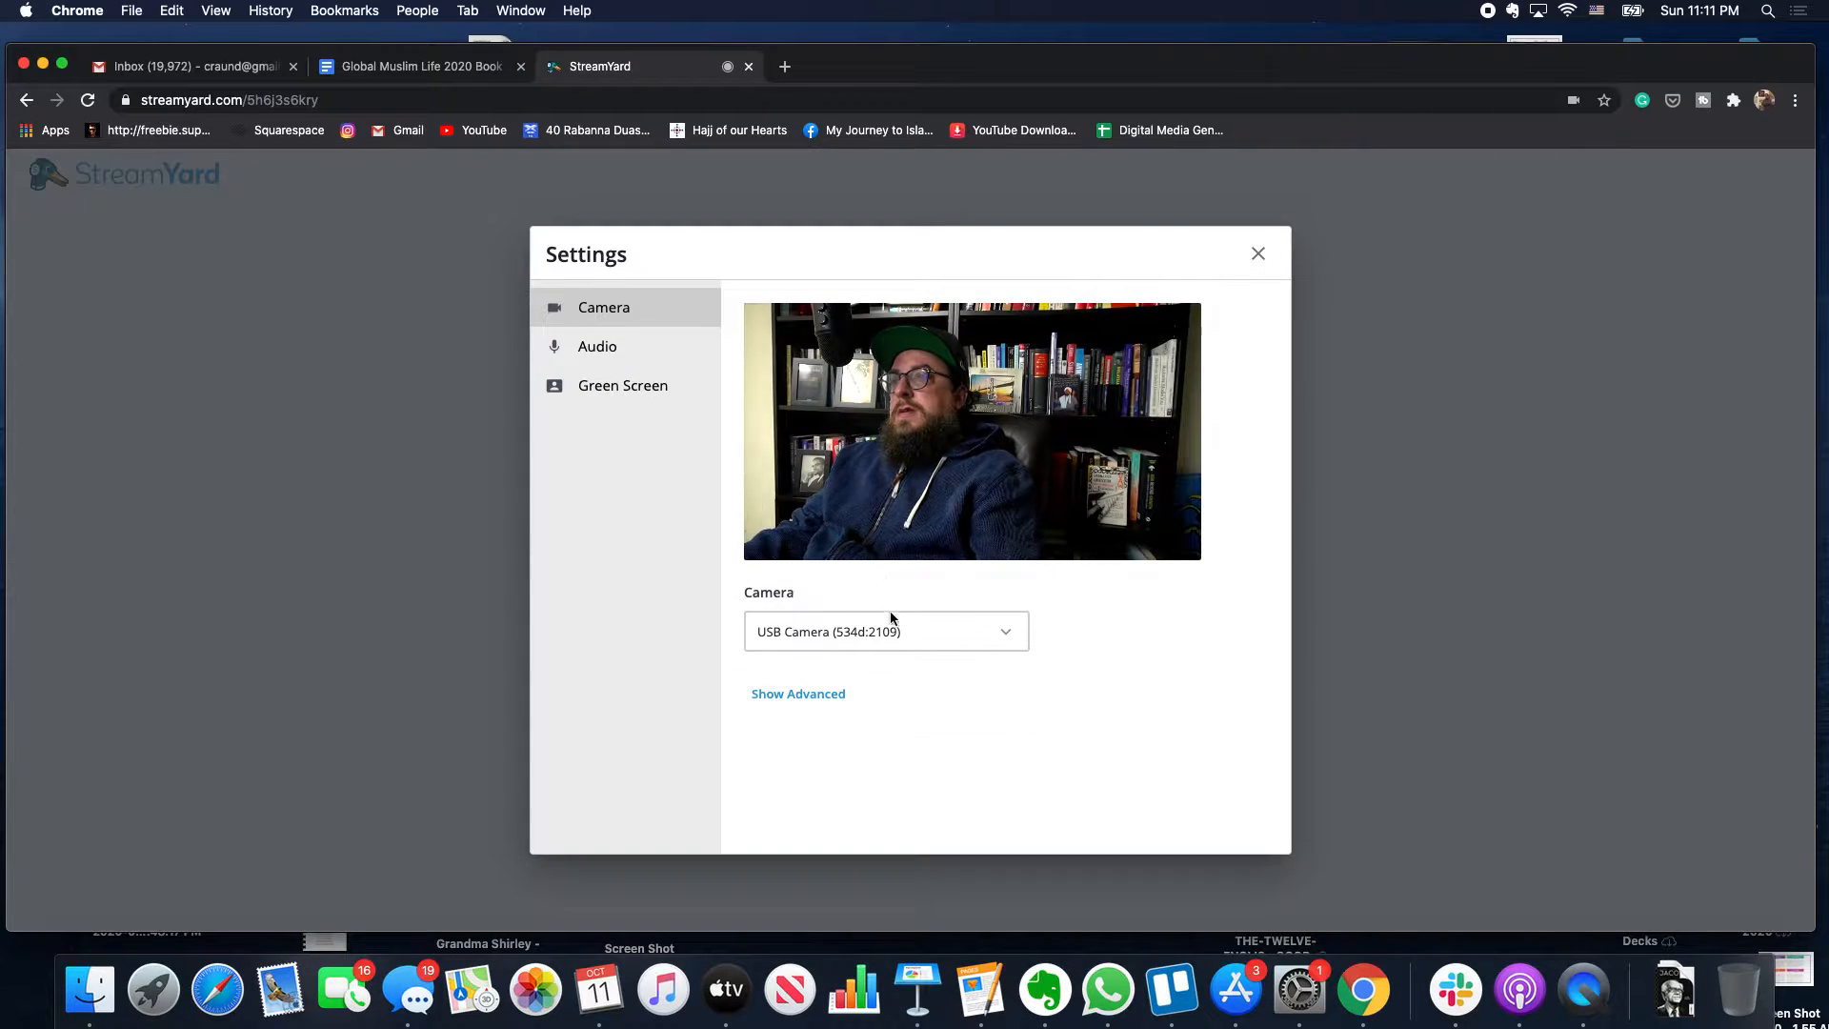
click(939, 626)
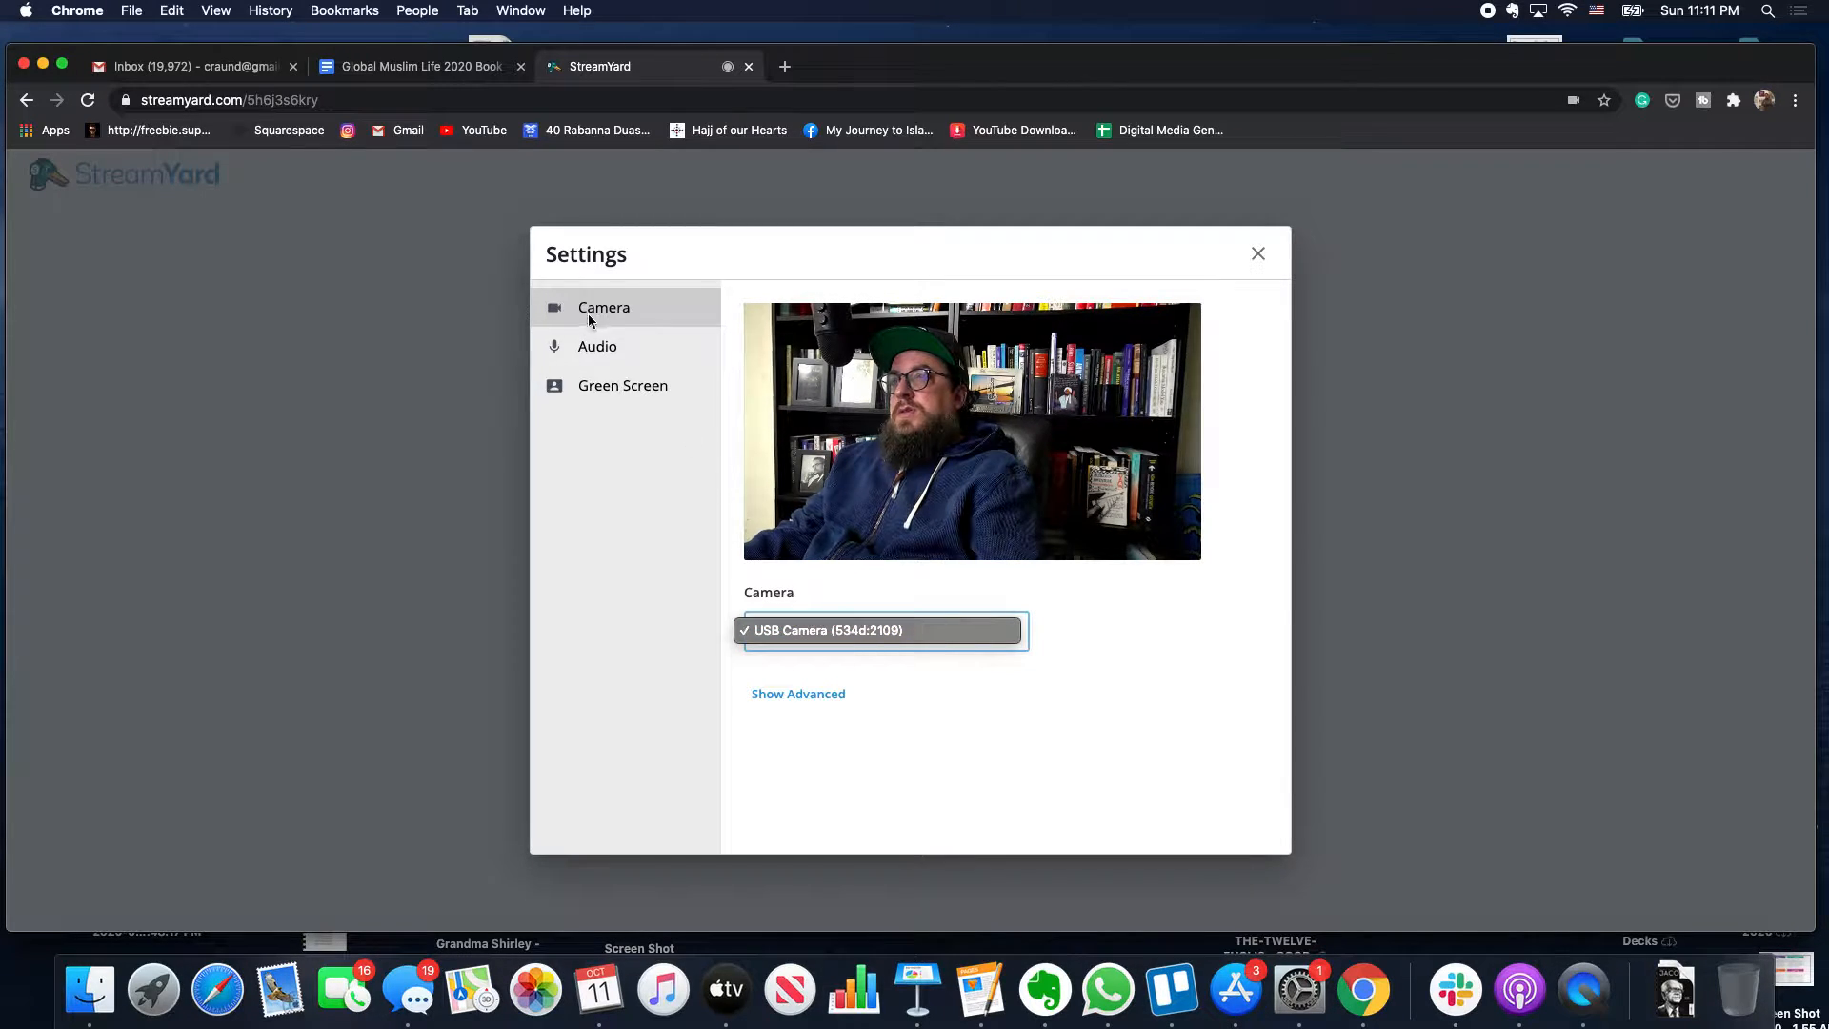
click(592, 347)
click(591, 348)
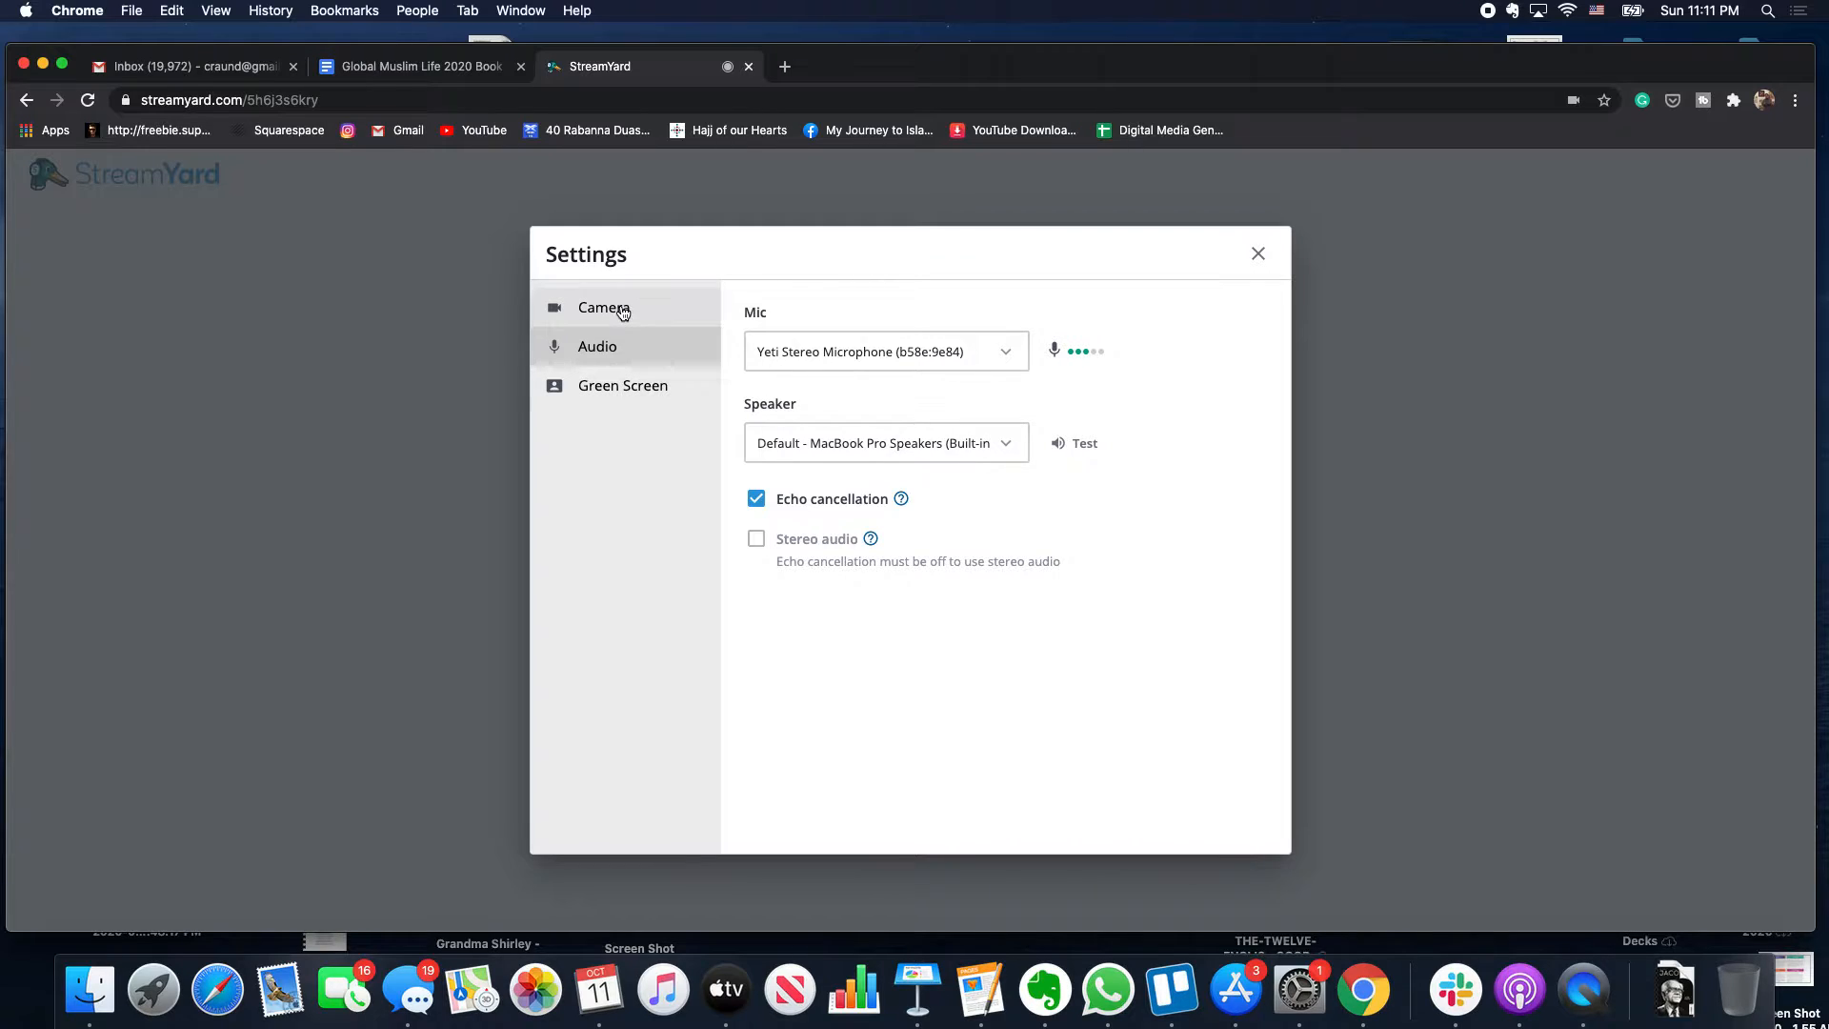
click(631, 386)
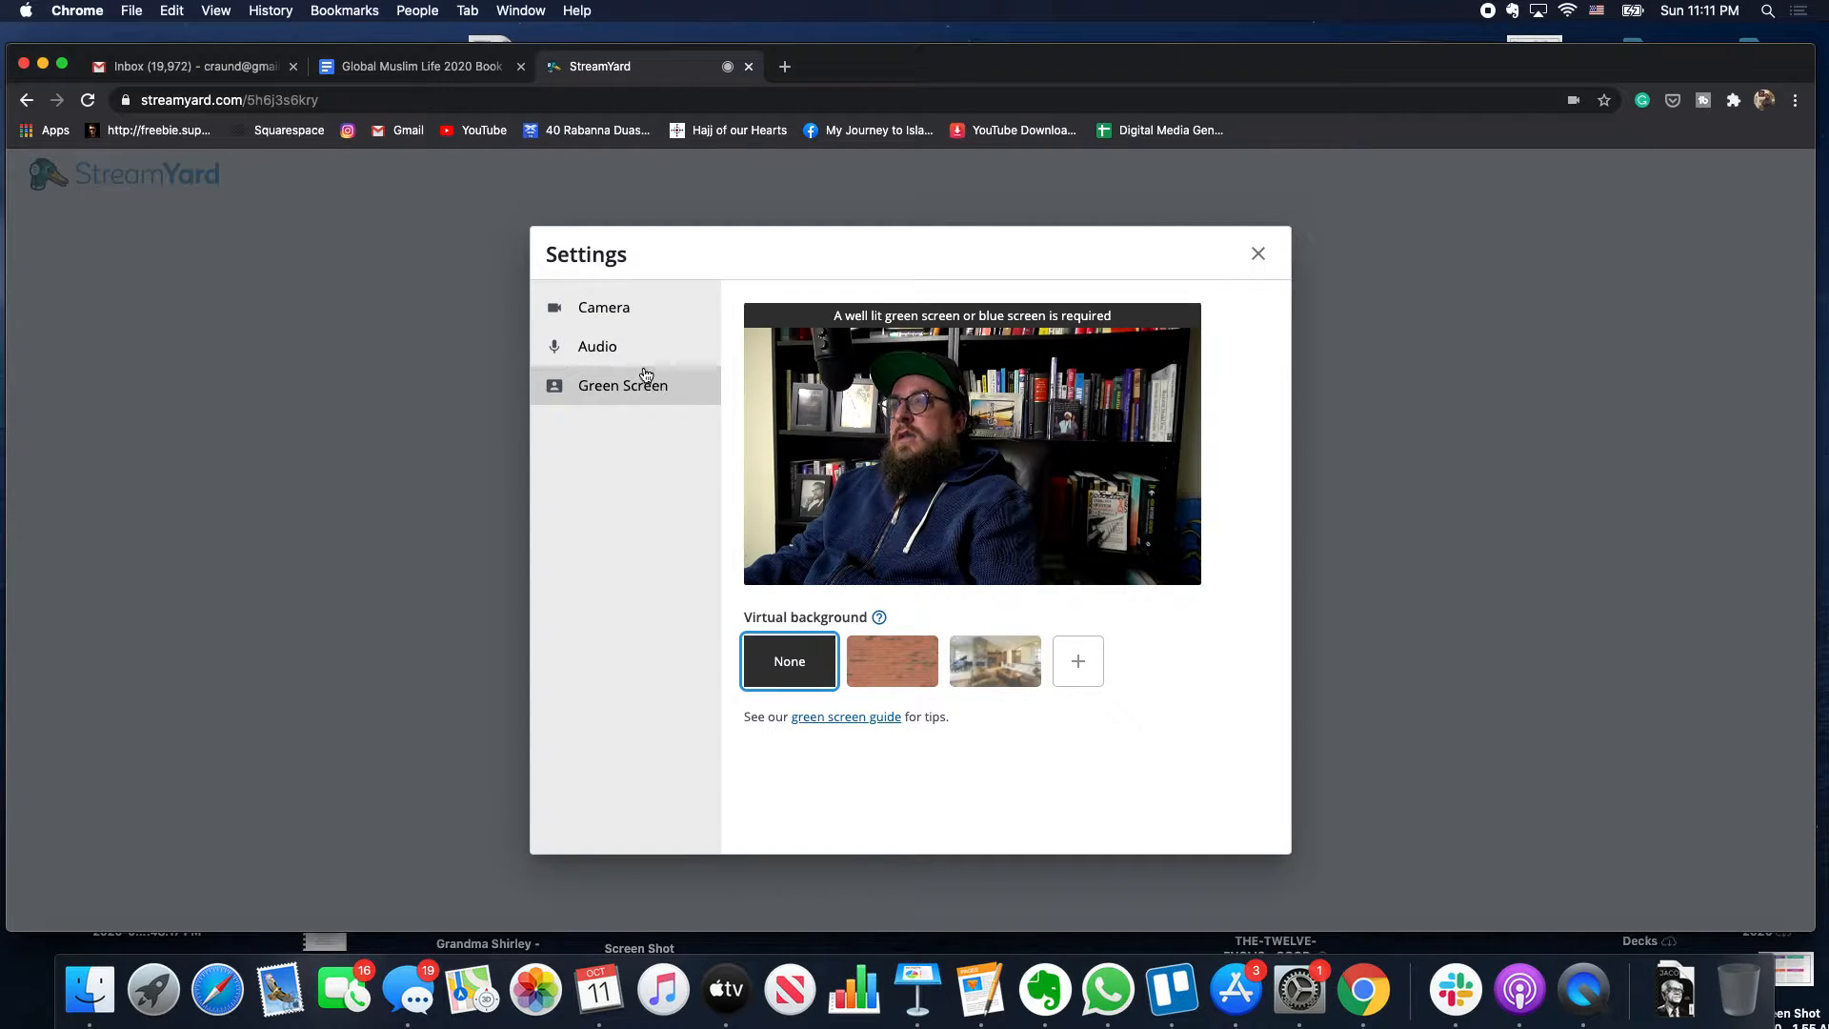
click(616, 318)
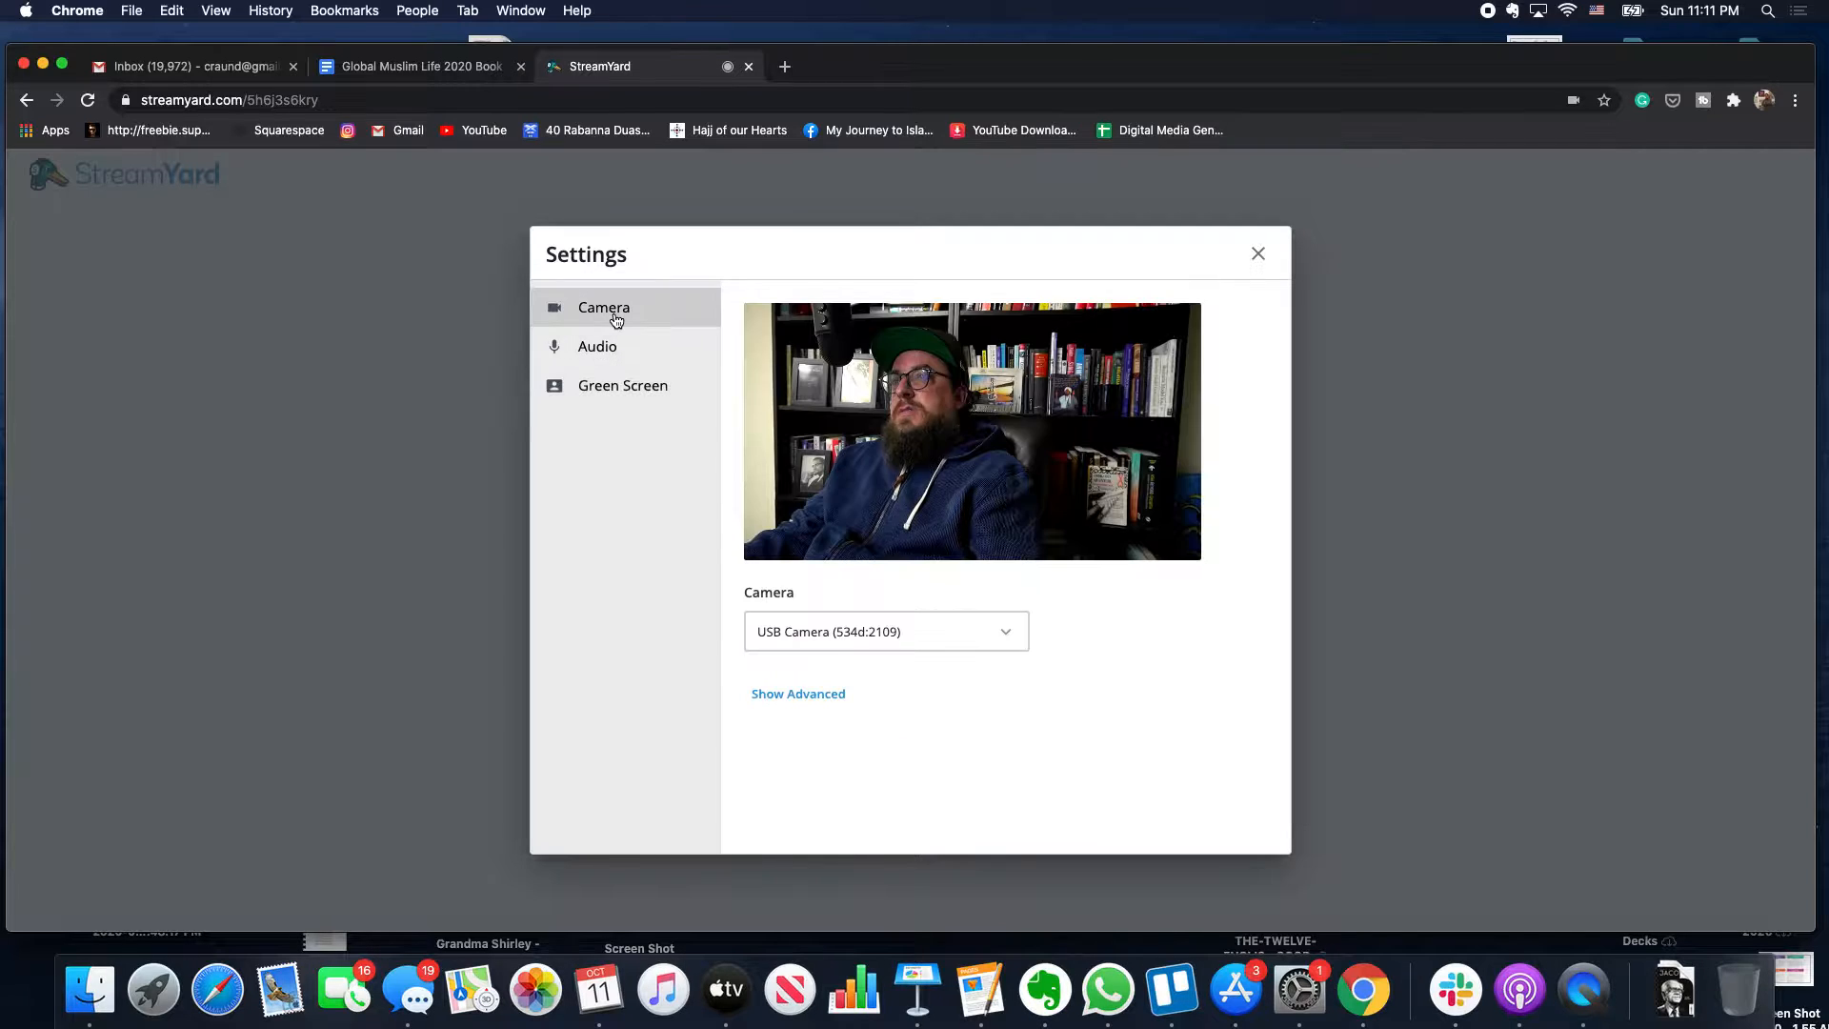
- Show the advanced camera options and keep resolution at Full High Definition (1080p)
click(825, 706)
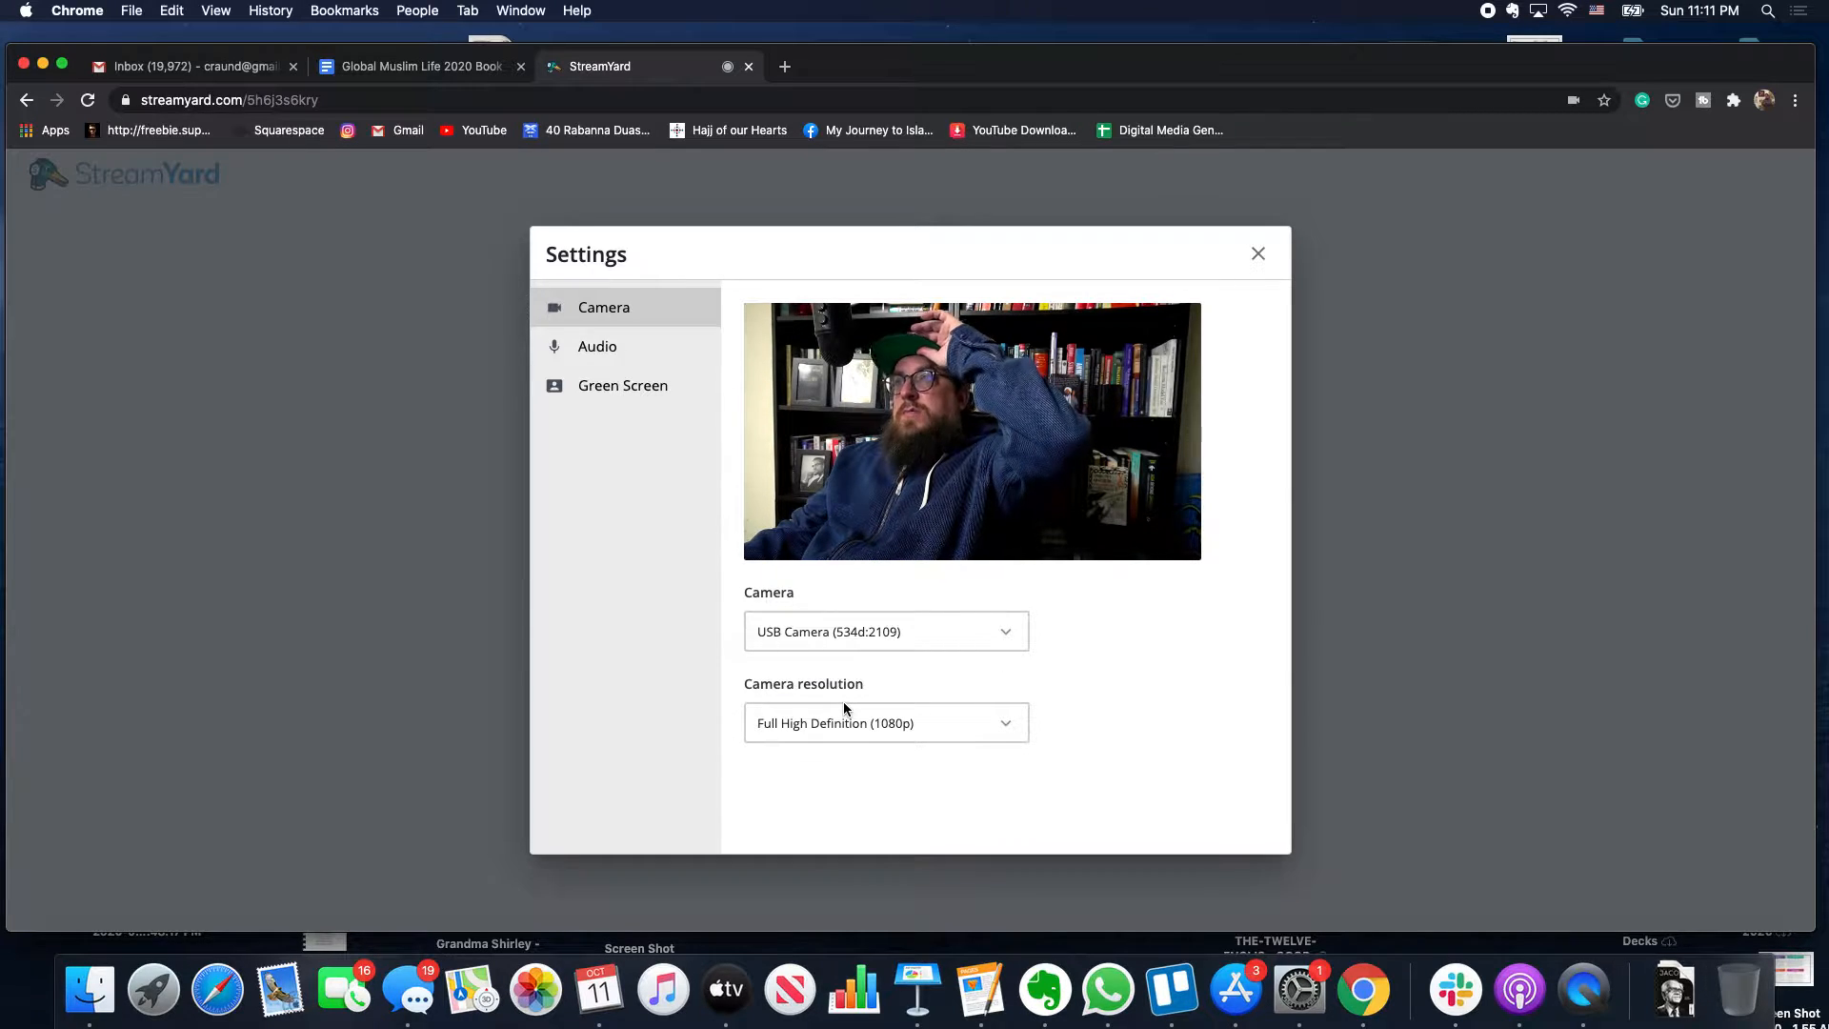
click(929, 726)
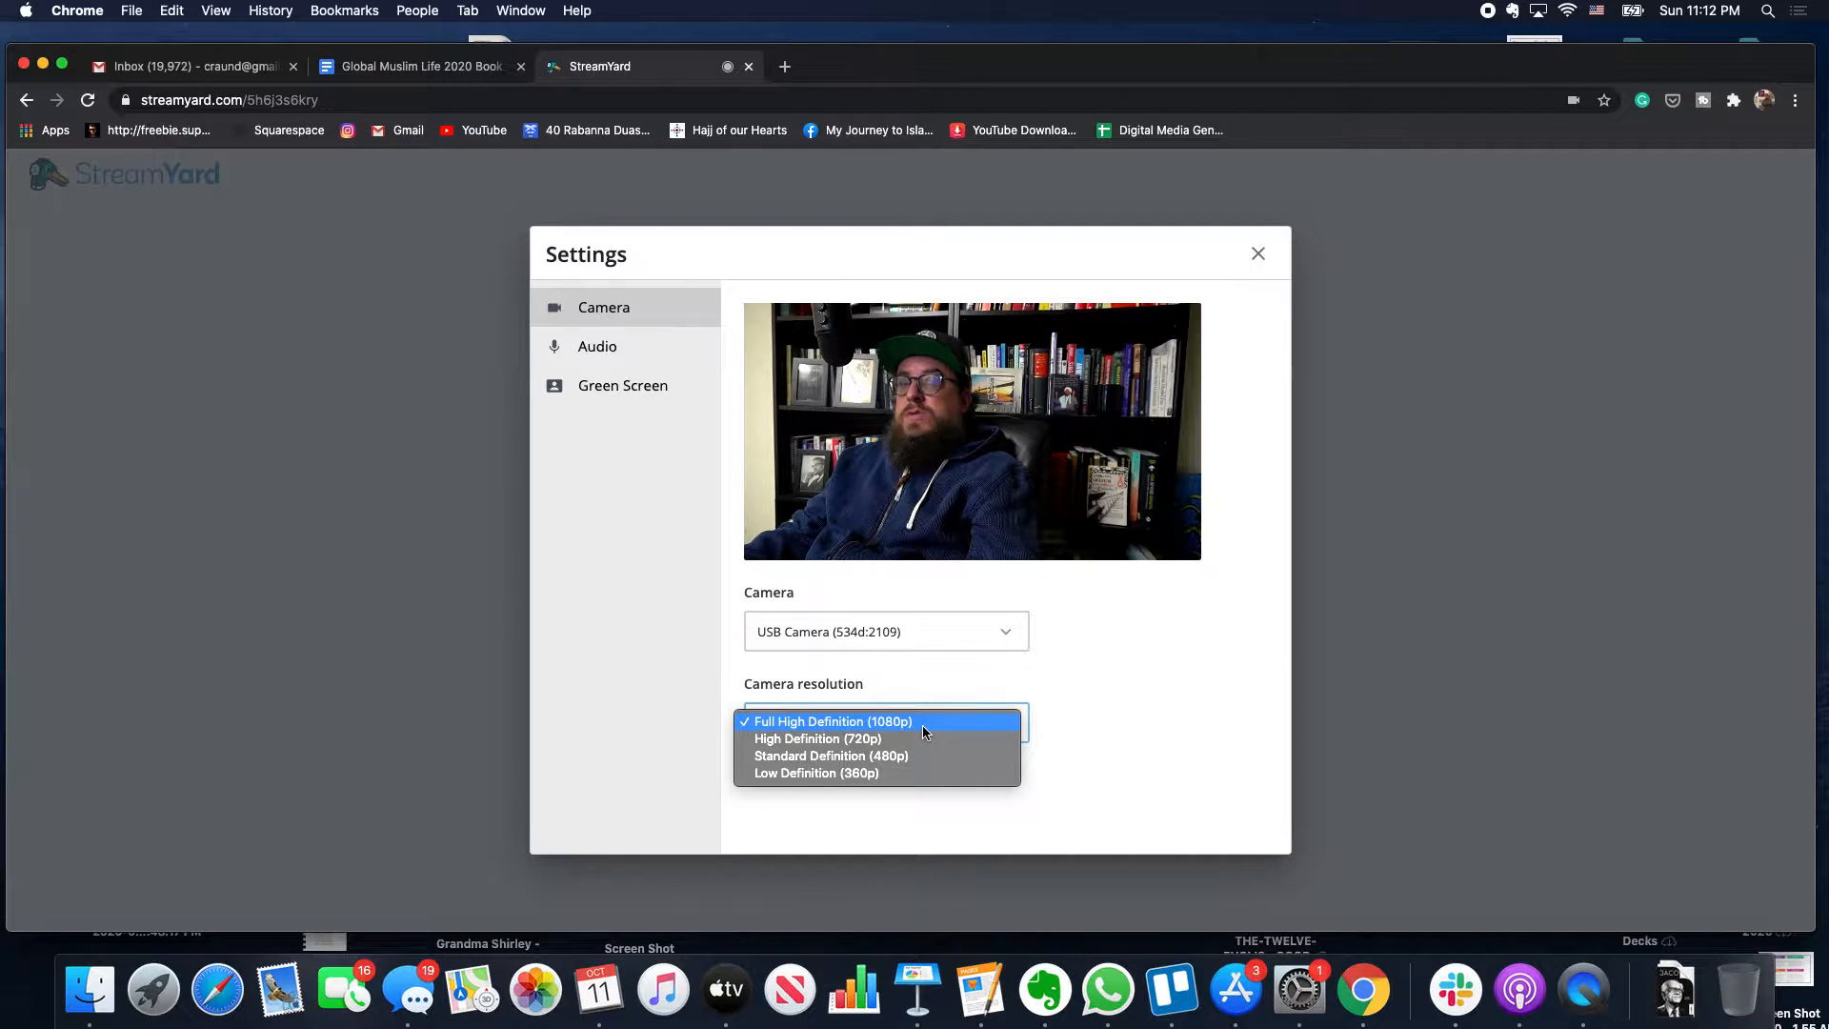
click(922, 722)
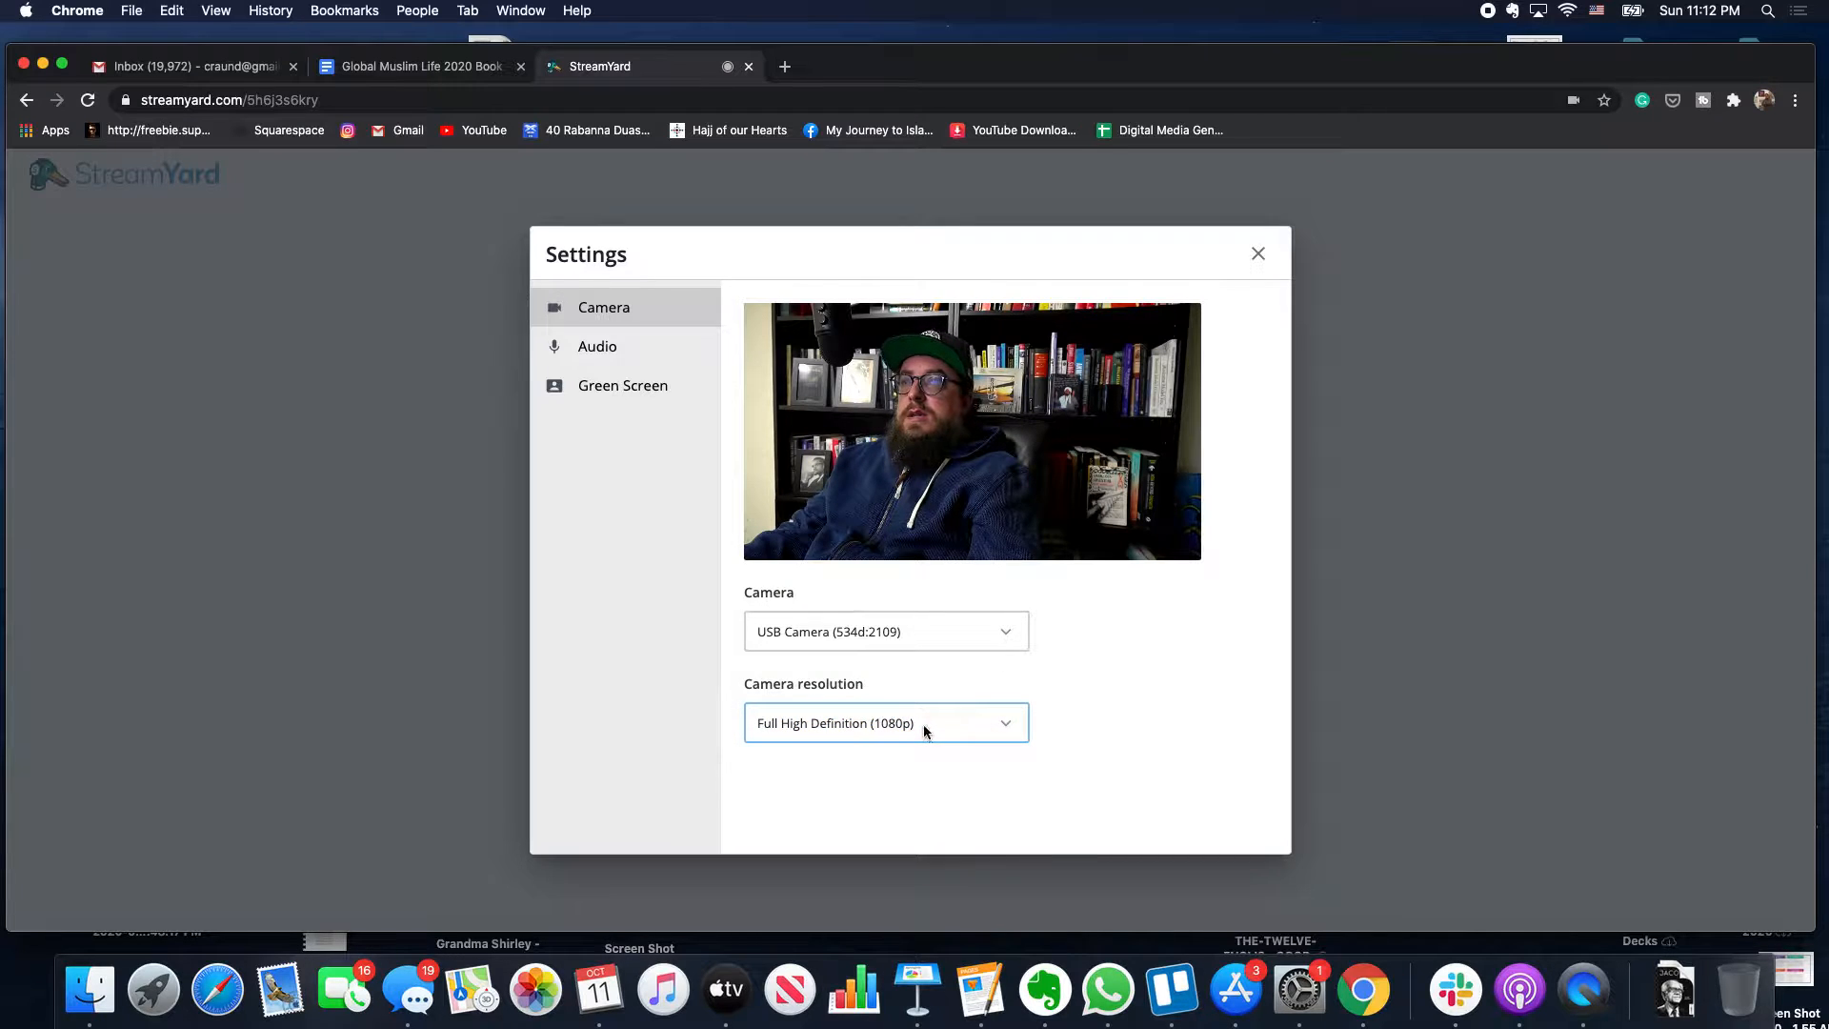
click(1064, 668)
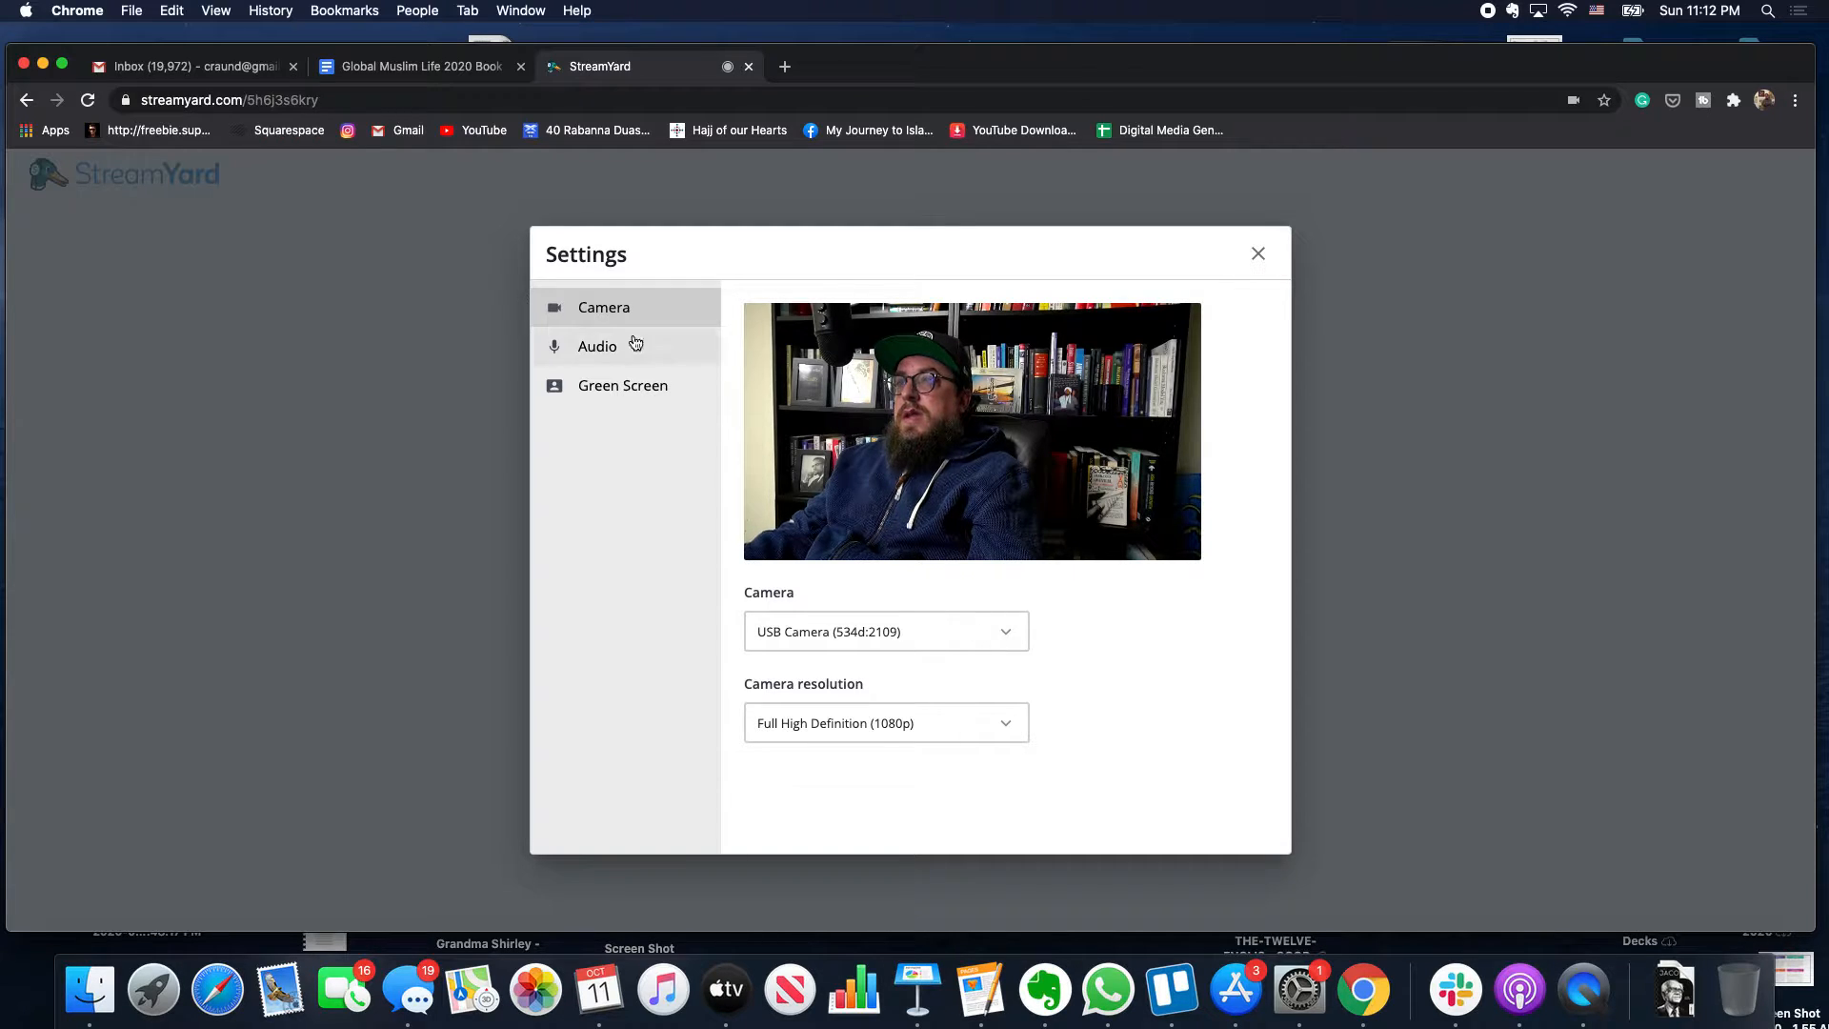
- Try USB Digital Audio as the mic, revert to Yeti Stereo Microphone, and close Settings
click(615, 359)
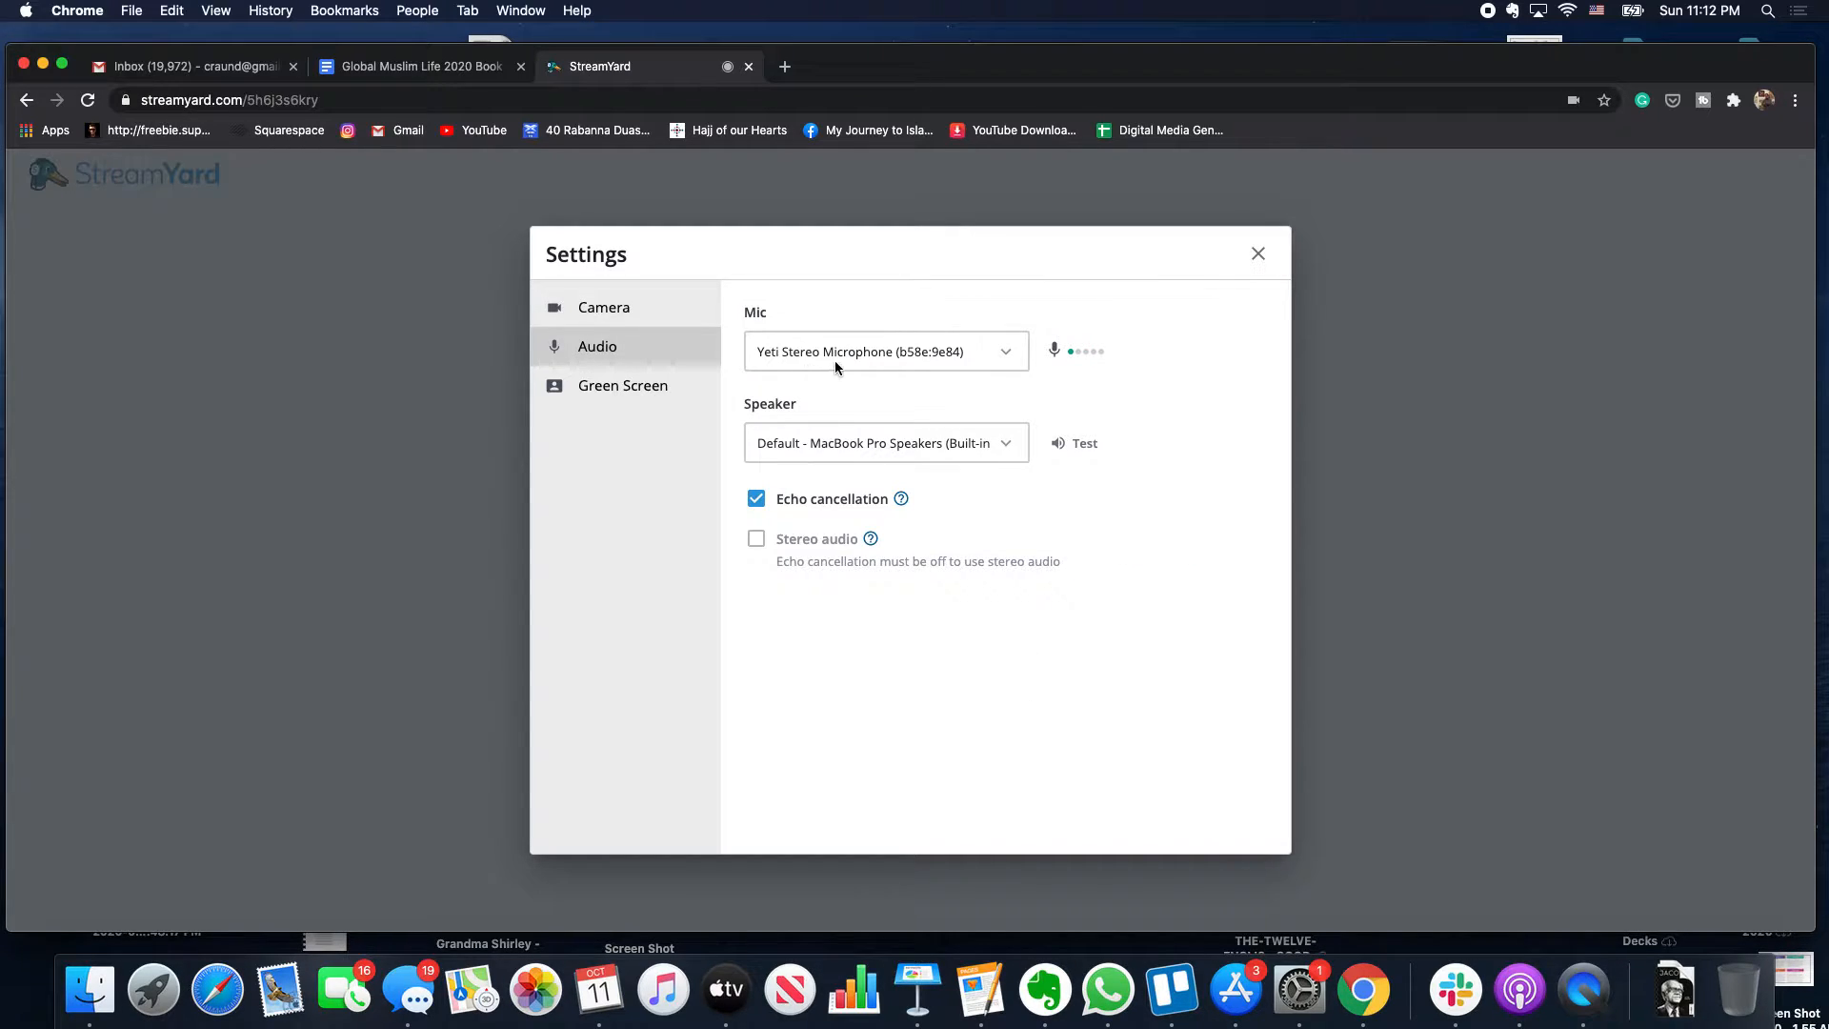
click(911, 363)
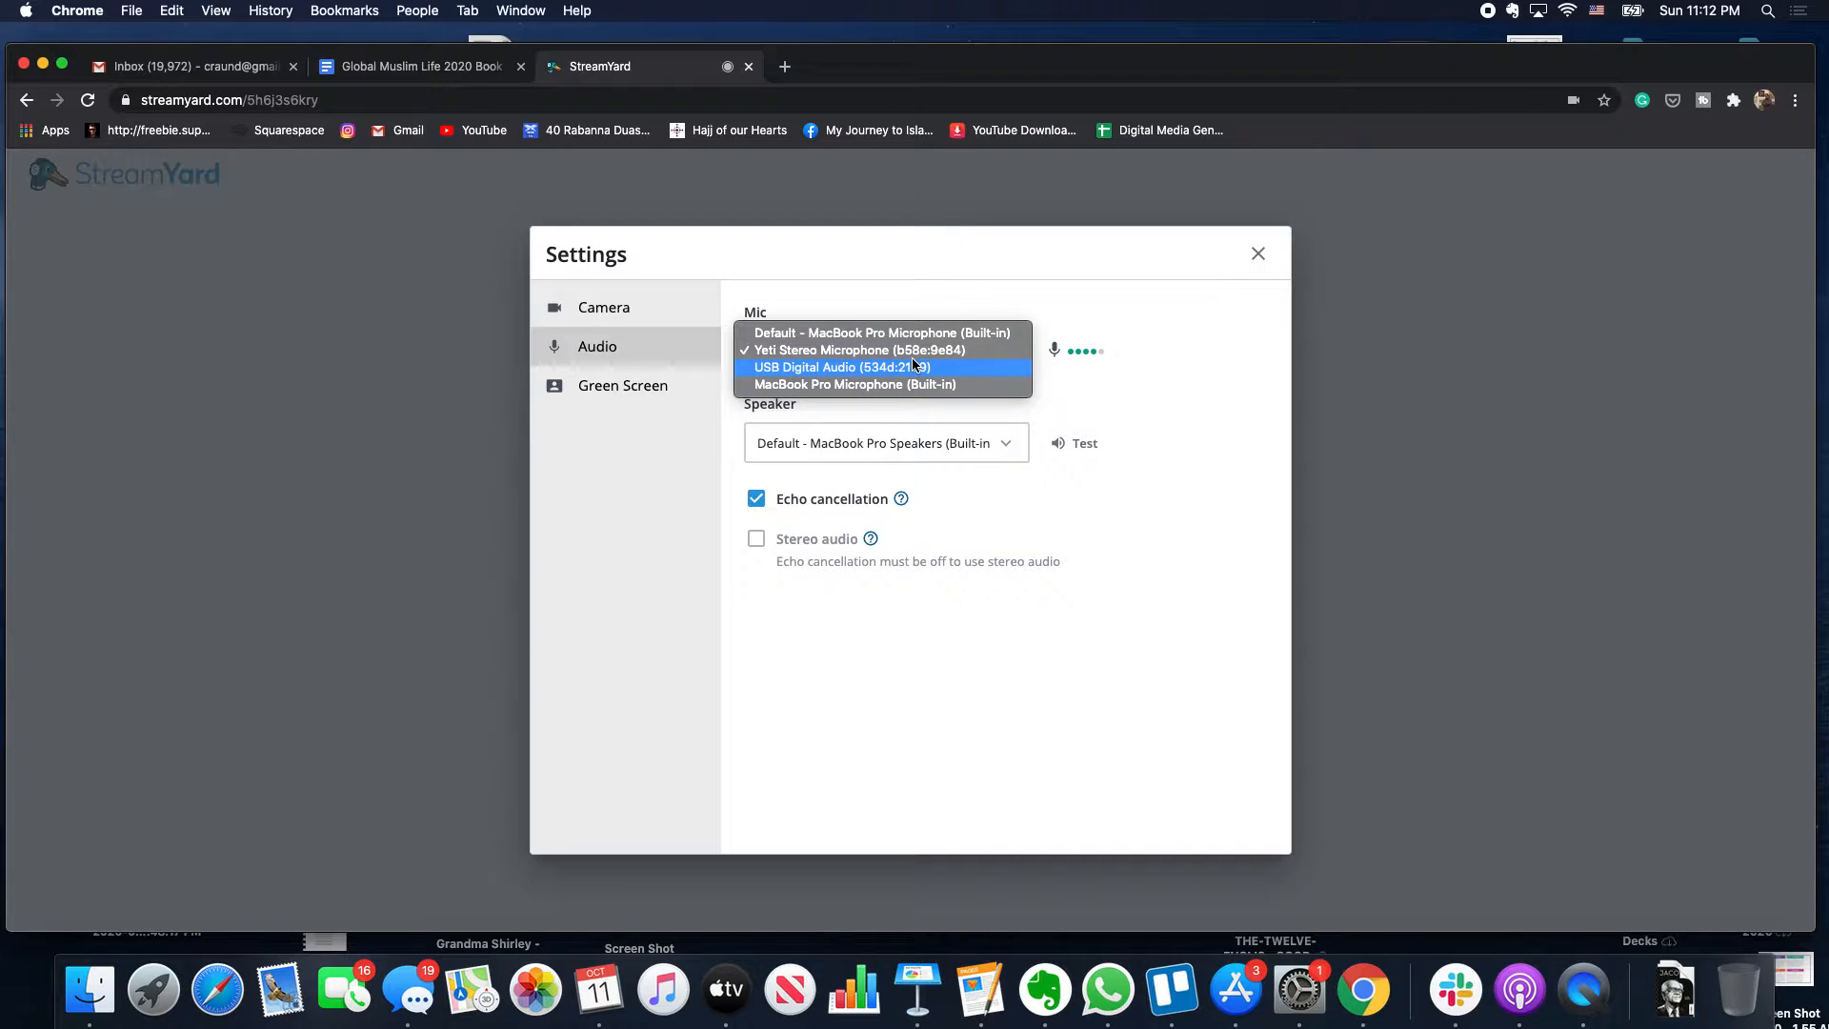
click(901, 368)
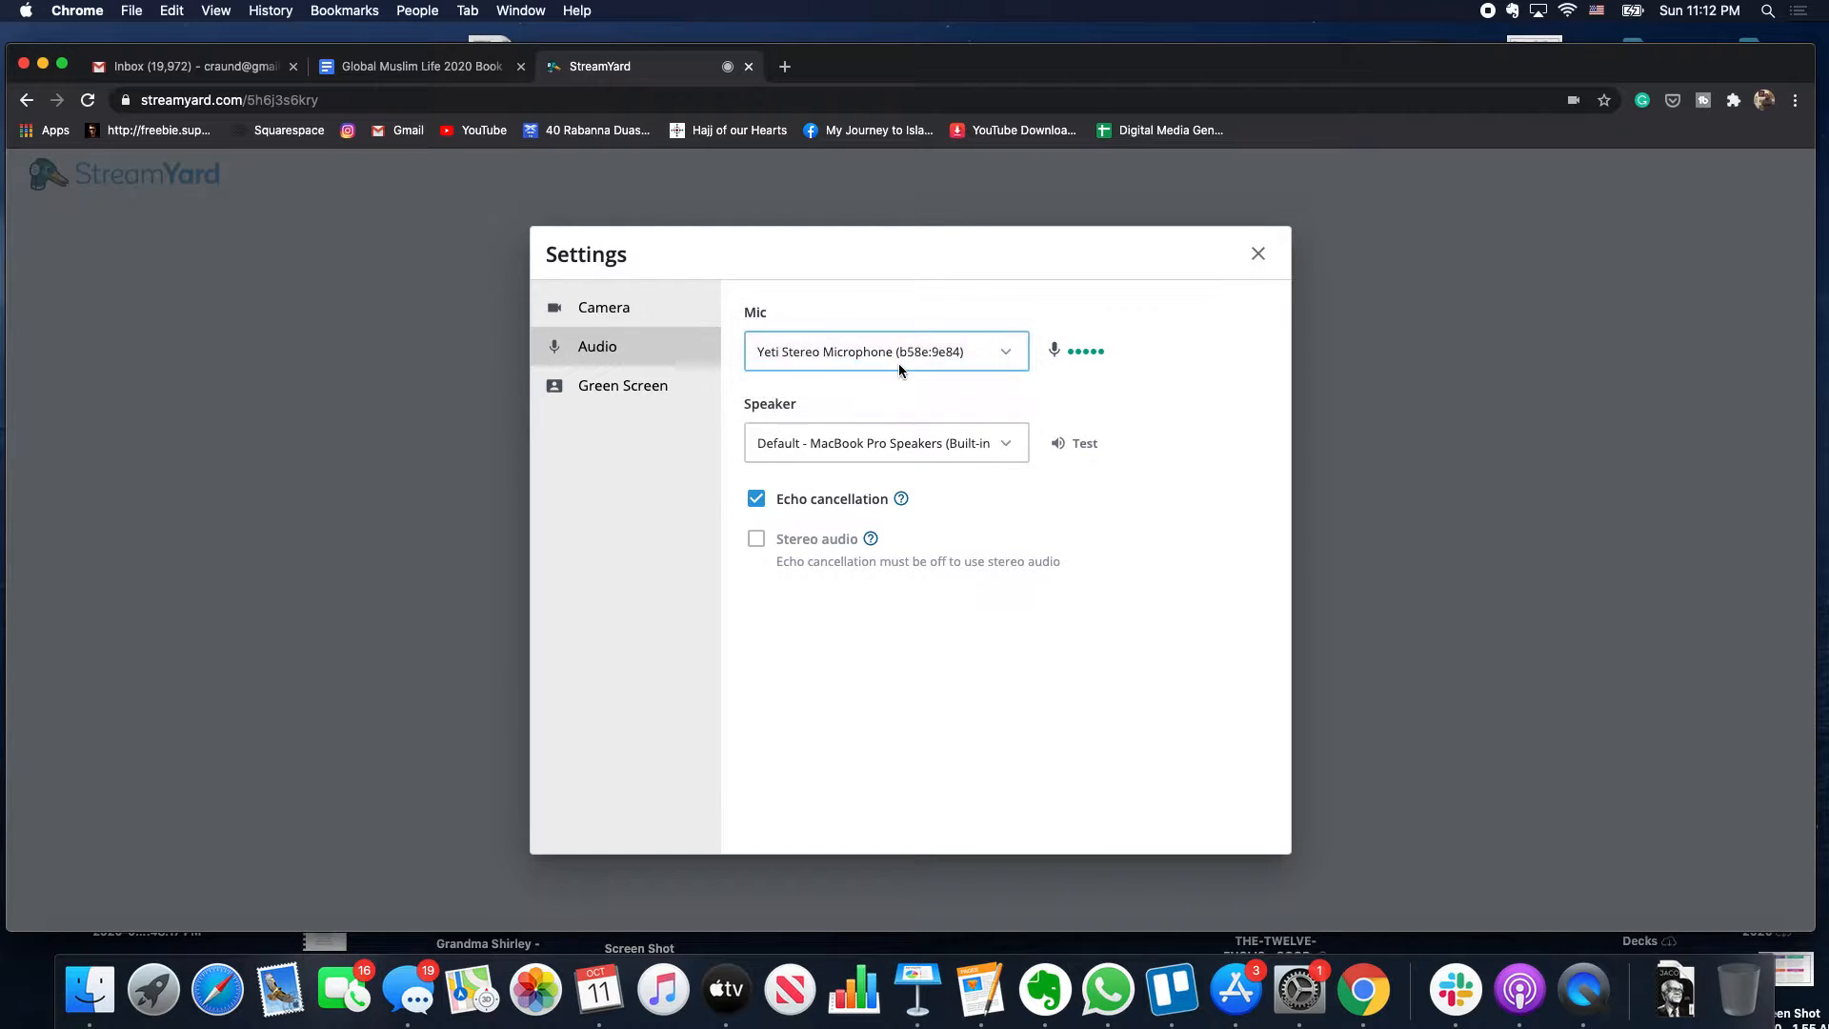
click(899, 363)
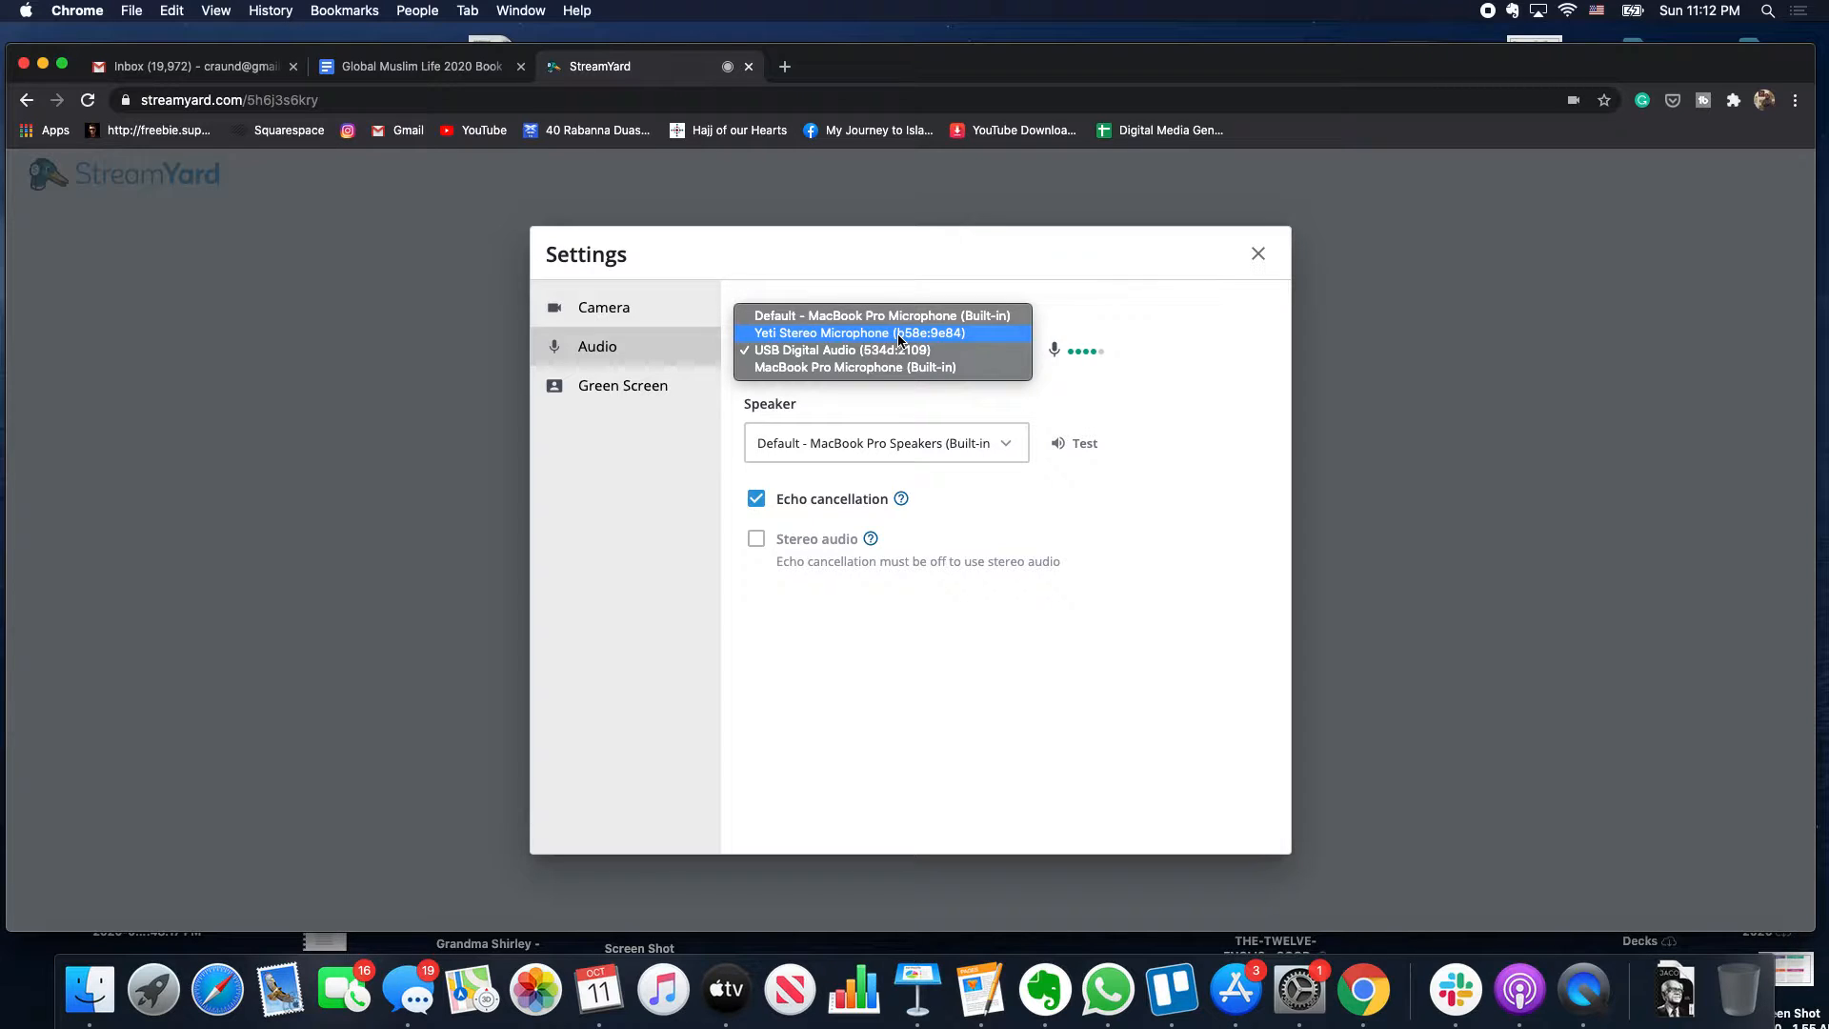
click(895, 333)
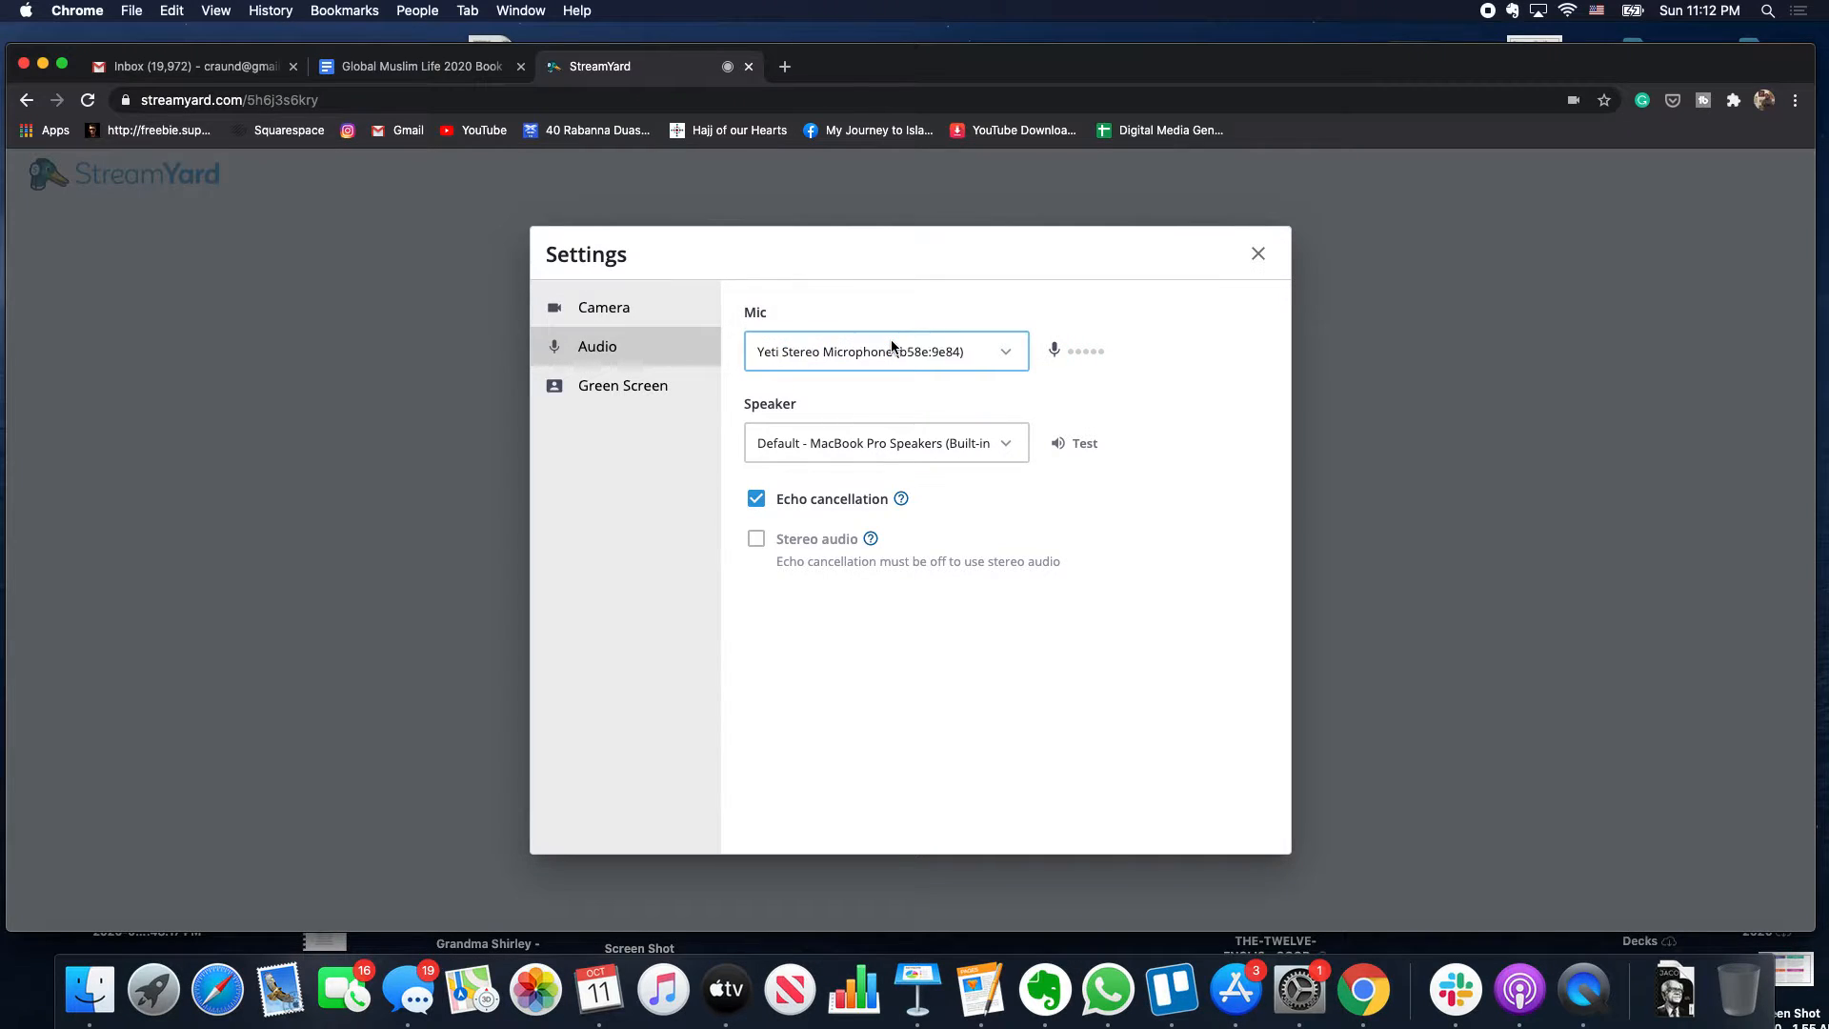
click(1264, 260)
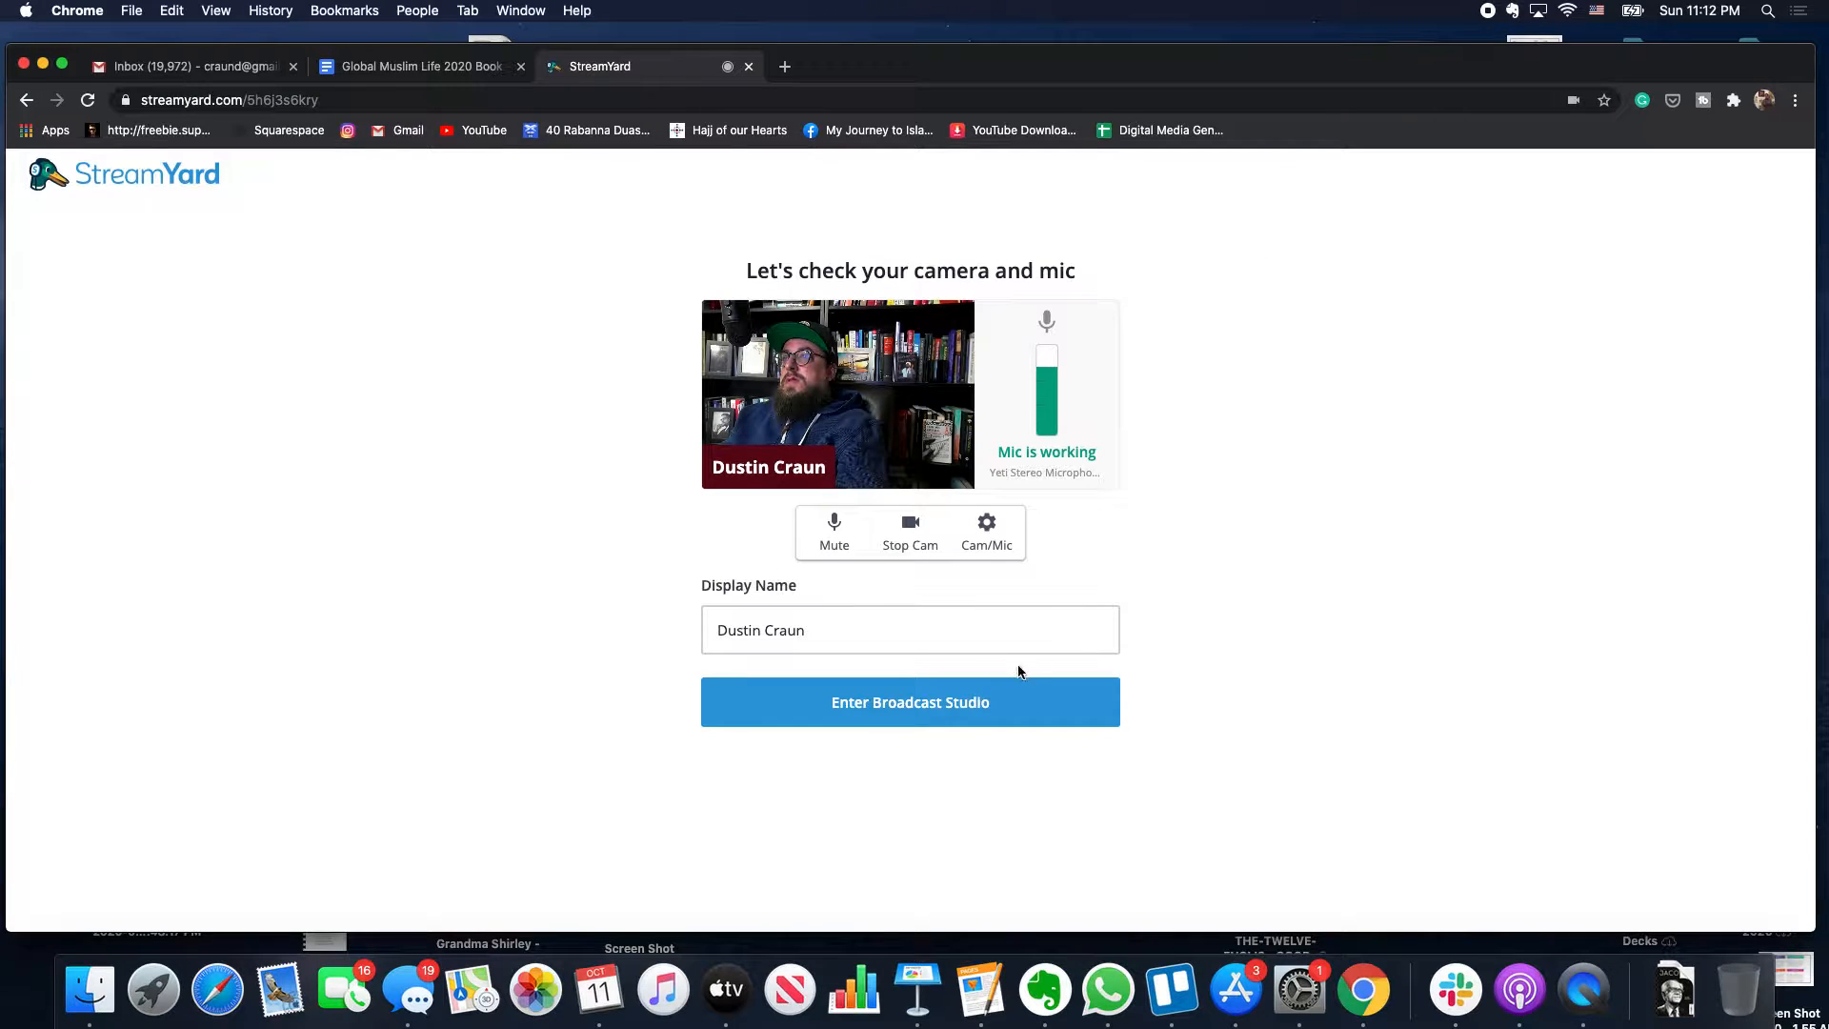
- Enter the Test Streamyard studio and show its Brand panel
click(991, 702)
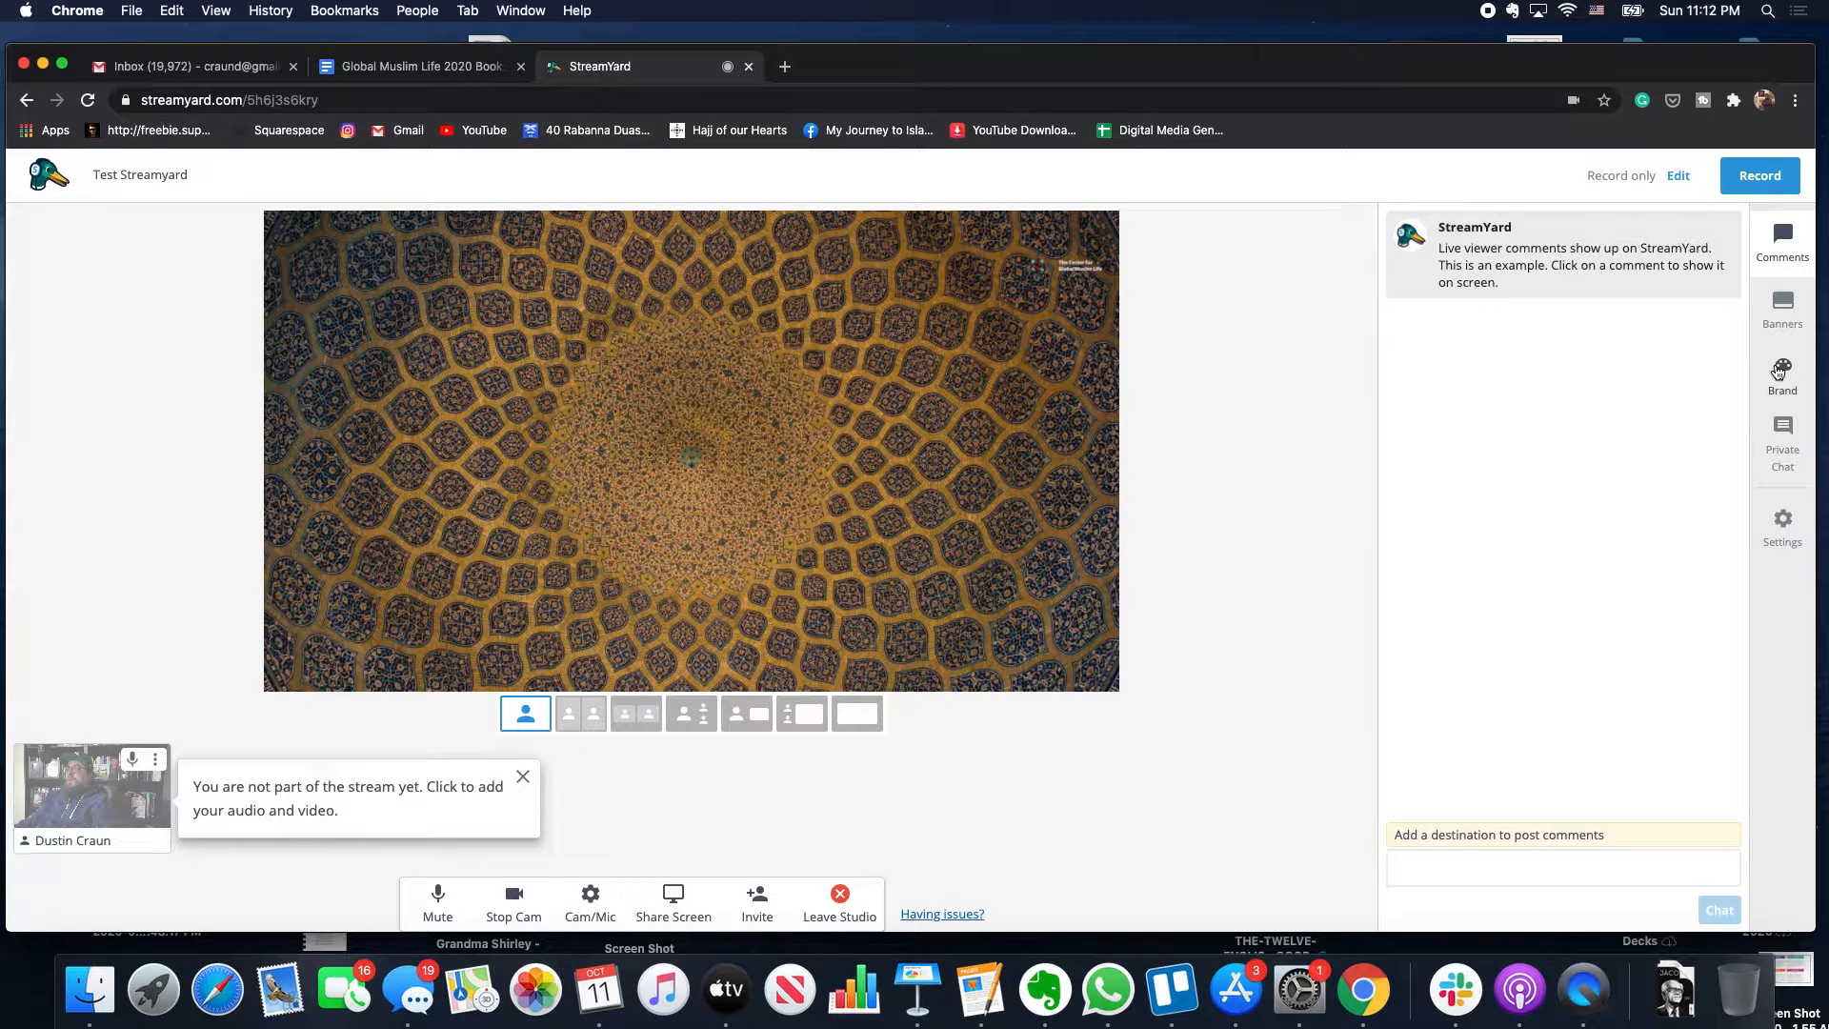
click(1778, 373)
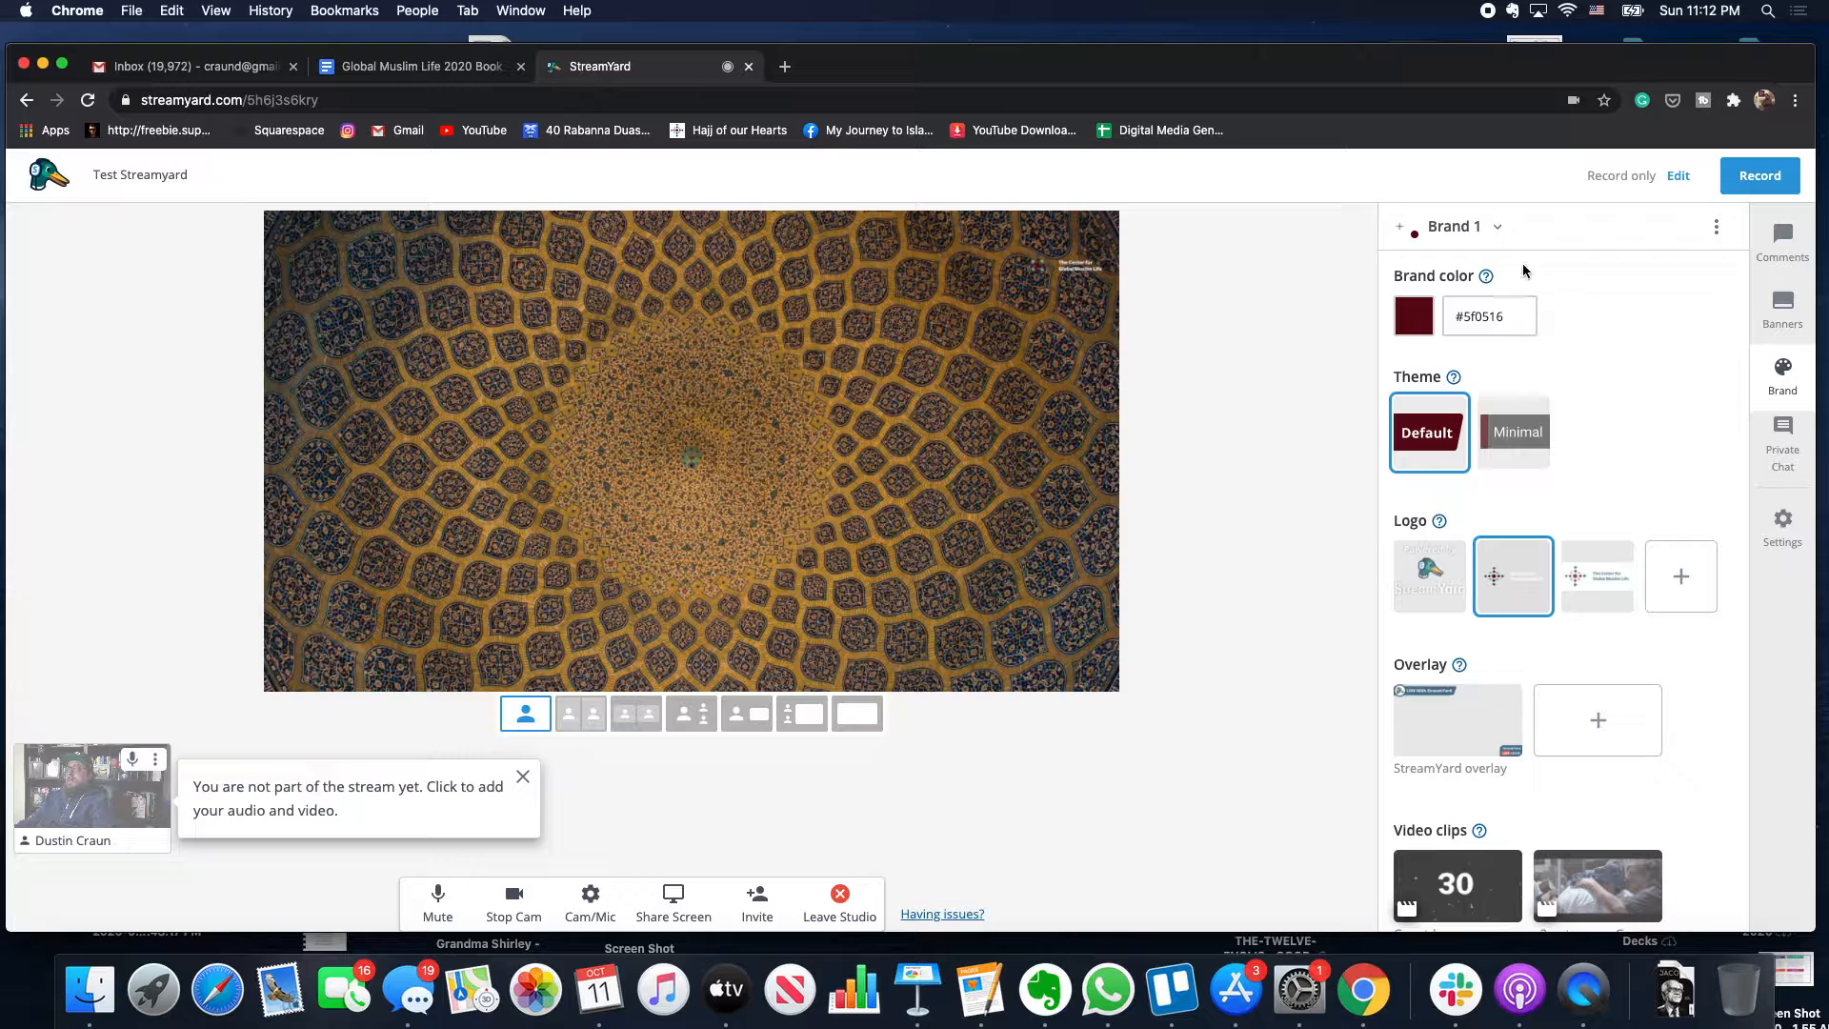
- Preview the Beyond Borders Studios brand, then switch back to Brand 1
click(1483, 235)
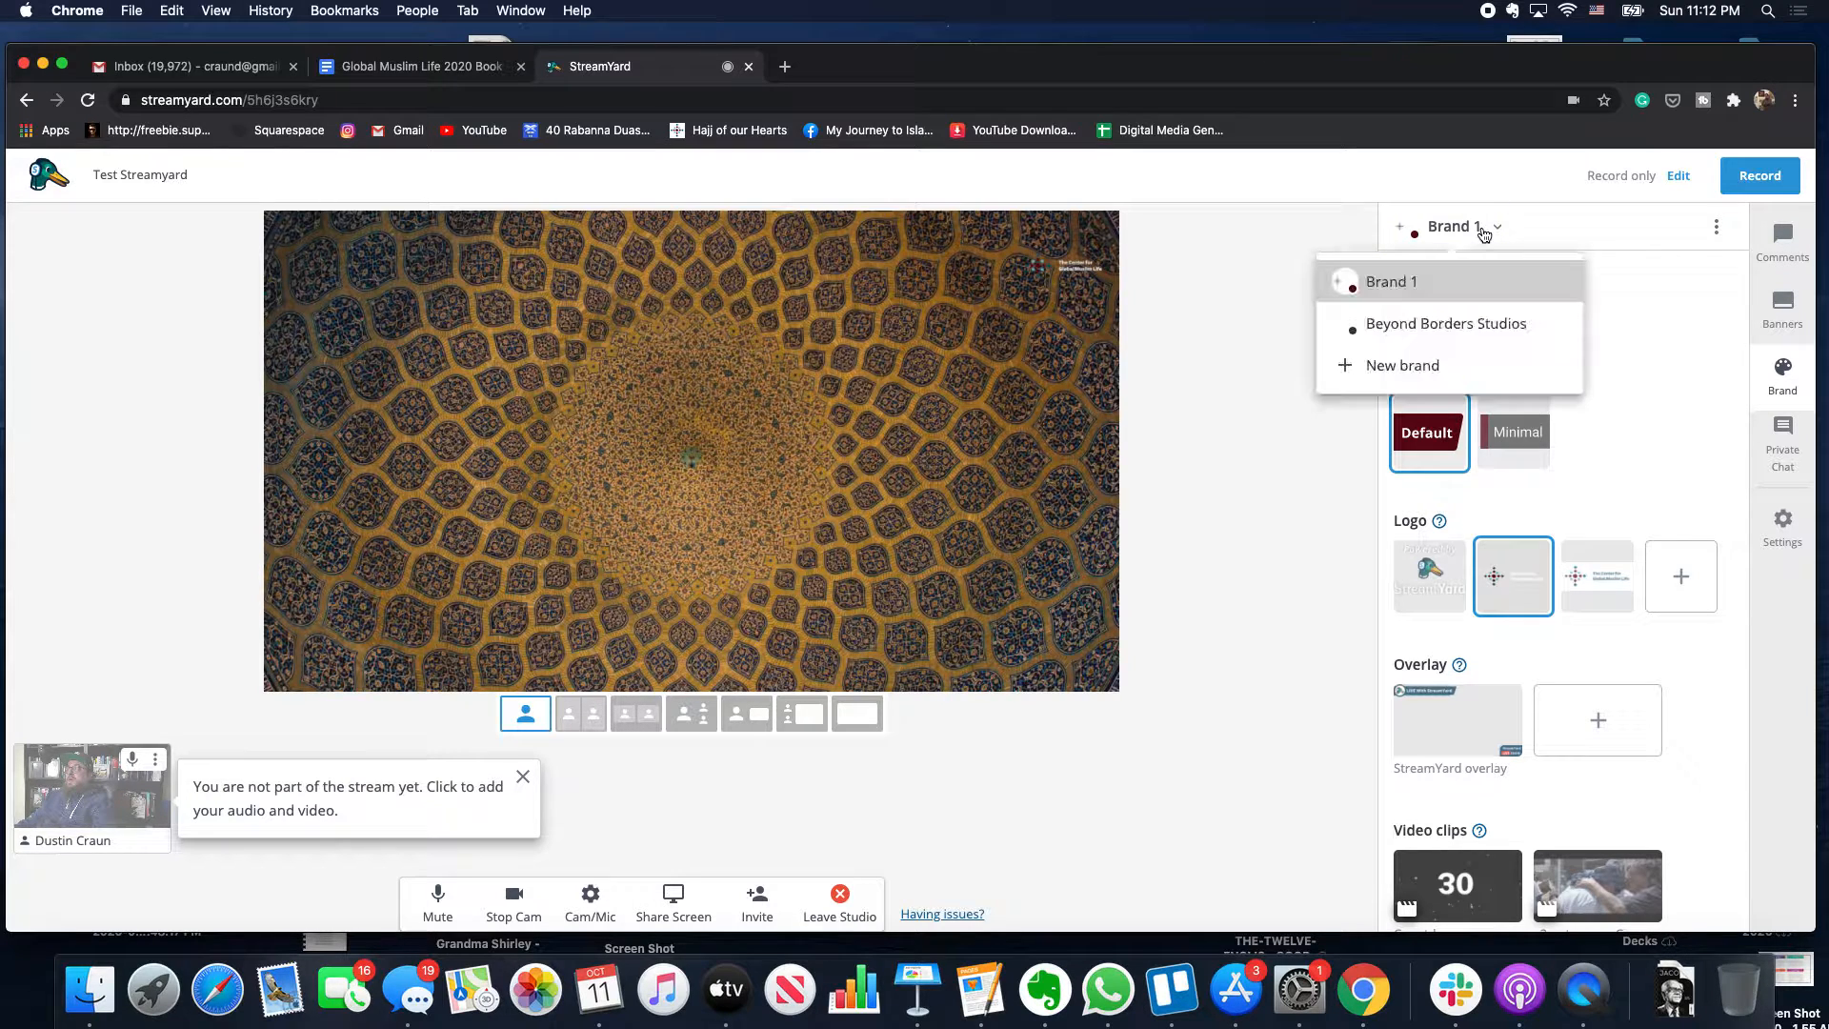
click(1443, 328)
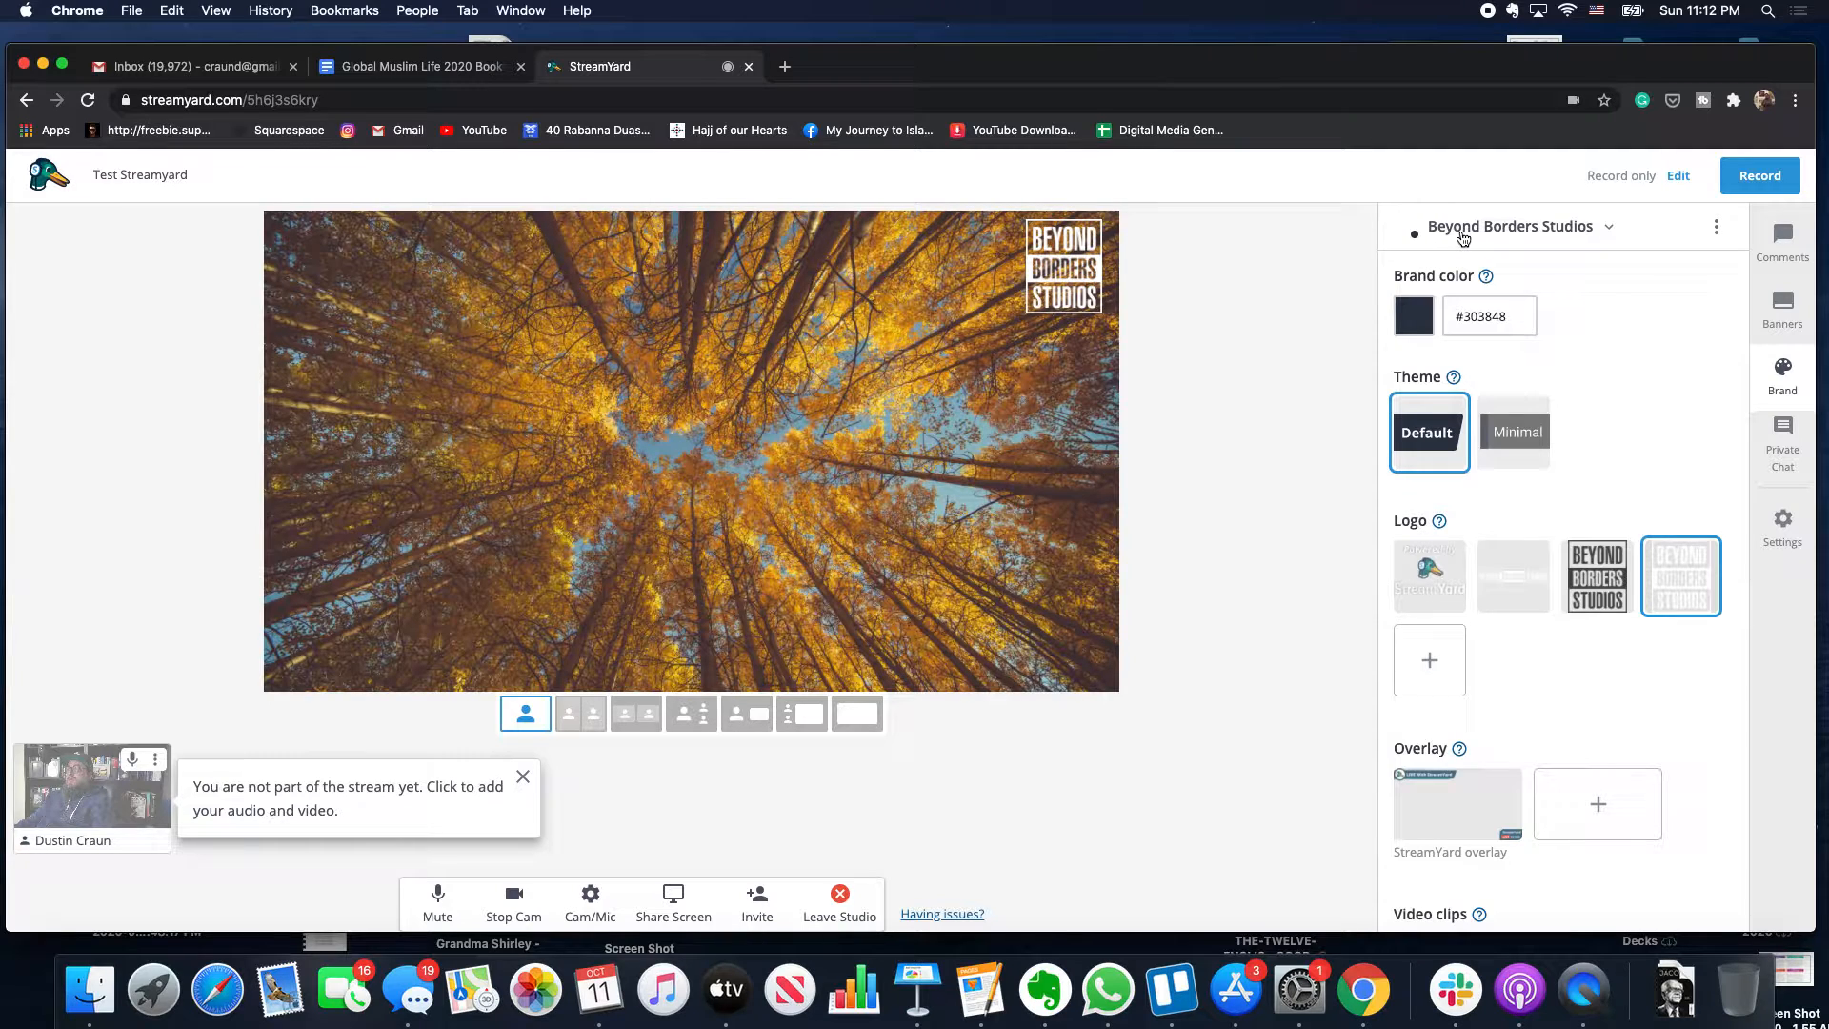
click(1464, 236)
click(1453, 278)
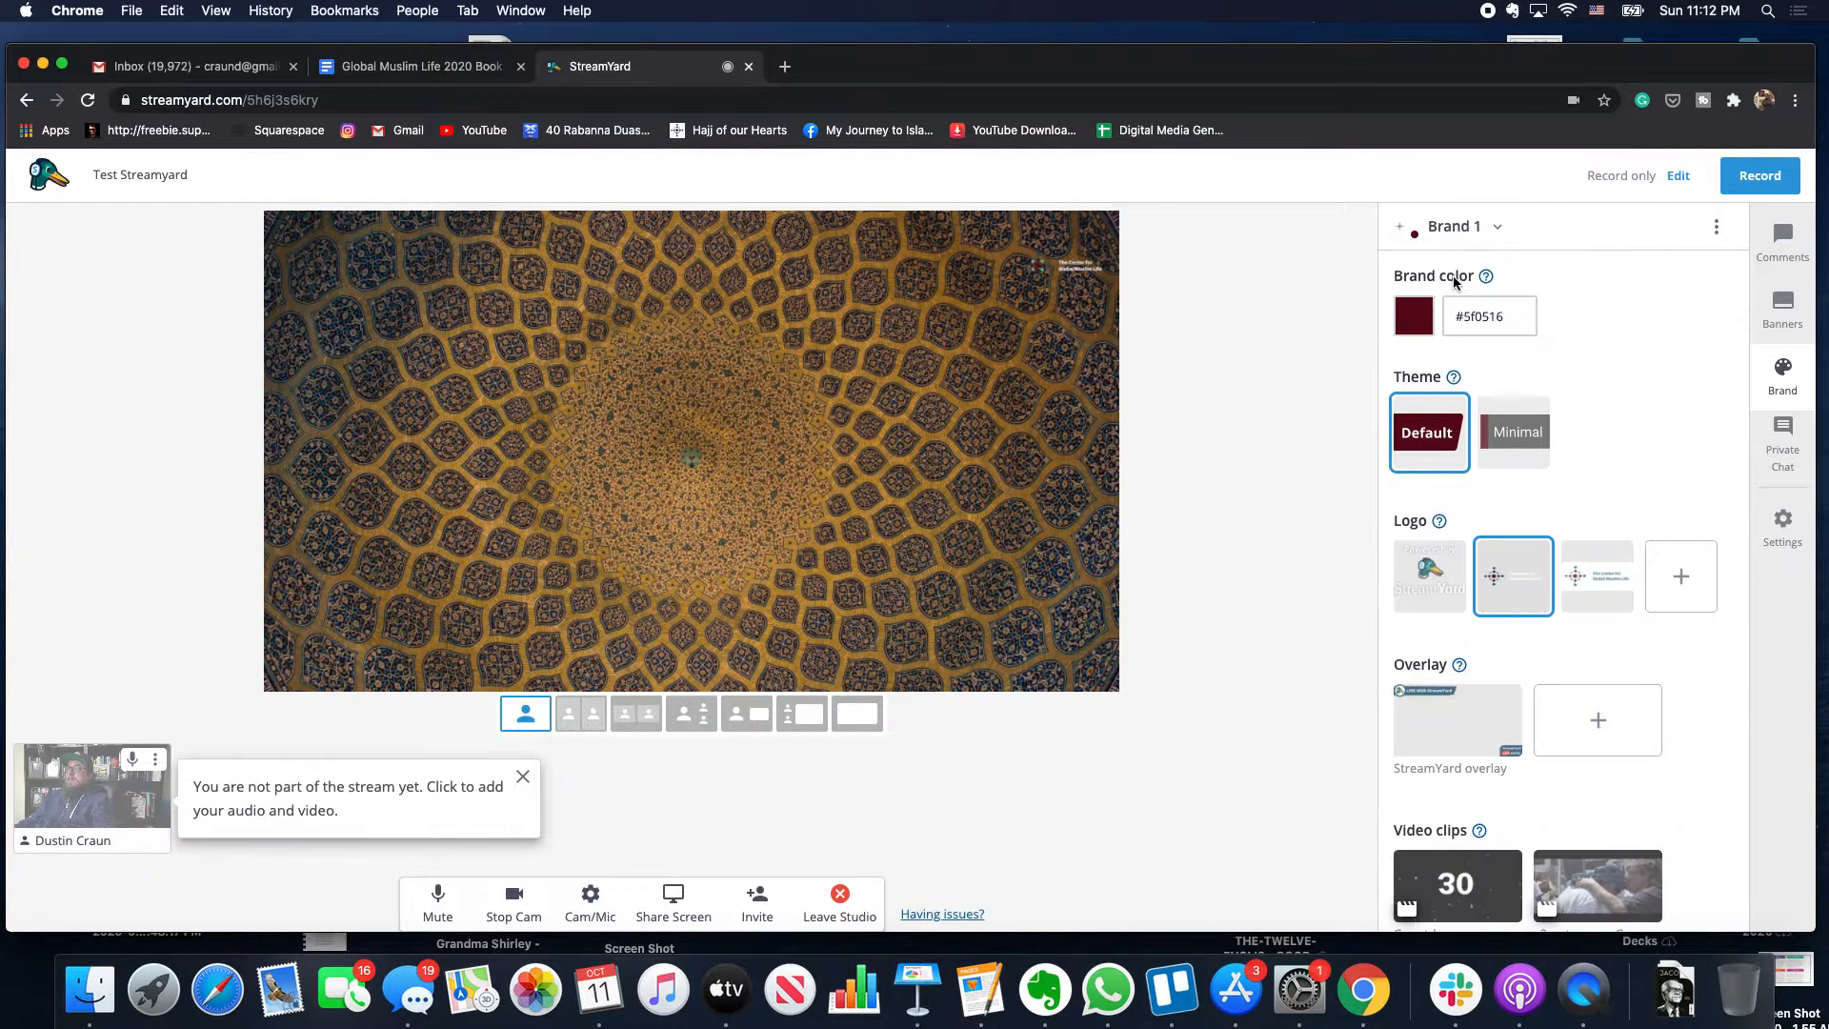
- Set the stage background to the KL Cover Photo skyline
scroll(1461, 434, down, 3)
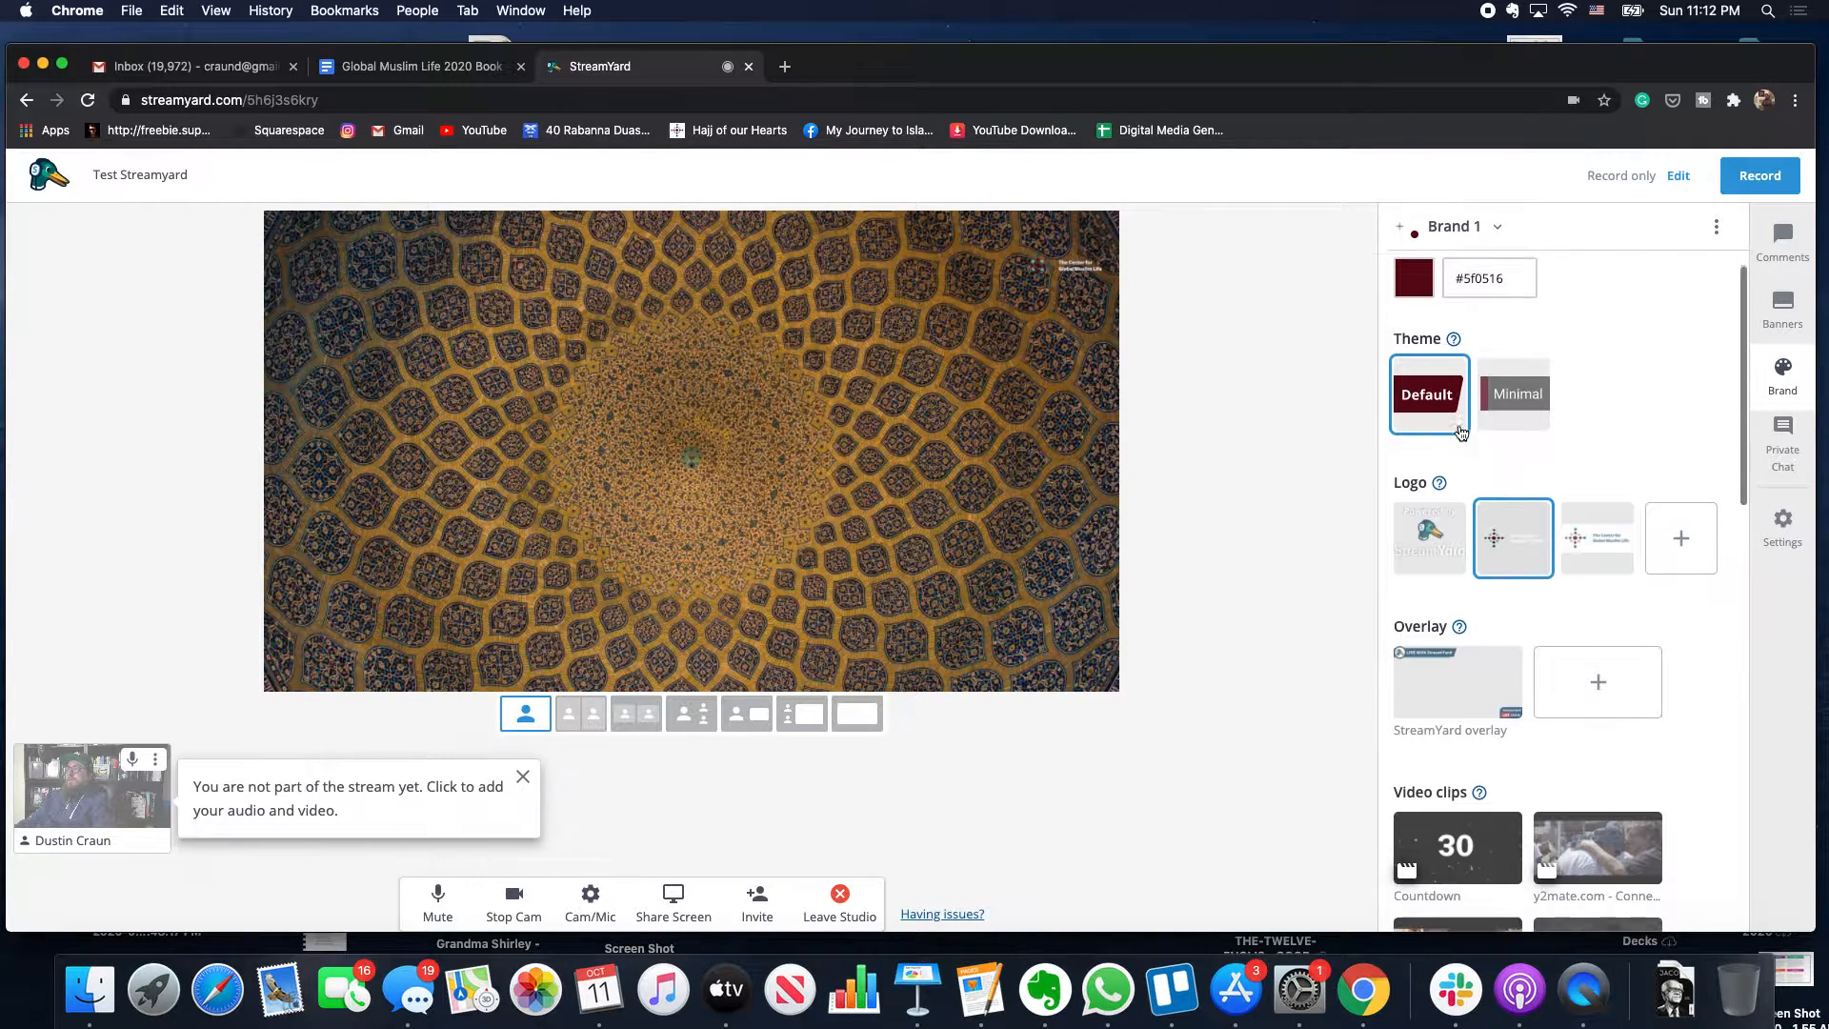
scroll(1461, 433, down, 6)
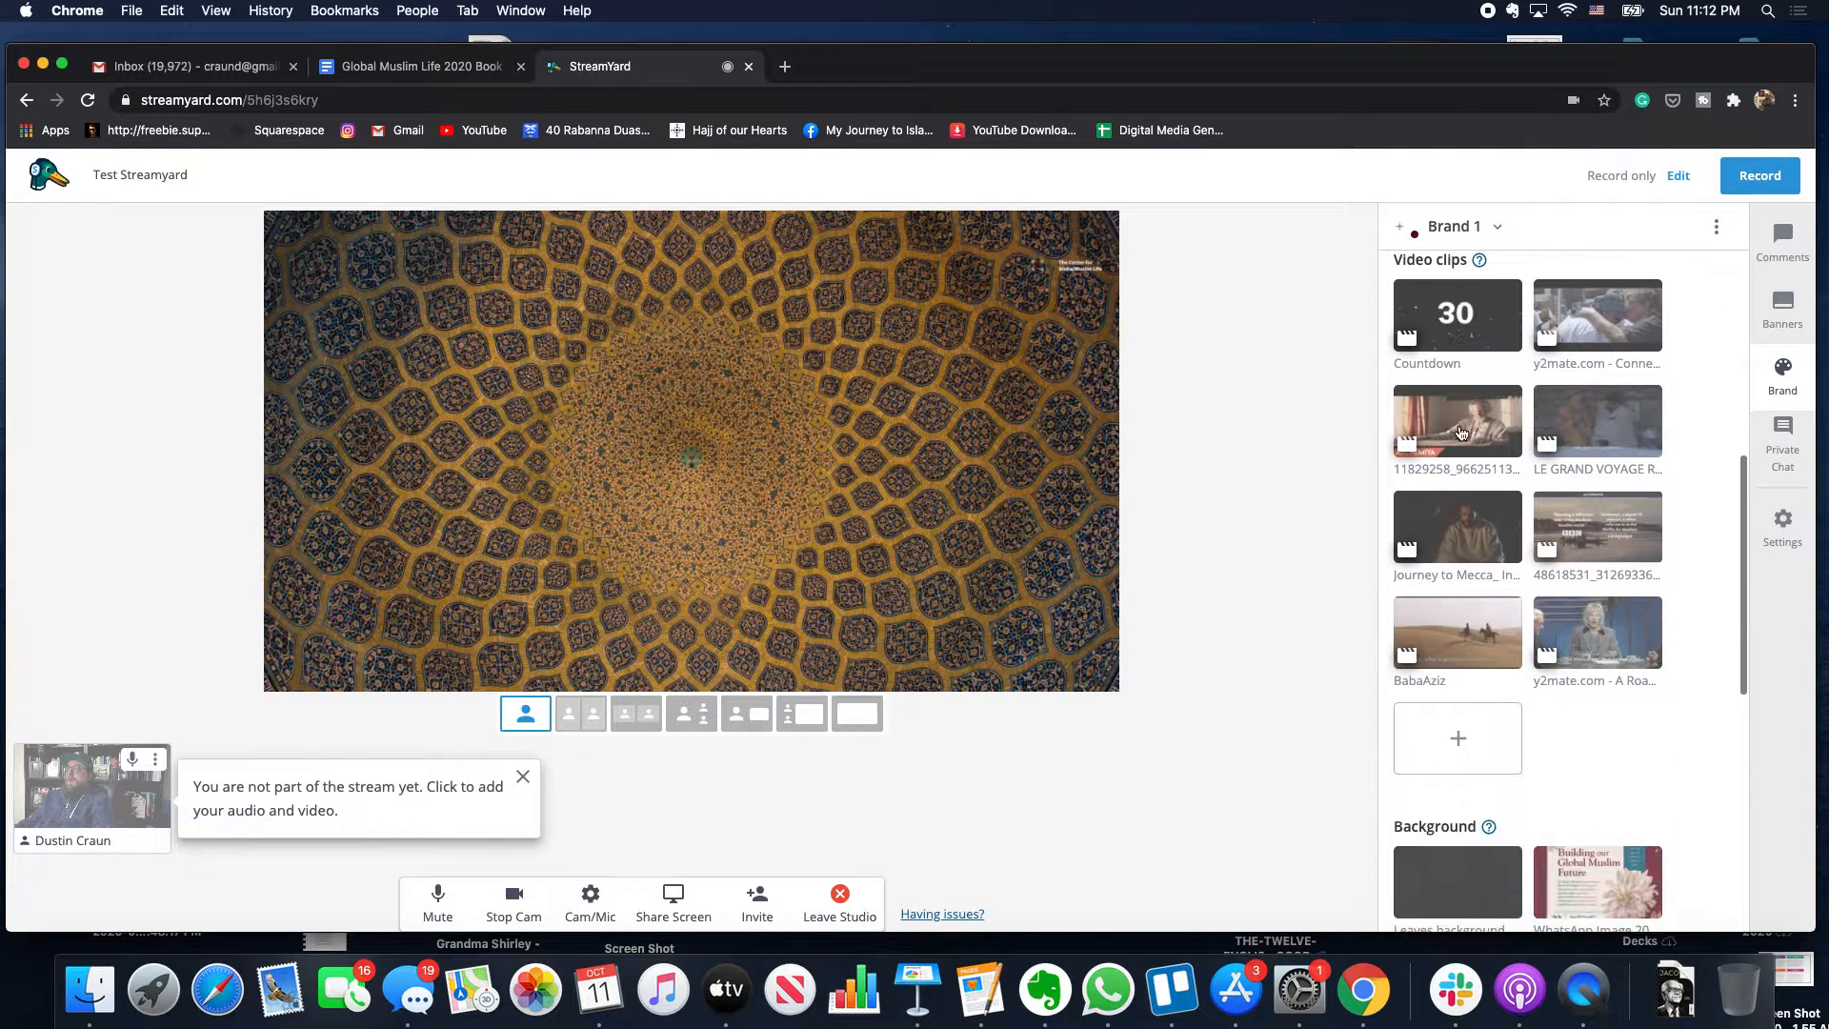
scroll(1463, 494, down, 8)
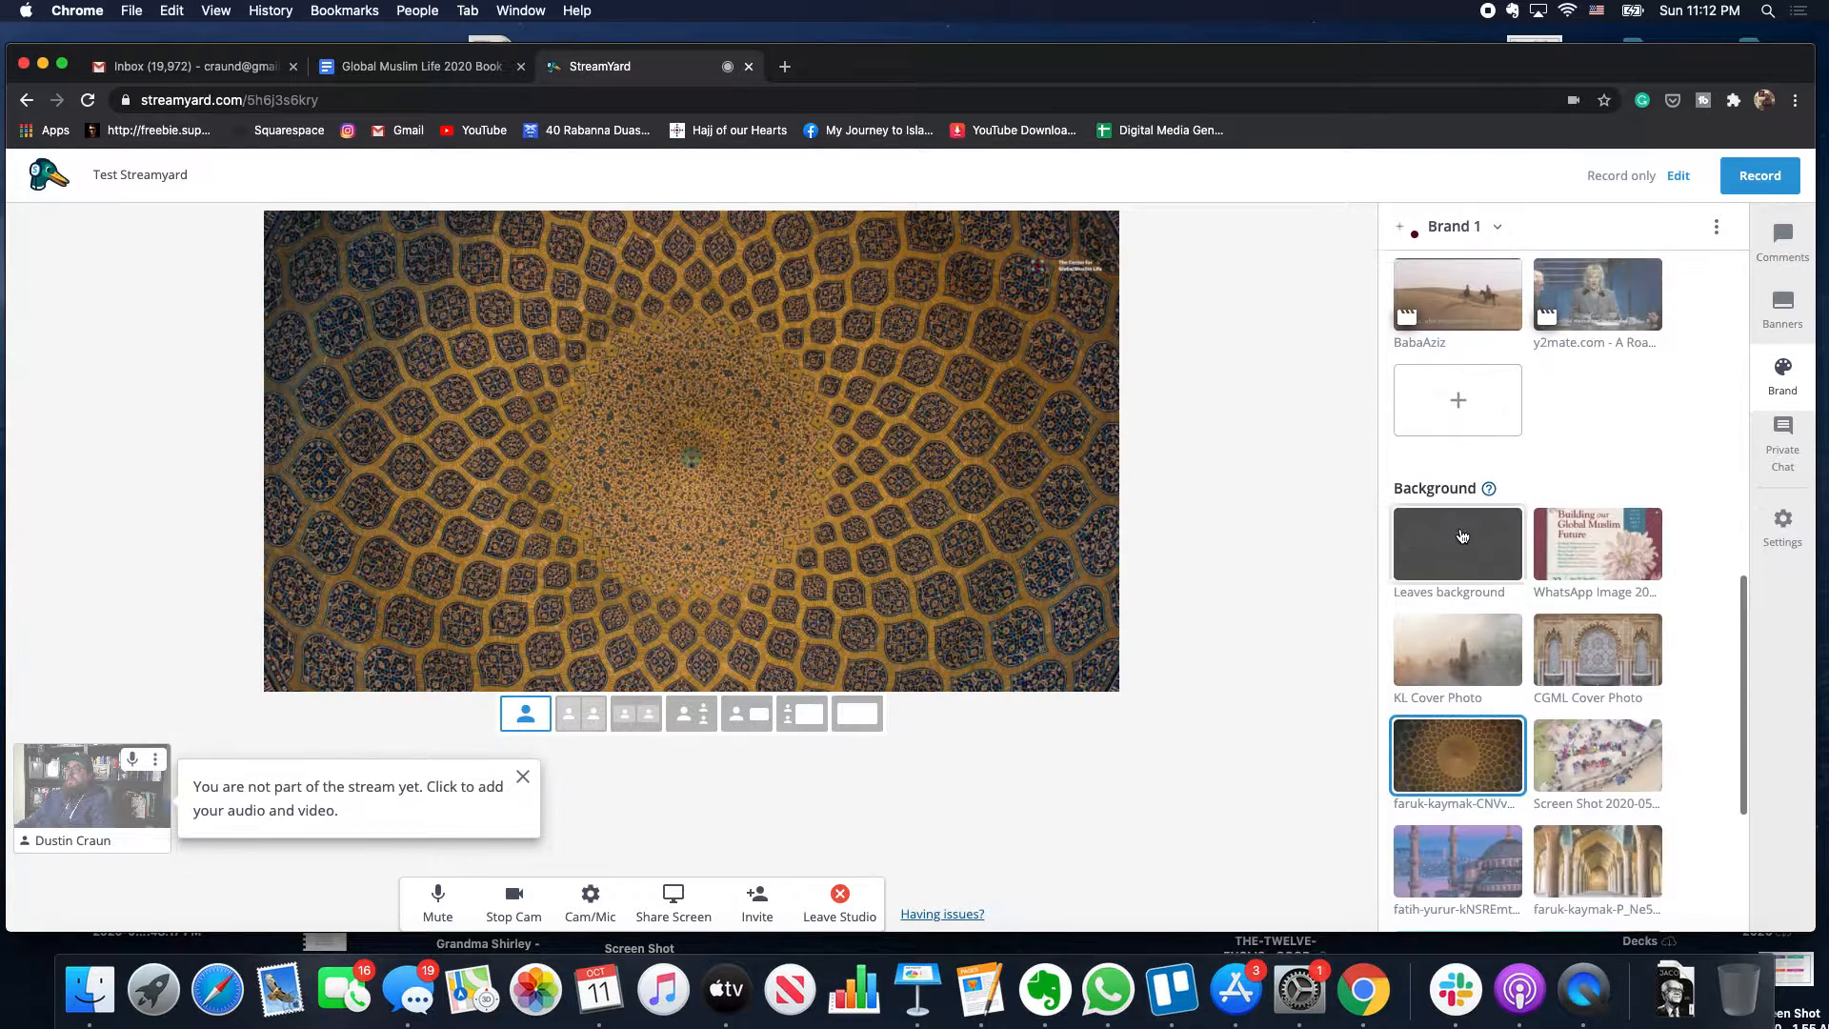
click(1476, 512)
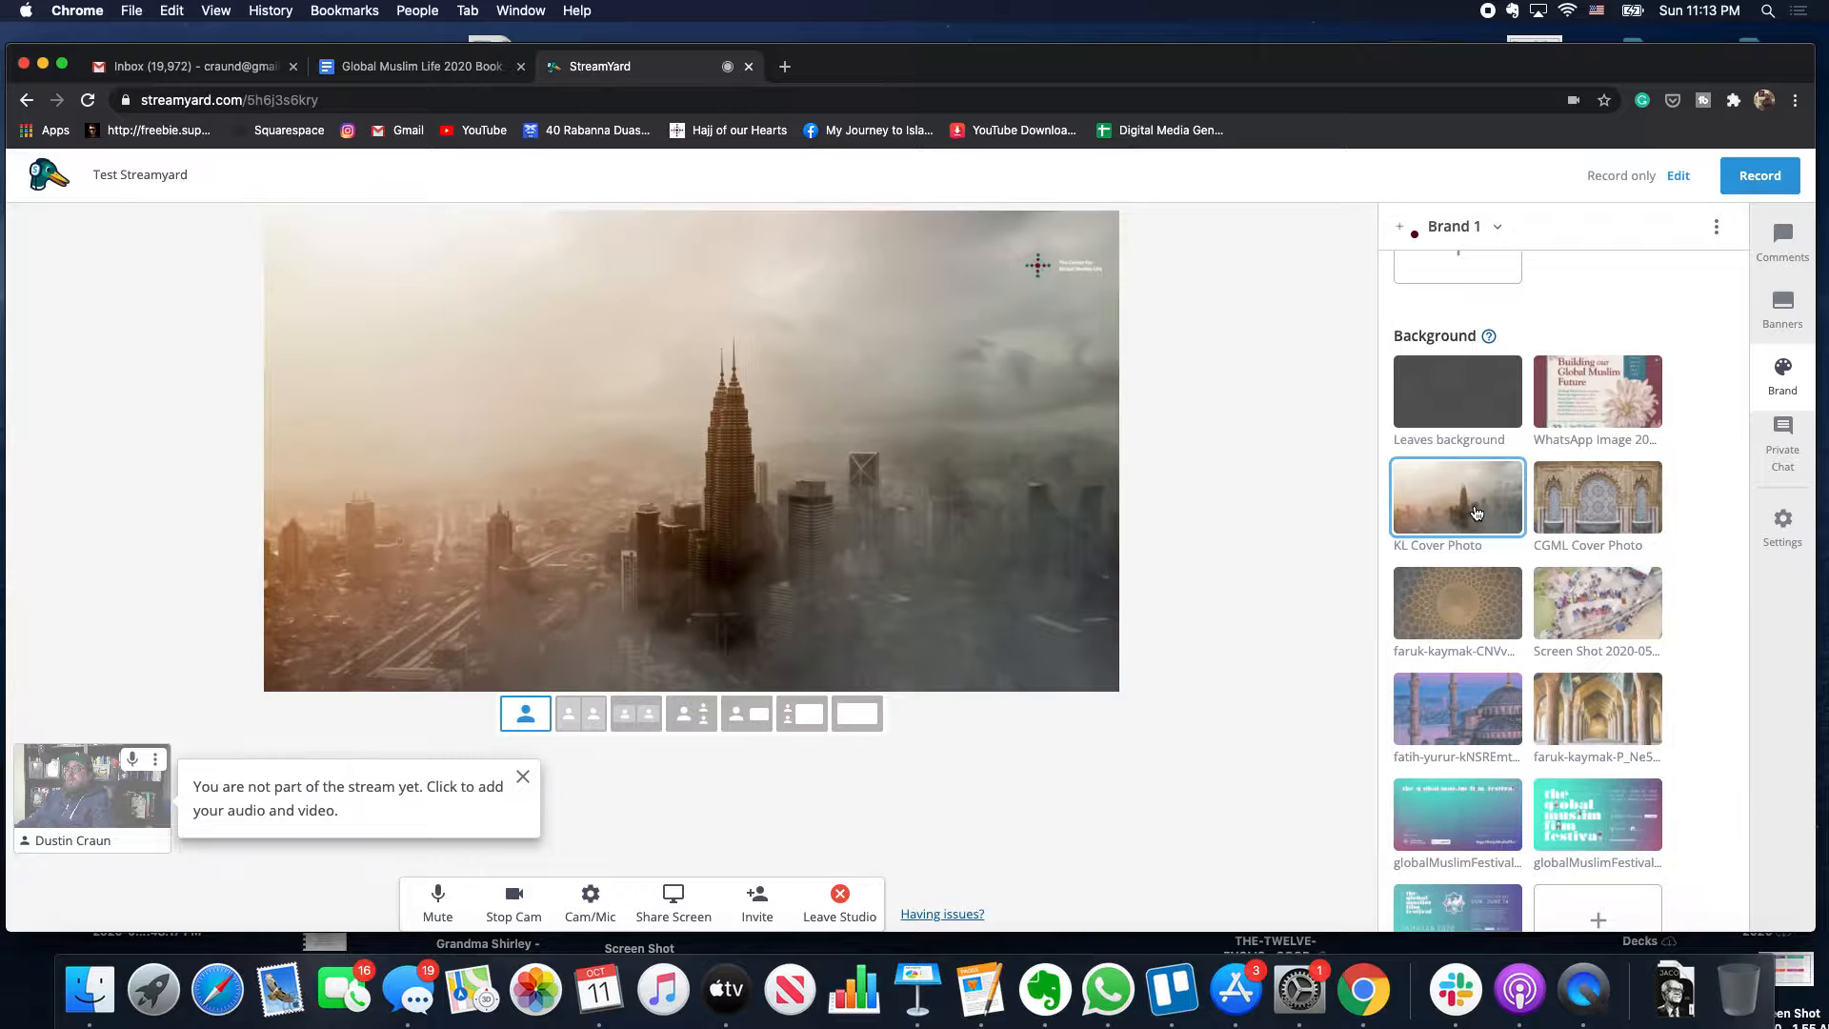
scroll(1462, 476, up, 4)
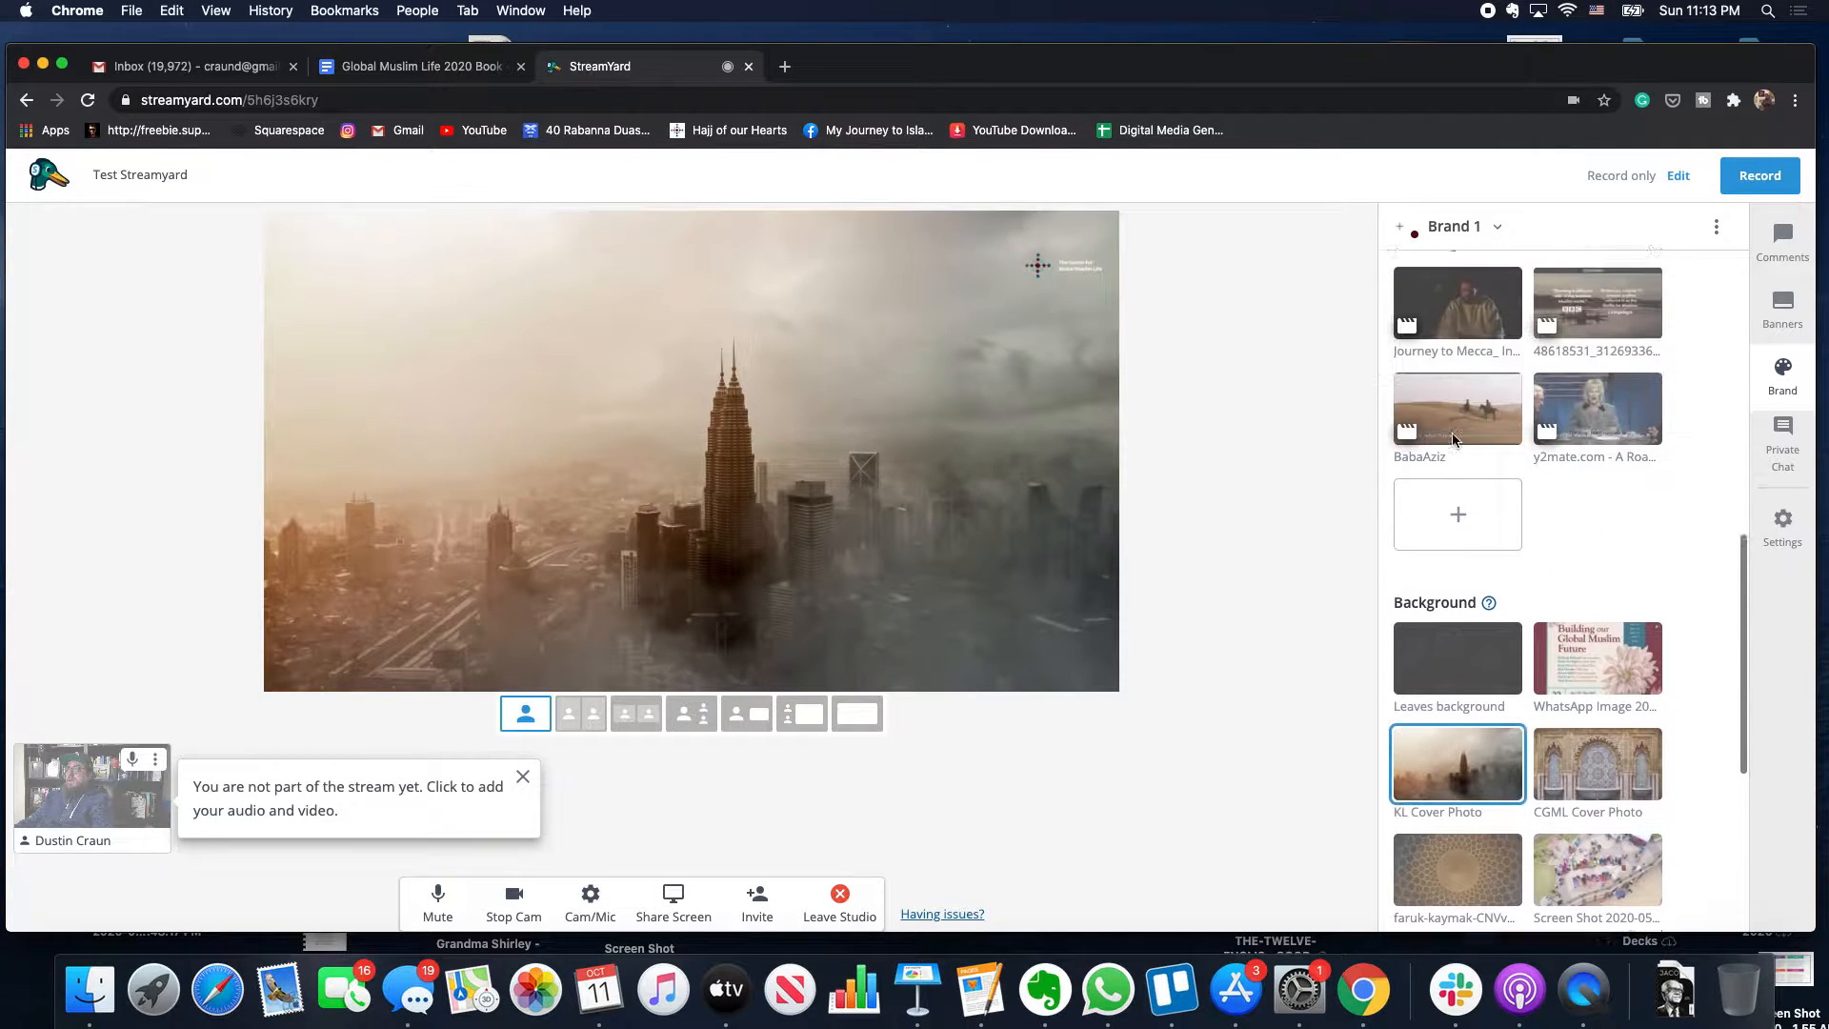
scroll(1455, 438, up, 8)
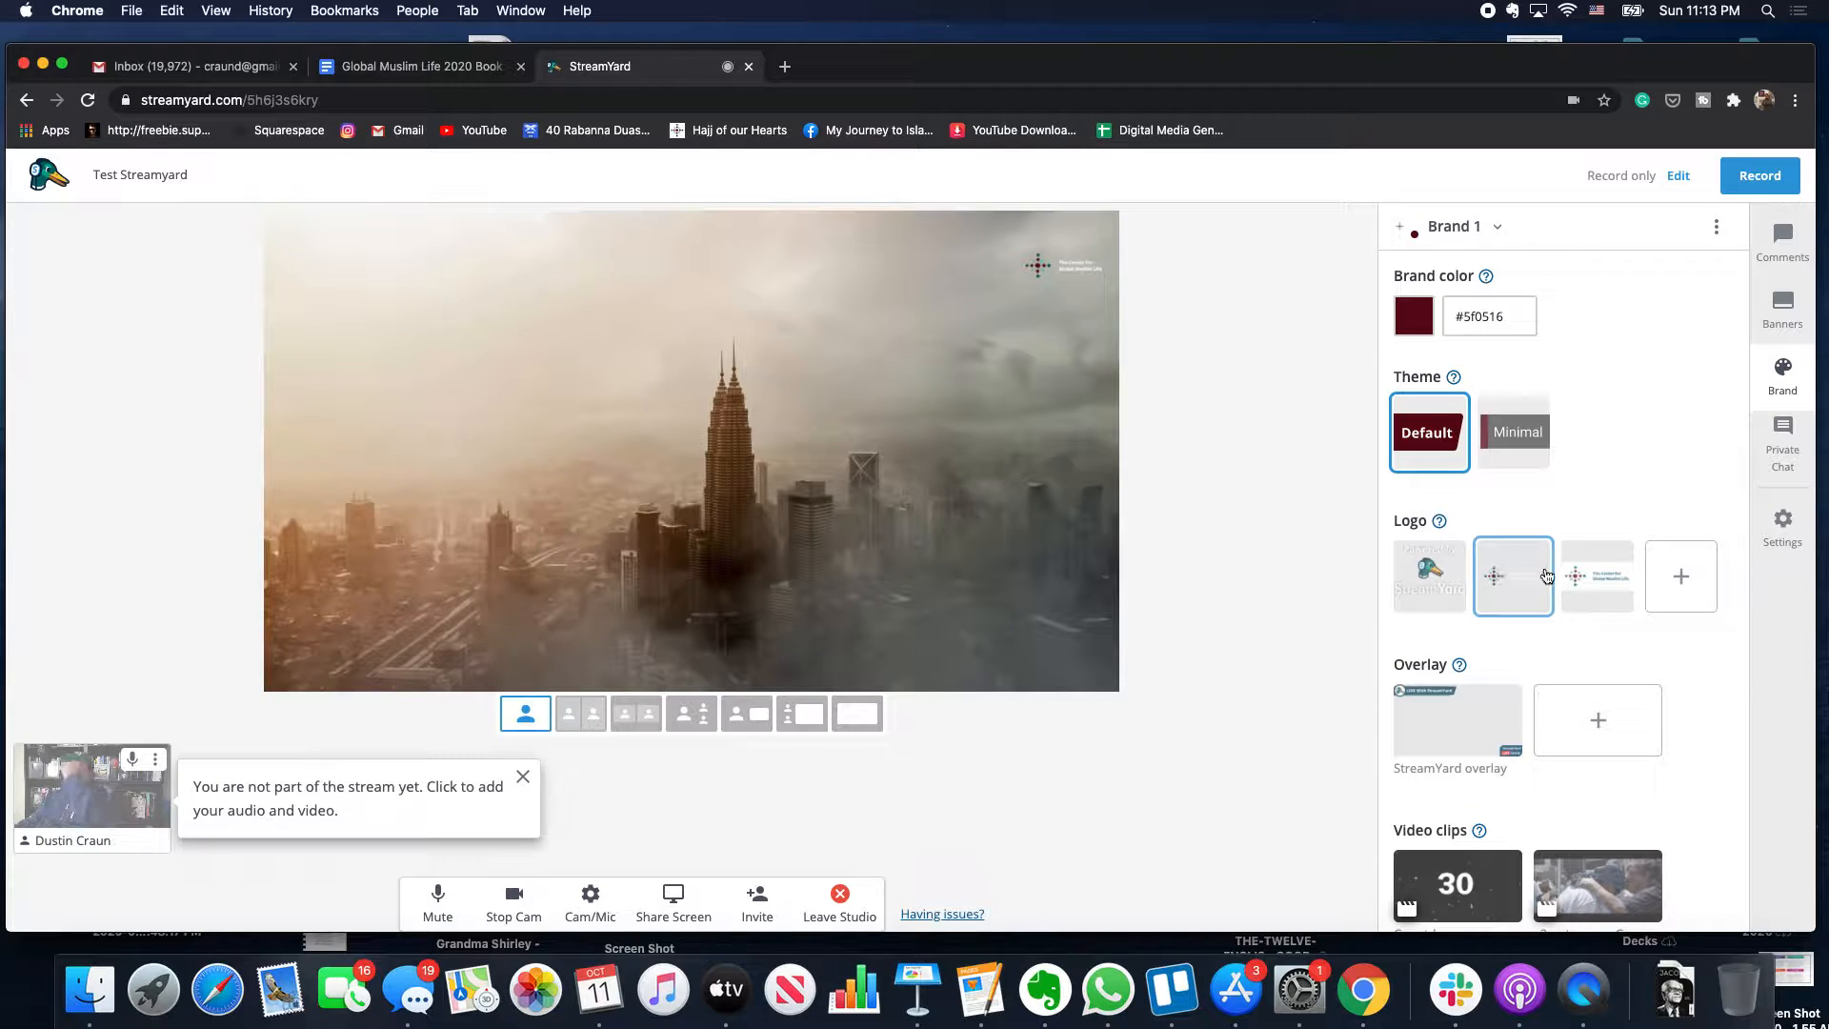
- Try the third logo, keep the second logo, and apply the StreamYard overlay
click(1599, 585)
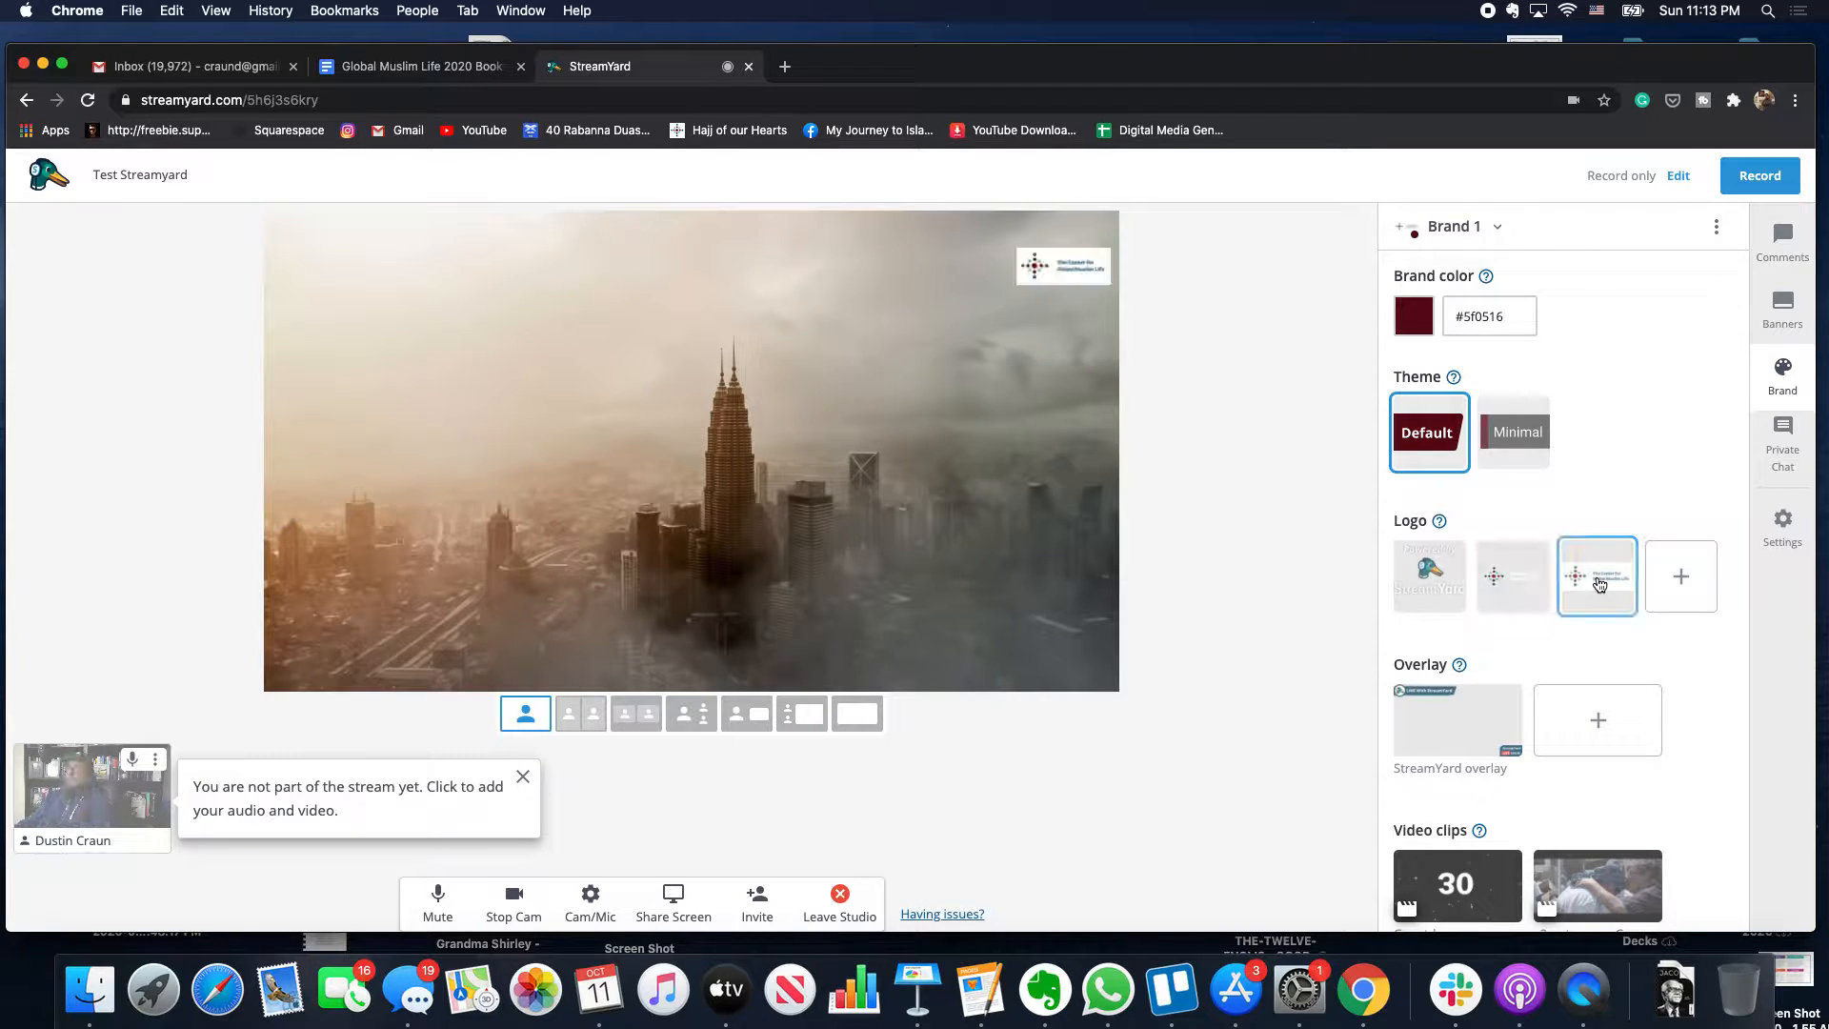
click(1536, 596)
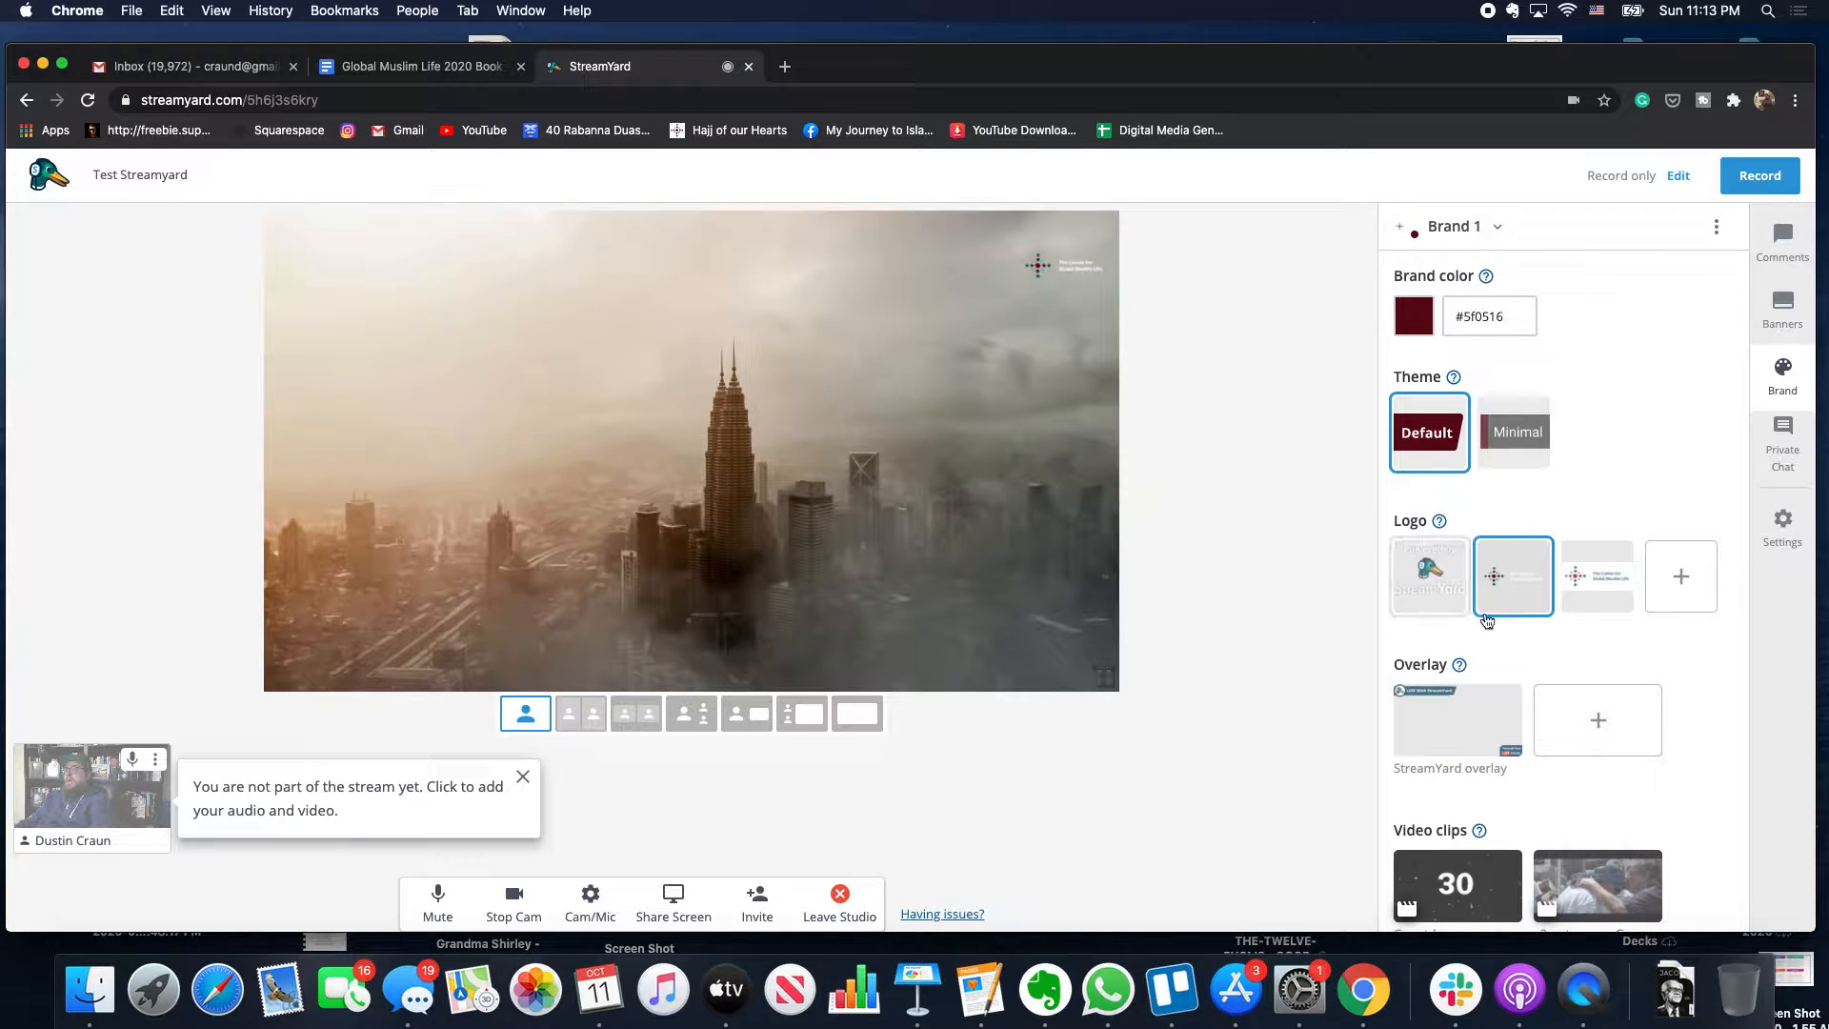
mouse_move(1580, 613)
click(1491, 737)
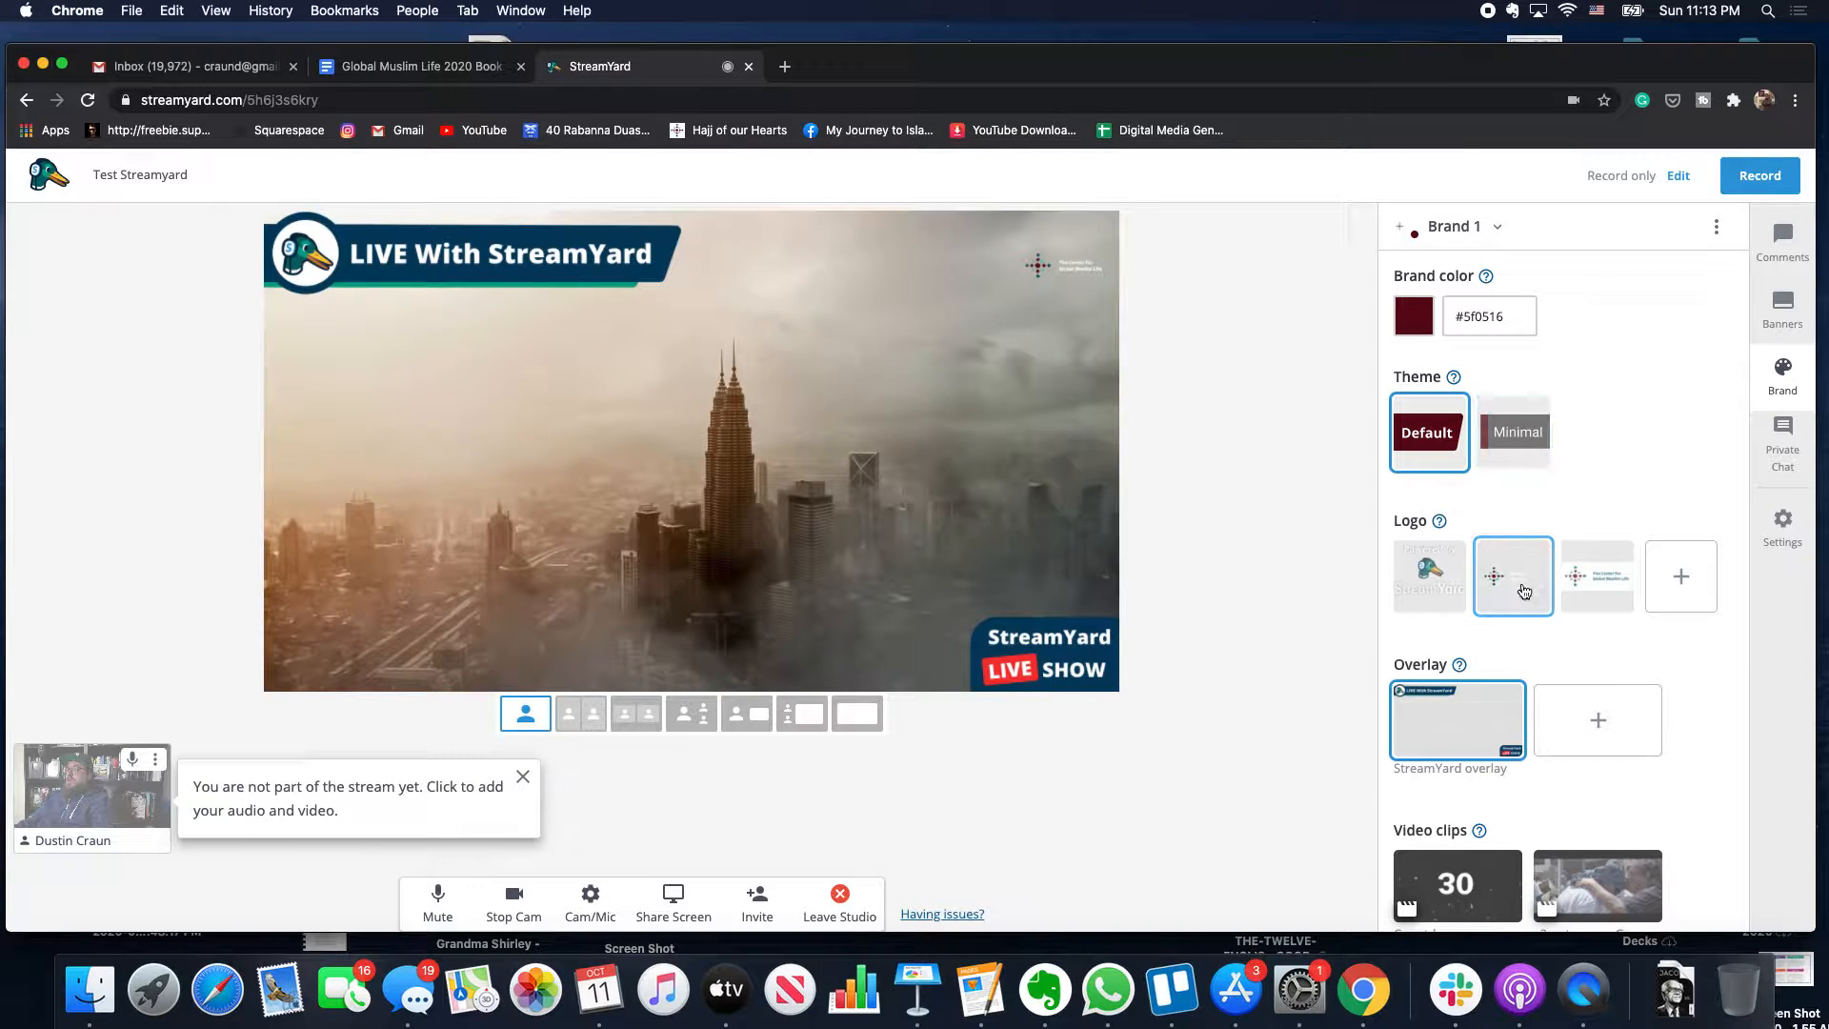
- Change the Brand 1 theme to Minimal
scroll(1516, 567, down, 1)
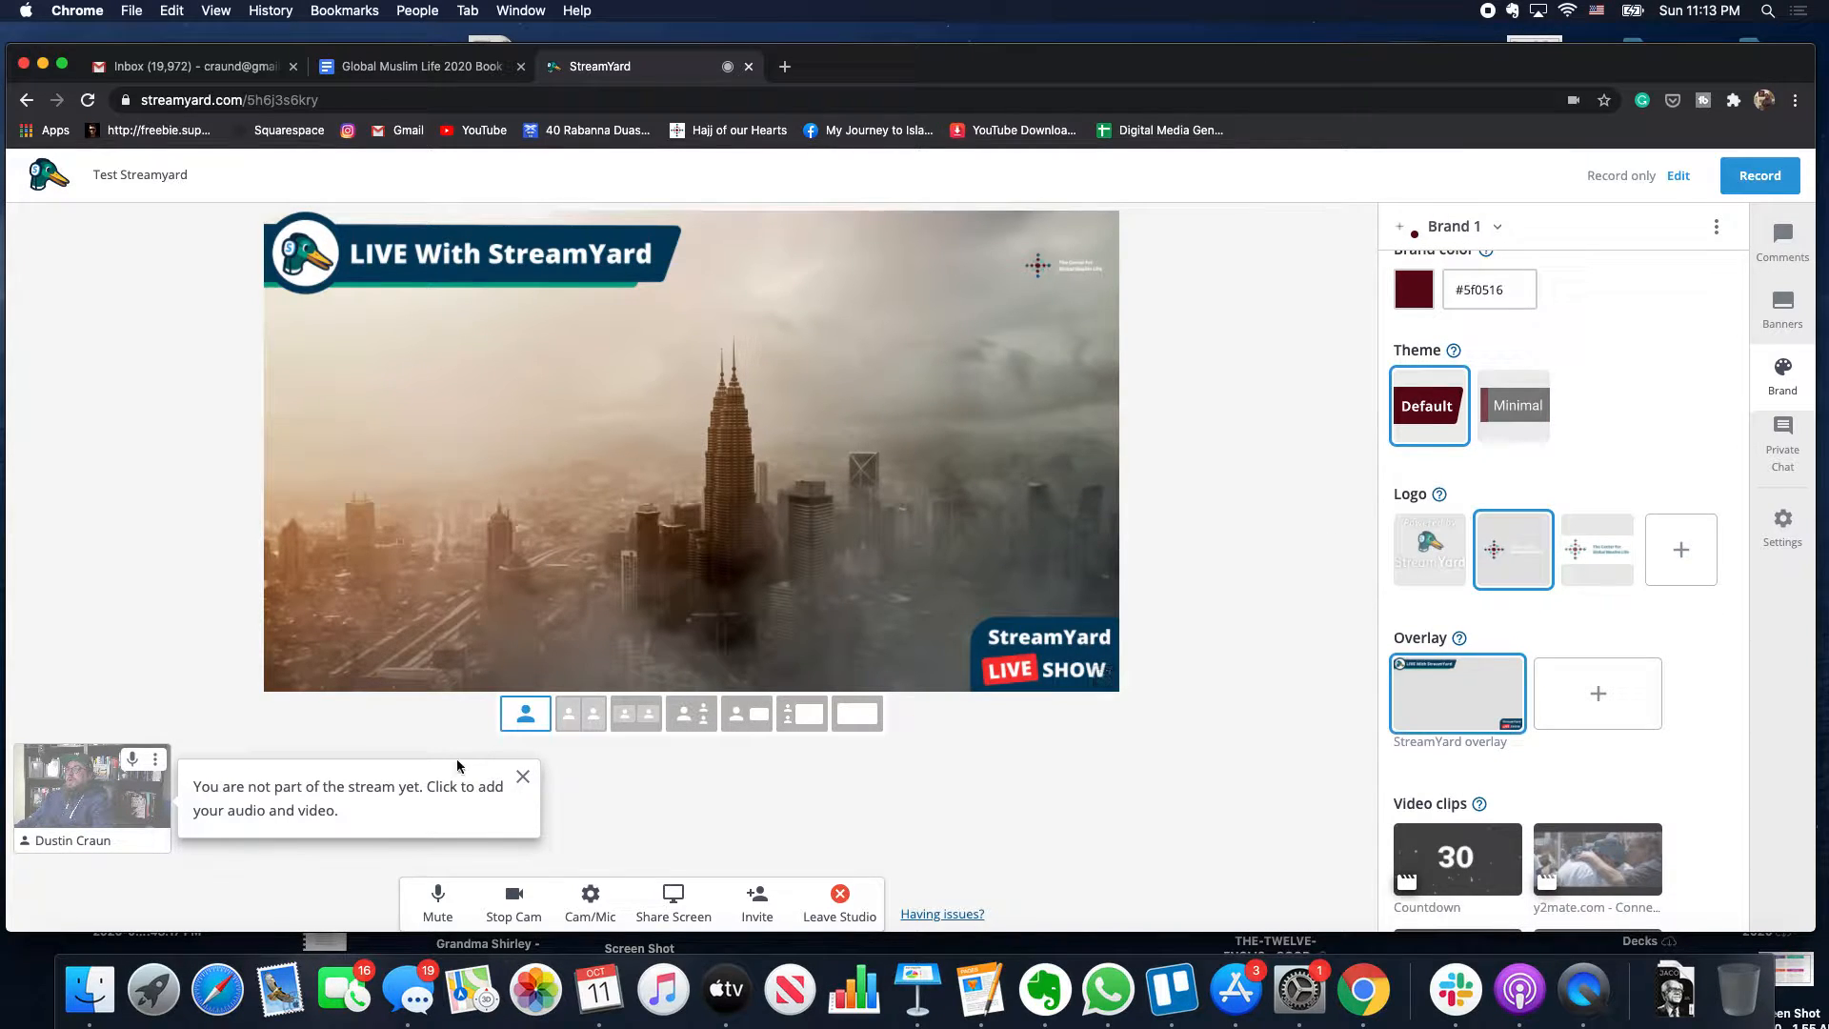
click(1505, 417)
scroll(1486, 447, down, 5)
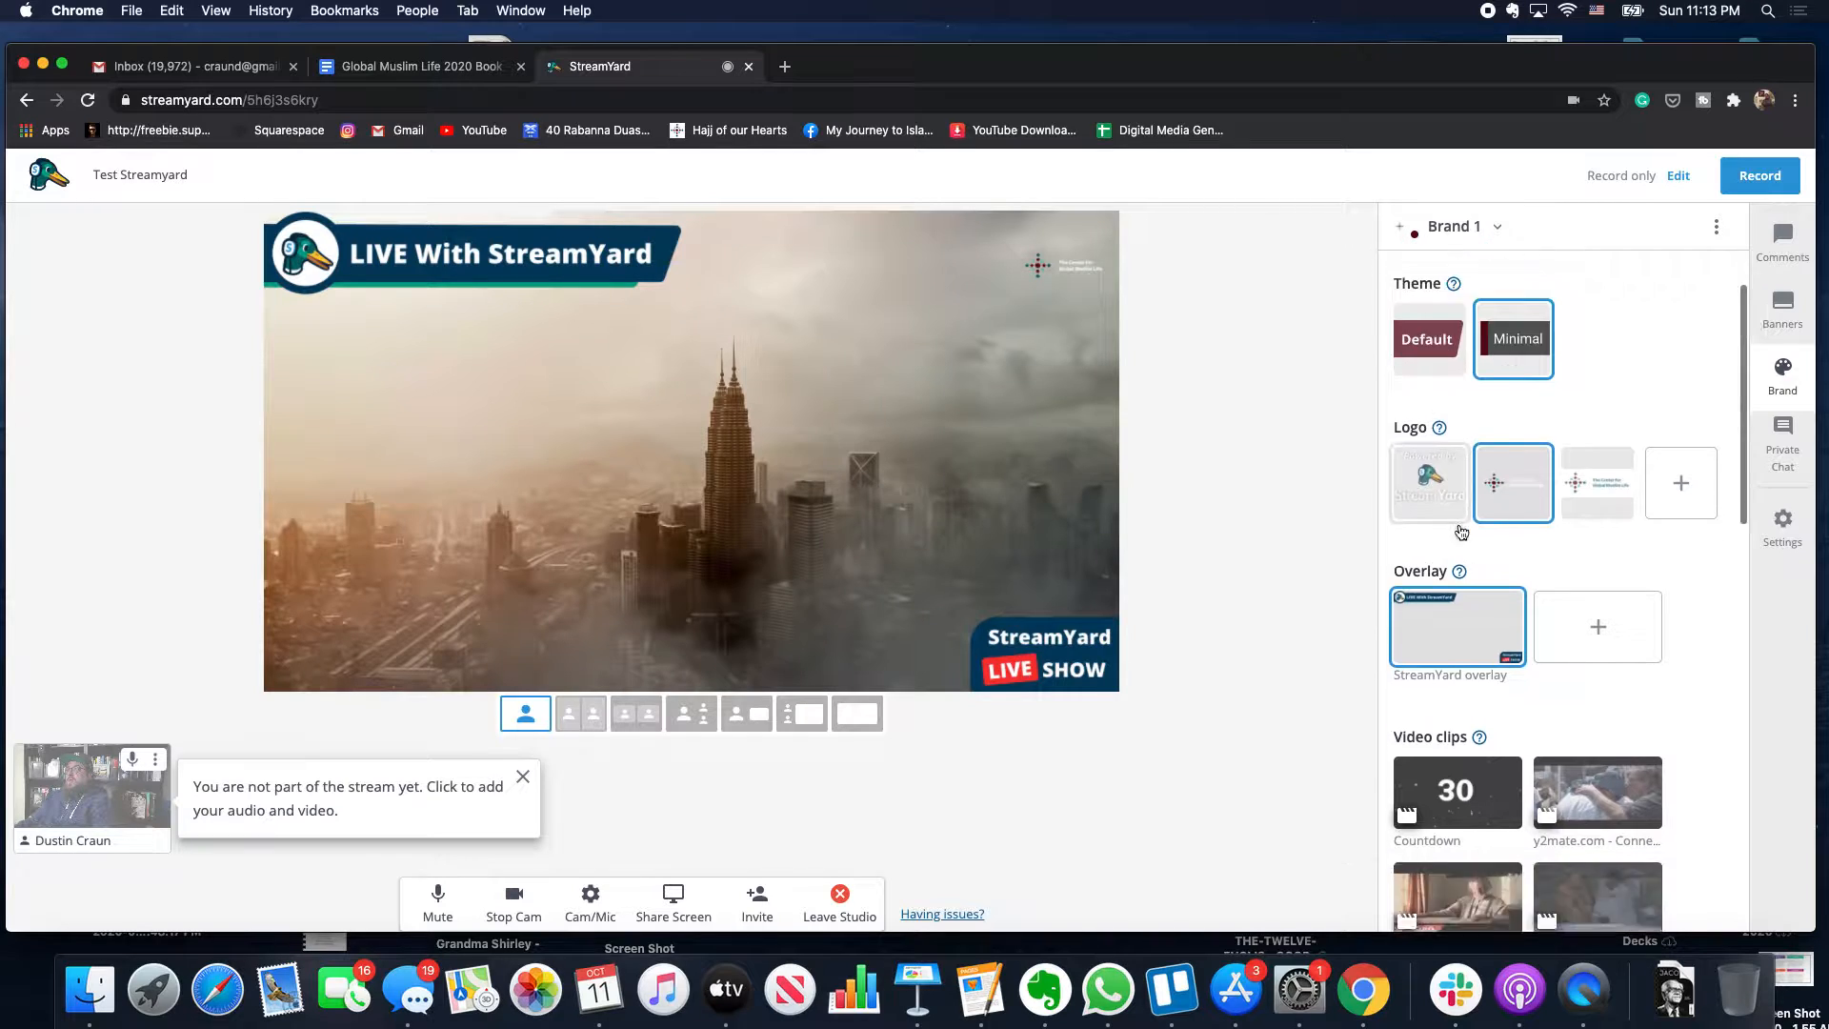
scroll(1429, 496, up, 6)
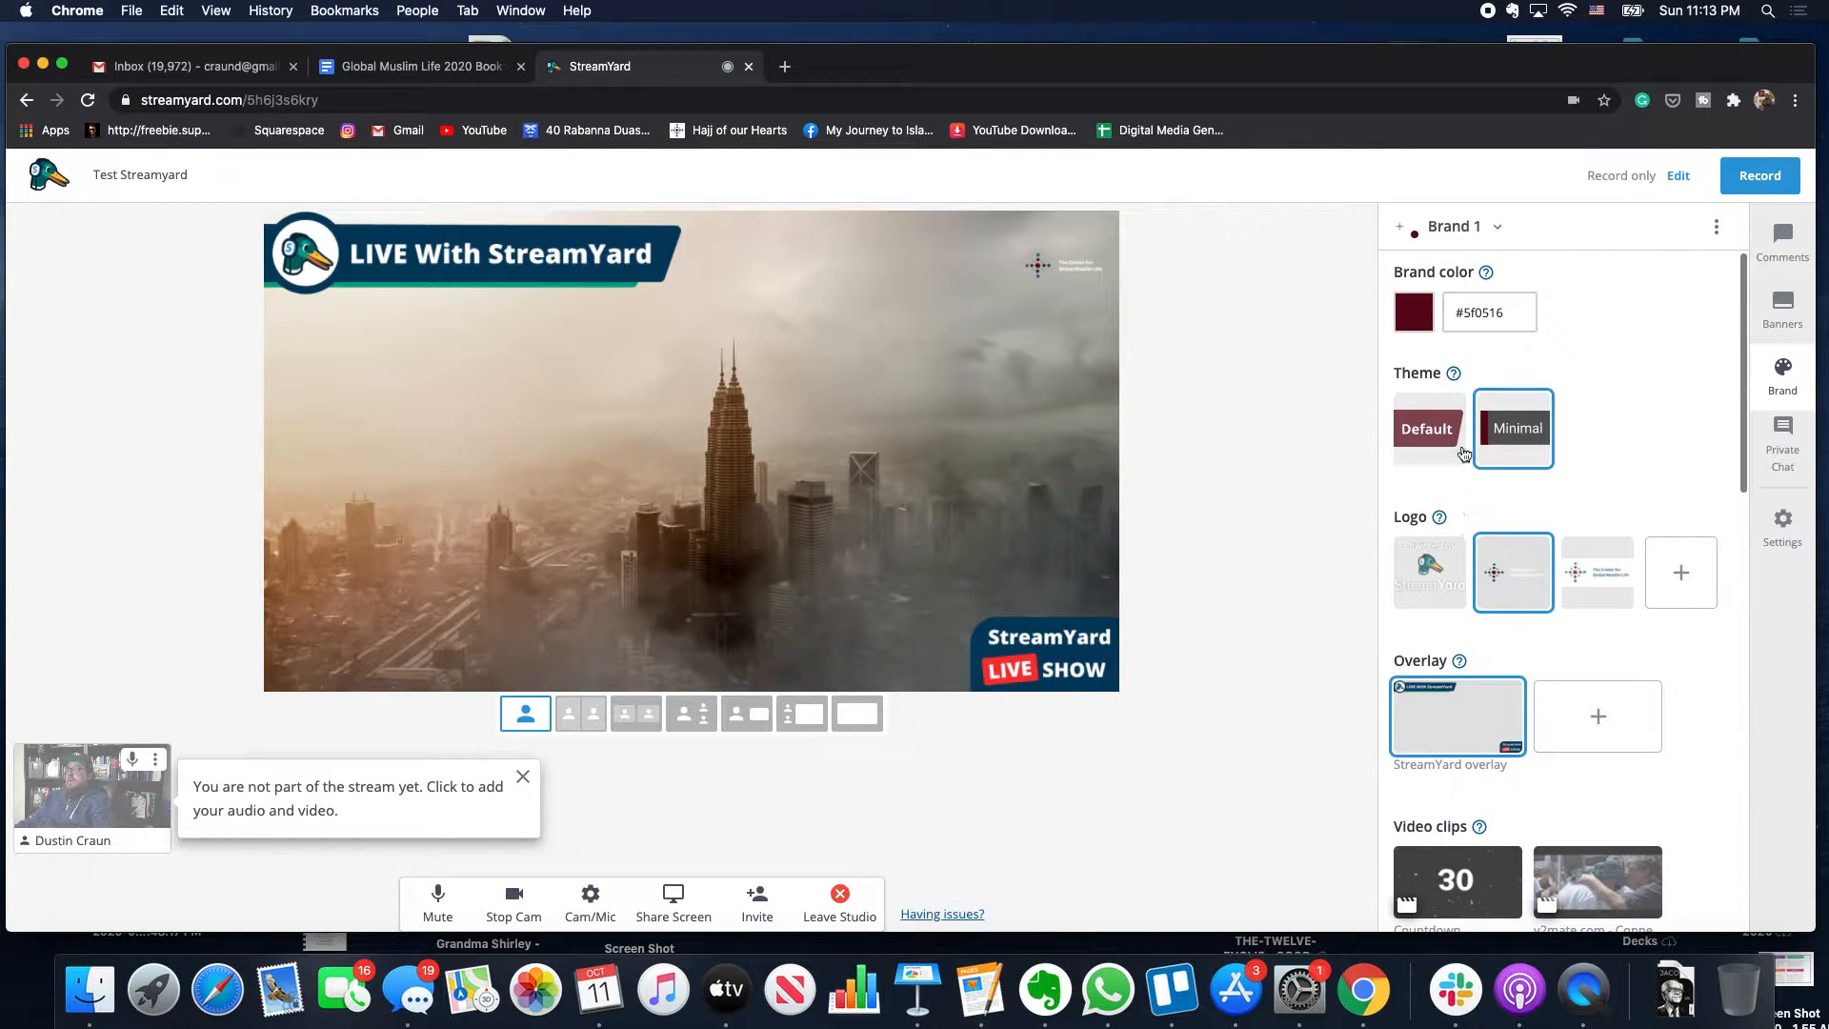
scroll(1482, 478, down, 8)
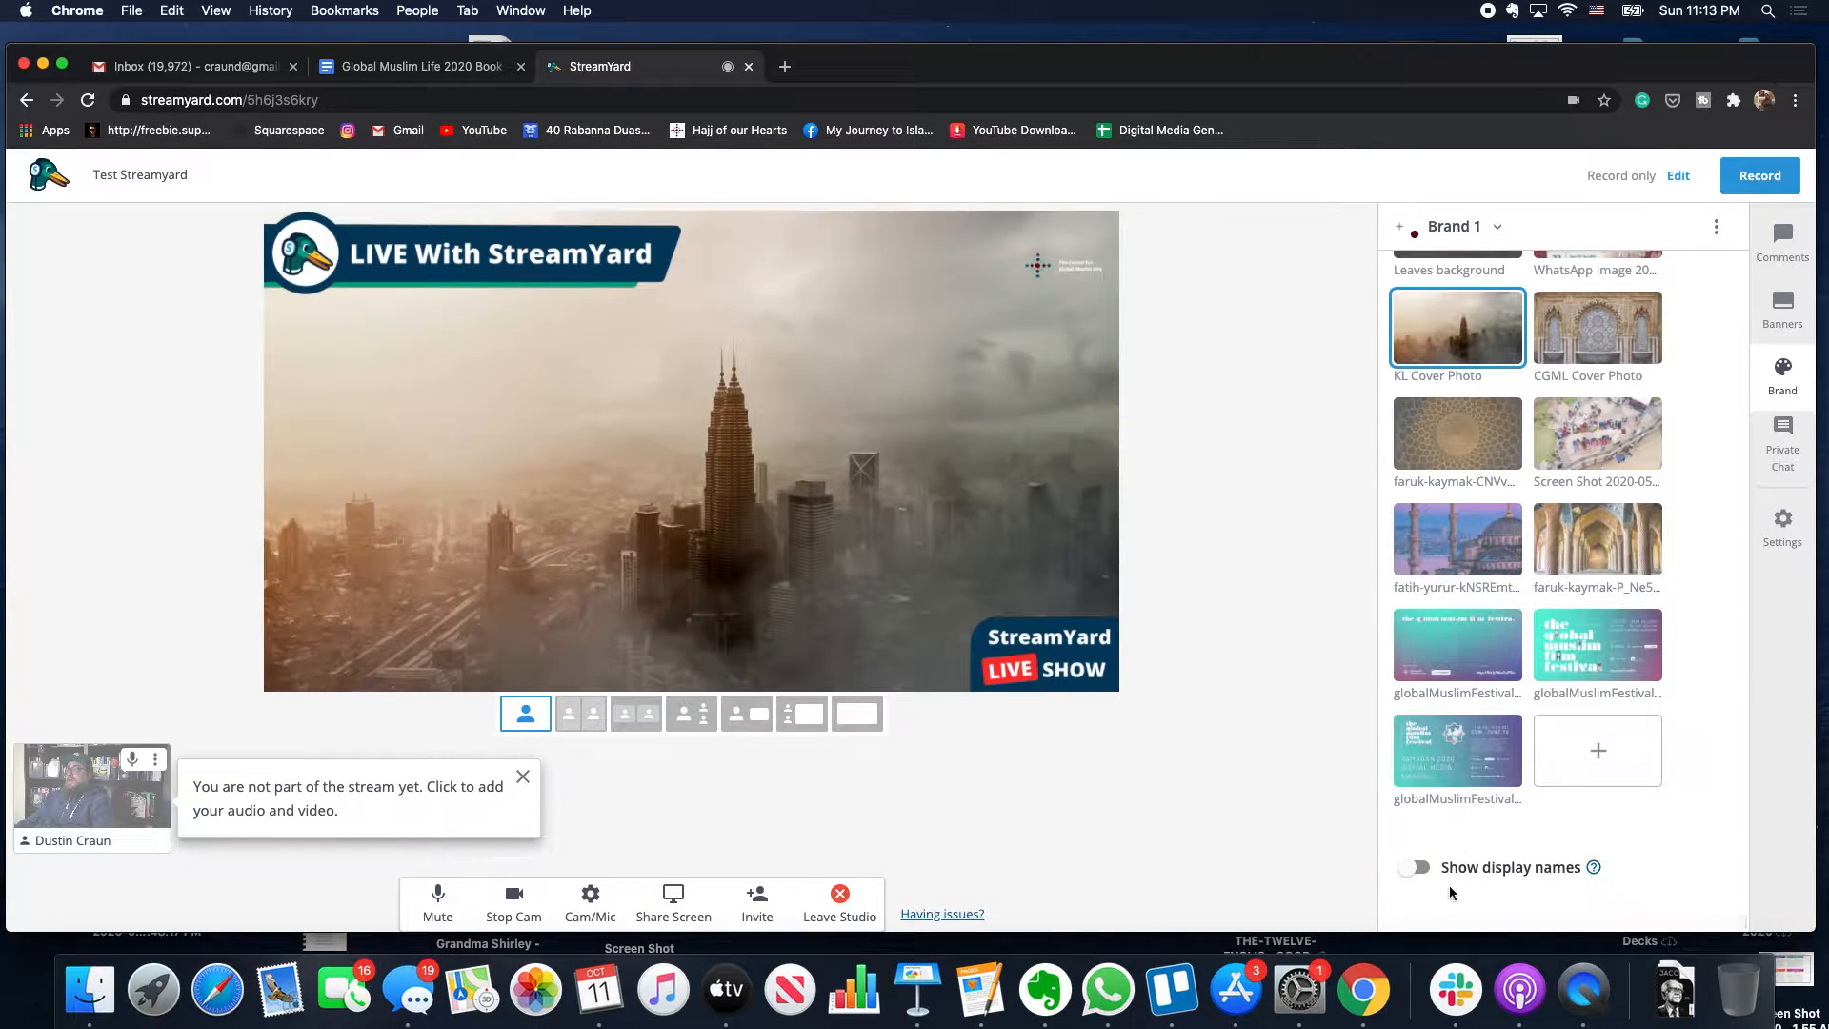
- Add your own camera to the stage and toggle the display names setting on and off
click(1421, 875)
click(90, 786)
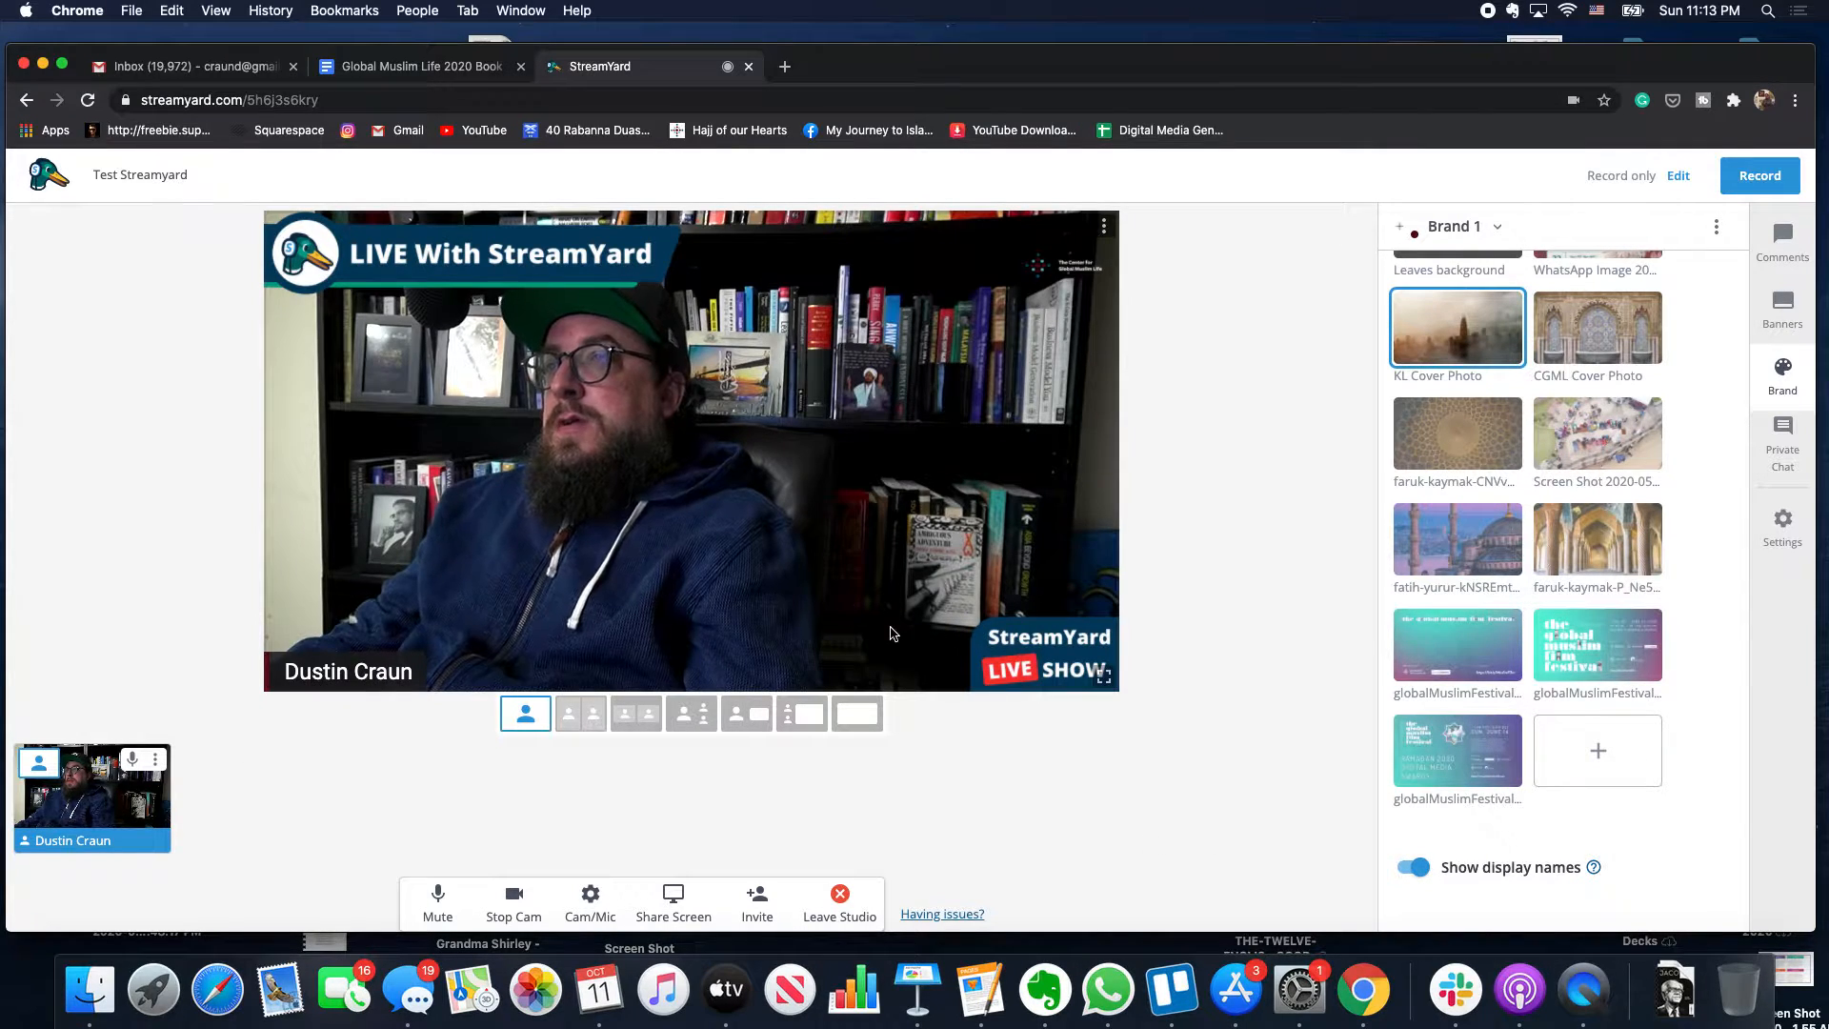
click(1412, 874)
click(1414, 873)
- Apply the Default theme, hide display names, and use the globalMuslimFestival background
scroll(1416, 872, up, 13)
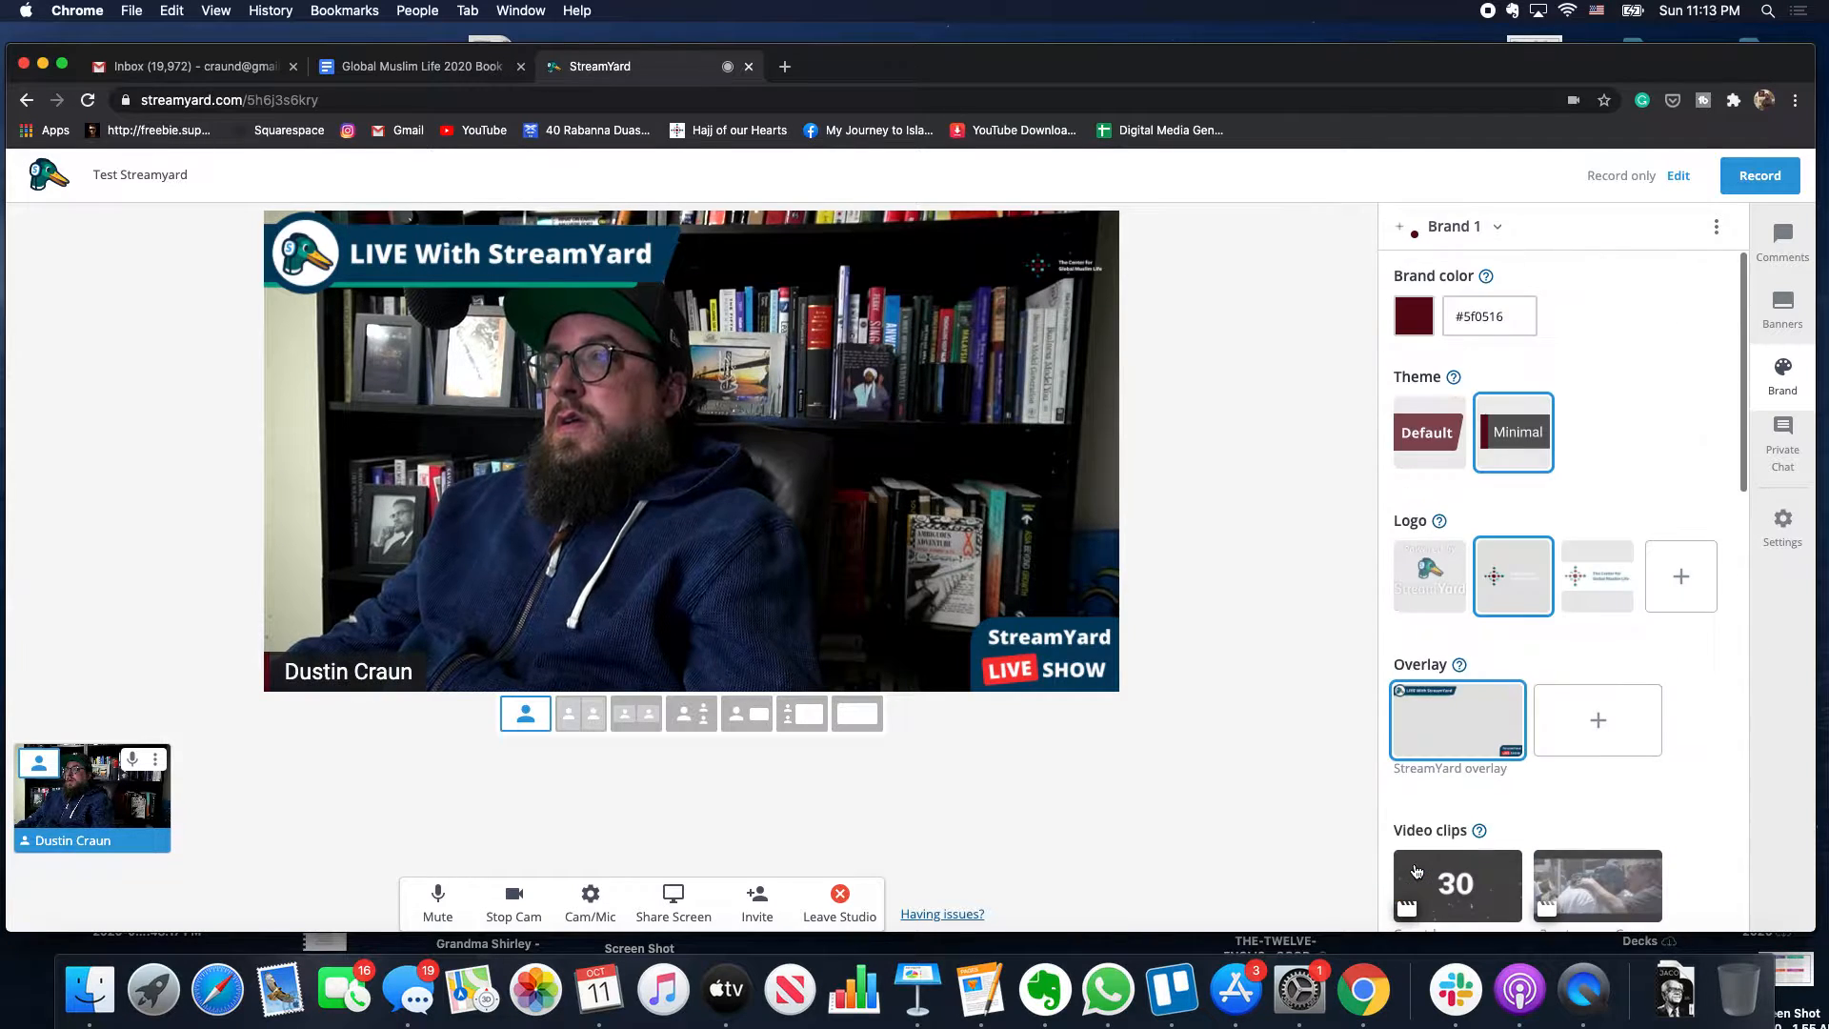
click(1437, 452)
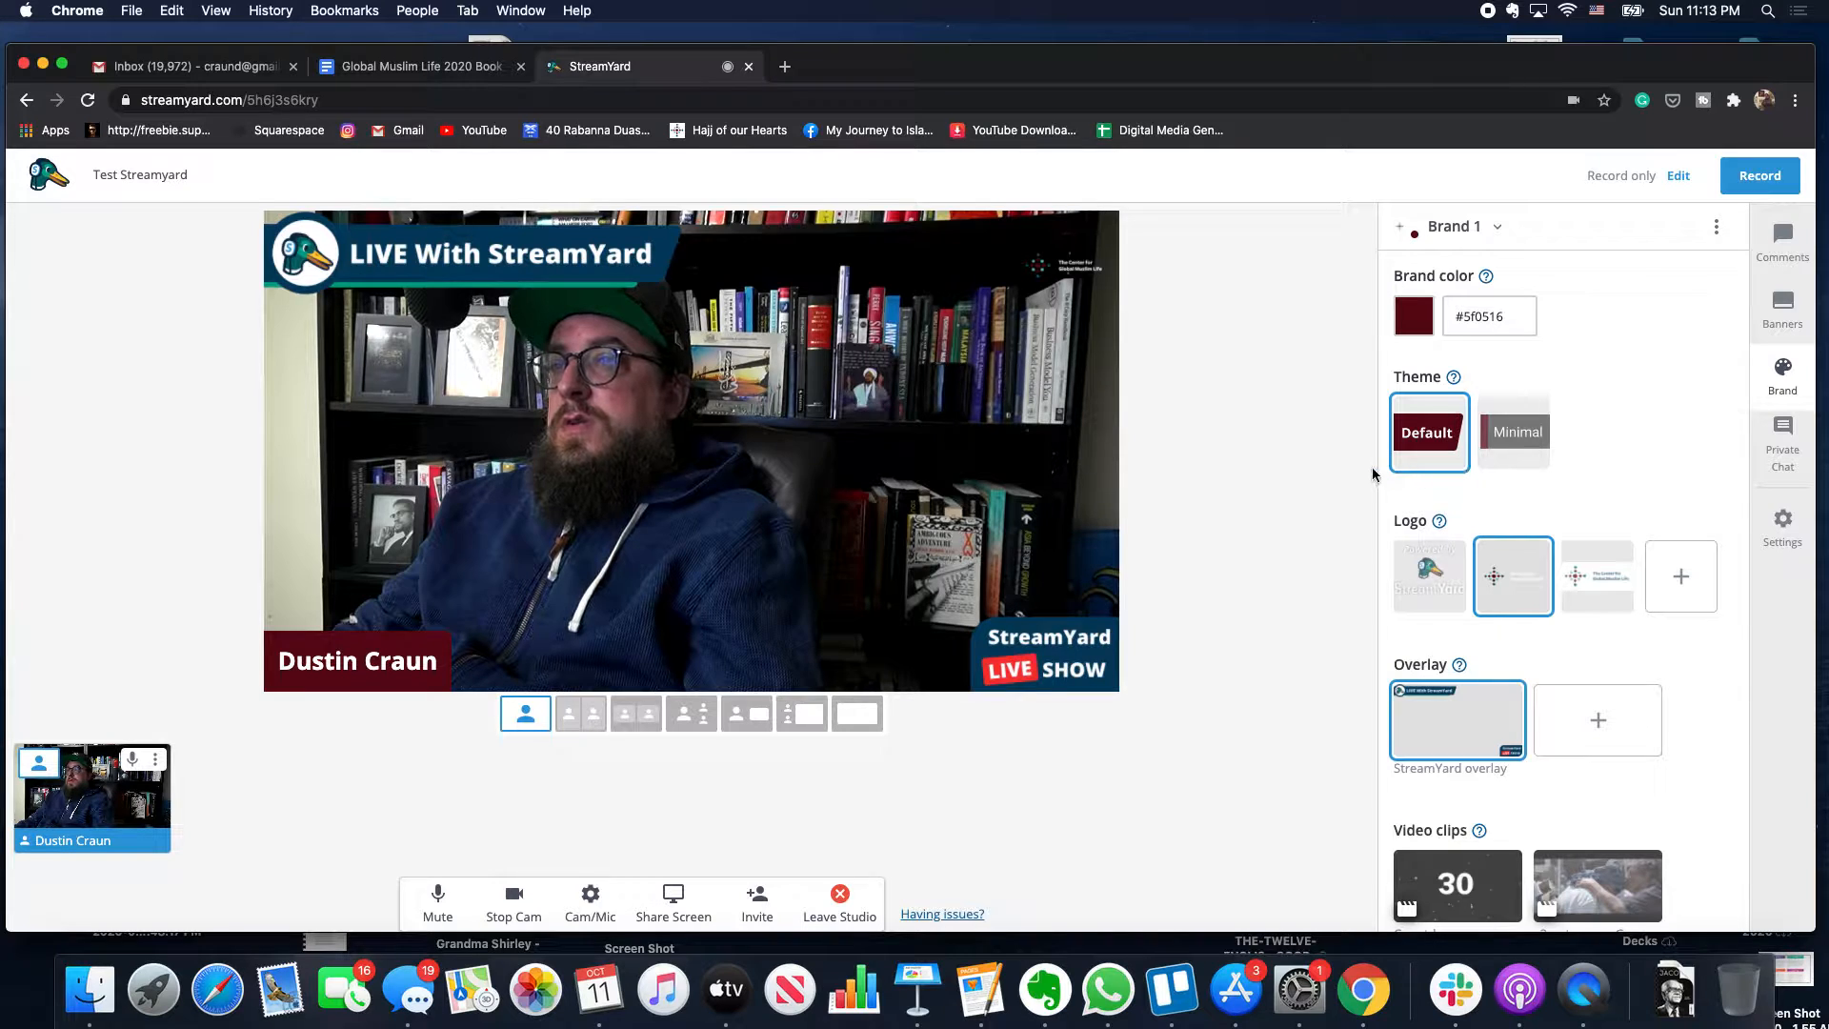
scroll(1505, 587, down, 12)
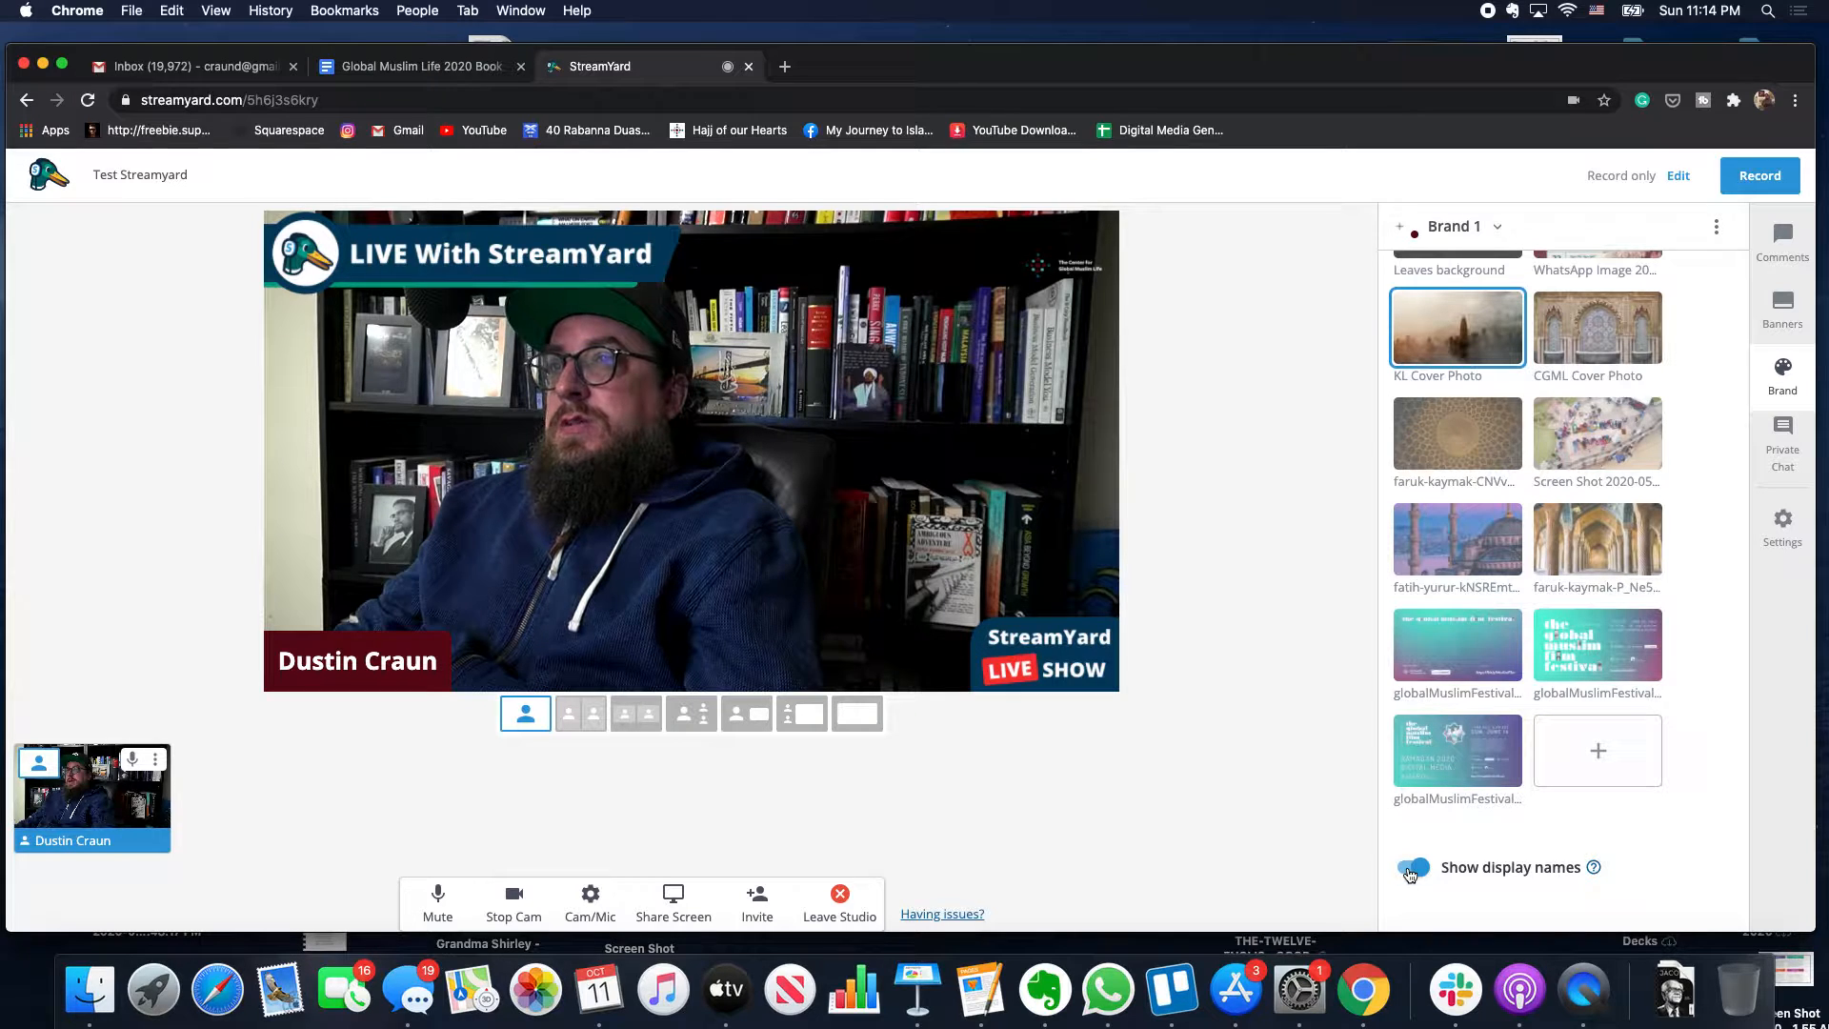
click(1409, 868)
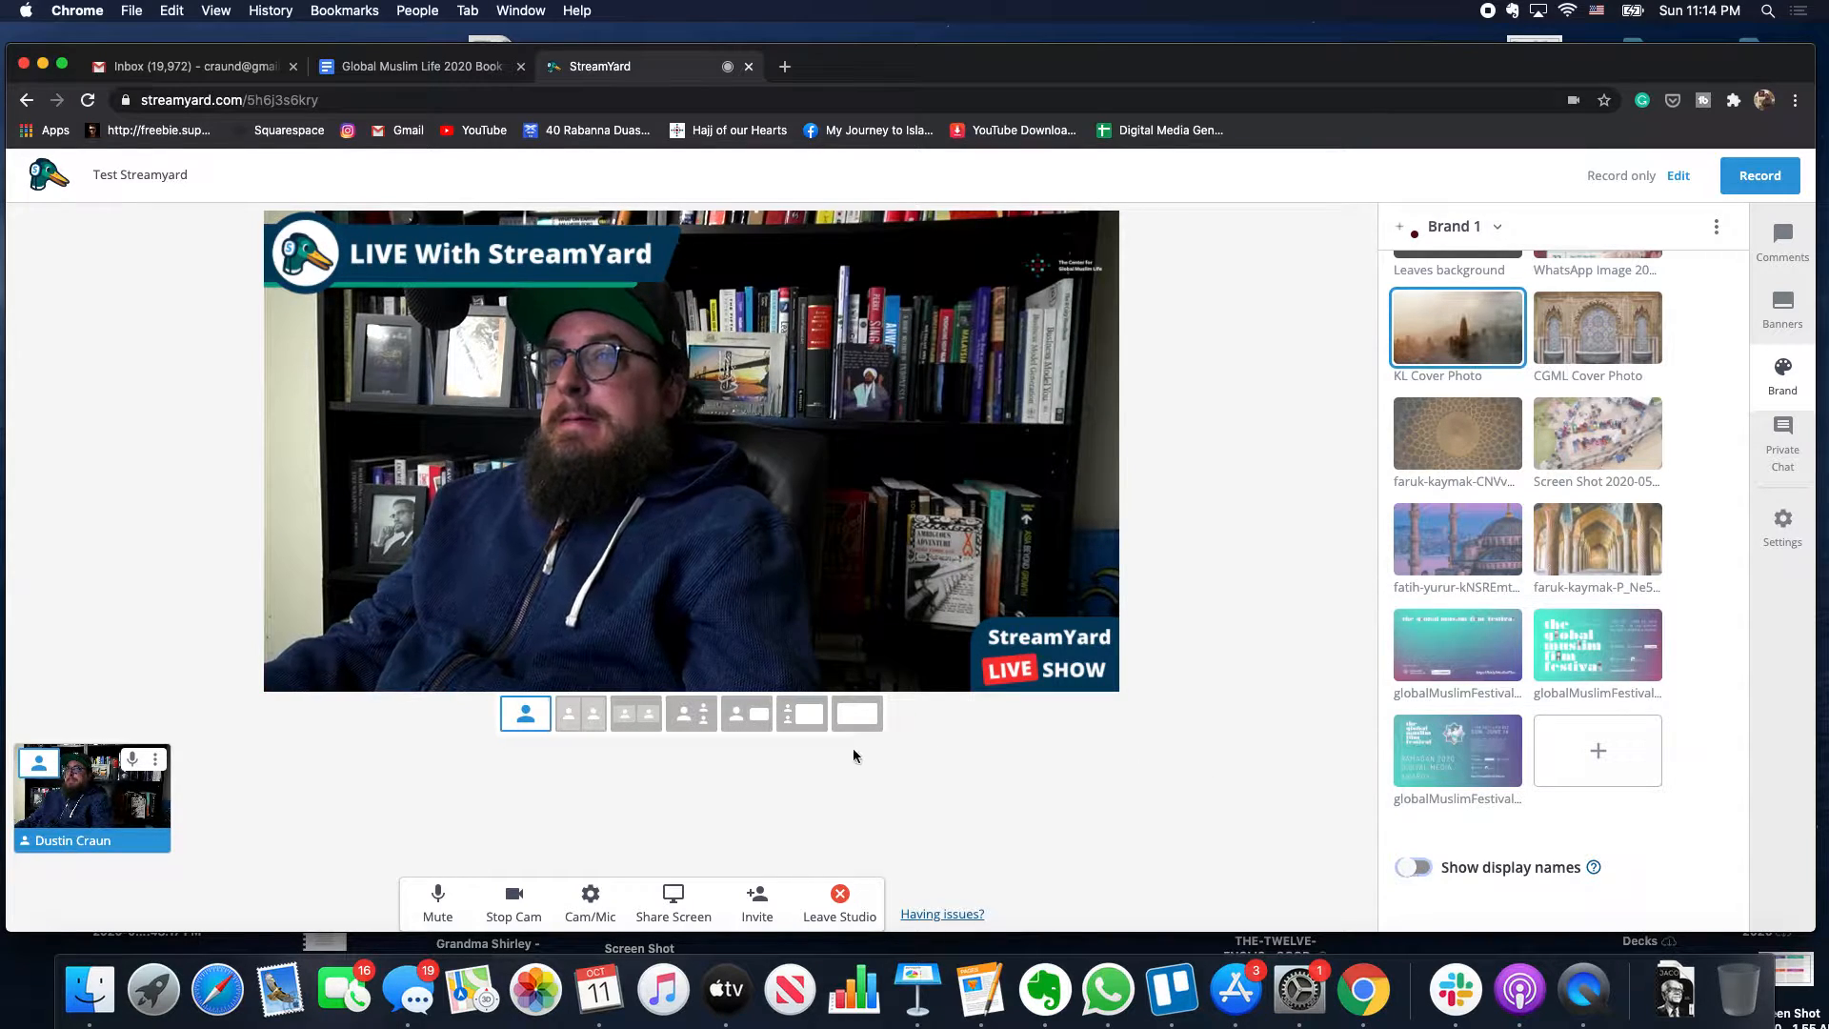
click(1395, 635)
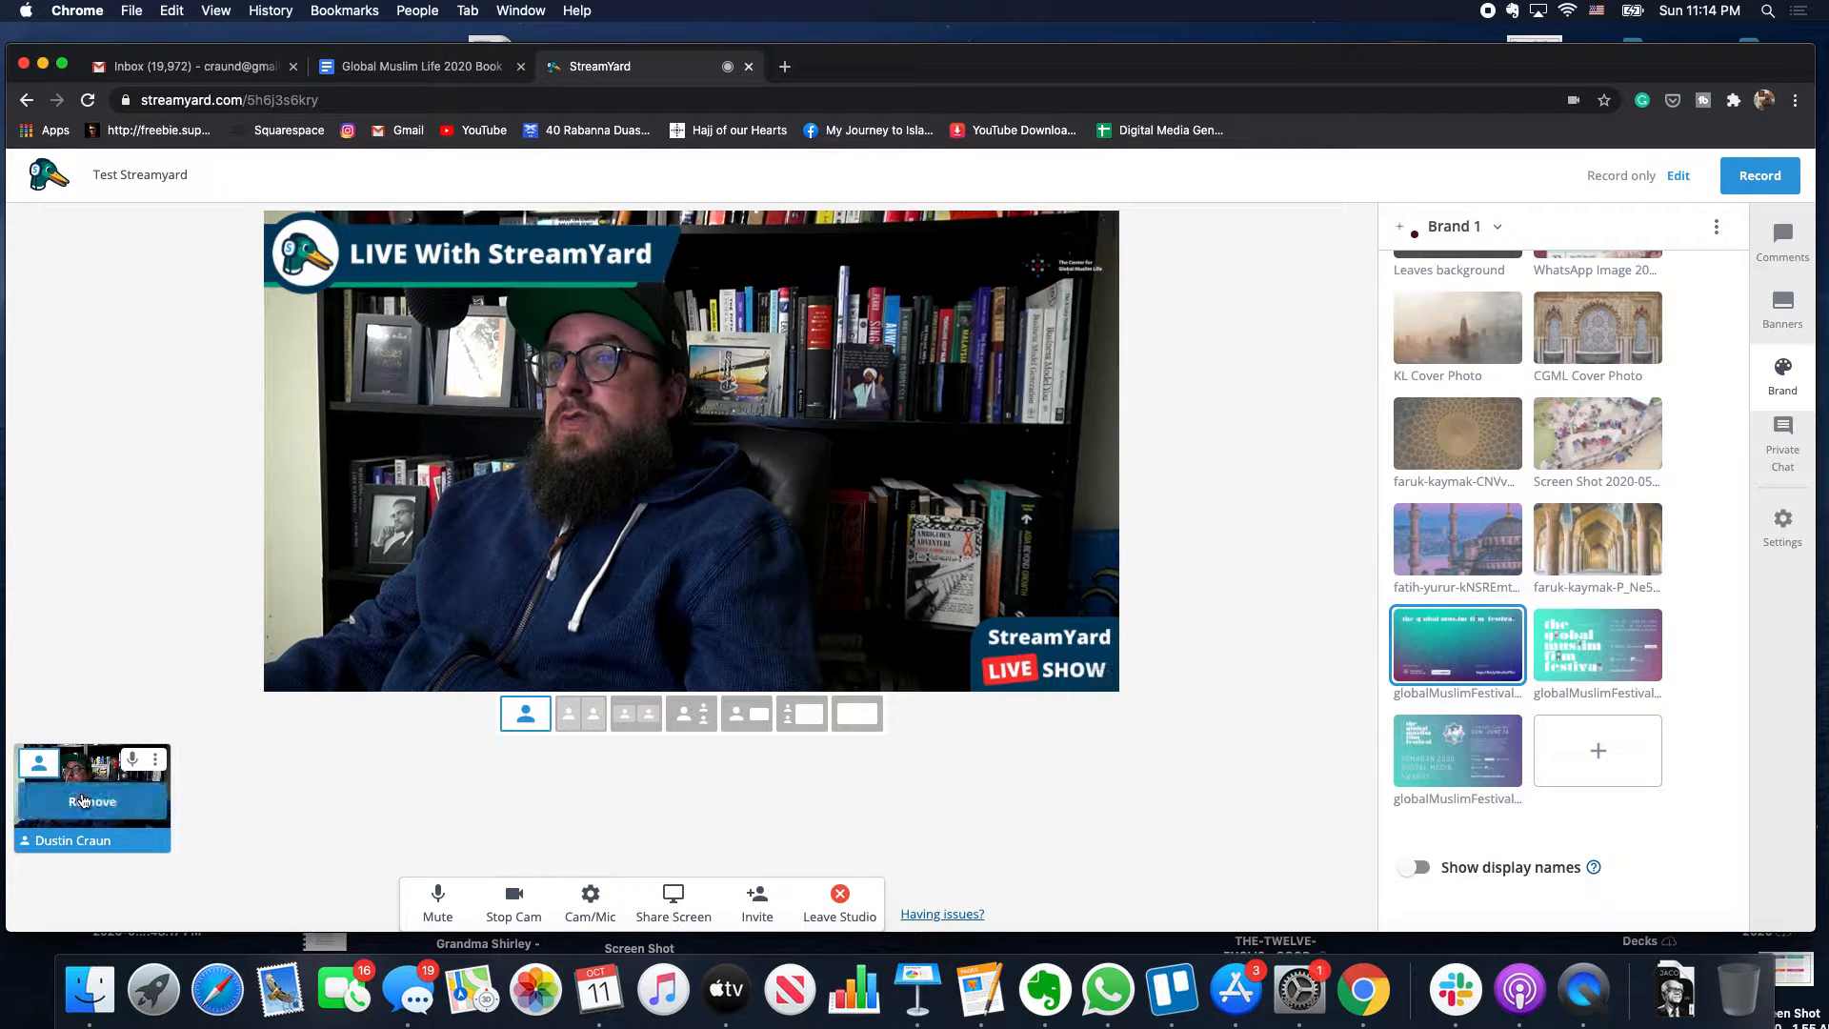
- Take the camera feed off stage, keep the StreamYard overlay on, and show the StreamYard logo
click(84, 801)
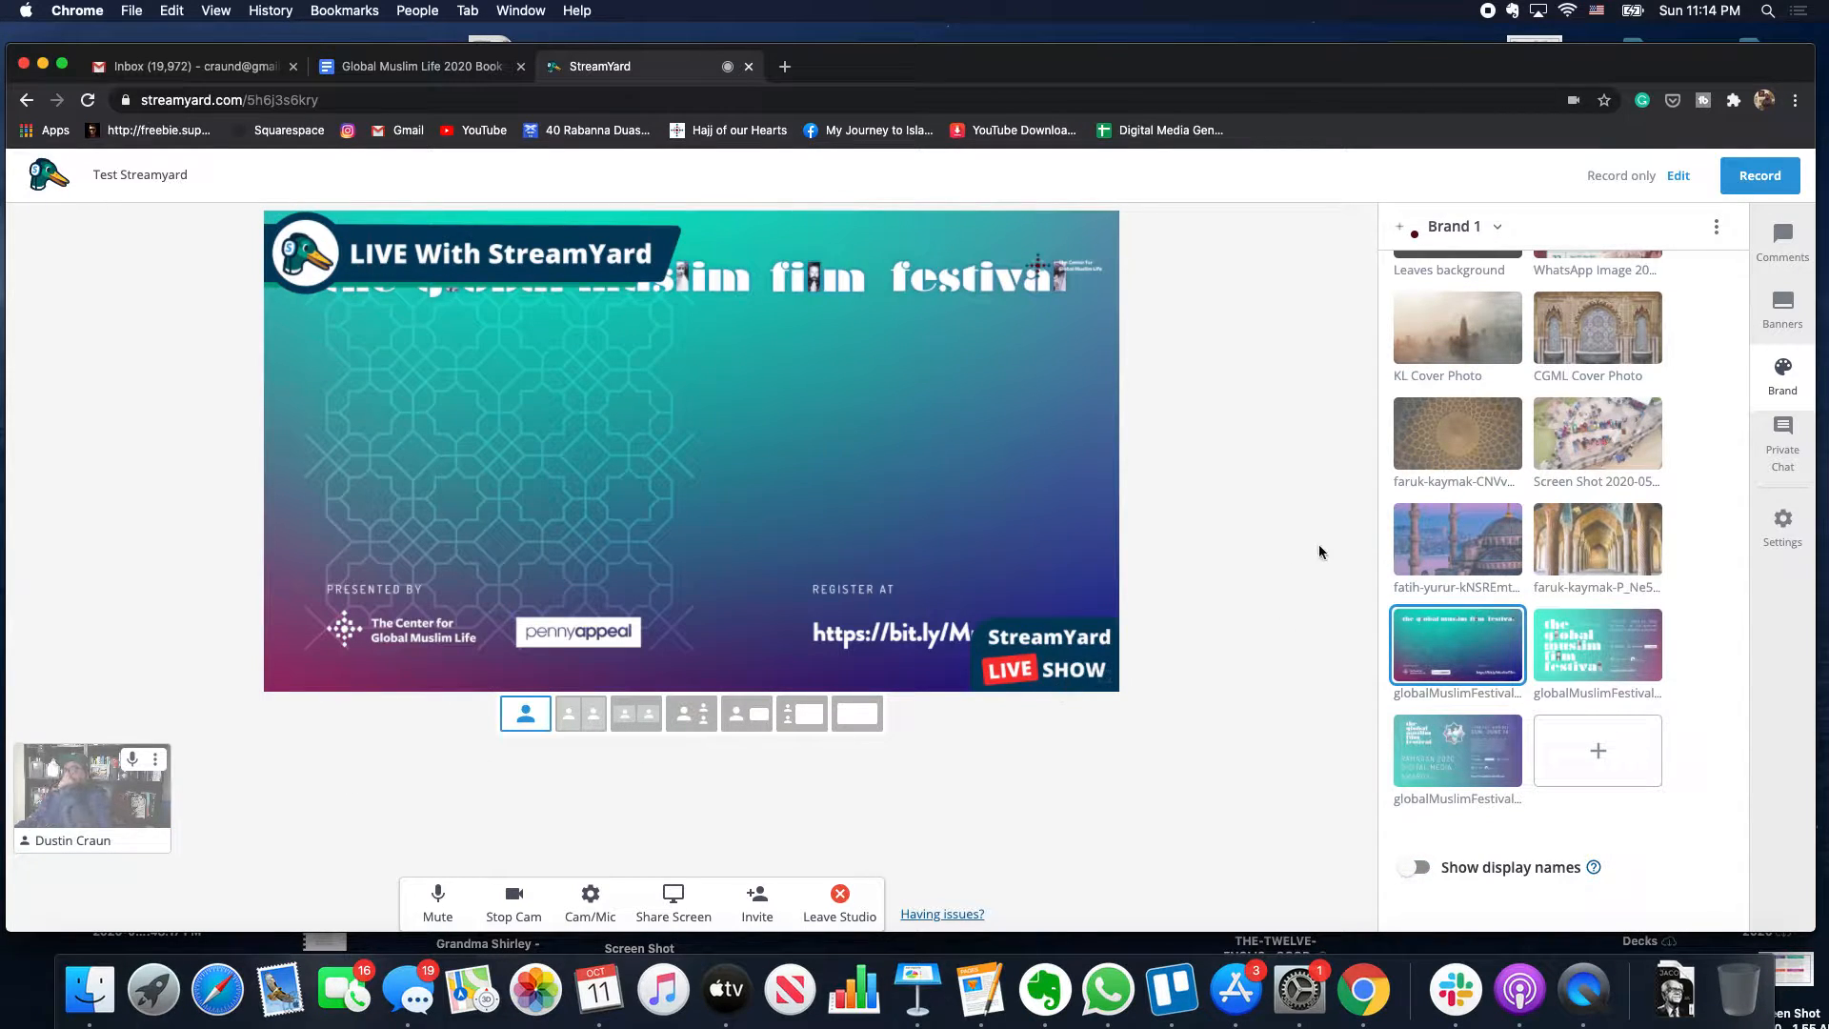
scroll(1401, 534, up, 10)
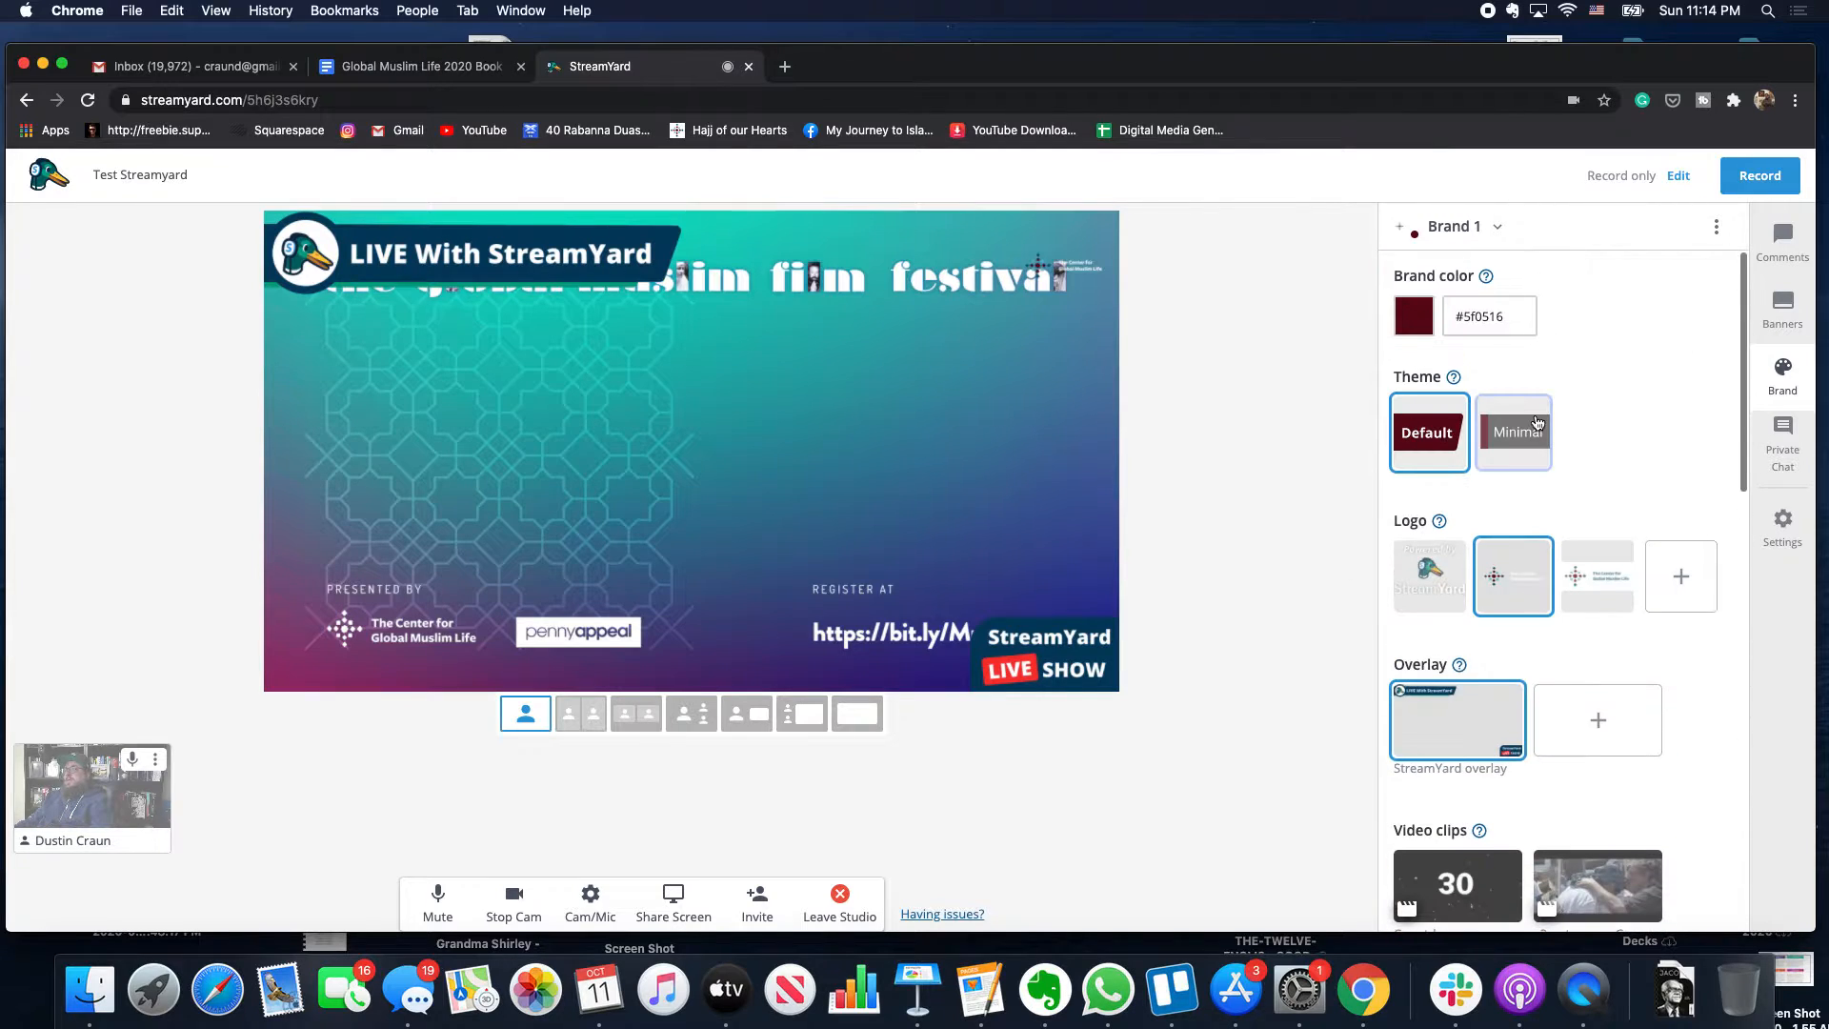
click(1477, 722)
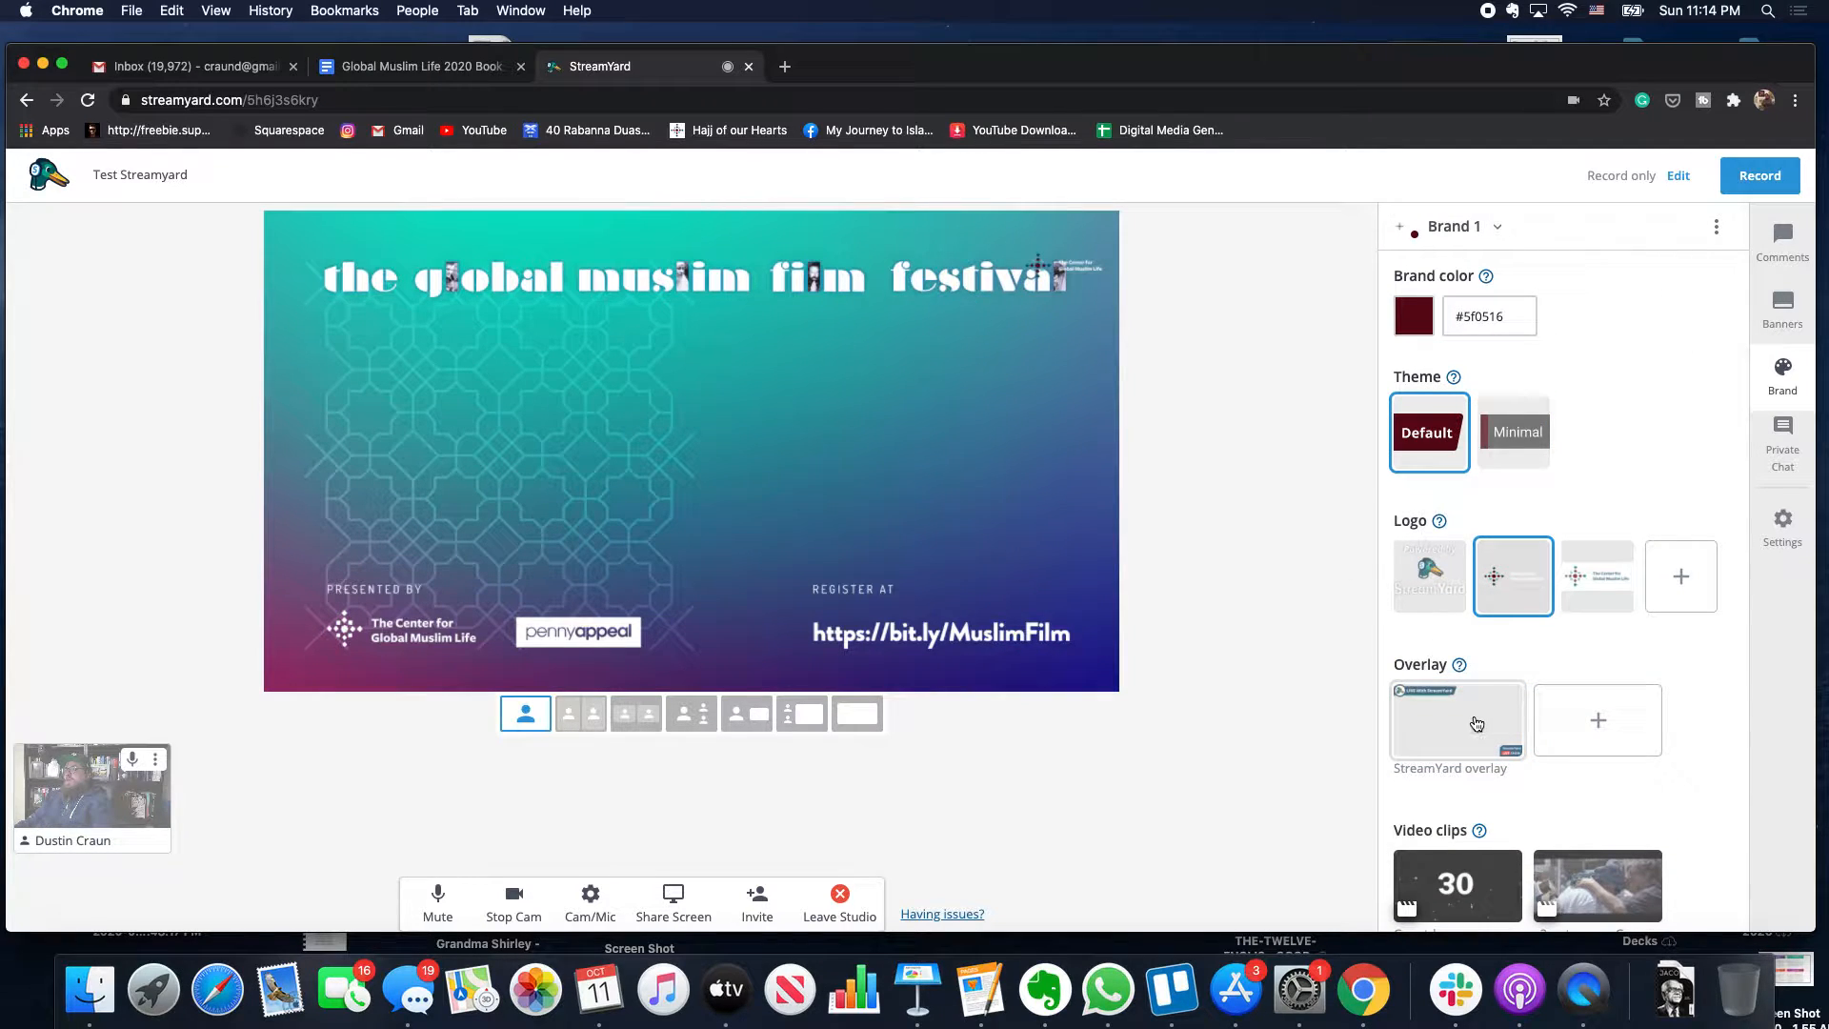
click(1462, 713)
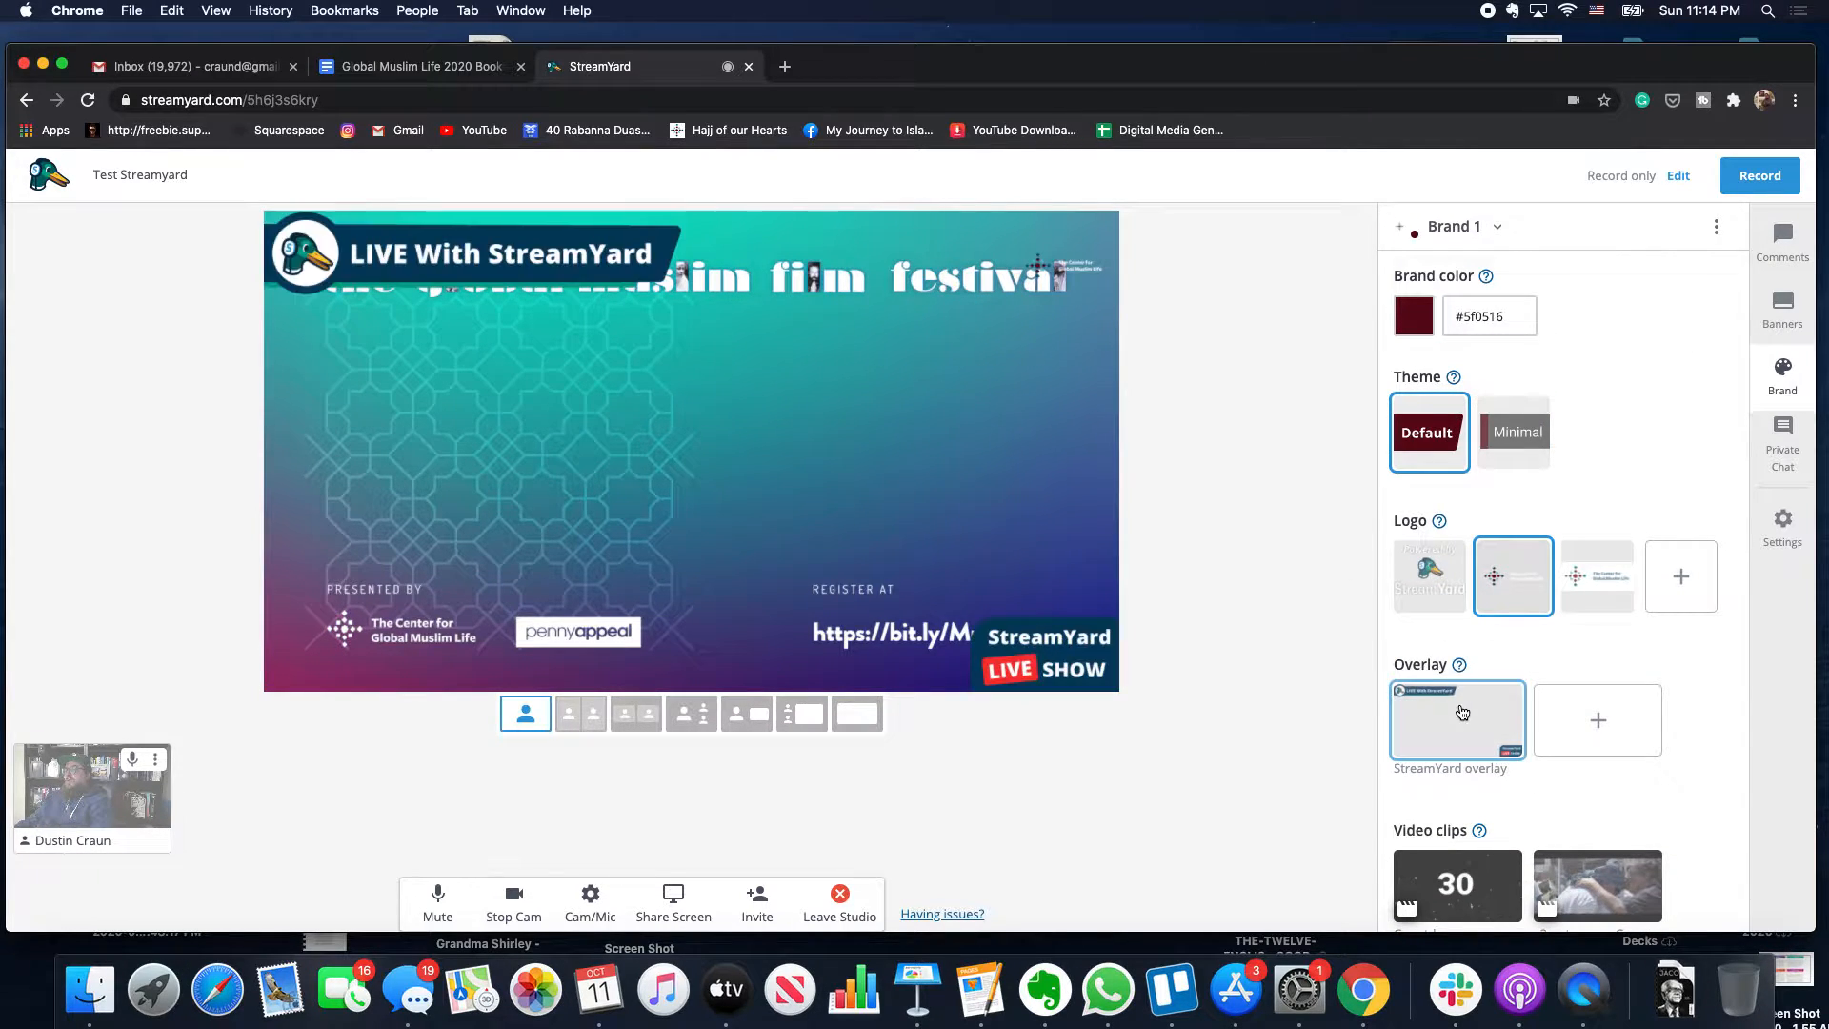
click(1462, 713)
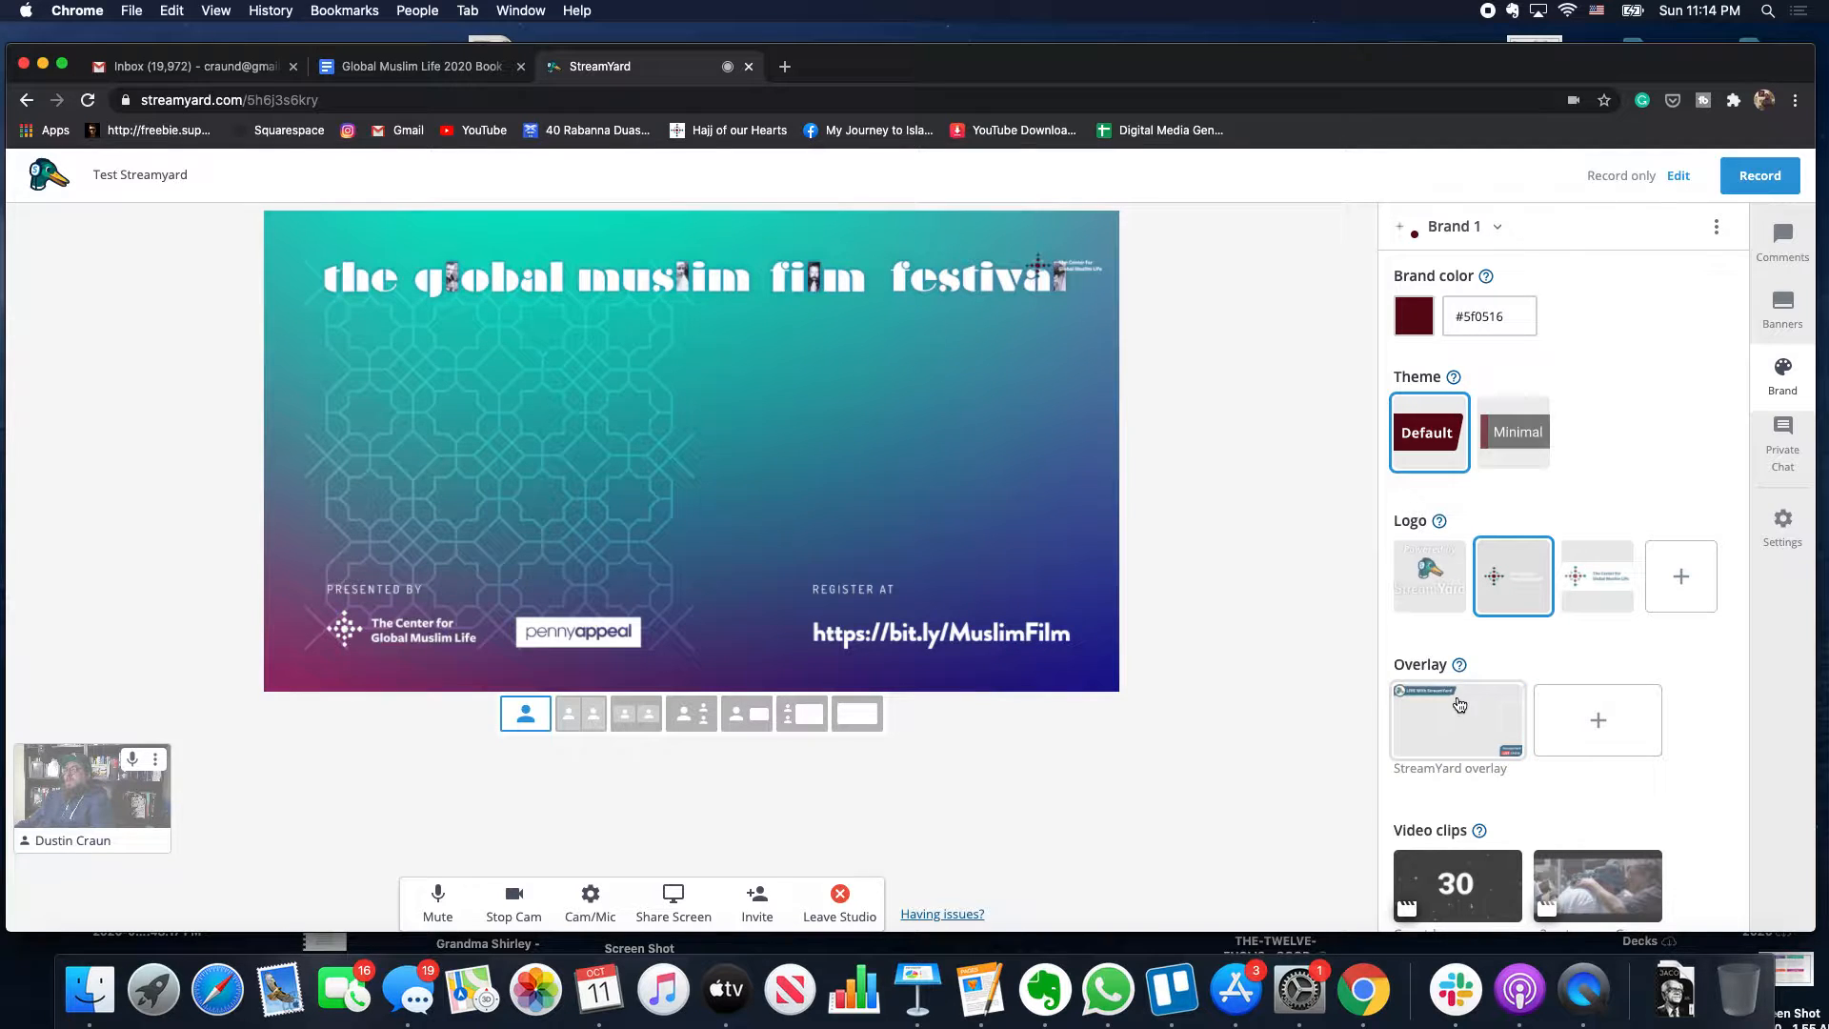
click(1460, 734)
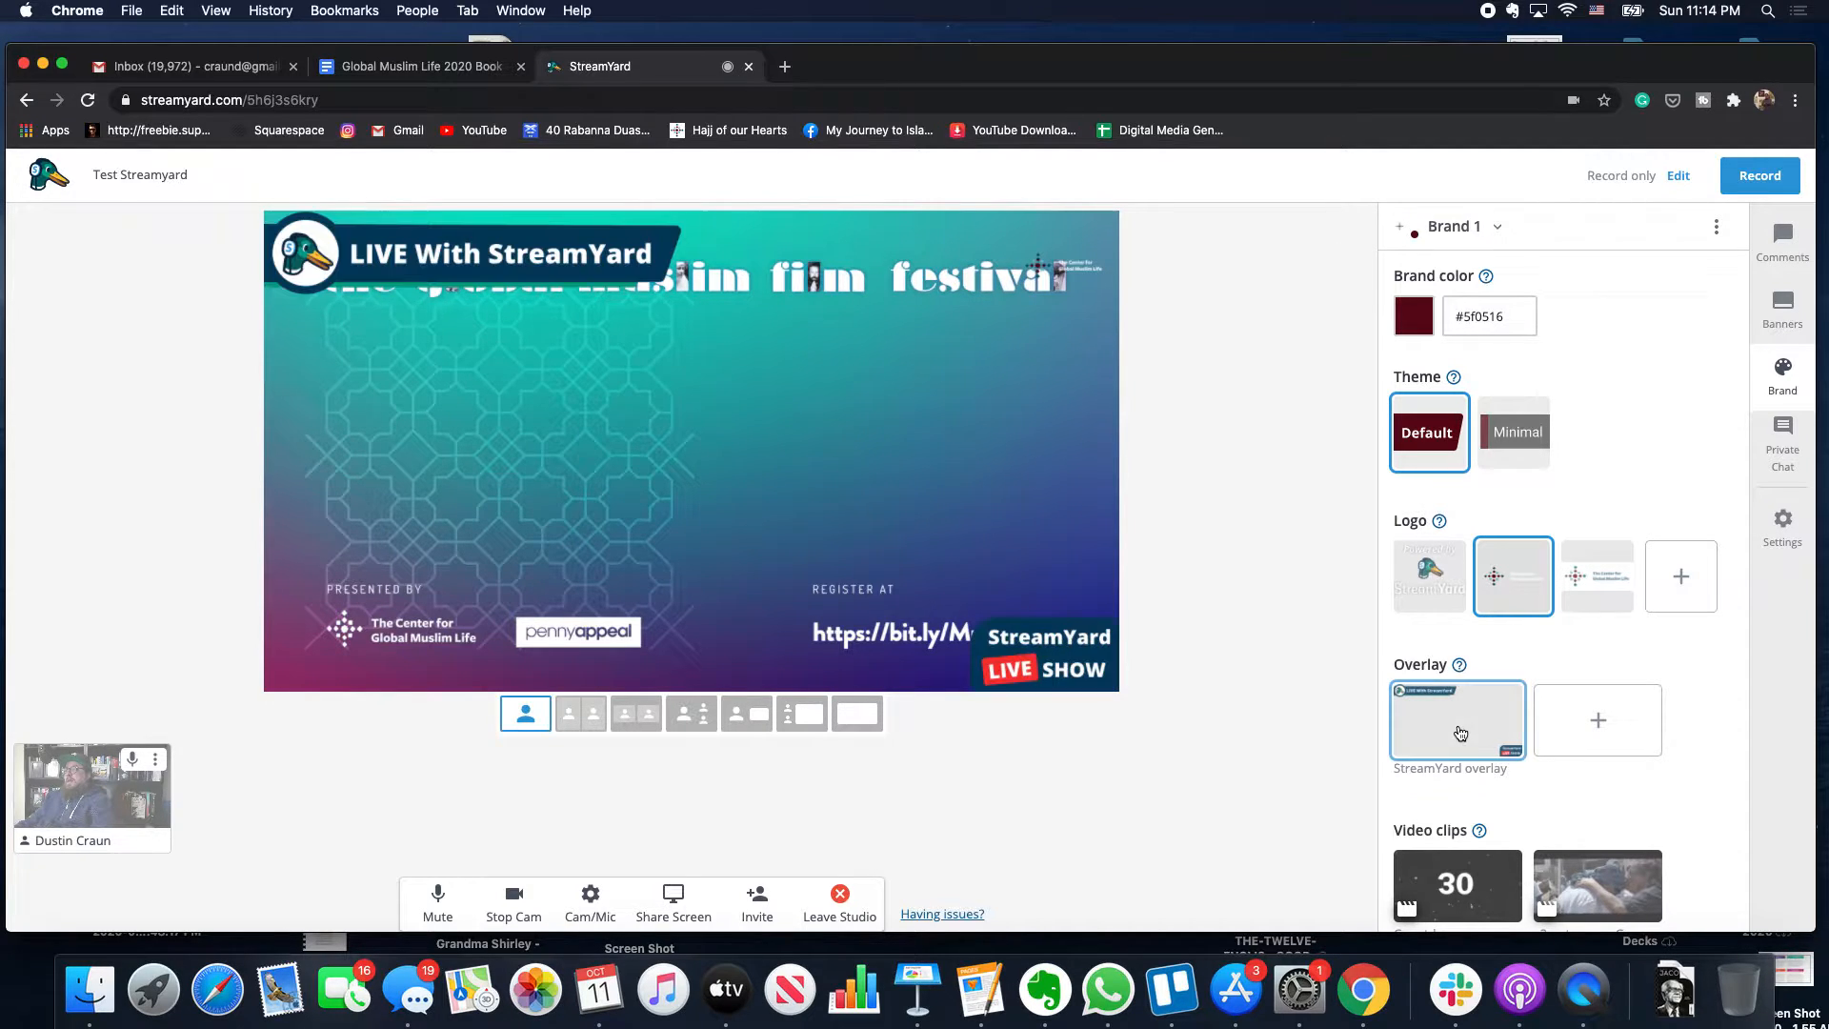
click(1423, 593)
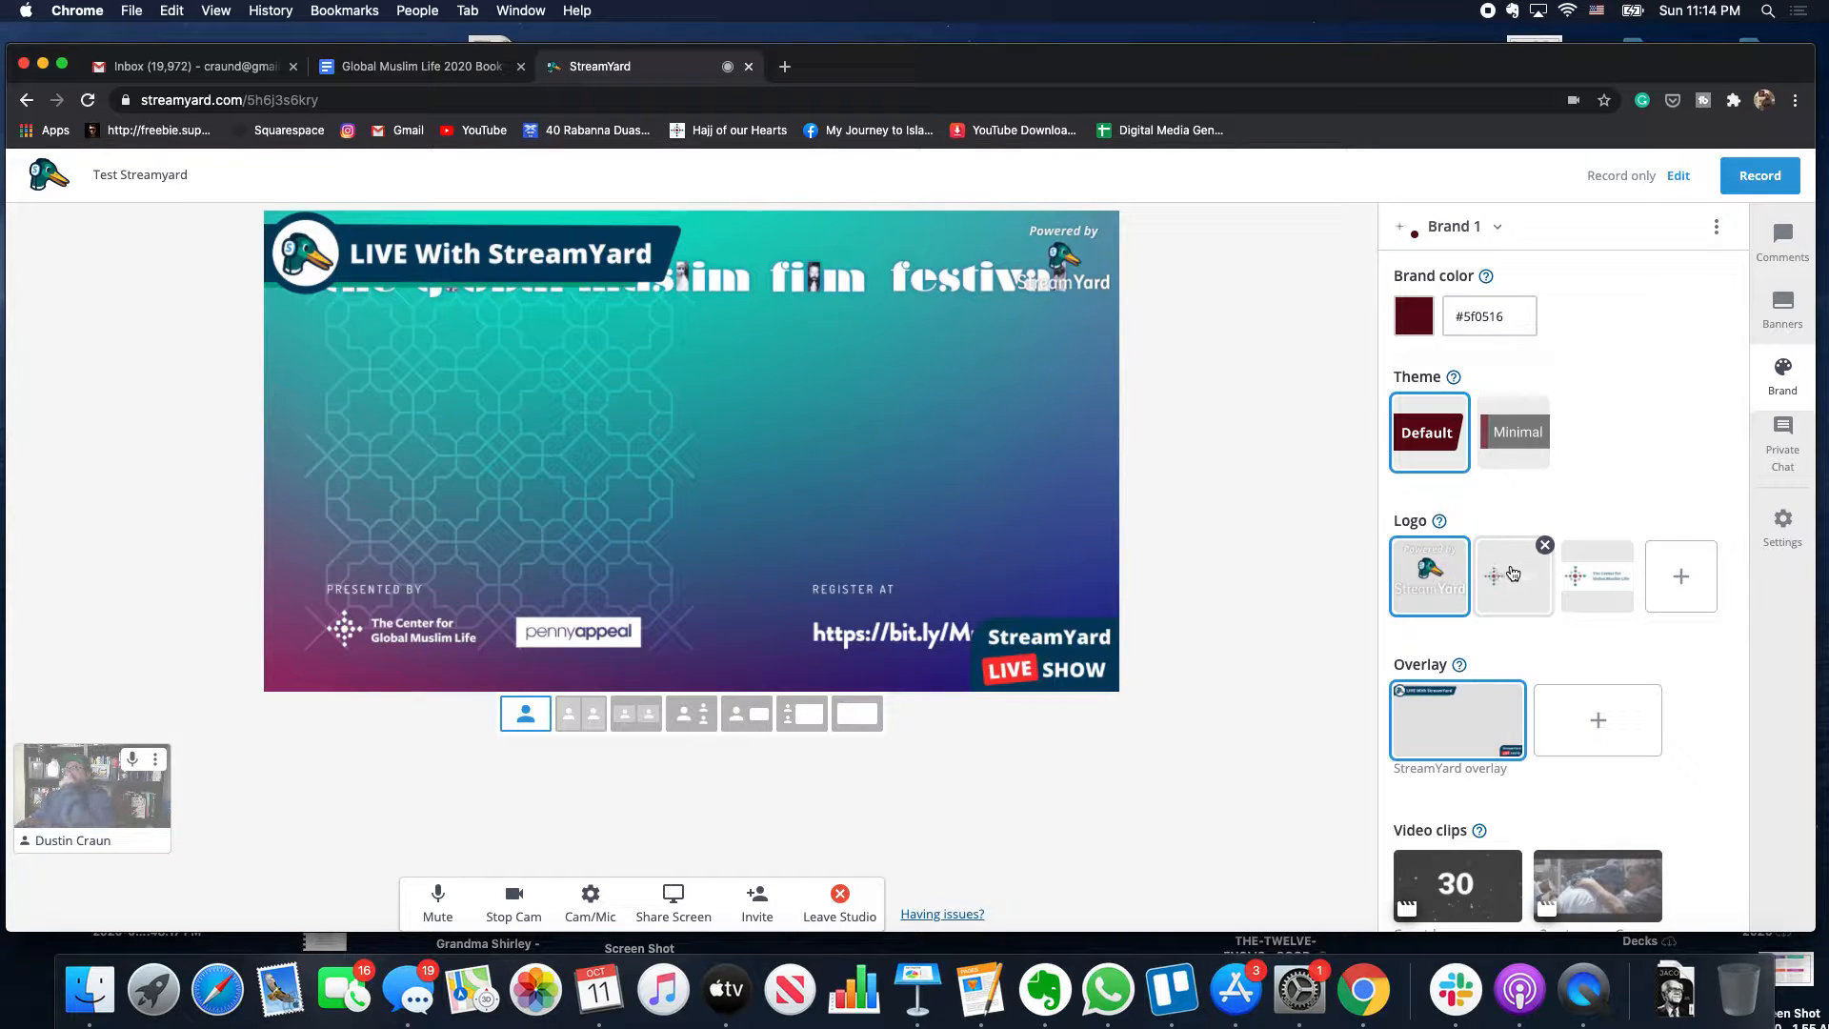
- Delete The Center for Global Muslim Life logo from the brand's logos
click(1609, 566)
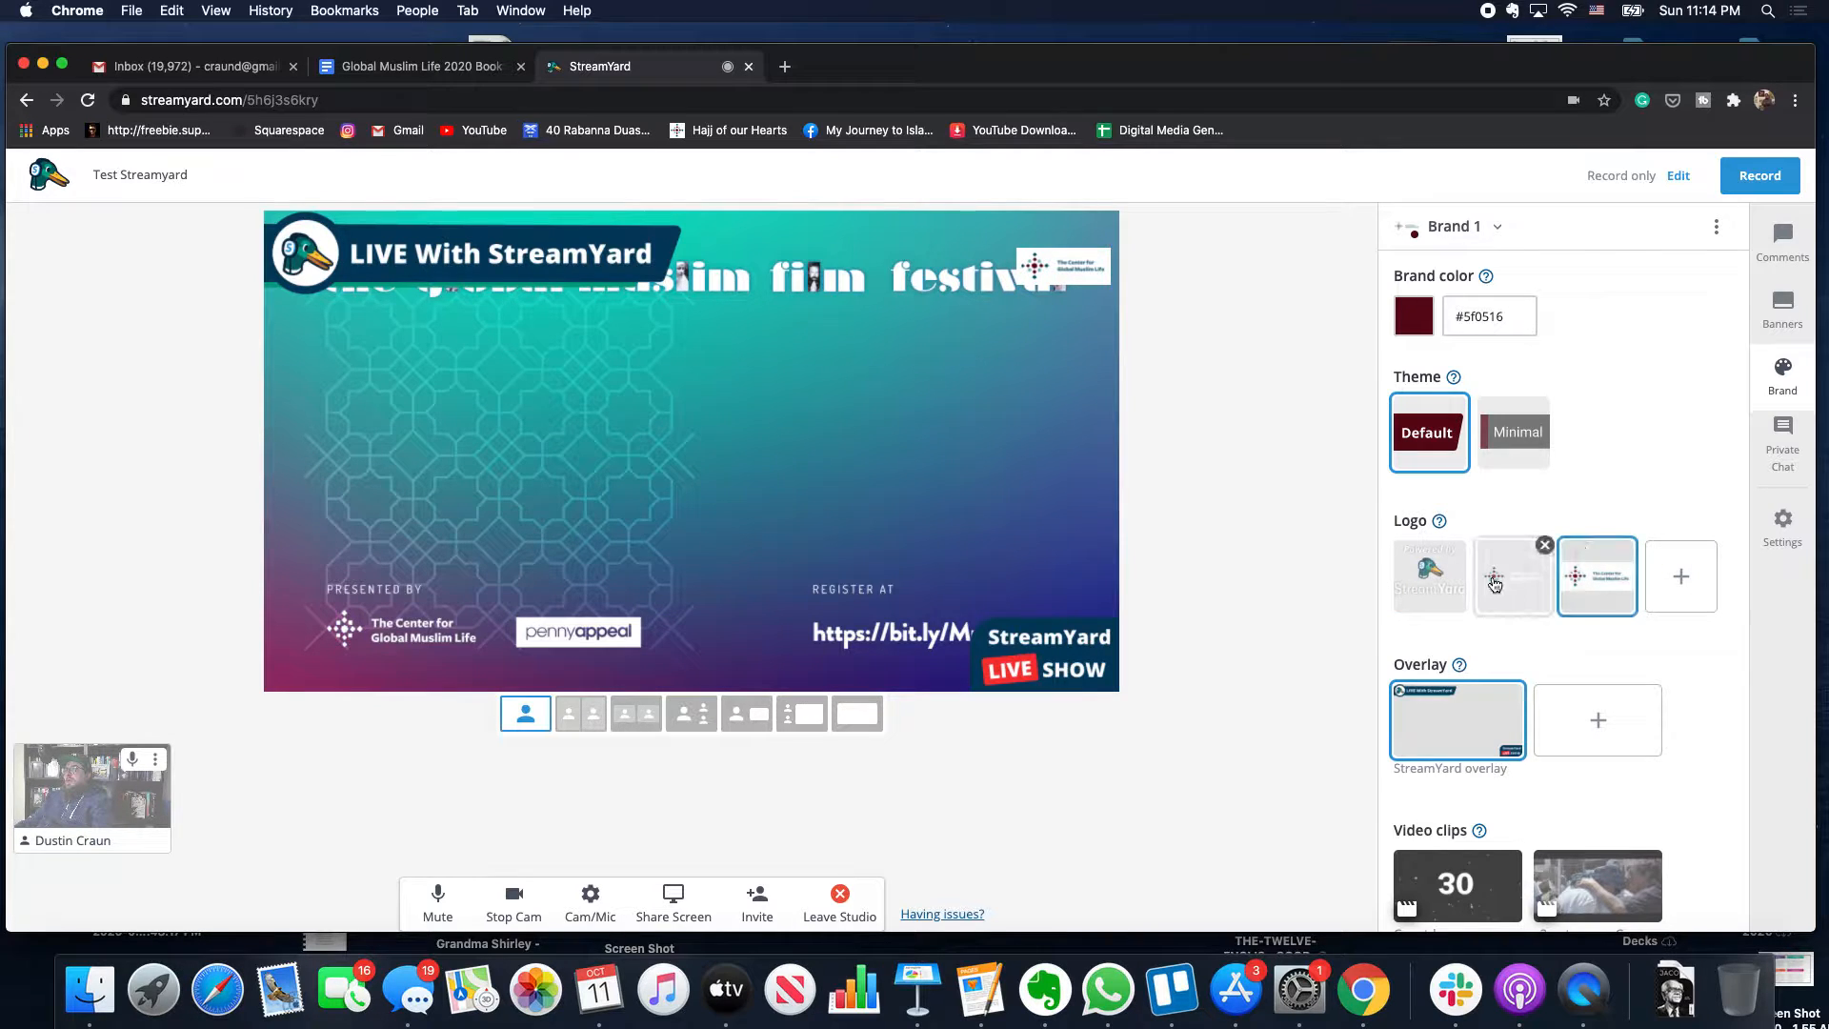
click(1633, 579)
click(1620, 543)
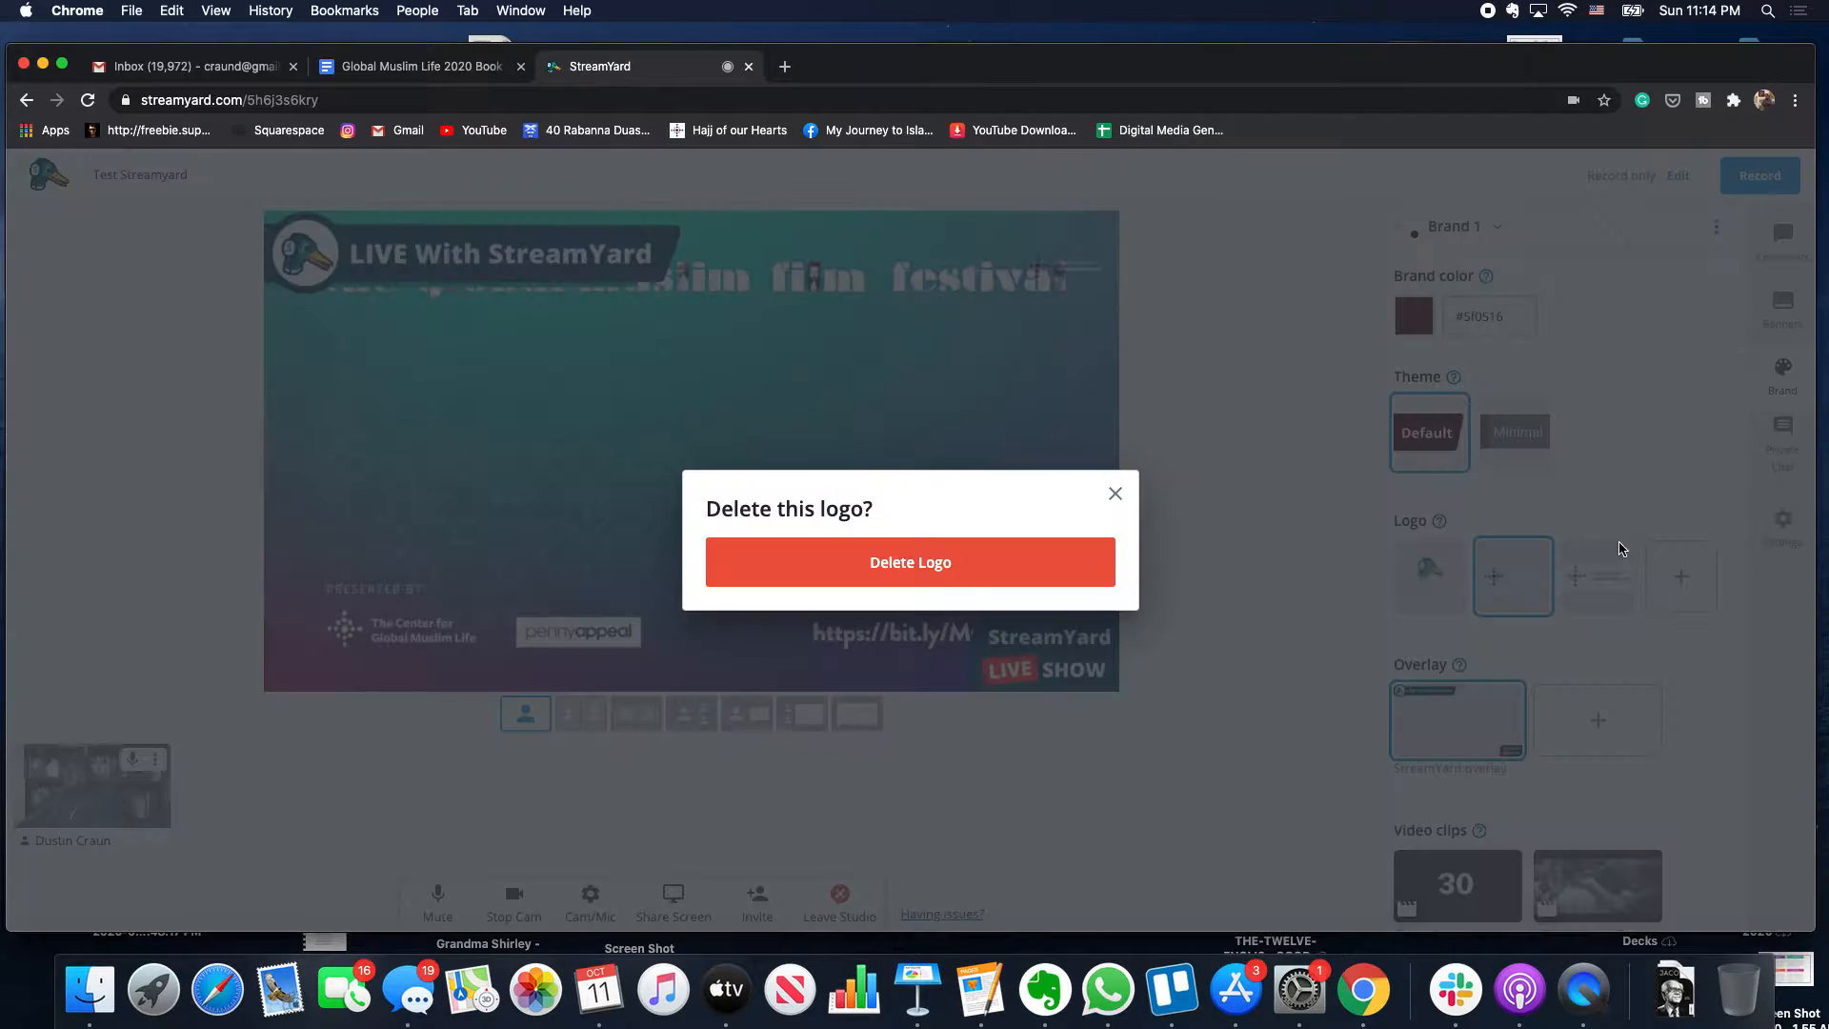
click(937, 558)
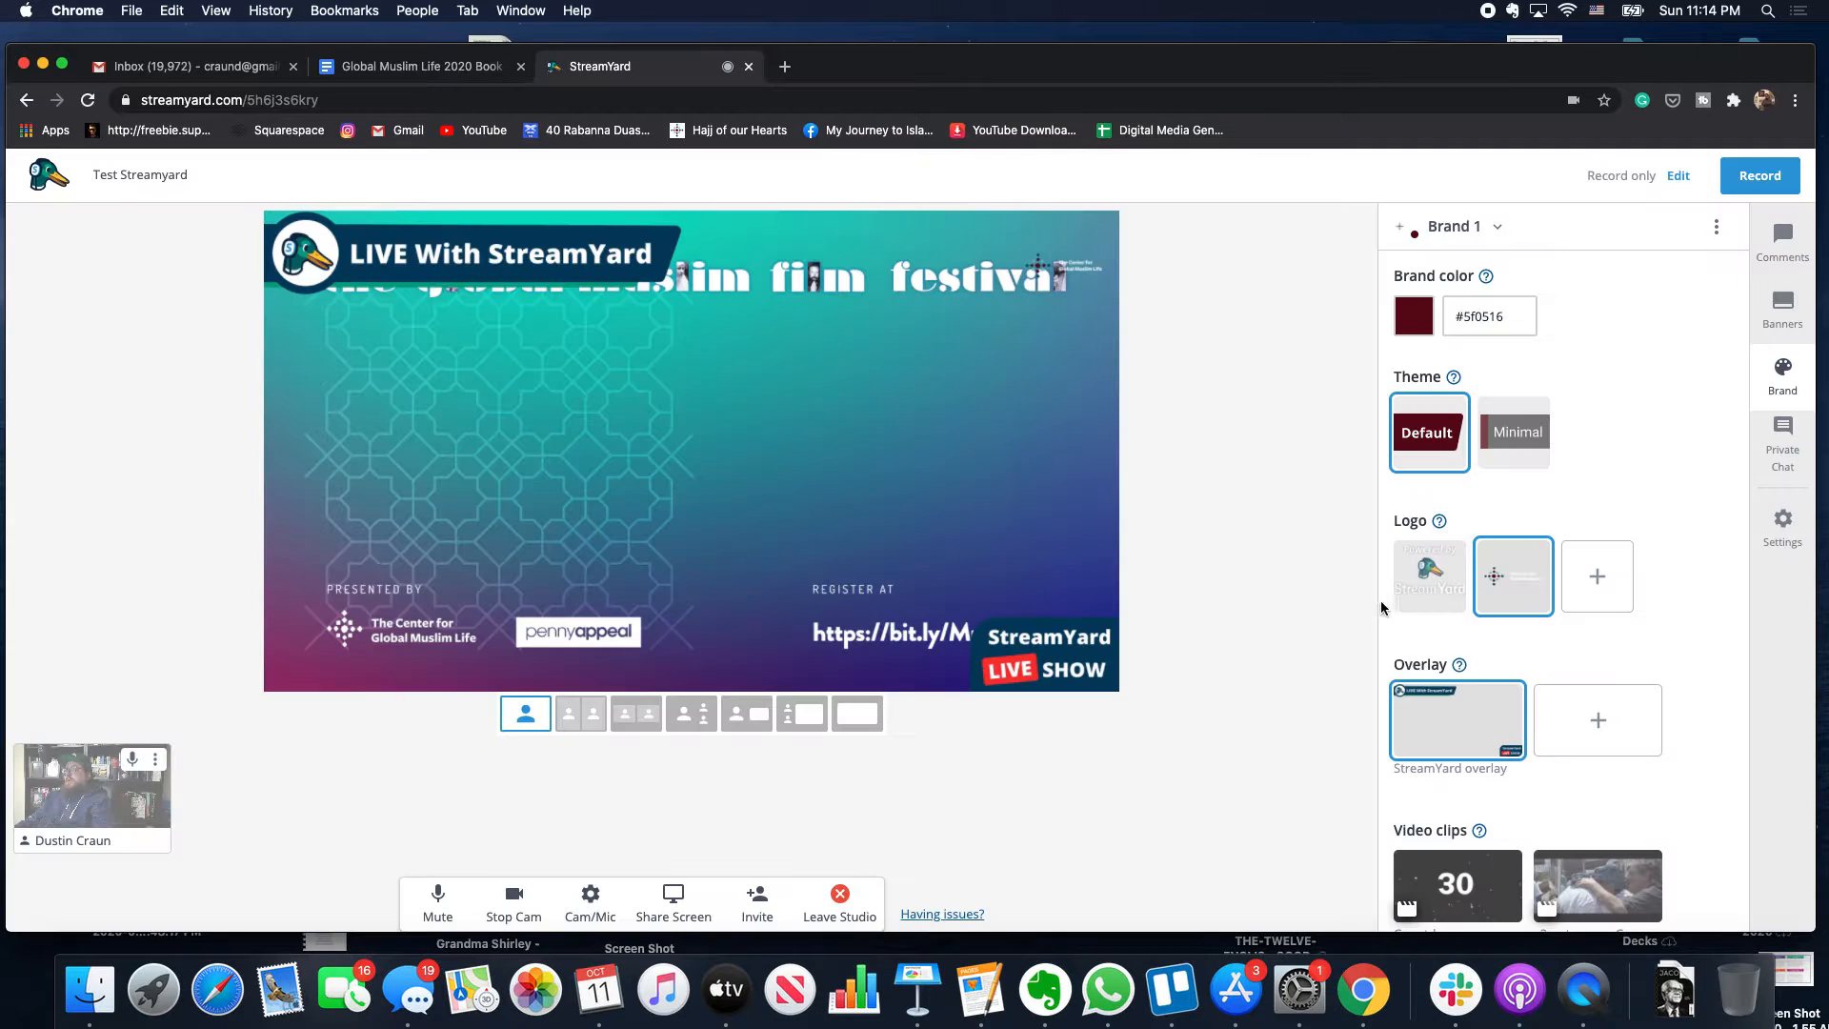
- Cancel a new logo upload and bring up the list of saved brands
click(1587, 590)
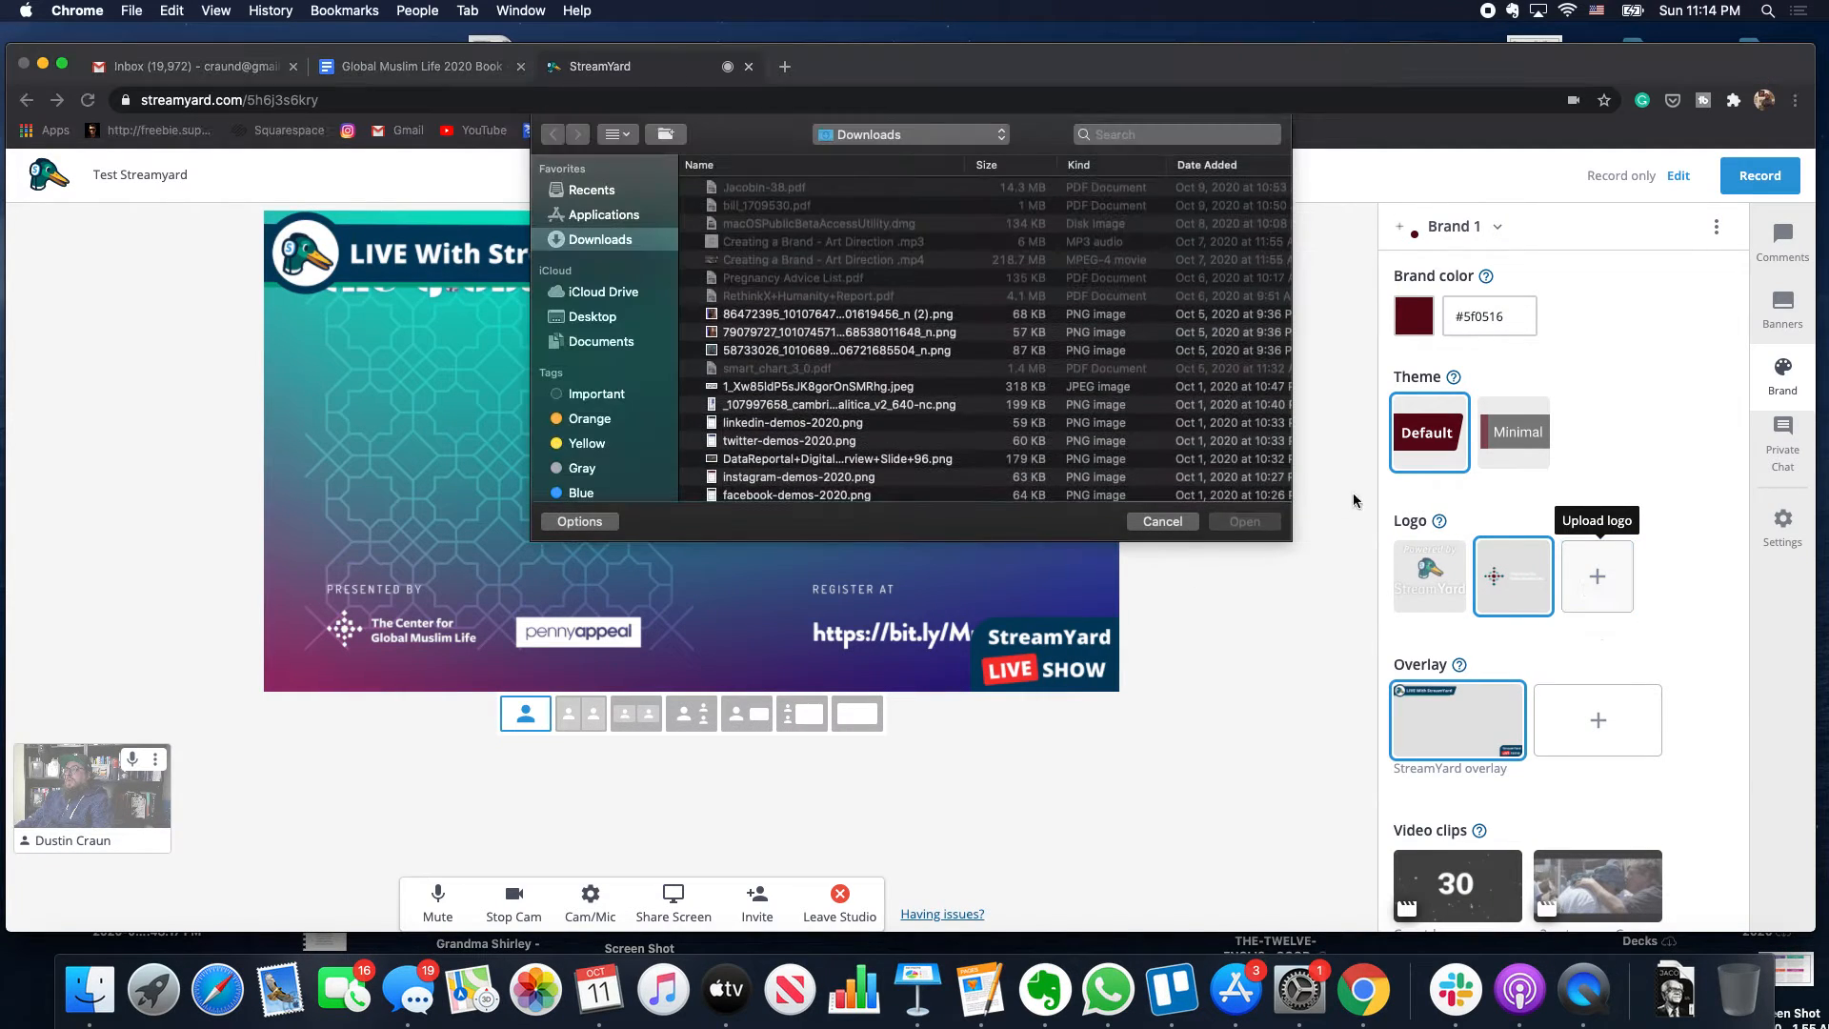
click(1161, 522)
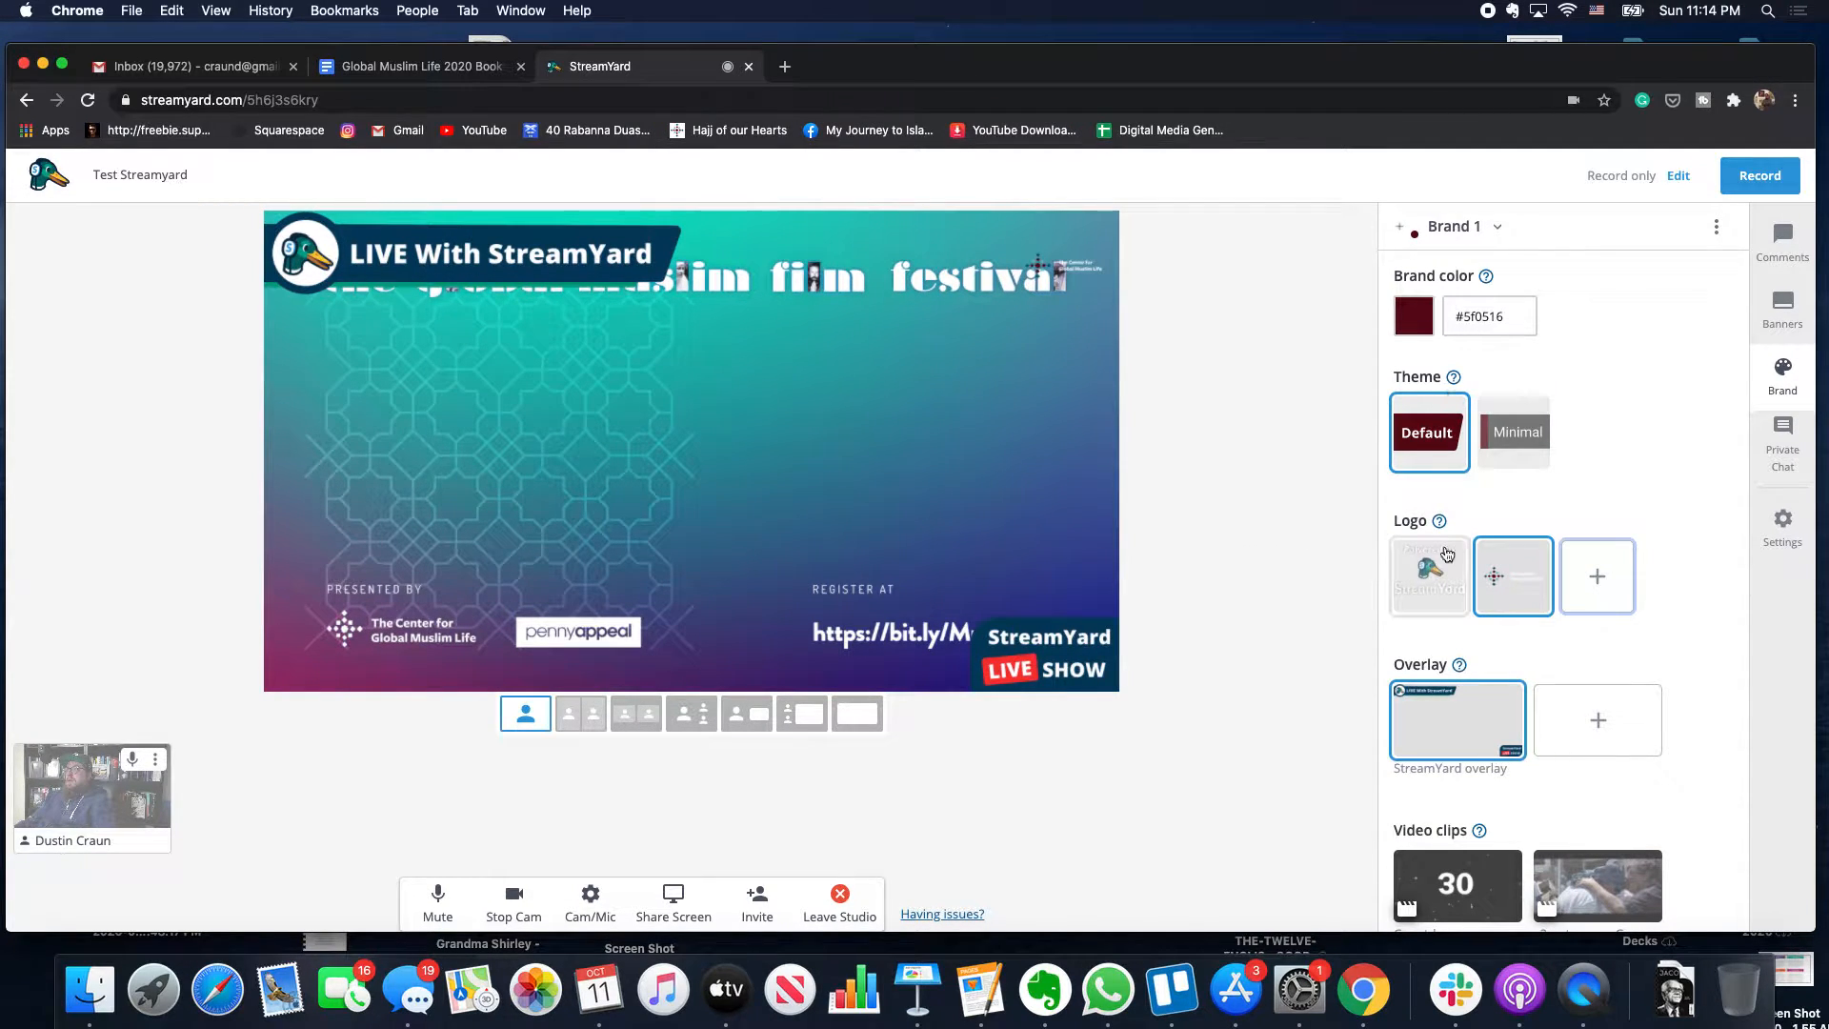
scroll(1446, 554, down, 3)
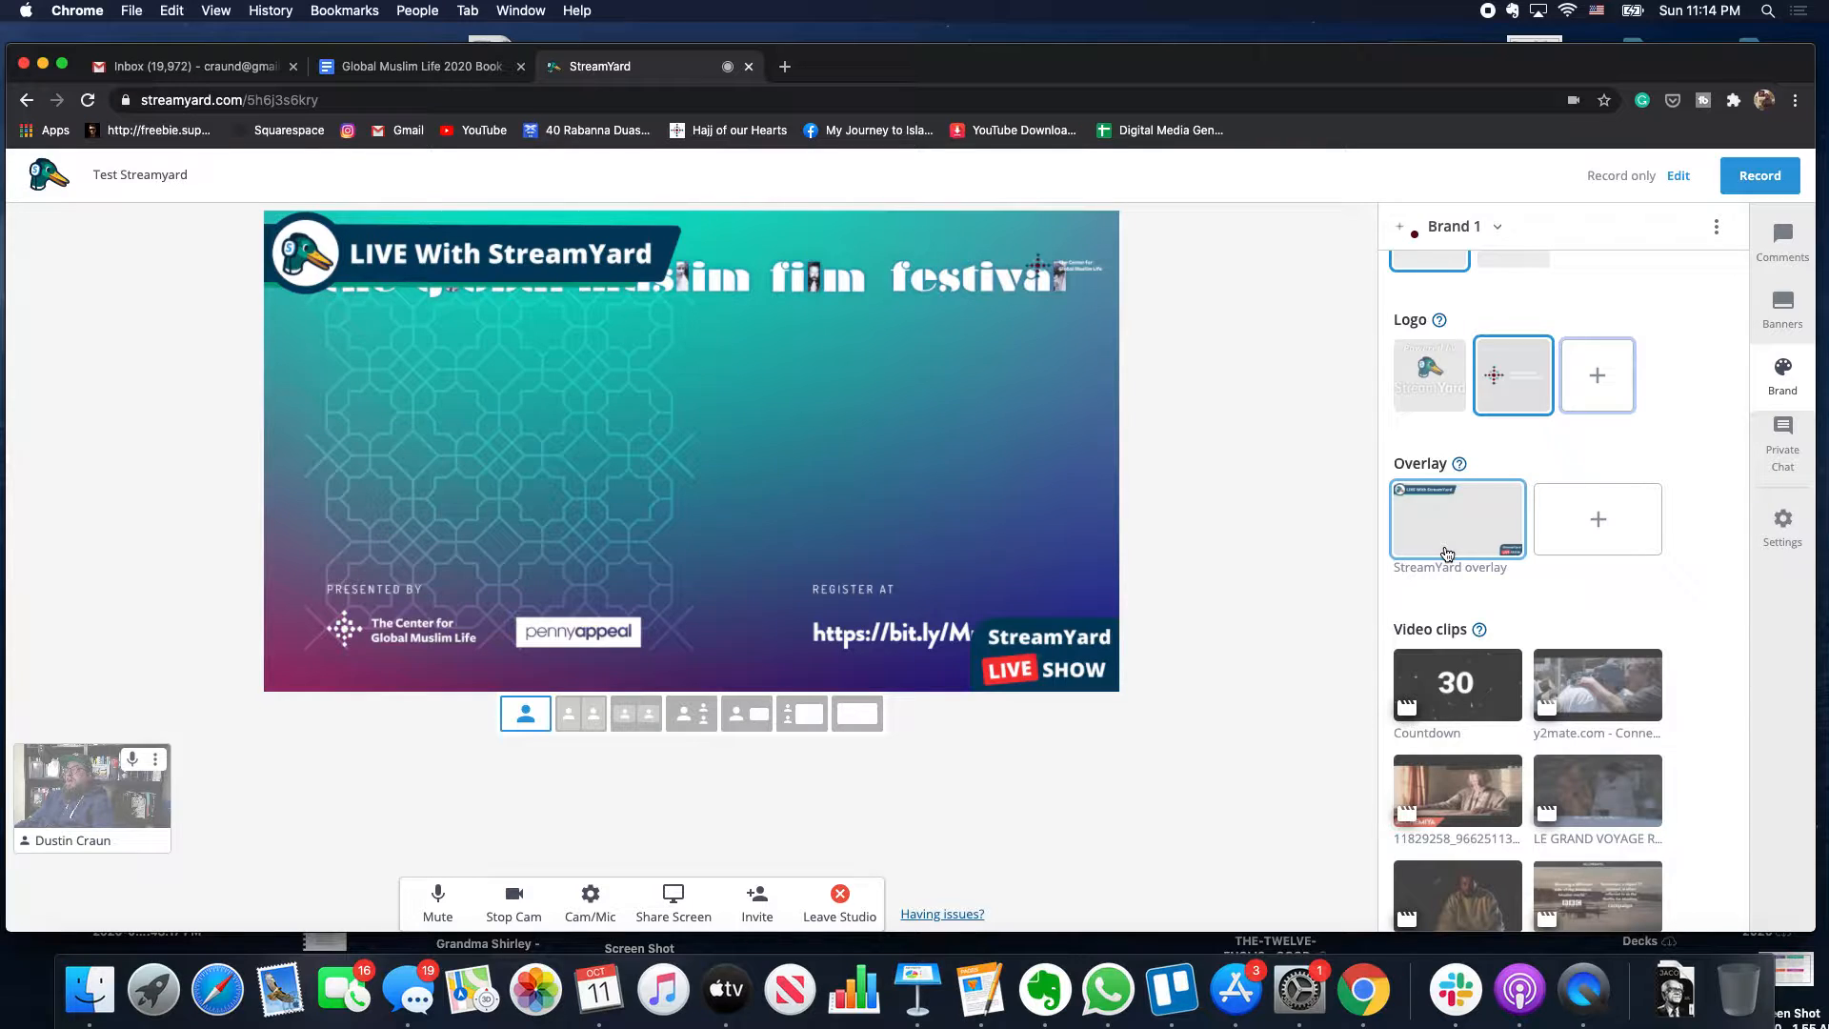
scroll(1445, 553, up, 3)
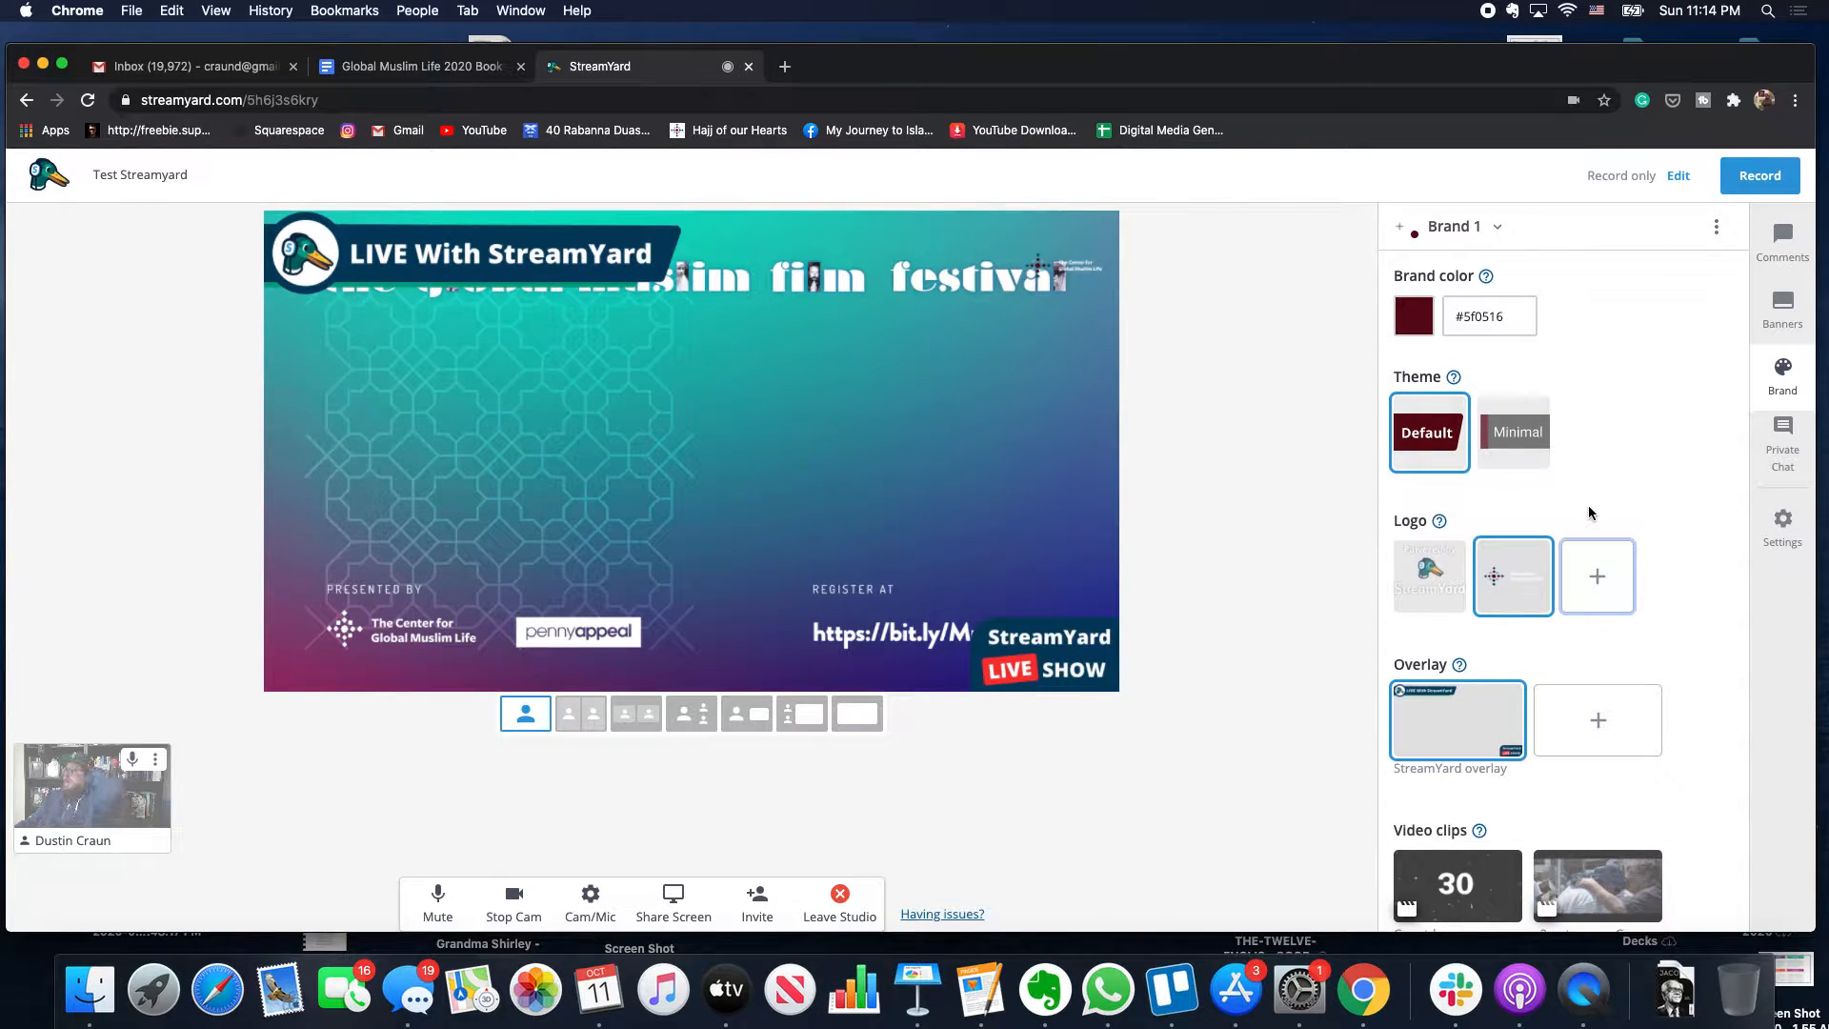
click(1482, 230)
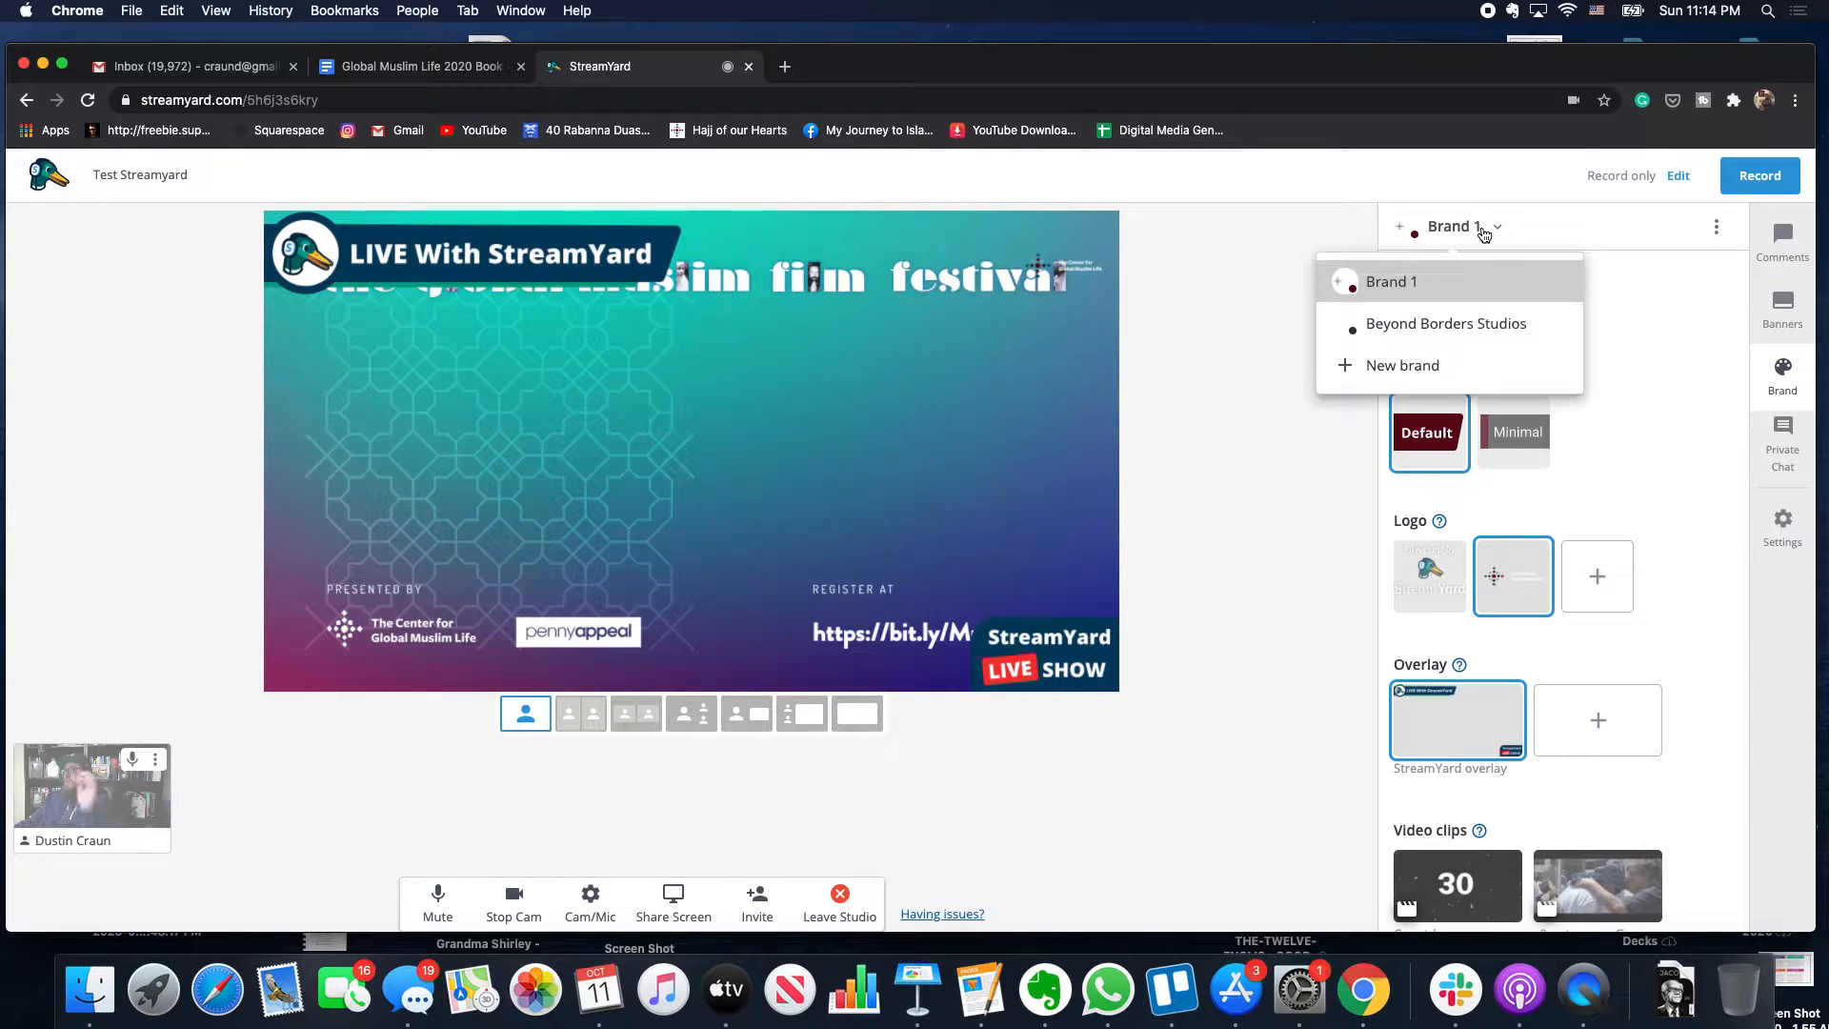
- Switch to the Beyond Borders Studios brand with the kyriacos-georgiou blue courtyard photo as background
click(1464, 316)
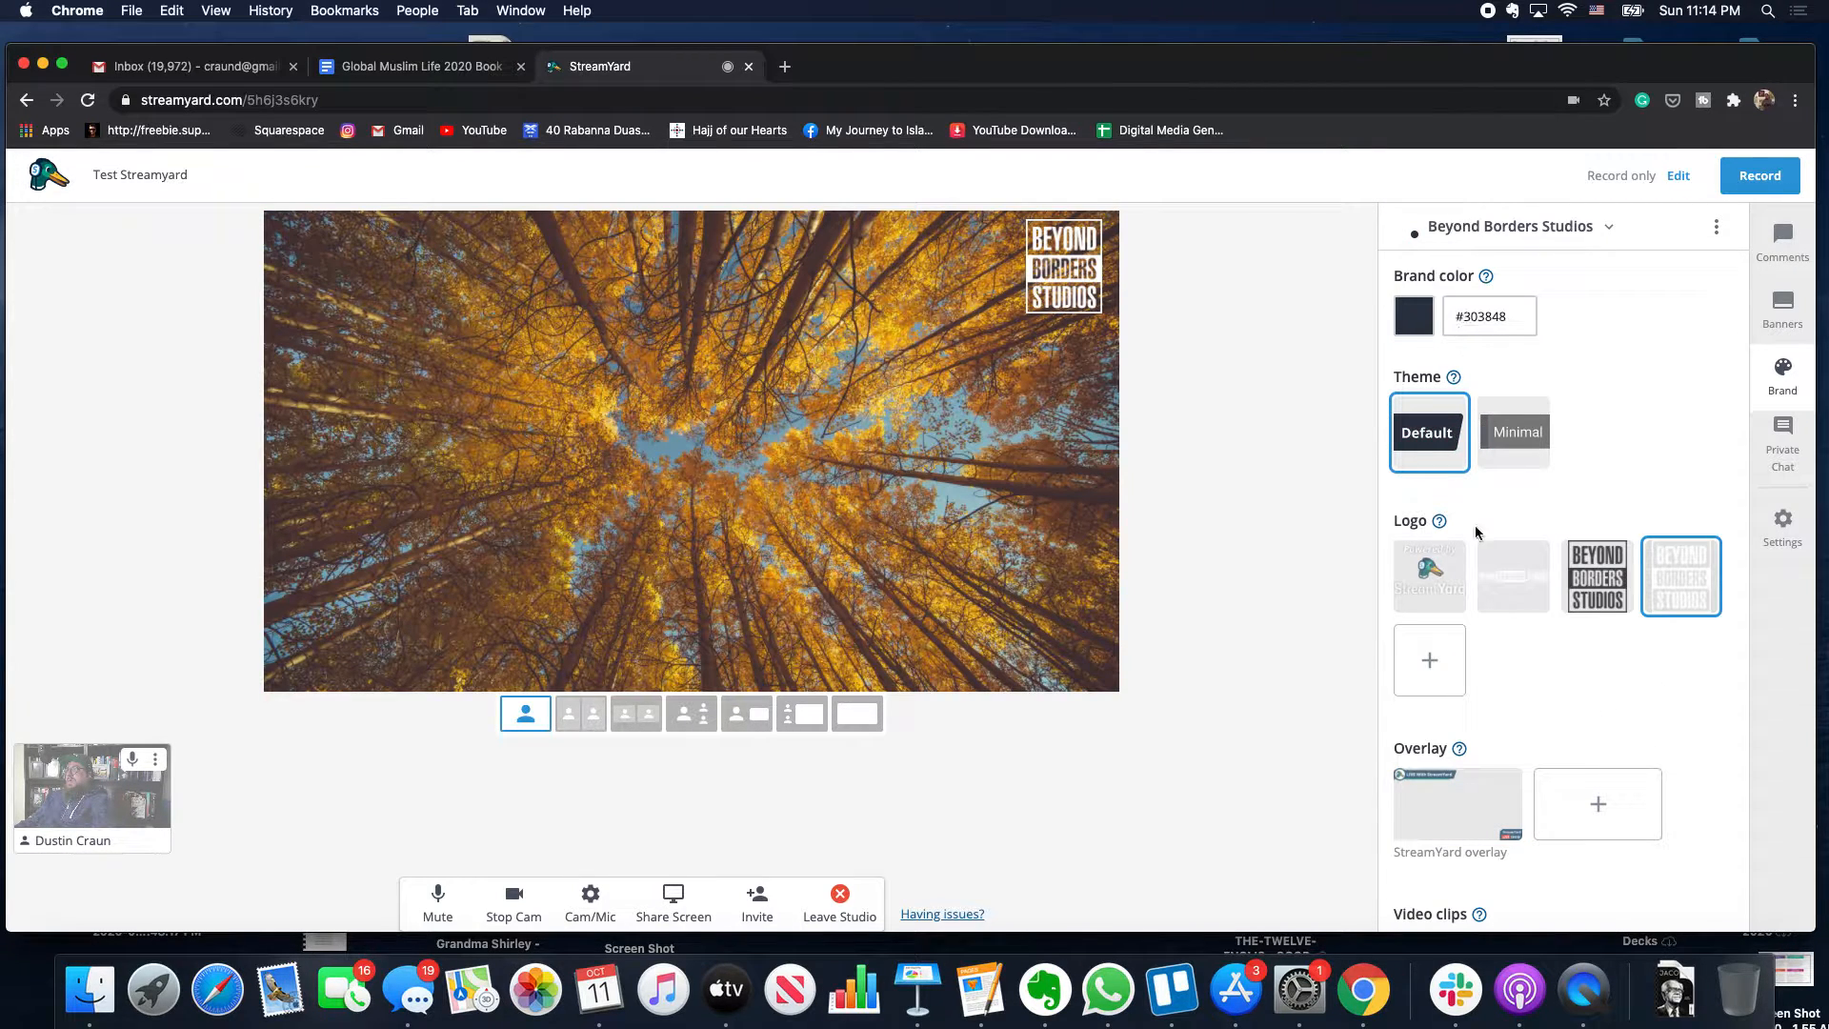
scroll(1474, 531, down, 5)
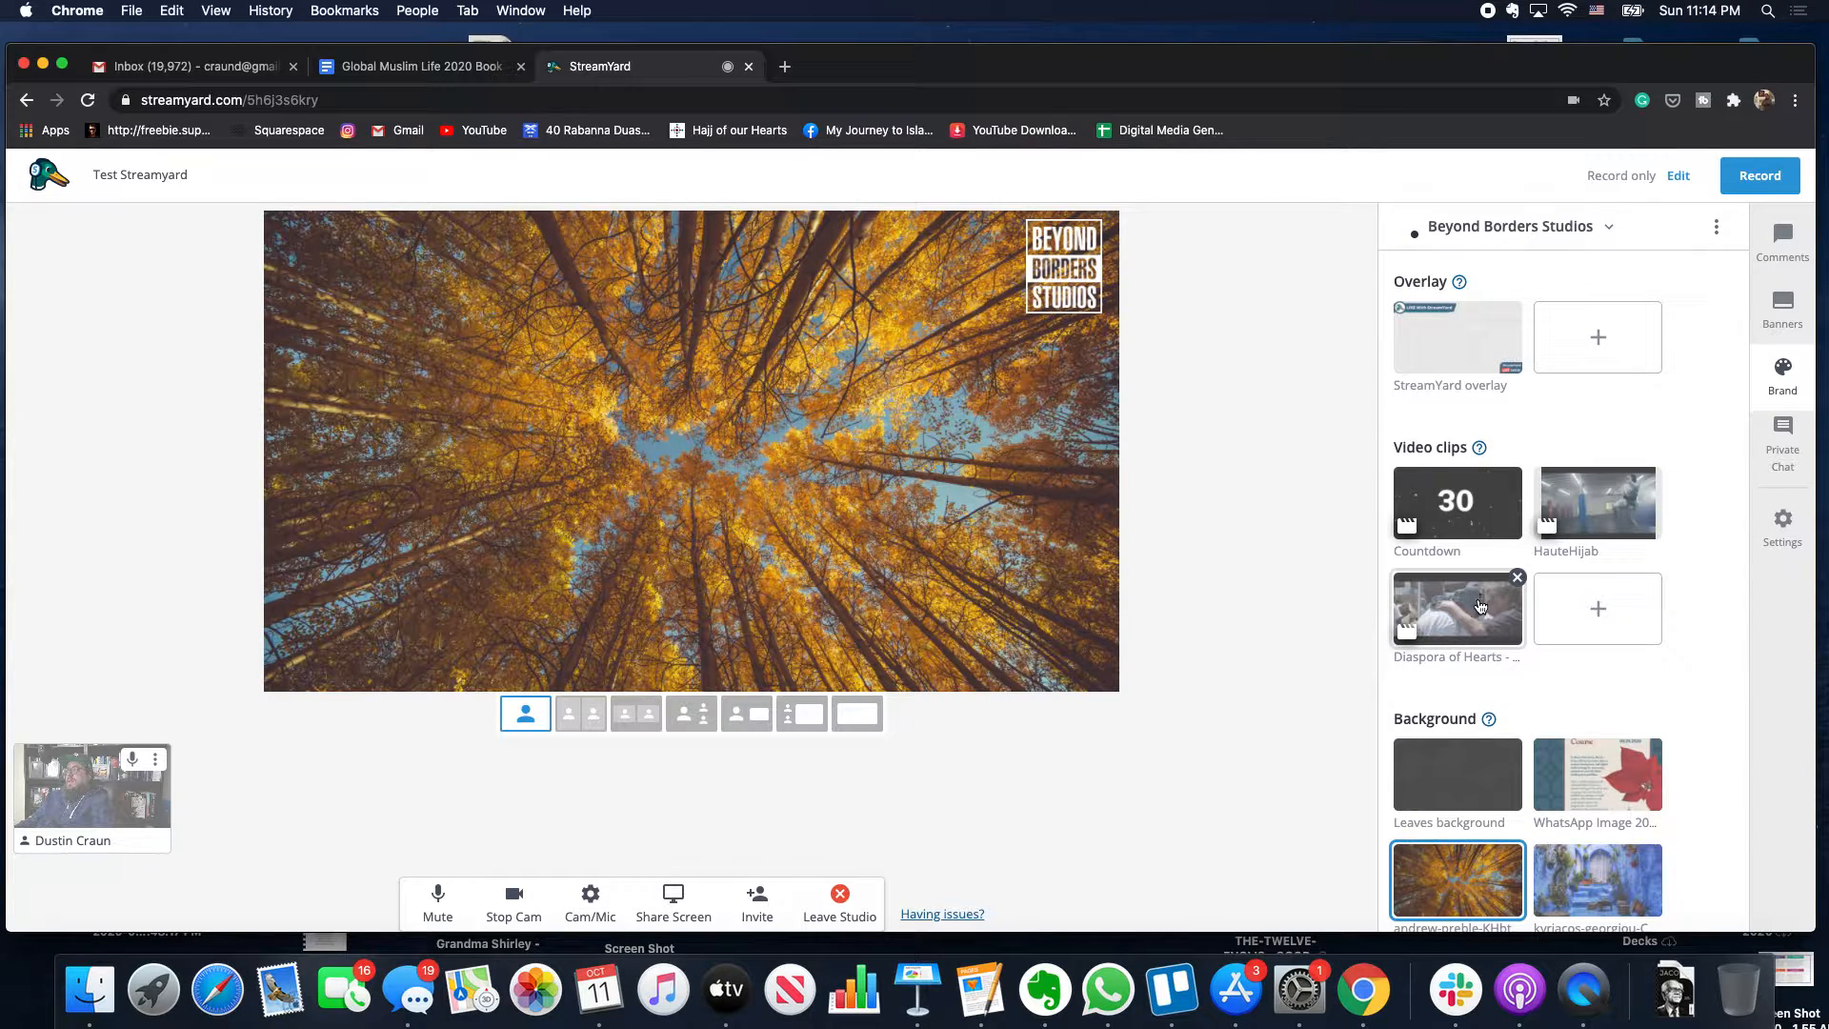
scroll(1480, 607, down, 2)
scroll(1402, 486, up, 3)
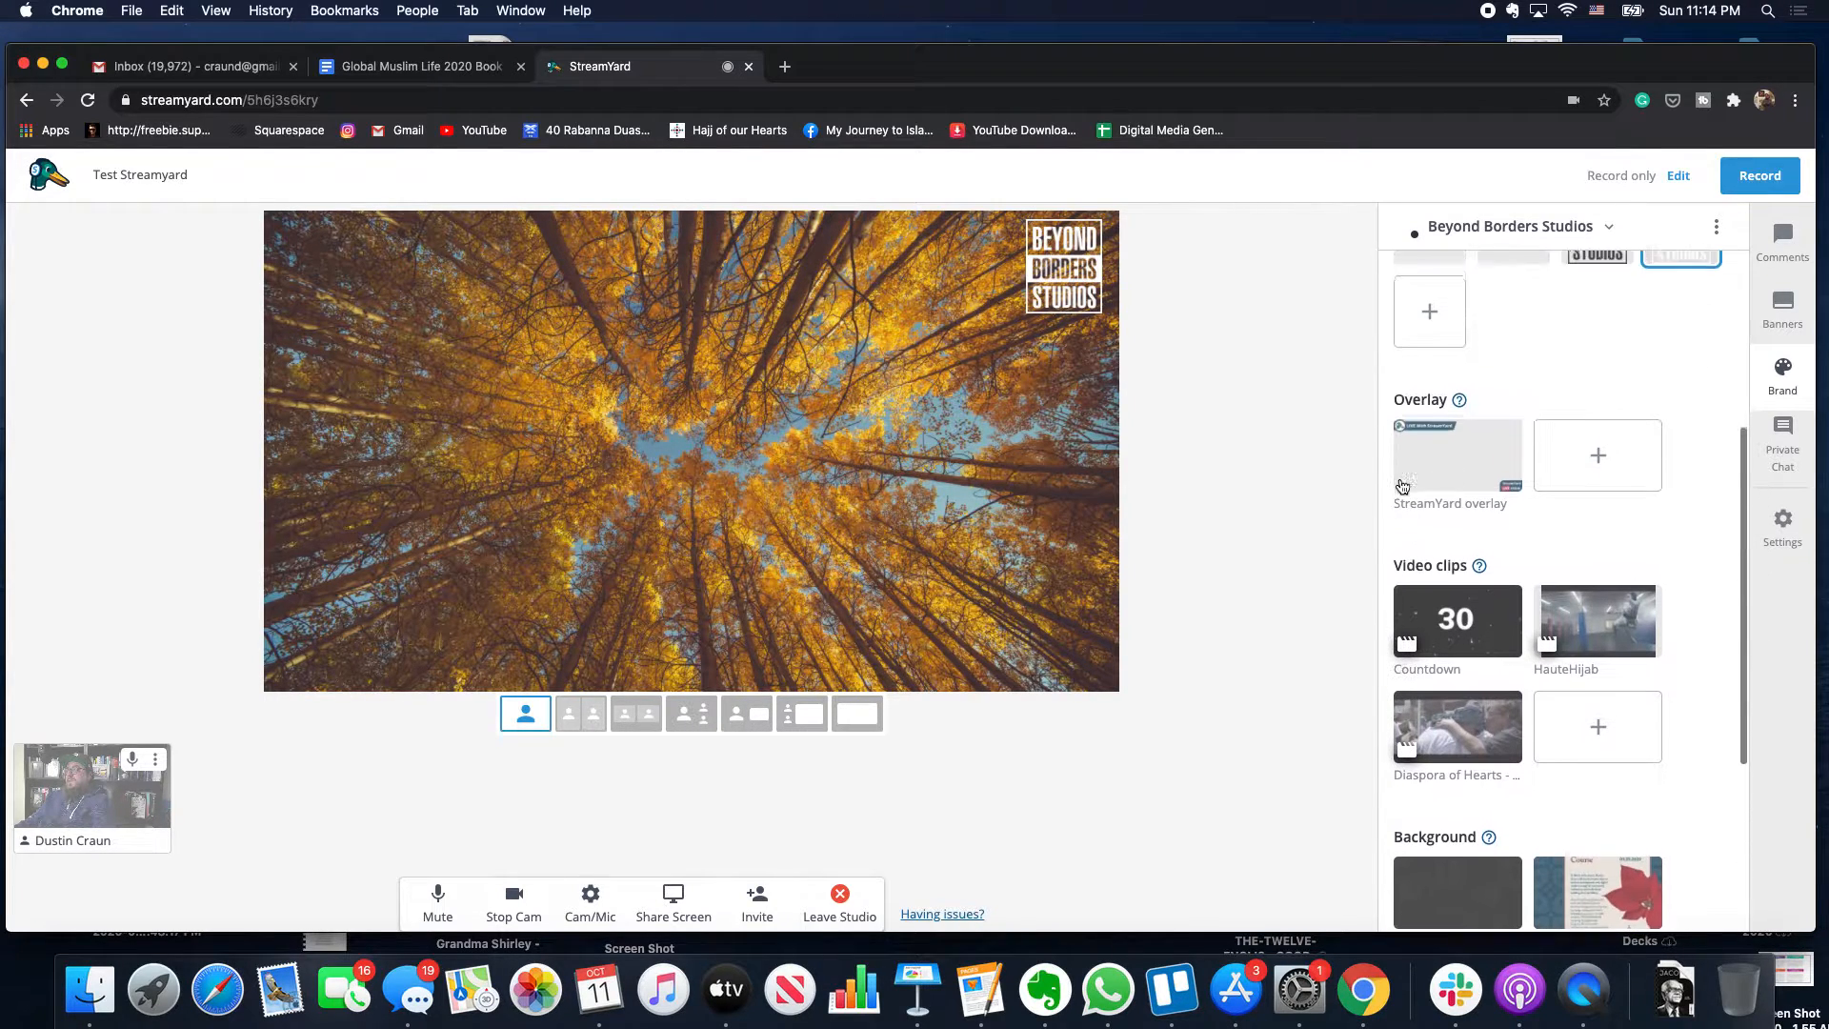
scroll(1402, 485, down, 3)
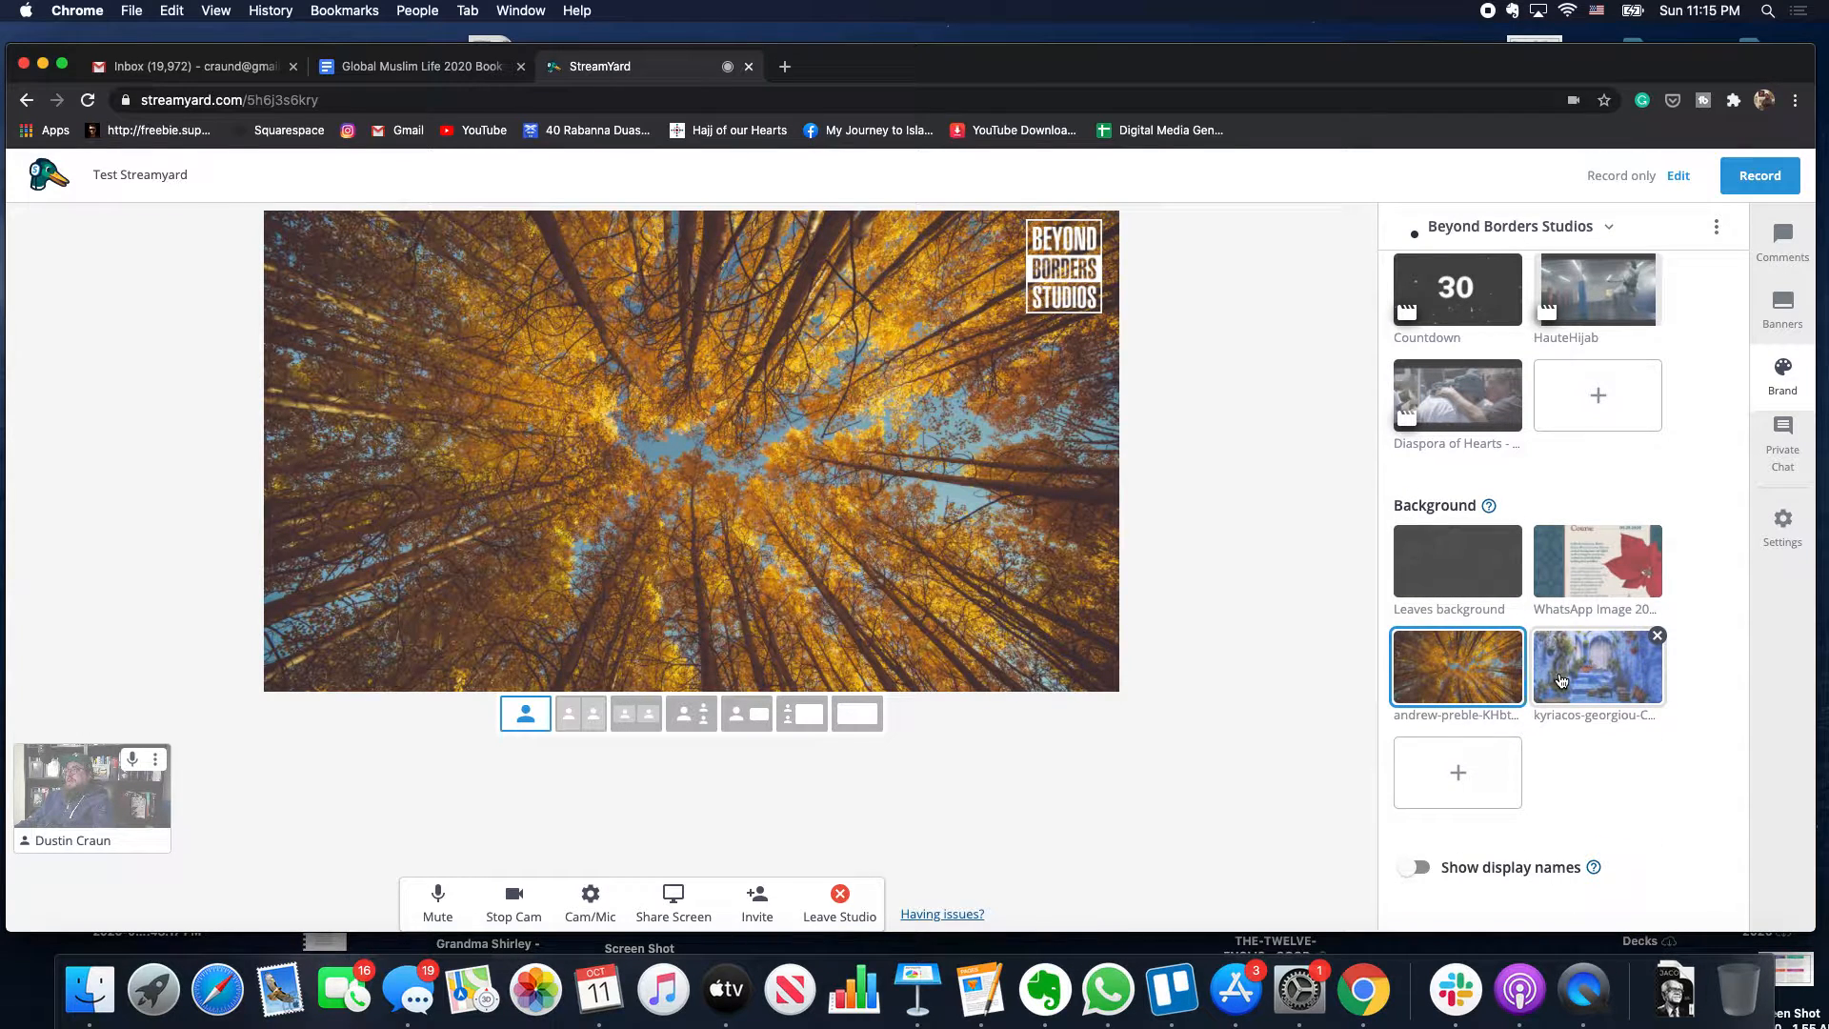
click(1561, 680)
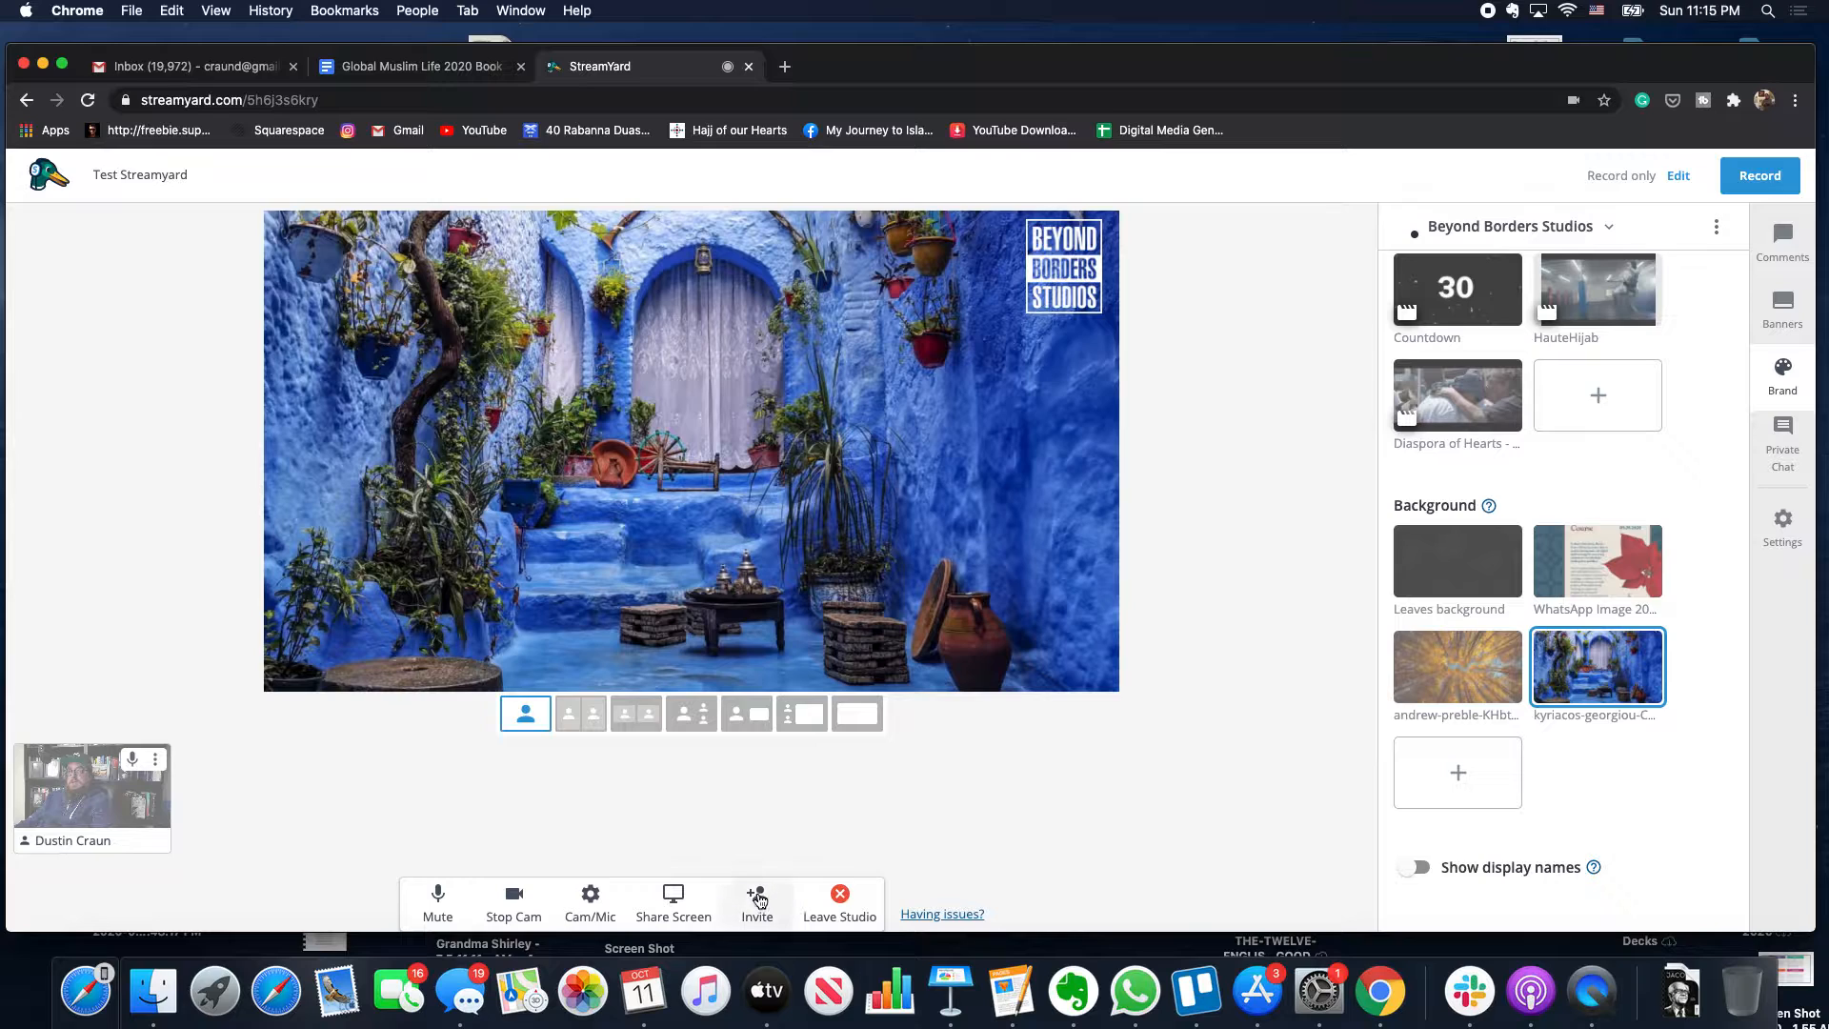
- Bring up the guest invite options and select the invite link
click(759, 899)
click(849, 543)
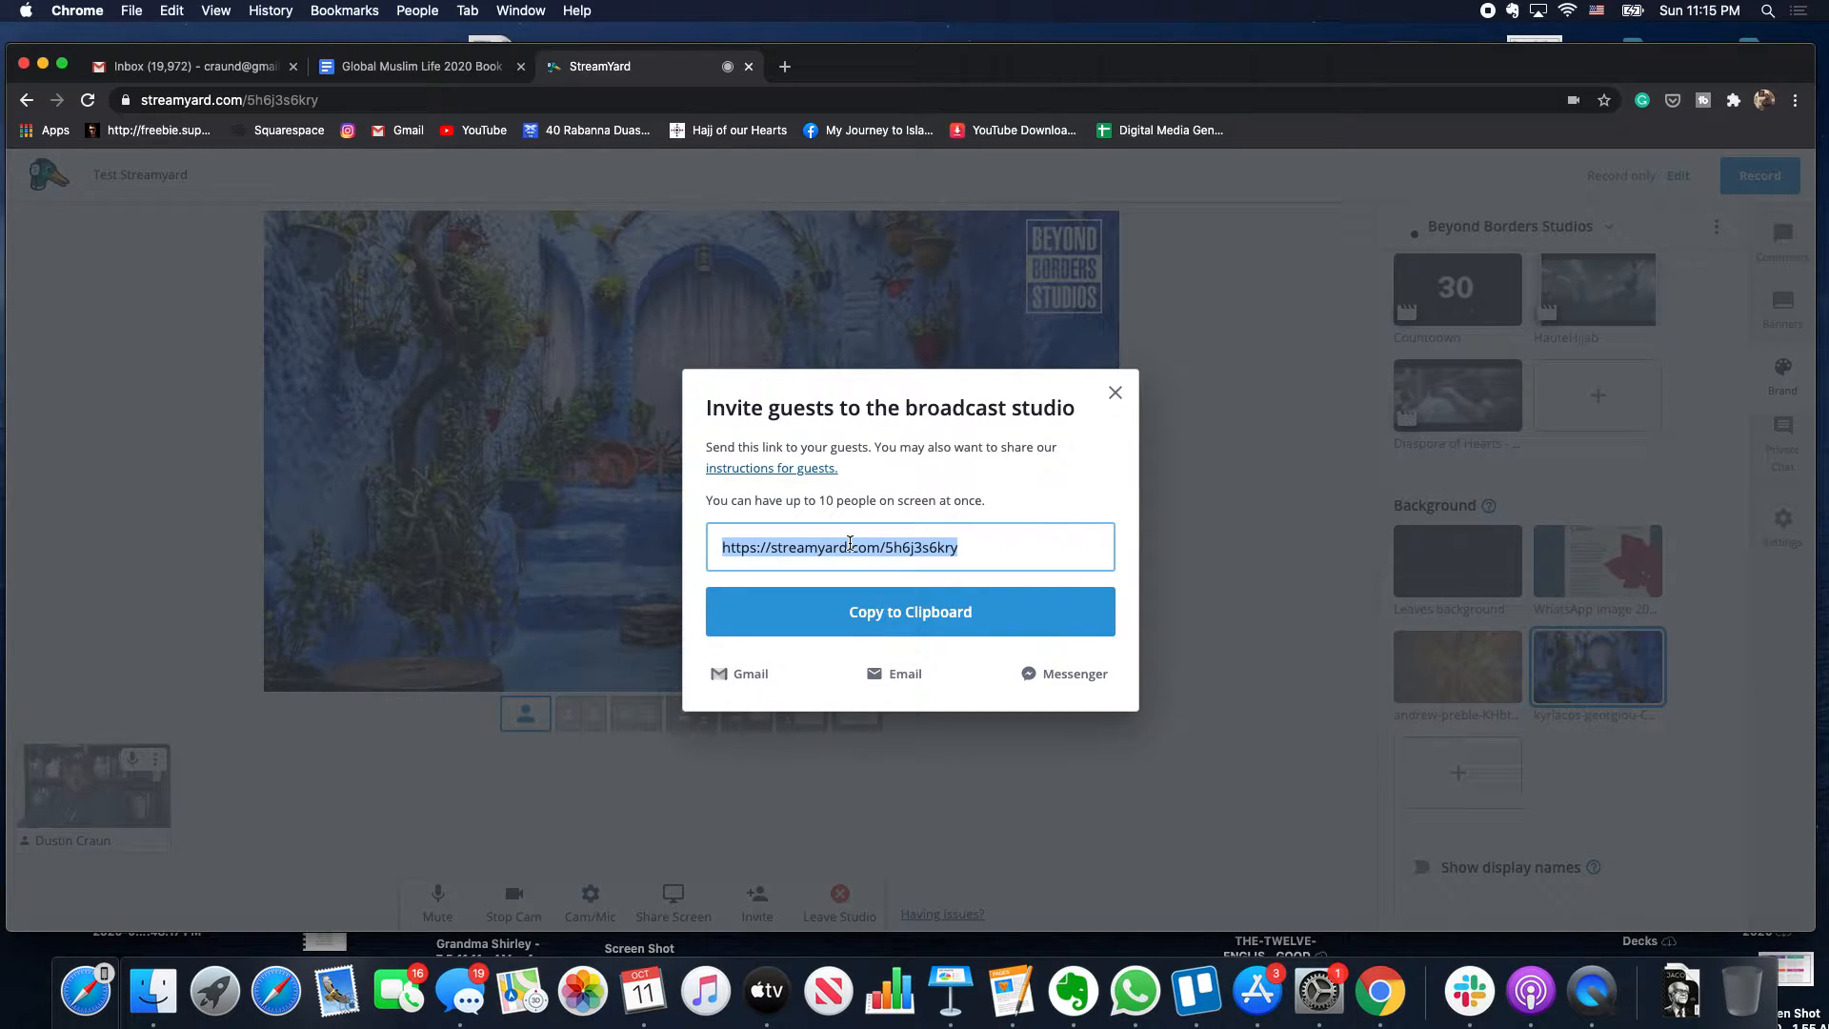
click(1115, 392)
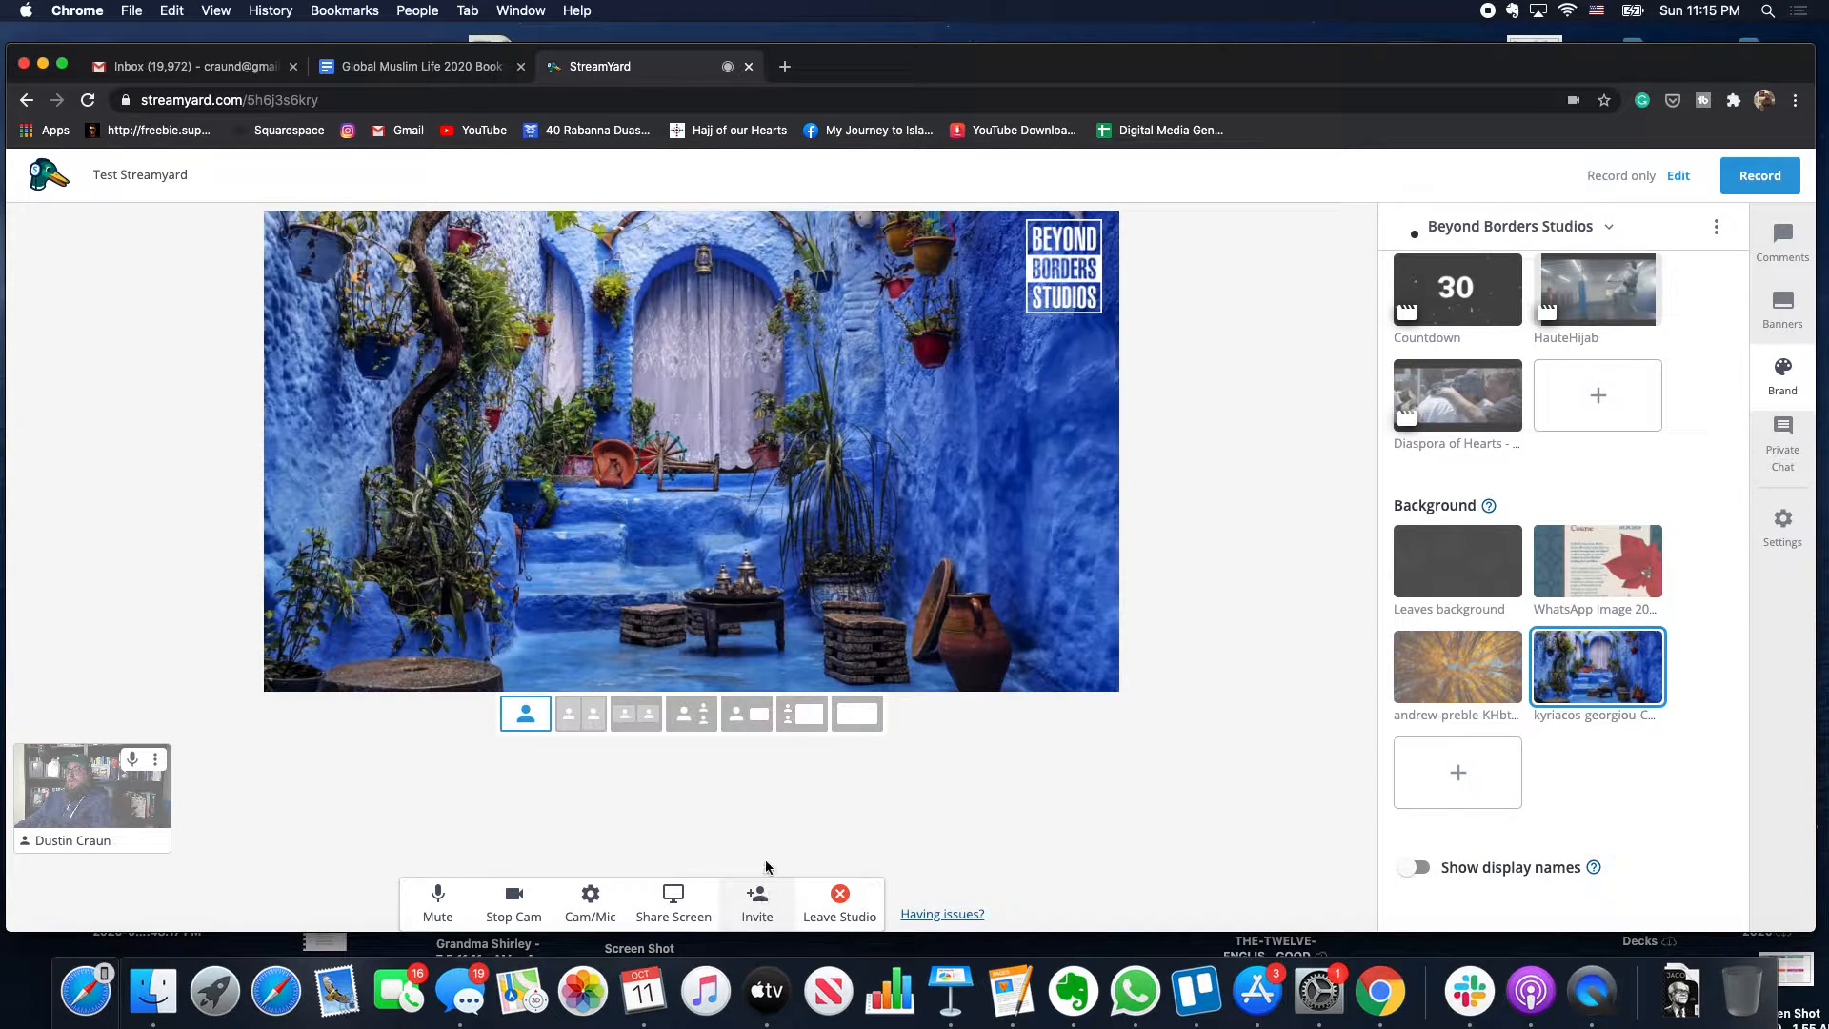
click(762, 914)
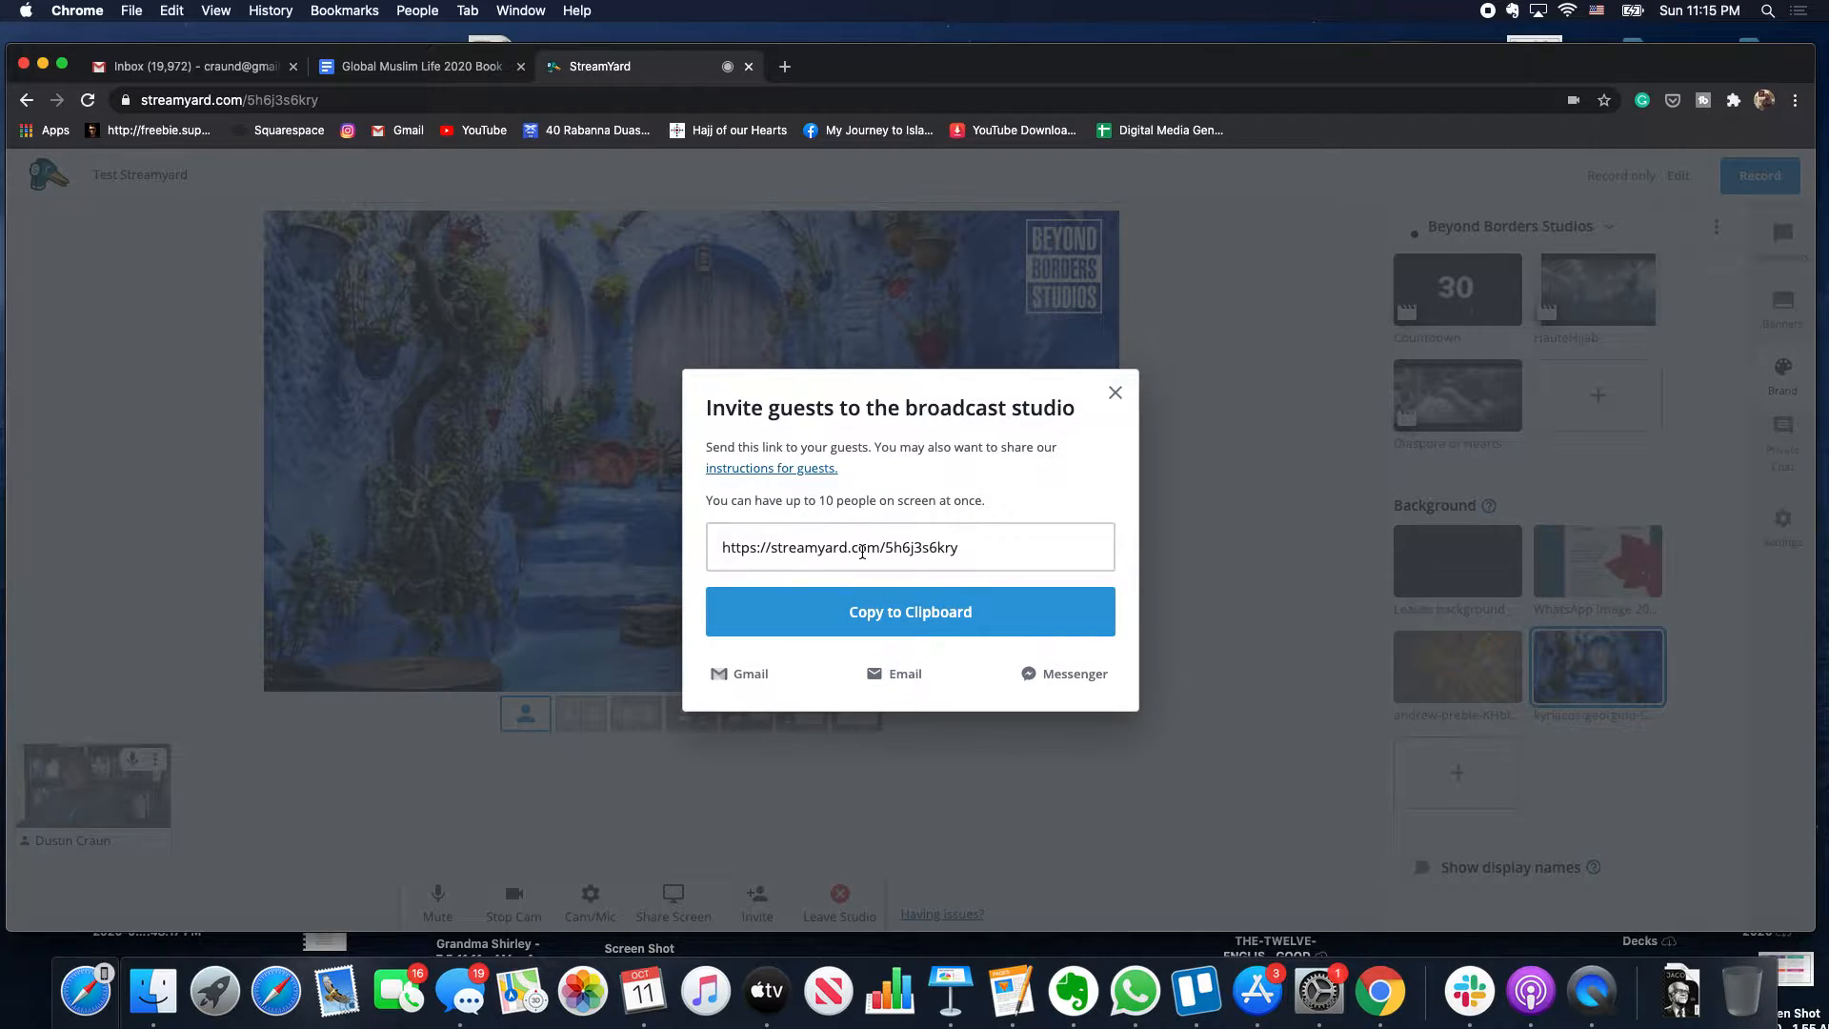
- Go to the Guest instructions help page and scroll through how guests join
click(801, 469)
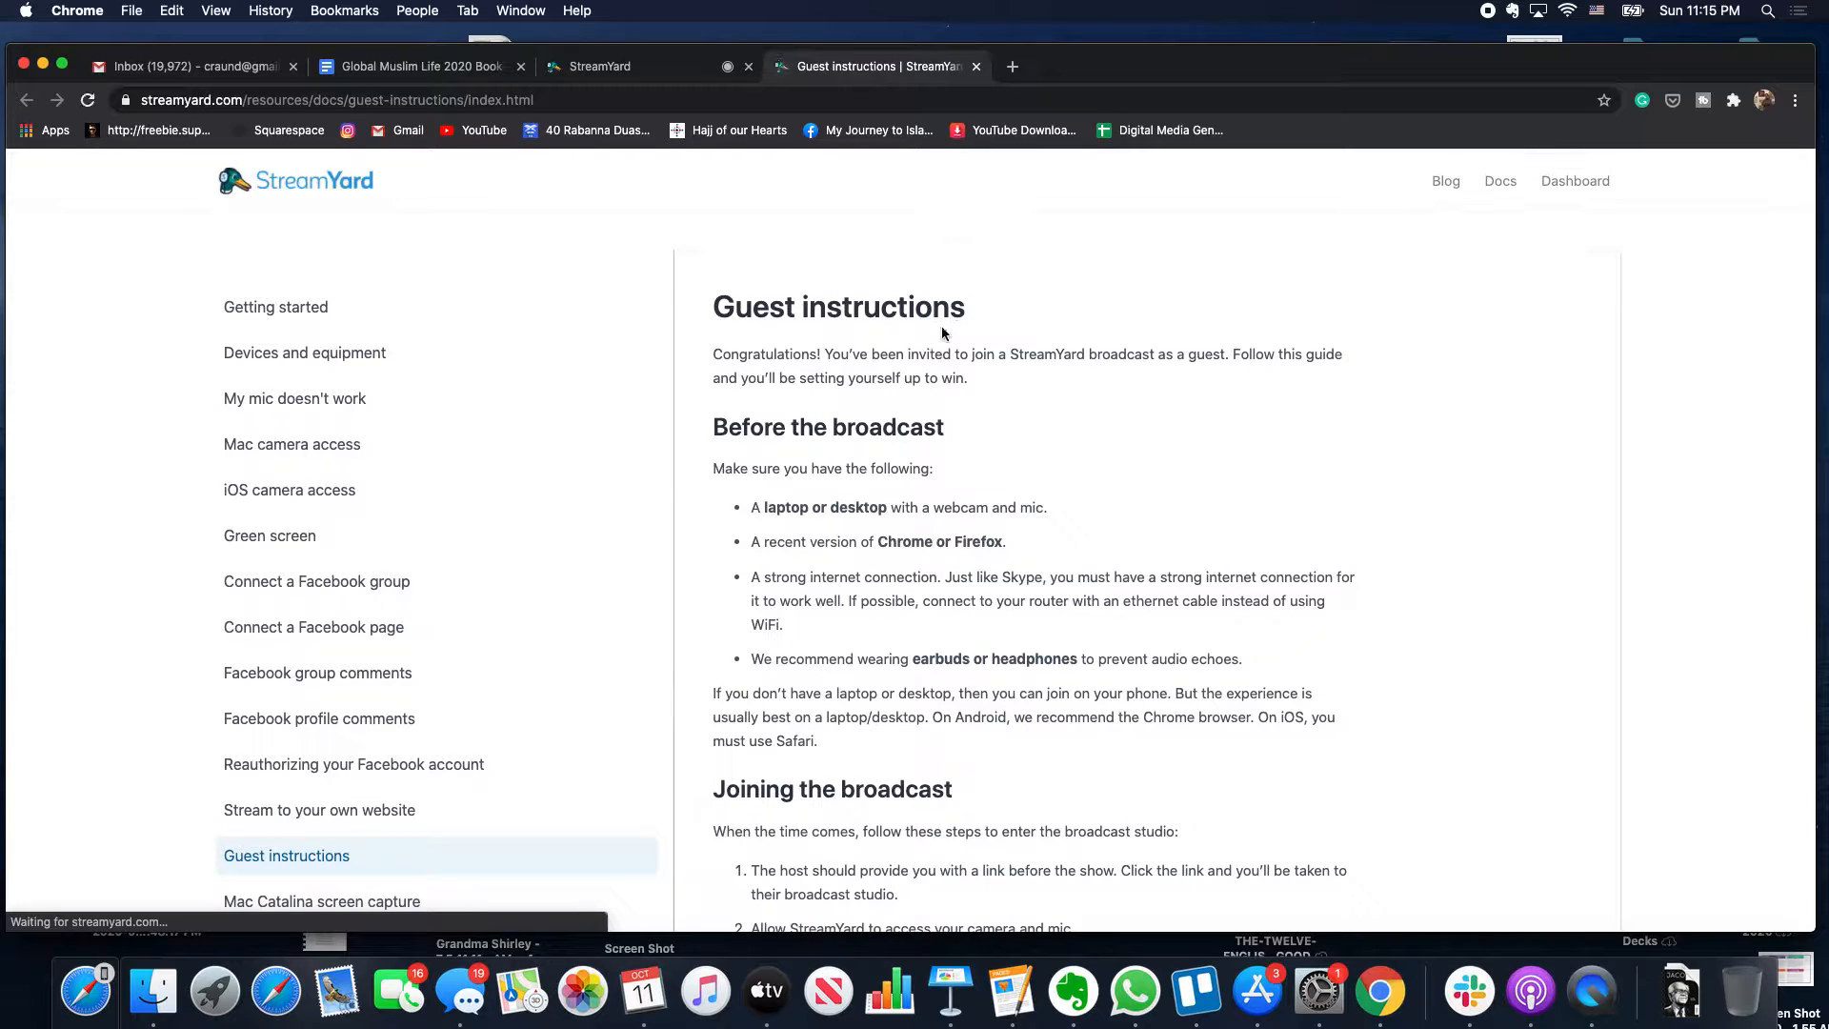
scroll(943, 333, down, 5)
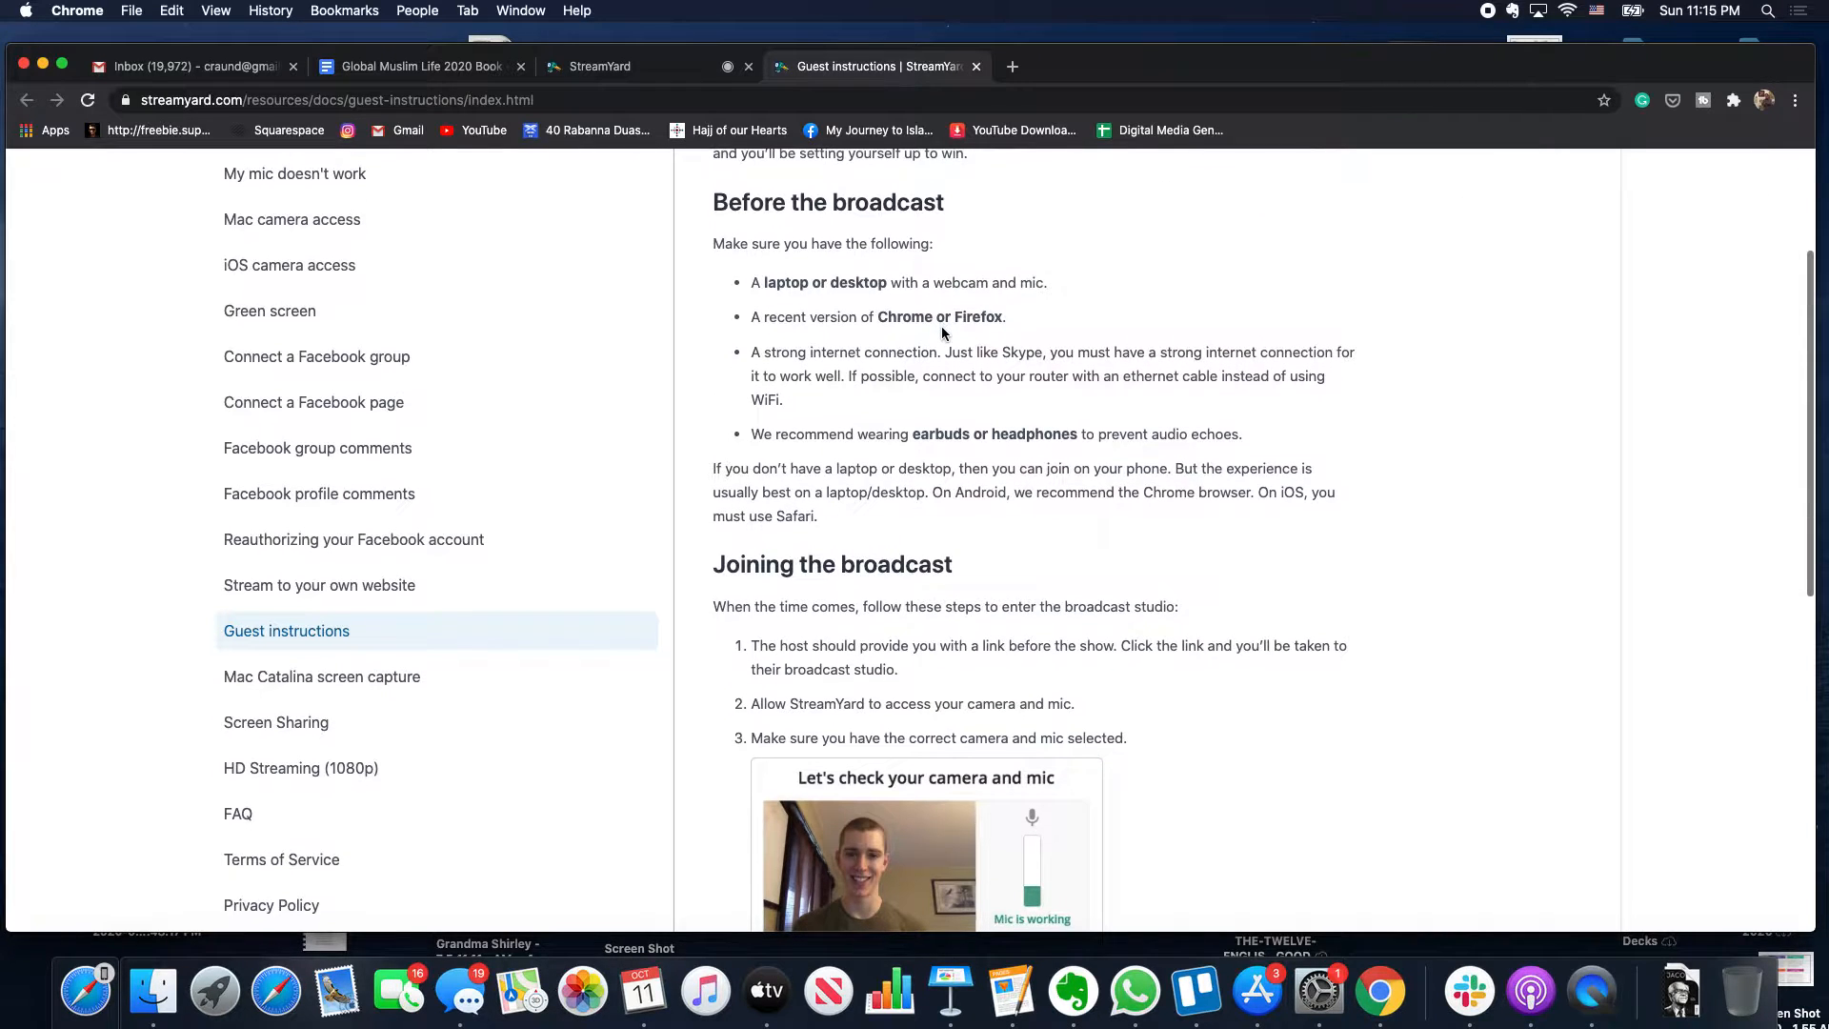
scroll(941, 325, down, 10)
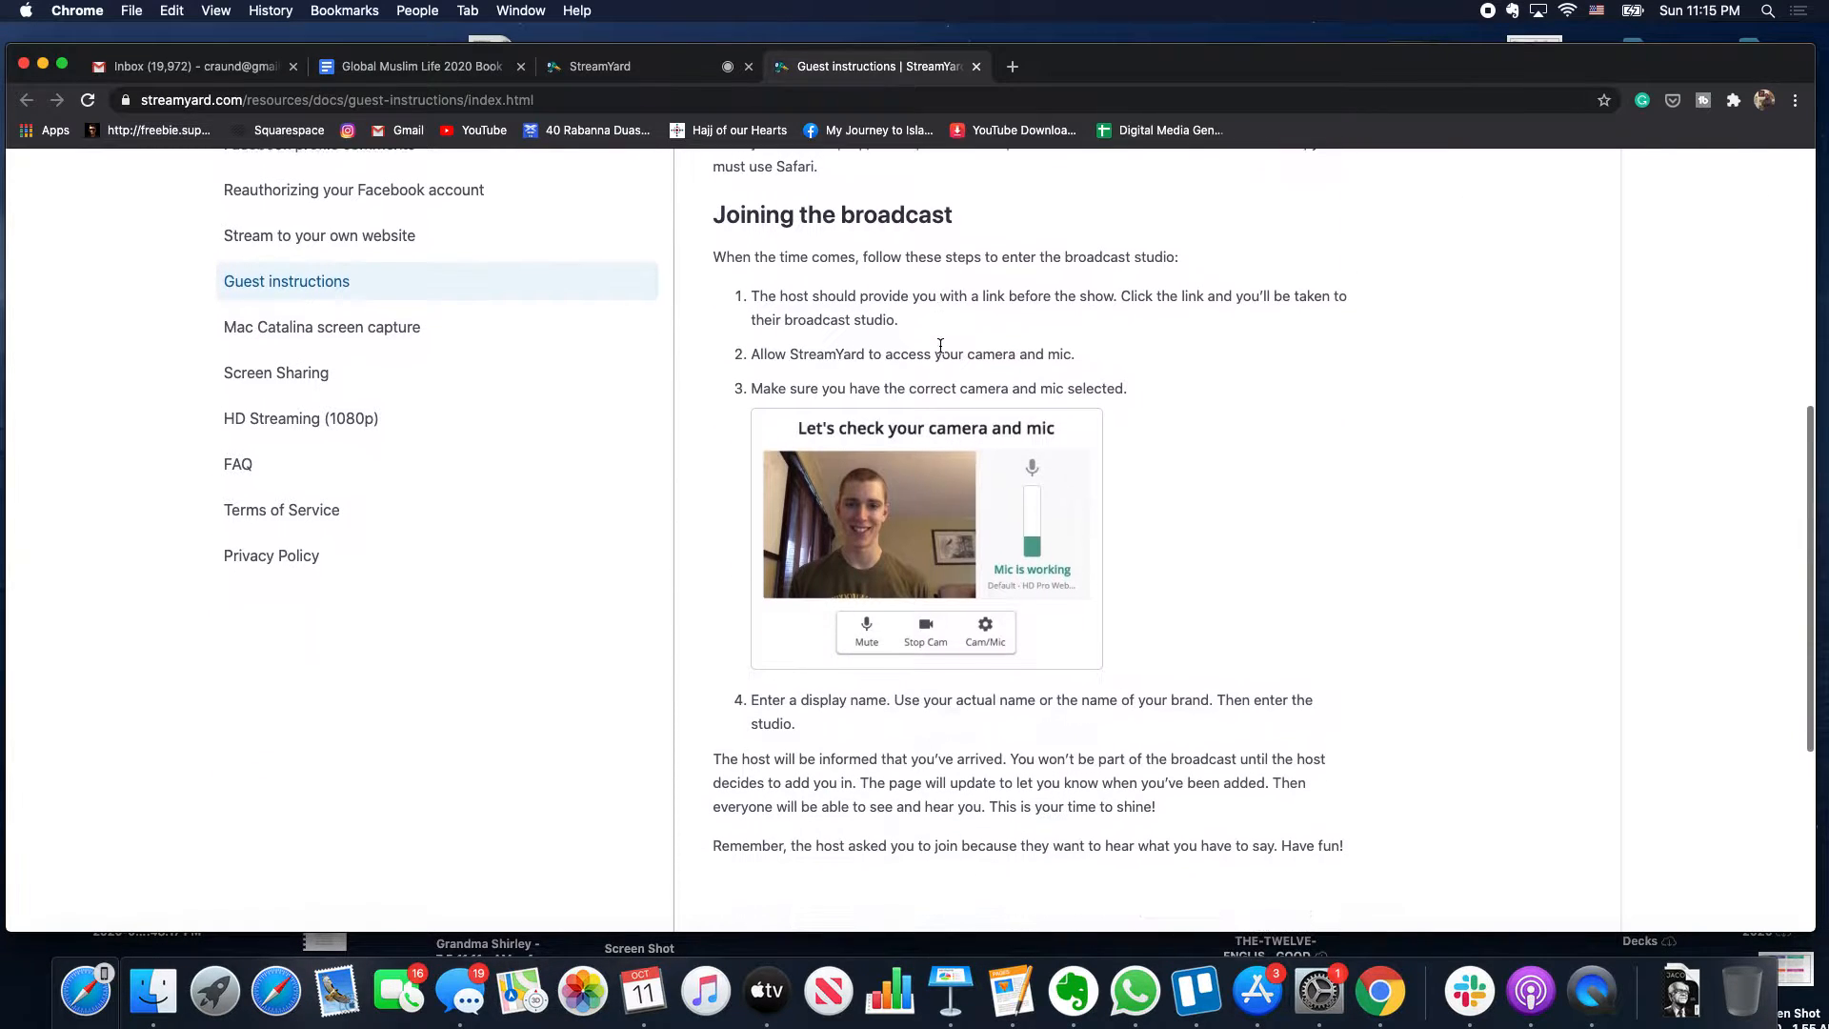
scroll(940, 345, up, 15)
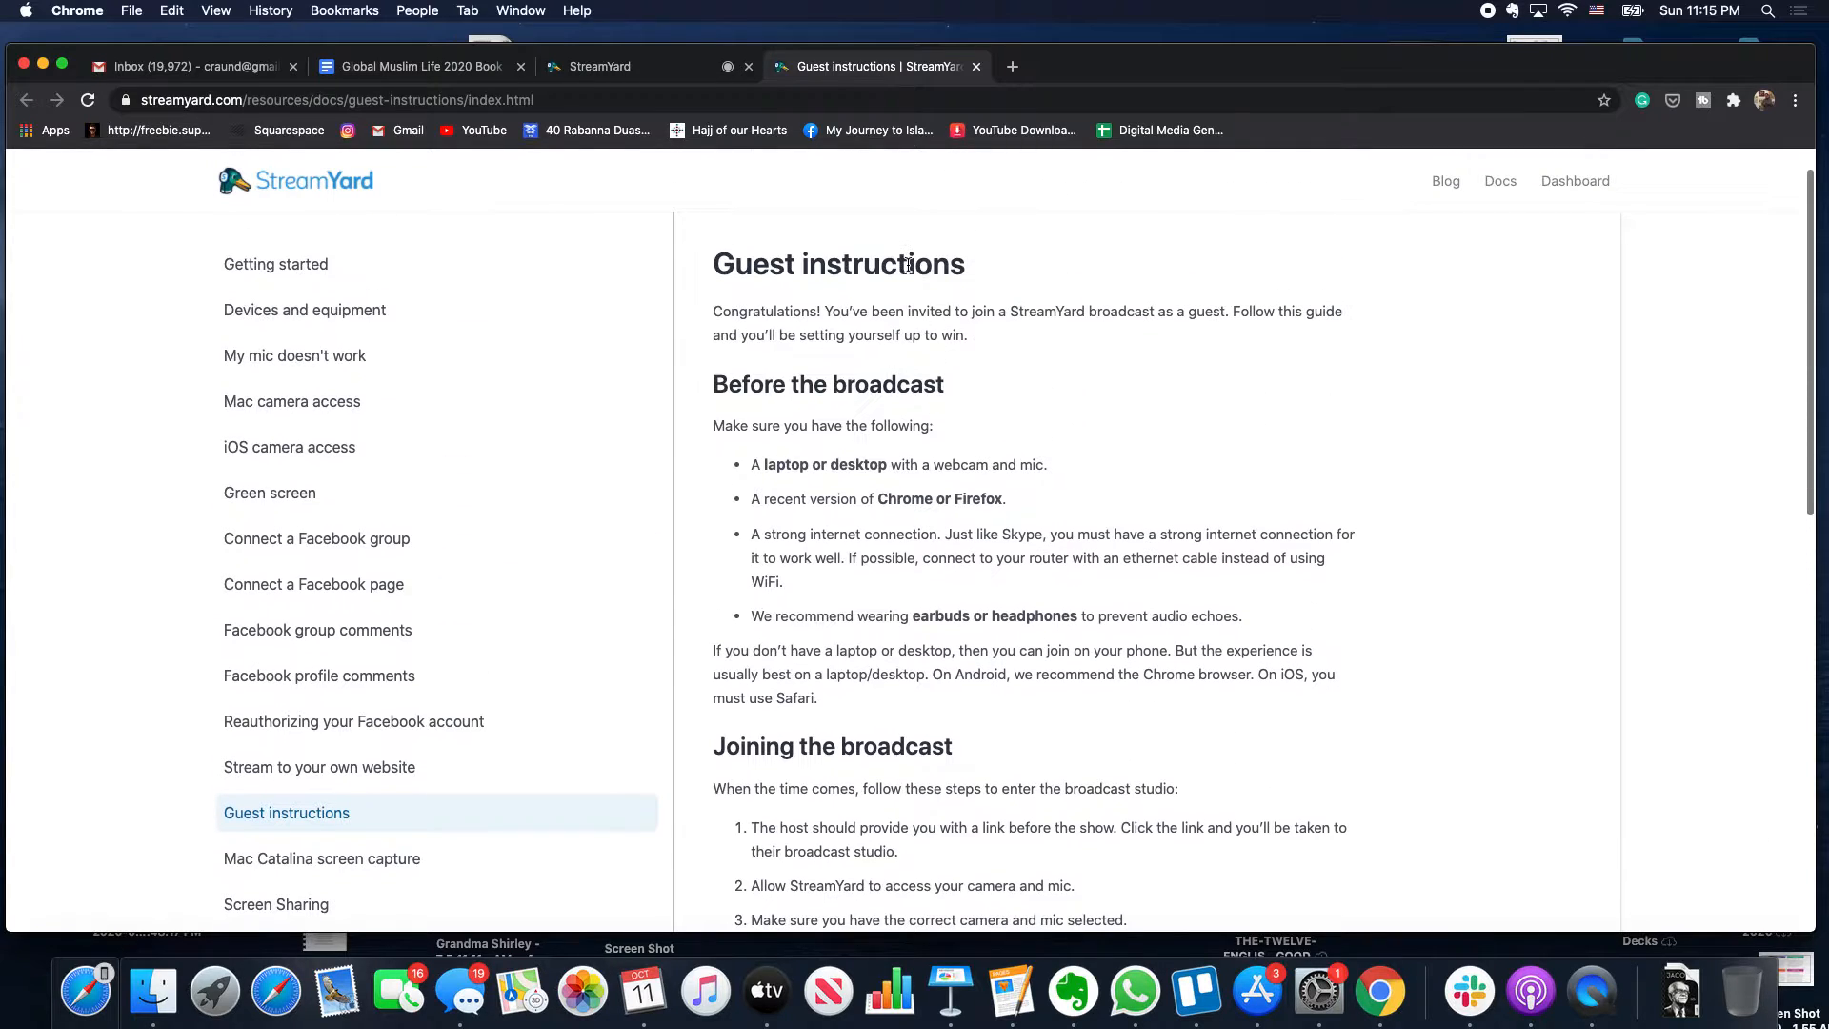
- Back in the studio tab, copy the guest invite URL and close the Invite dialog
click(701, 71)
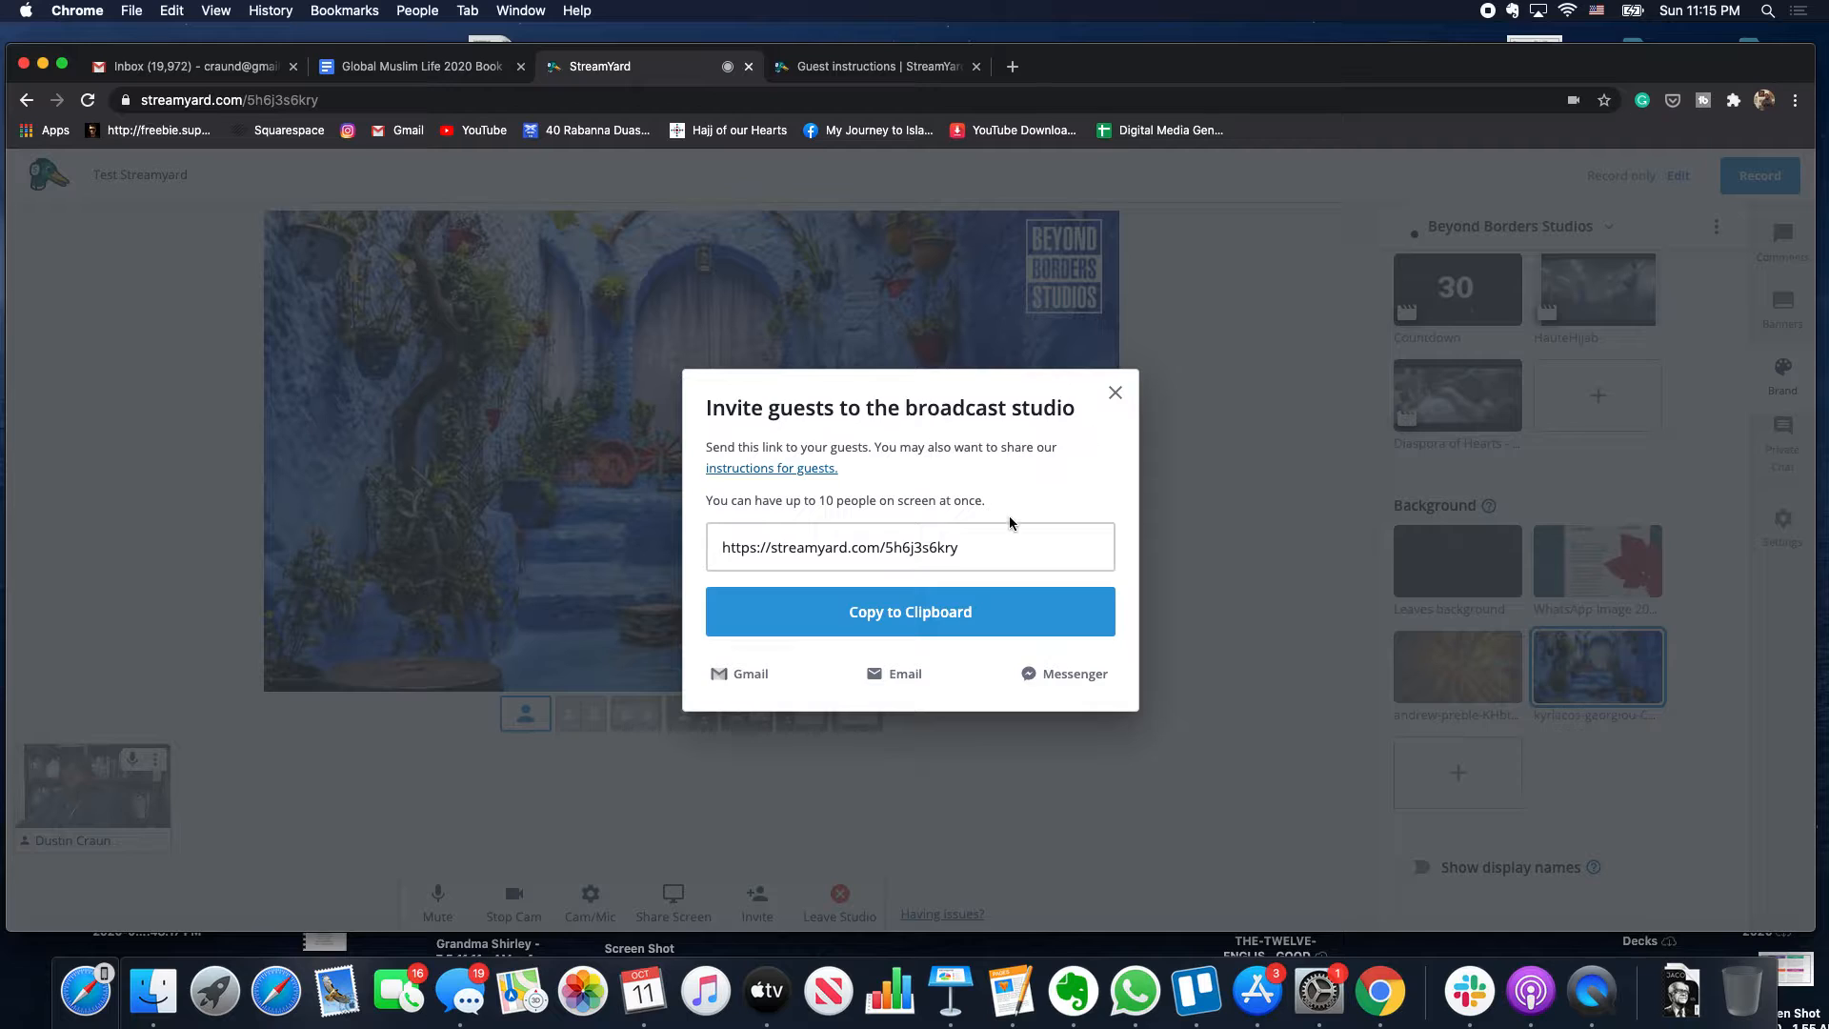
click(963, 547)
key(super+c)
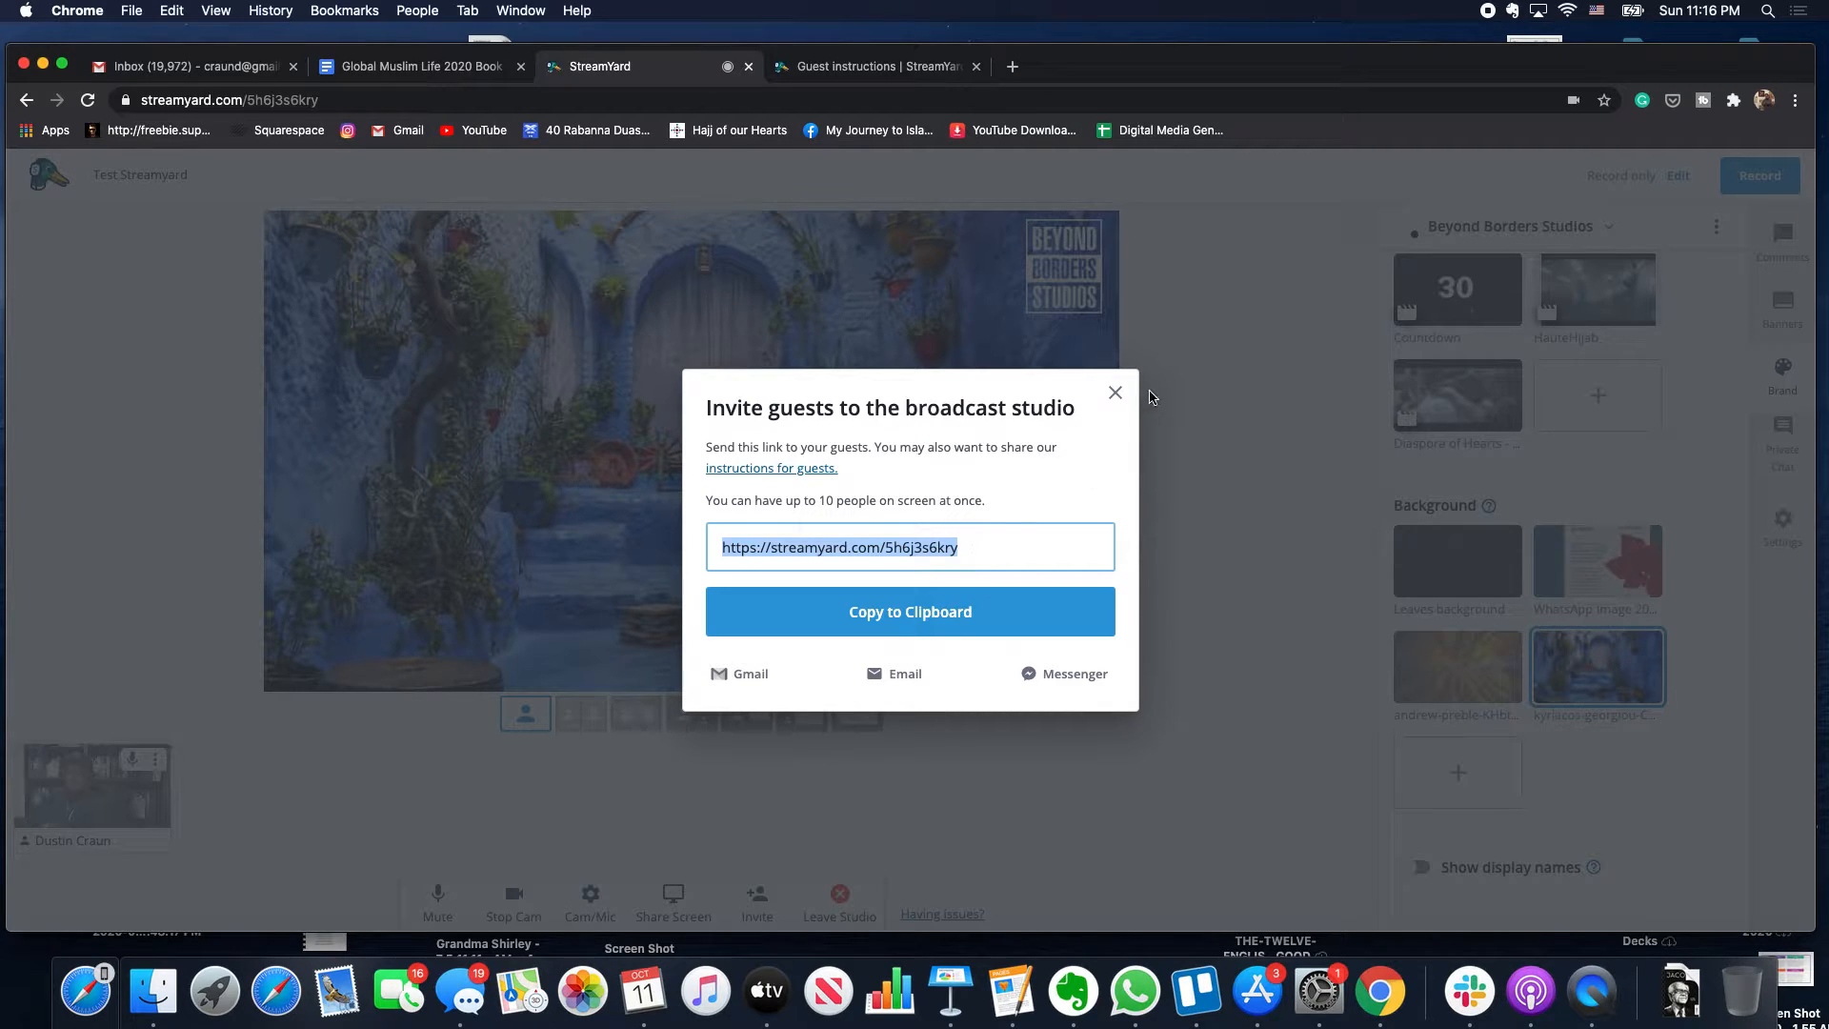
click(1115, 393)
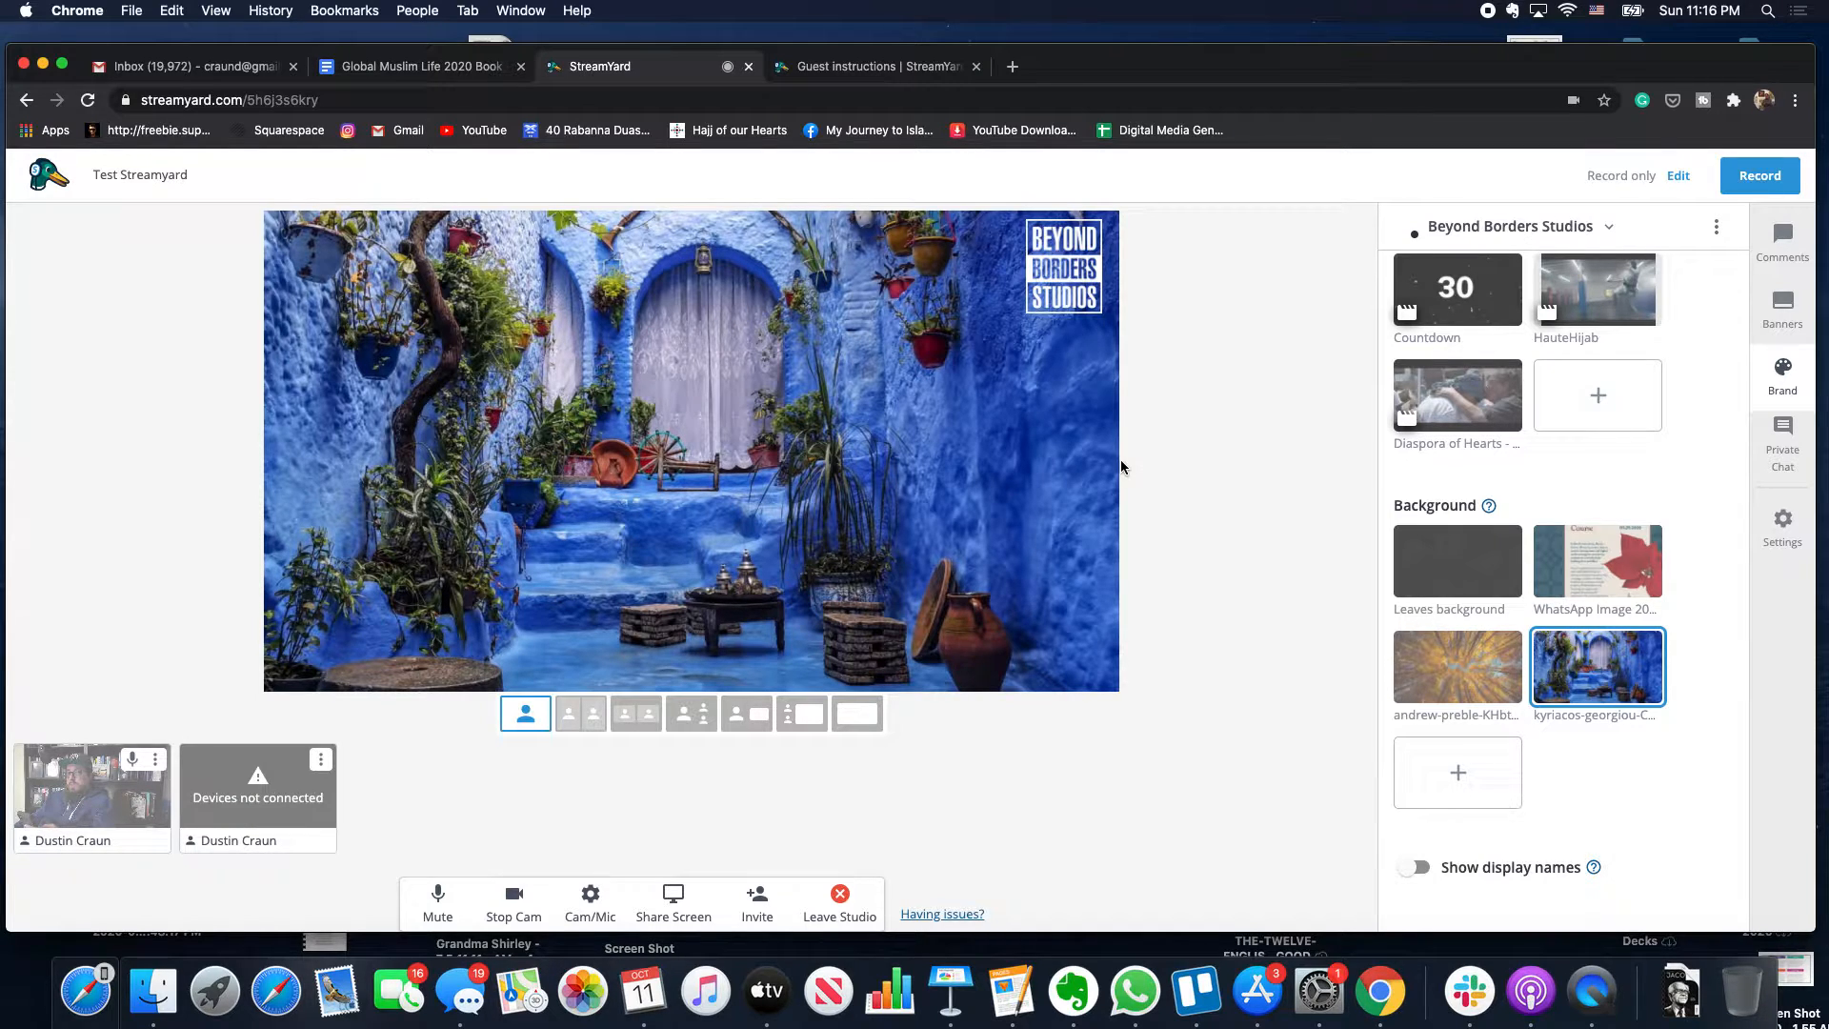
- Expand the brand name dropdown at the top of the Brand panel
mouse_move(291, 791)
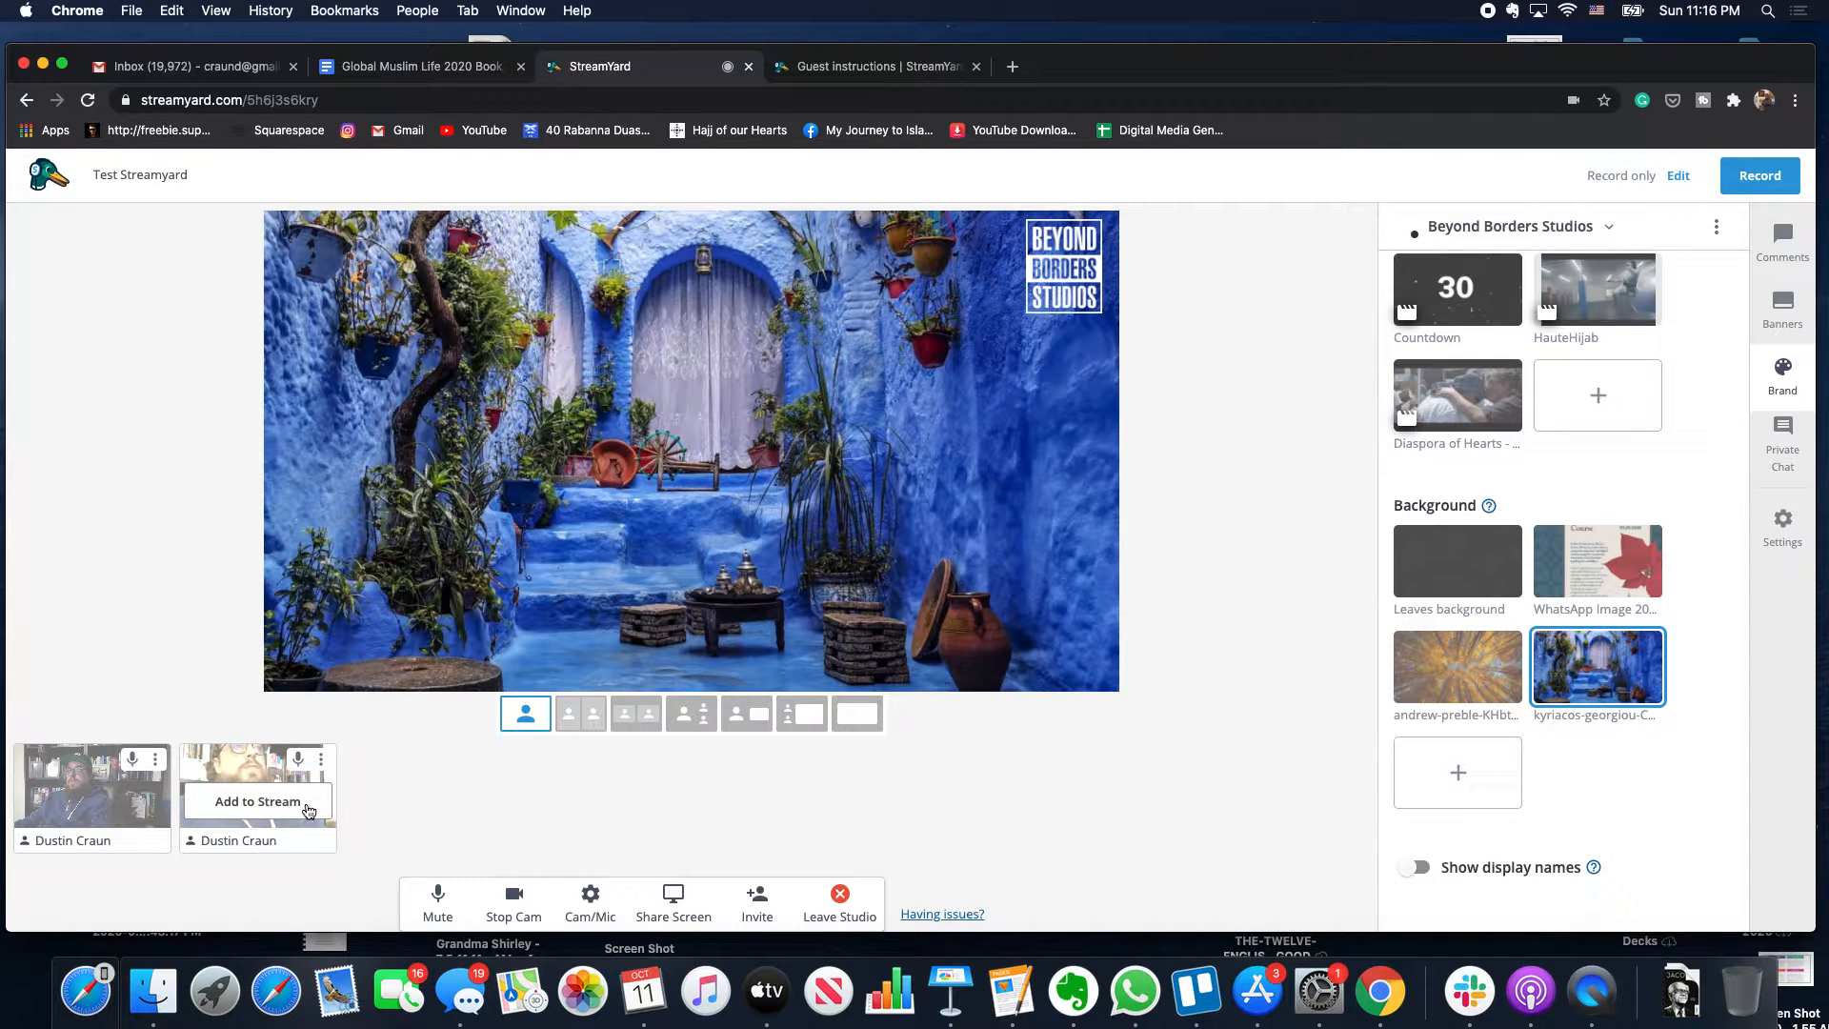
click(1567, 234)
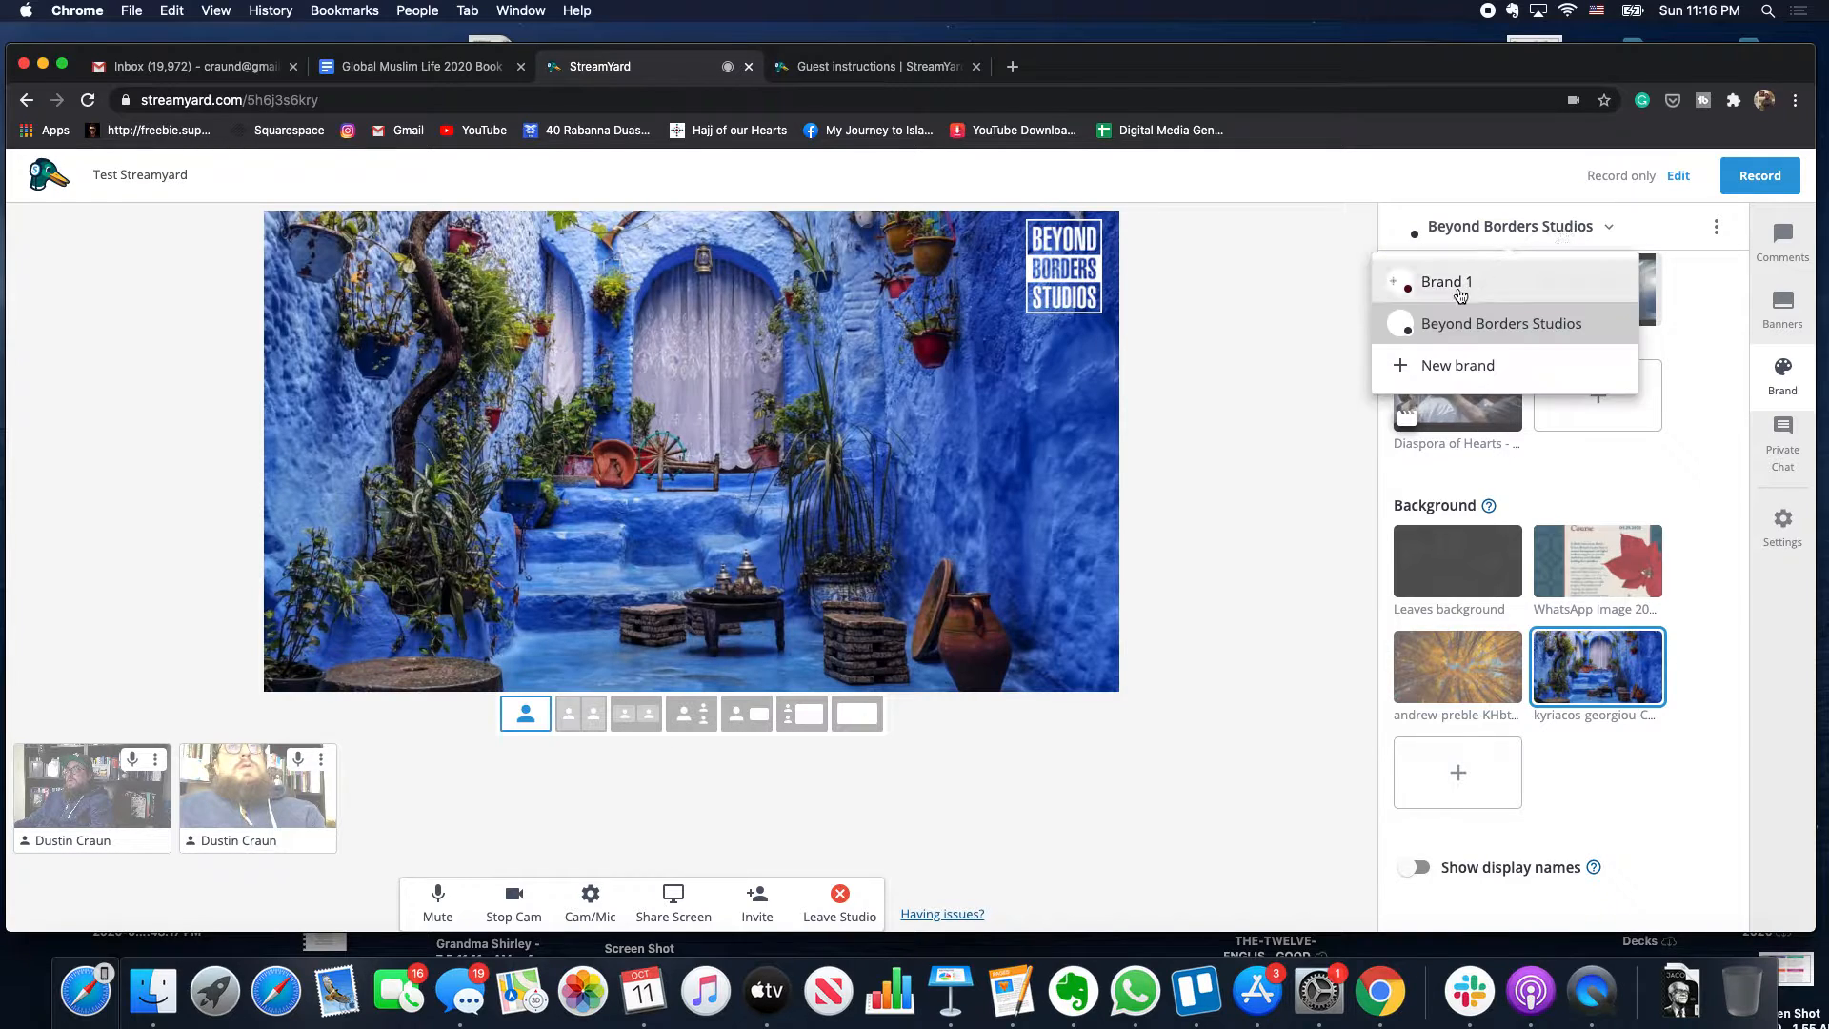
- Switch to Brand 1 and toggle the festival banner background off and back on
click(1457, 297)
scroll(1481, 635, down, 5)
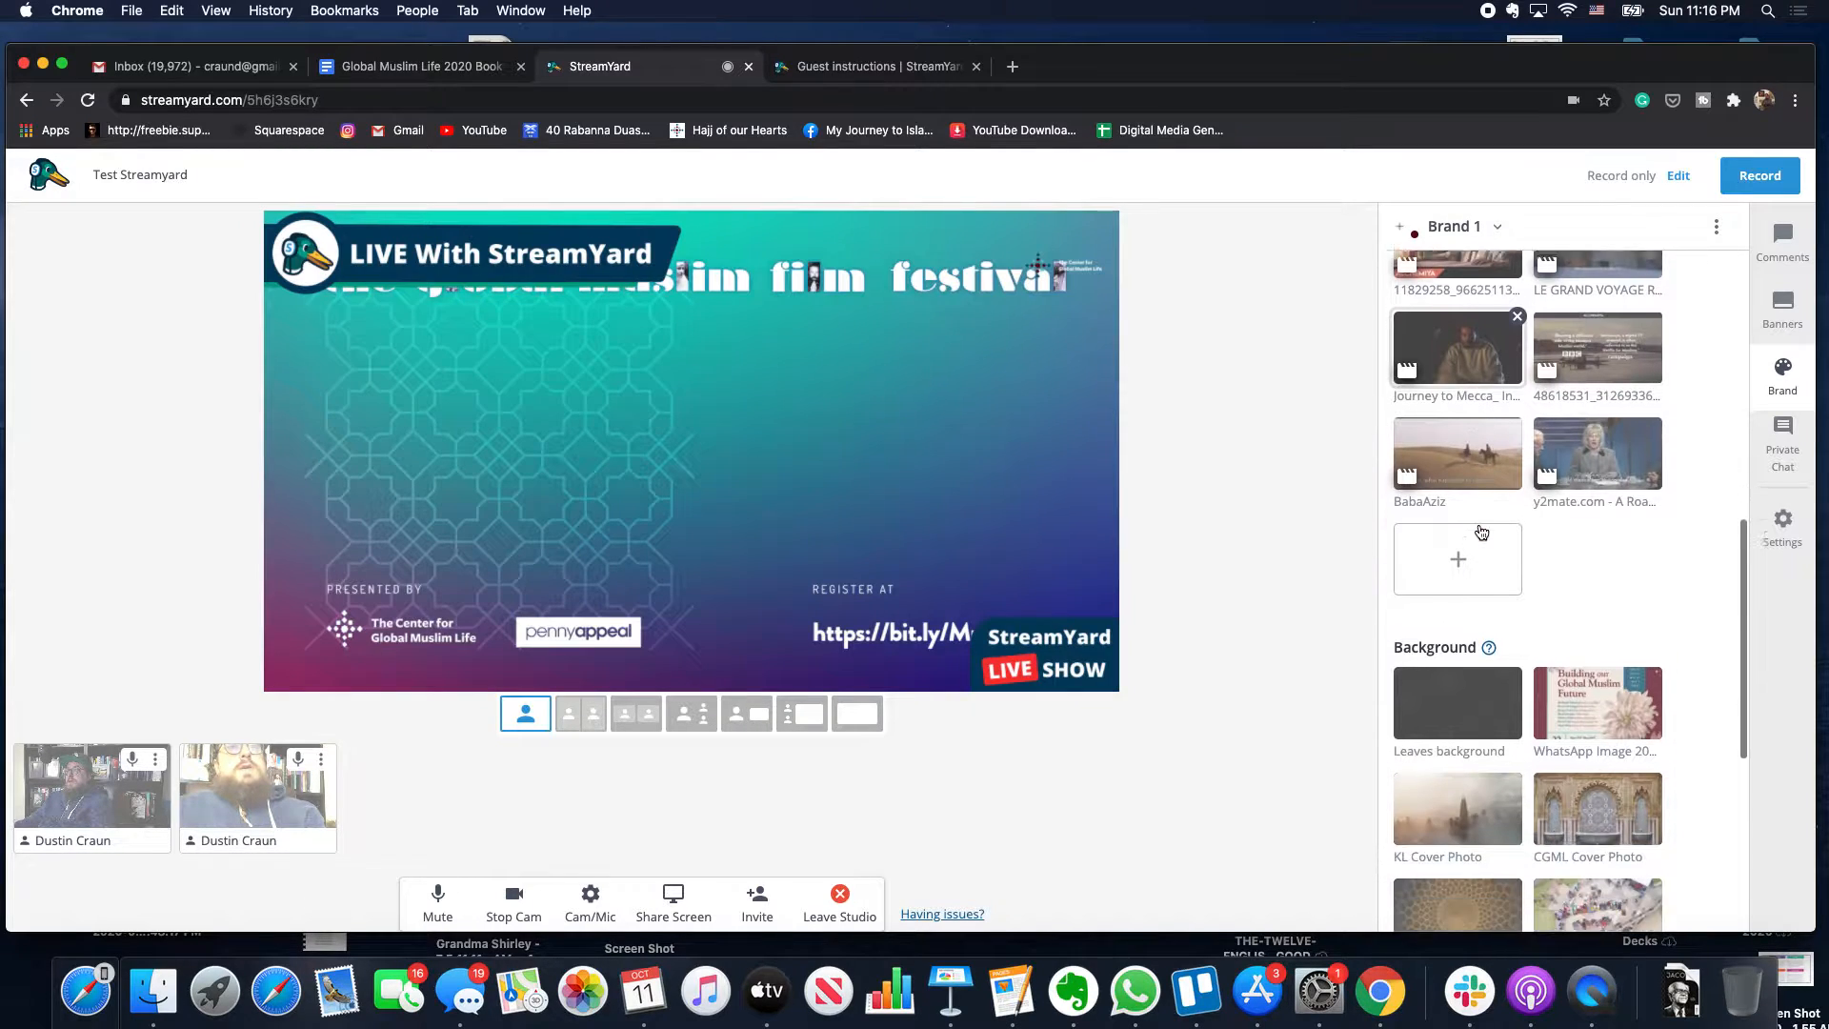
scroll(1481, 636, down, 3)
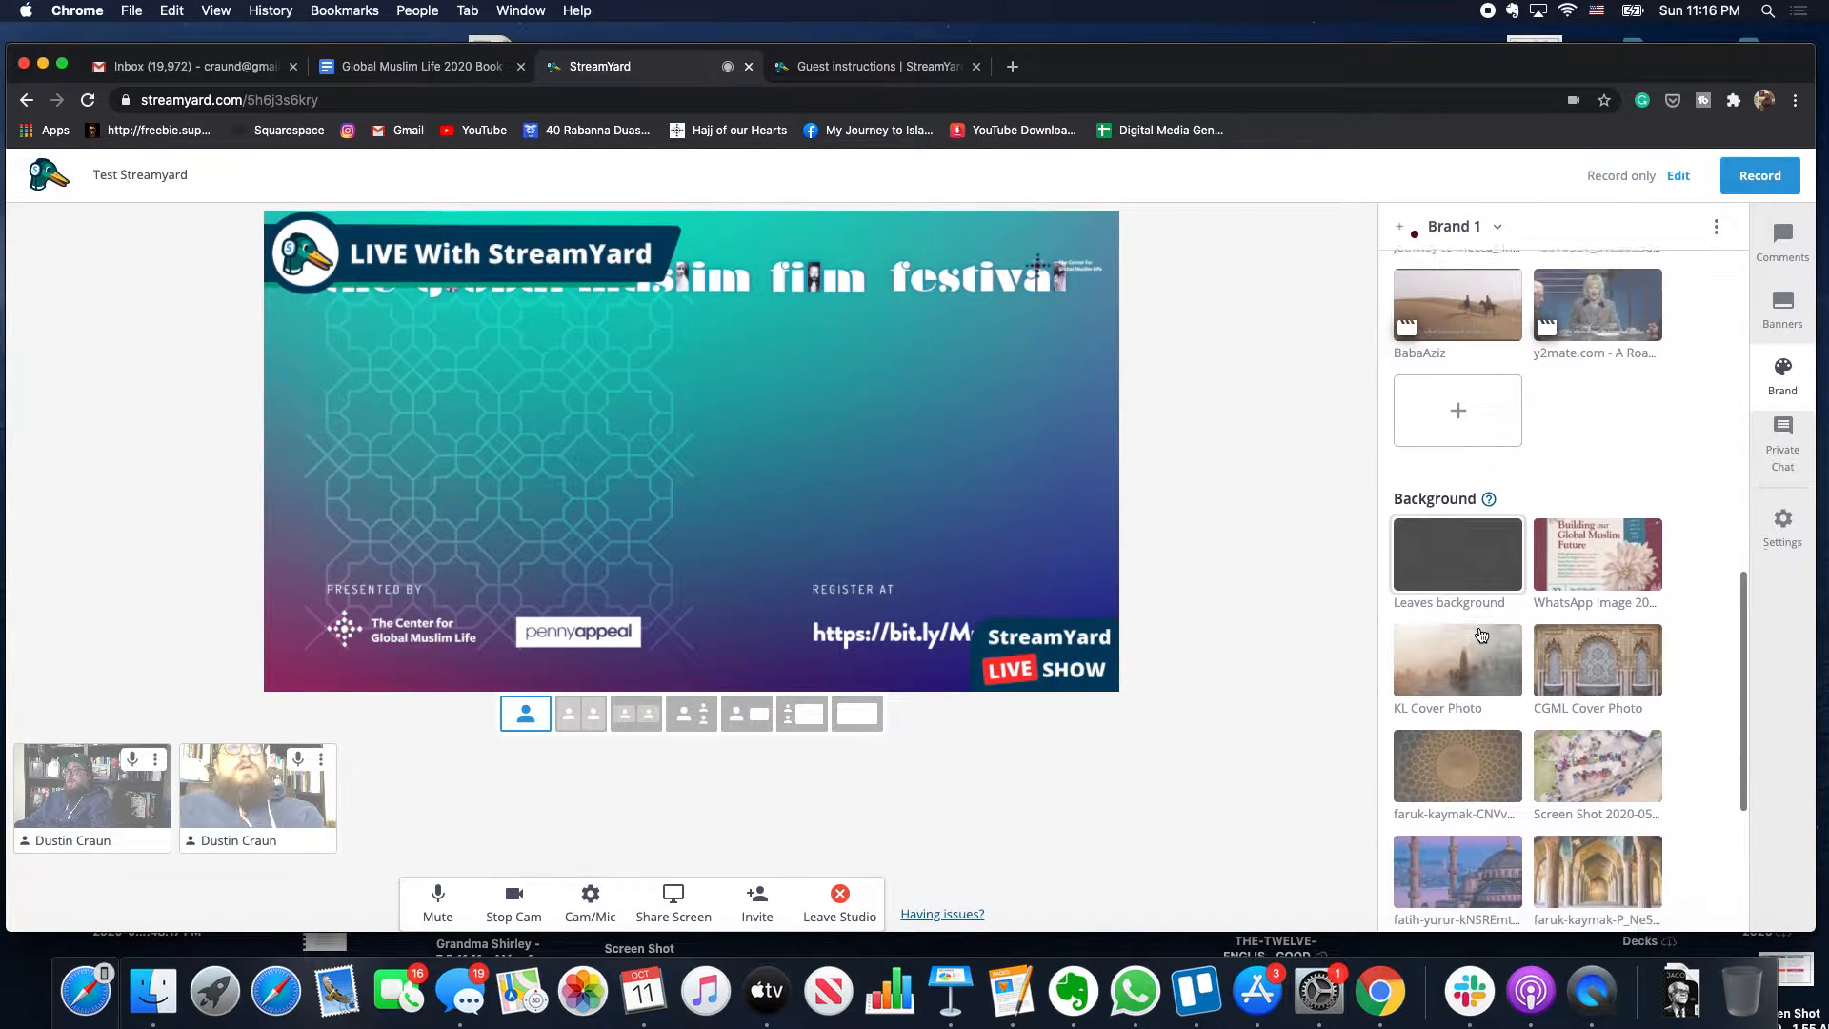
scroll(1481, 635, down, 4)
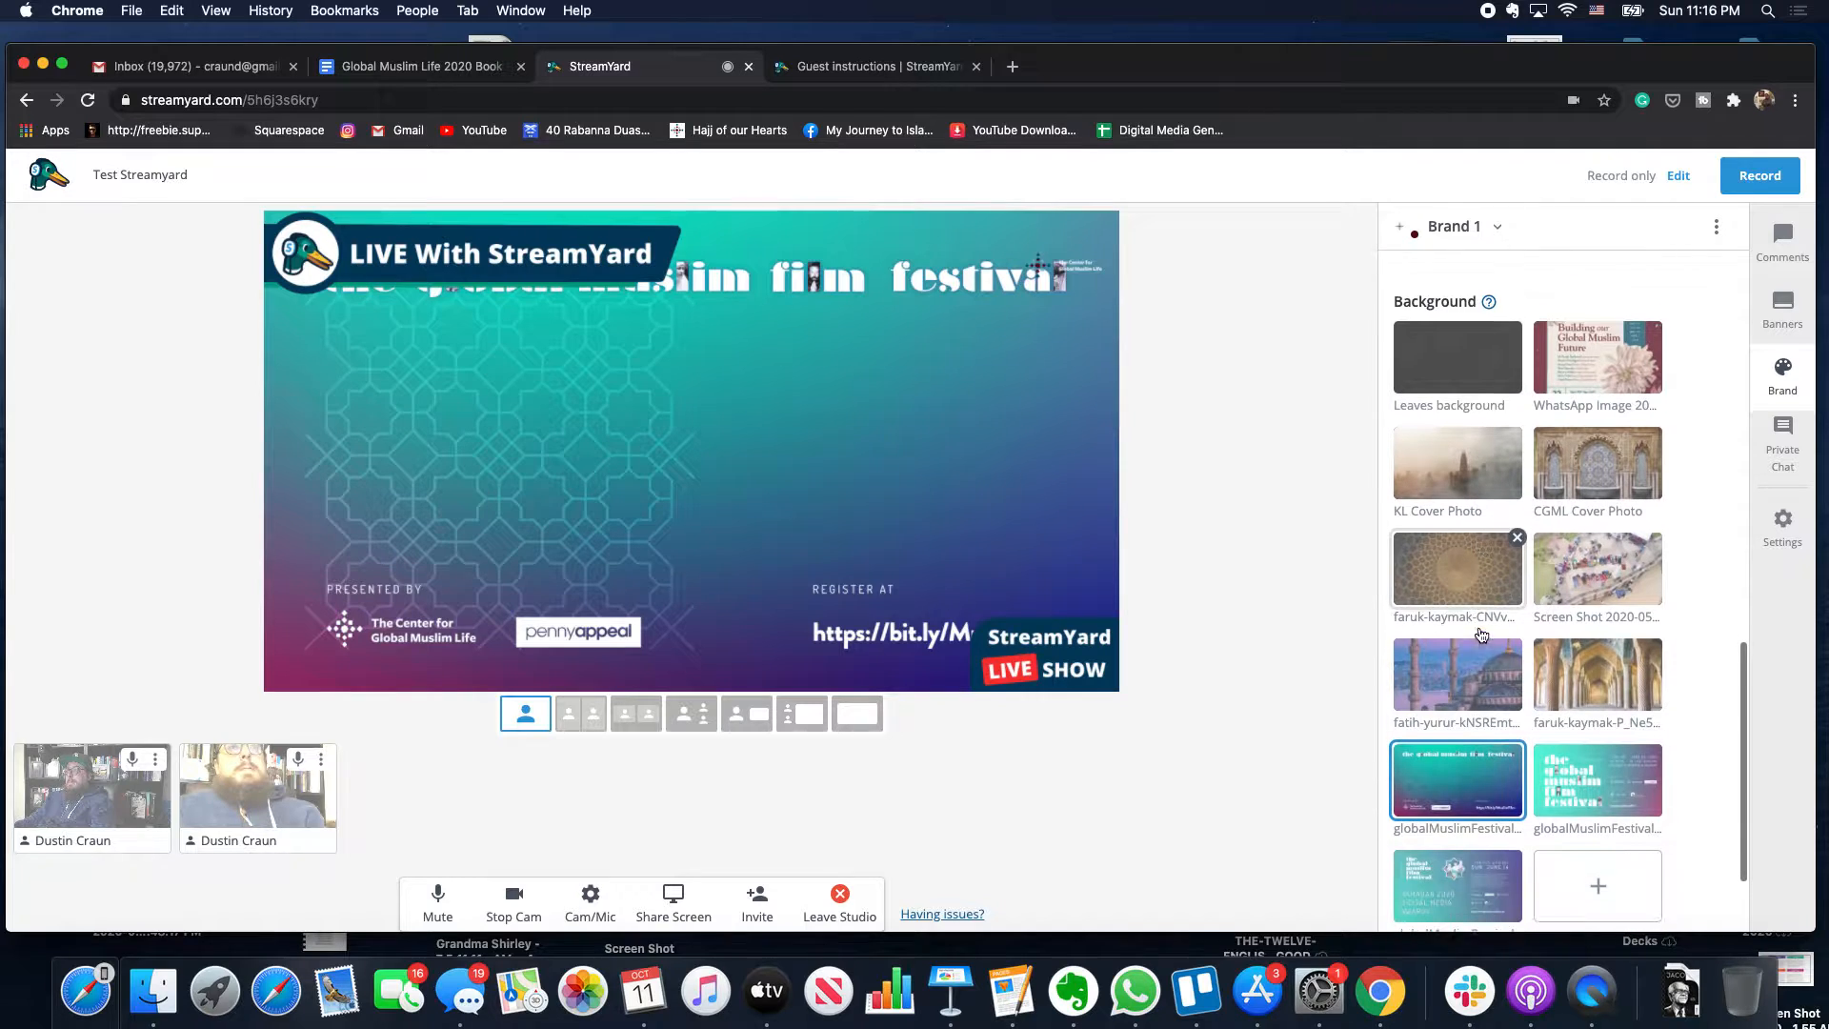
click(1462, 762)
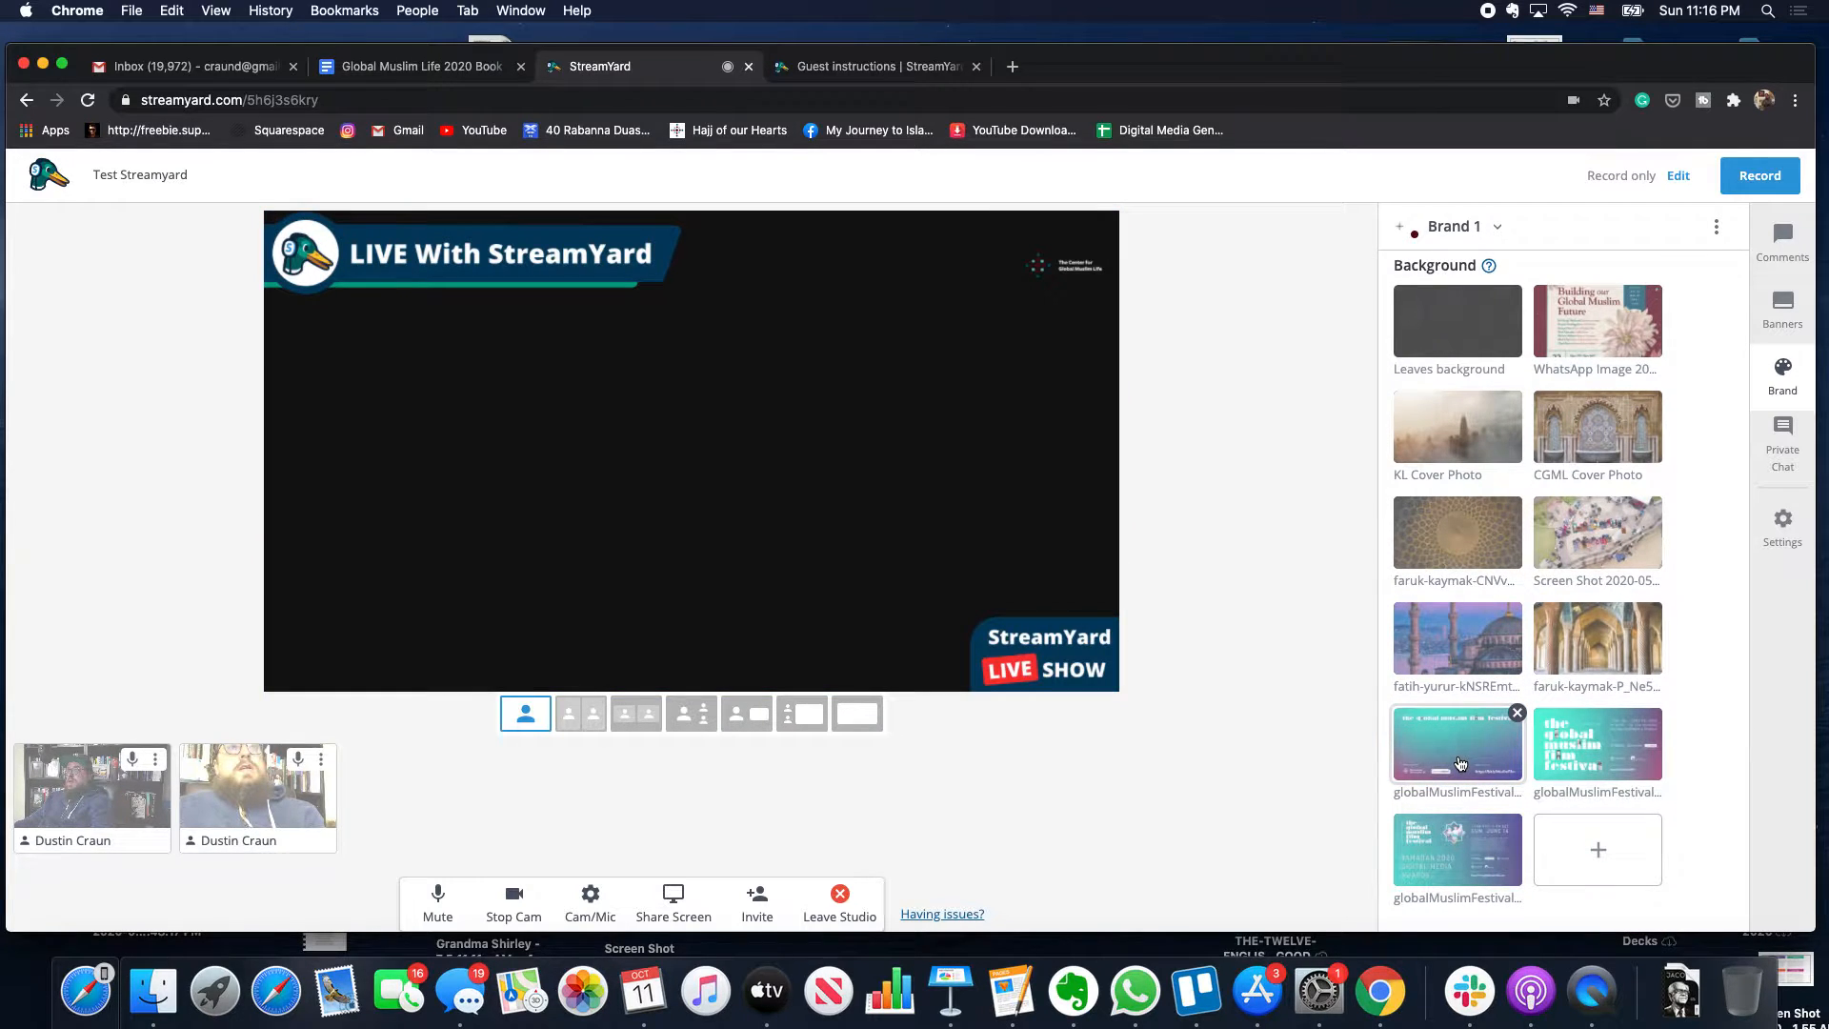
click(1461, 762)
scroll(1476, 667, up, 20)
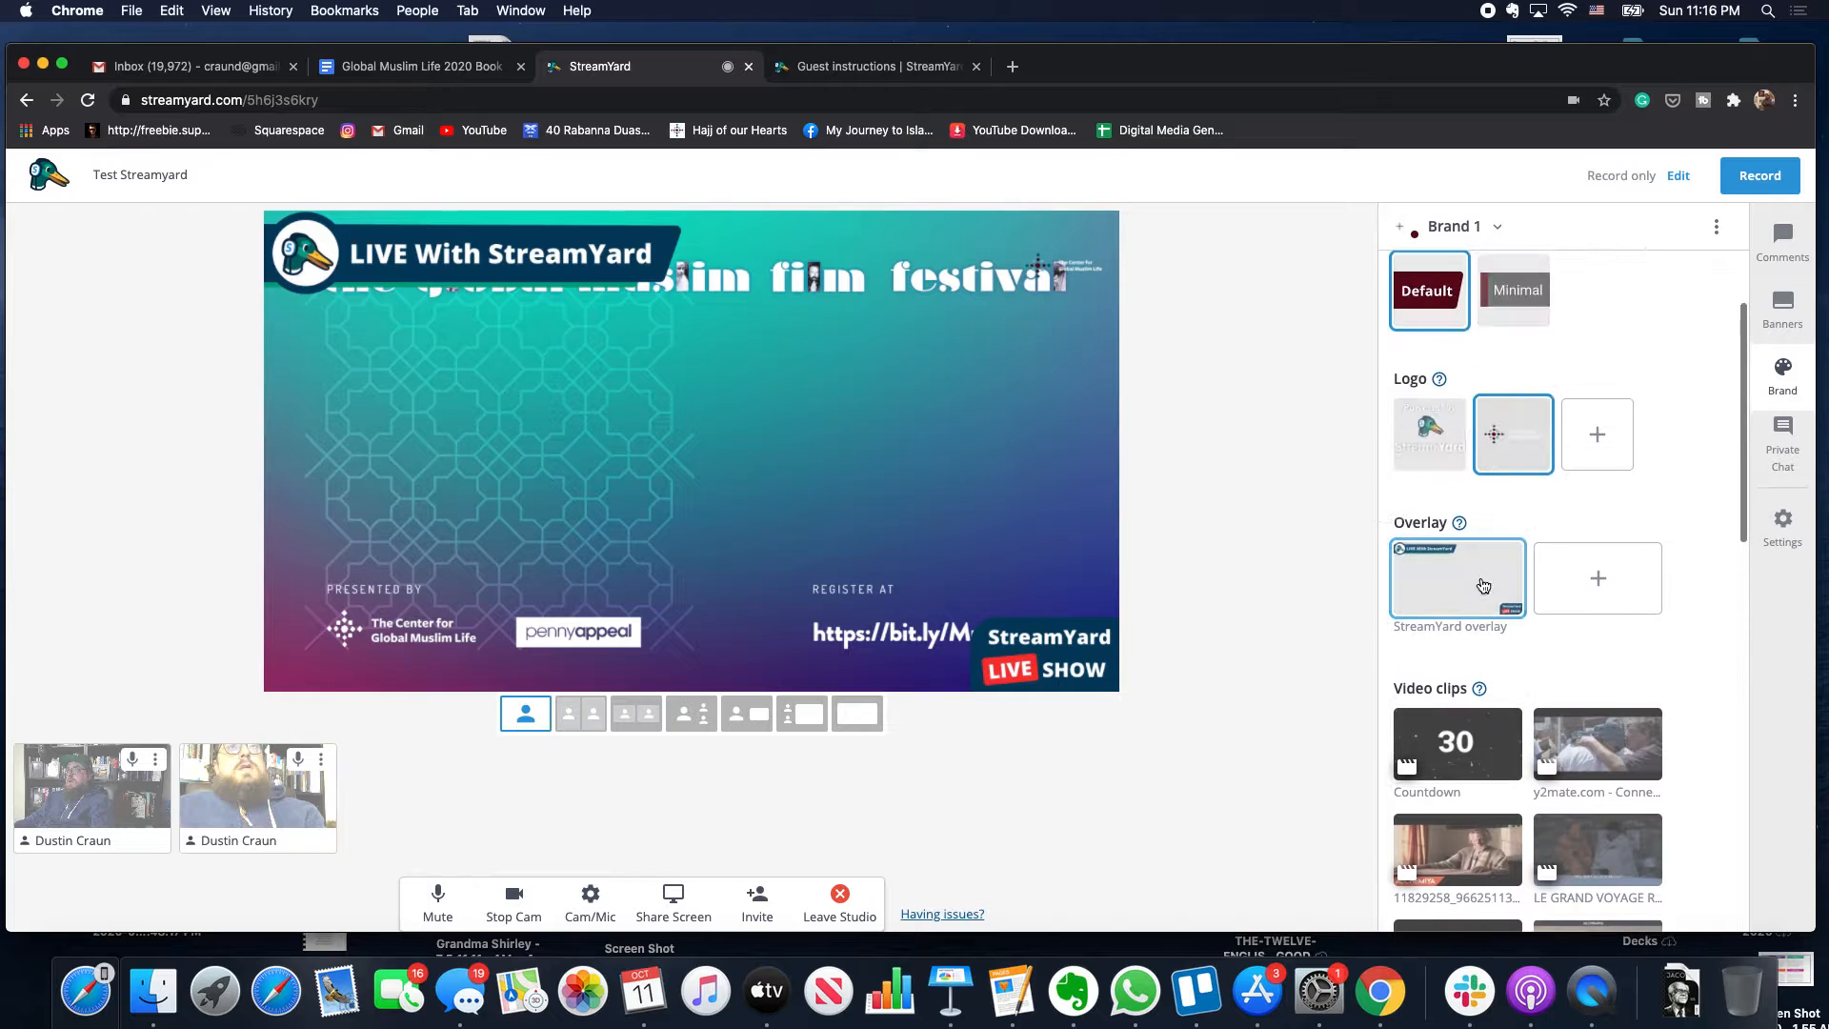
- Remove the StreamYard overlay and set the full globalMuslimFestival poster as background
click(1469, 596)
scroll(1469, 596, down, 12)
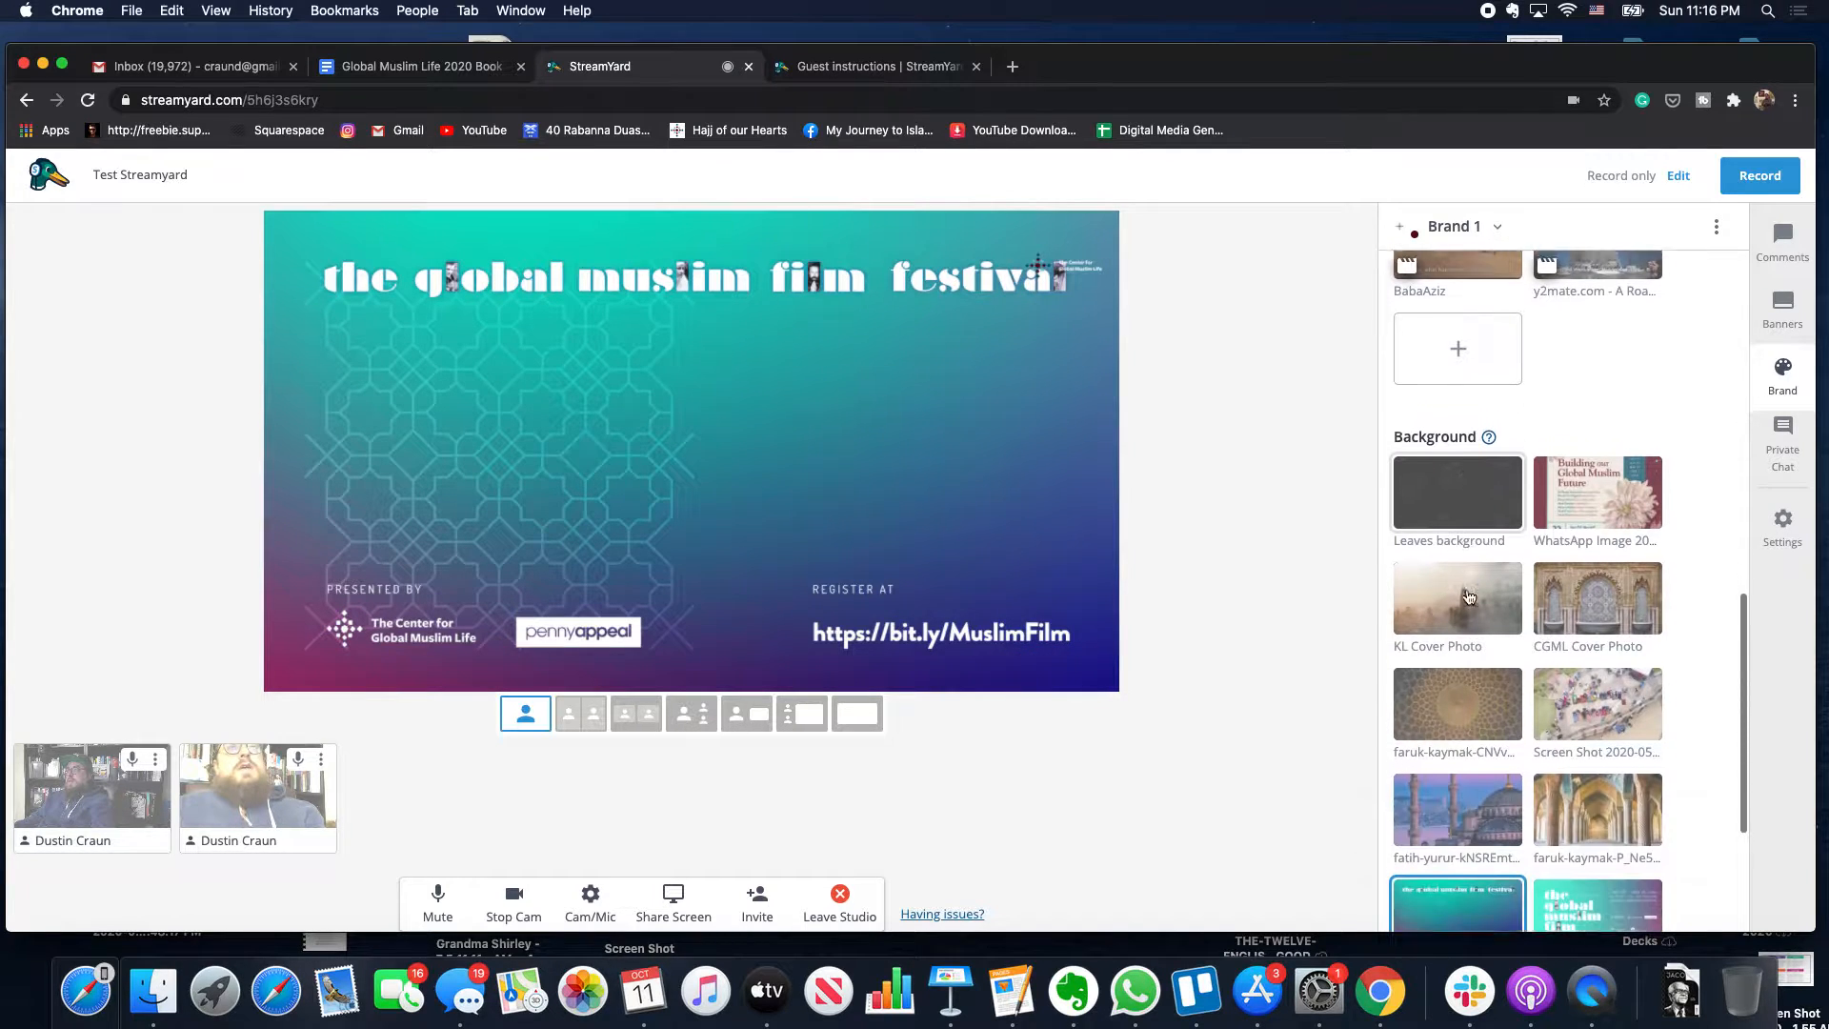
scroll(1469, 596, down, 2)
click(1583, 726)
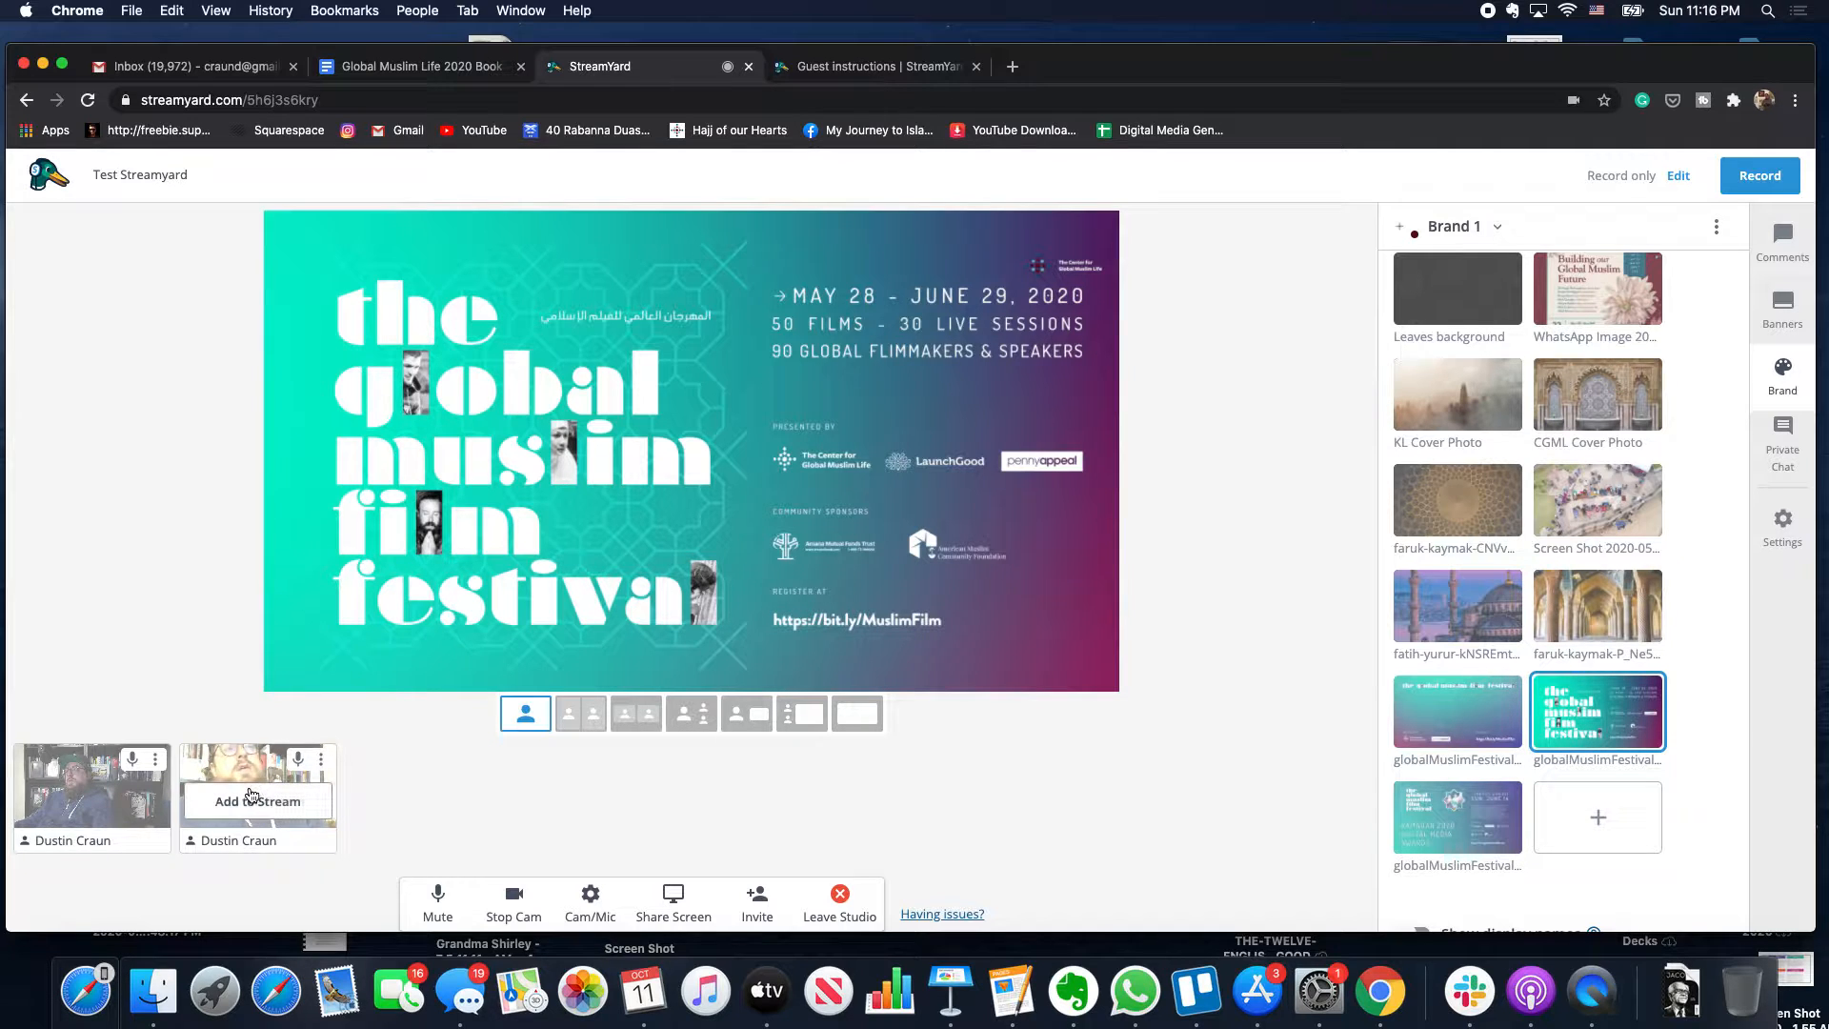
- Add both cameras to stage in the boxed layout over the festival title banner background
click(251, 800)
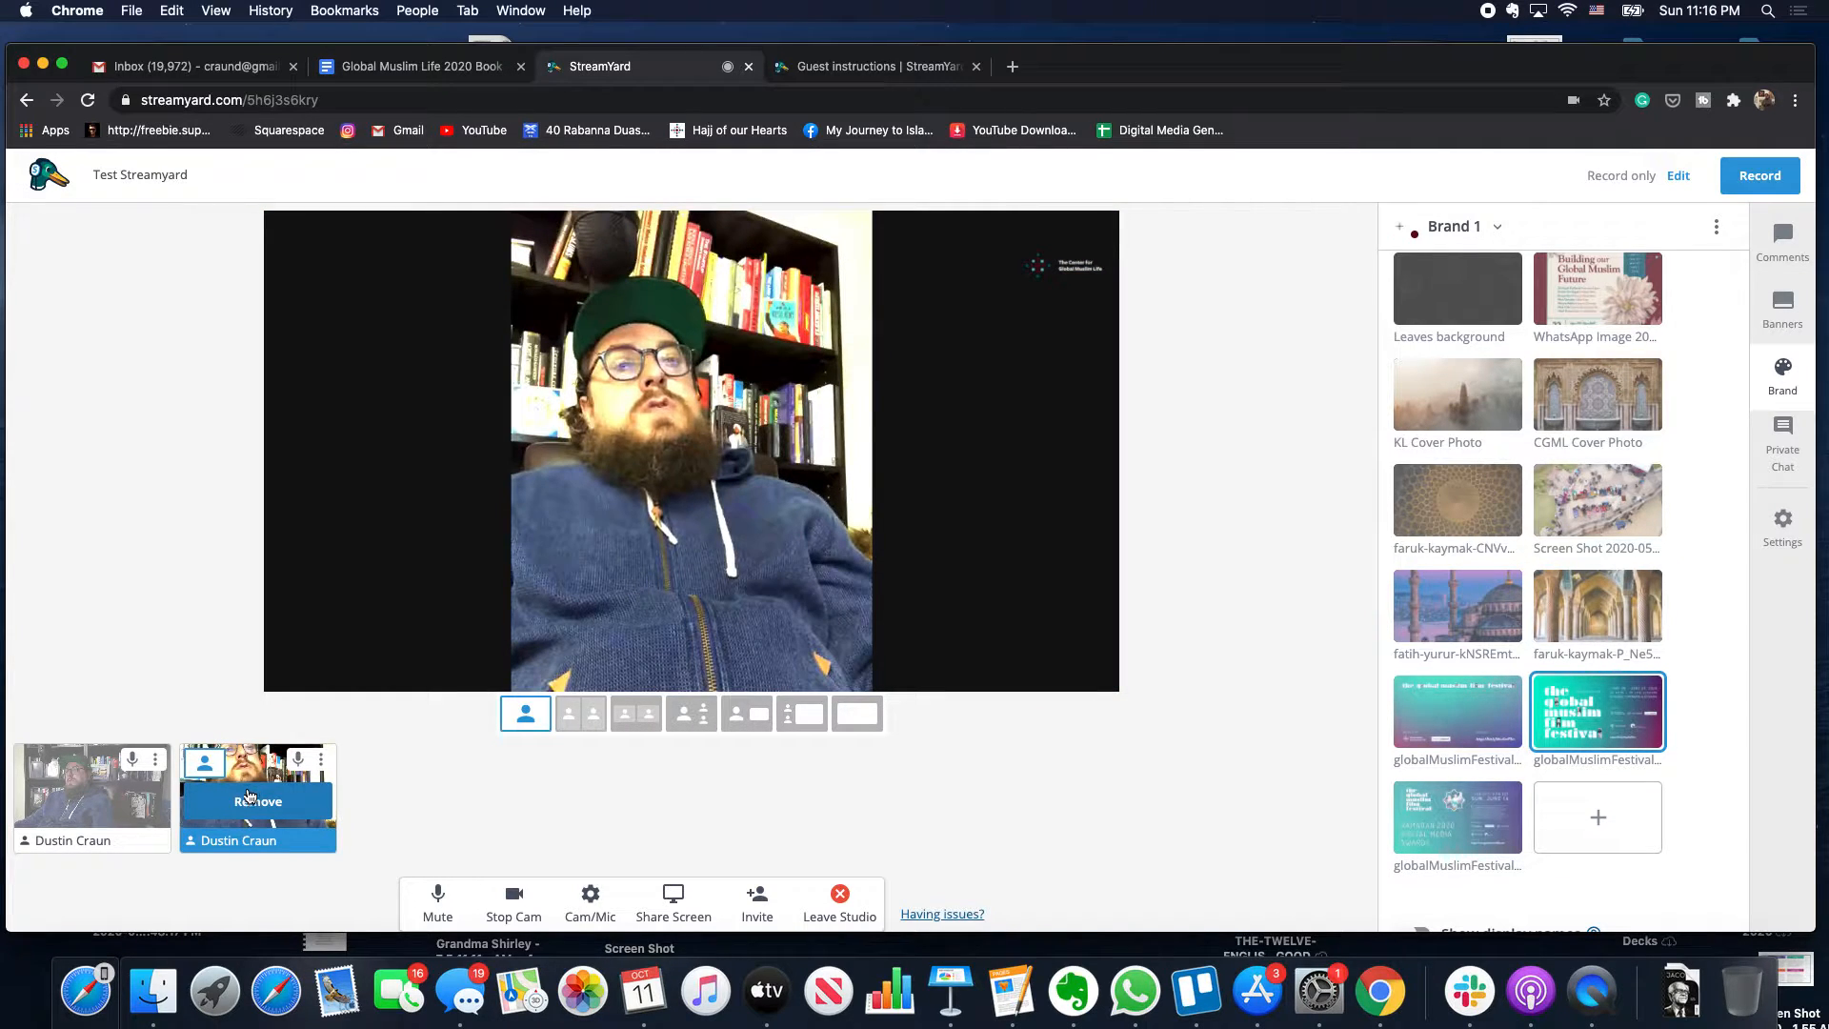
mouse_move(138, 806)
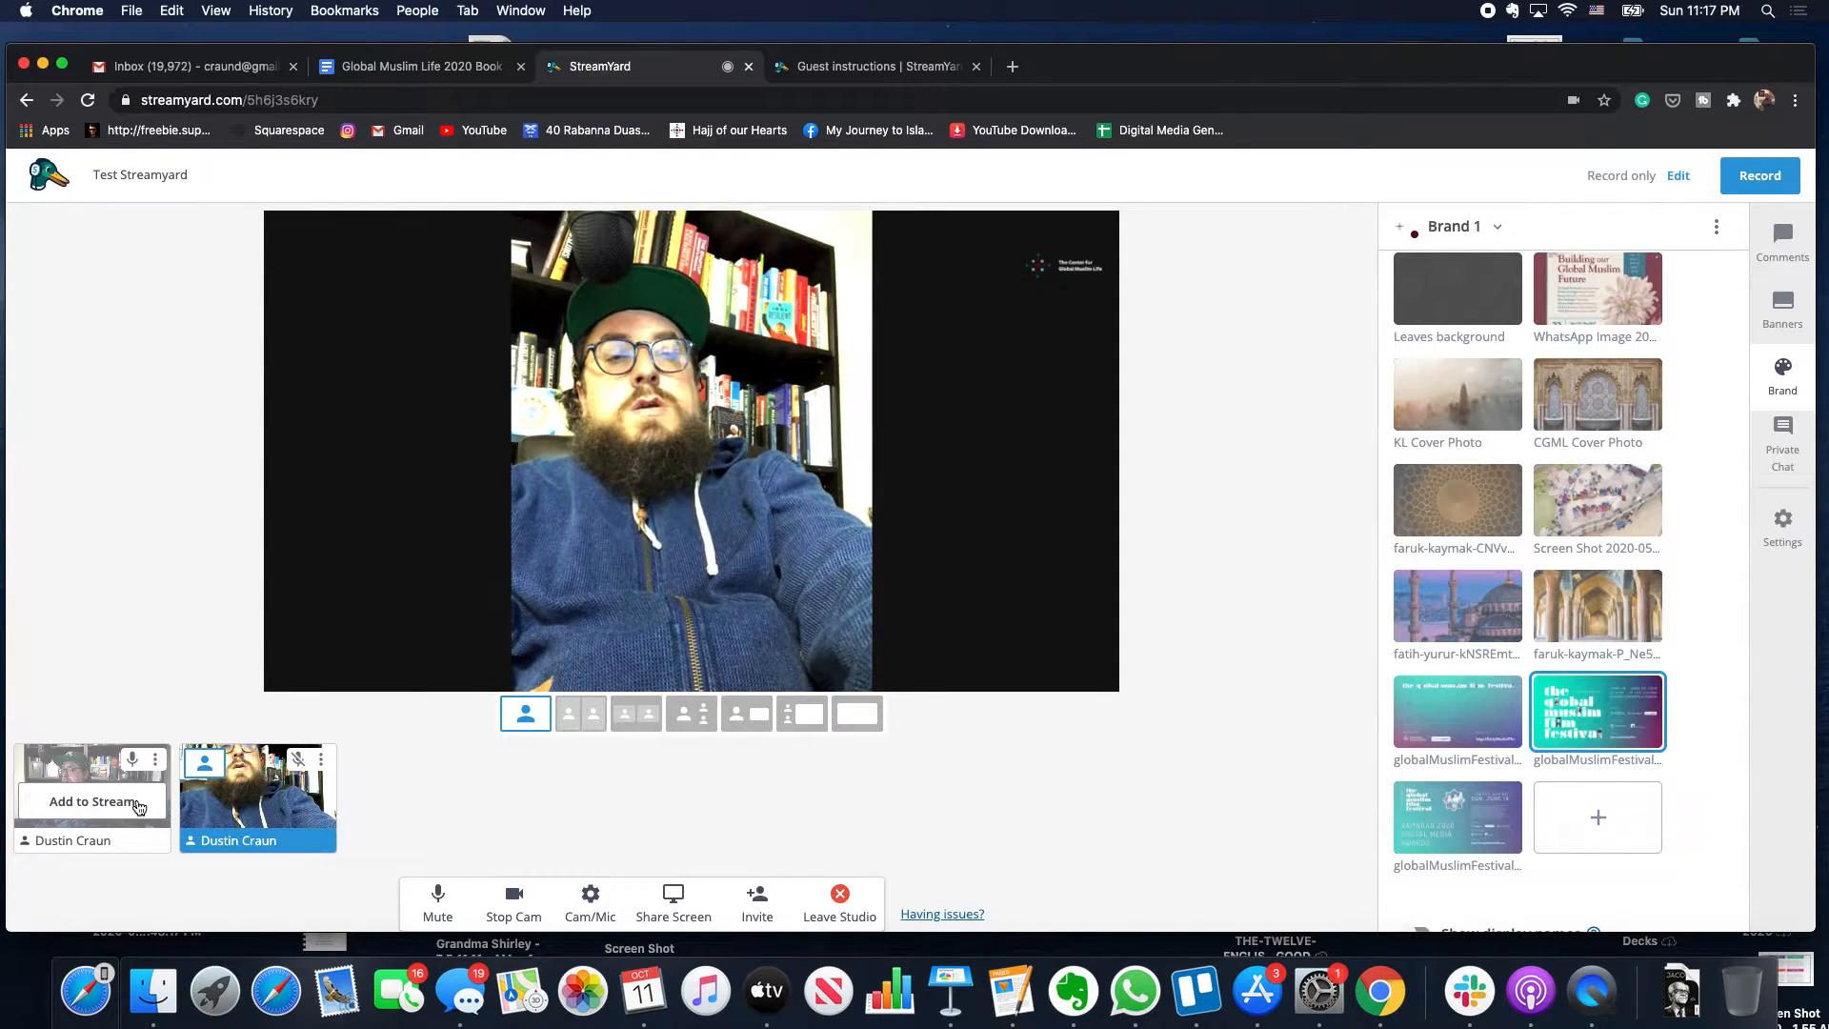
mouse_move(230, 775)
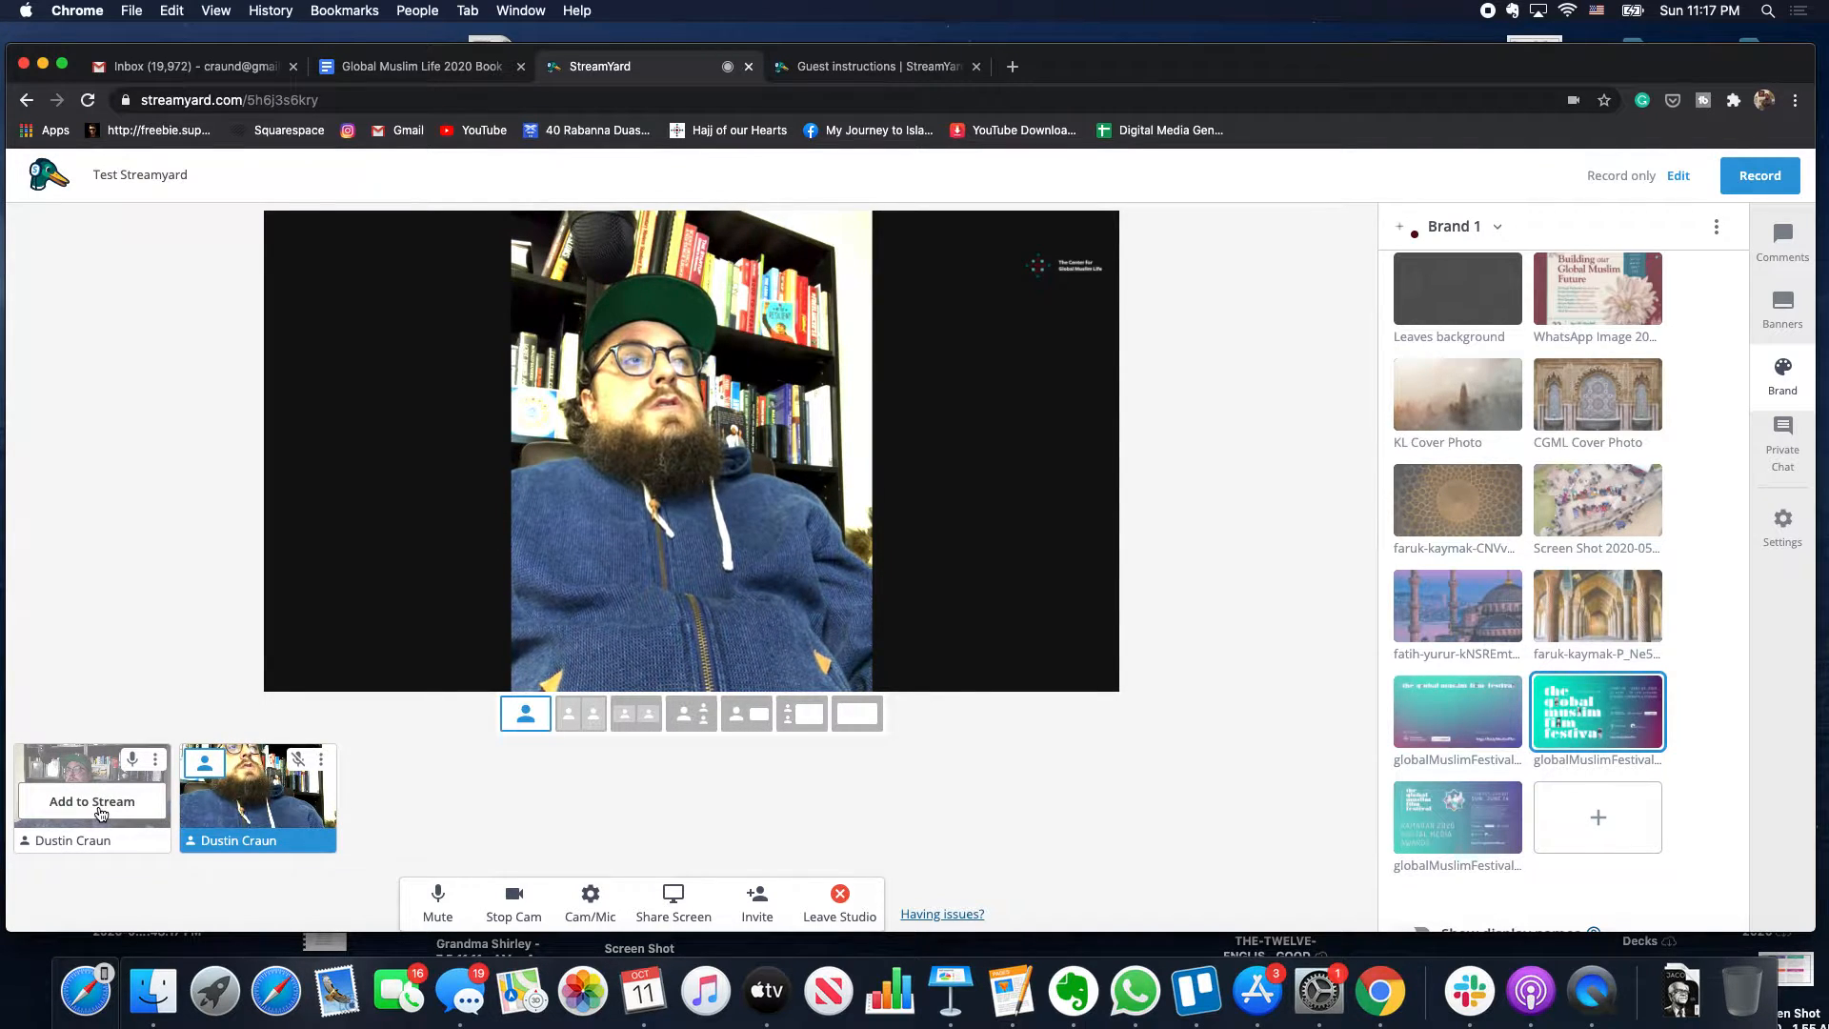
click(92, 801)
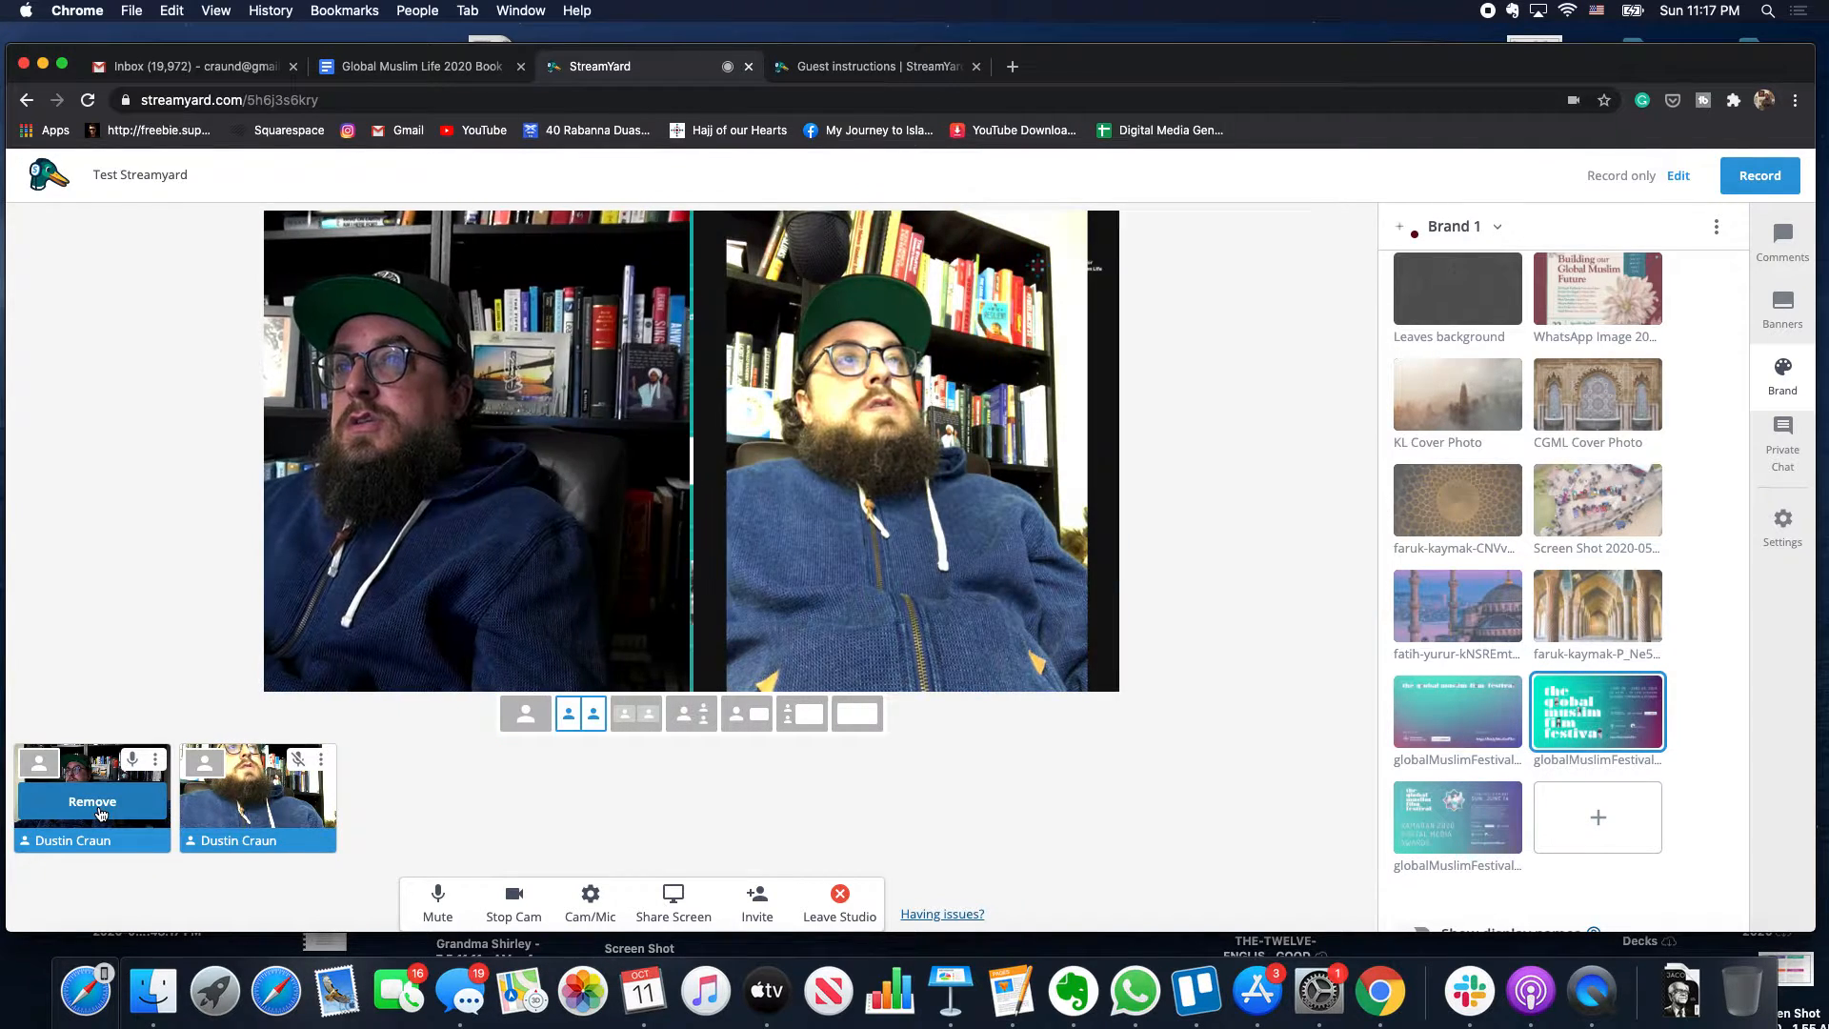
click(633, 714)
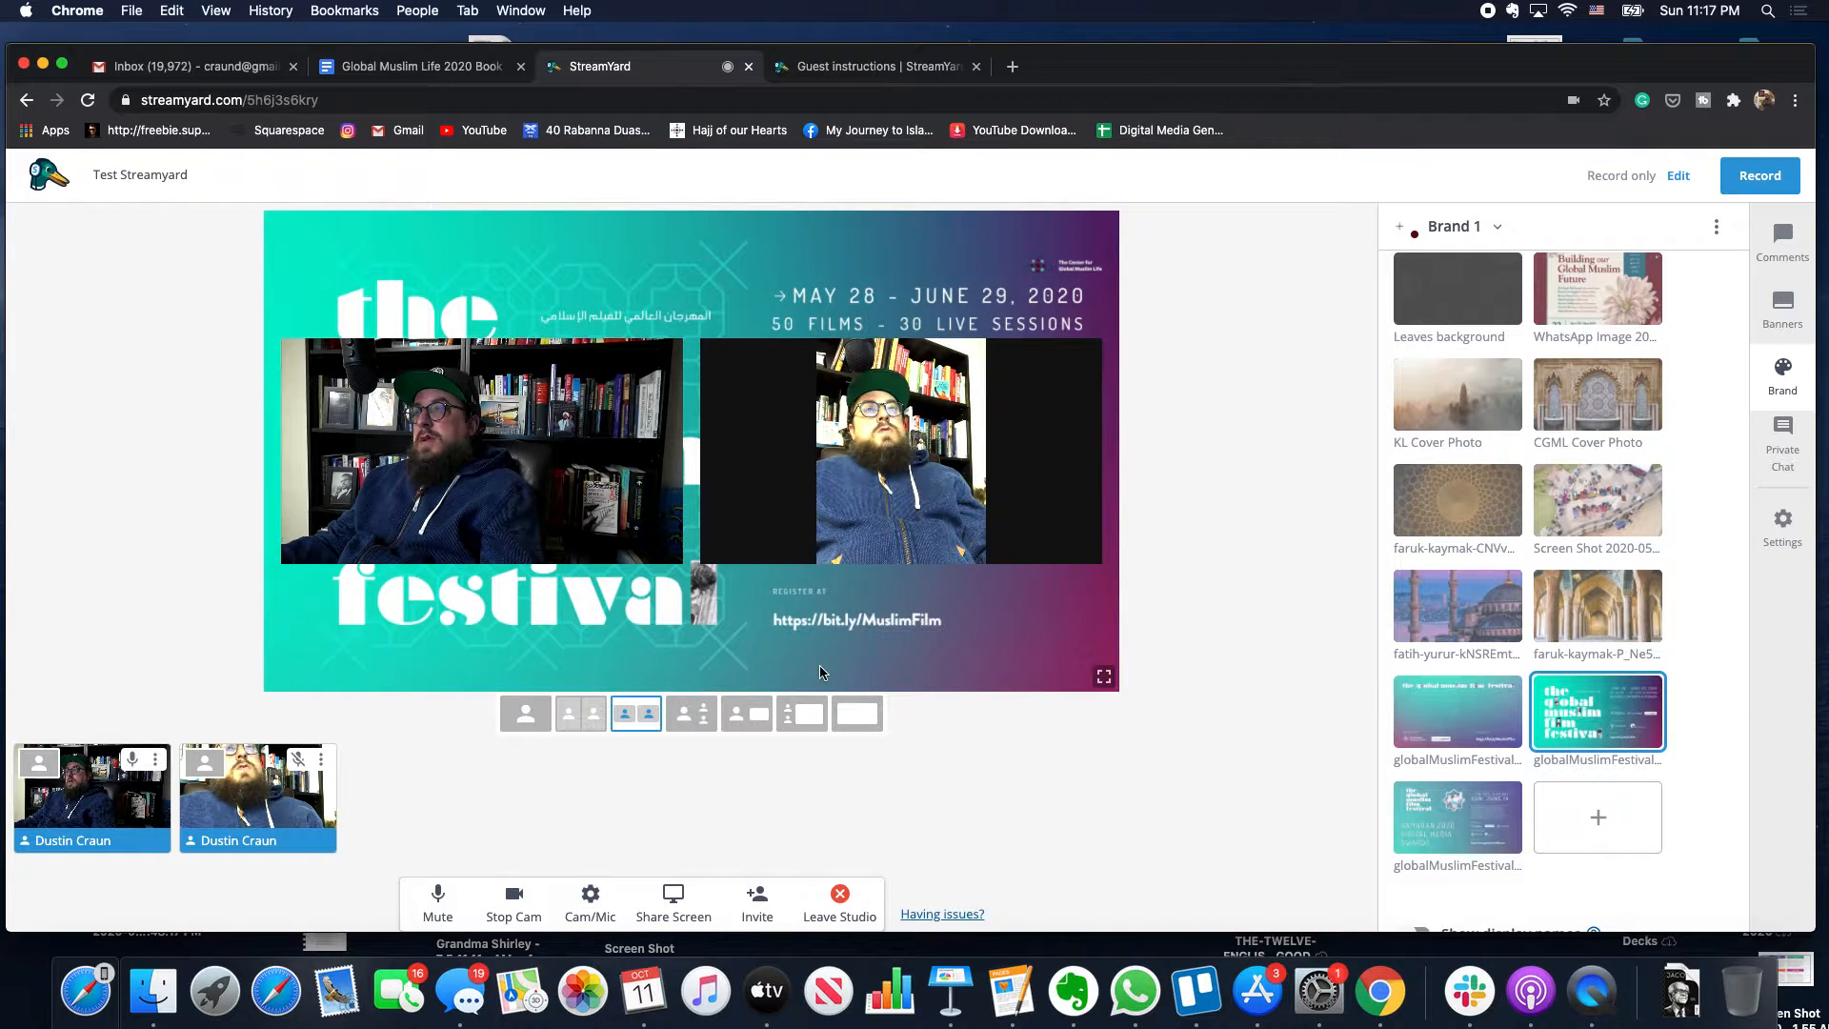
click(1466, 729)
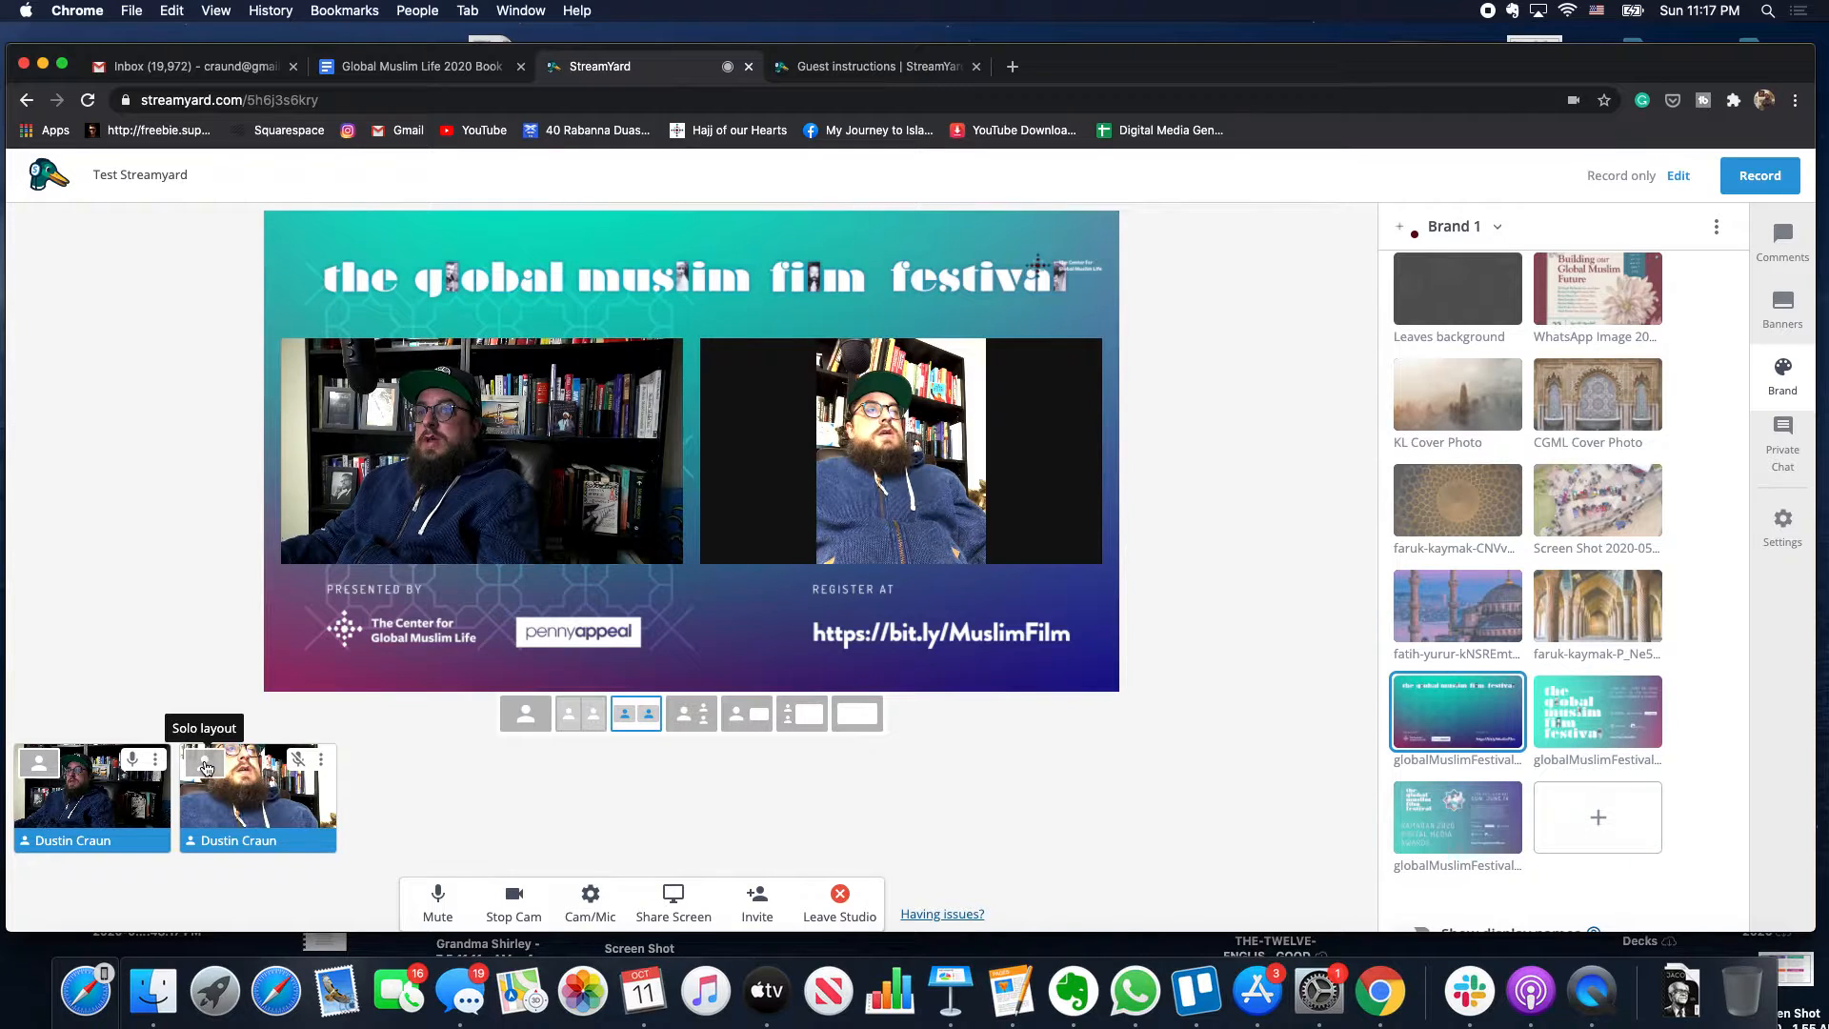
- Try solo, side-by-side, boxed, picture-in-picture and screen-share layouts for the two cameras
click(205, 767)
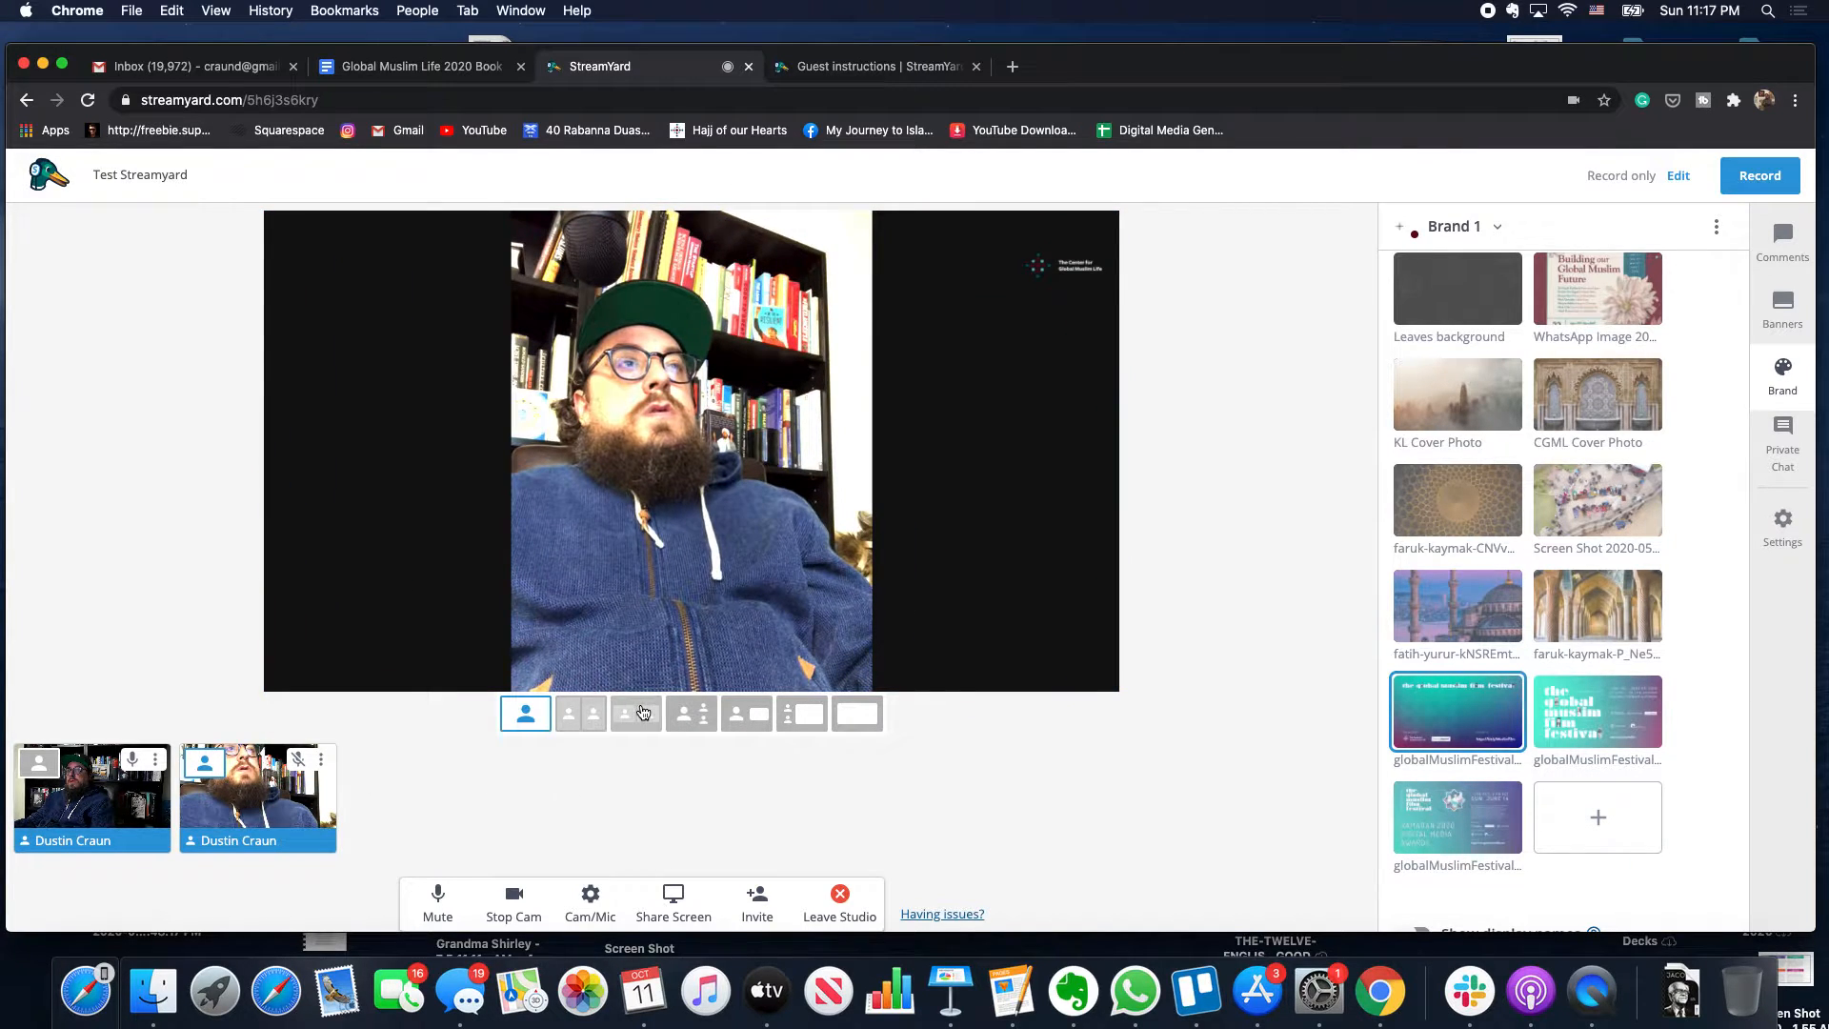
click(592, 722)
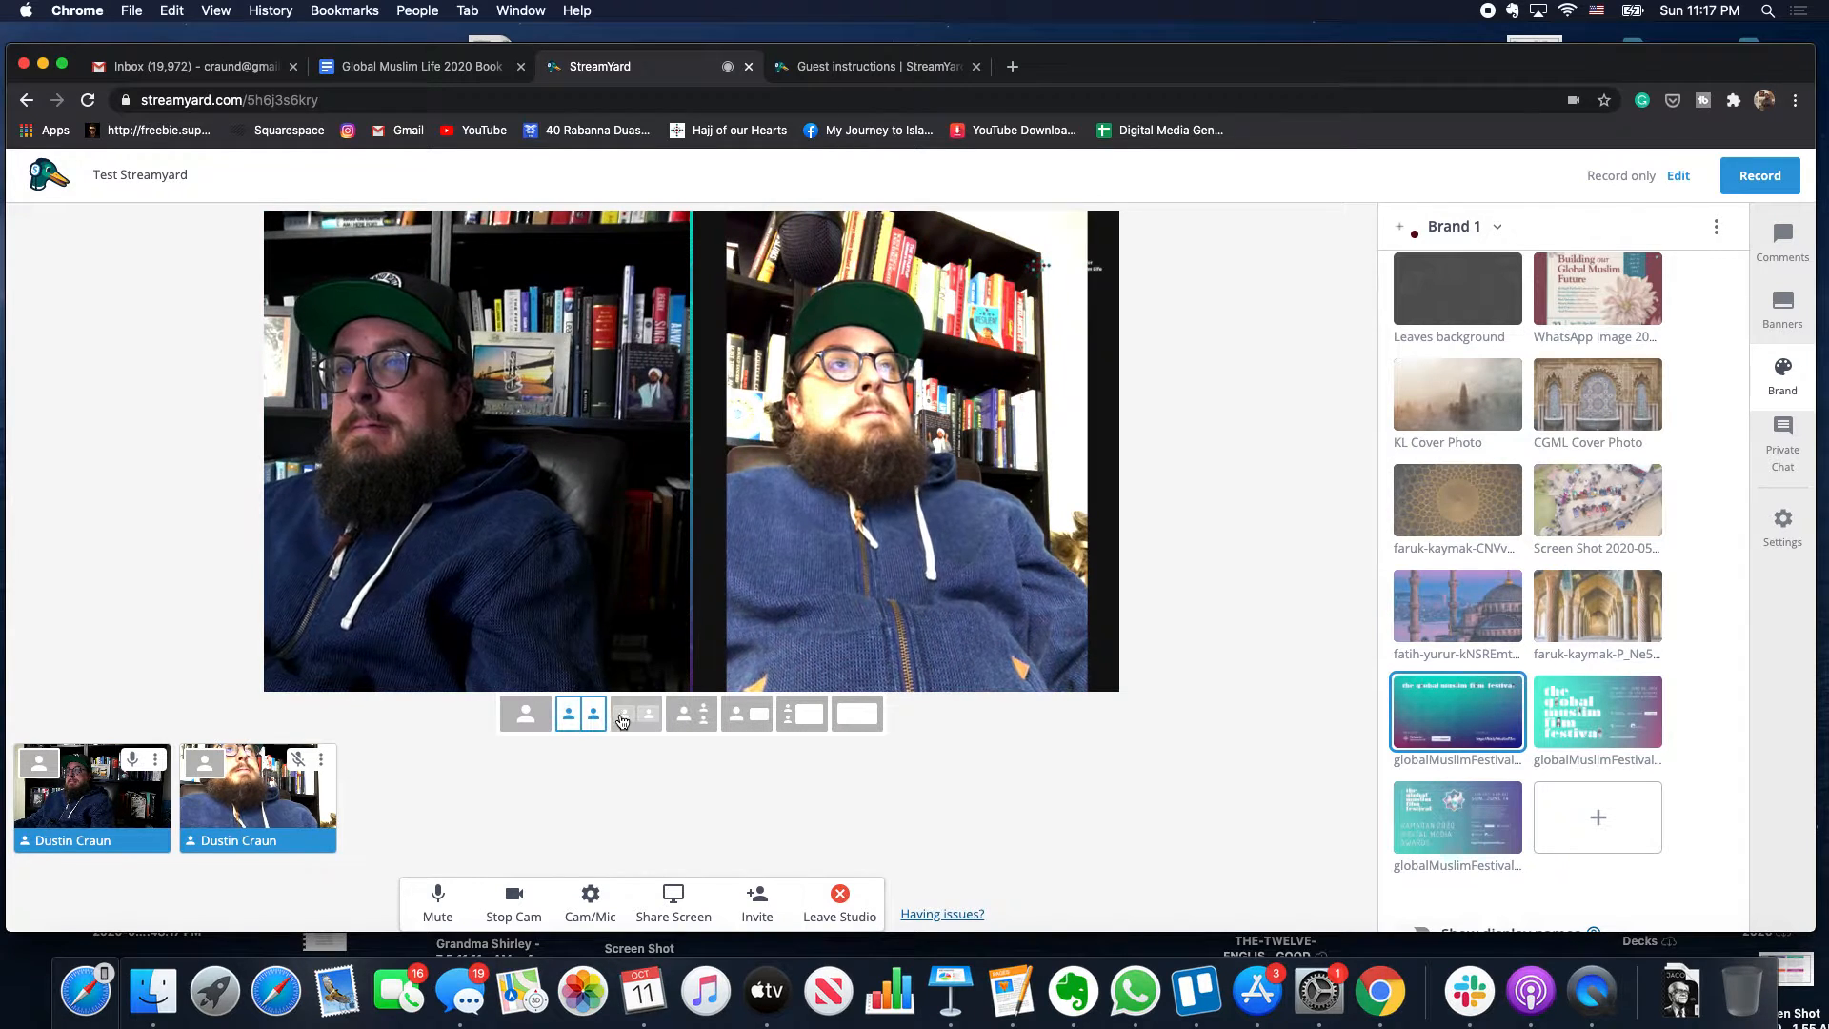
click(636, 716)
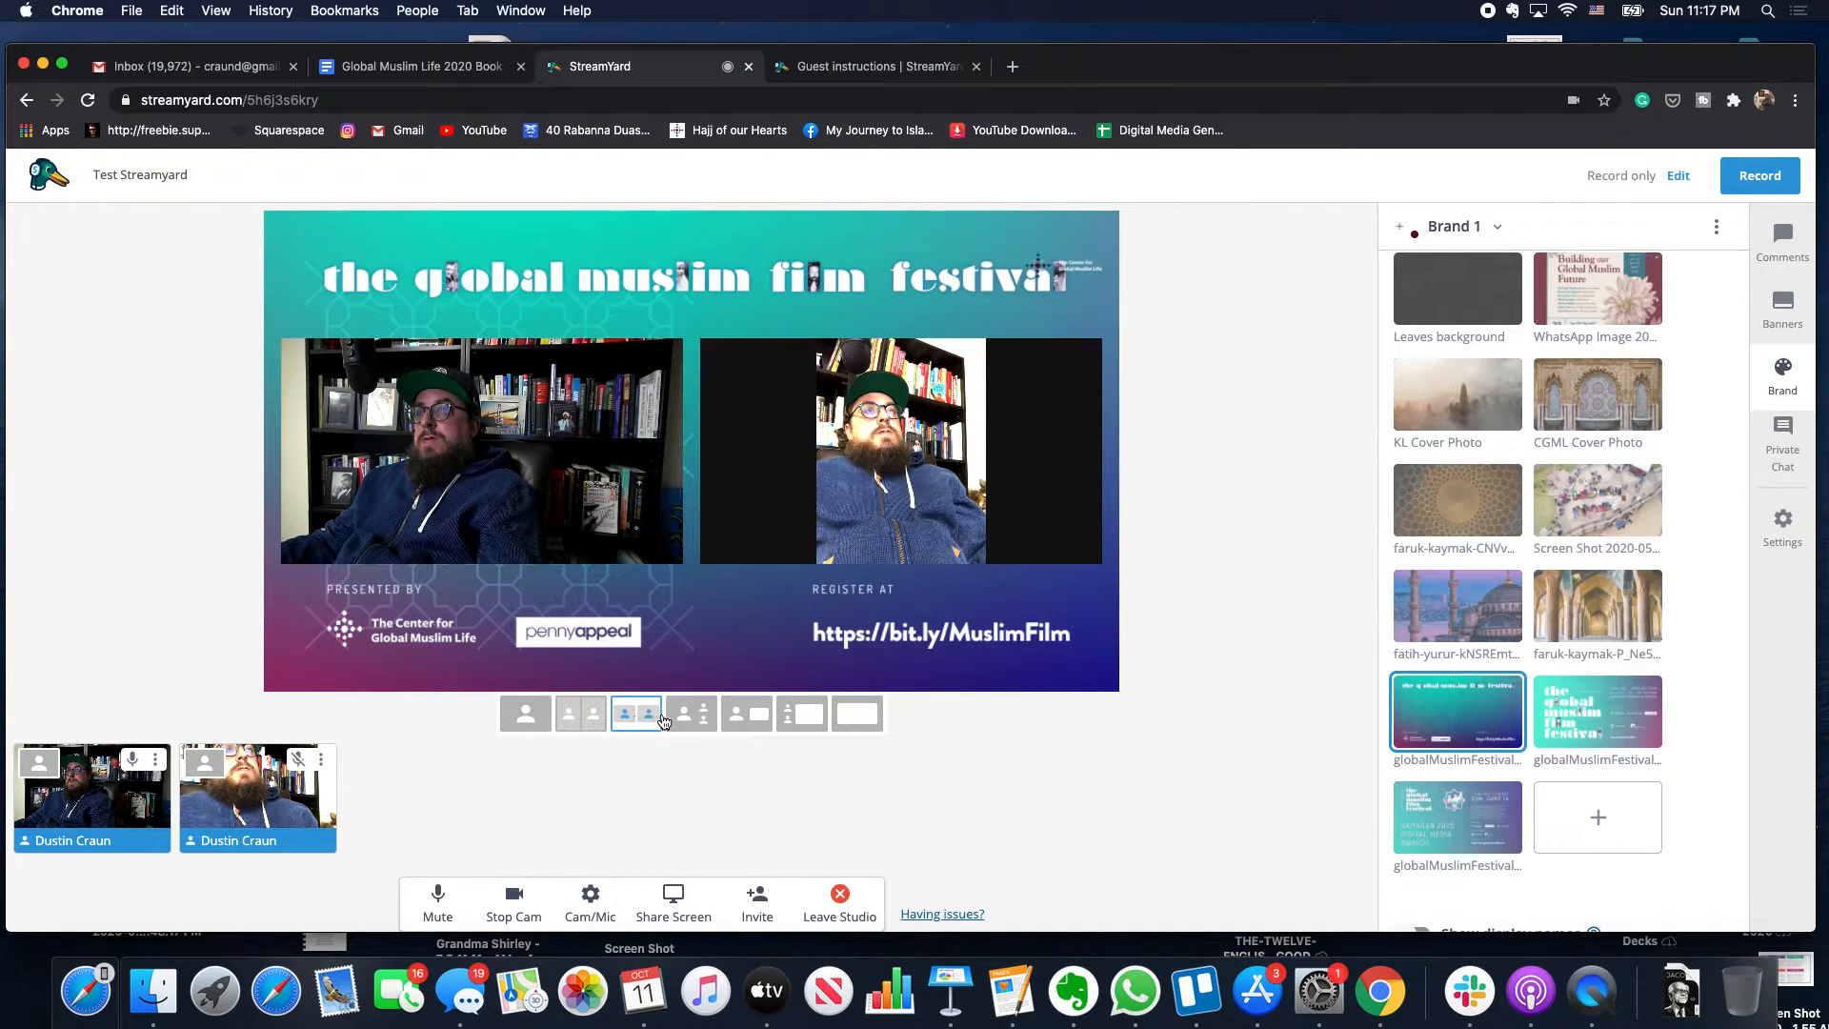
click(600, 714)
click(636, 715)
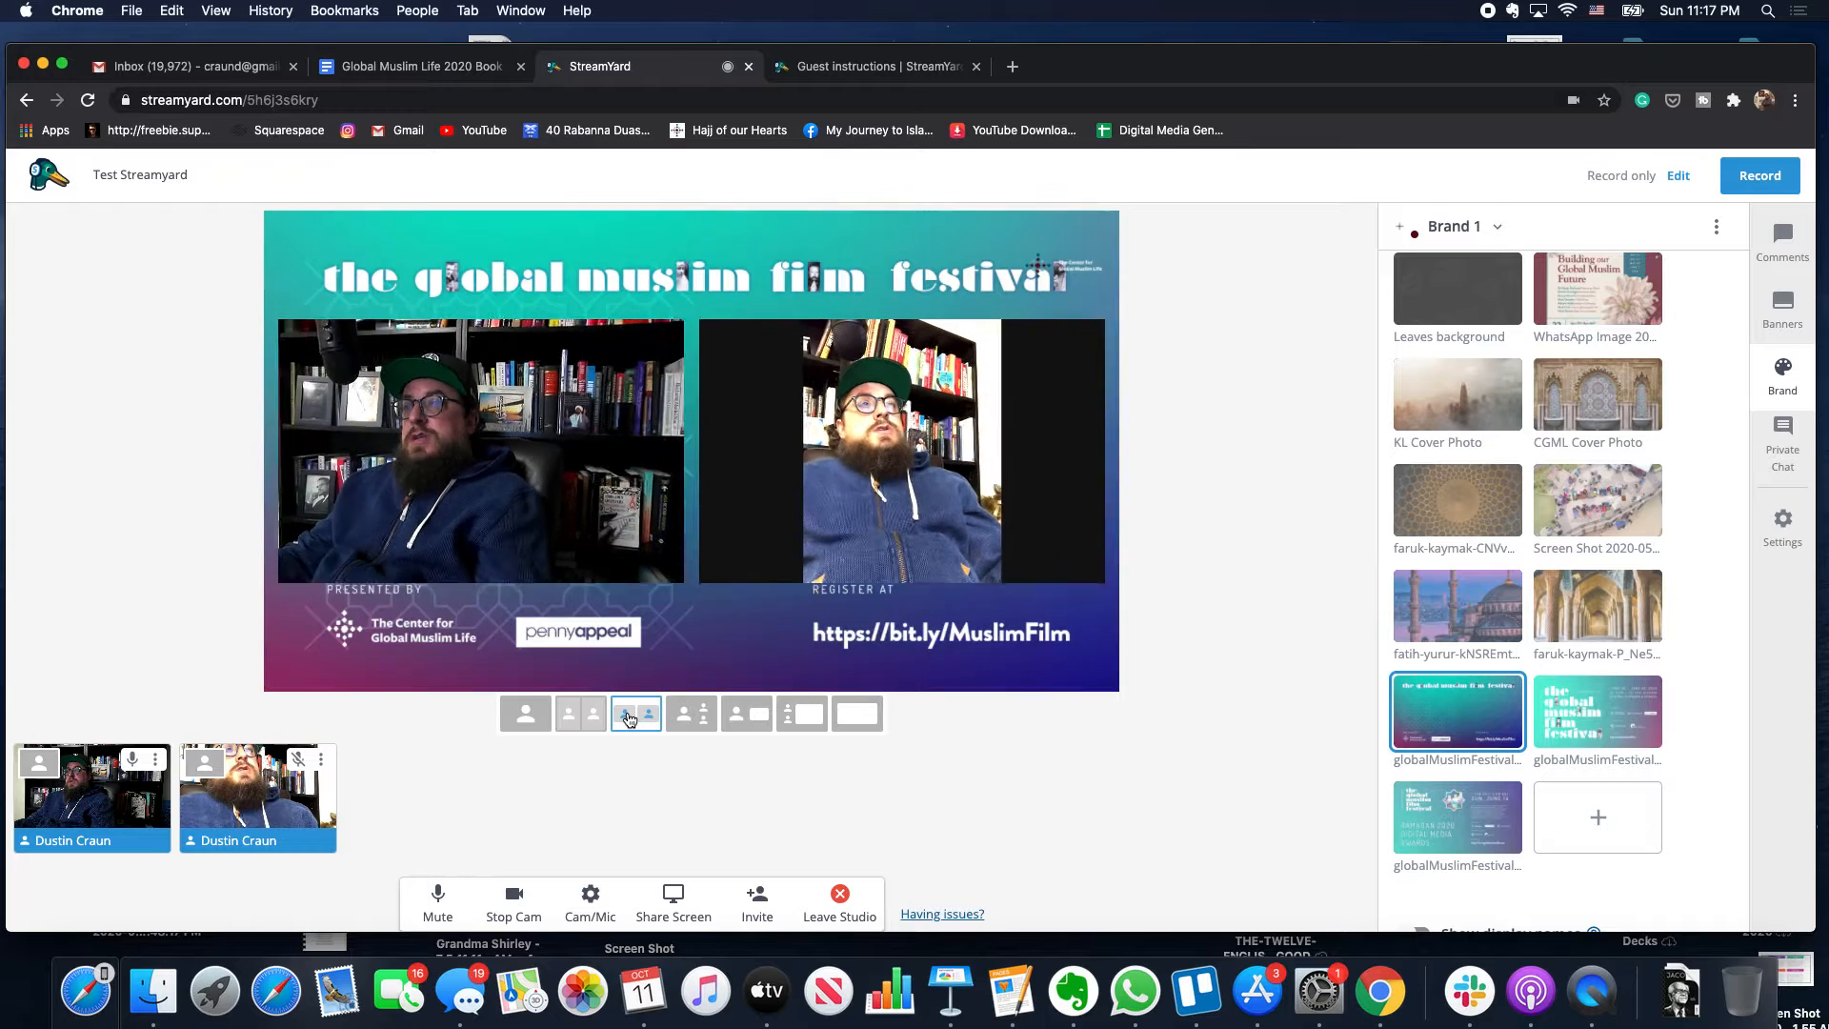
click(683, 722)
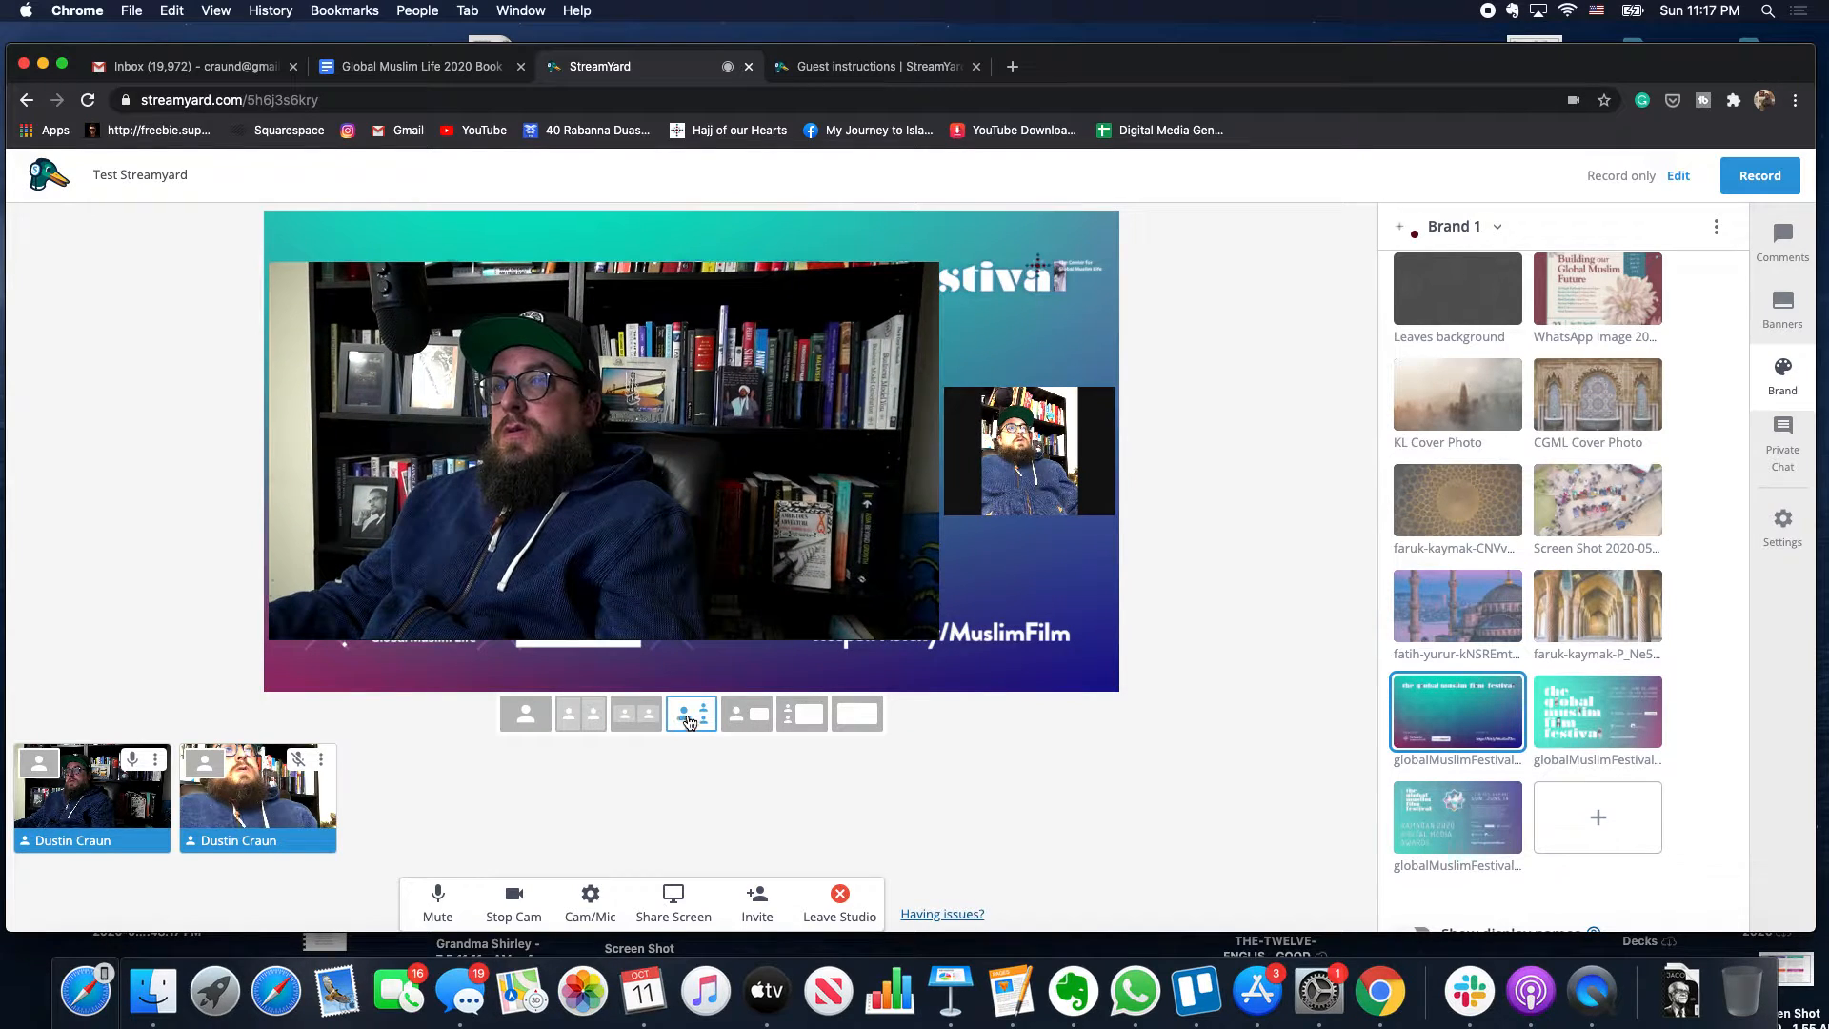
click(747, 714)
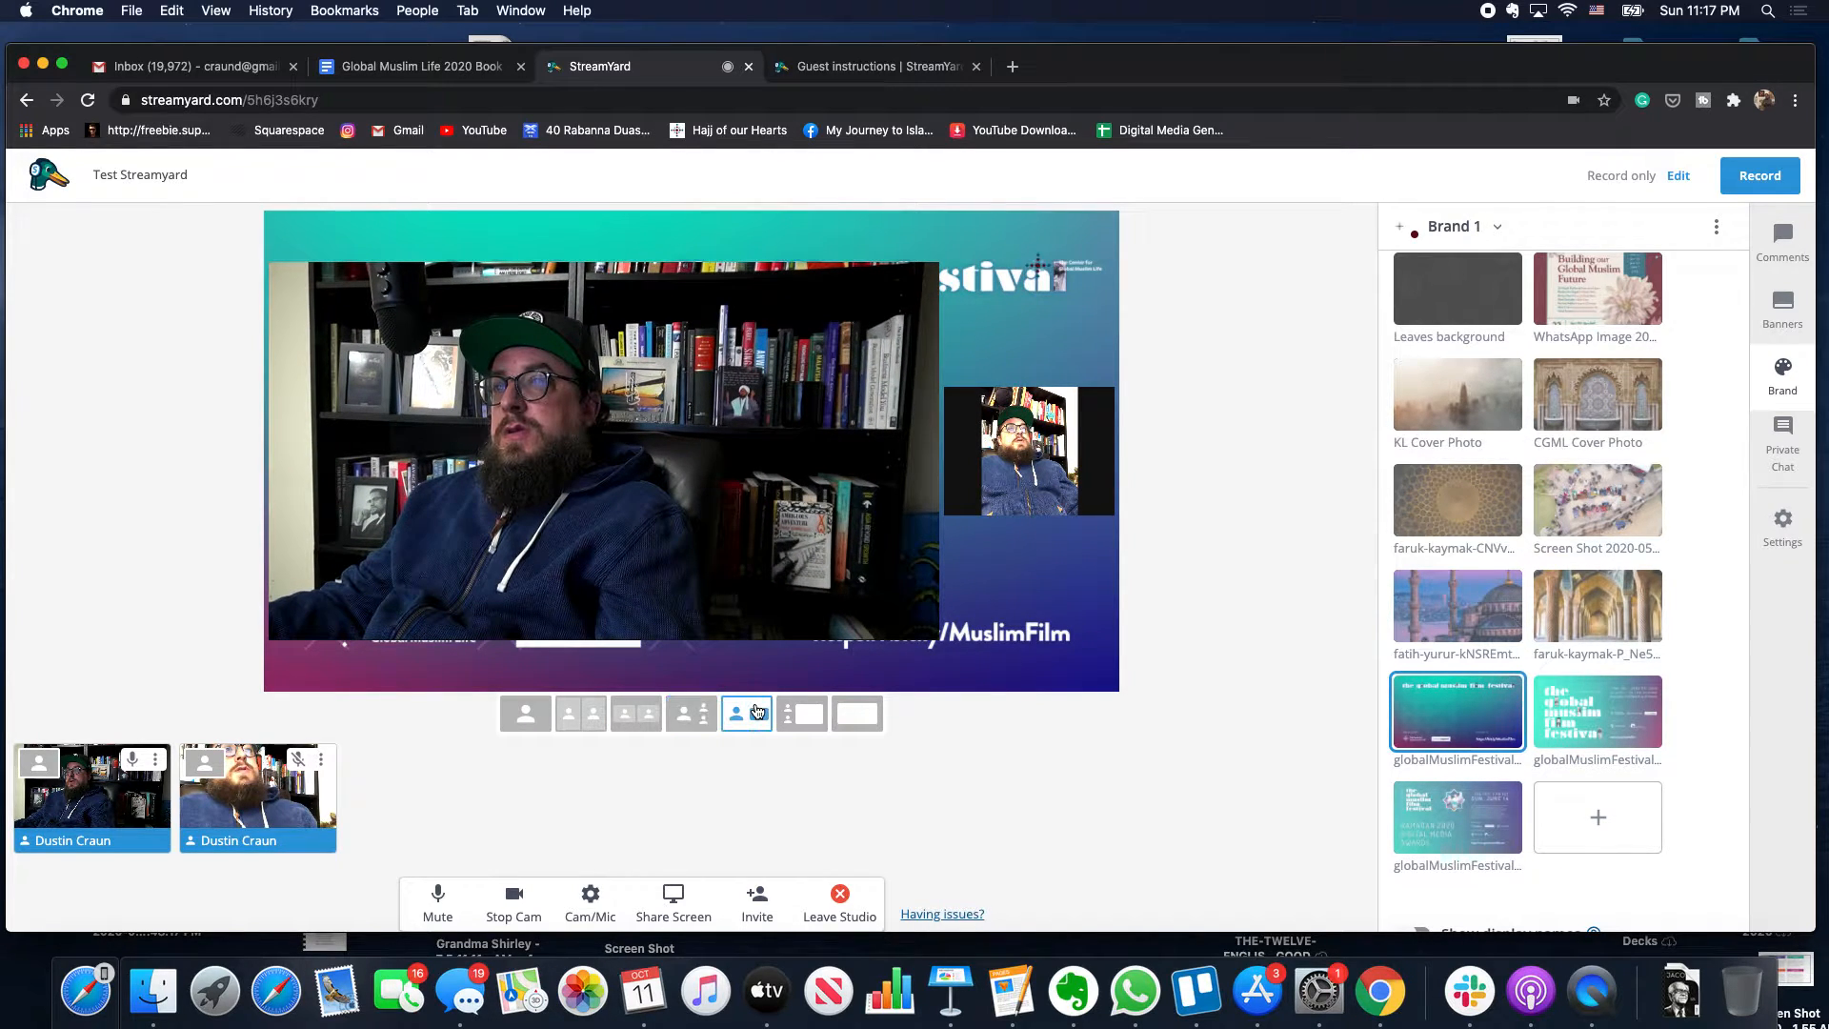
- Try the remaining layouts and solo views, ending with both cameras side by side
click(798, 721)
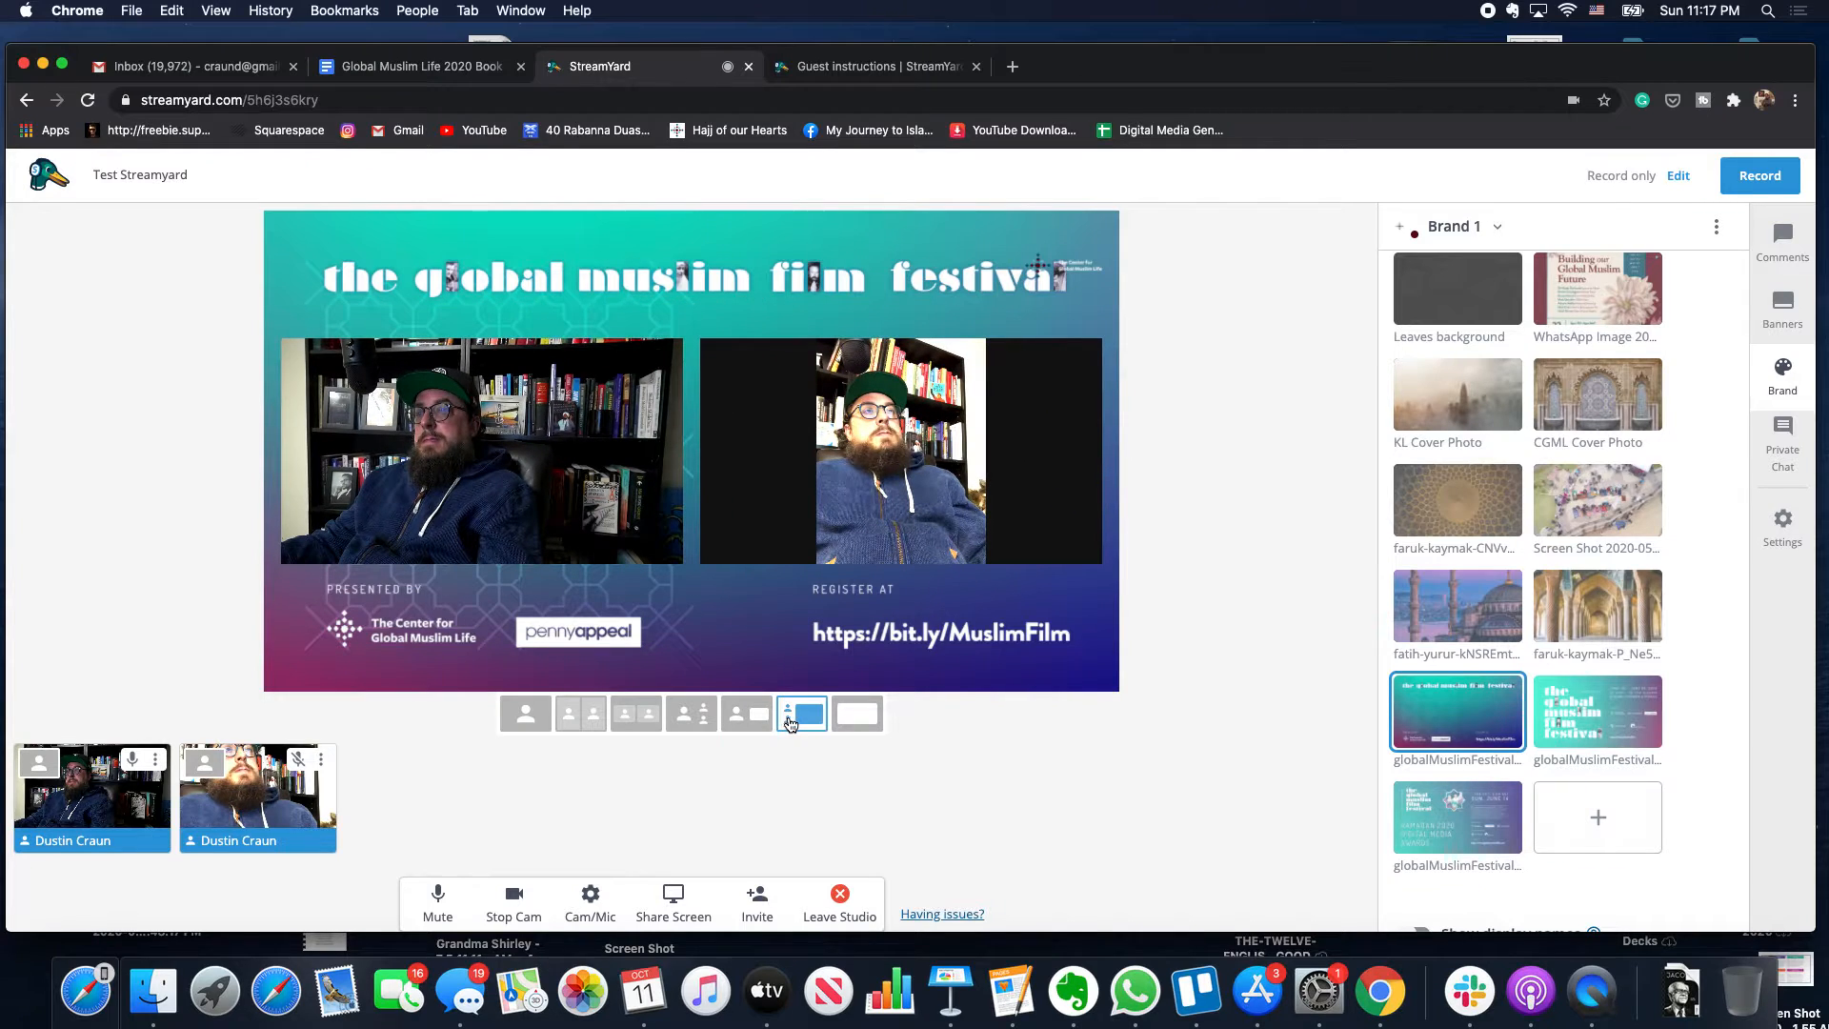
click(845, 724)
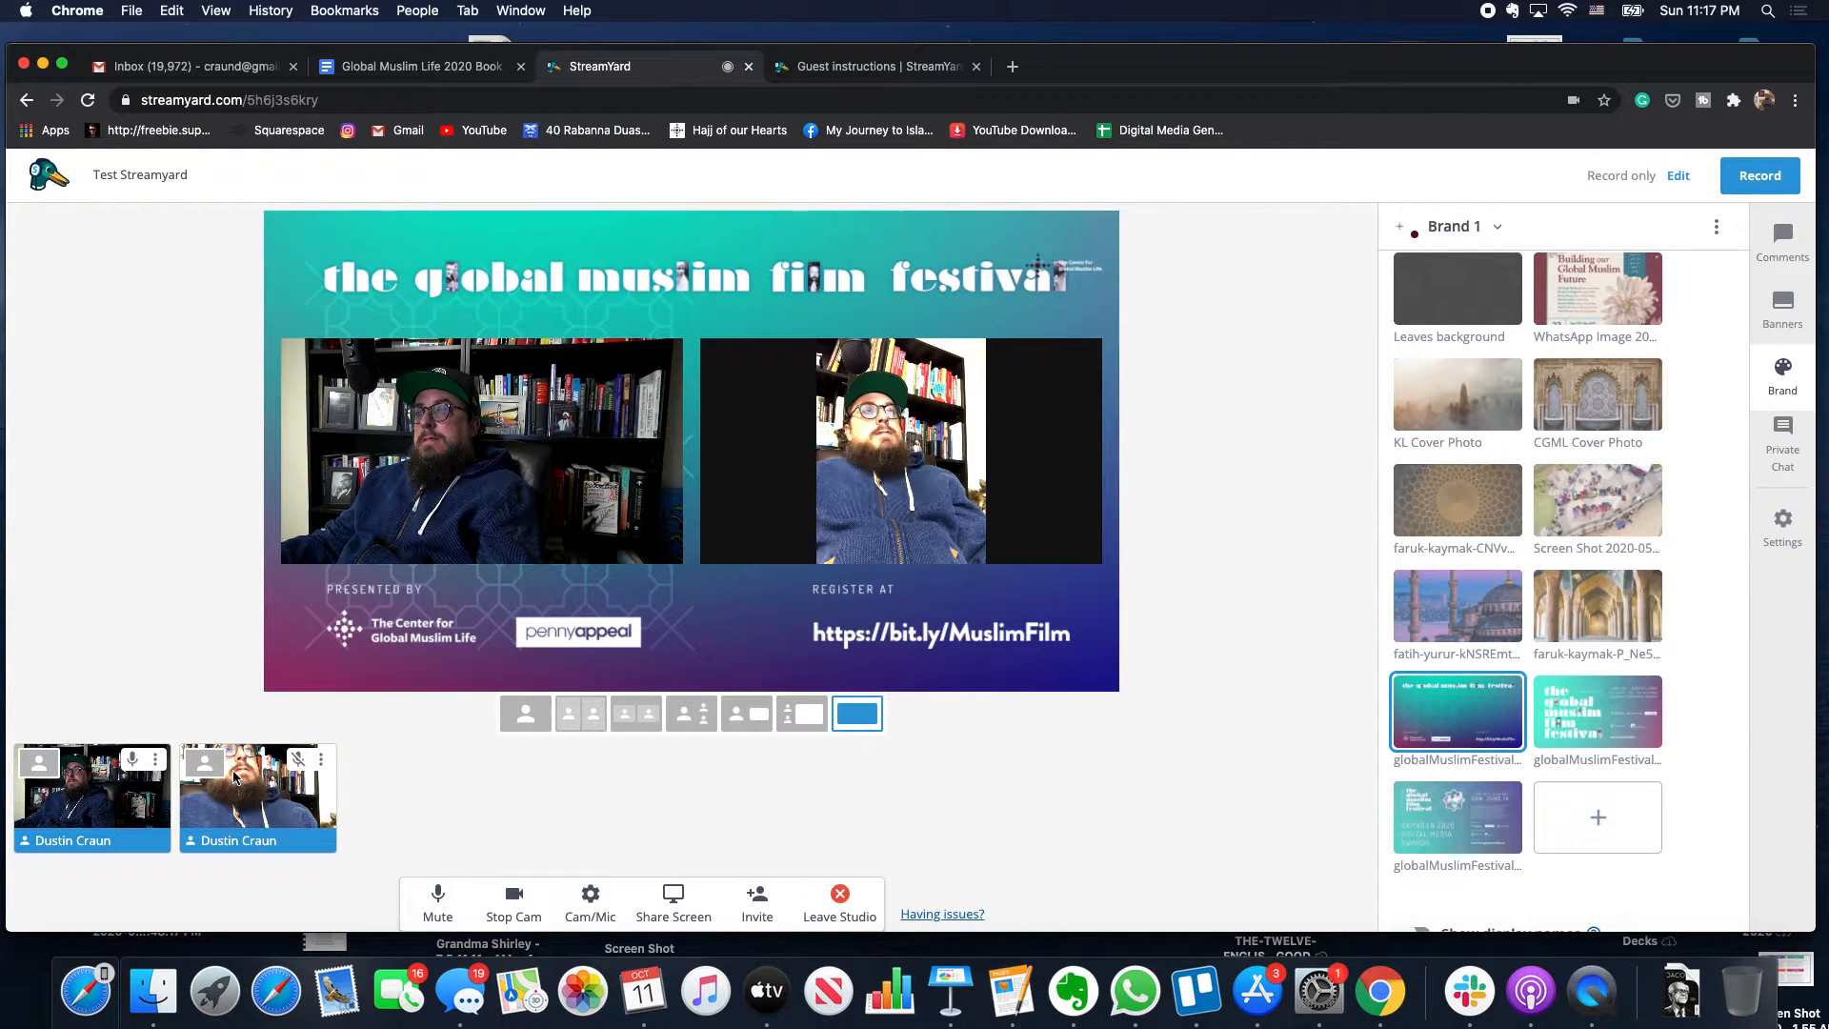
click(42, 774)
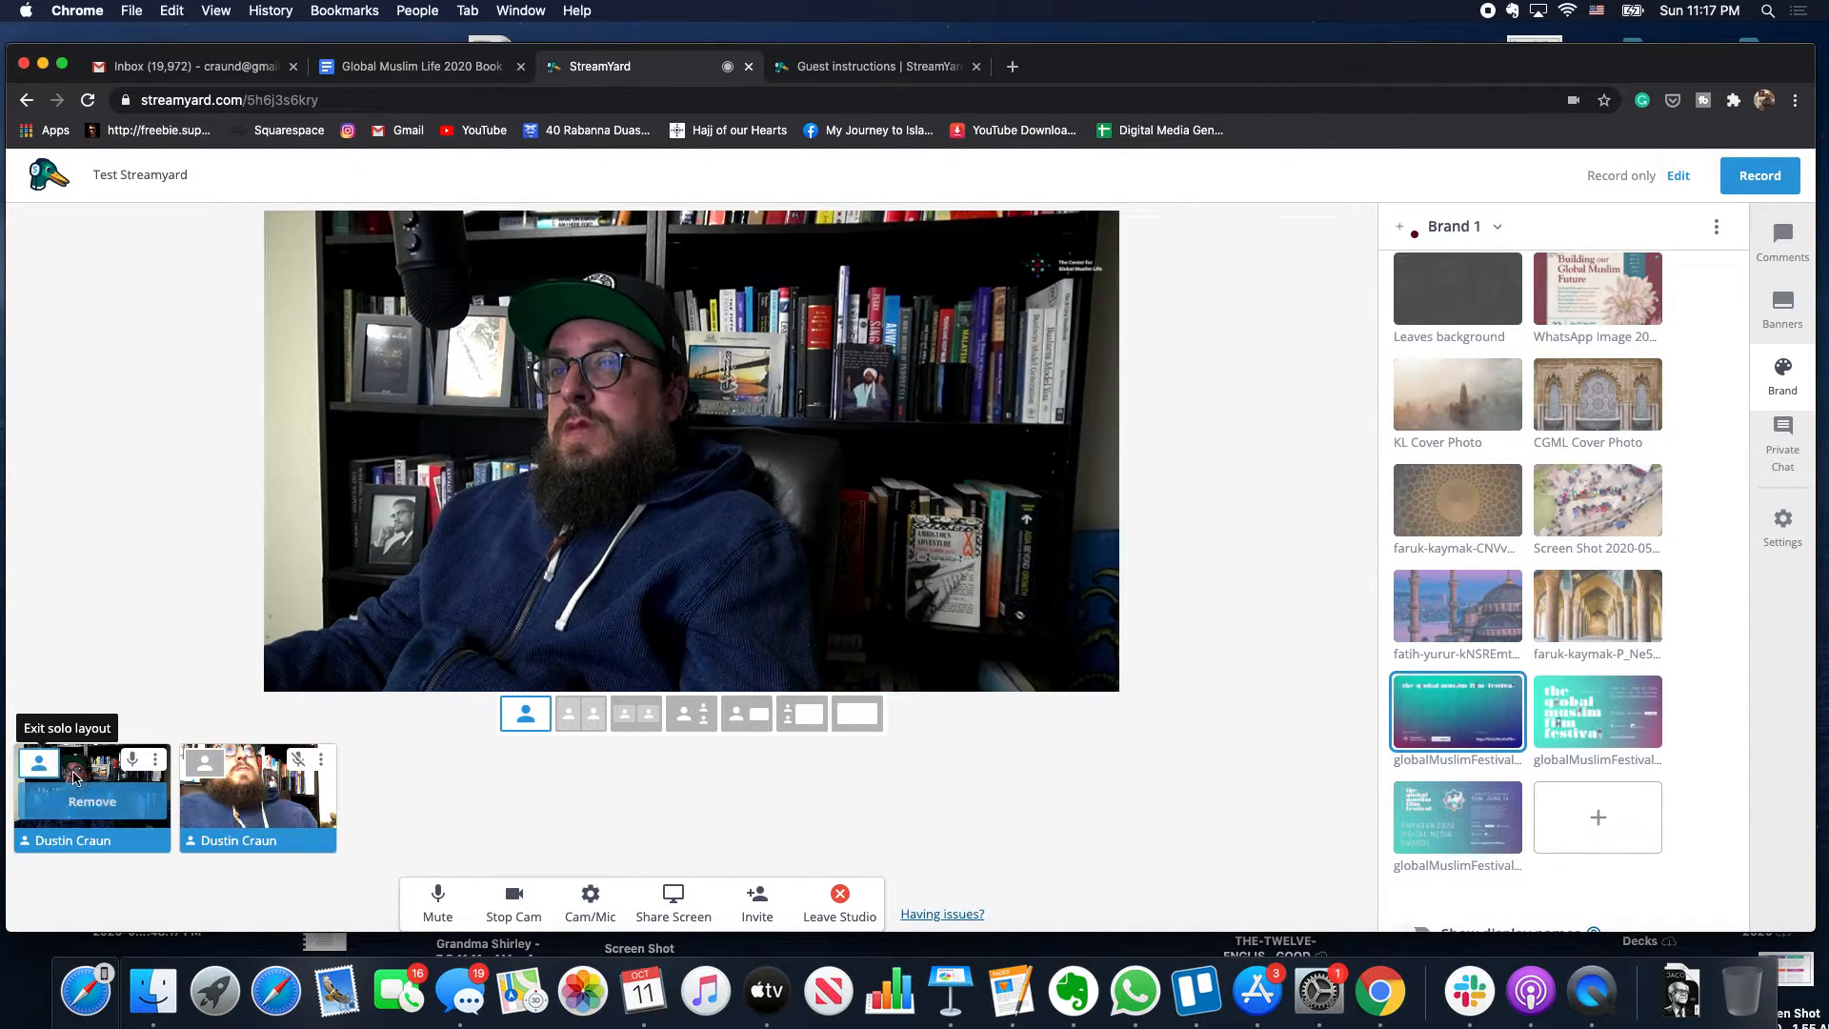
click(635, 716)
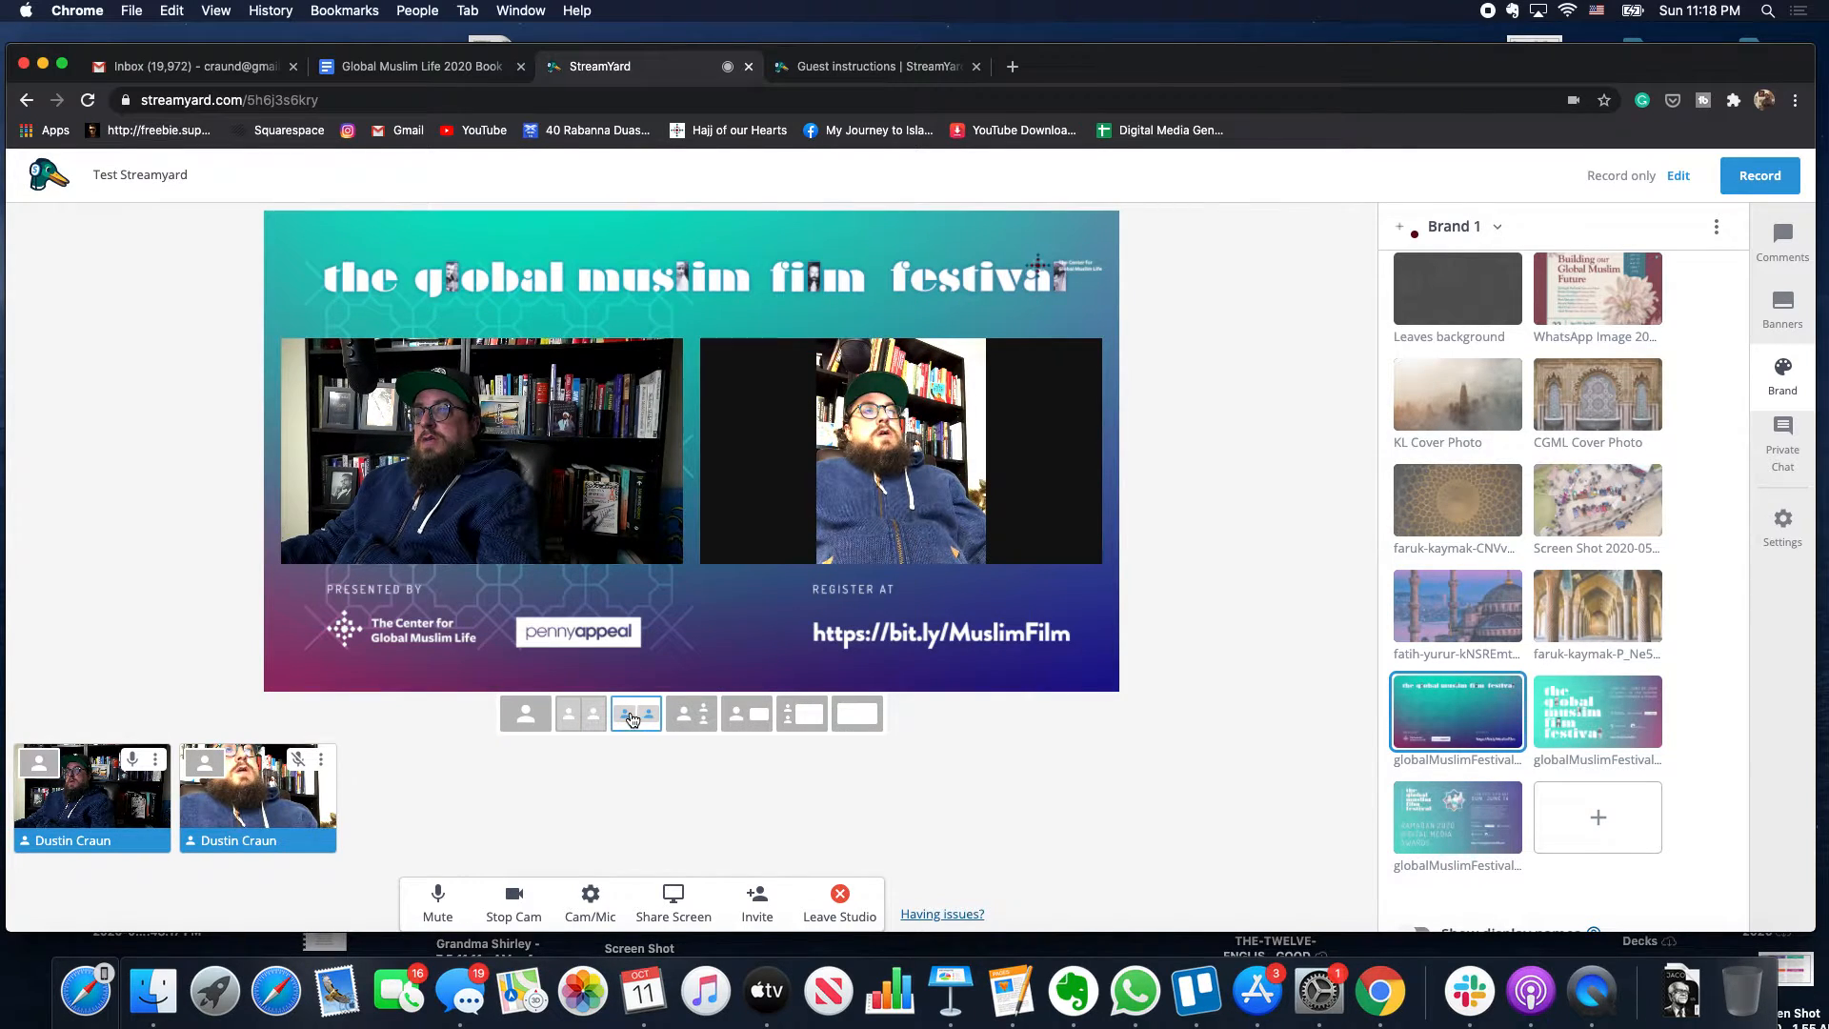
click(39, 763)
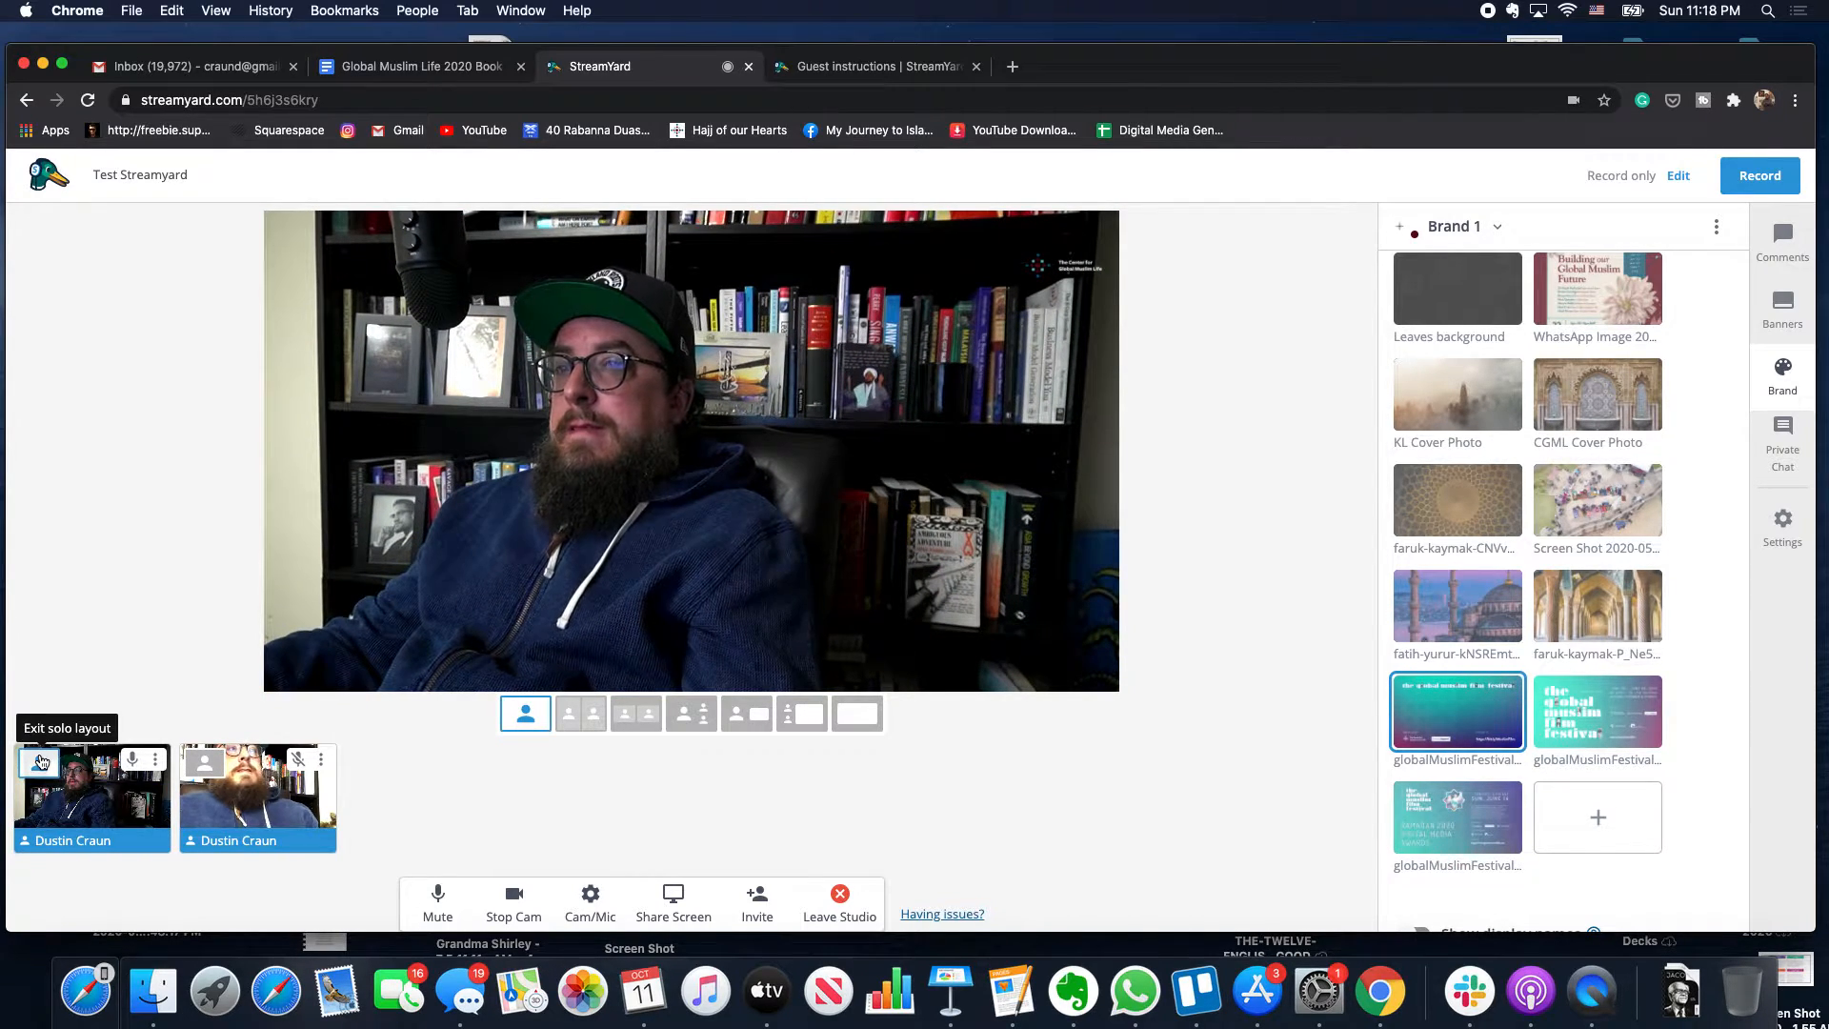
click(39, 762)
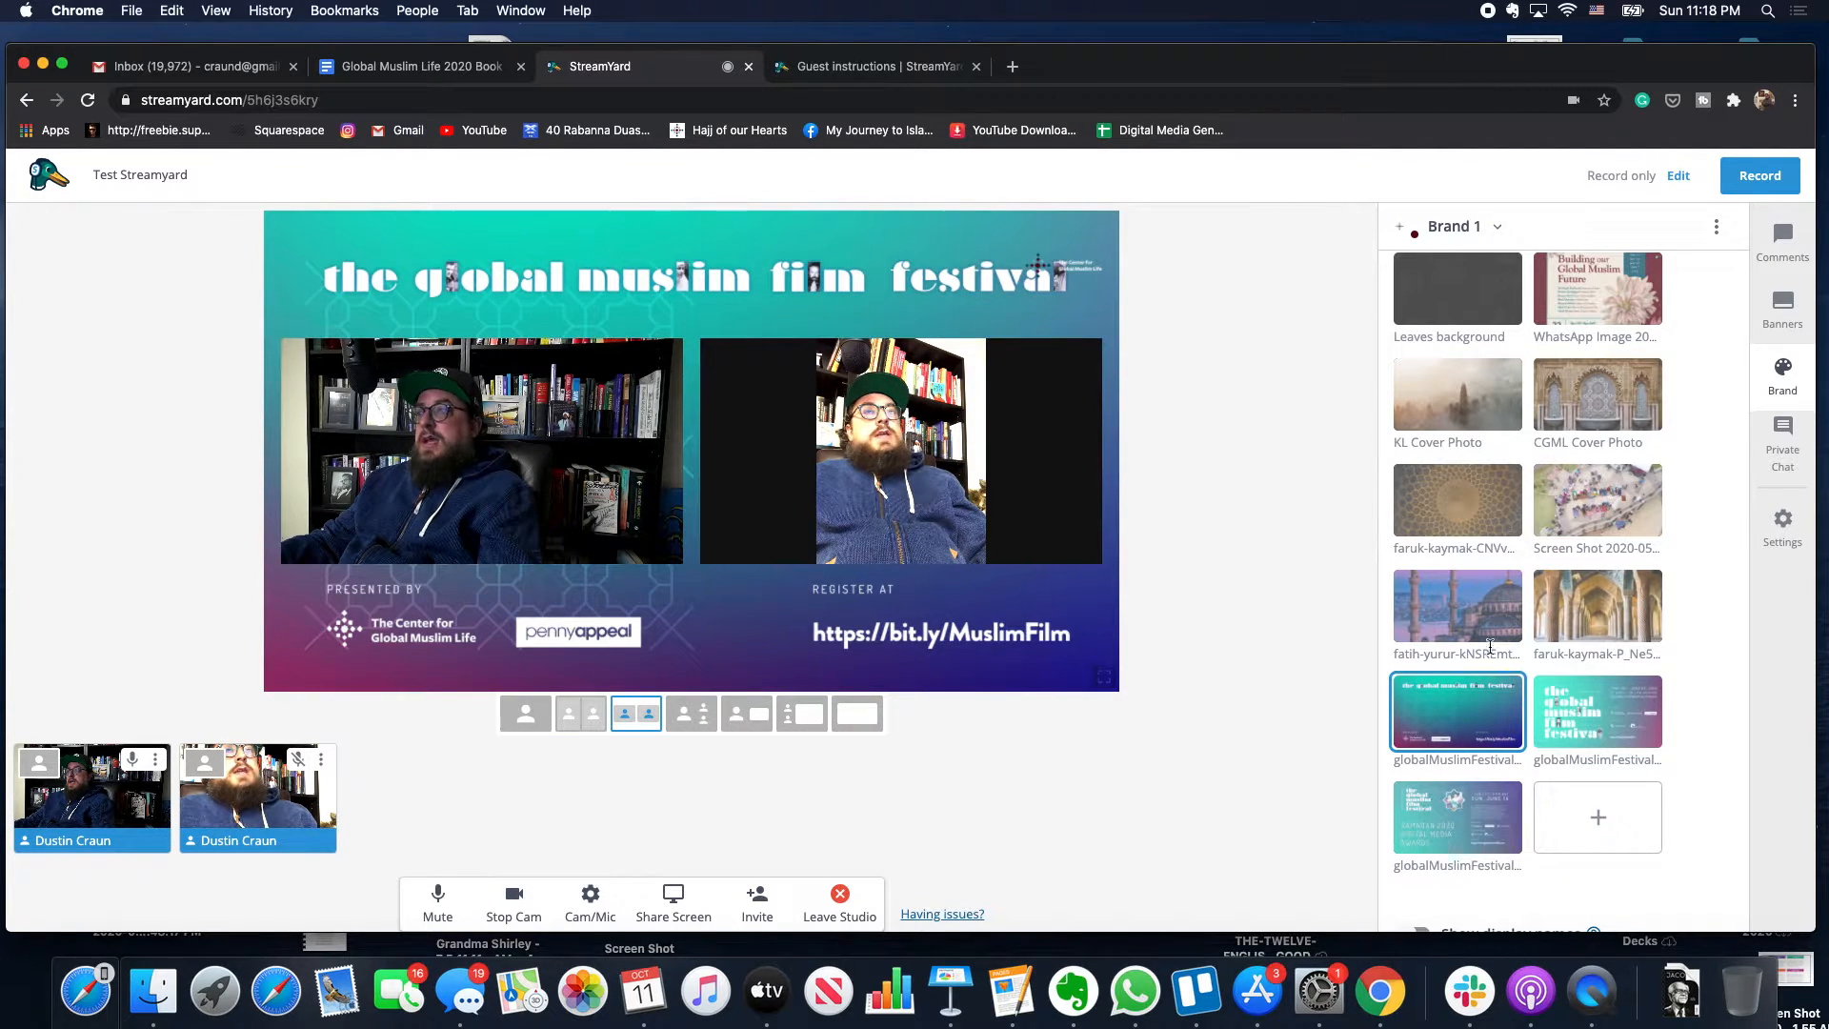
- Remove both cameras from stage while previewing the Istanbul mosque and columned hall backgrounds
scroll(1487, 606, up, 1)
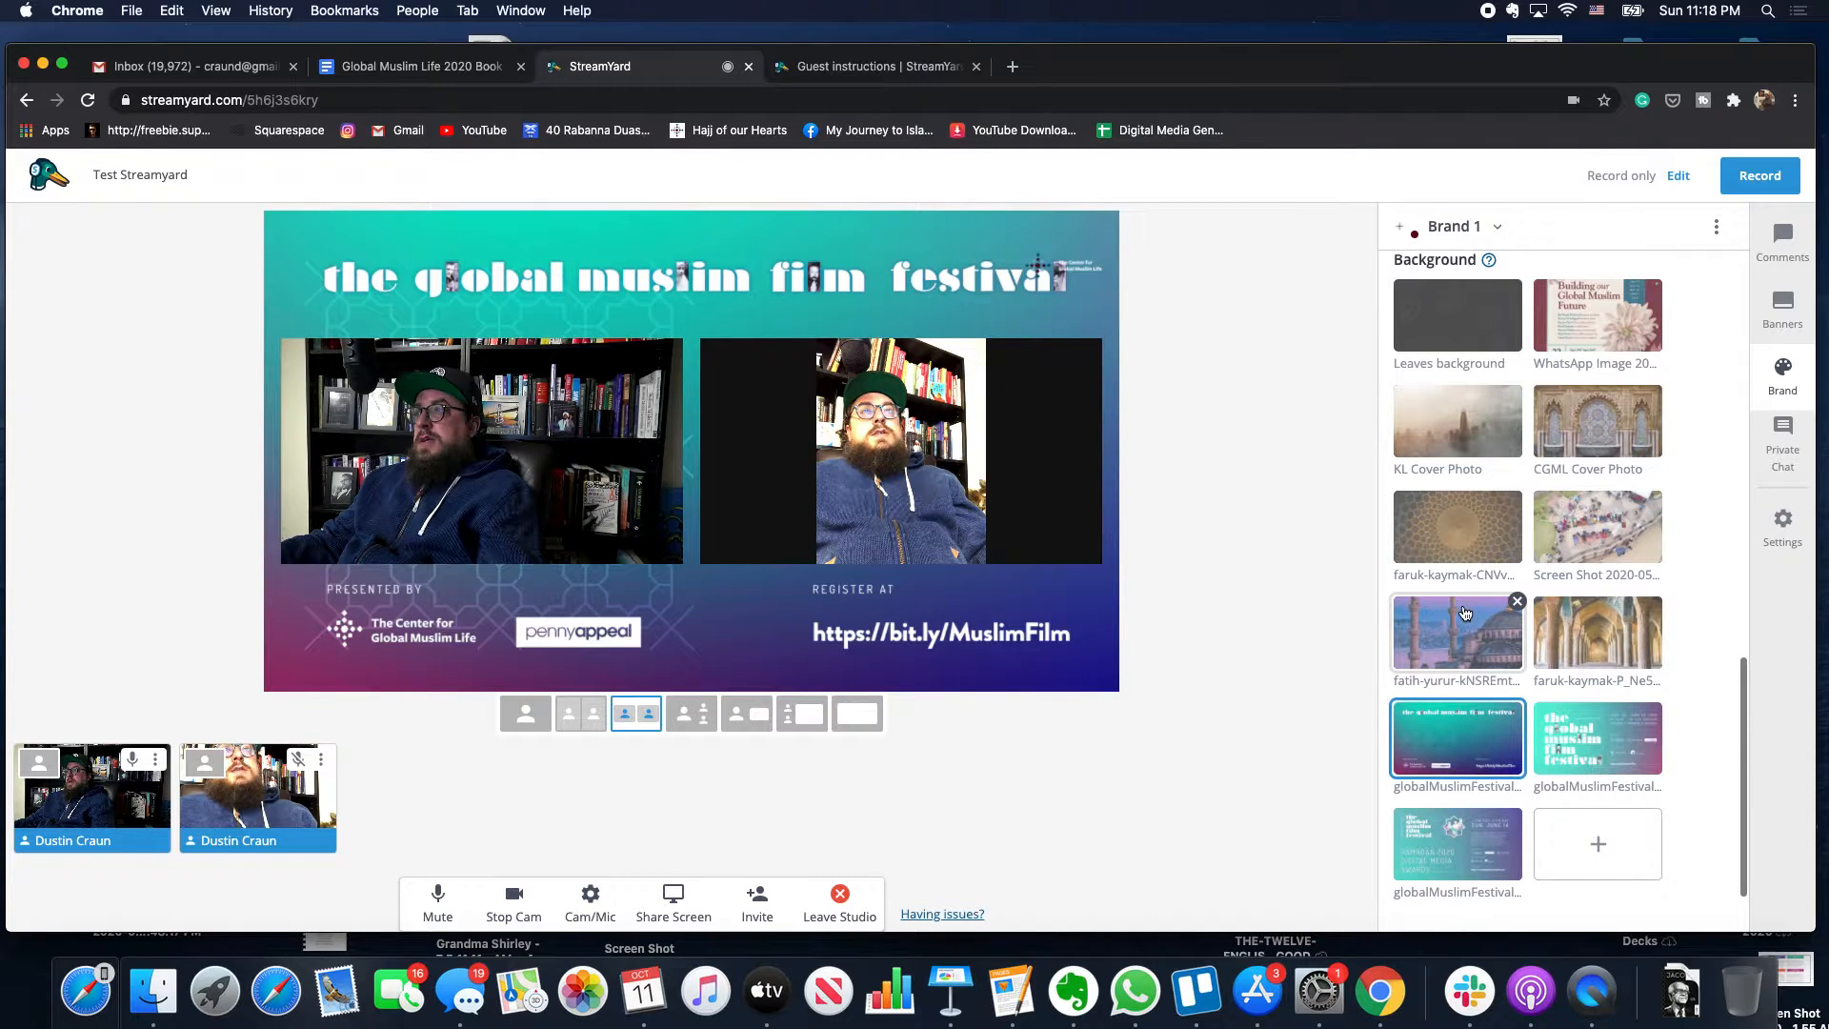
click(1457, 634)
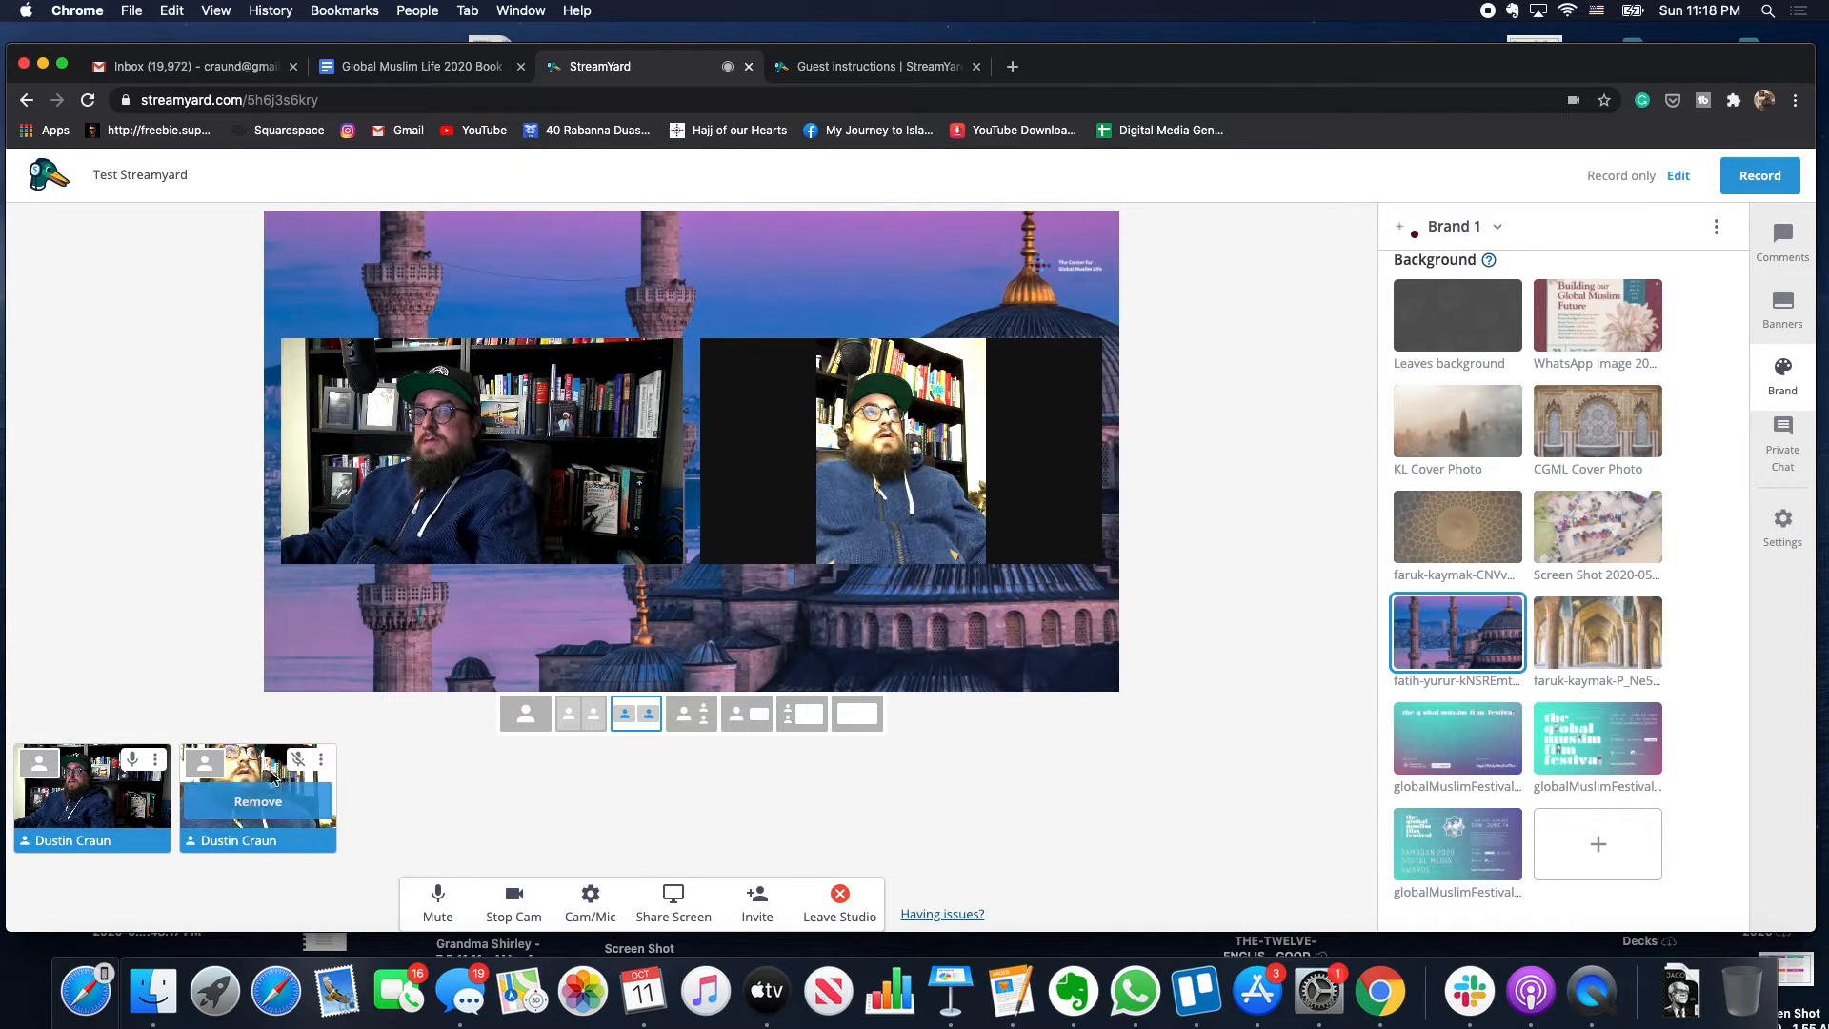
click(259, 801)
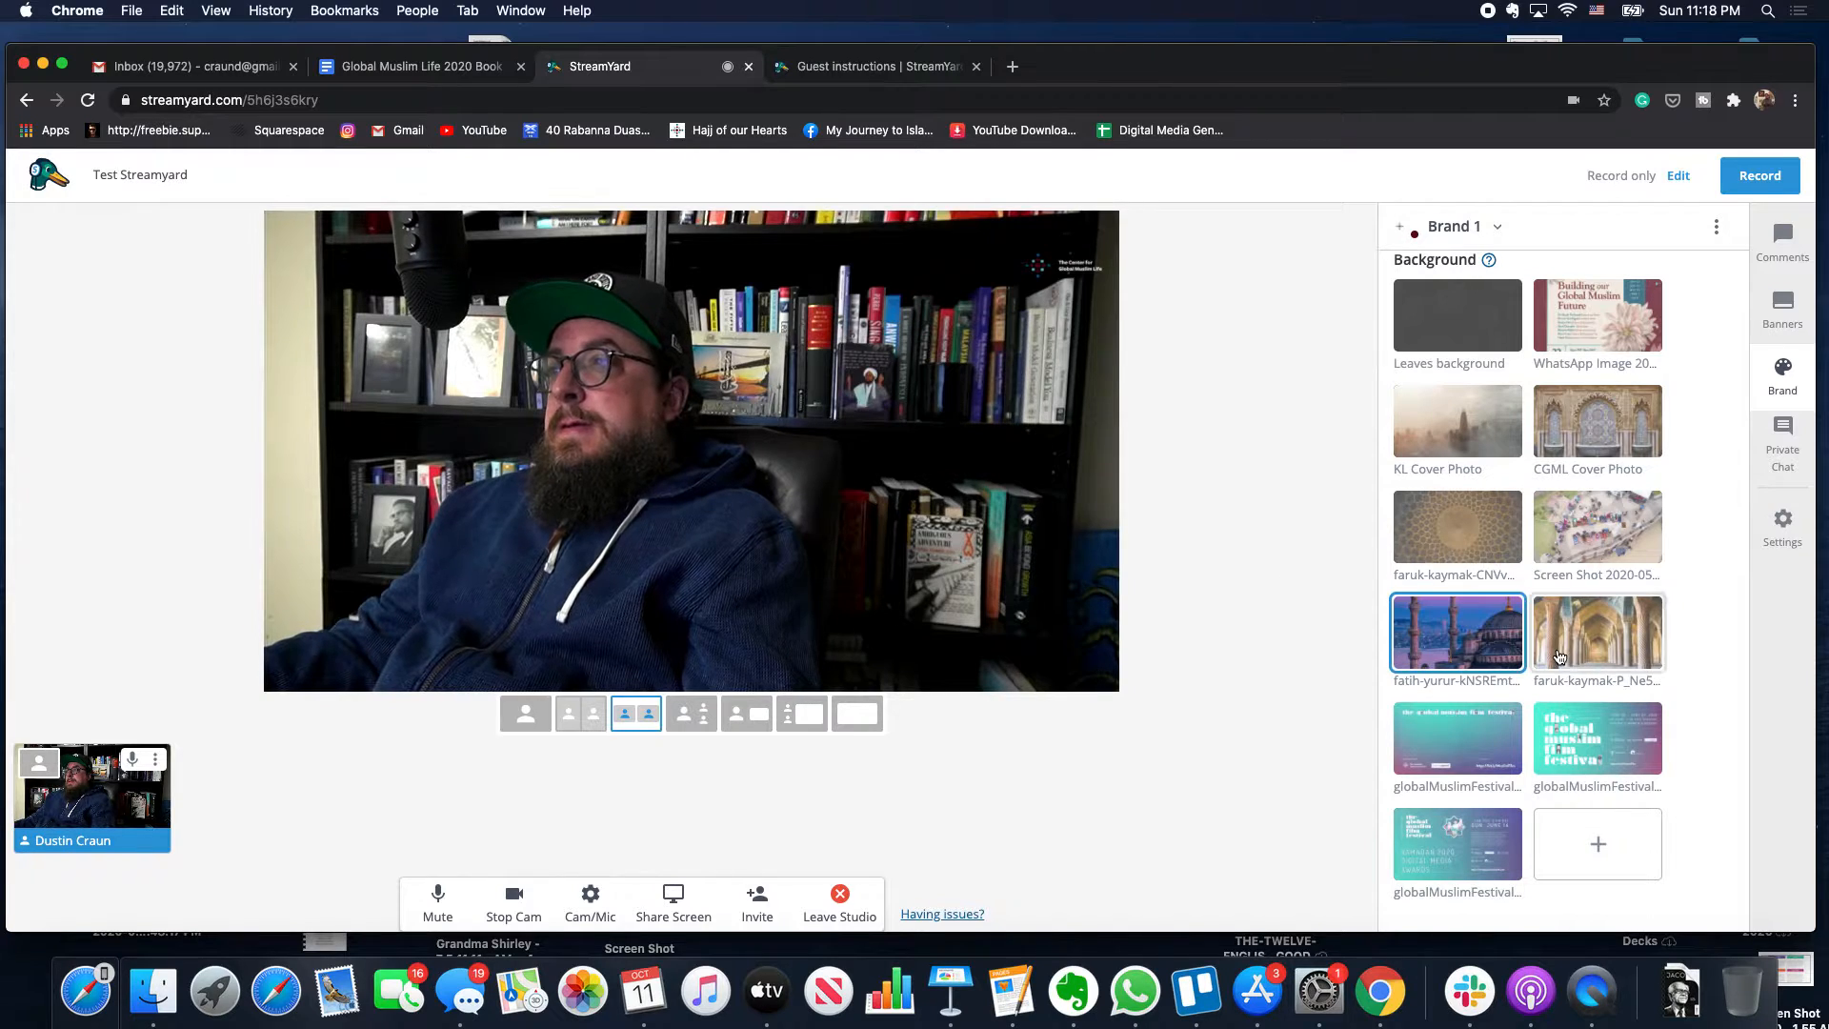
click(1586, 664)
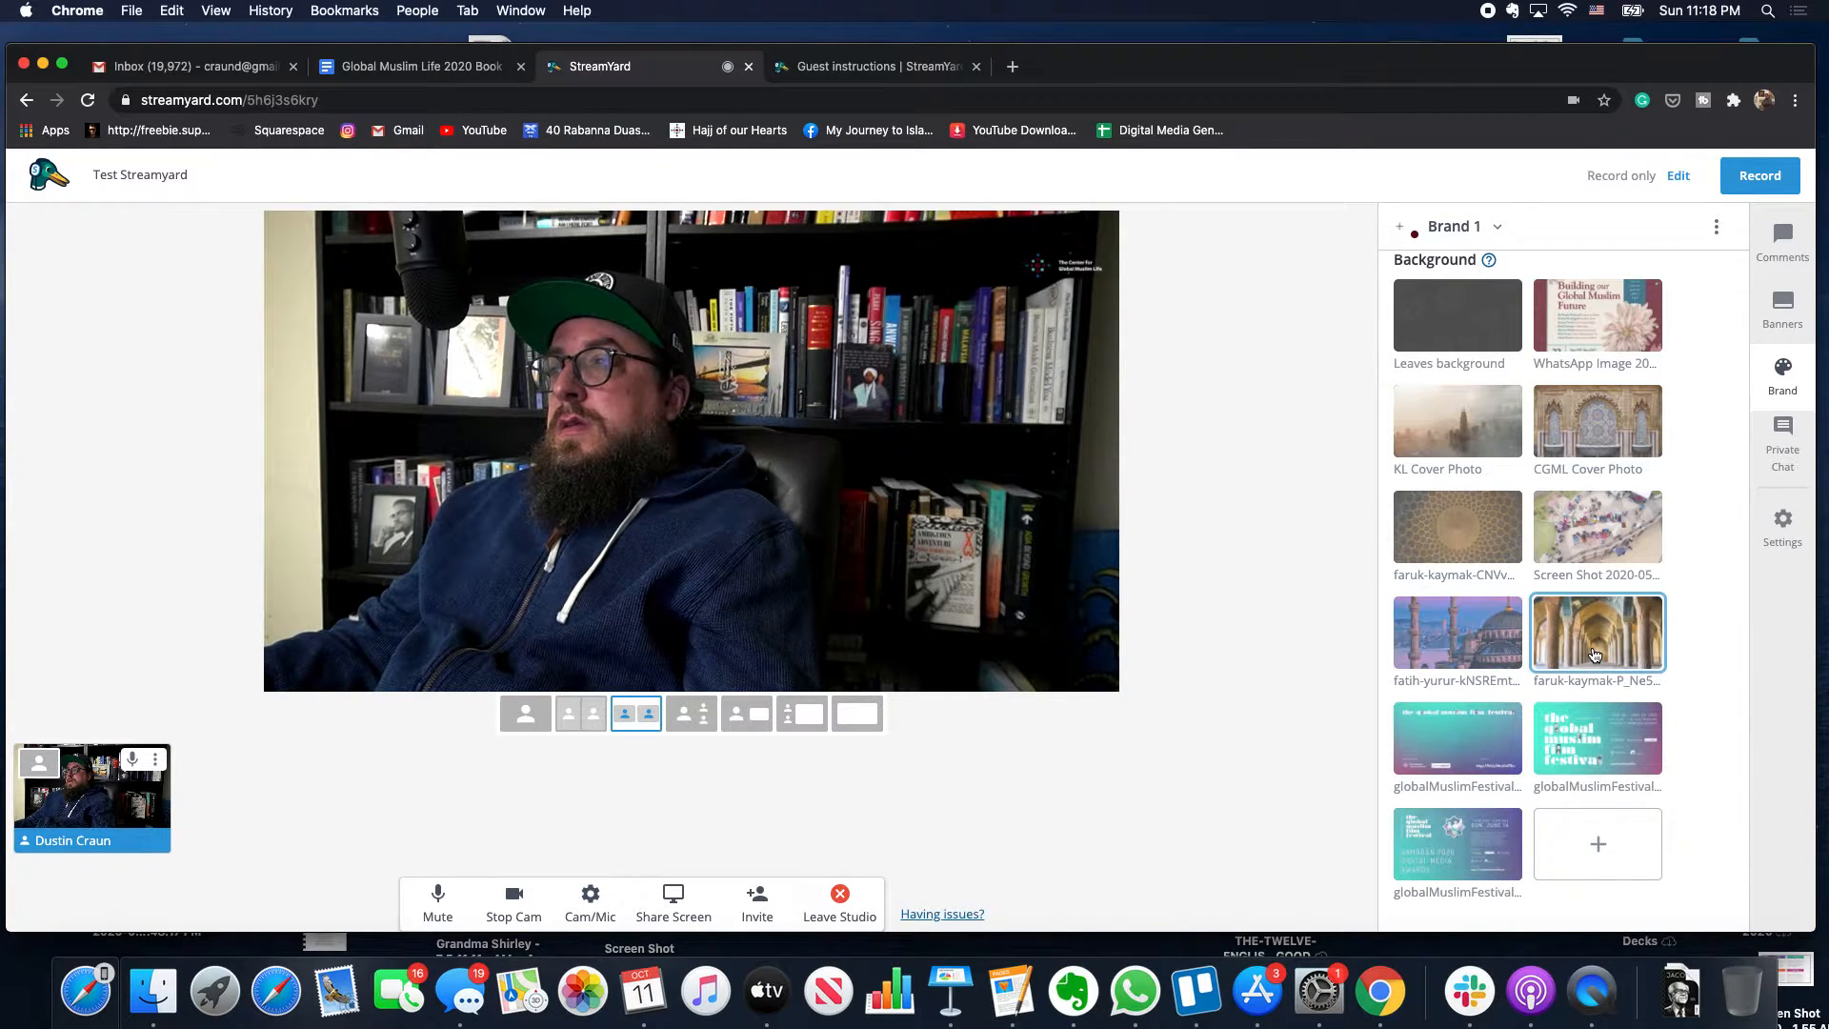
click(91, 795)
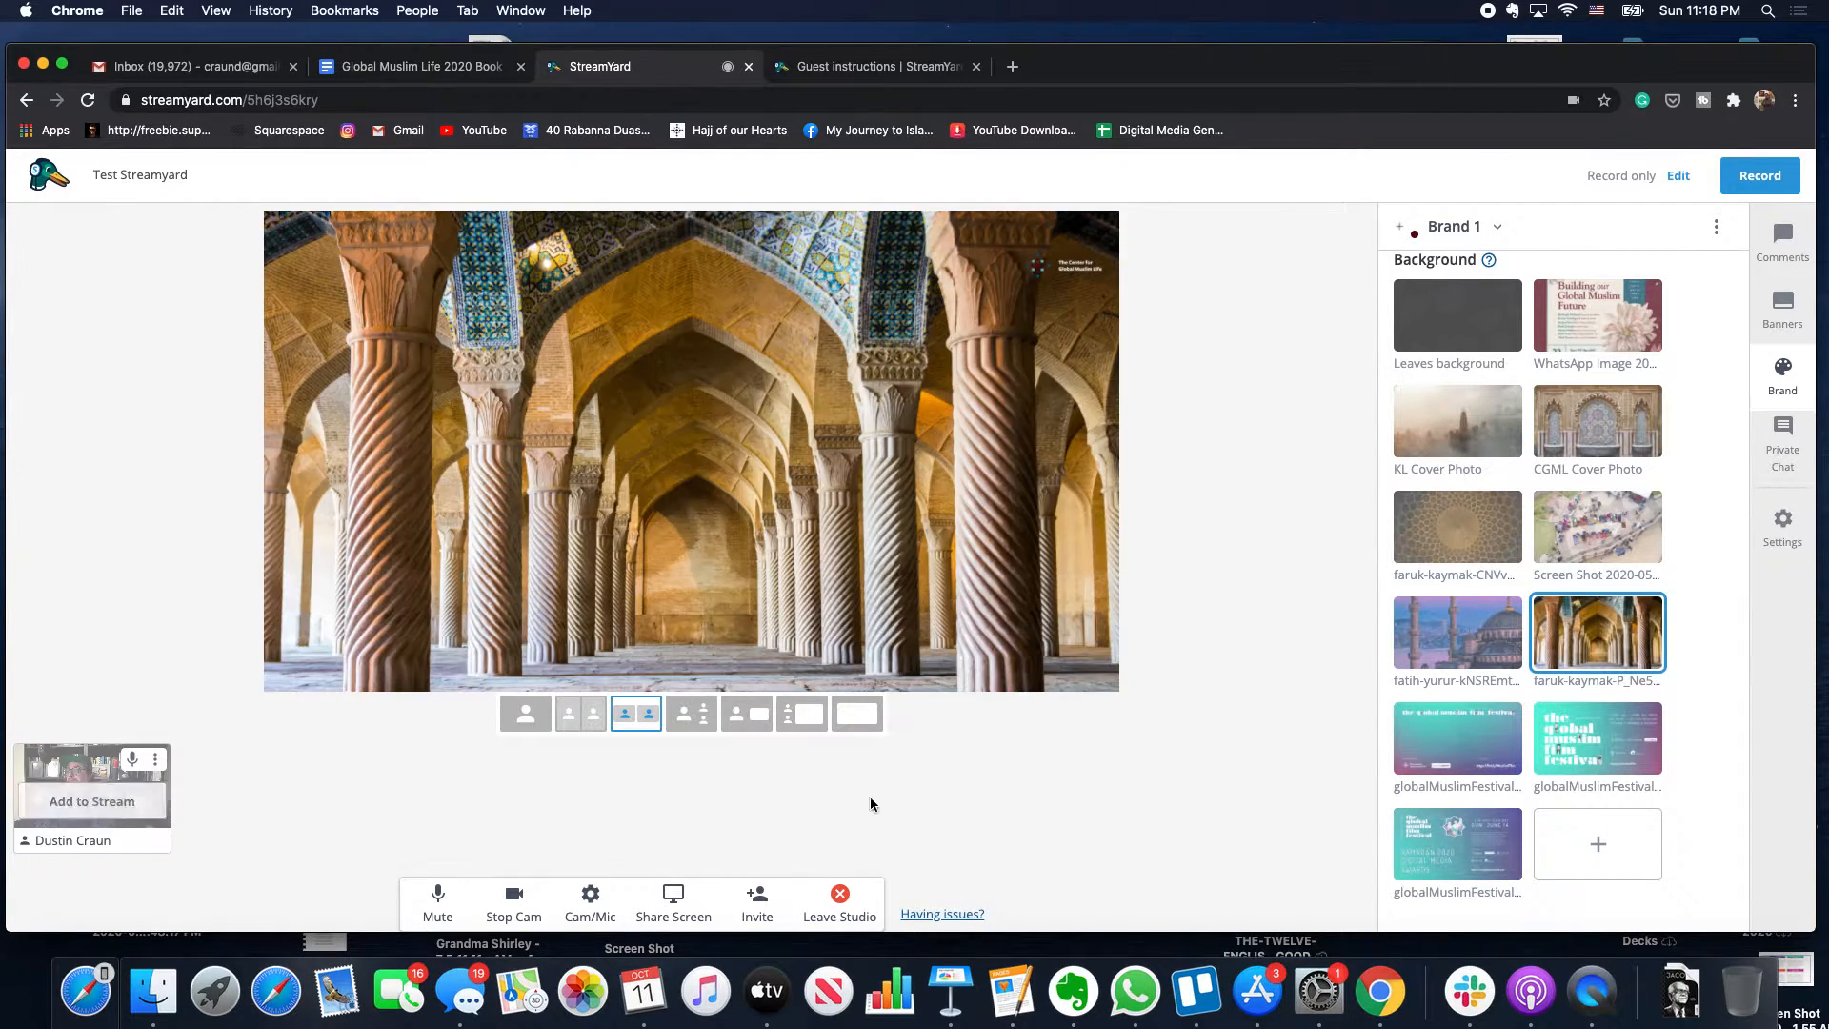
- Cycle through mosque, dome, CGML, KL and Global Muslim Future backgrounds, ending on the teal festival one
click(1477, 629)
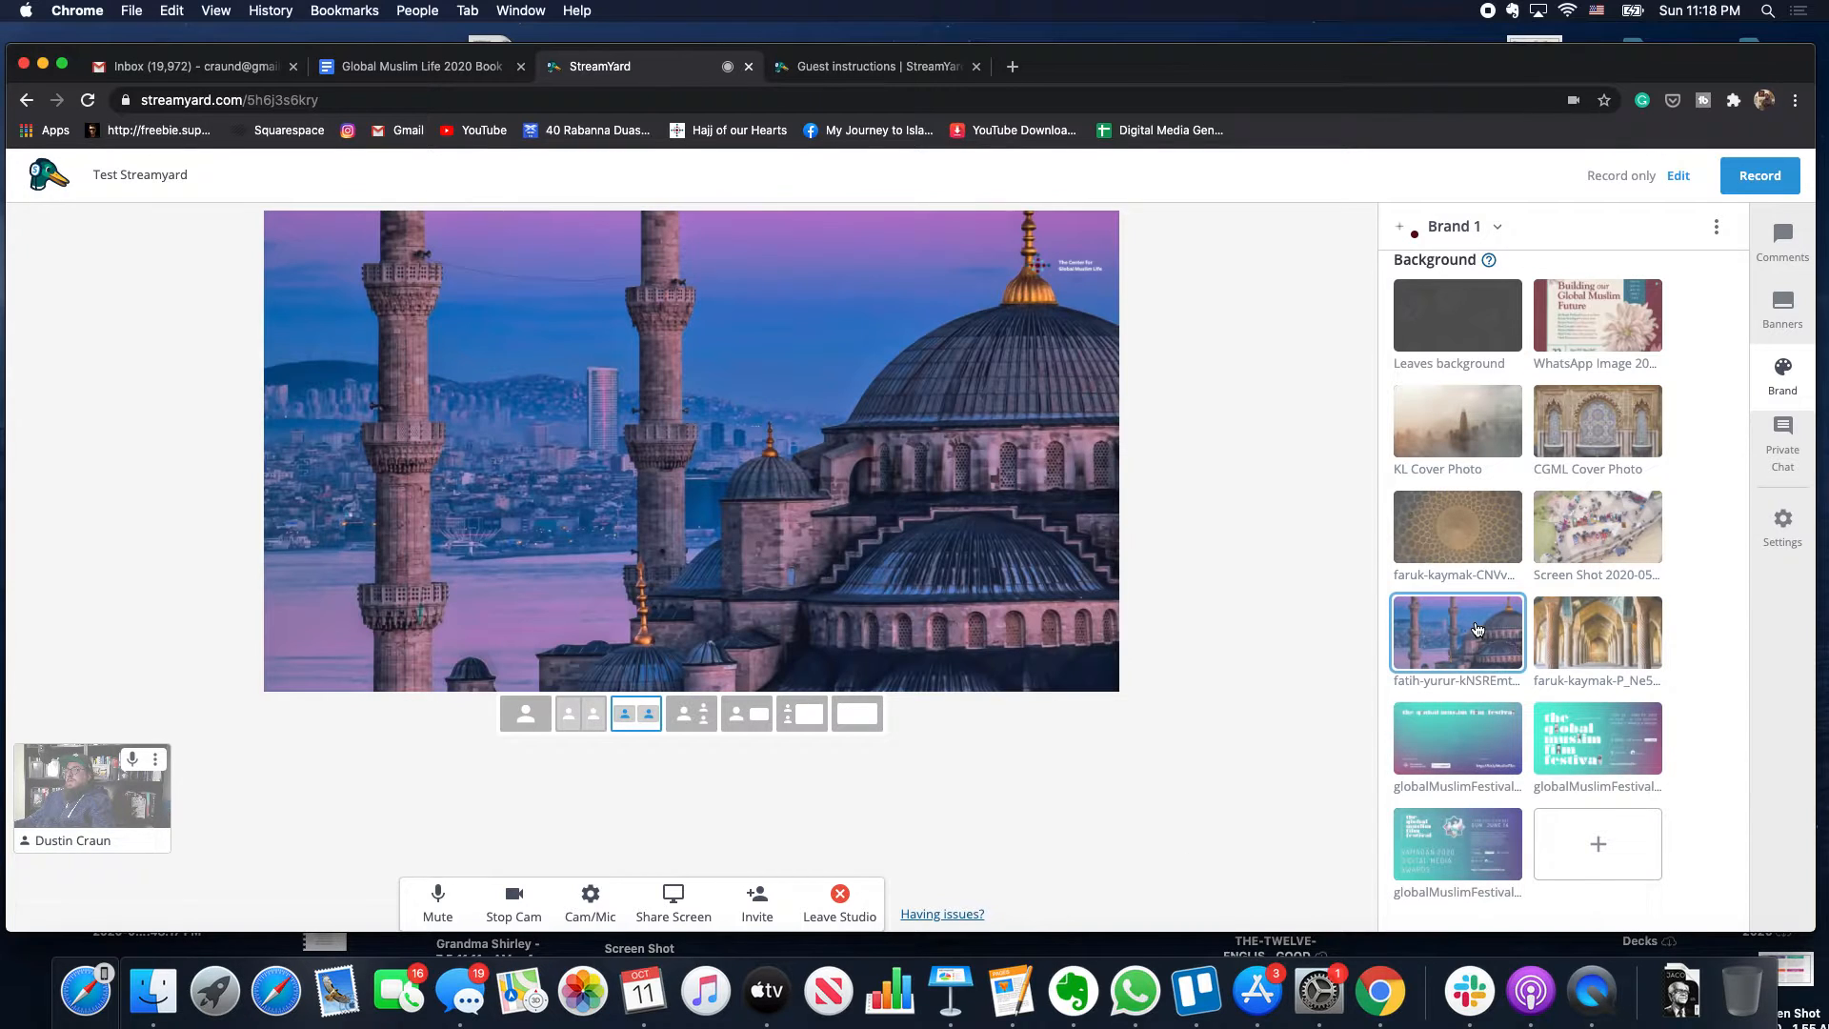
click(1473, 557)
click(1601, 435)
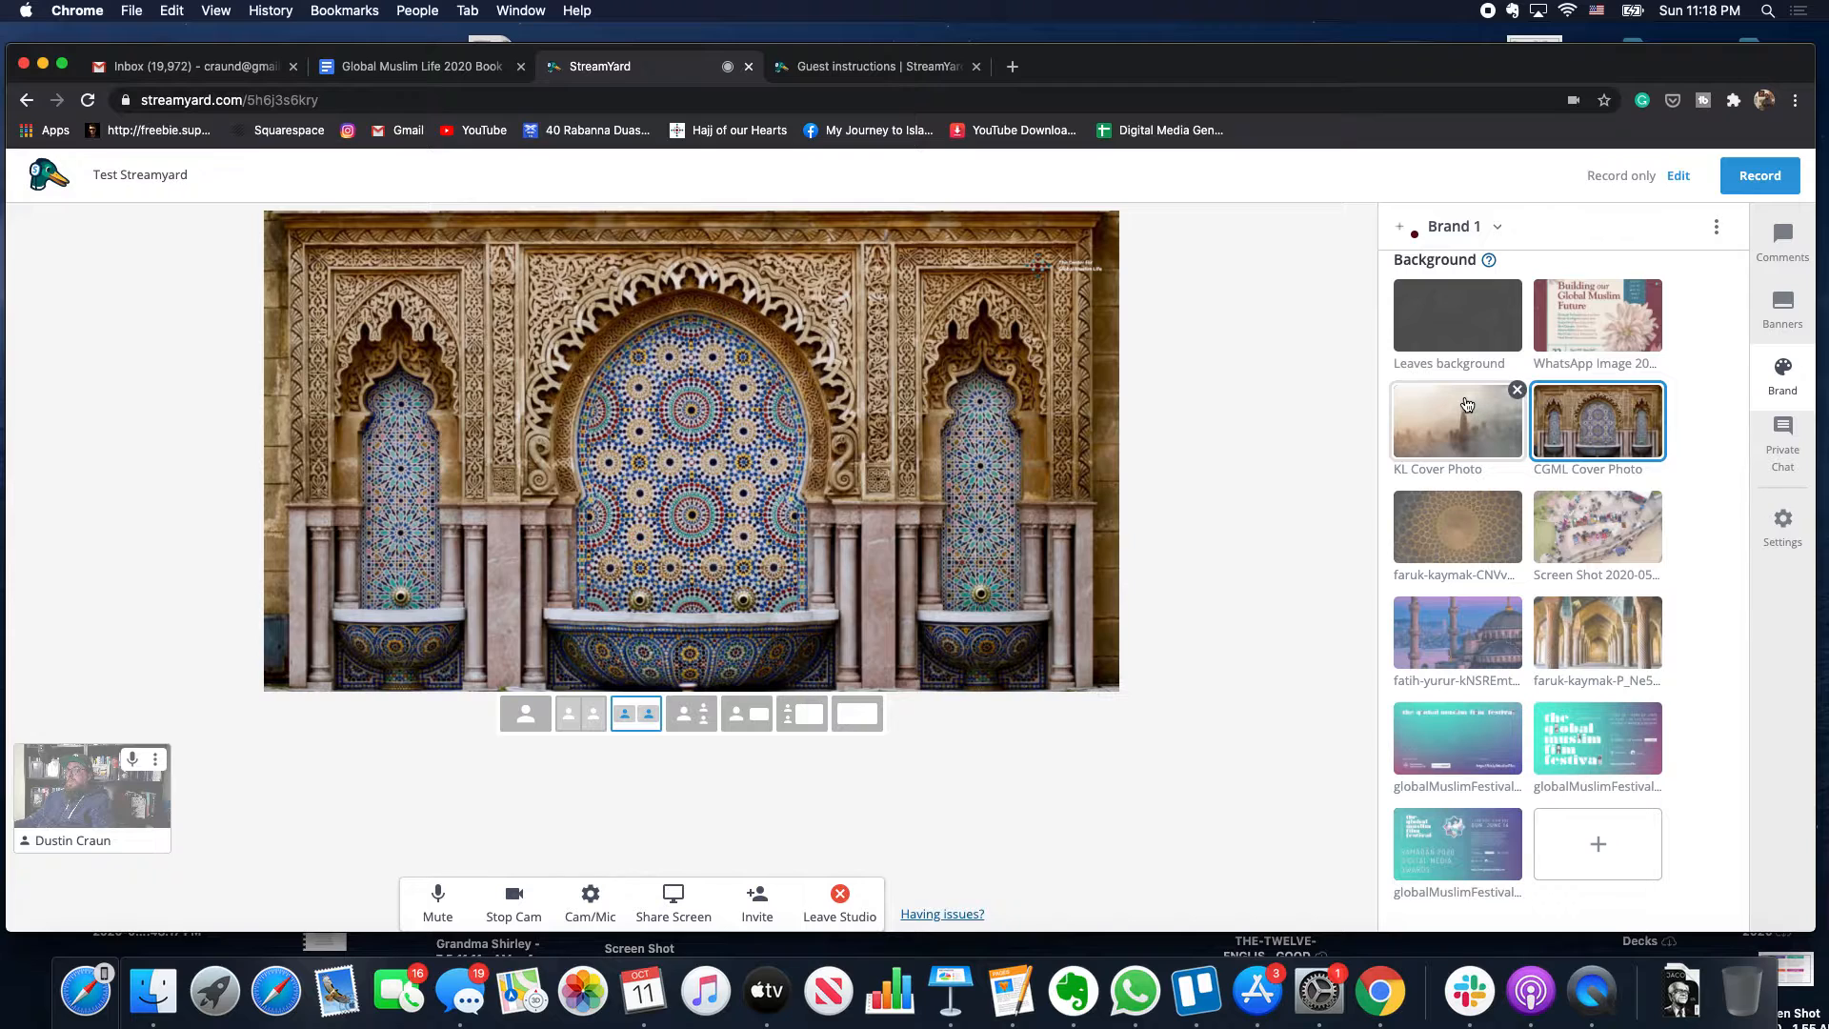
click(1467, 405)
scroll(1472, 381, up, 2)
click(1617, 393)
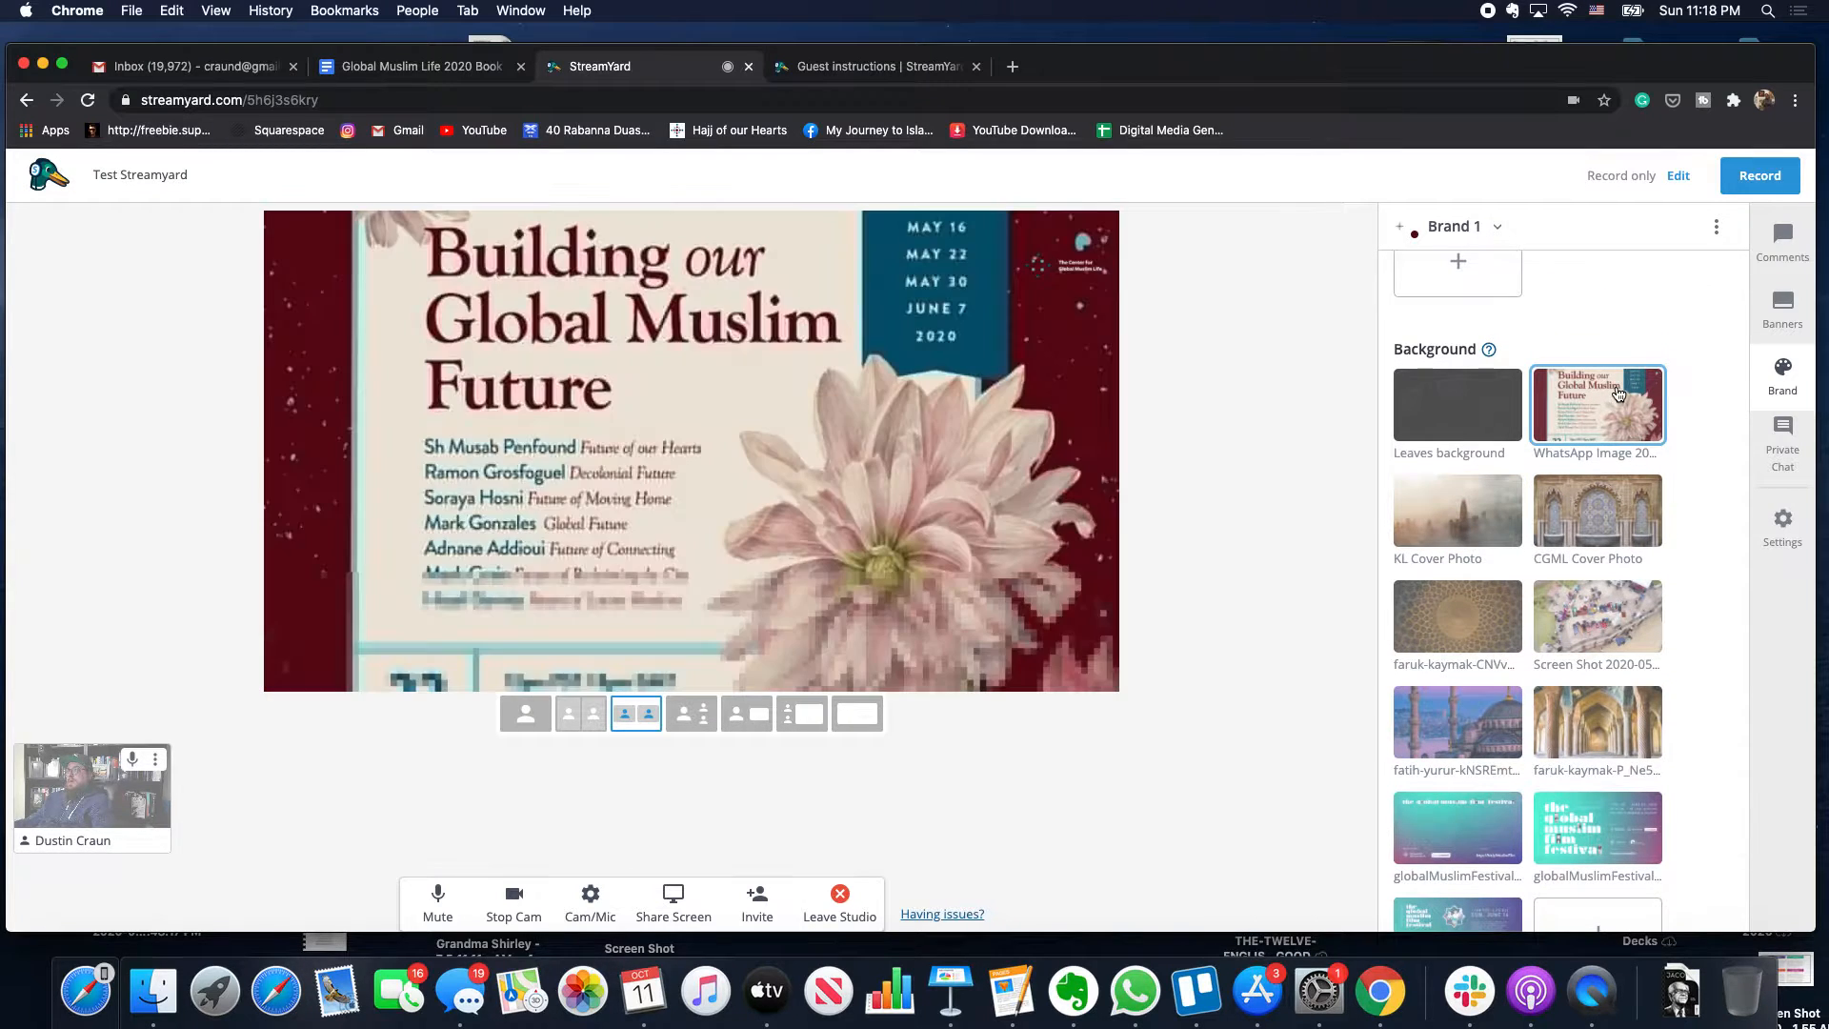
scroll(1476, 705, down, 3)
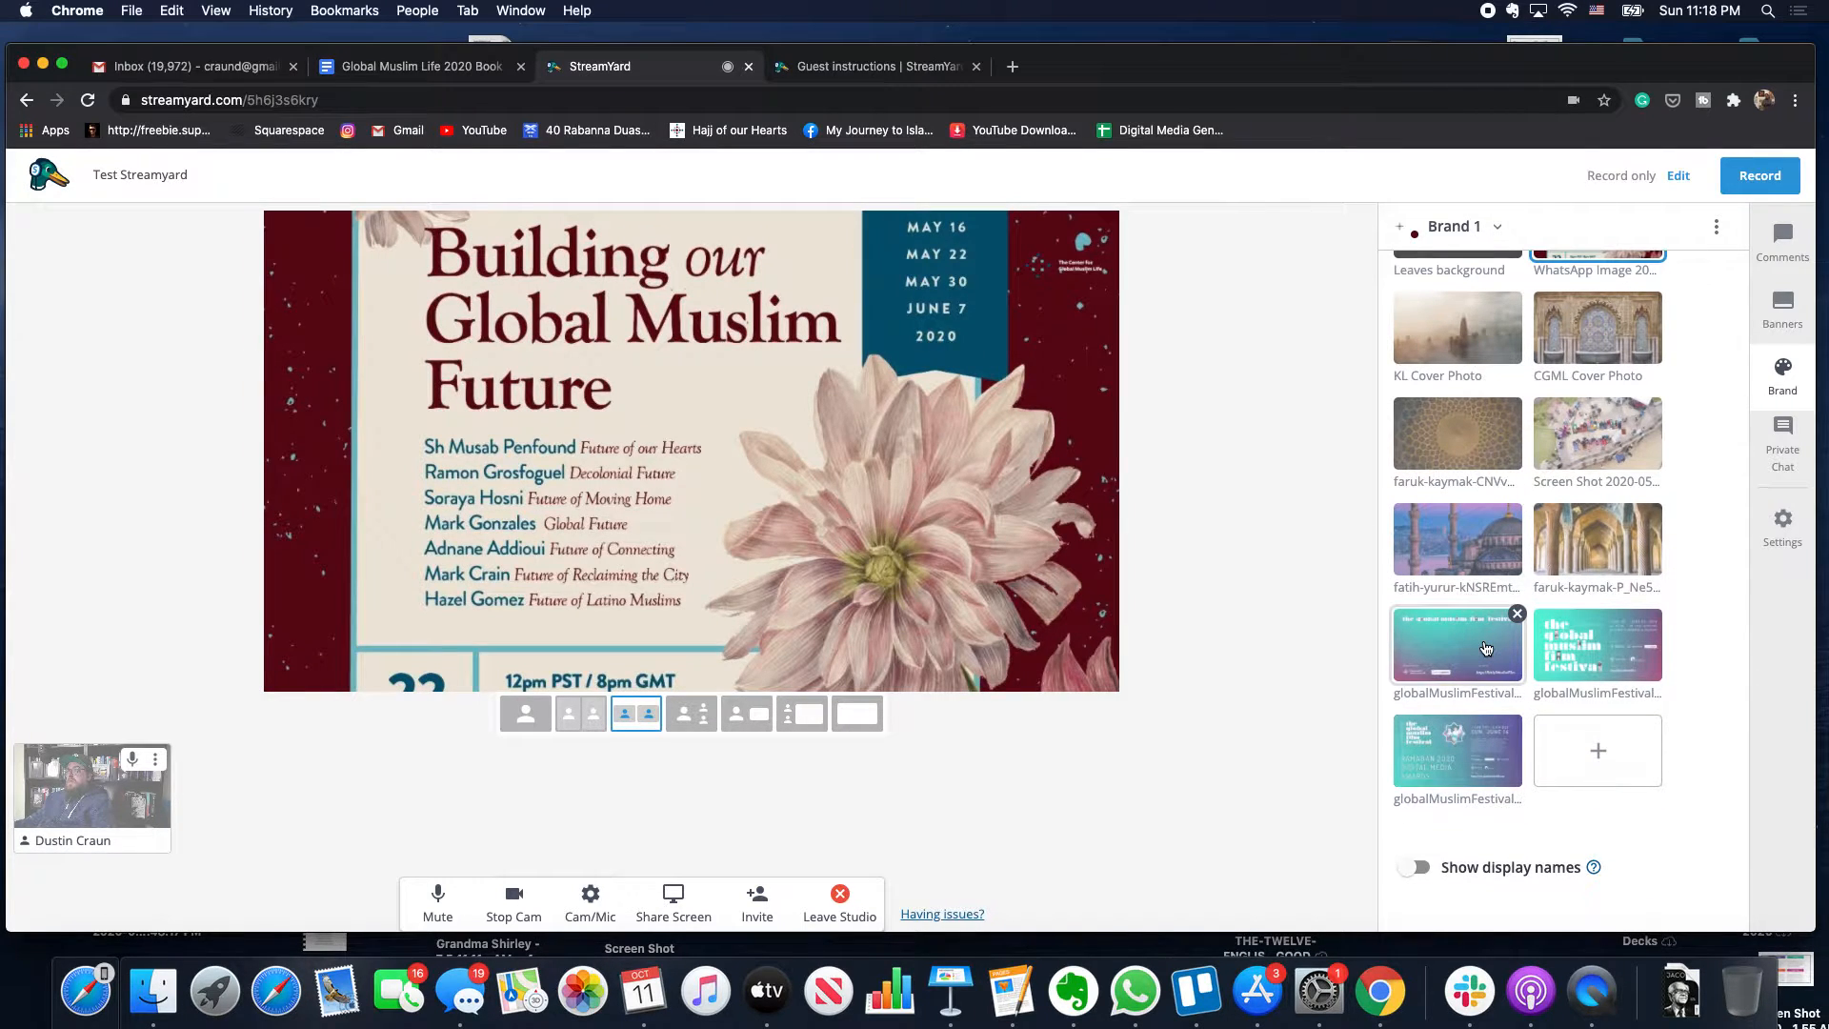
click(1485, 648)
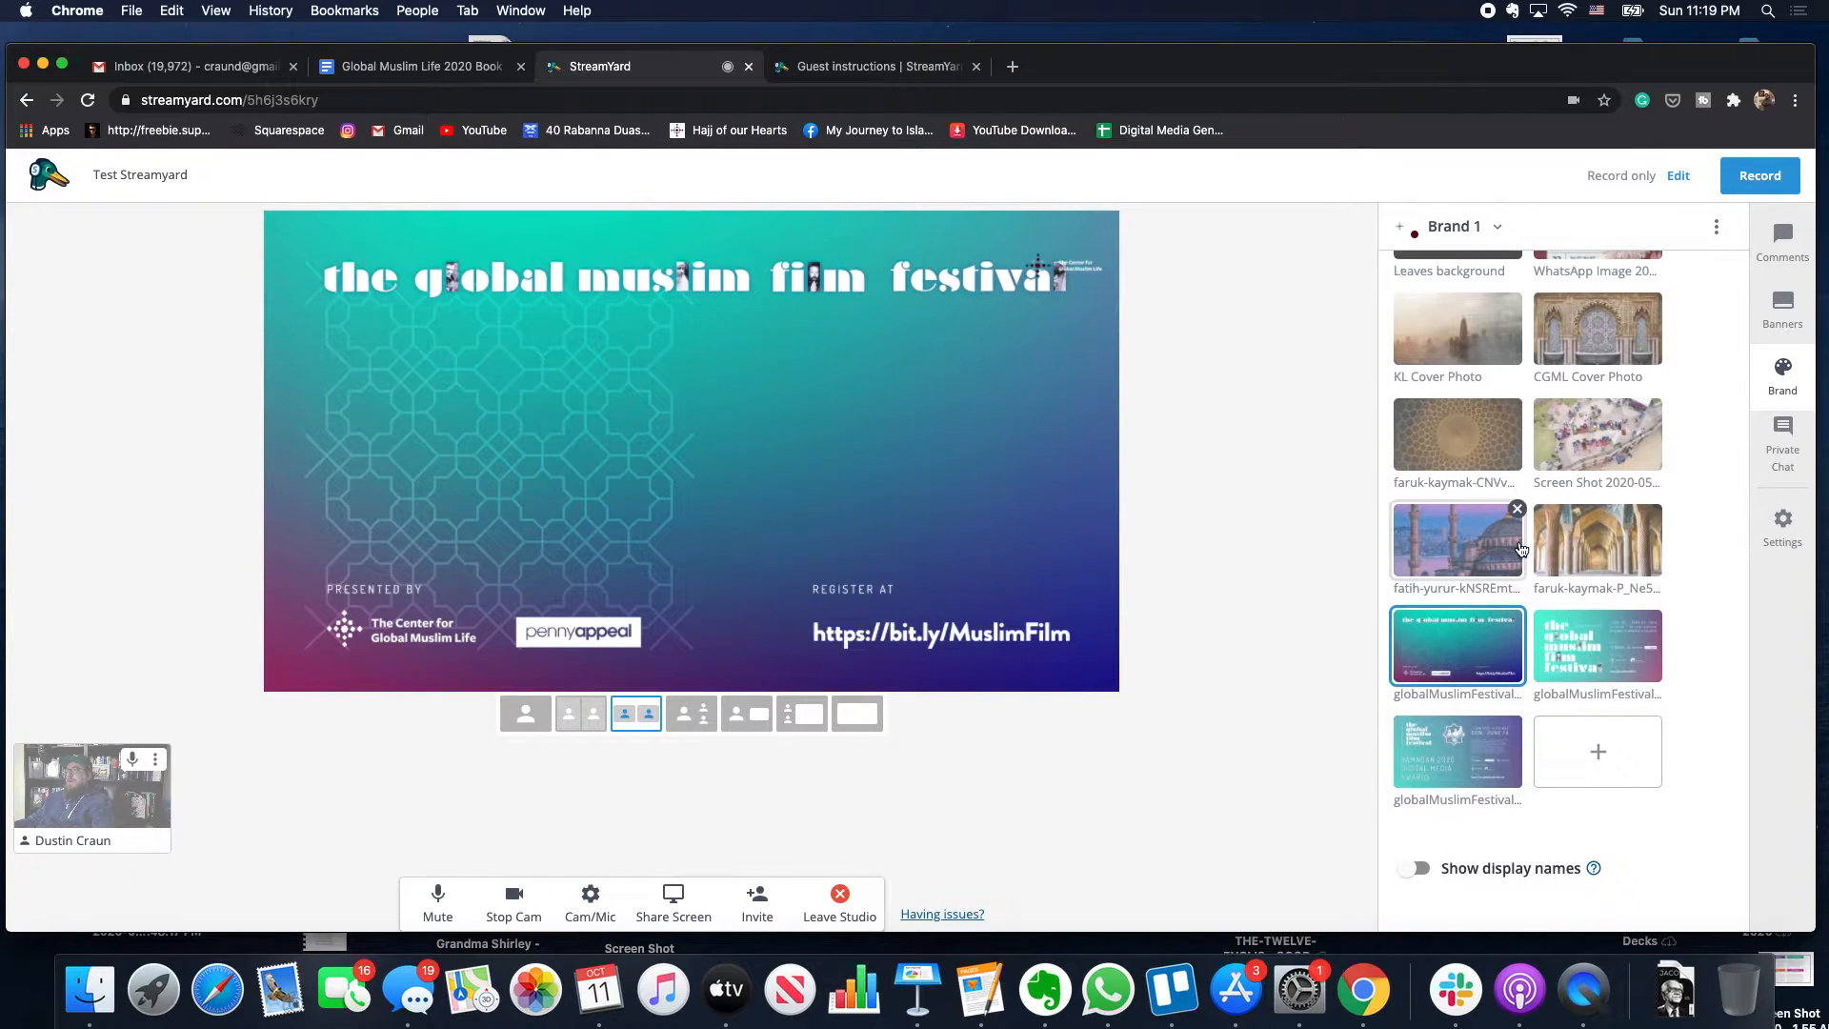
- Play the second clip from the Brand panel's Video clips full-frame on the stage
scroll(1524, 543, up, 10)
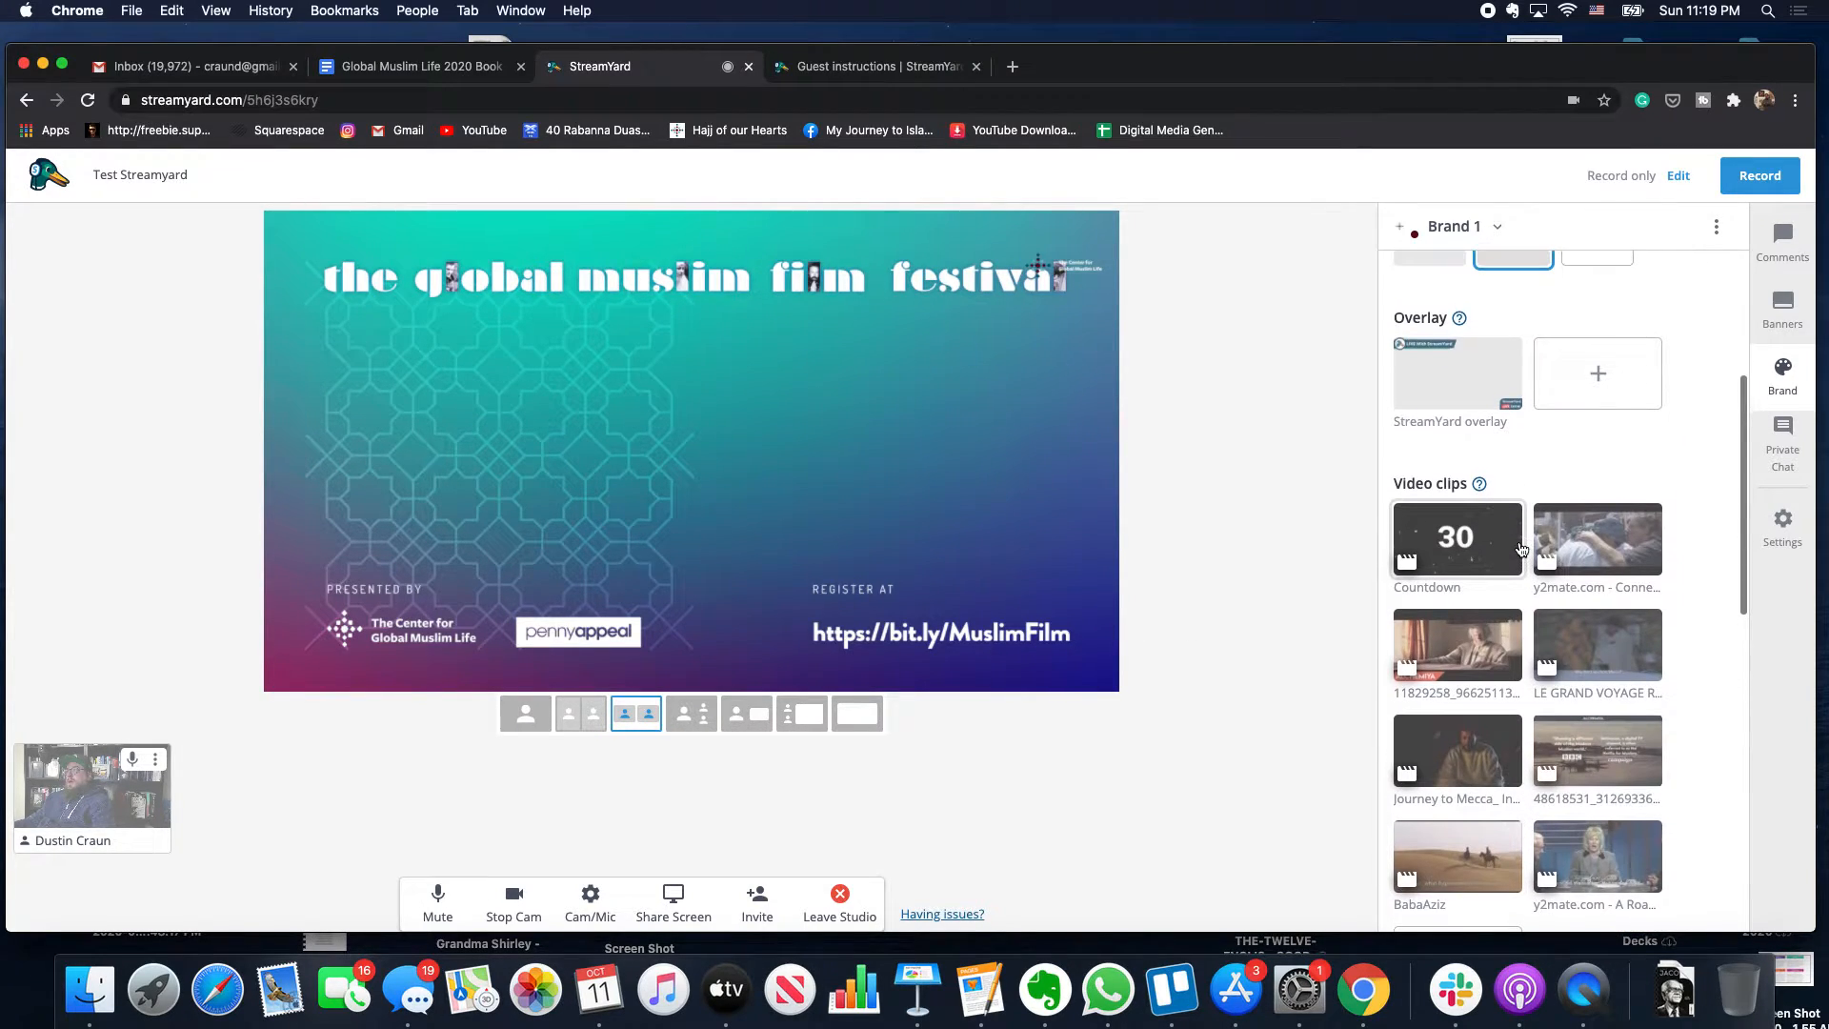
scroll(1521, 545, up, 1)
scroll(1499, 481, down, 1)
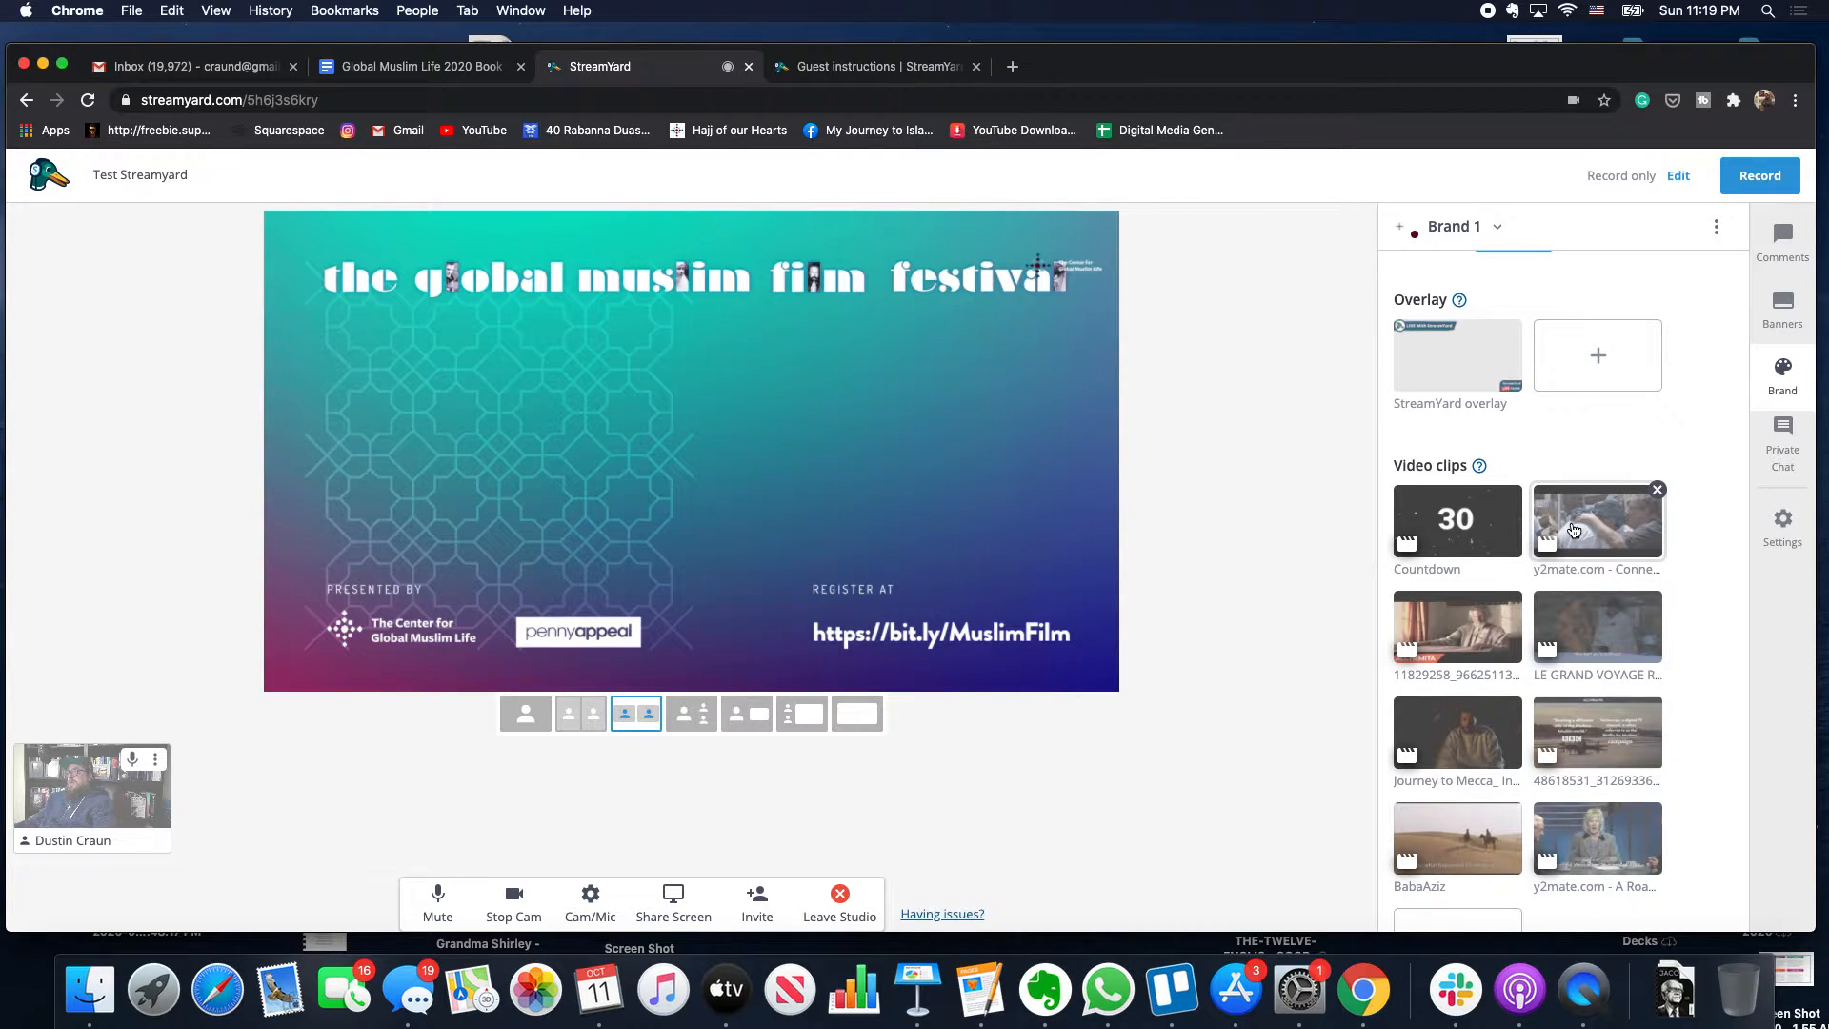
scroll(1573, 530, down, 3)
scroll(1596, 587, up, 5)
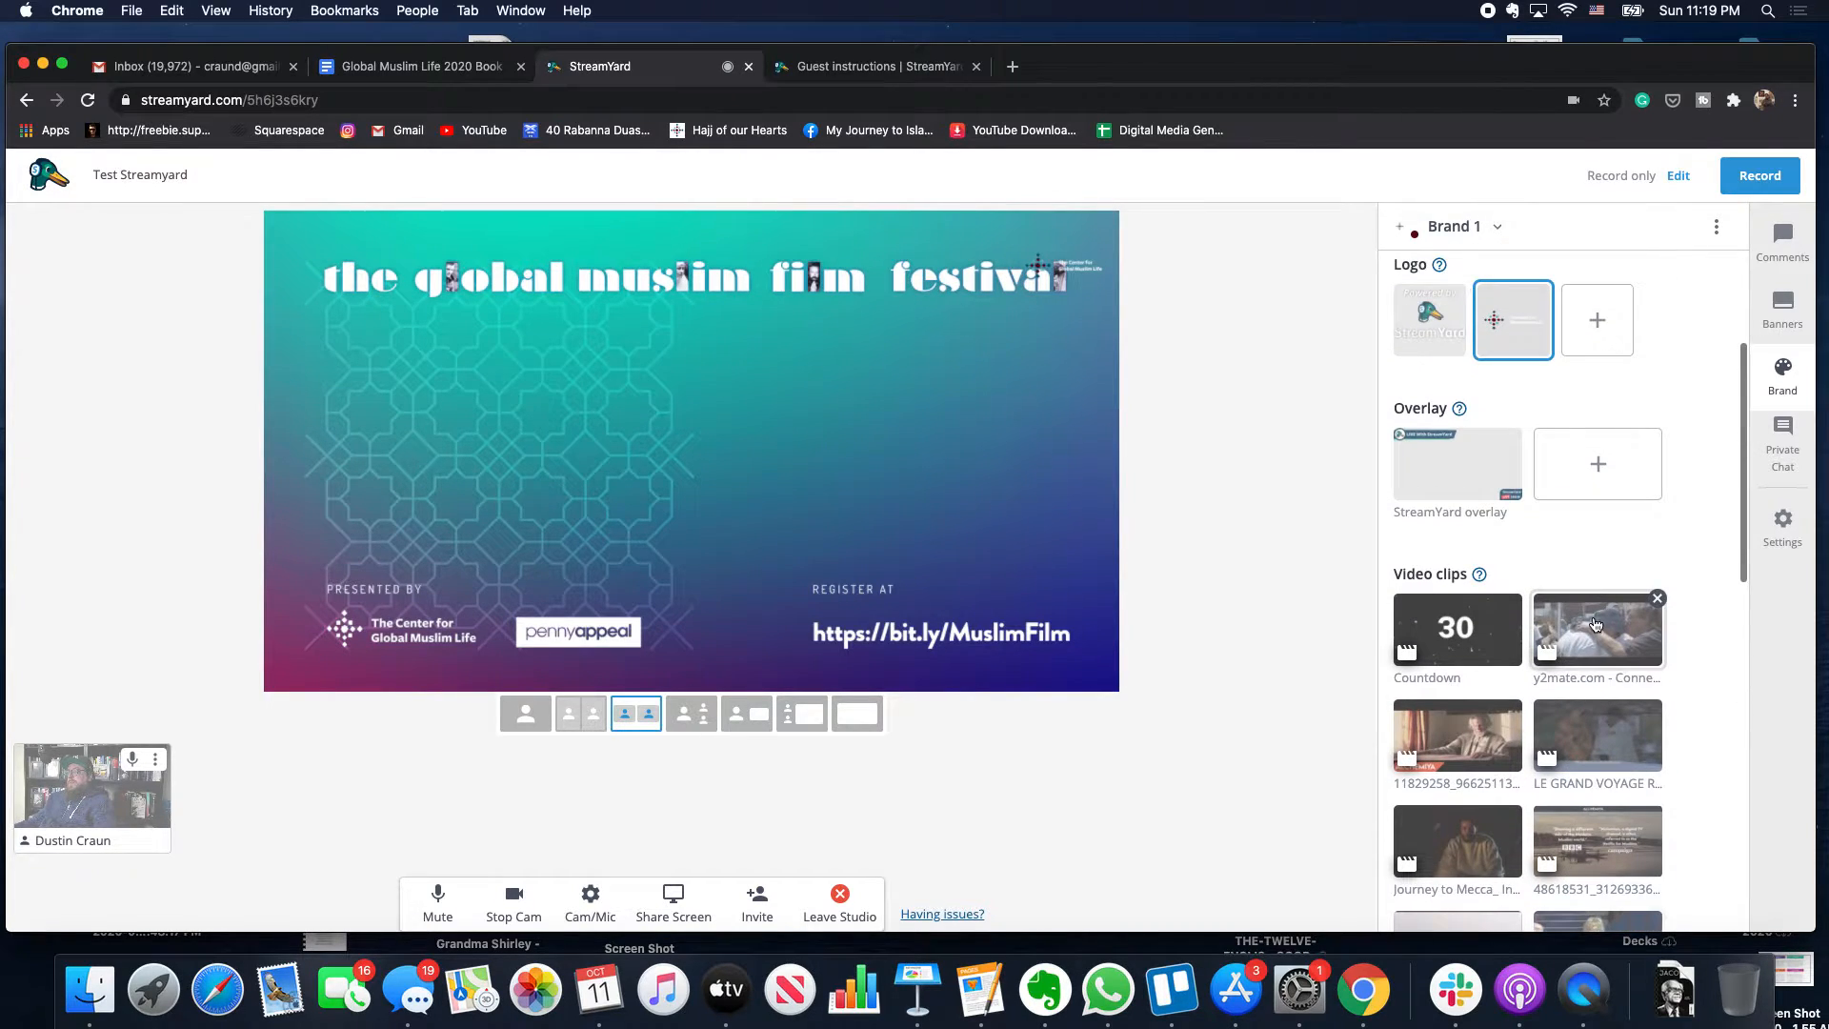
click(1596, 624)
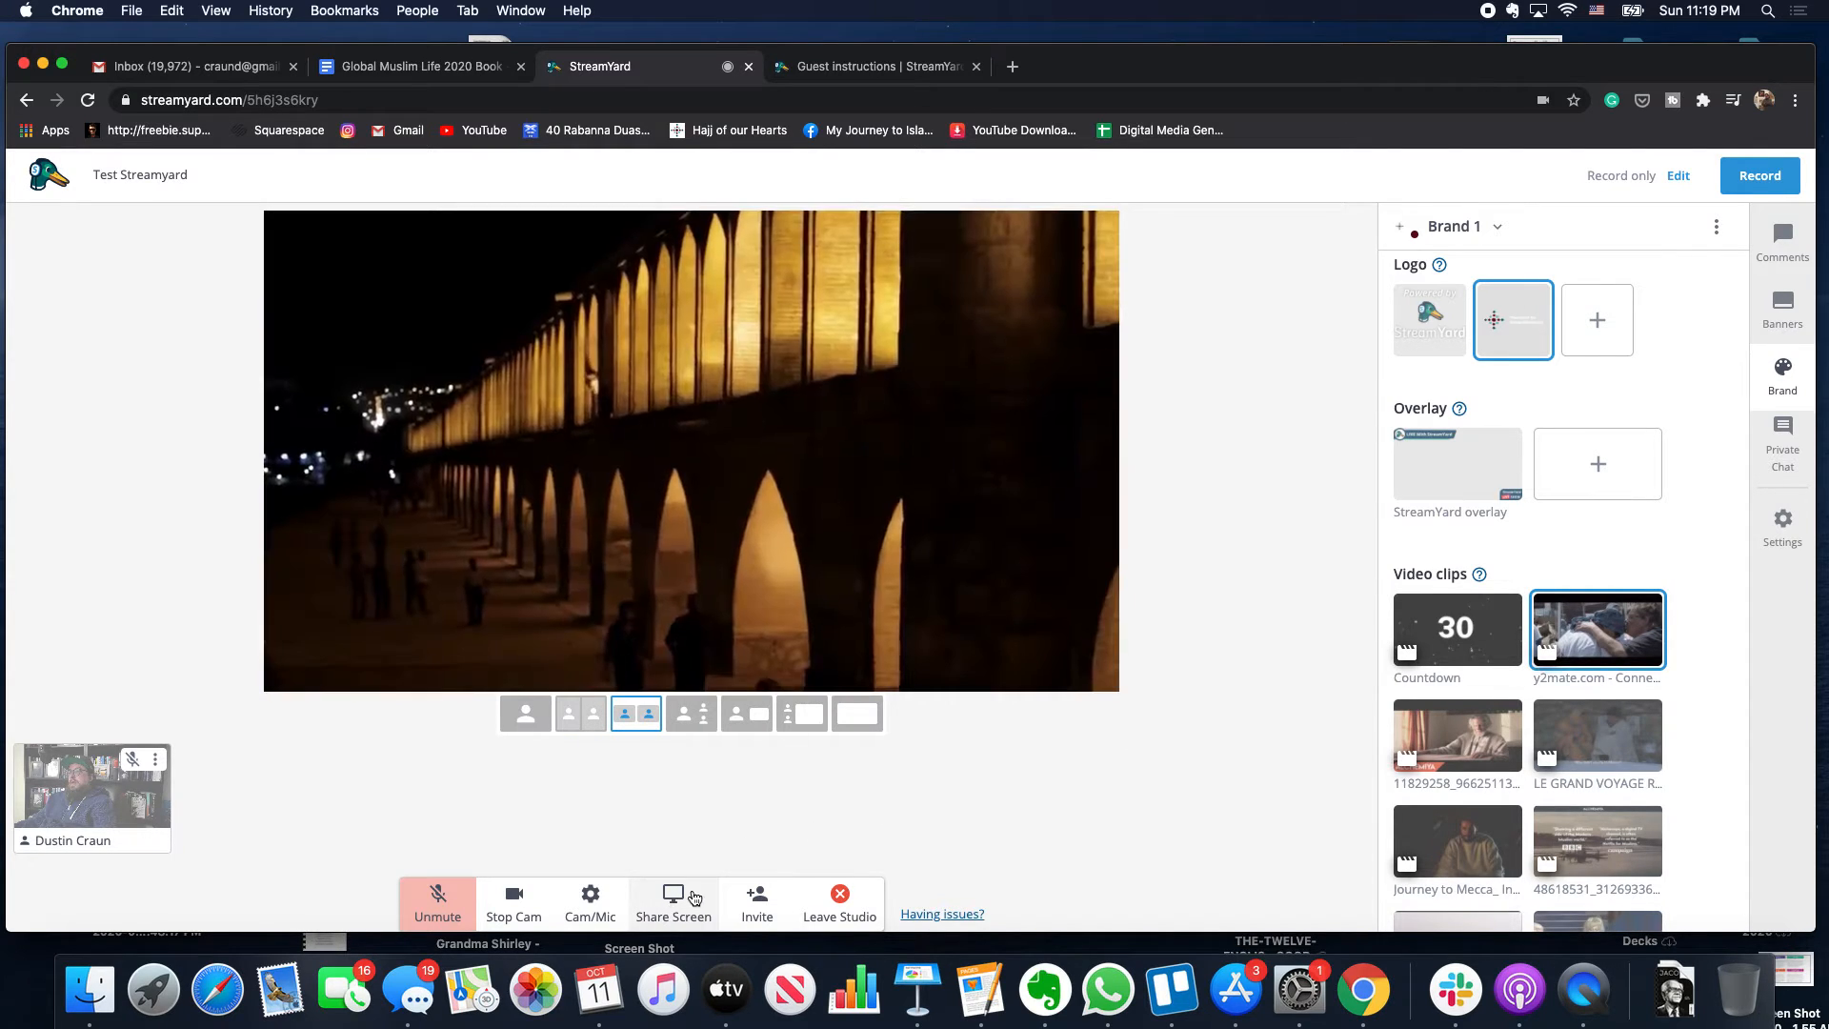
click(675, 904)
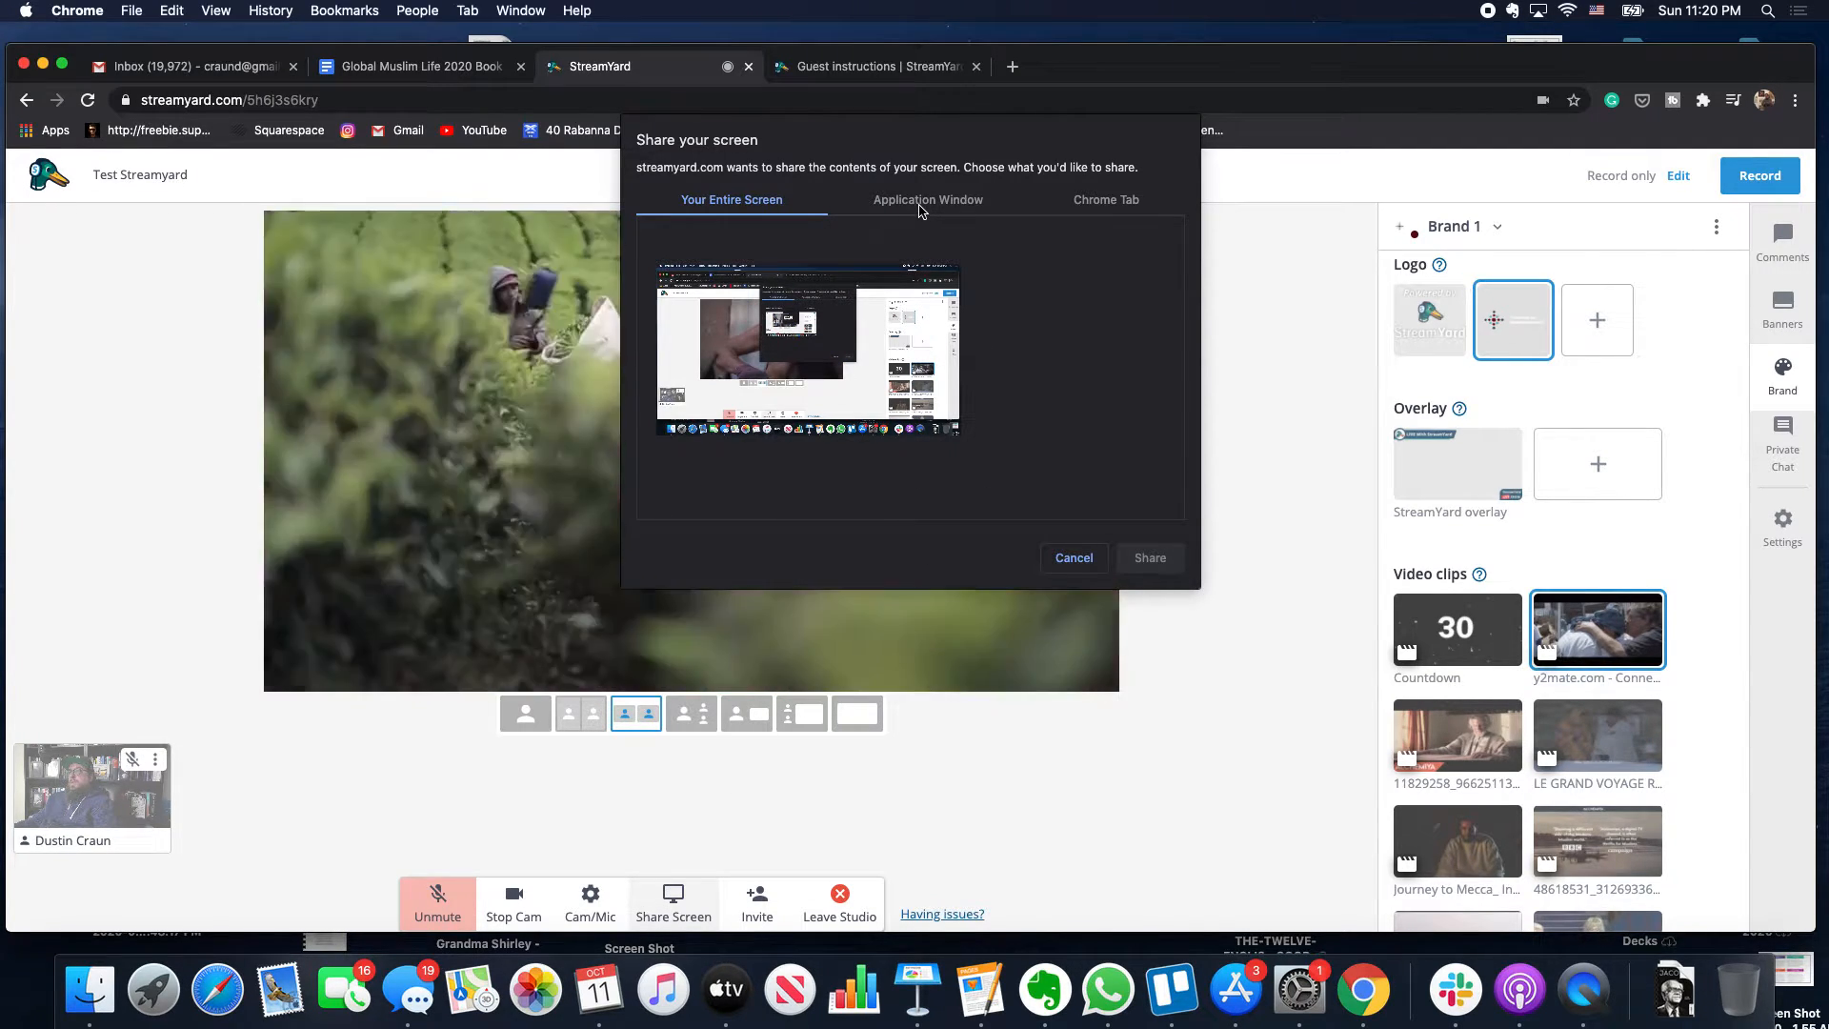
click(921, 205)
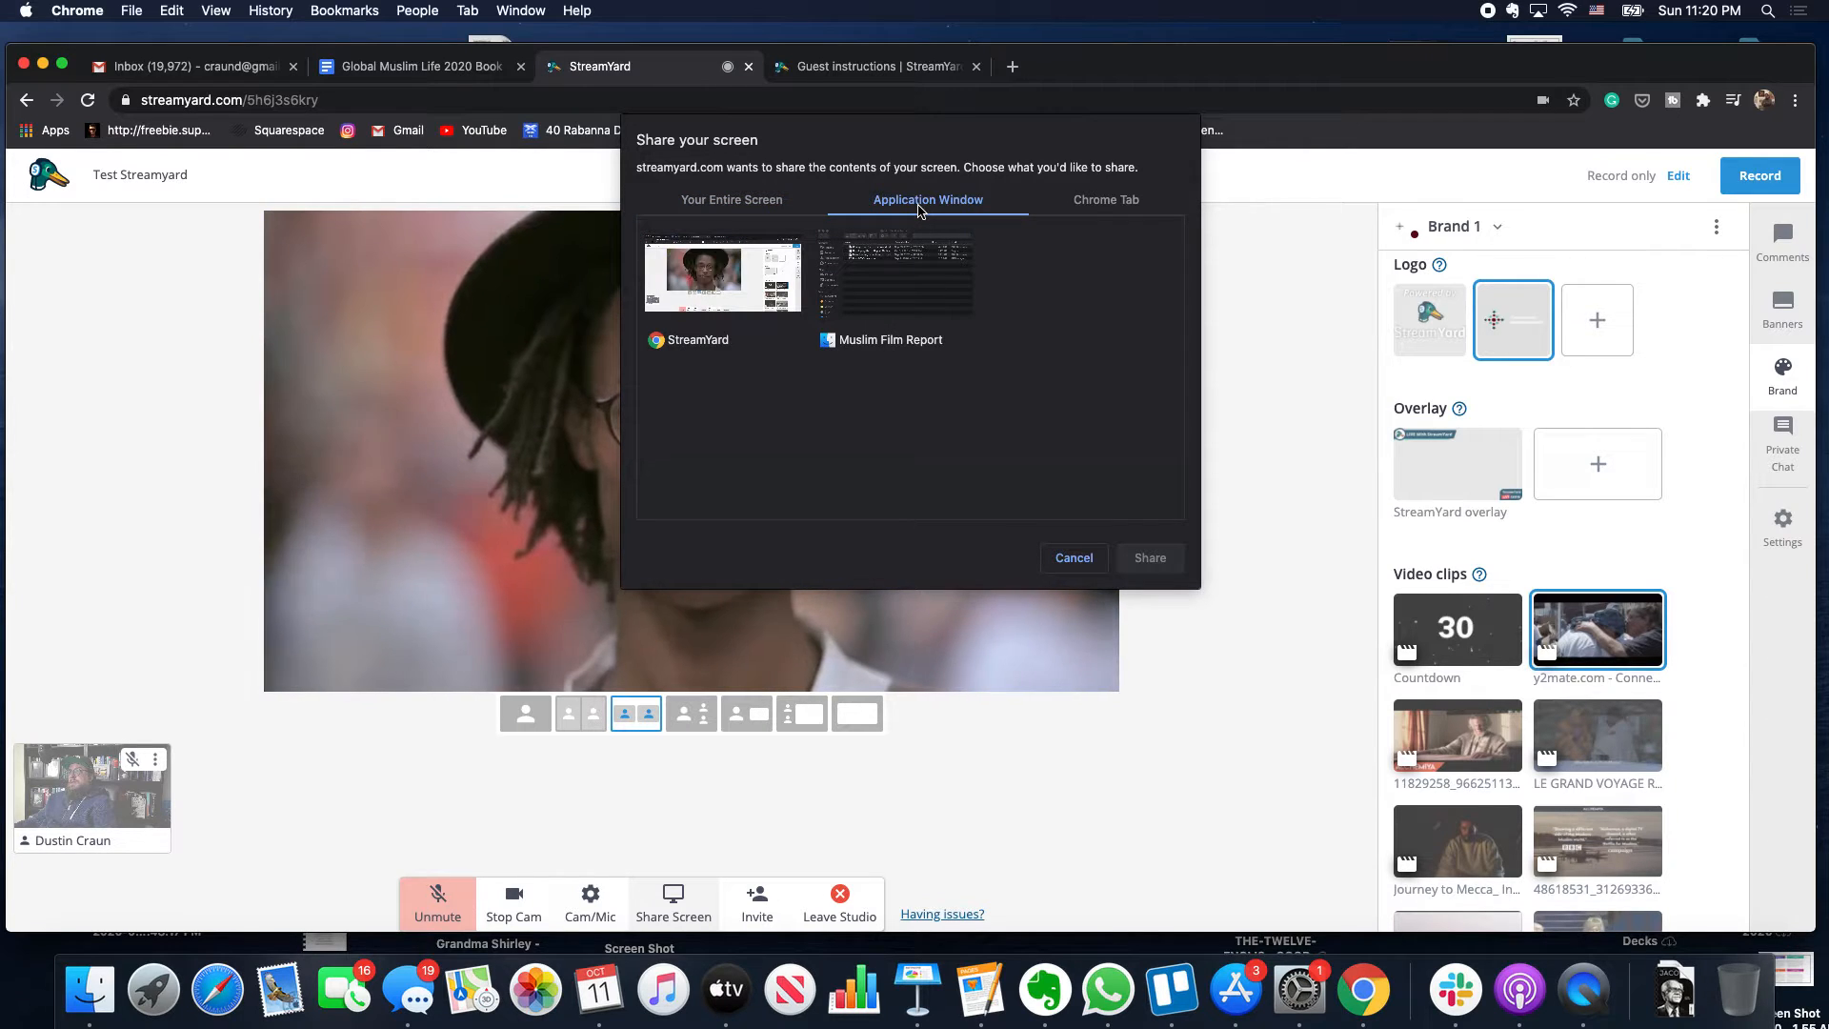
click(774, 208)
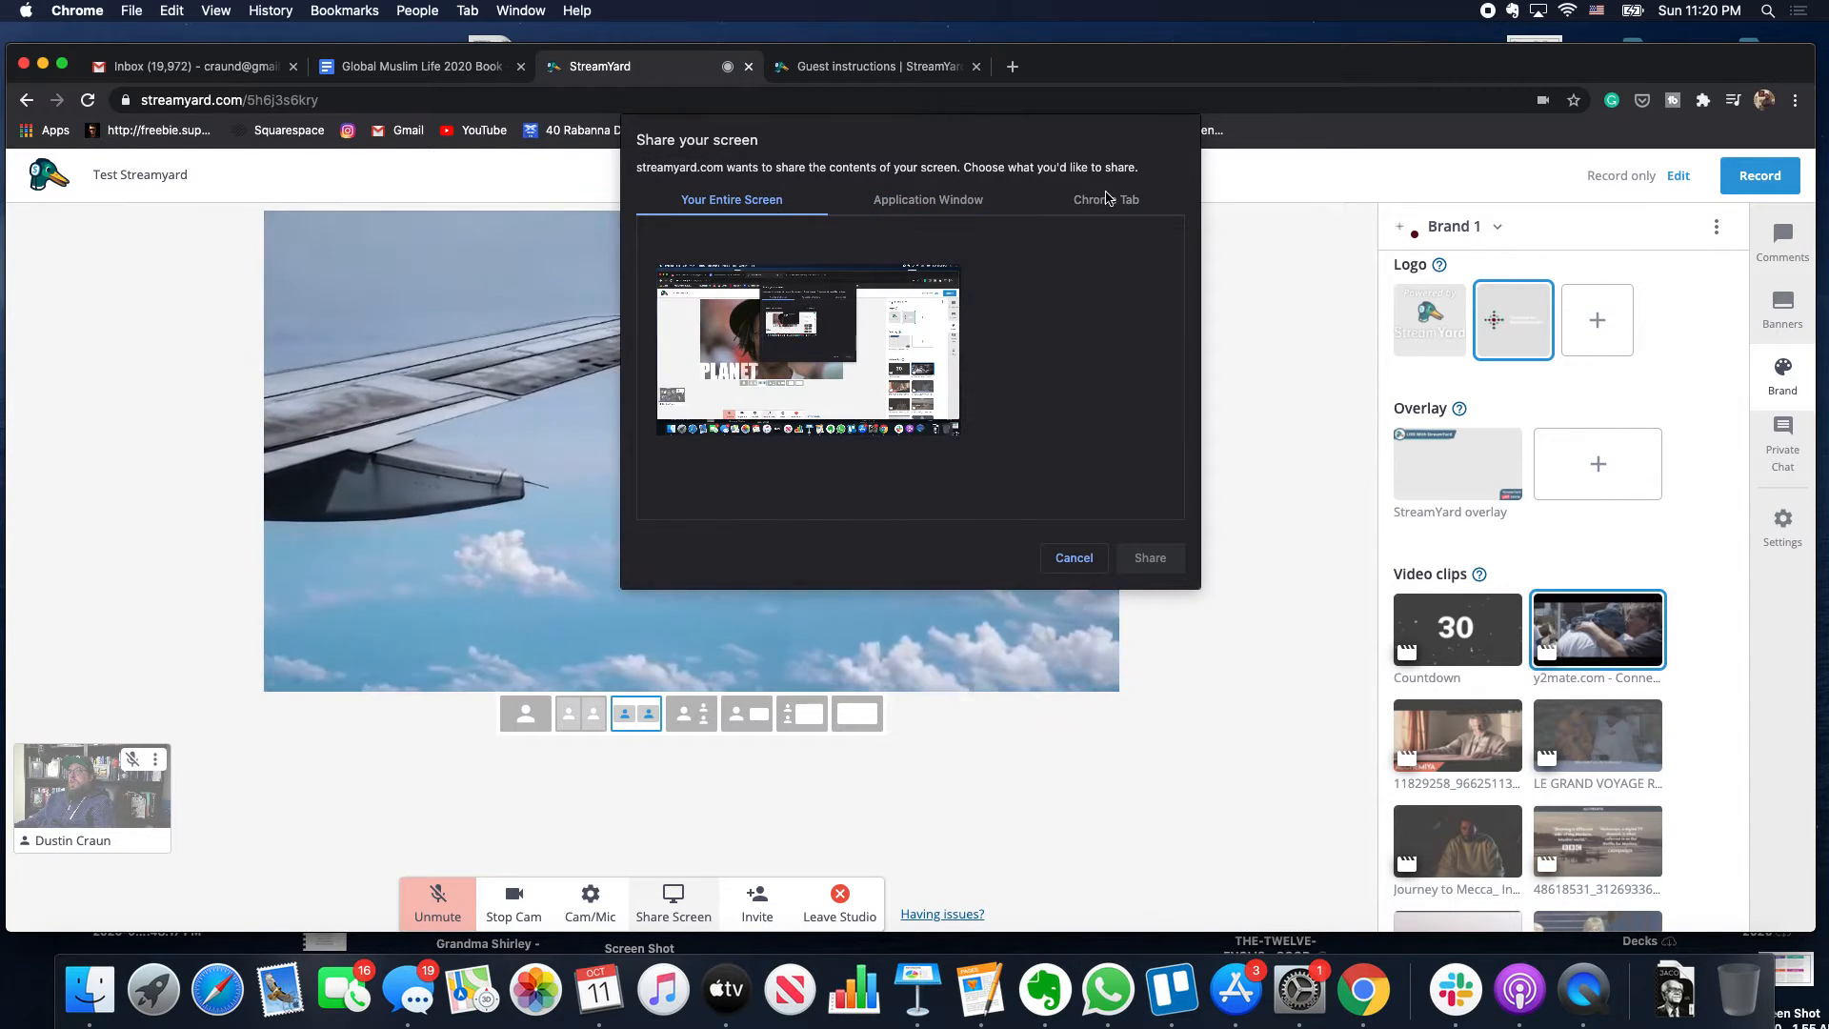
click(1105, 199)
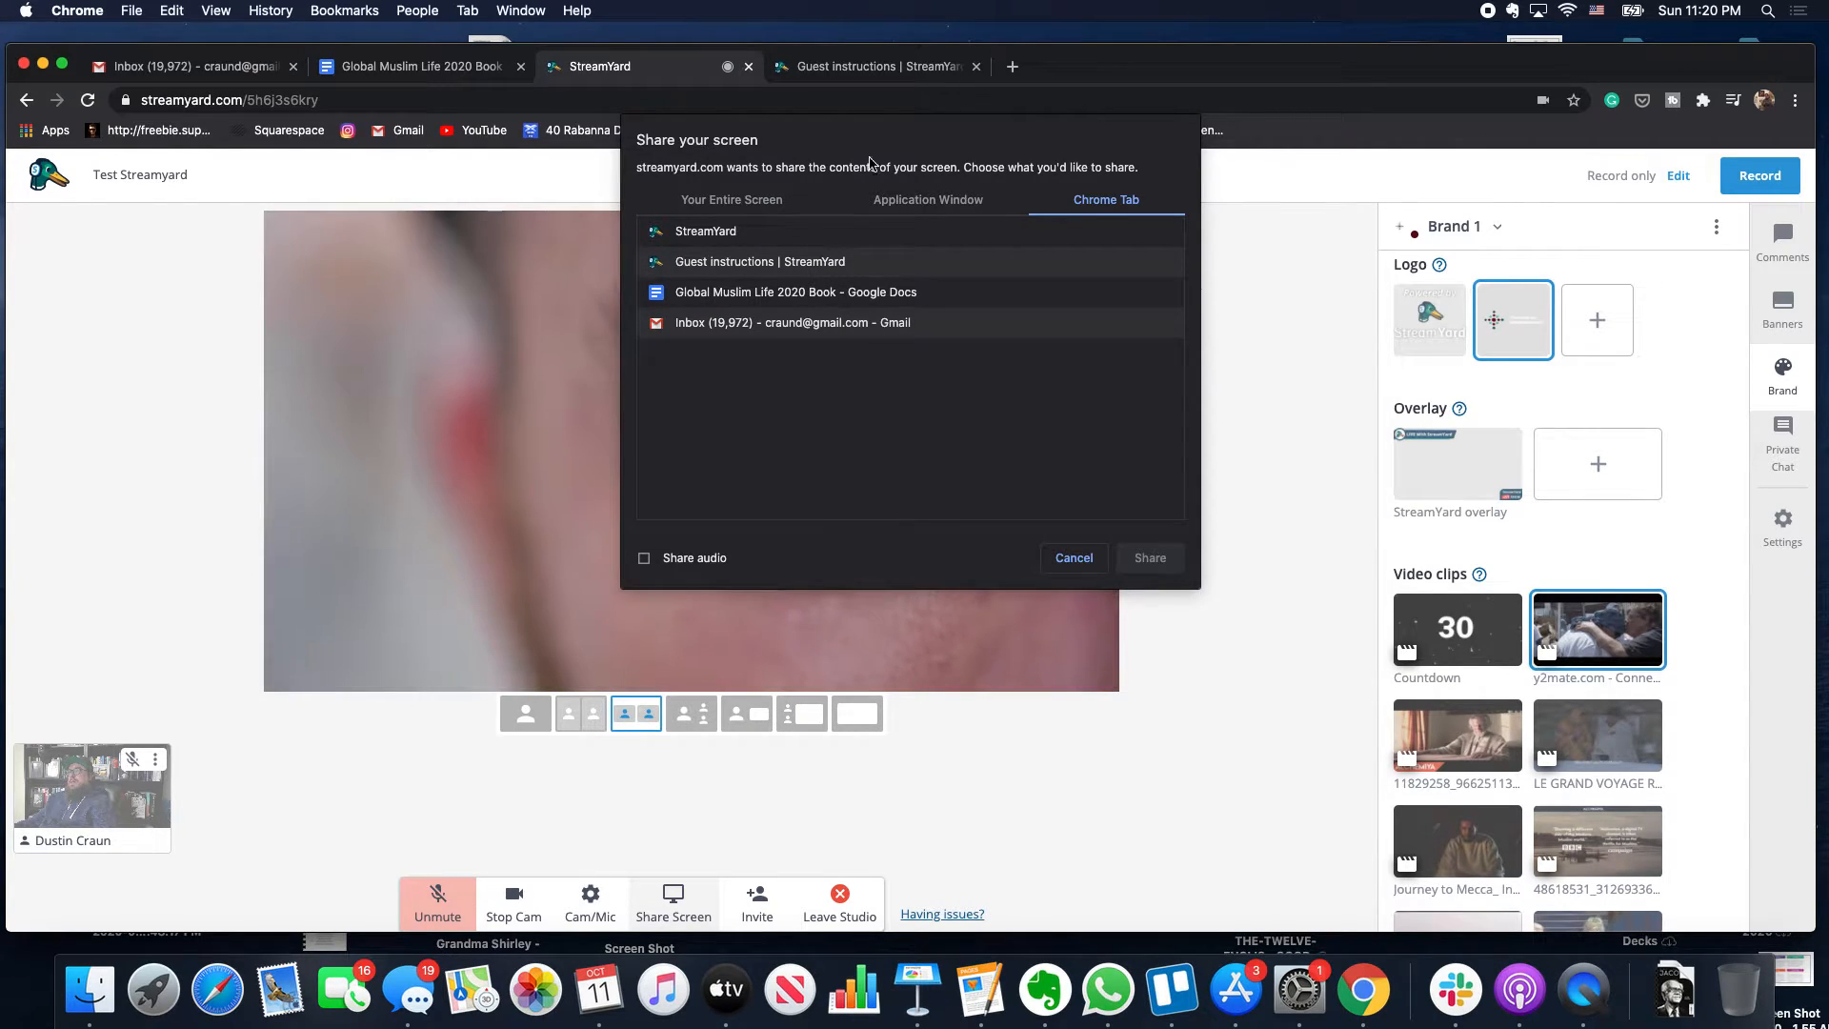
click(1080, 562)
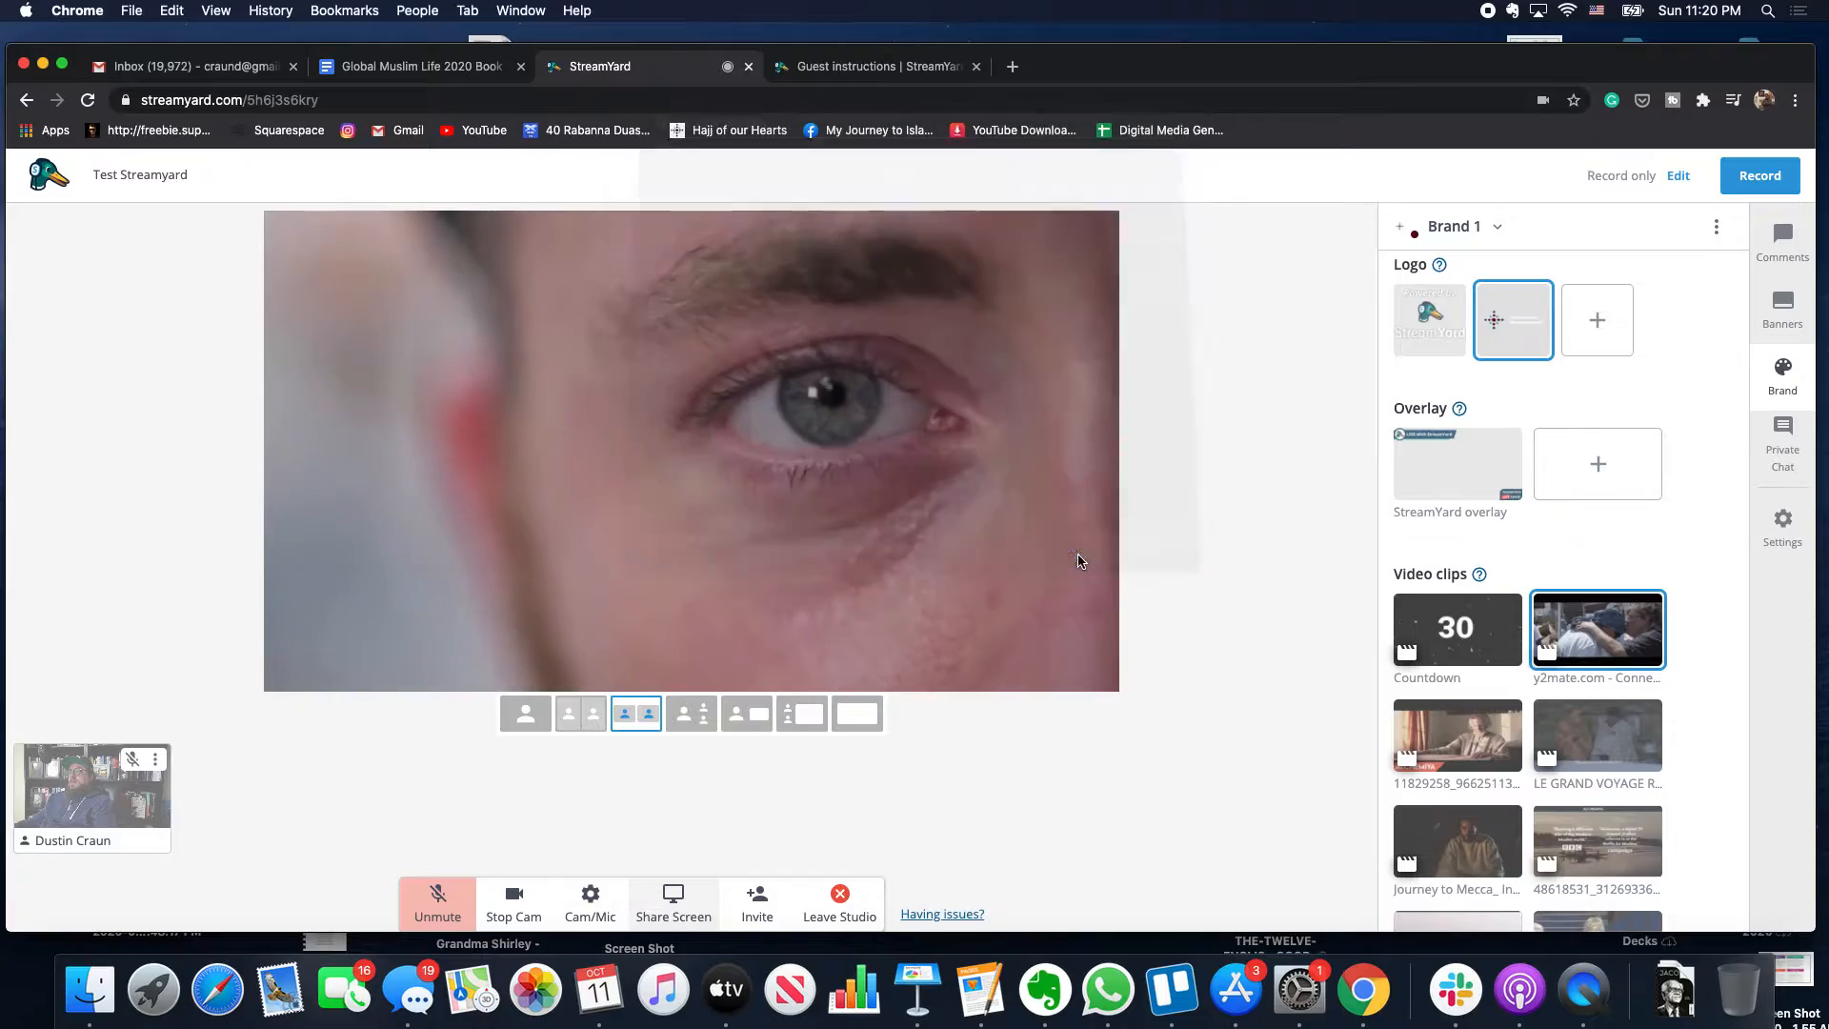
- Search 'brand balance' in a new tab, open Magazine B's Issues page, then go back to StreamYard
click(1012, 67)
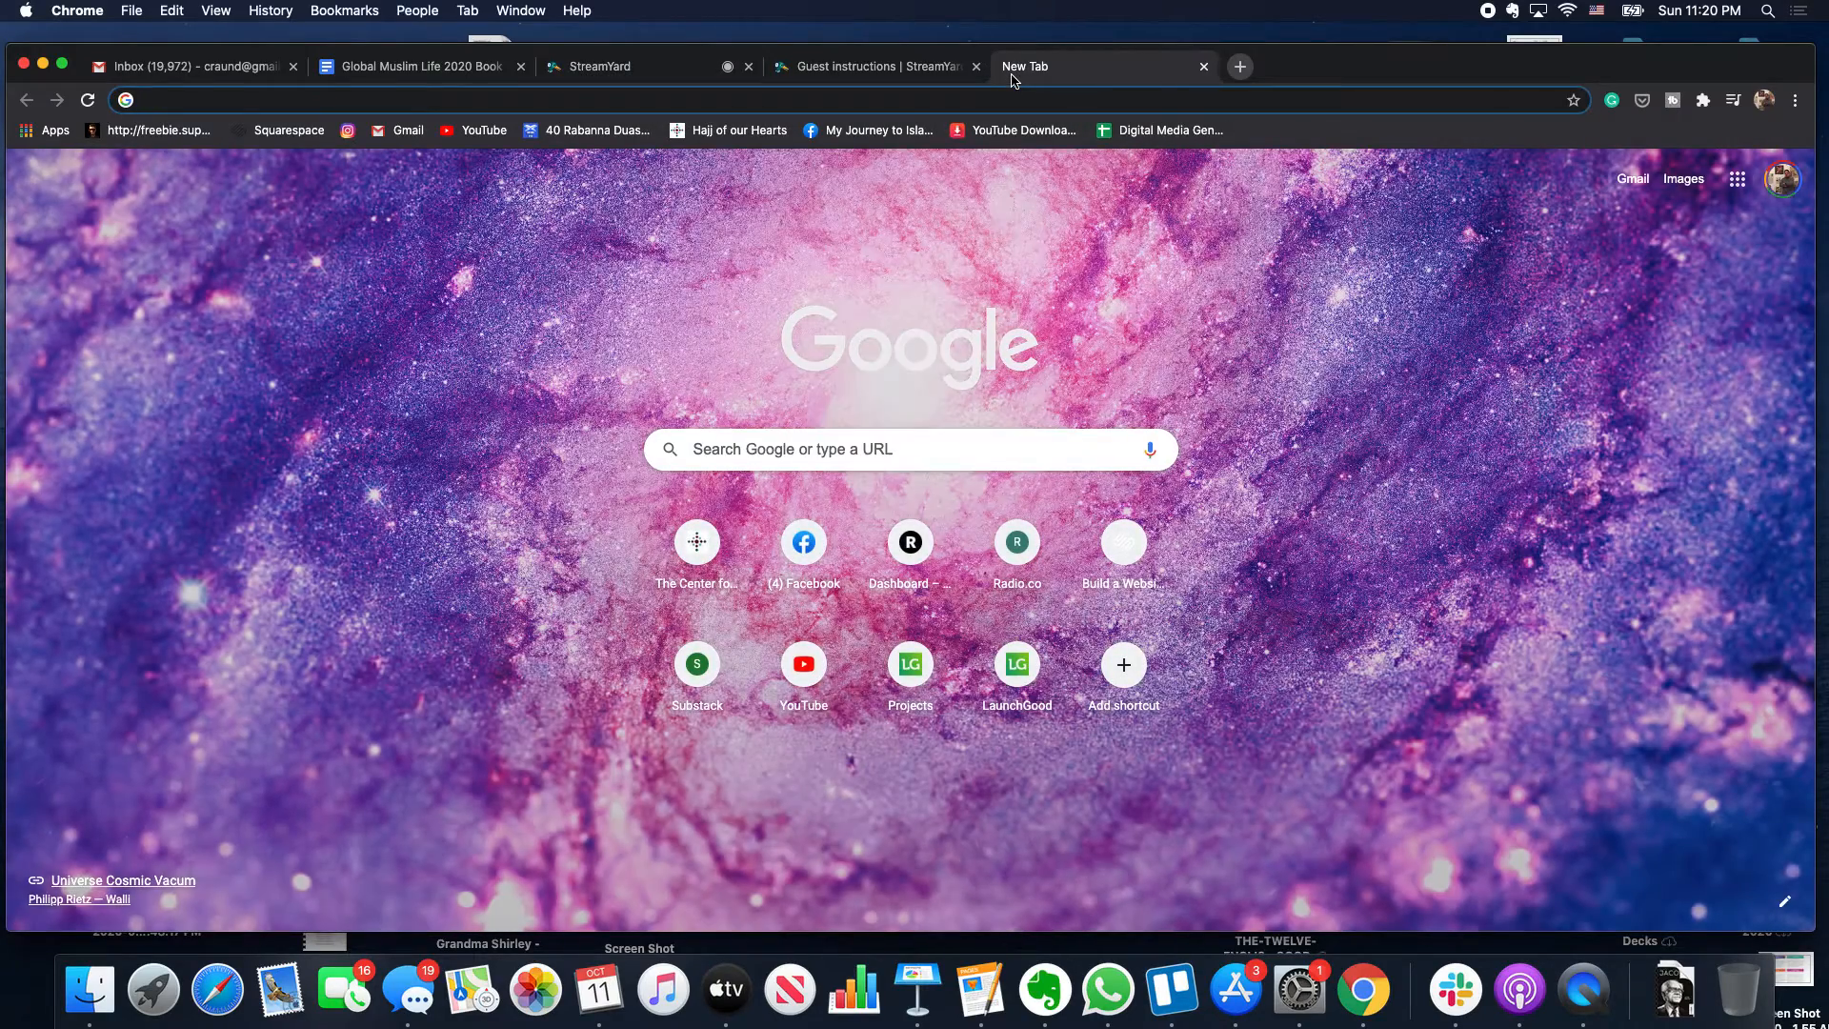
text(bran)
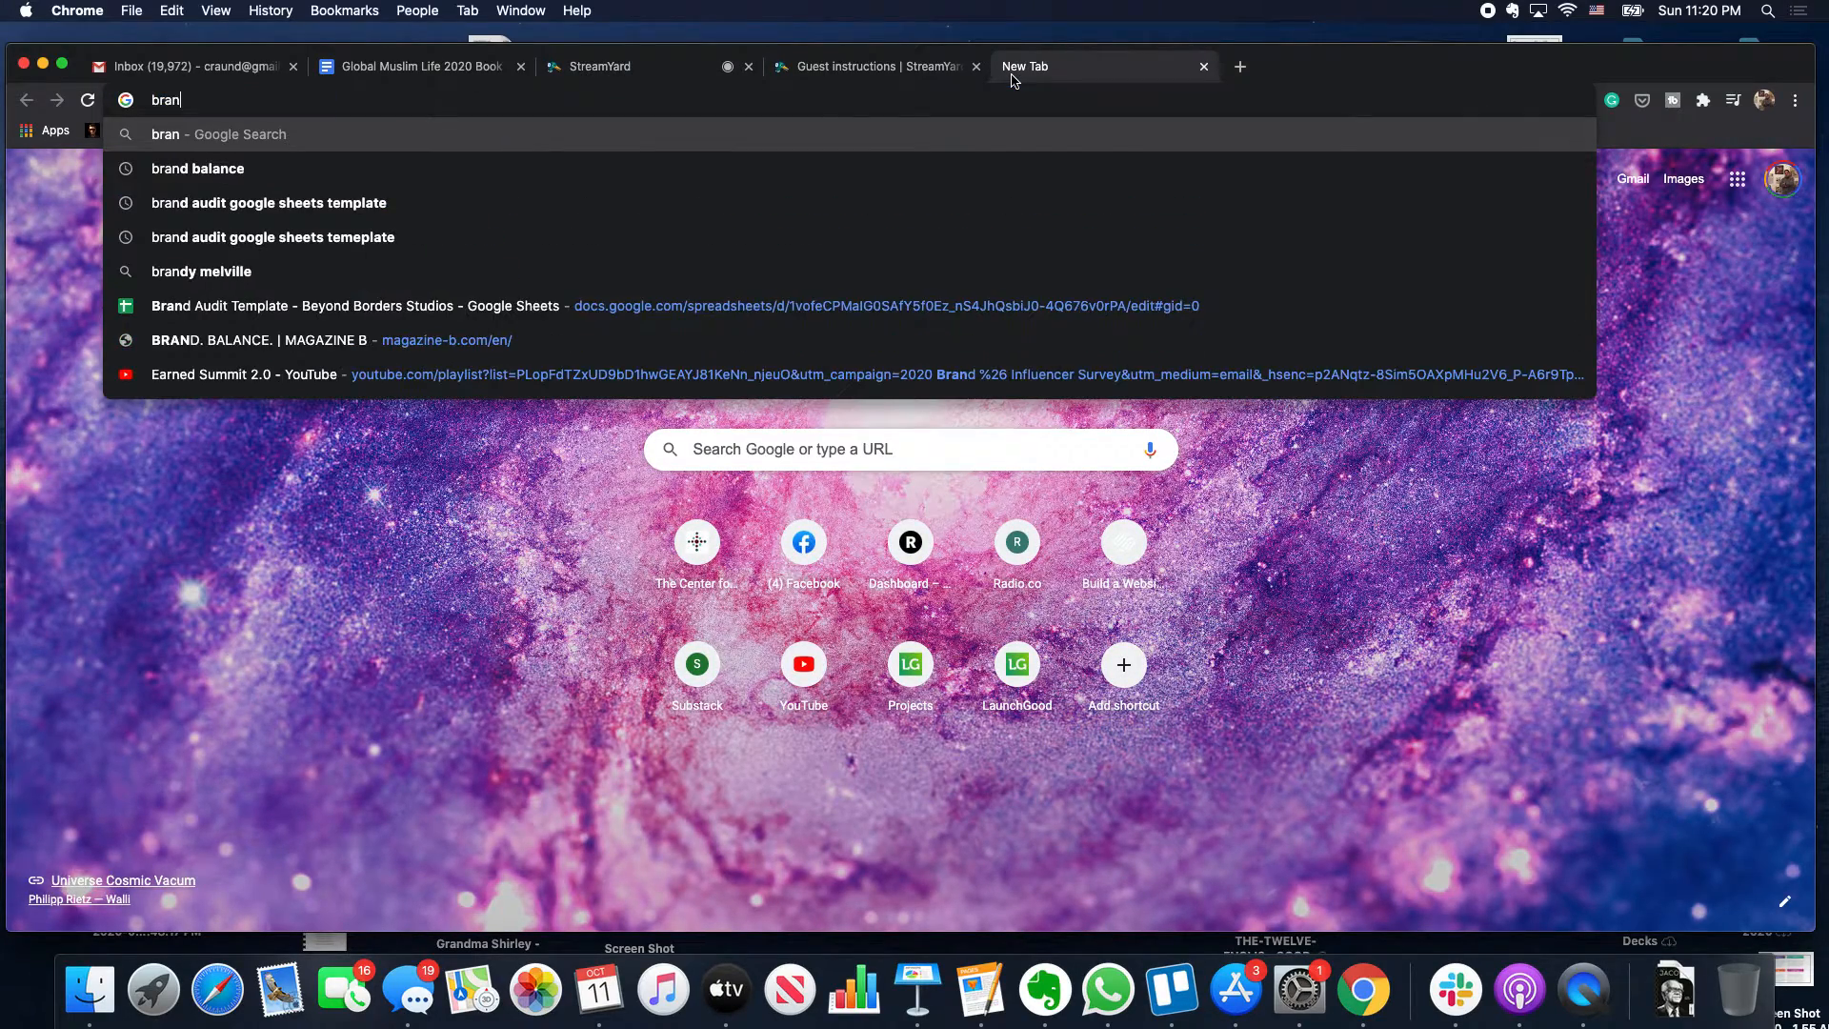
key(Down)
key(Down)
key(Up)
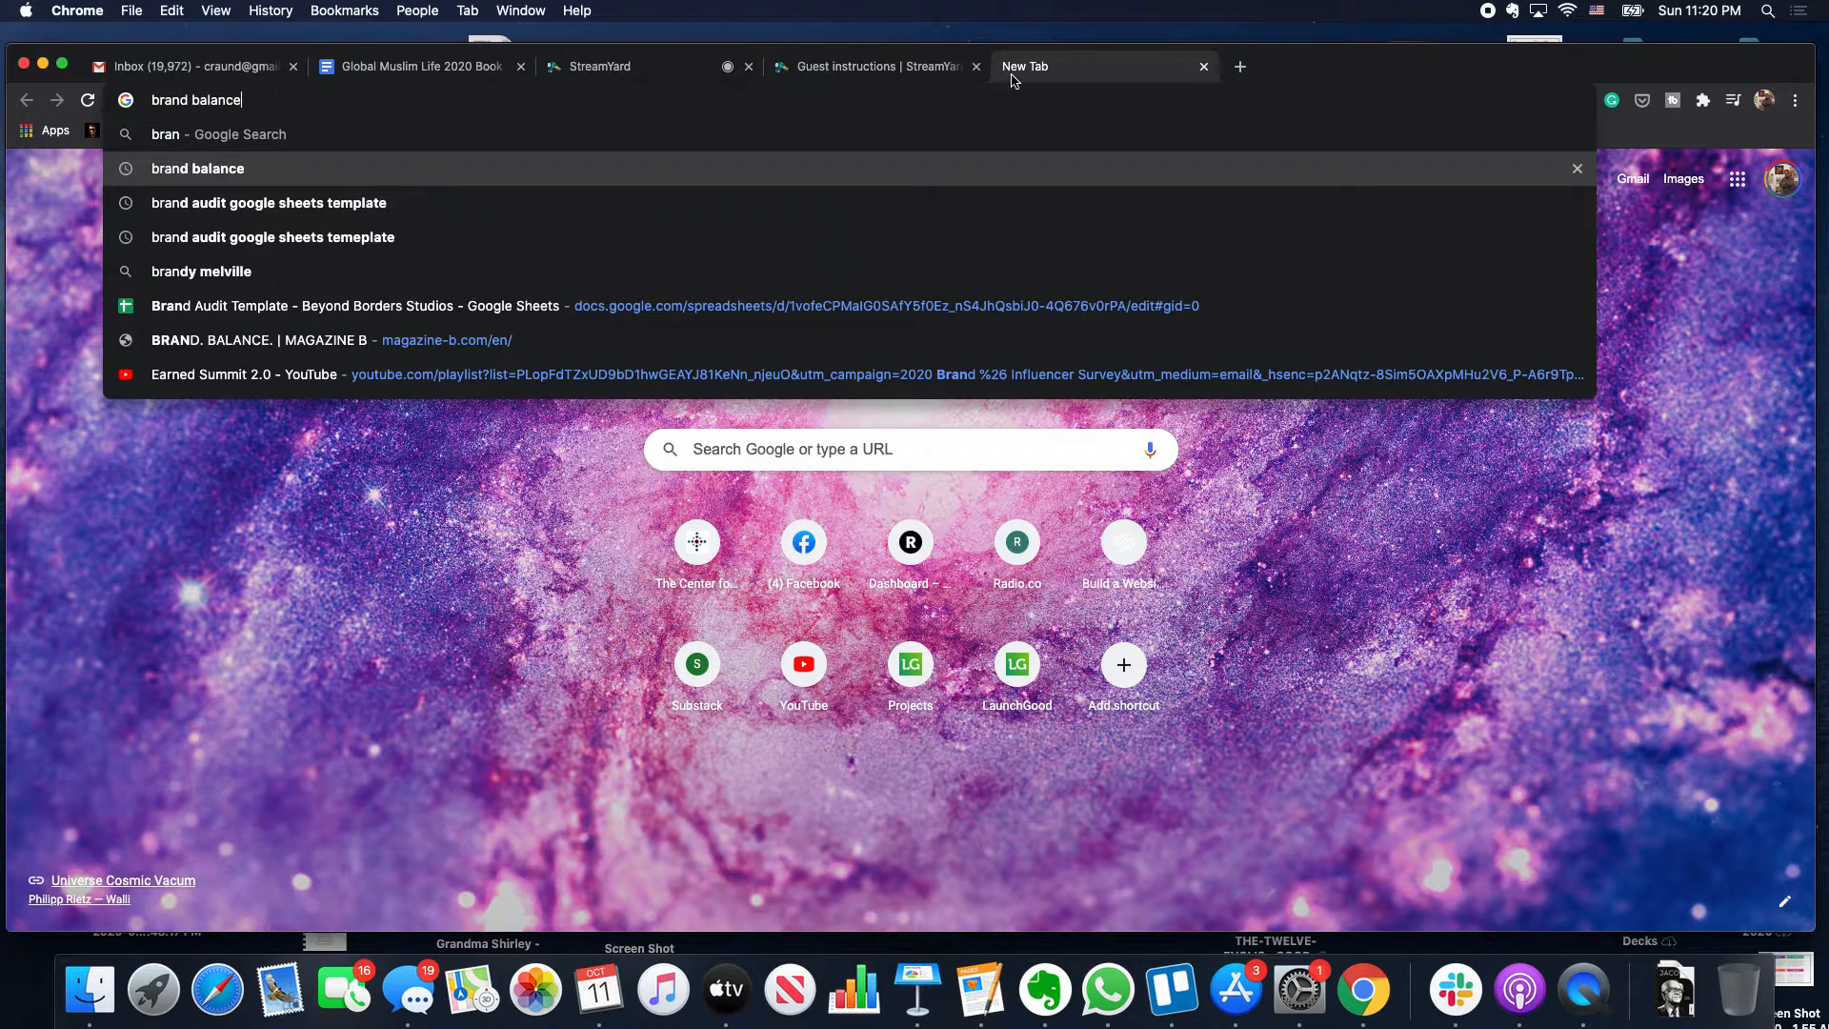
key(Return)
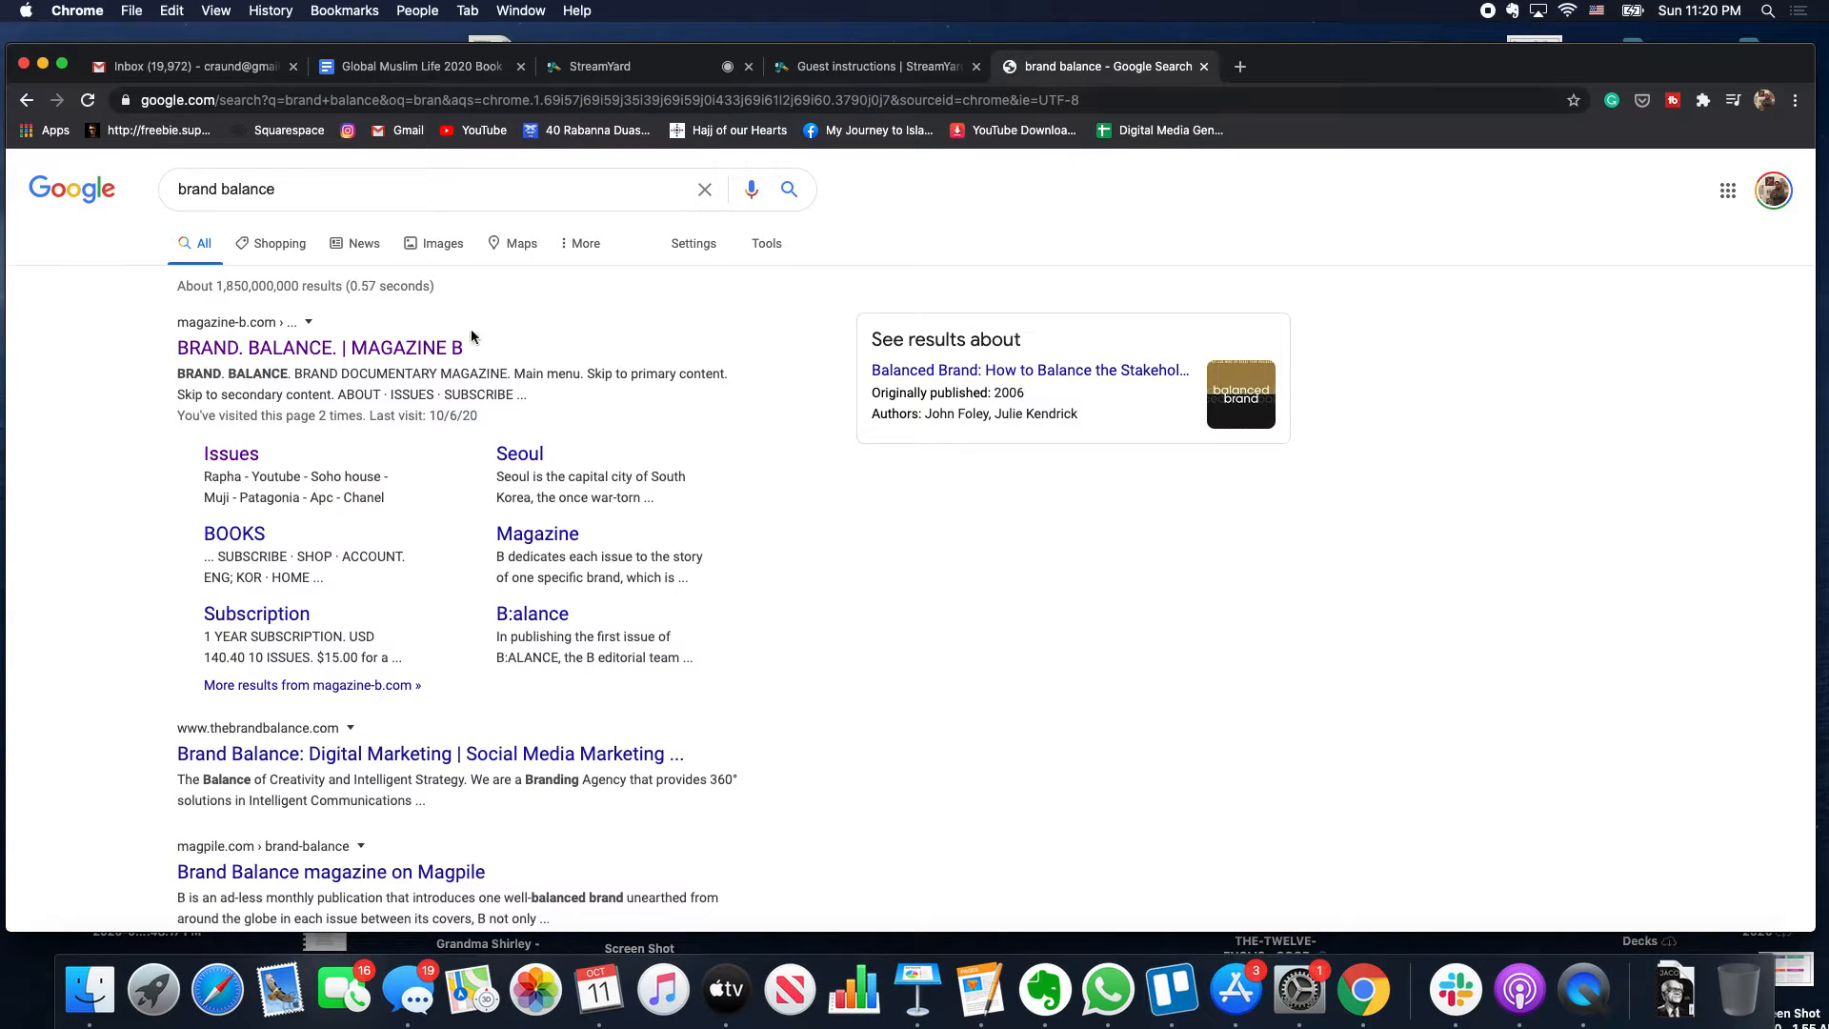
click(430, 346)
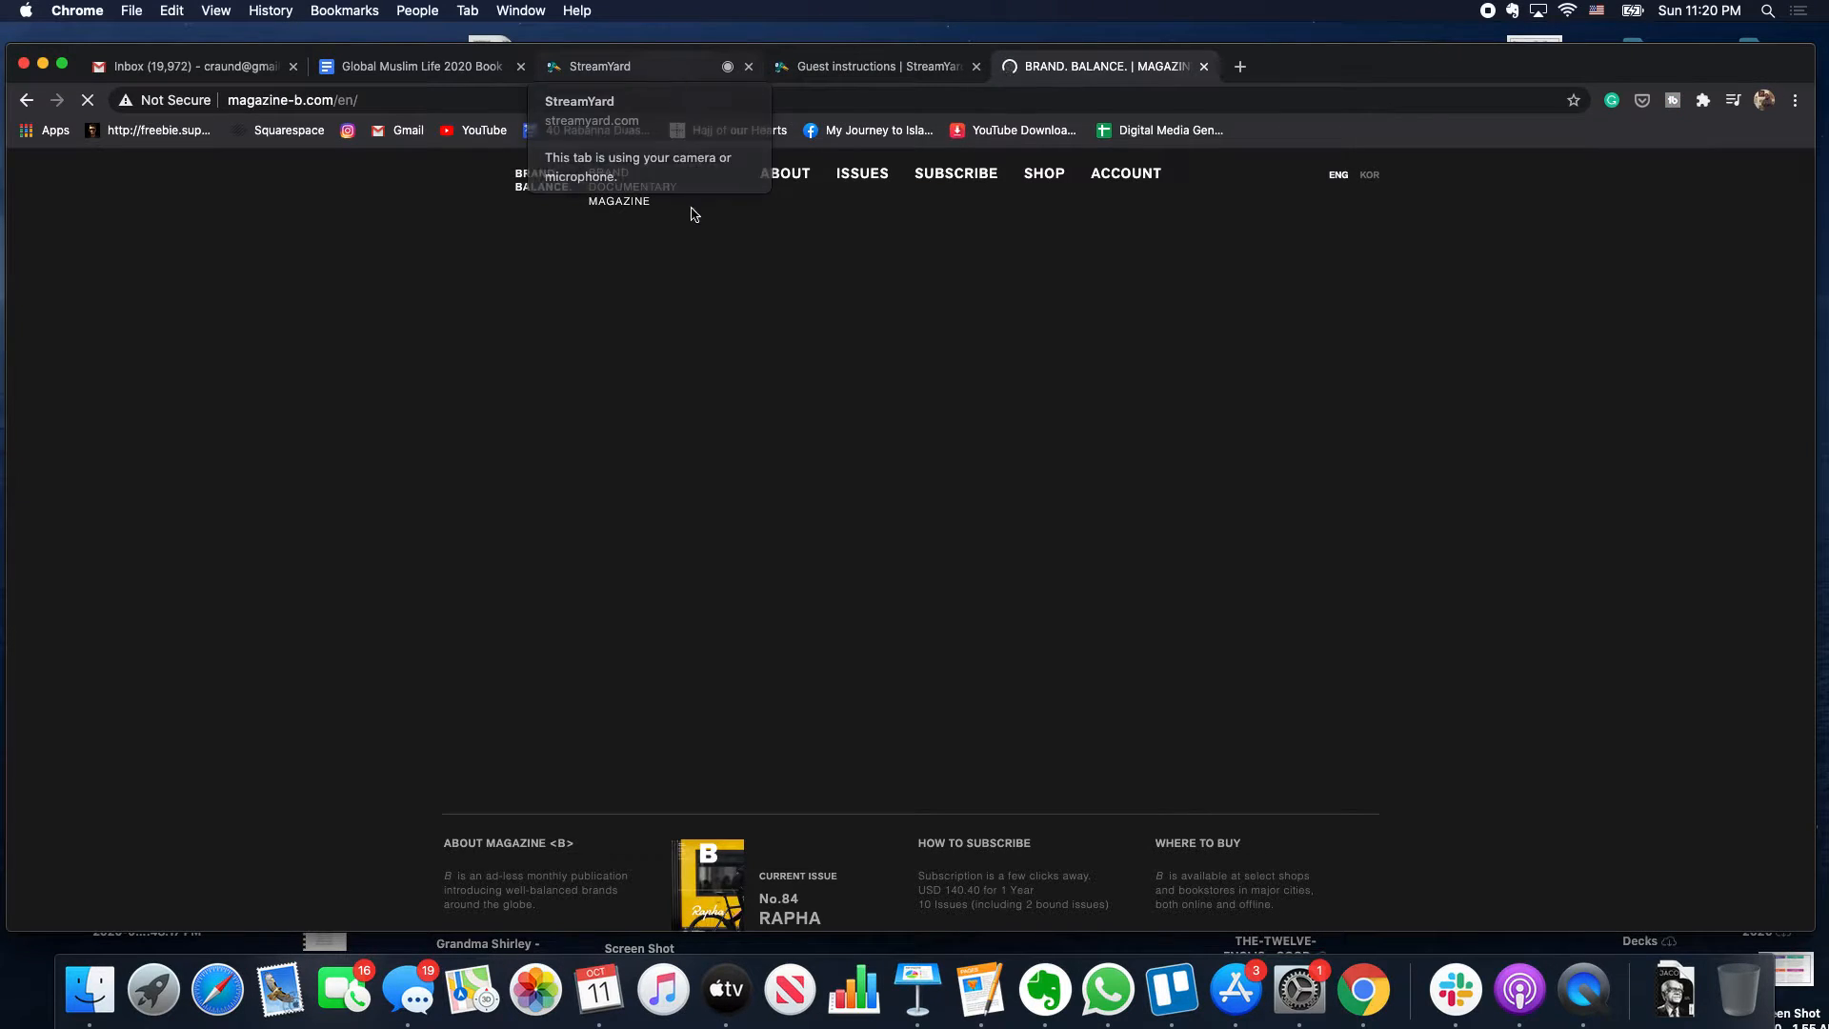
click(856, 177)
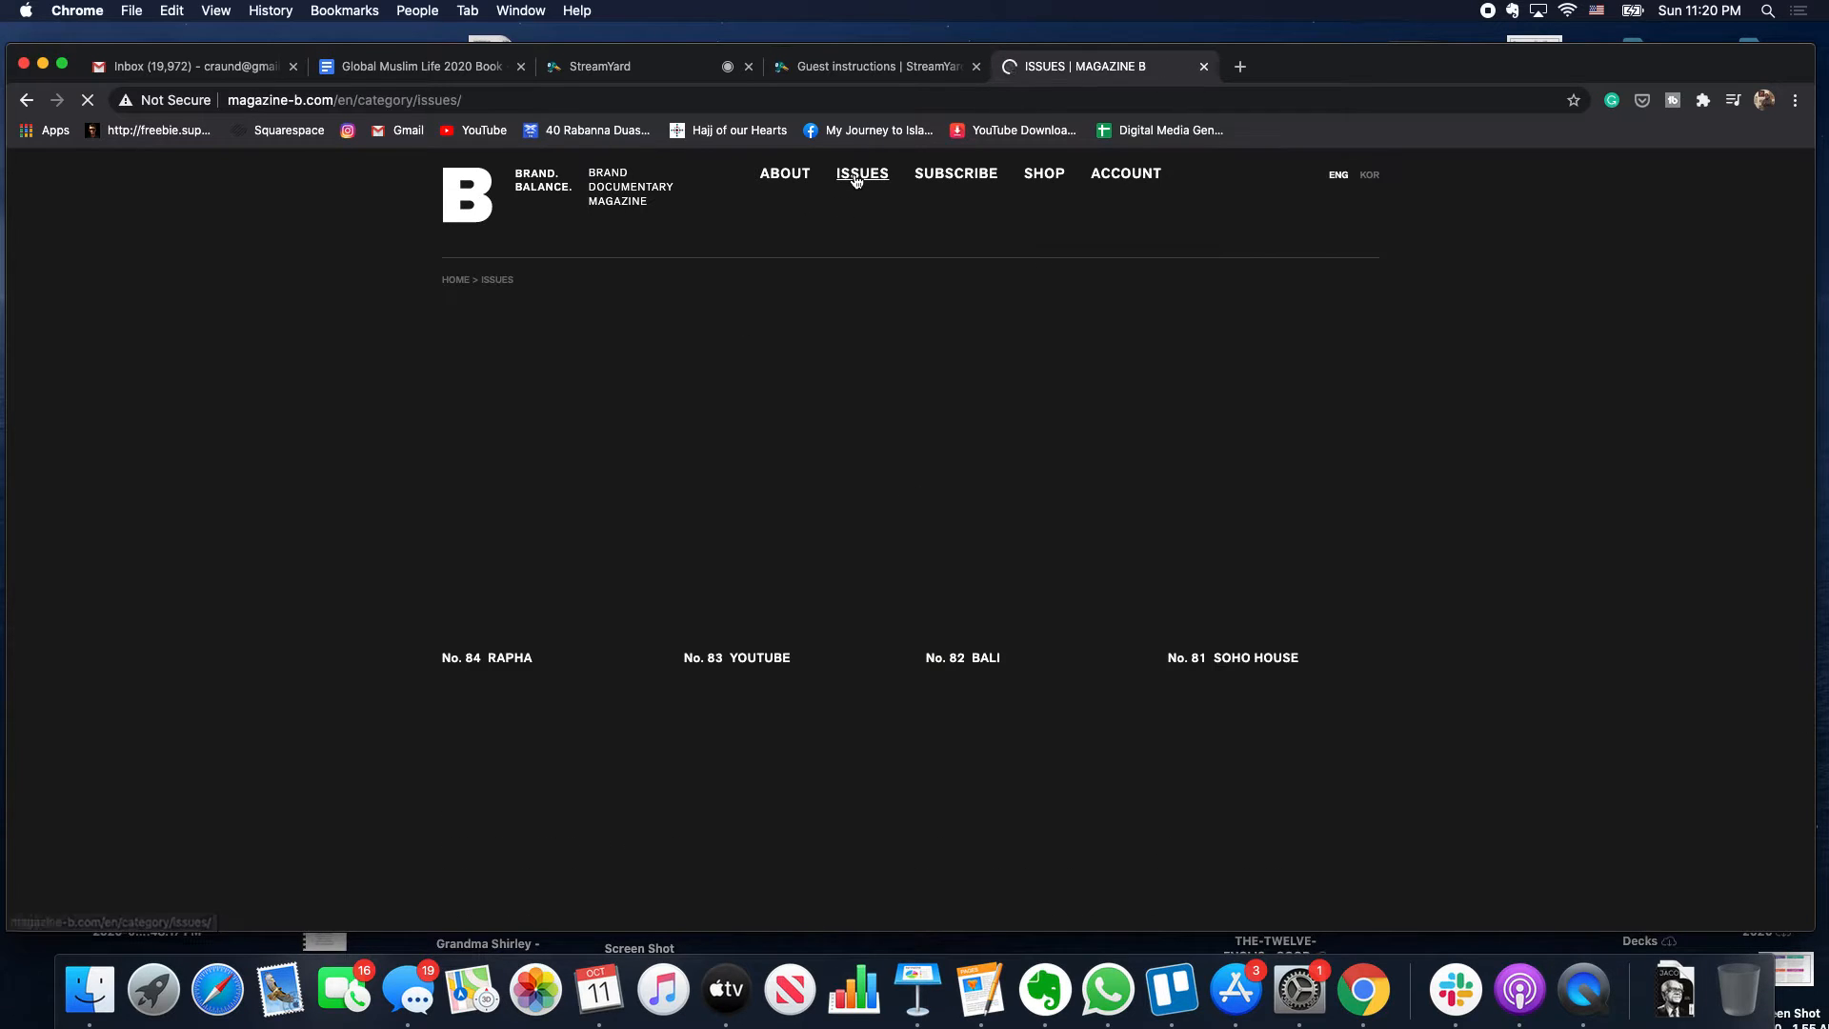
click(595, 66)
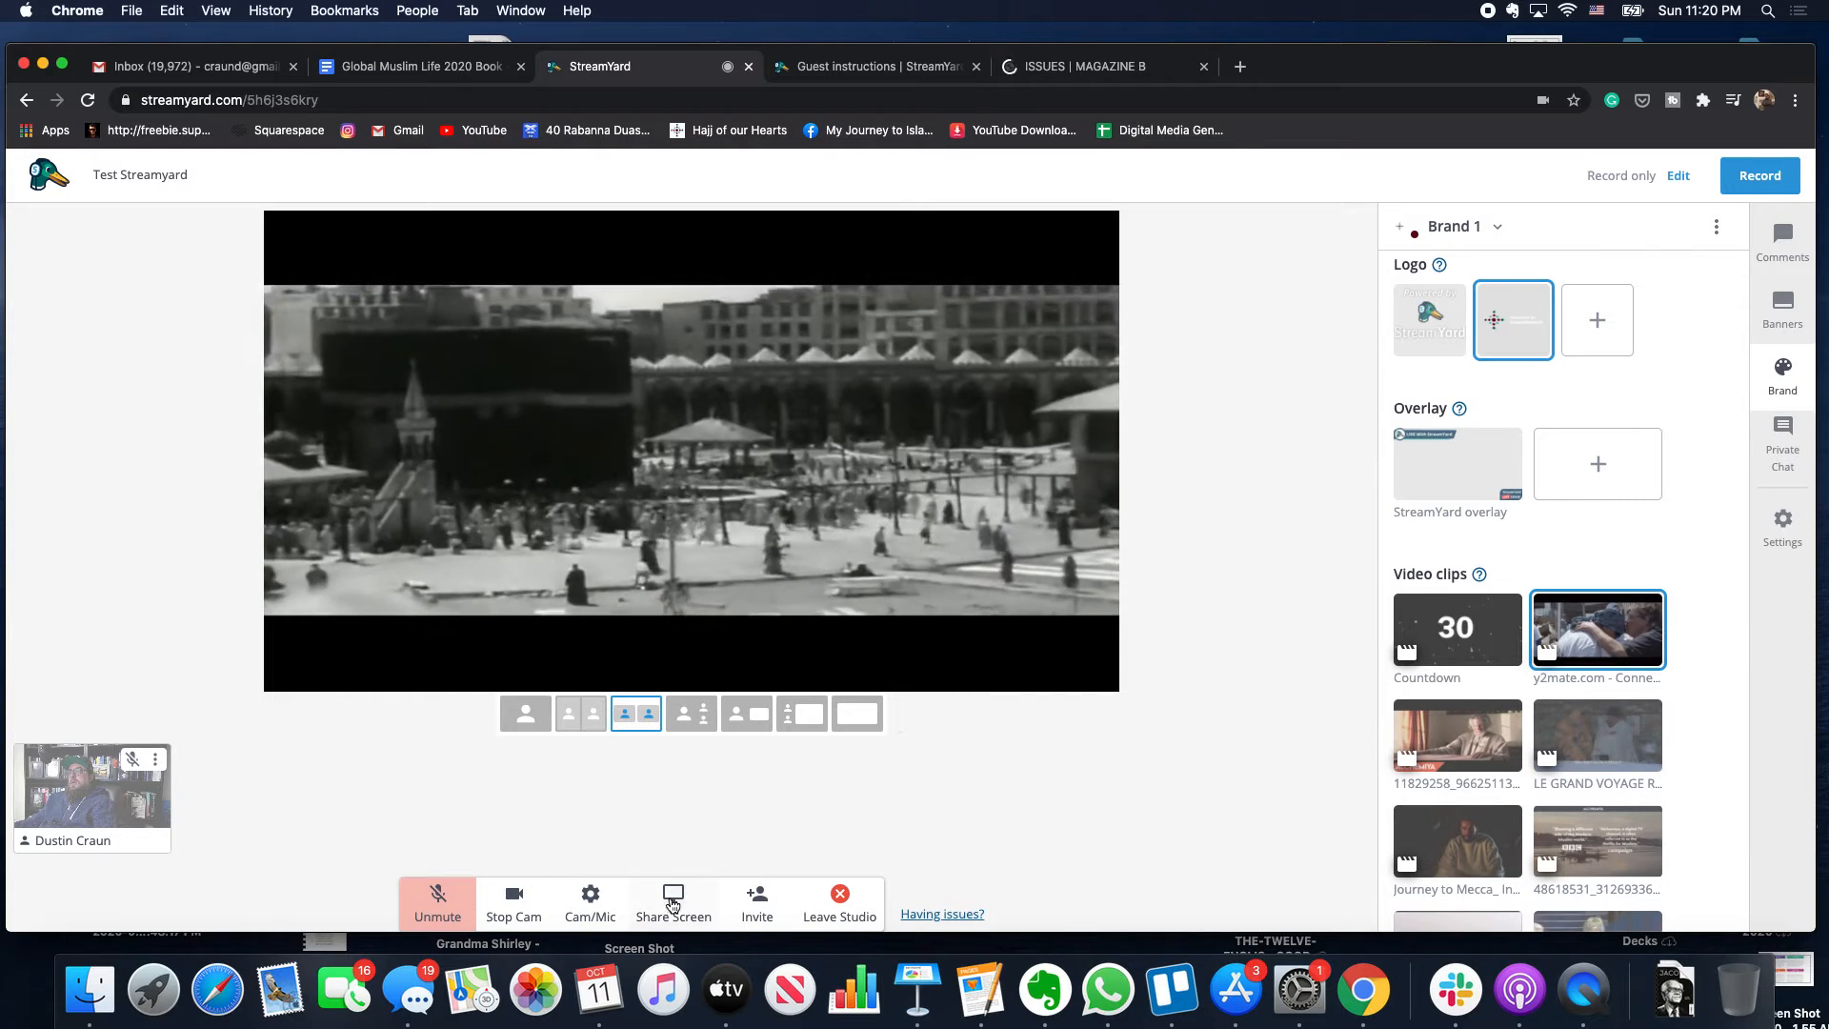
- Share the 'ISSUES | MAGAZINE B' Chrome tab to the StreamYard stage
click(673, 900)
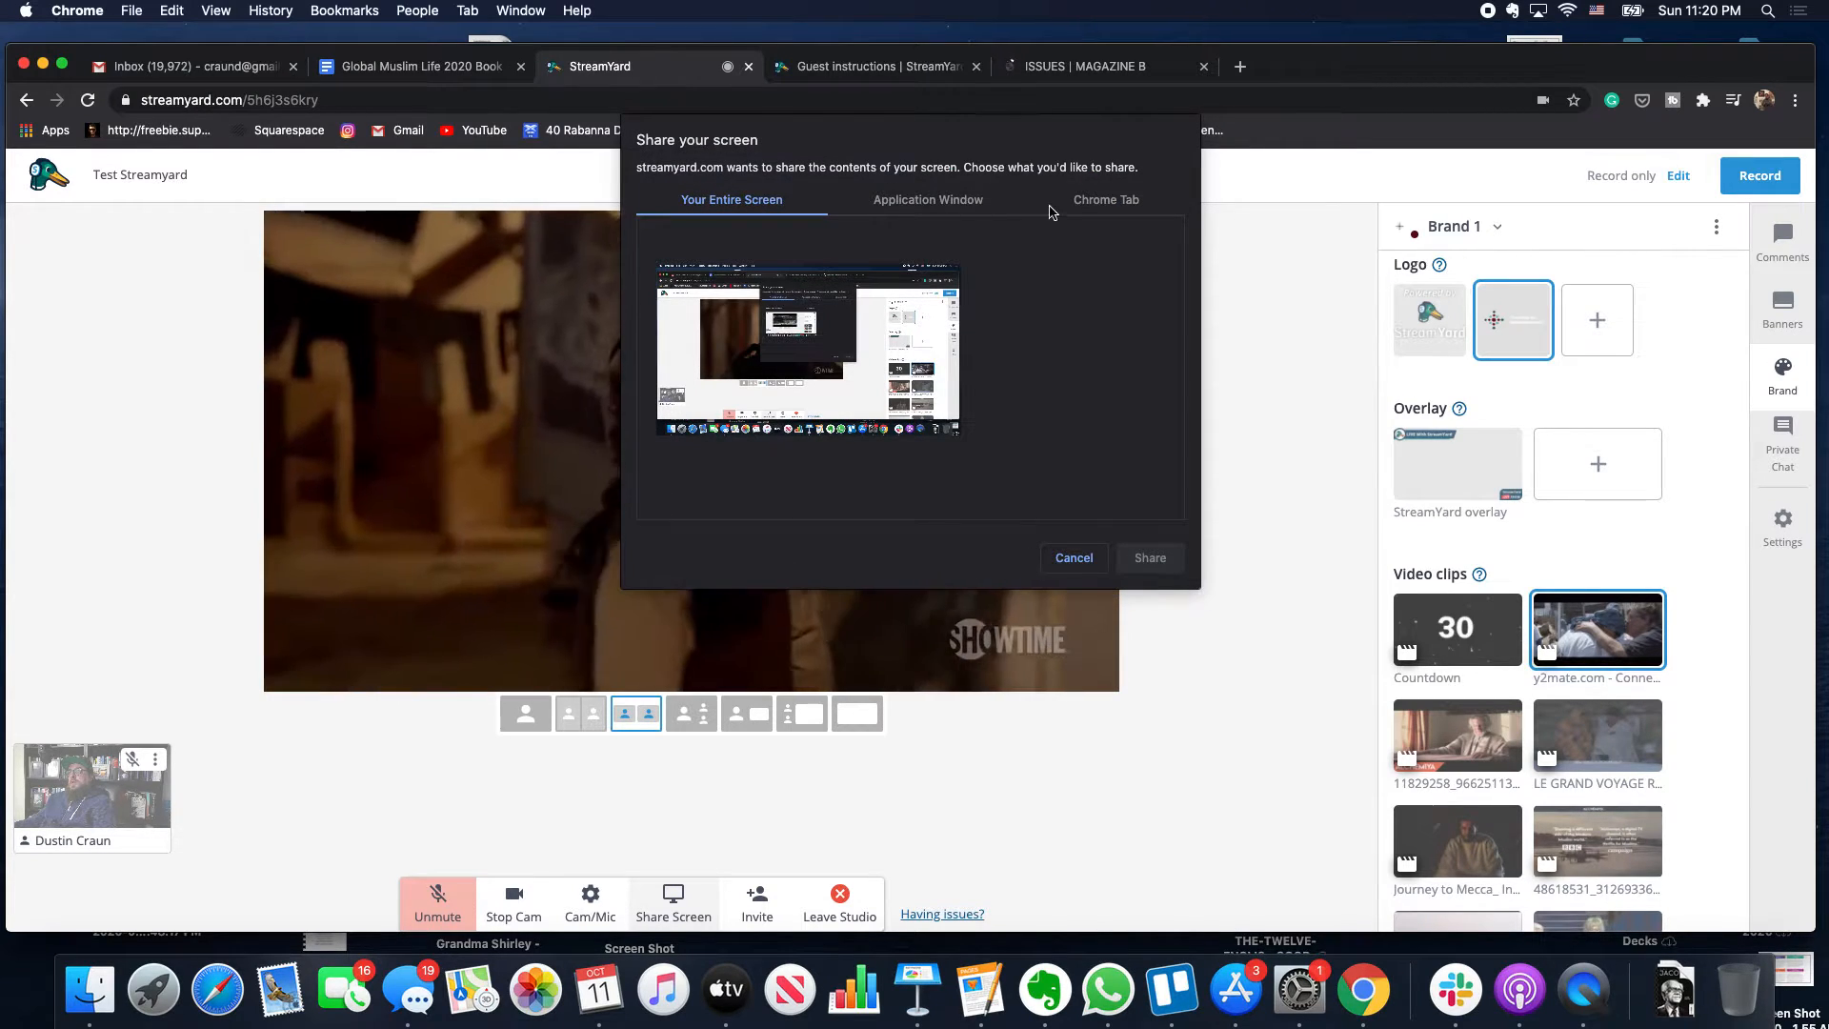
click(1074, 201)
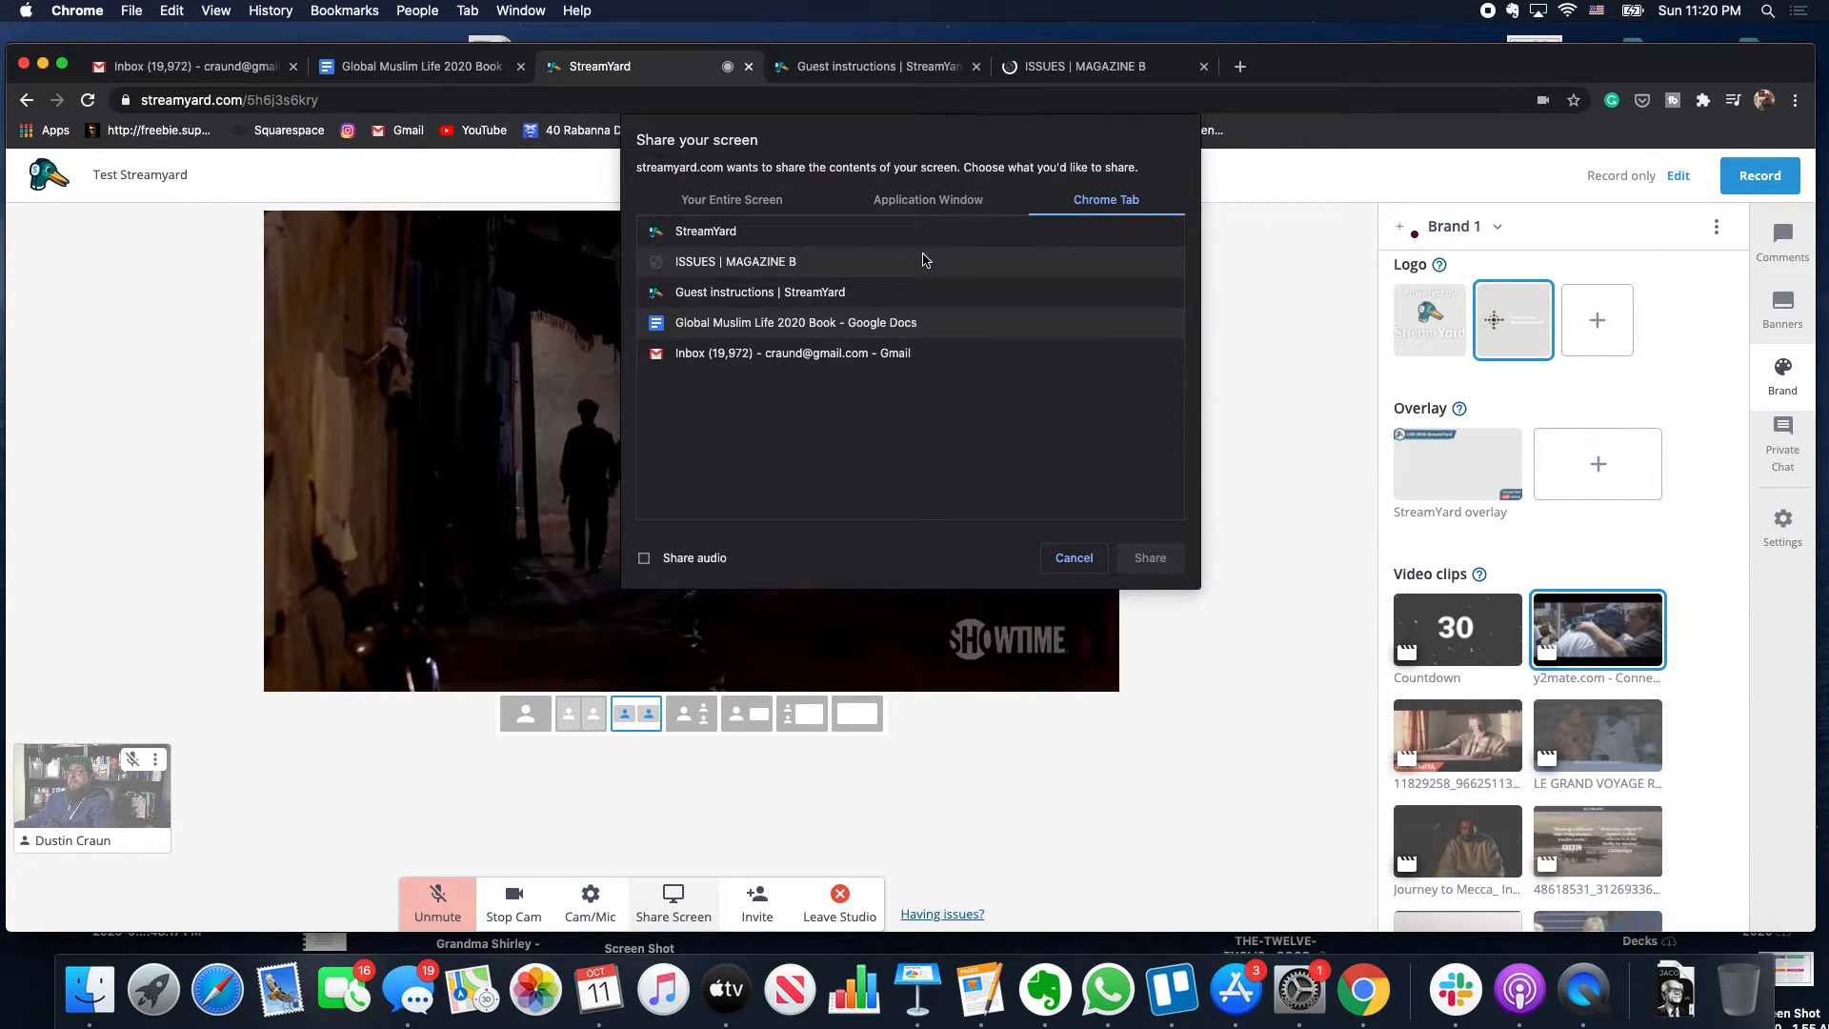
click(881, 263)
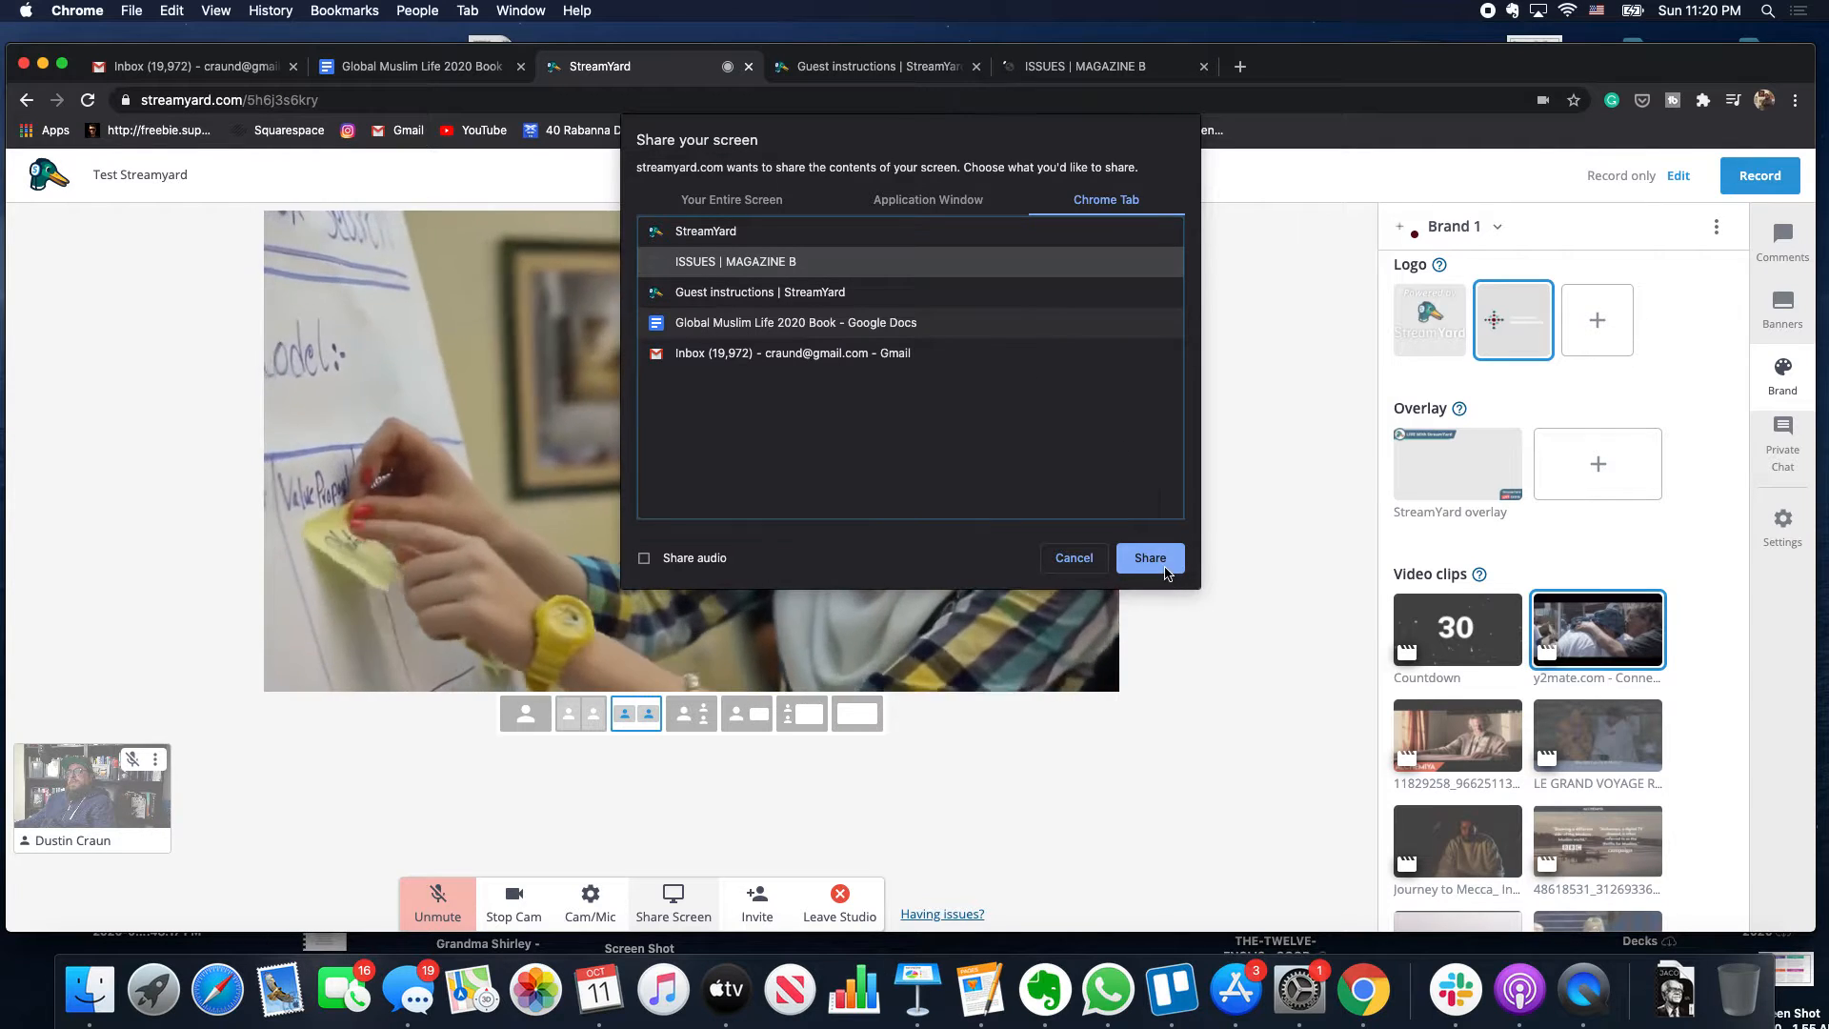
click(1153, 558)
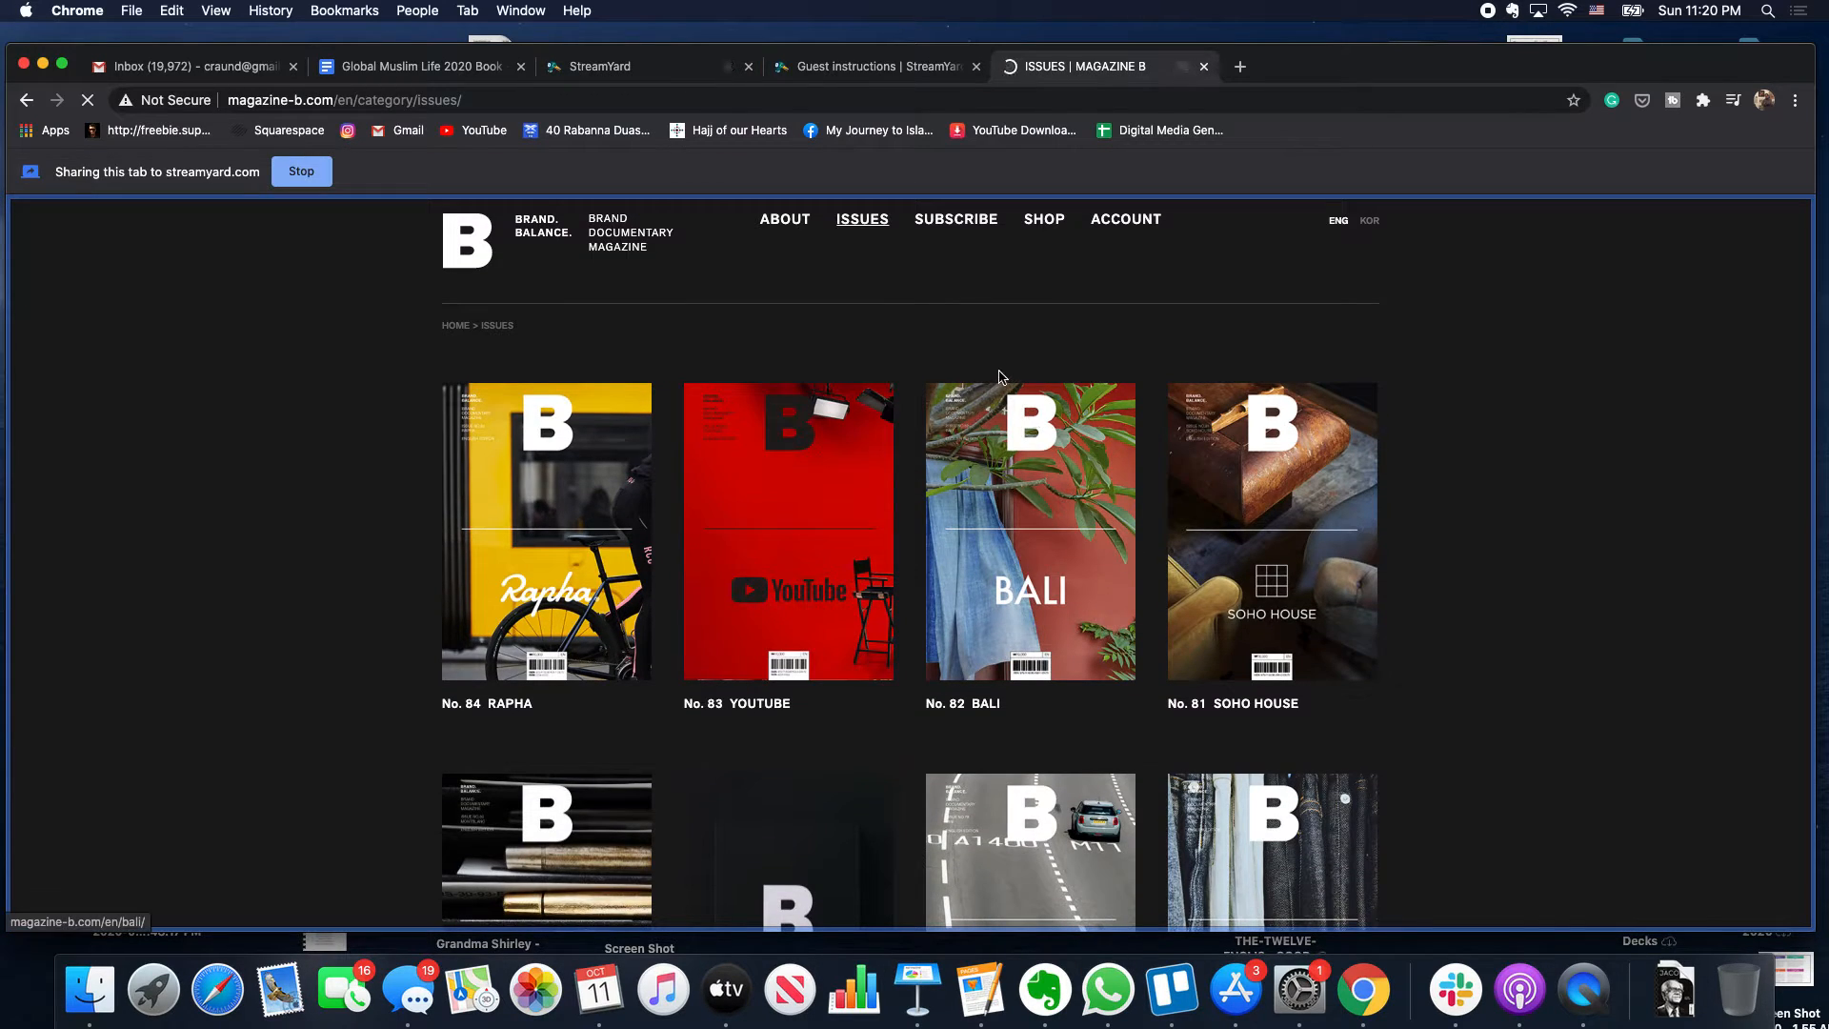
click(595, 66)
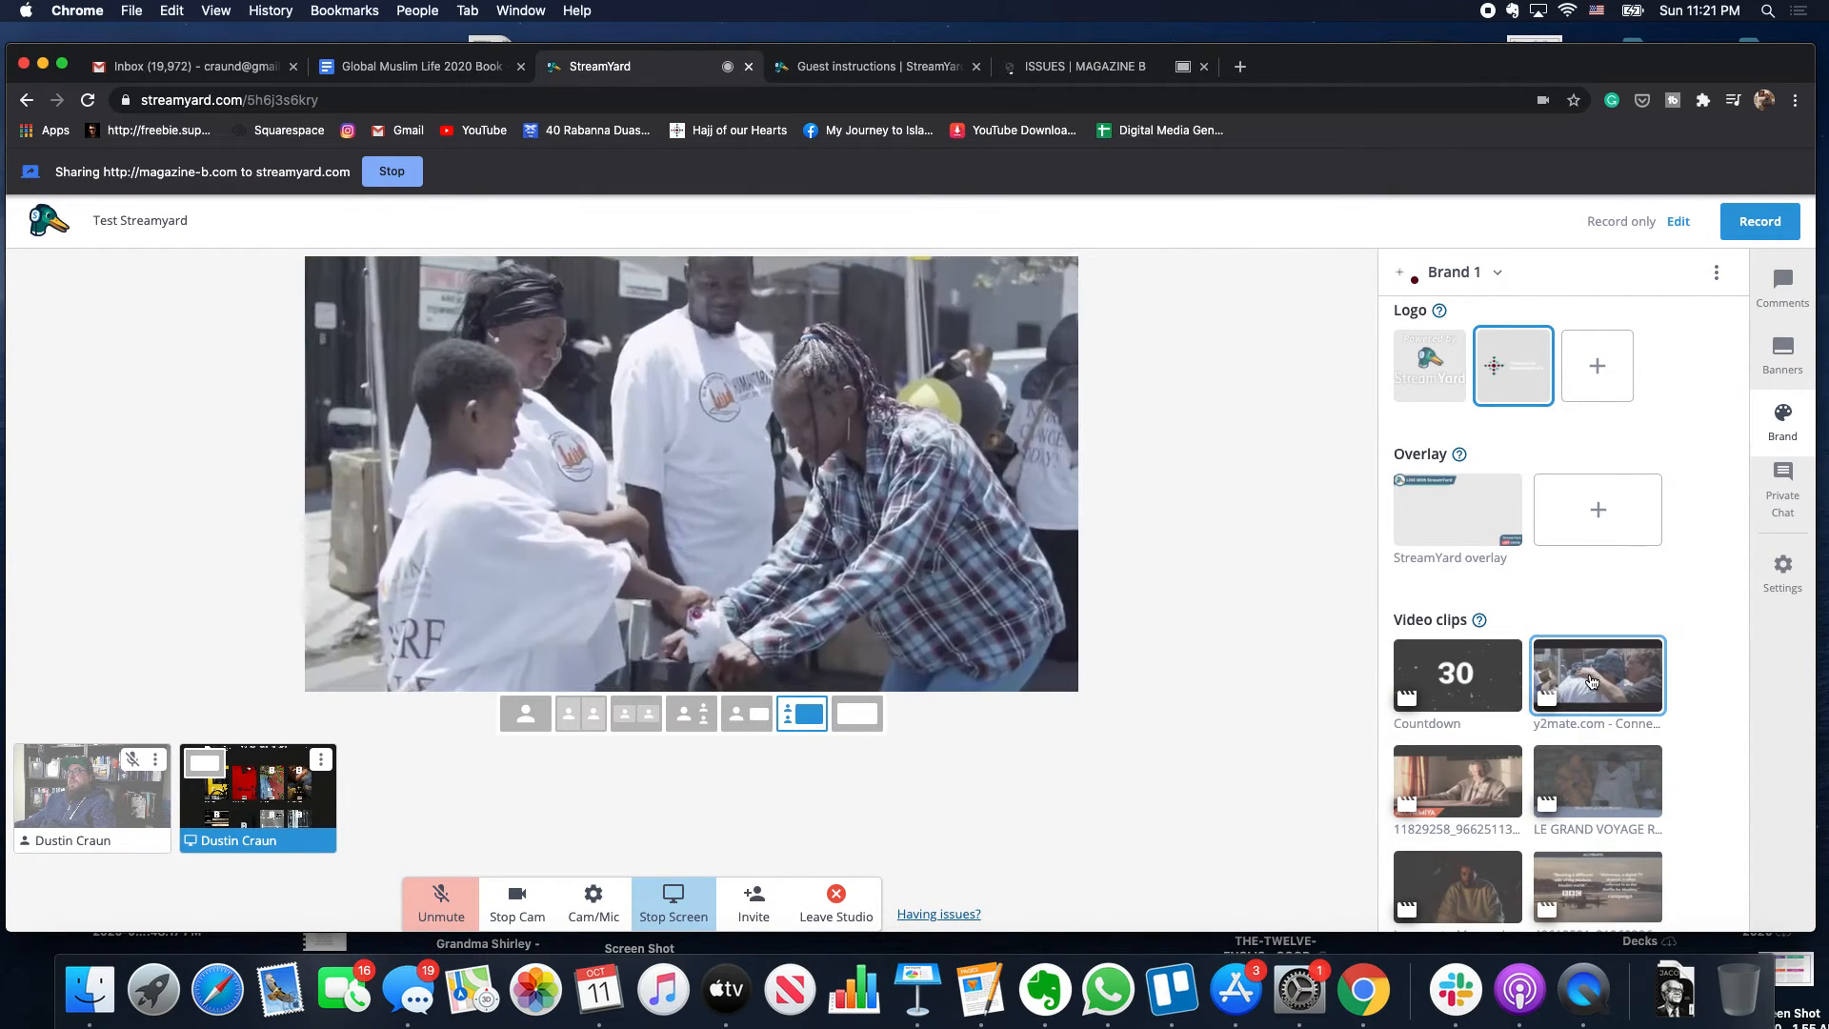
- Stop the video clip, add the host camera to the stage, and make Chrome full screen
click(1590, 678)
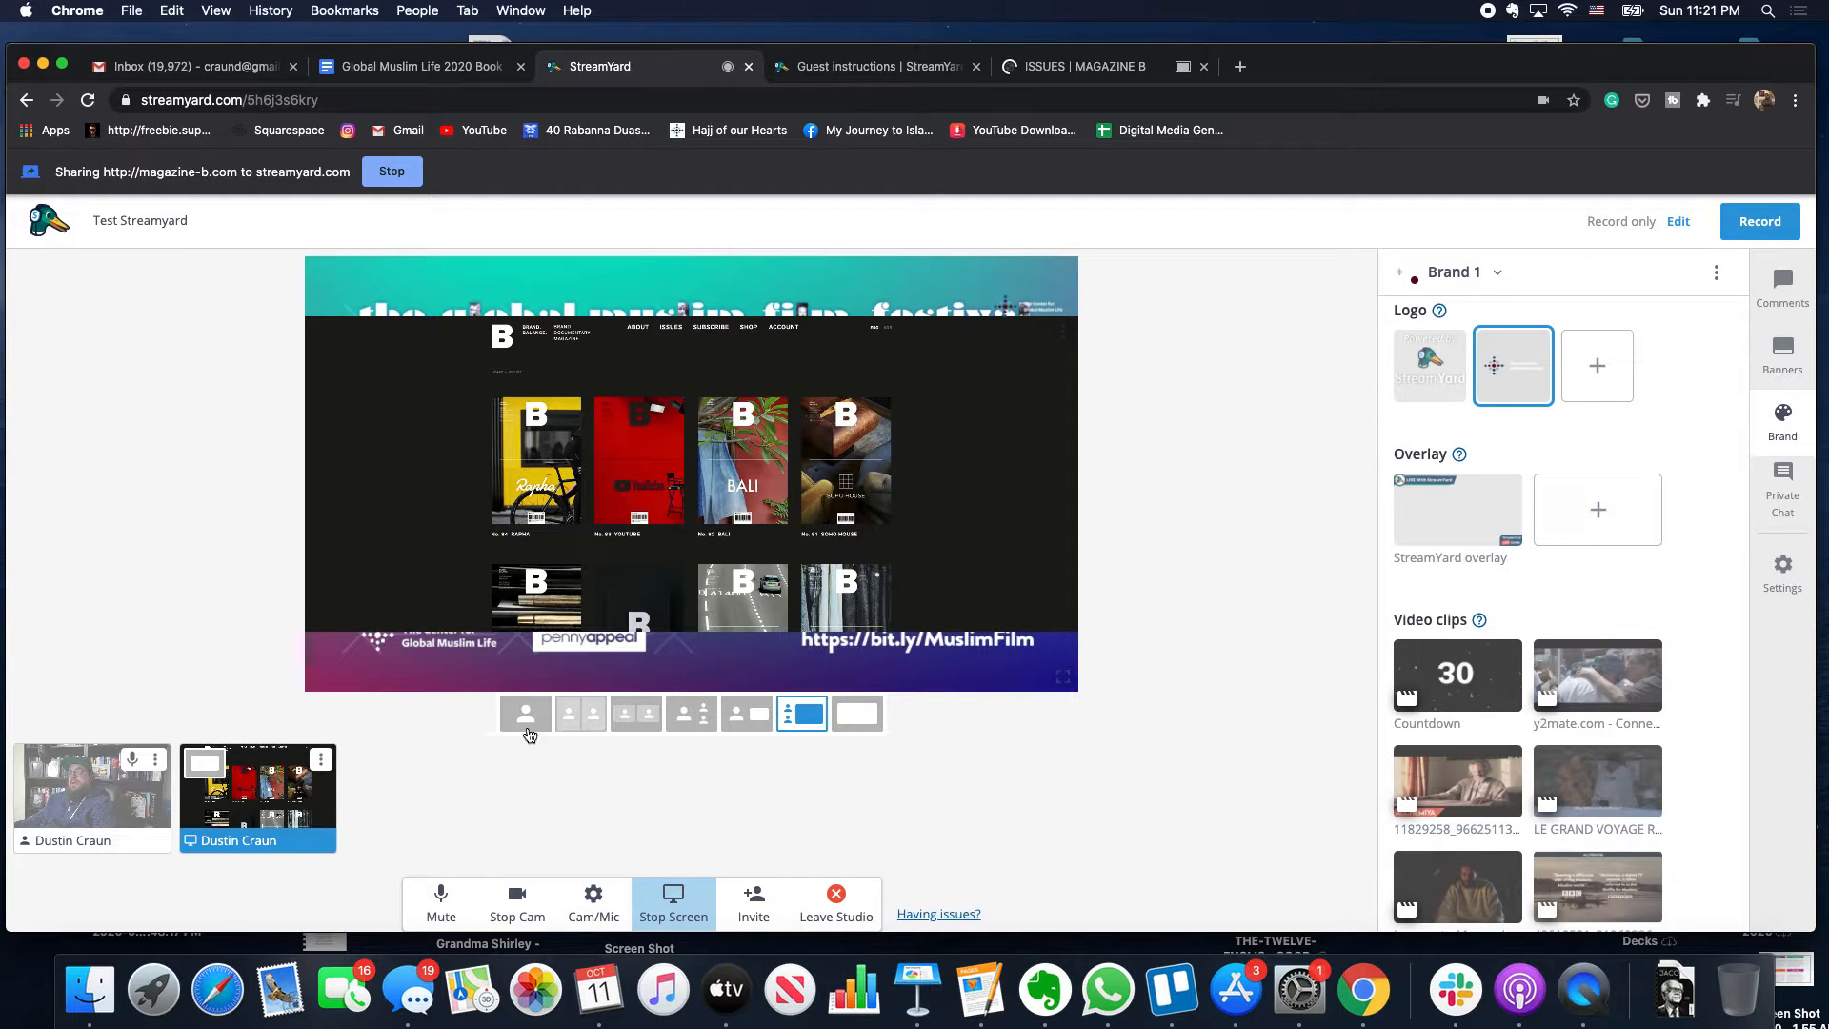
click(82, 801)
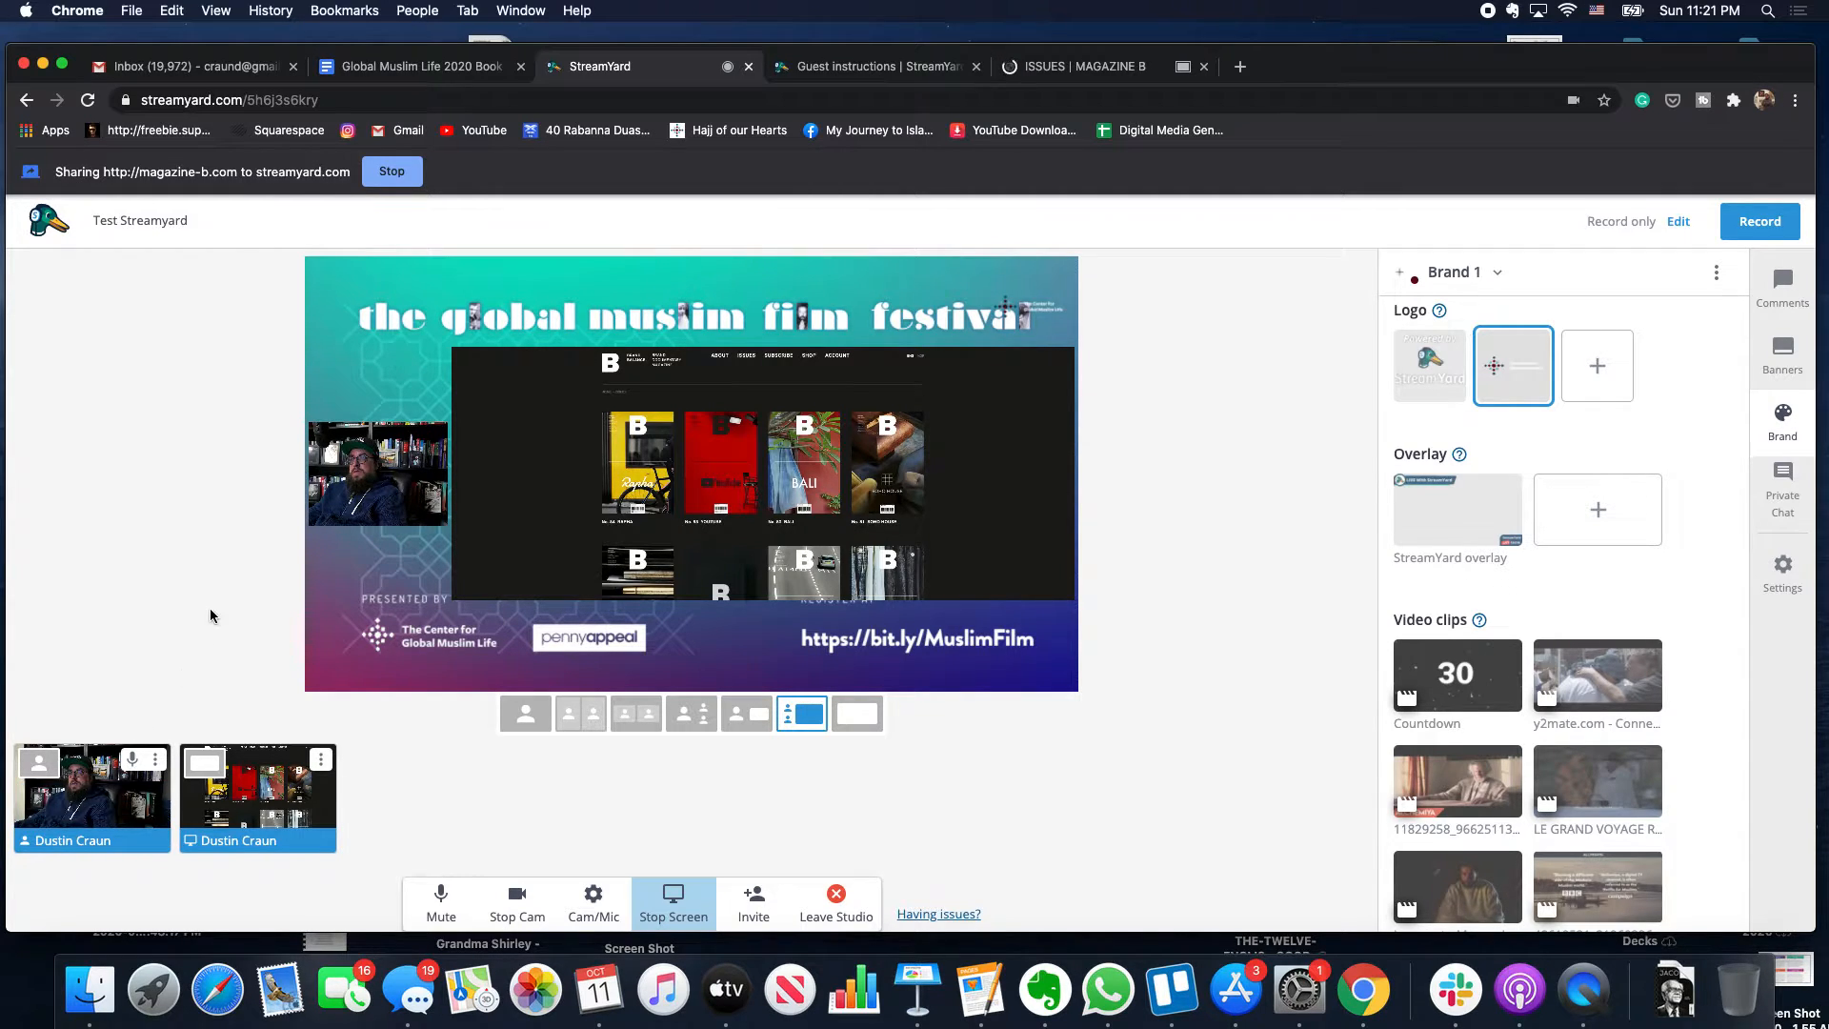
click(61, 67)
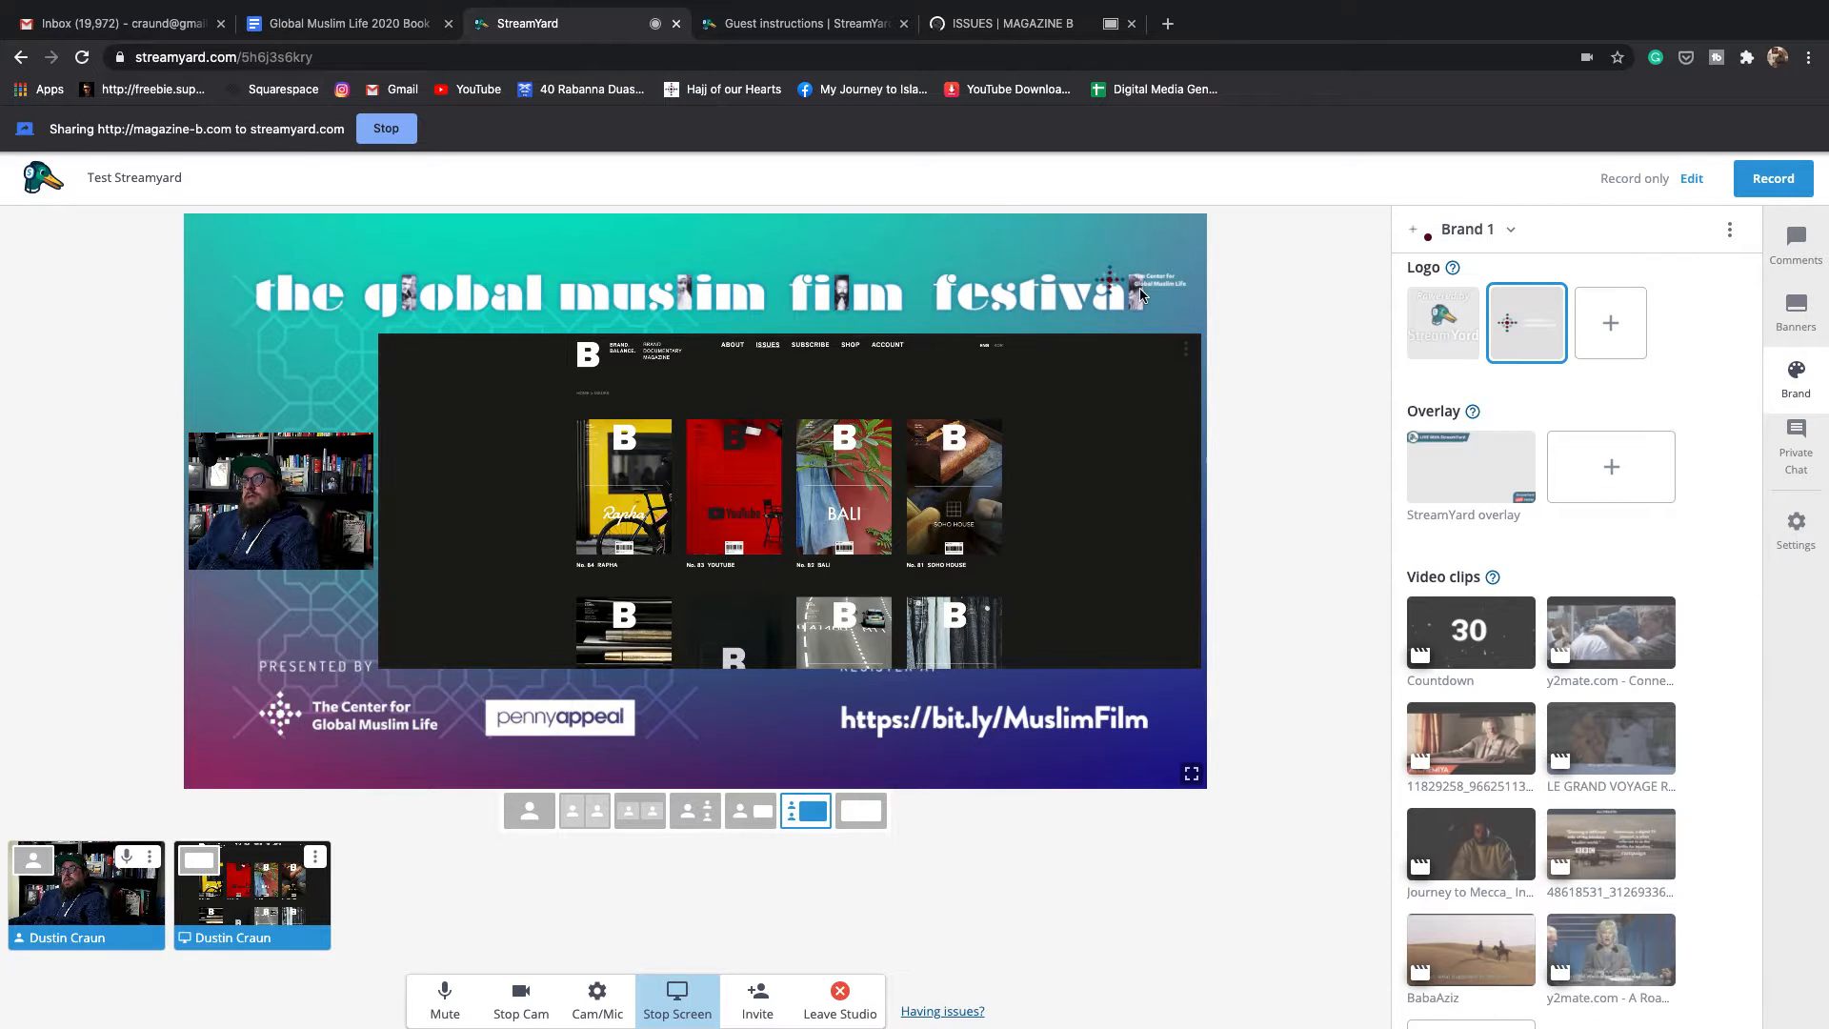
- Scroll the shared Magazine B grid down to issues No. 27–38, then return to the StreamYard tab
click(1009, 23)
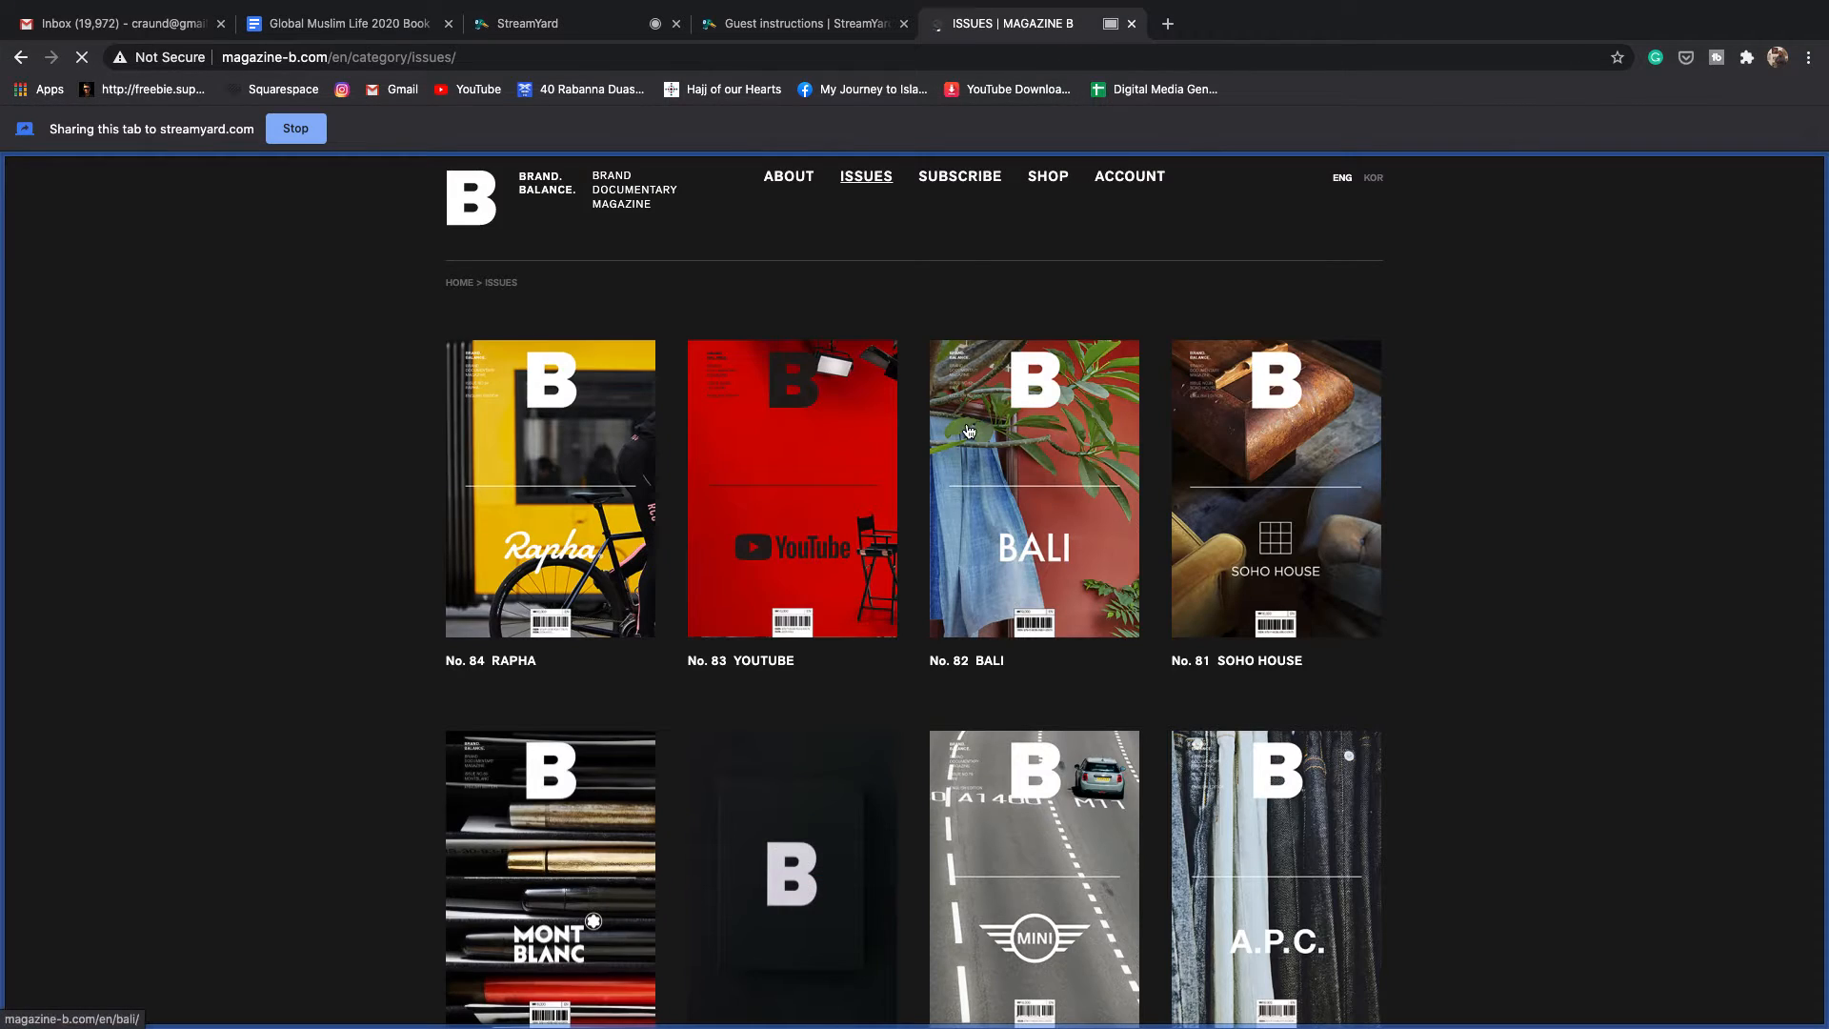
scroll(969, 431, down, 4)
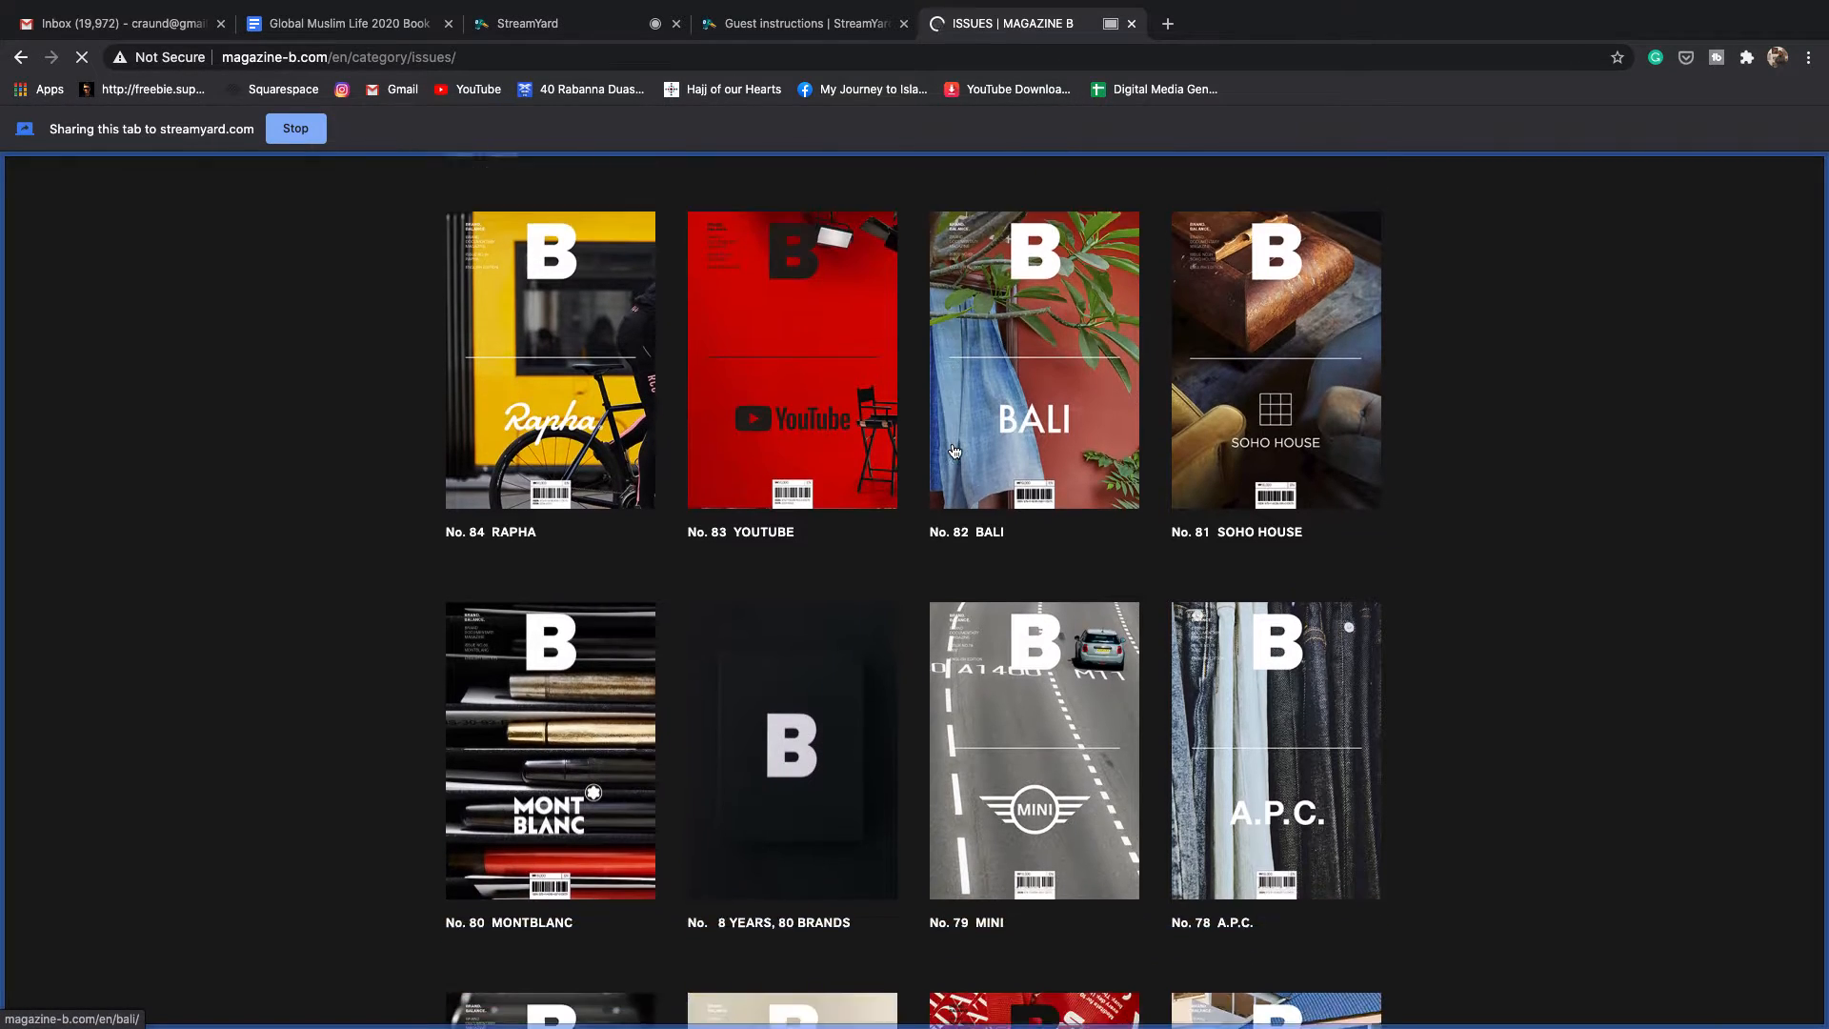
scroll(955, 451, down, 10)
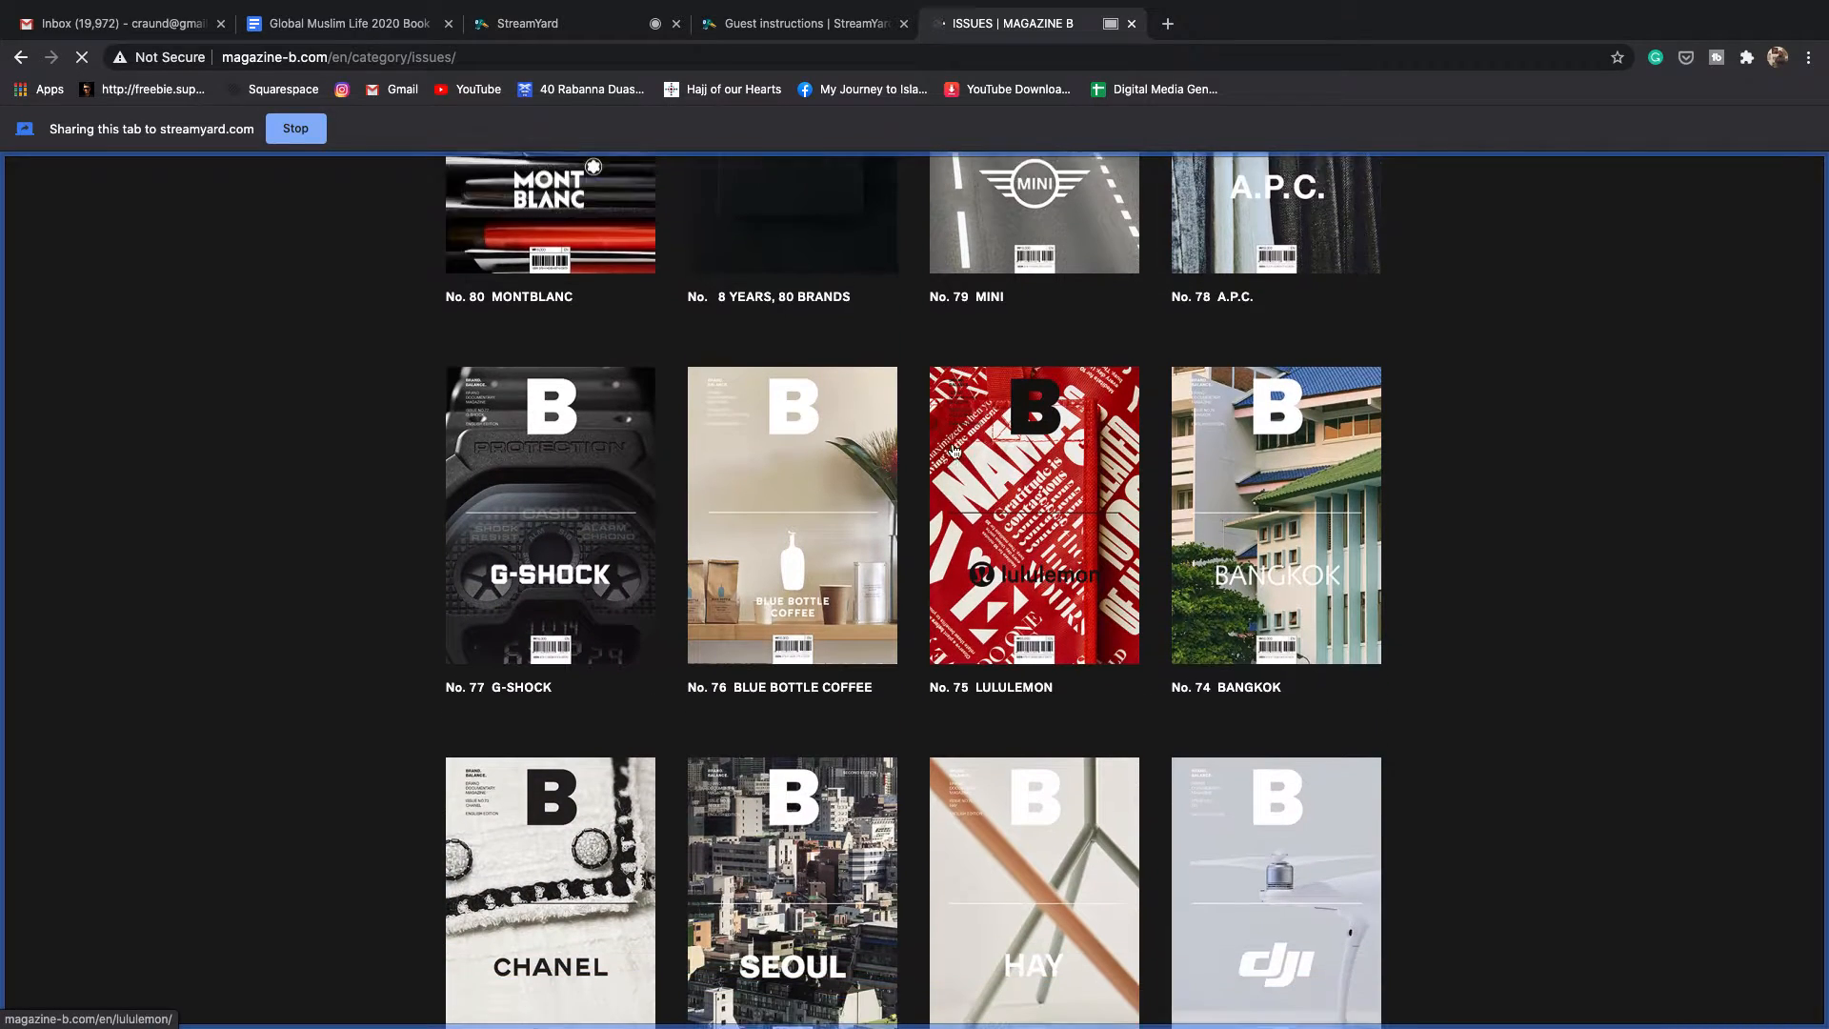
scroll(955, 451, down, 15)
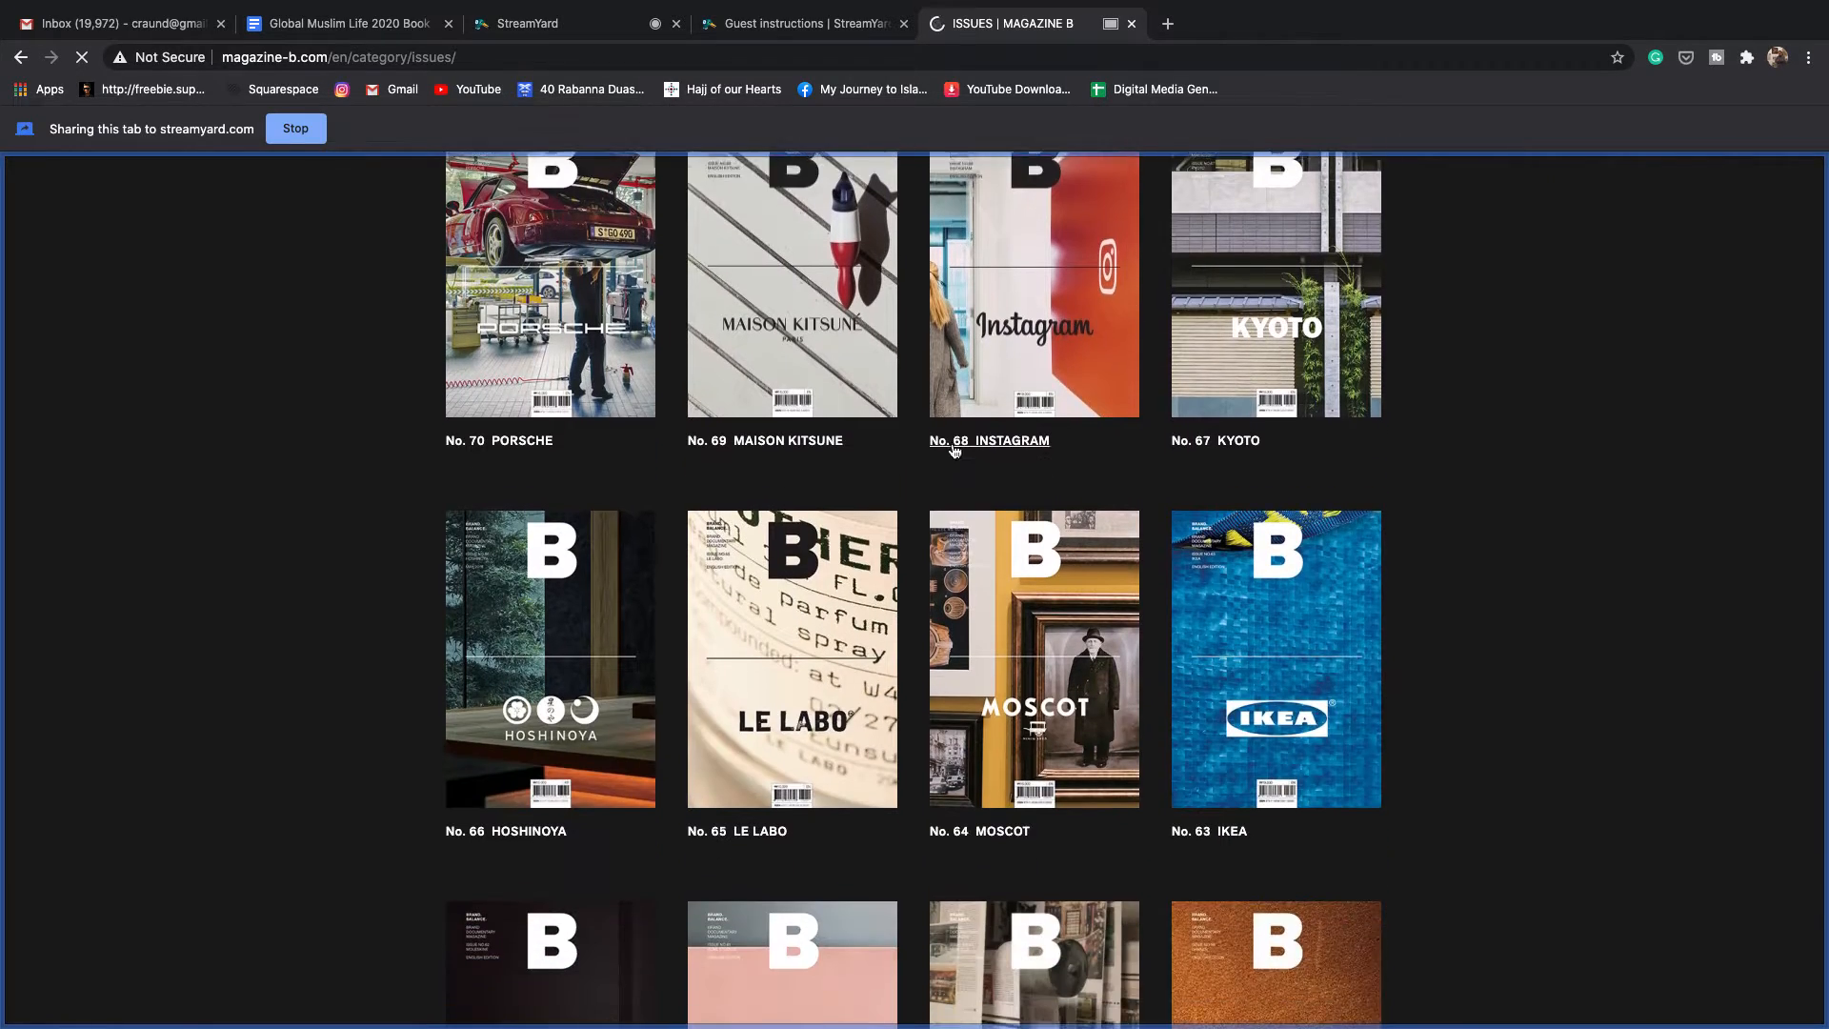
scroll(954, 450, down, 10)
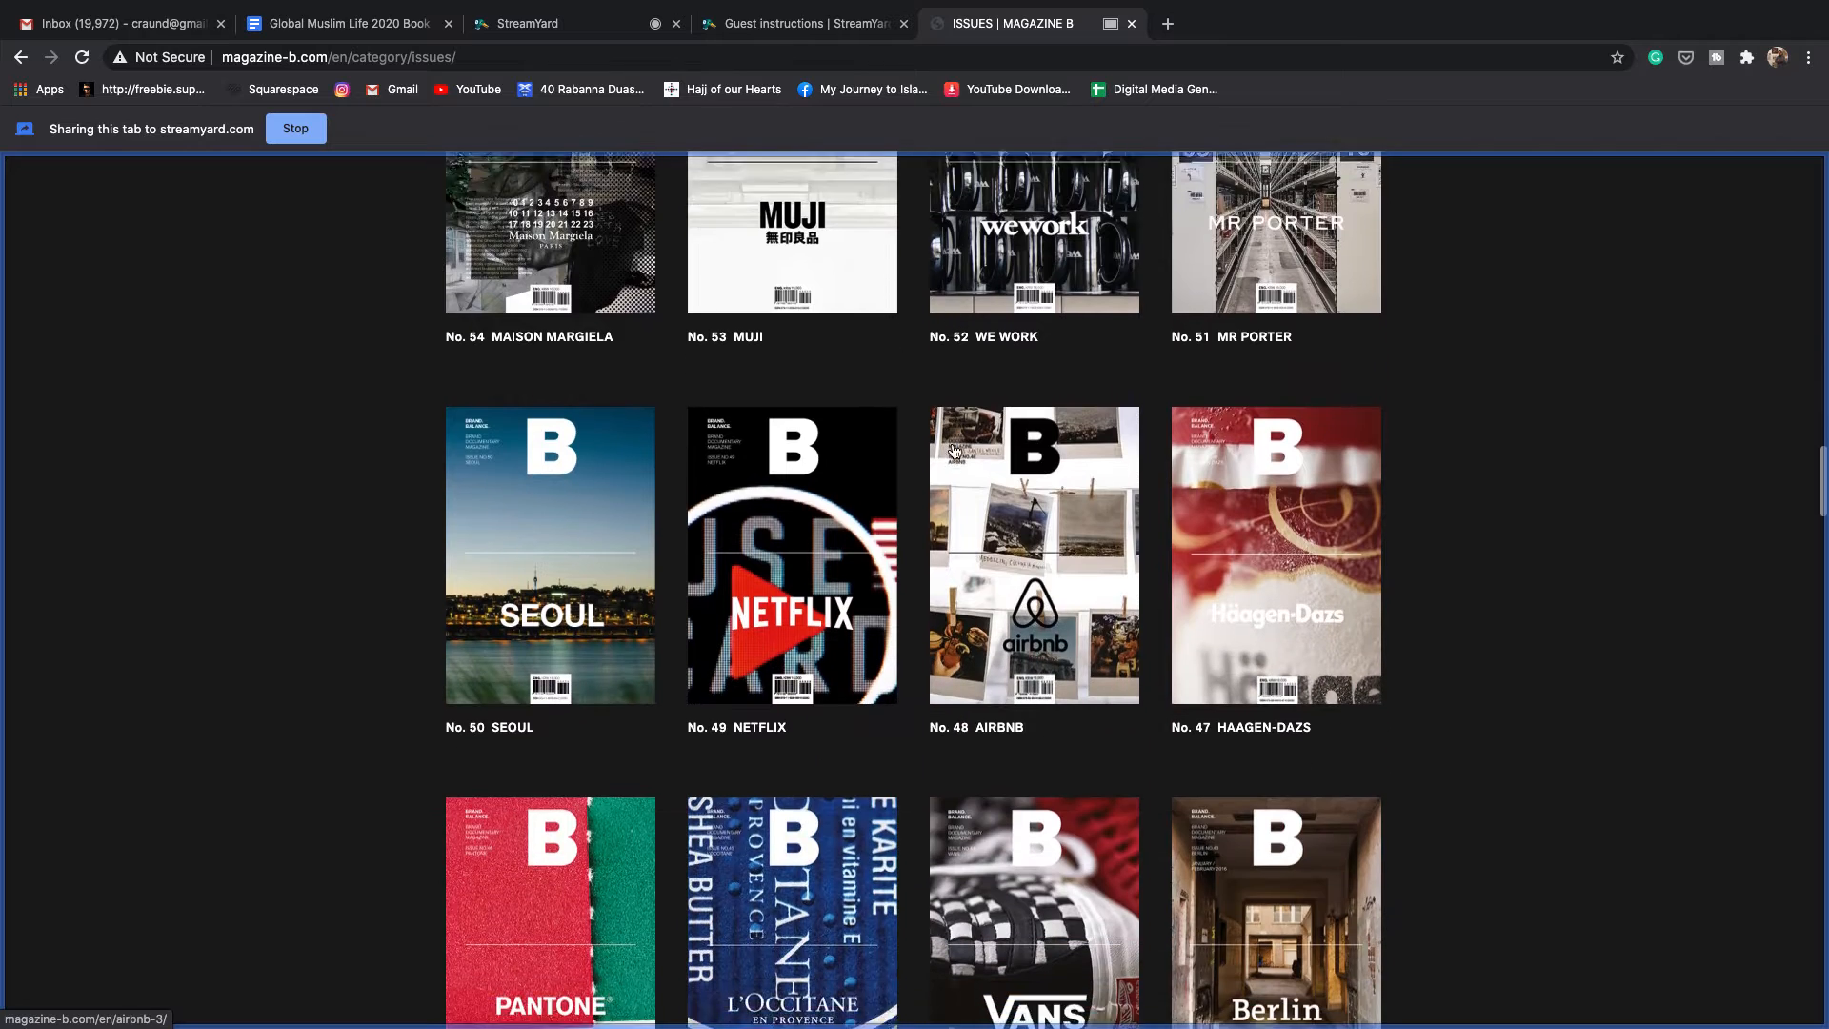
scroll(954, 451, down, 9)
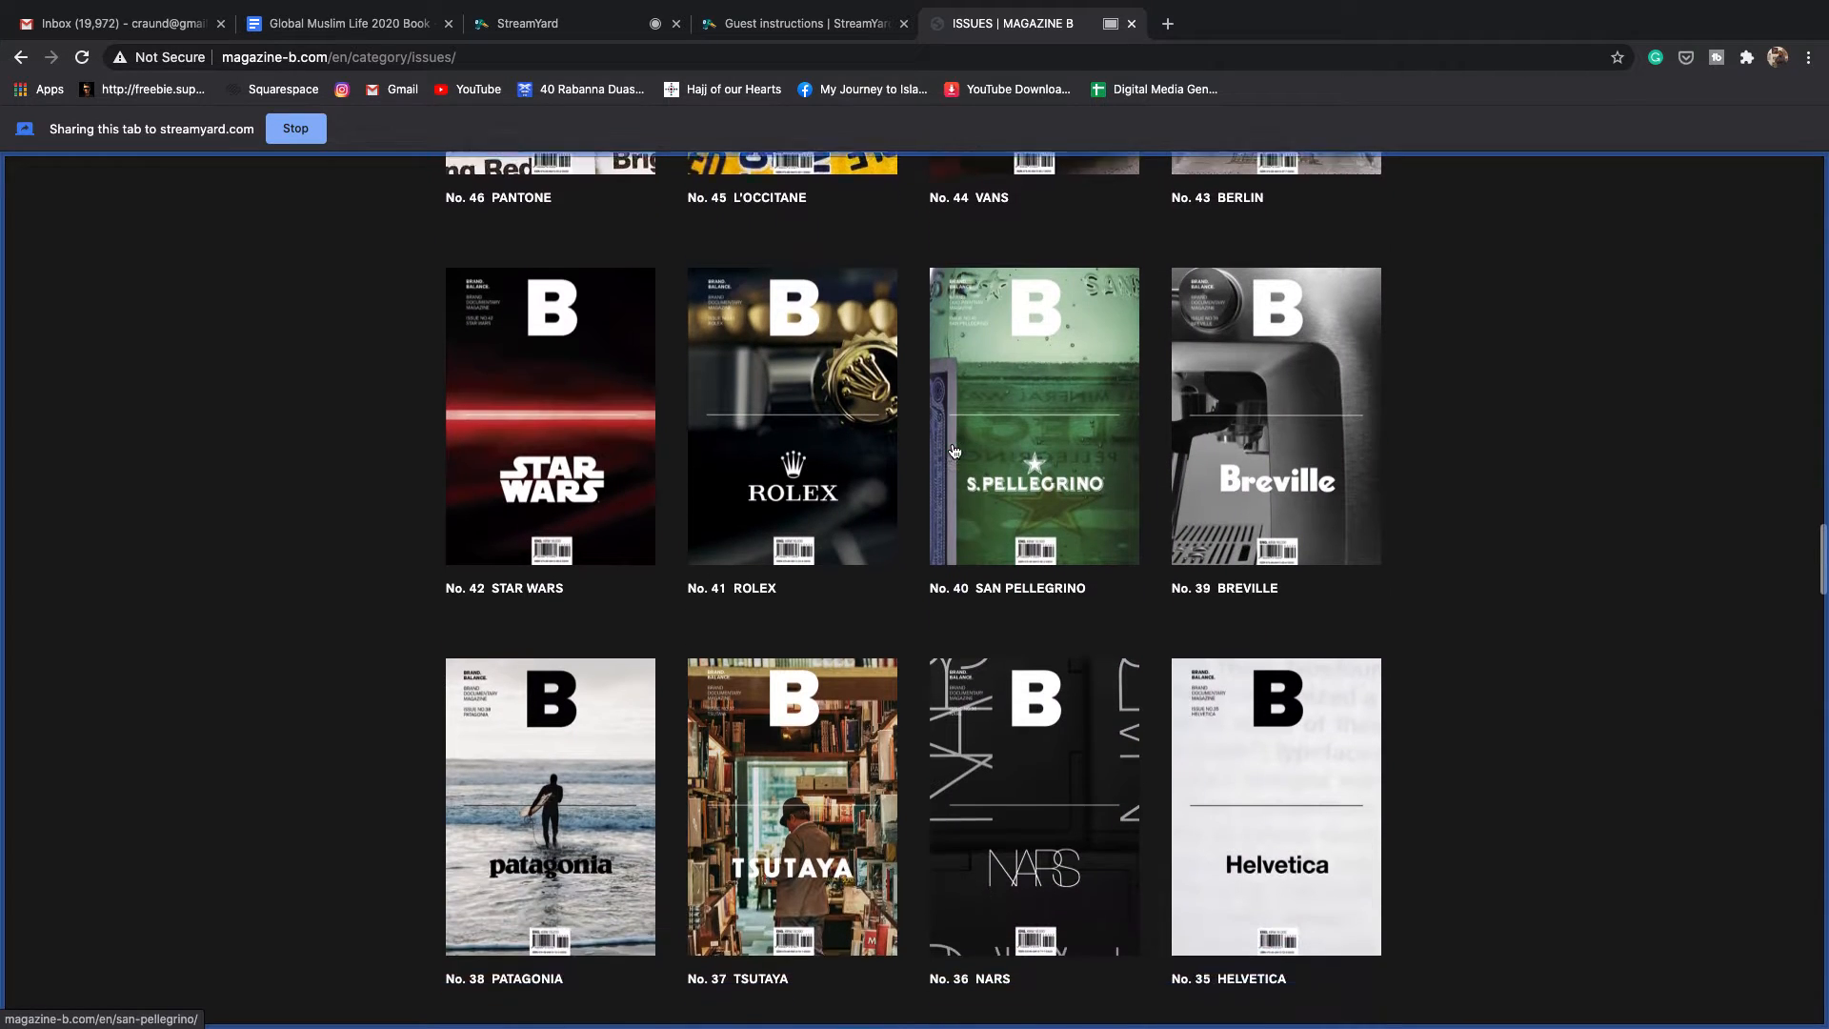
scroll(955, 451, down, 3)
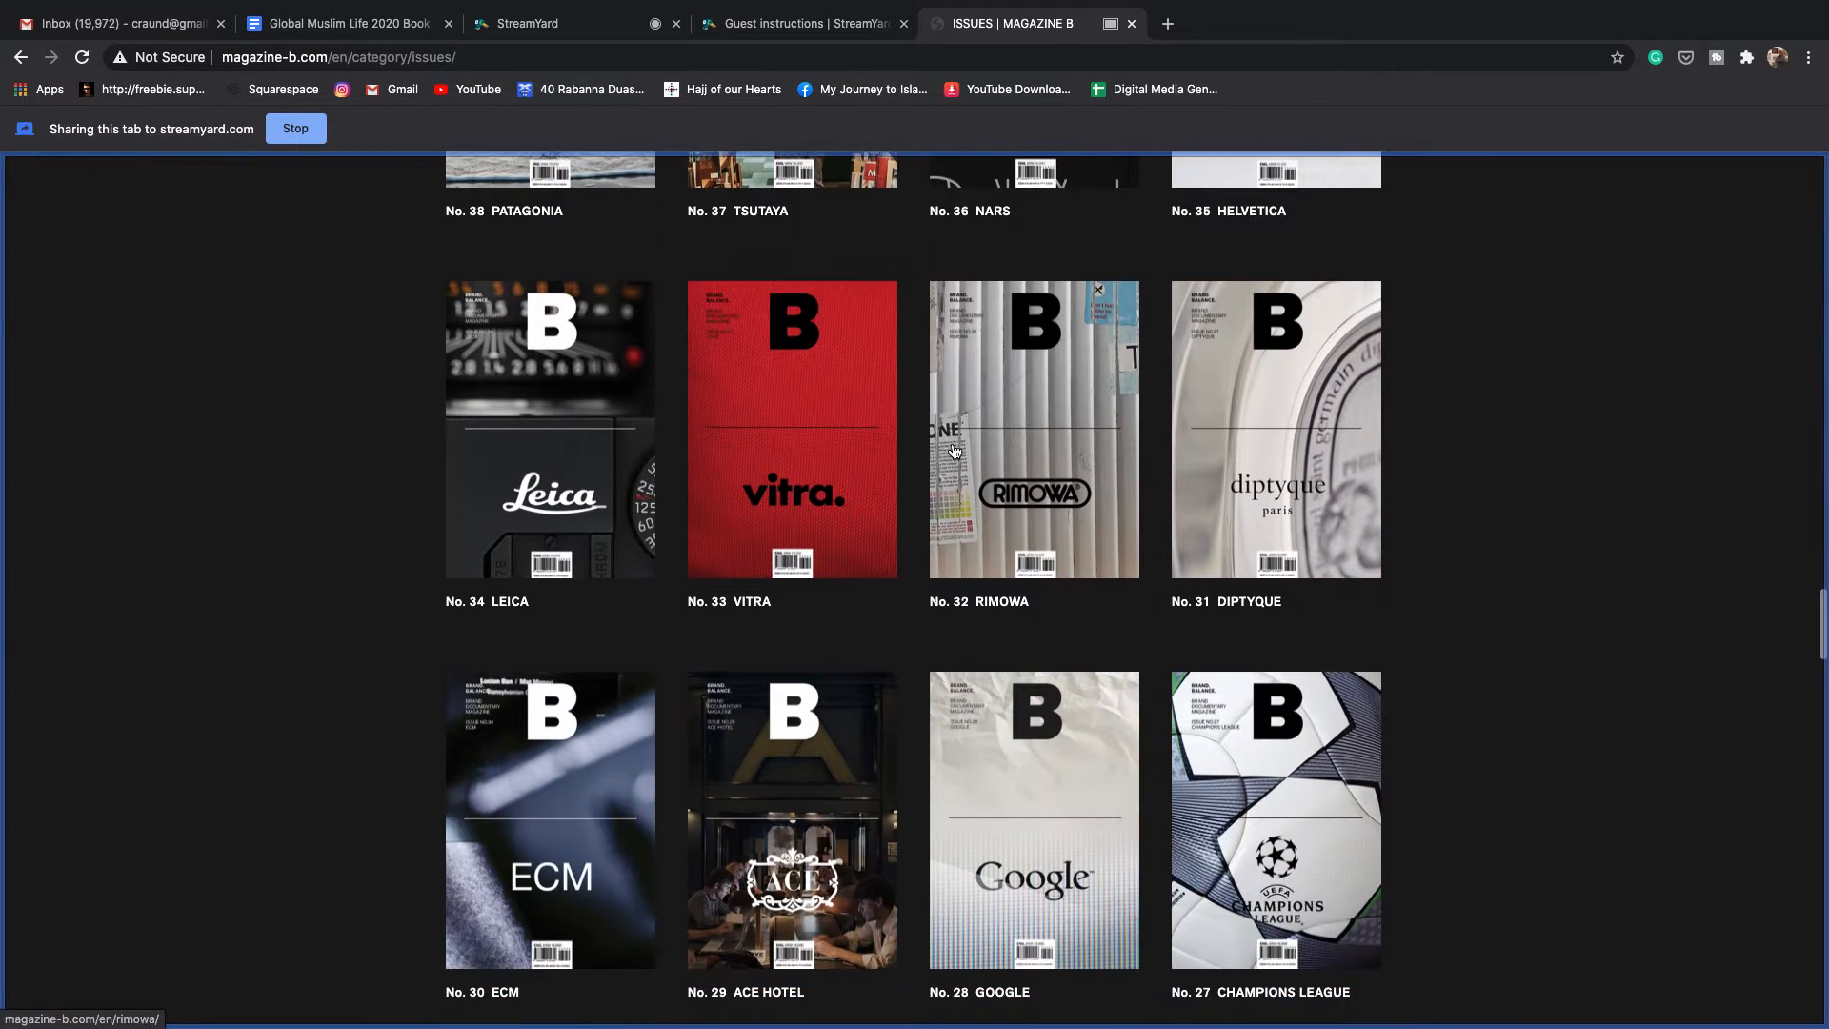
click(575, 23)
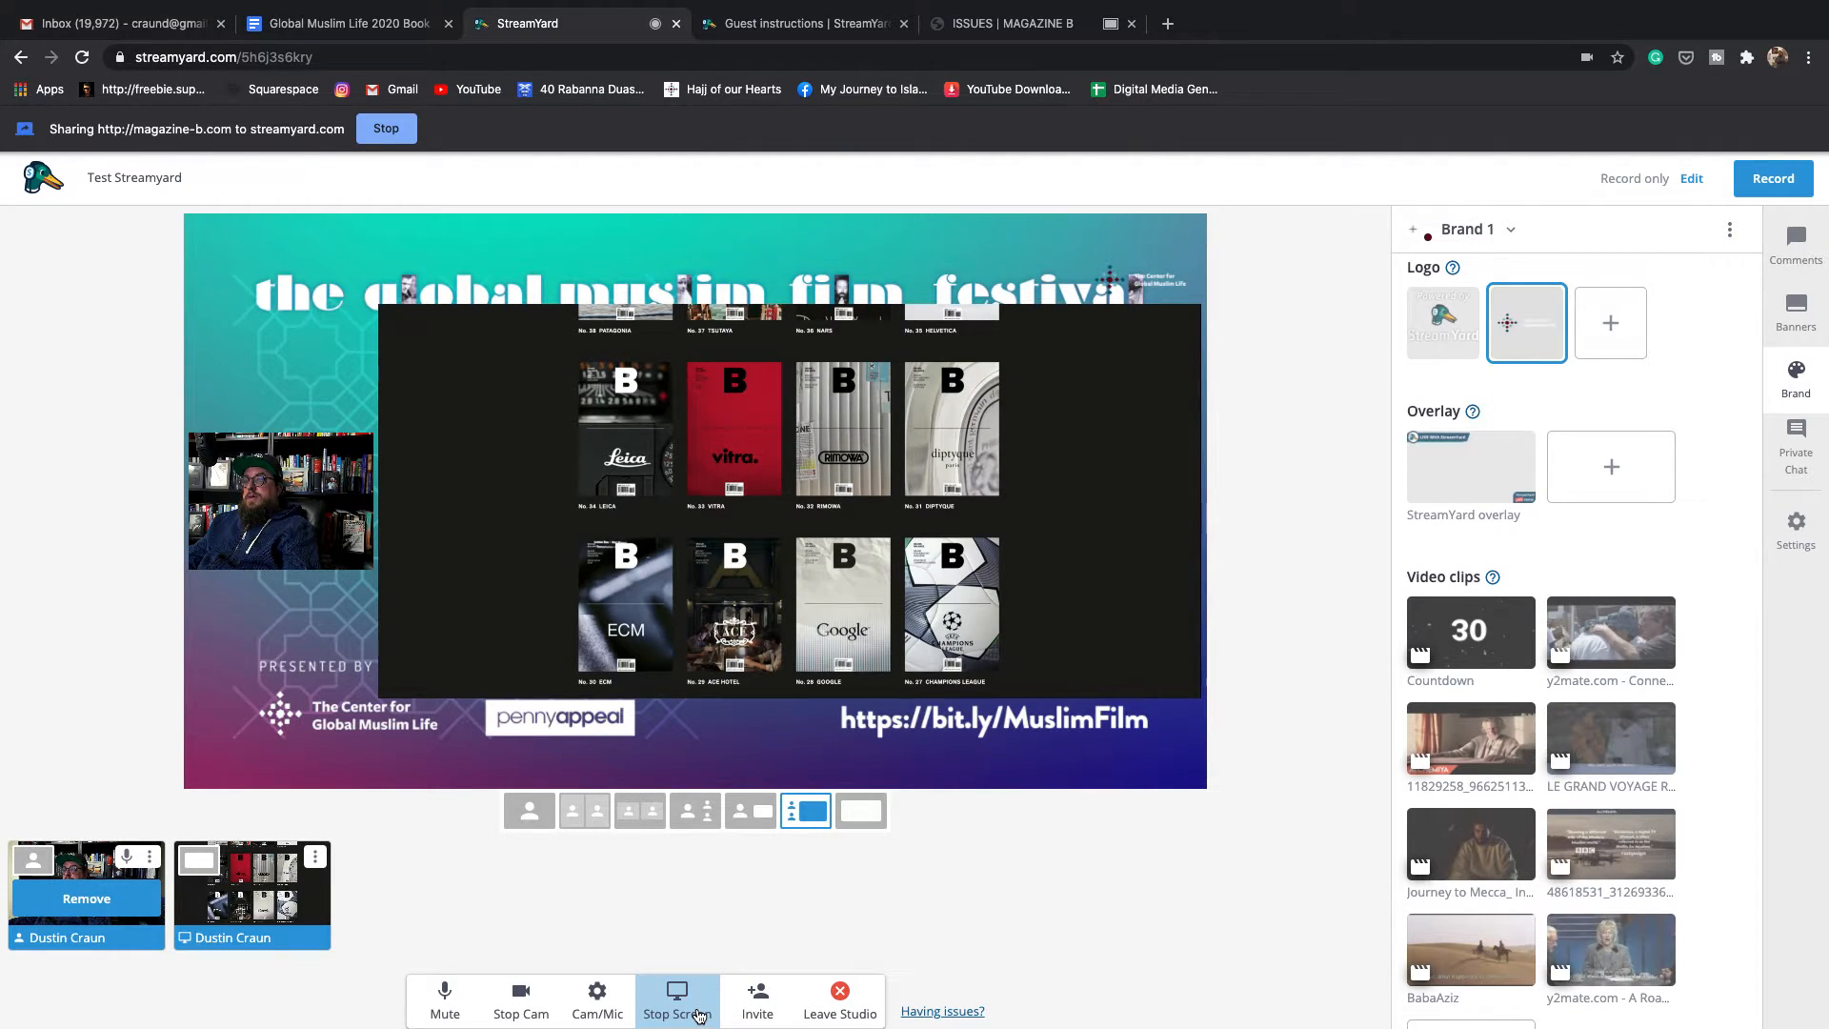
- Stop sharing the Magazine B page, then look at the Application Window share options and cancel
click(697, 1014)
click(690, 1006)
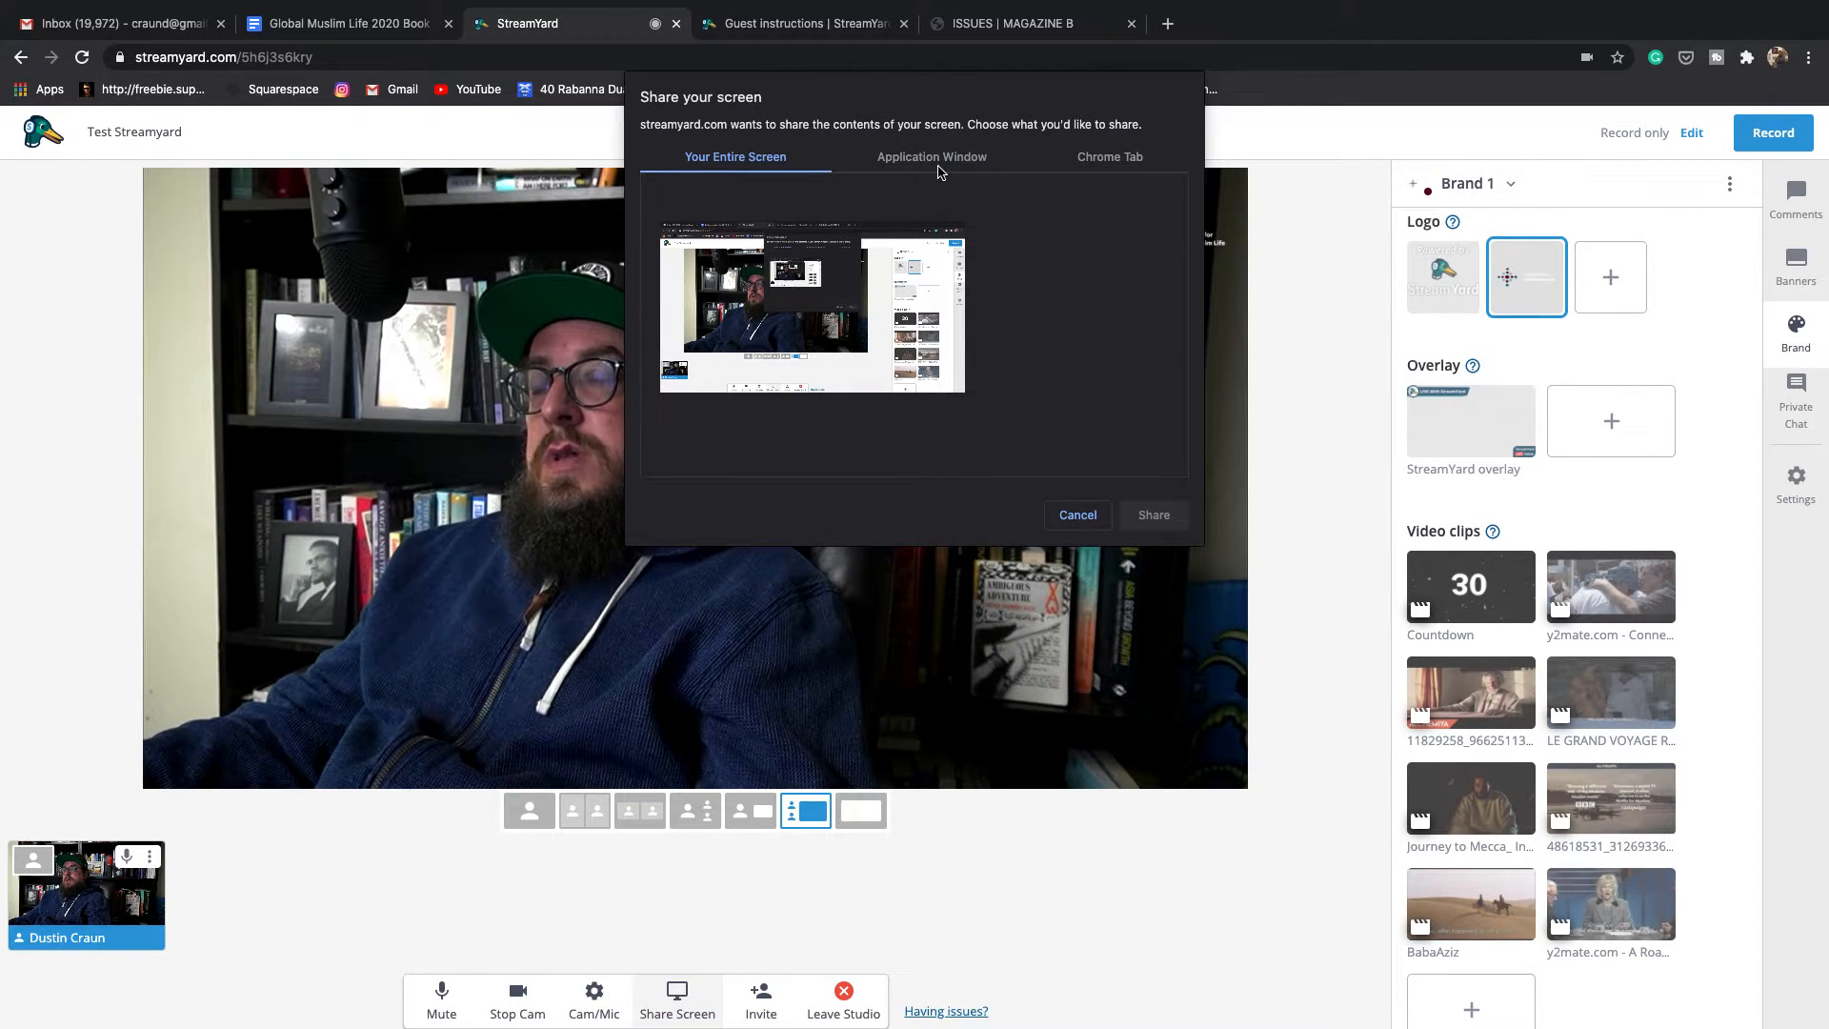
click(938, 158)
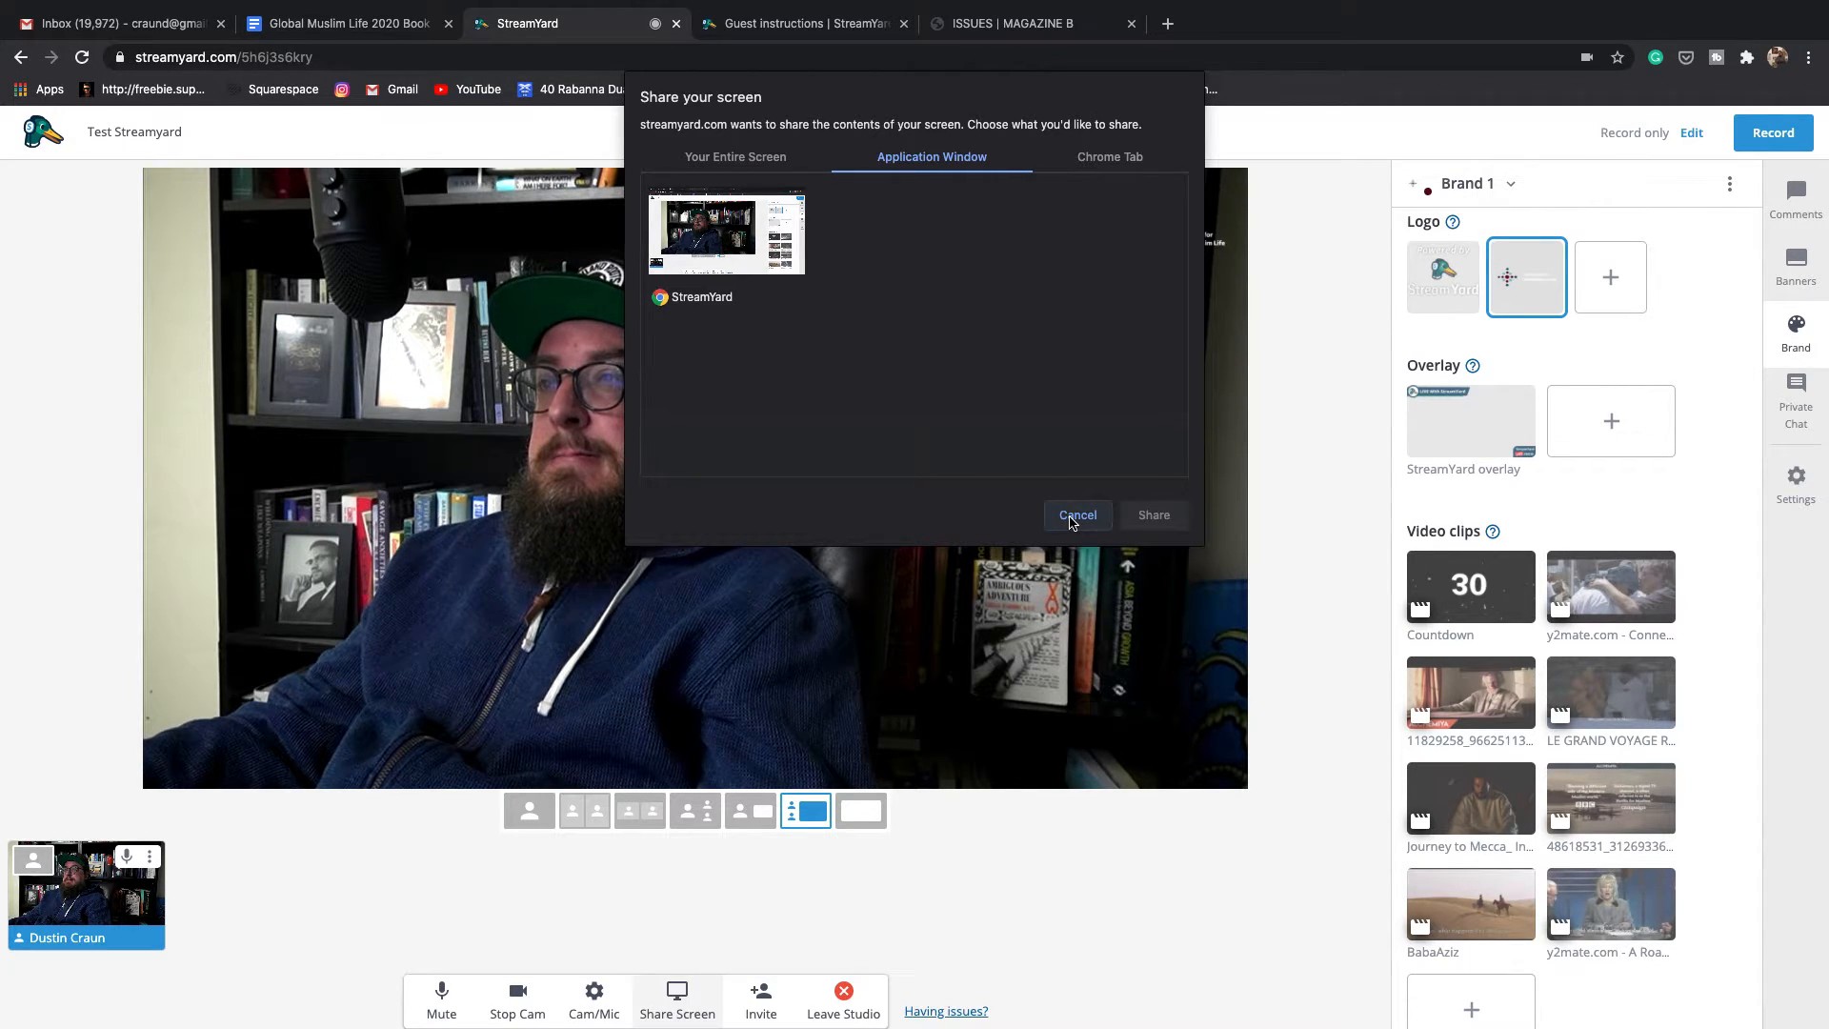
click(1075, 515)
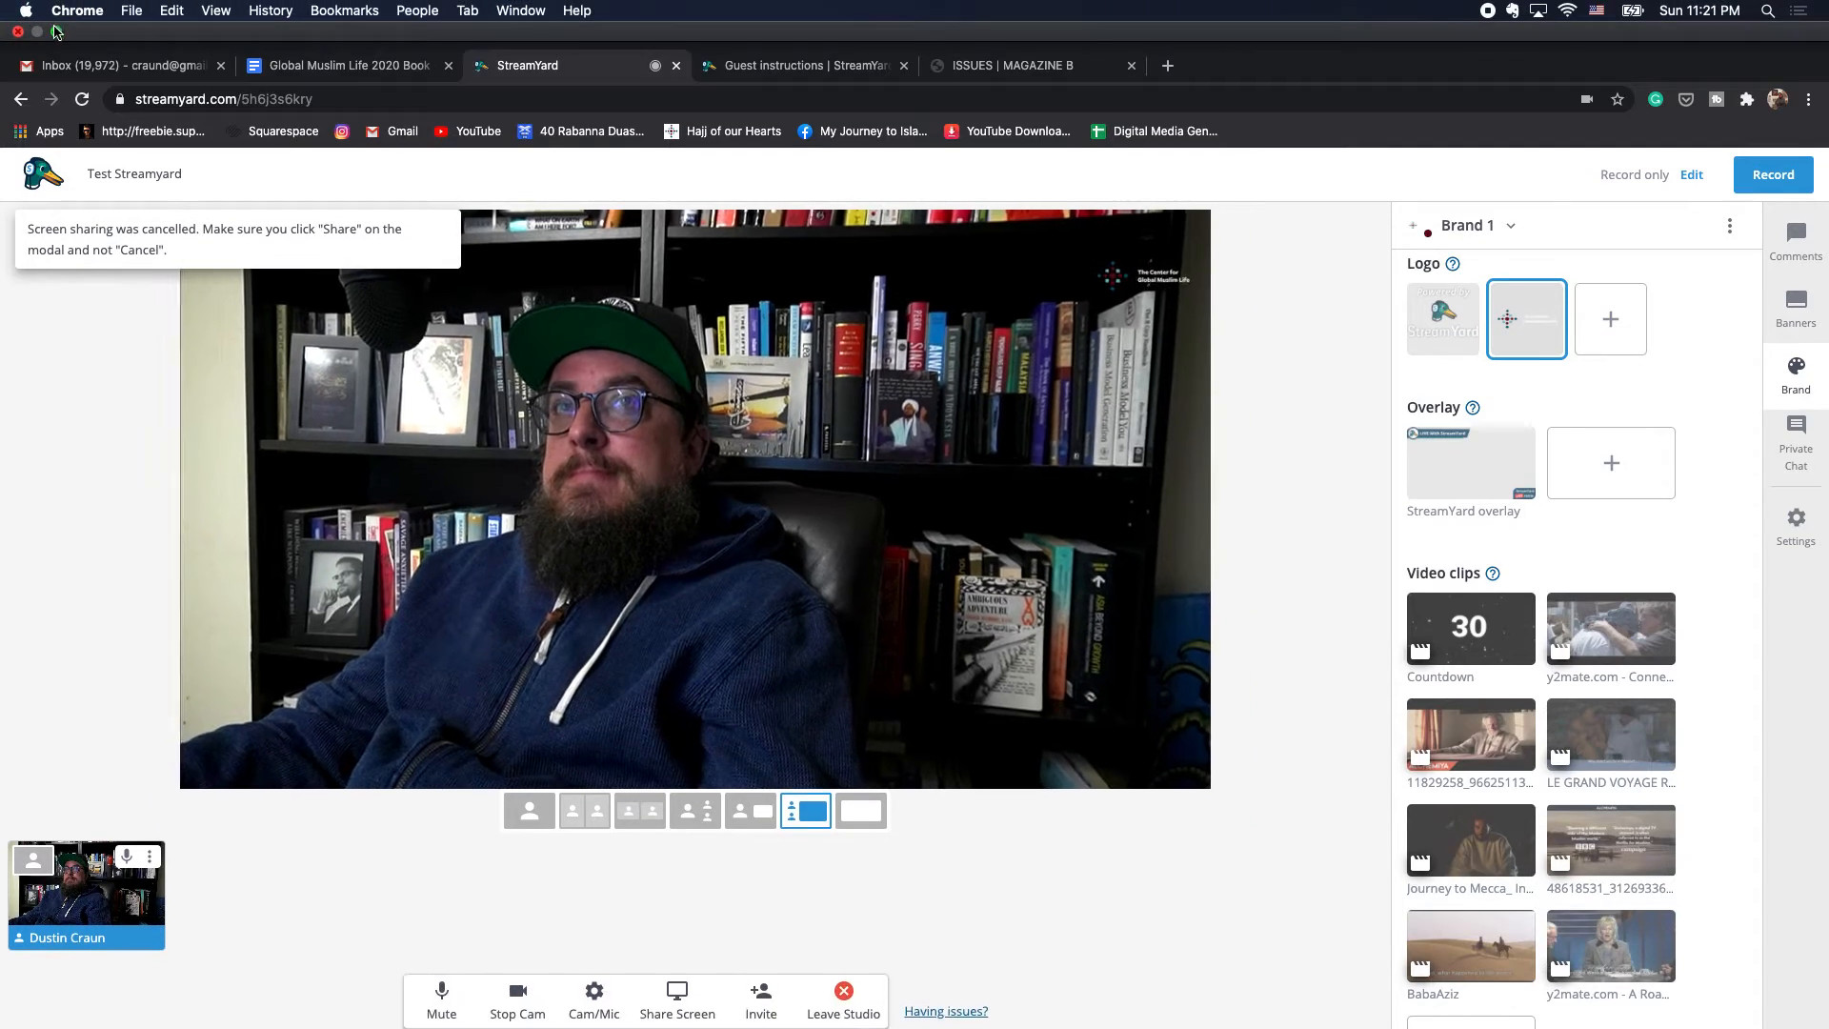
- Exit full screen, move the Keynote window toward the upper right, and return to the studio
click(56, 31)
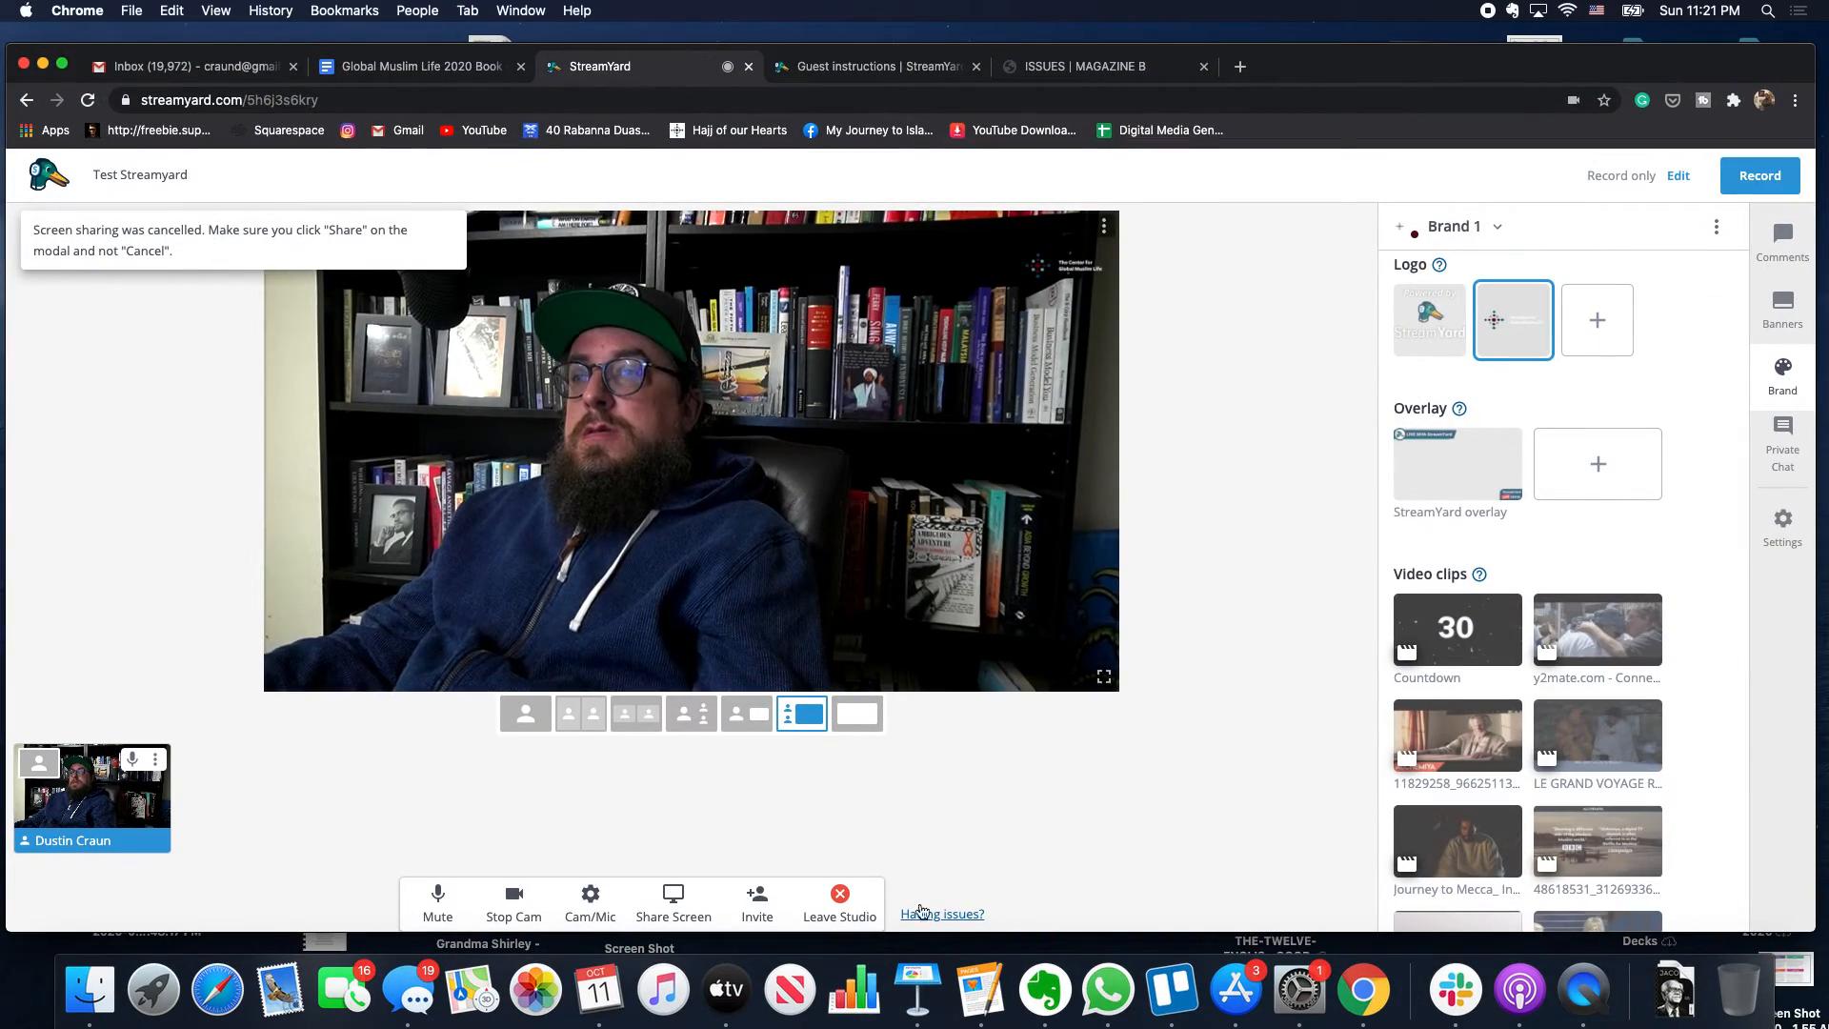
click(918, 986)
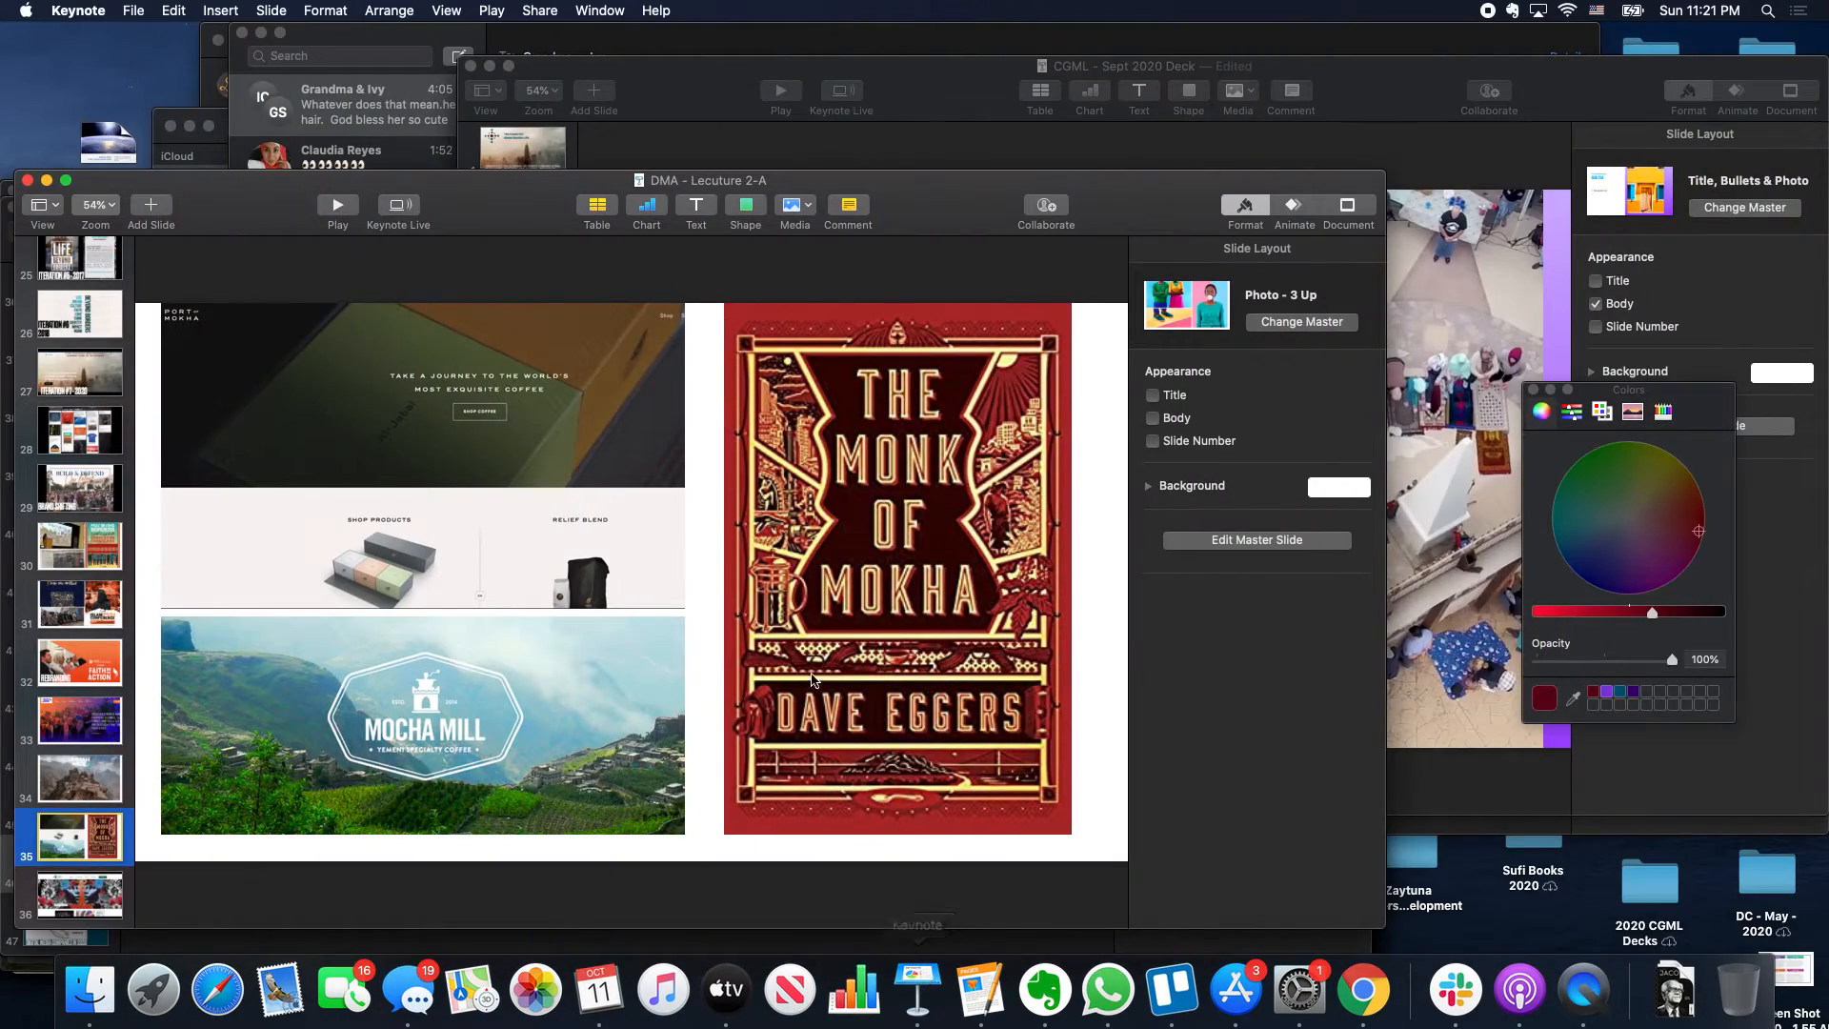
drag(920, 176, 1189, 141)
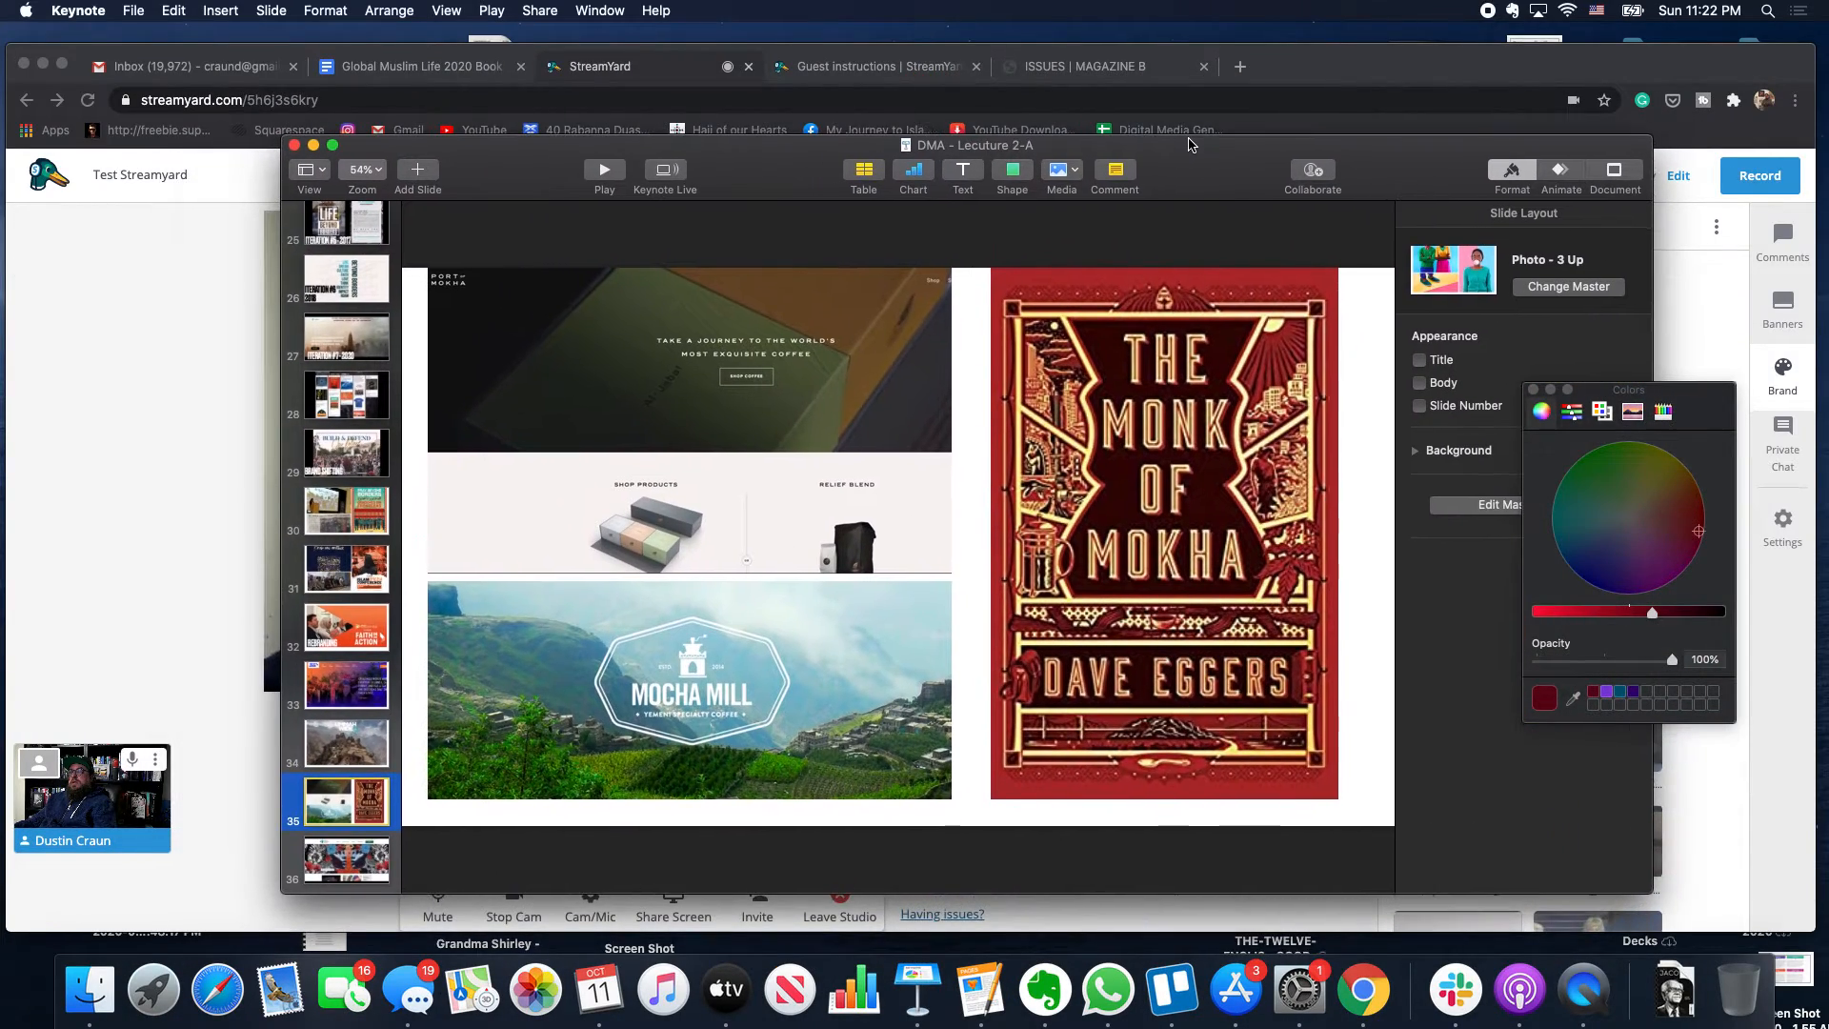
click(1285, 73)
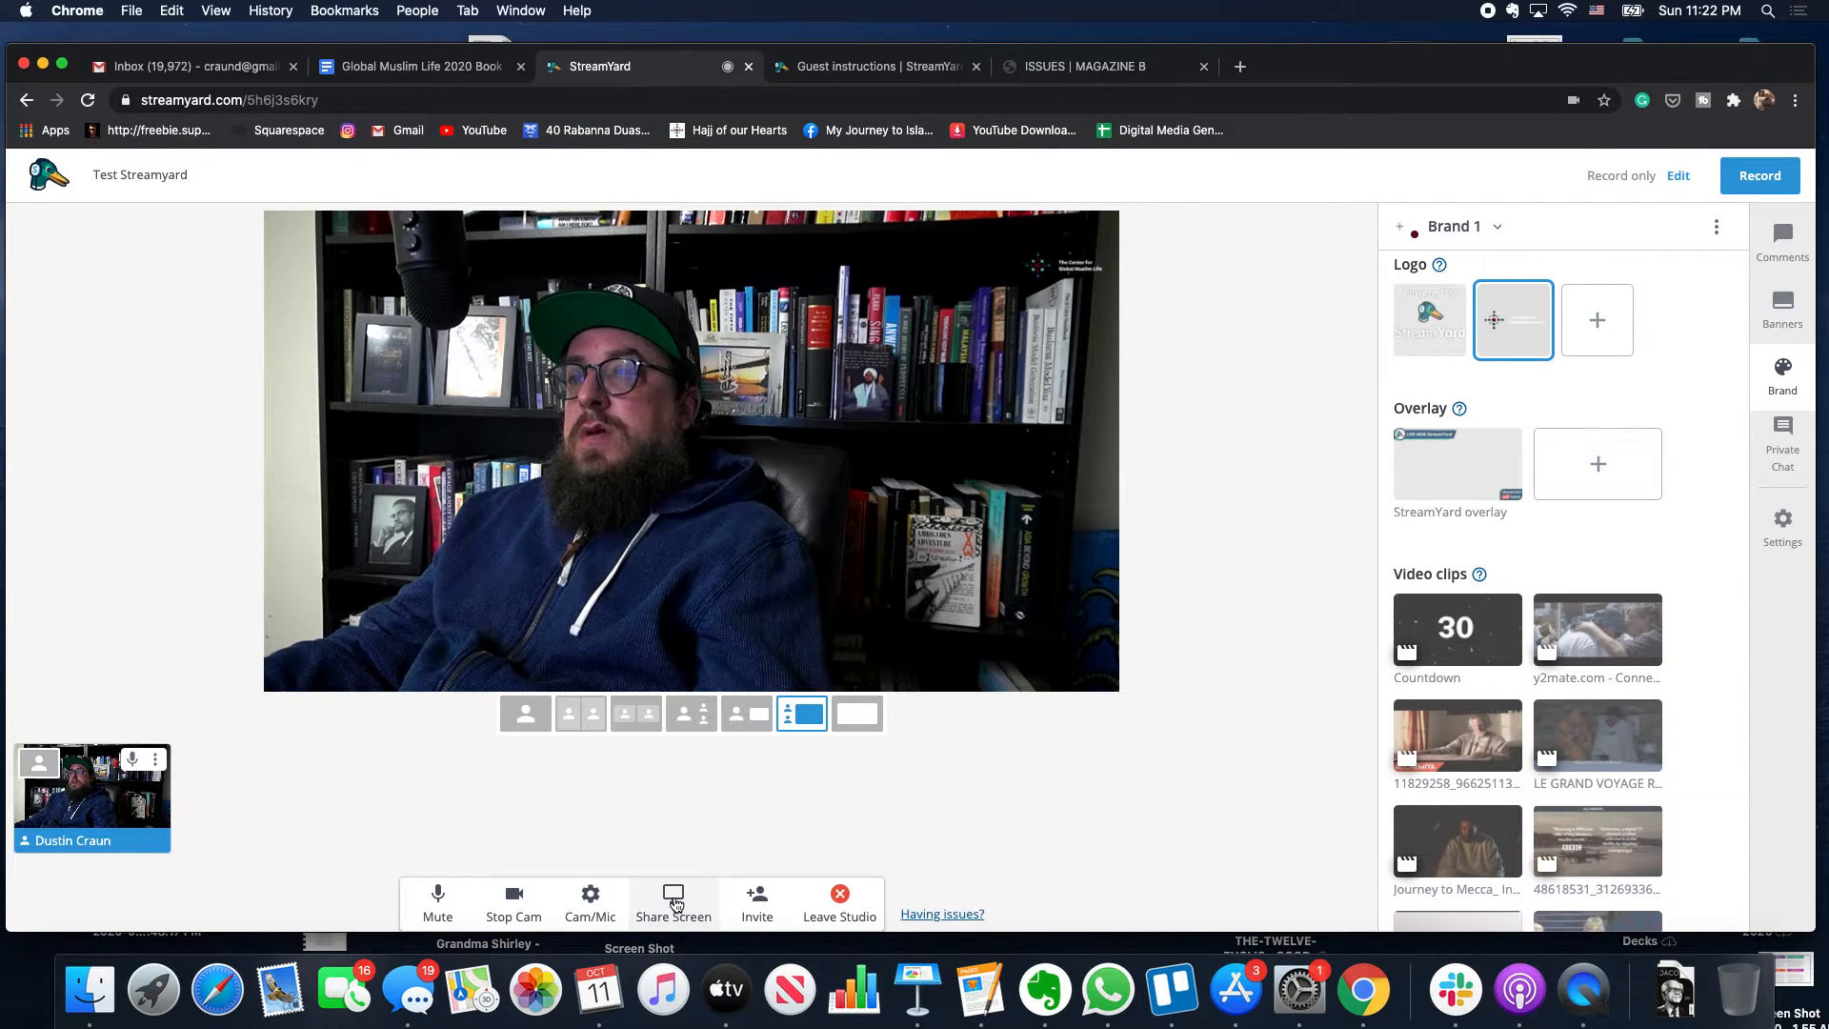
- Share the Keynote window 'DMA - Lecuture 2-A' to the stage
click(673, 897)
click(963, 198)
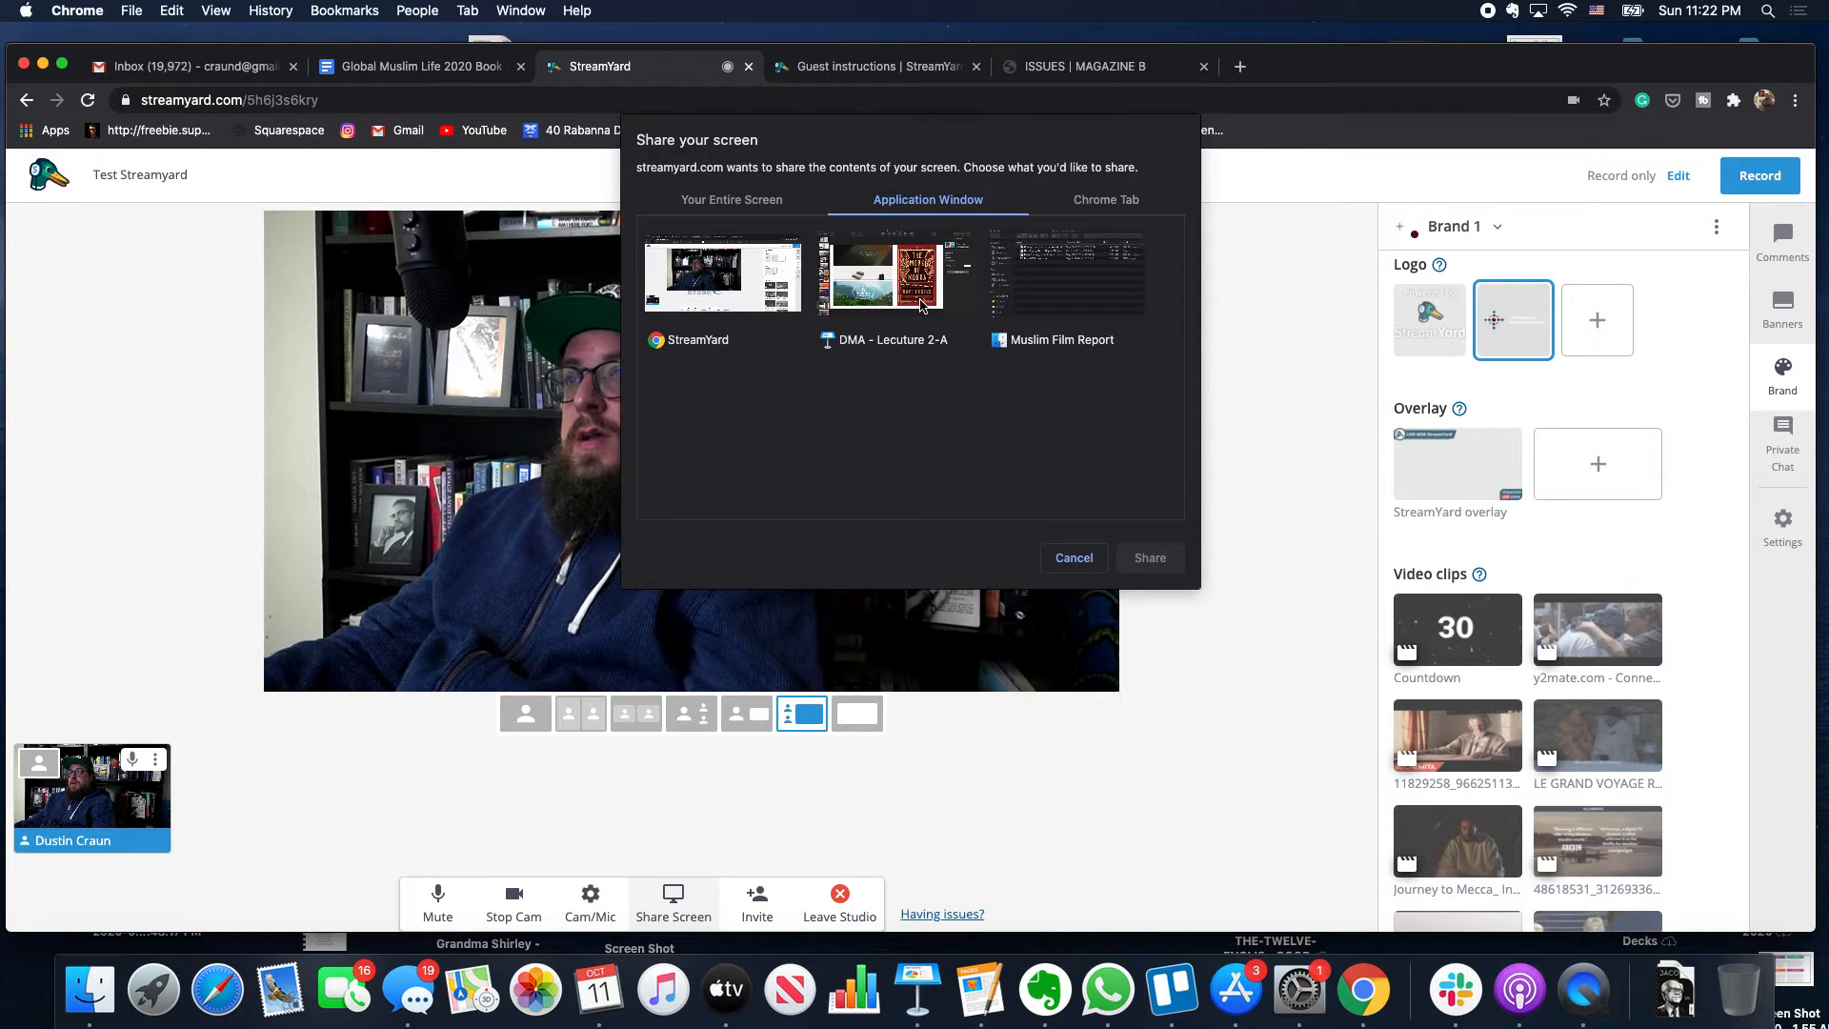
click(920, 306)
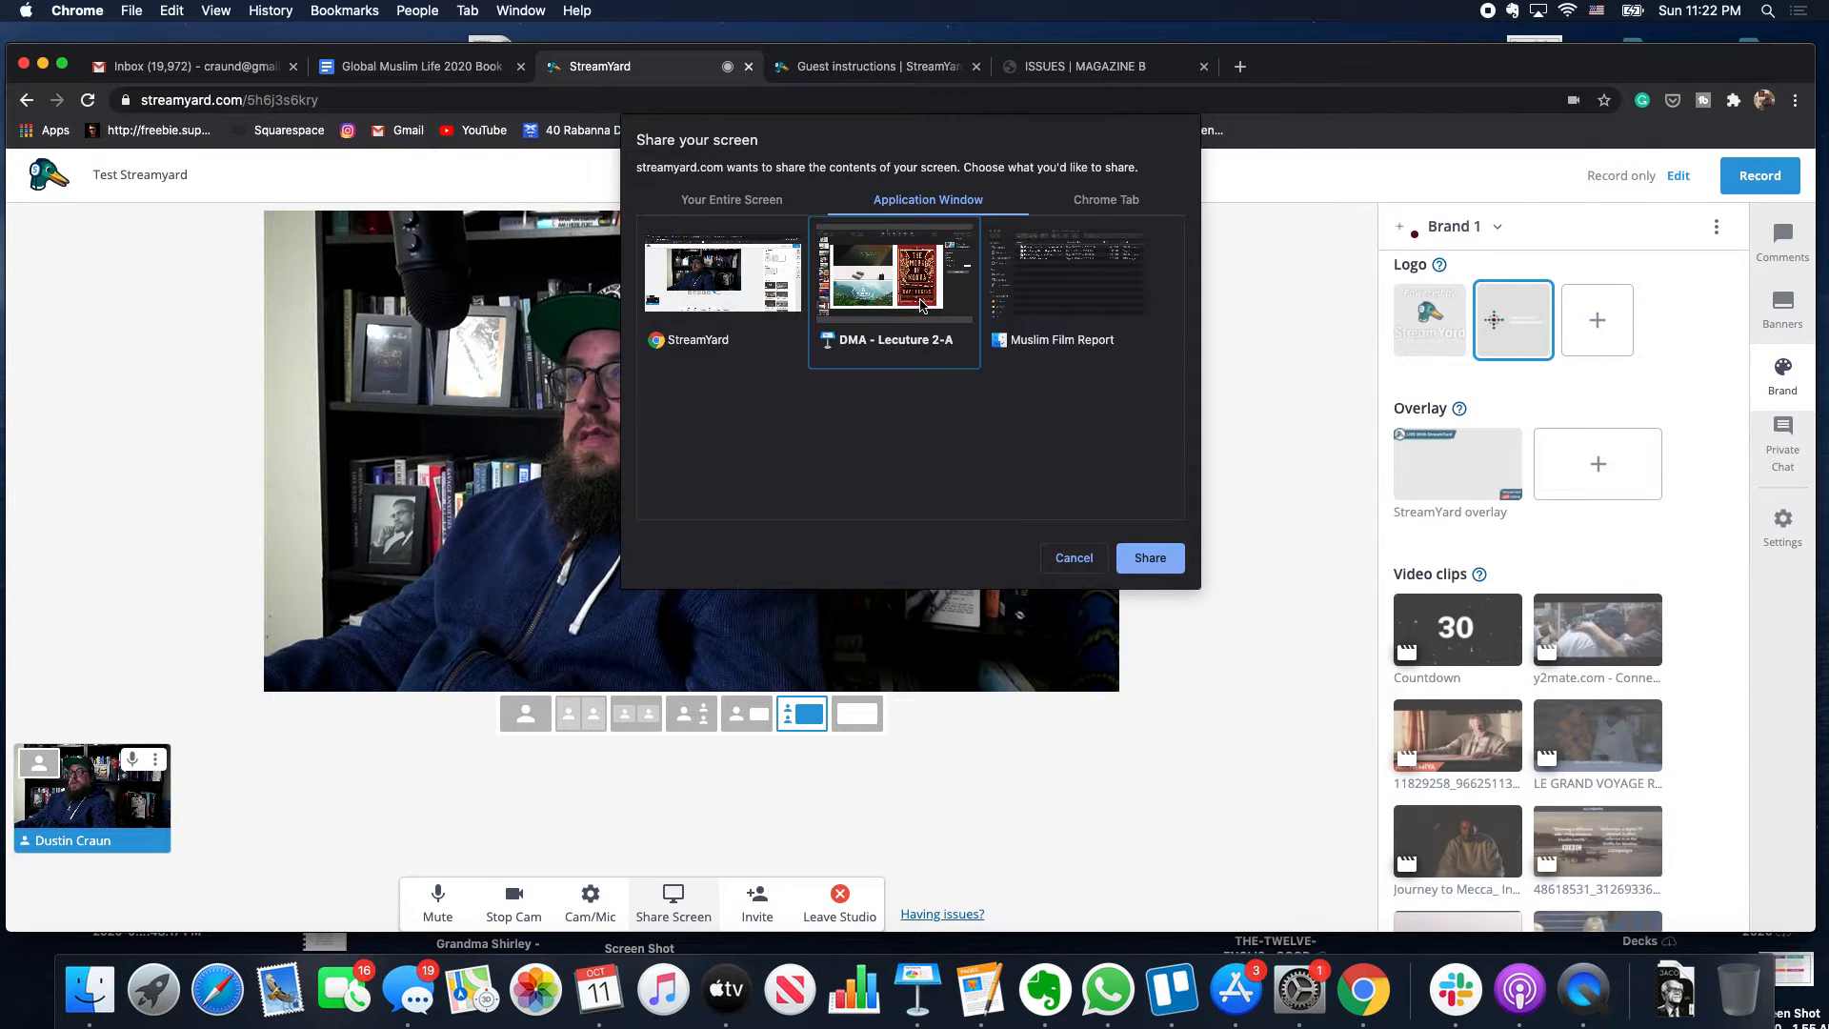
click(1149, 558)
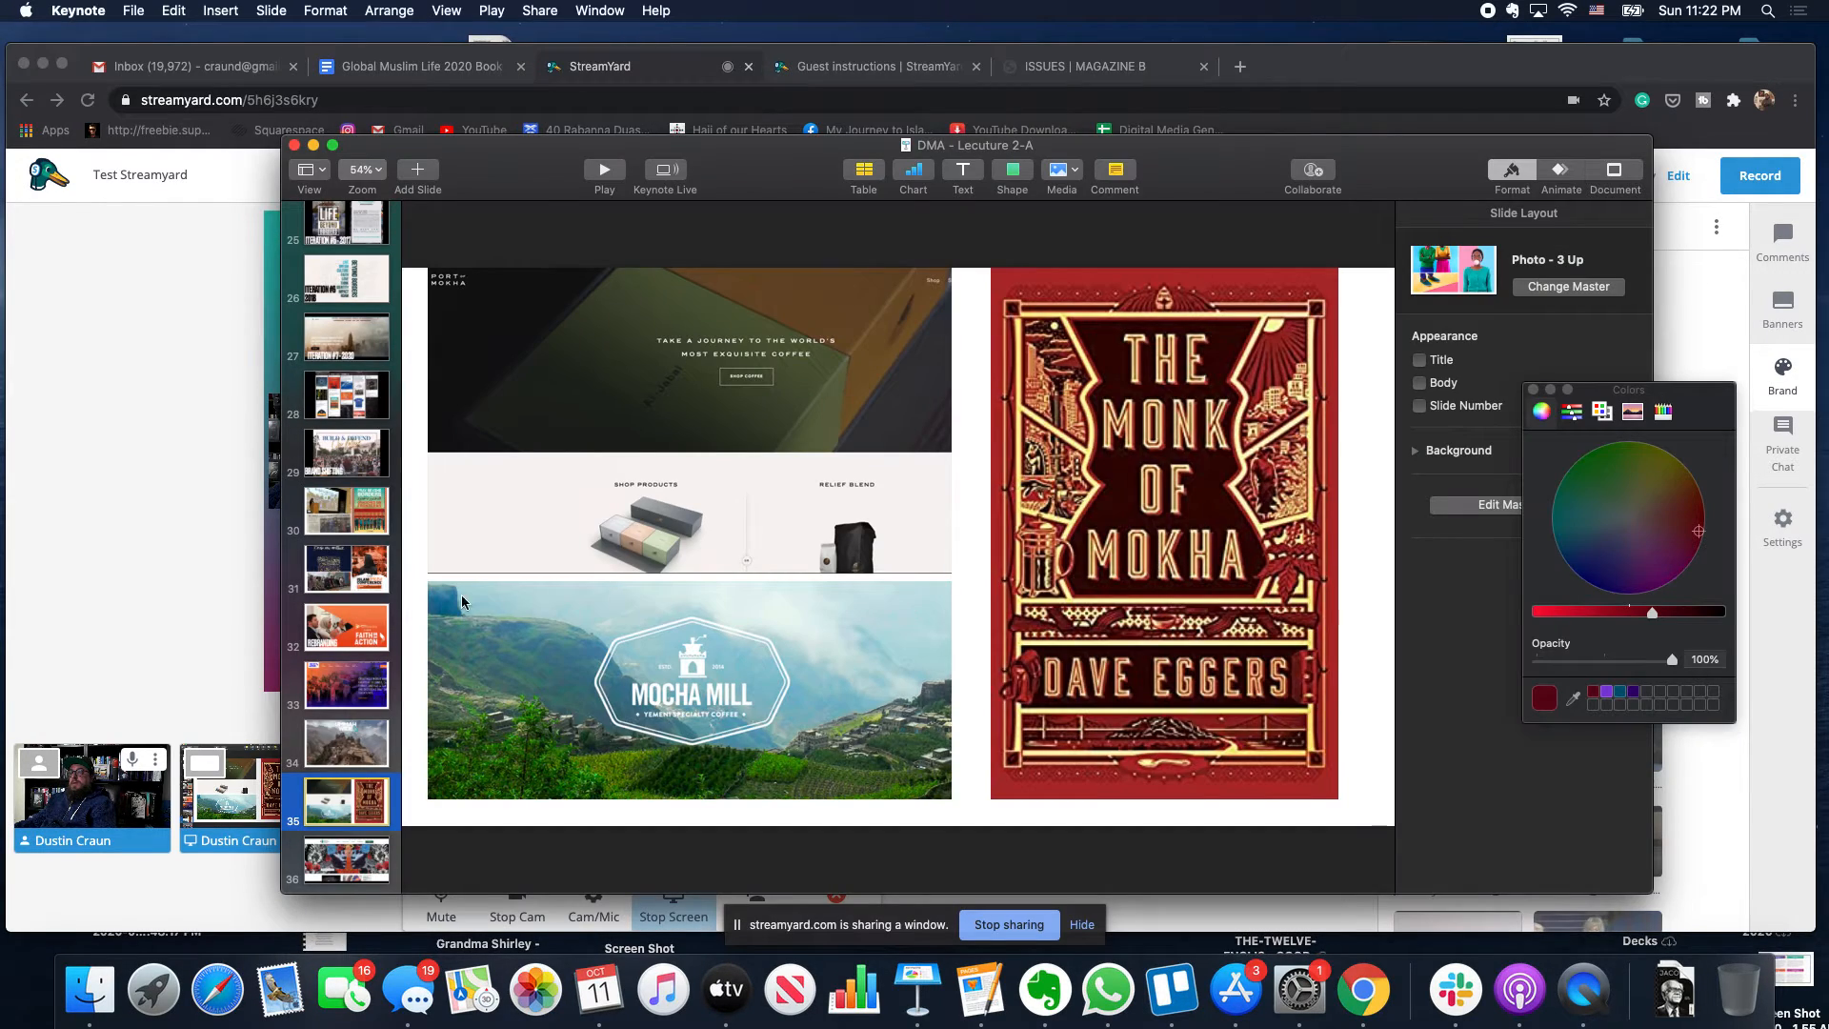
- Check the stage, toggle Chrome full screen on and off, then bring Keynote to the front
click(205, 568)
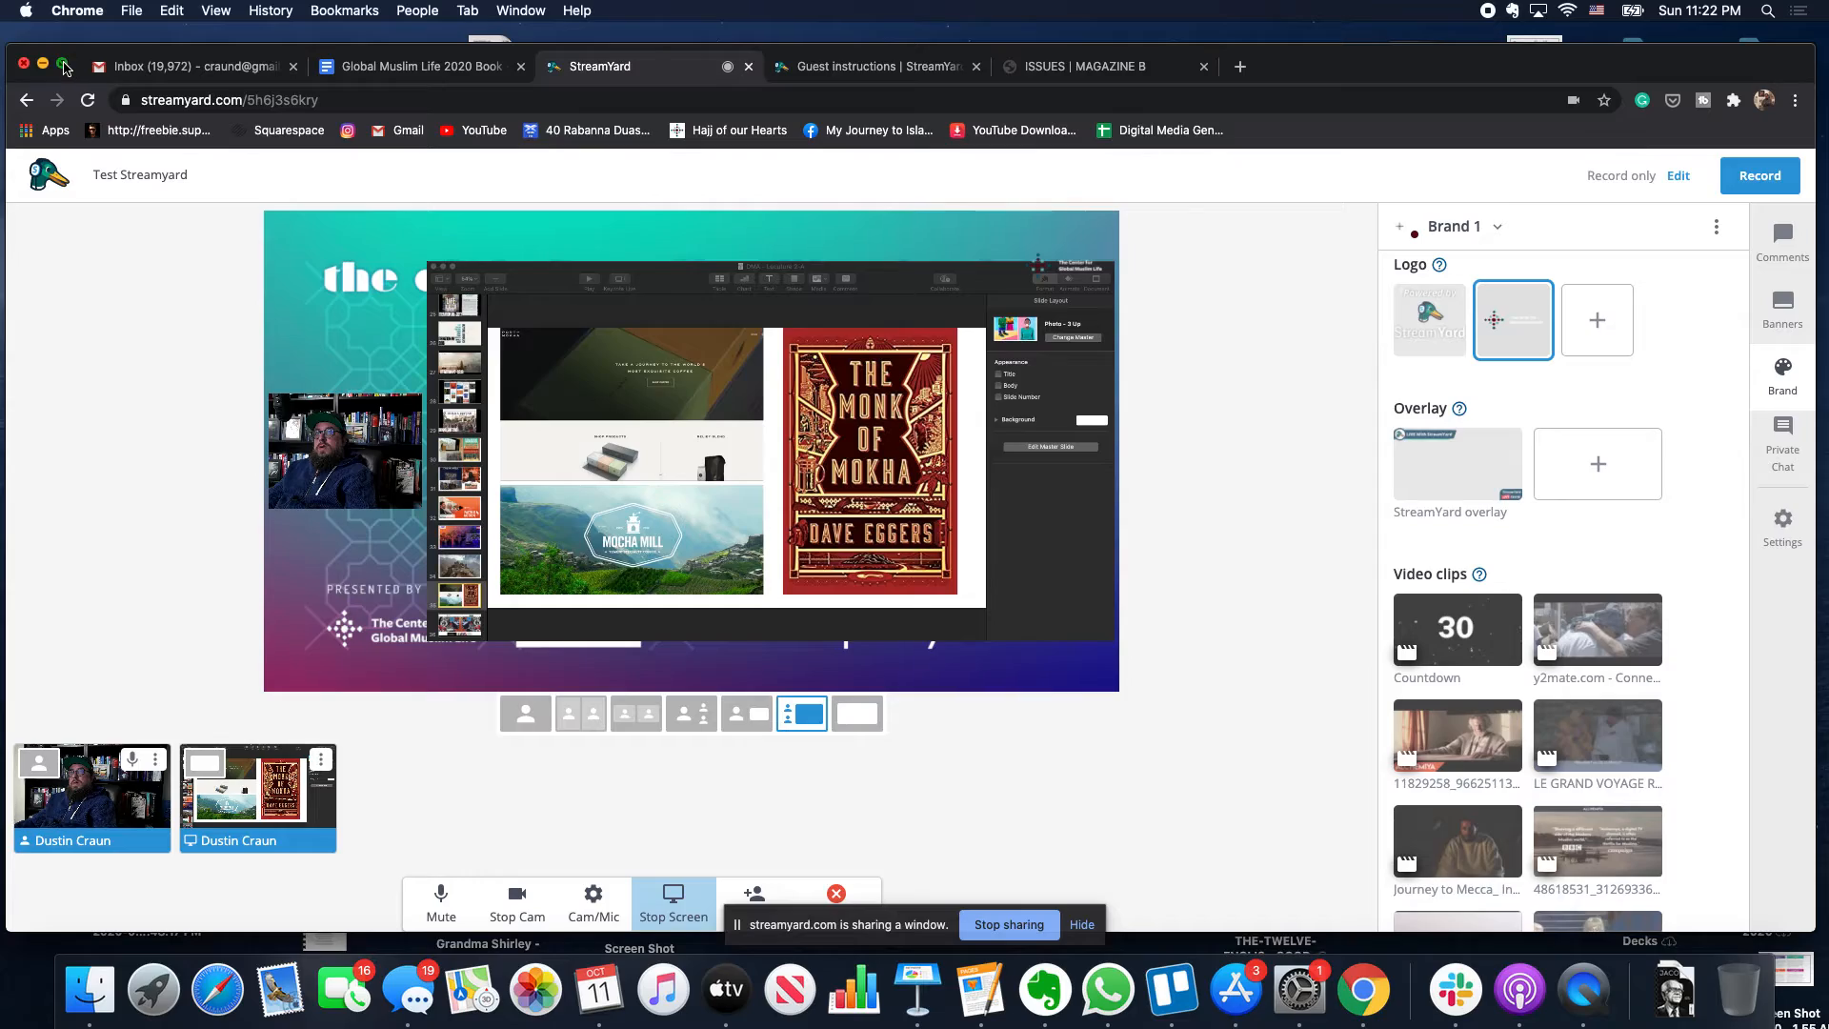
click(63, 64)
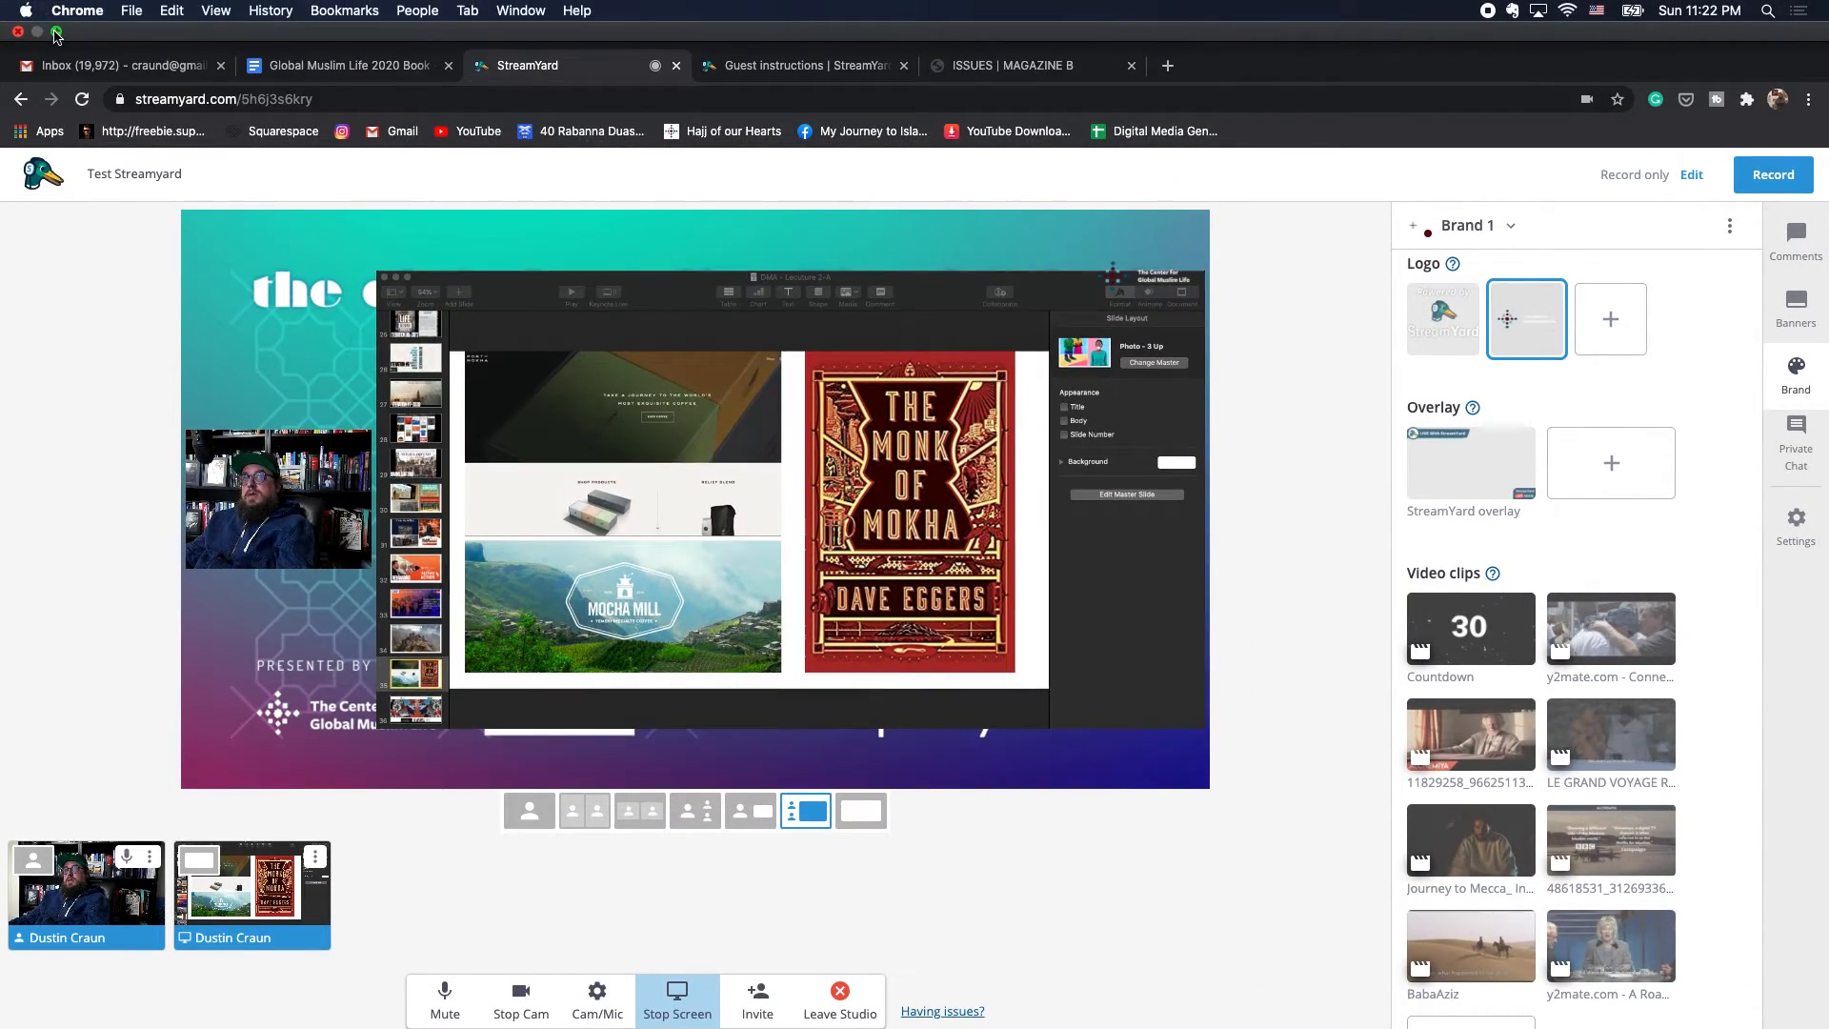
click(56, 31)
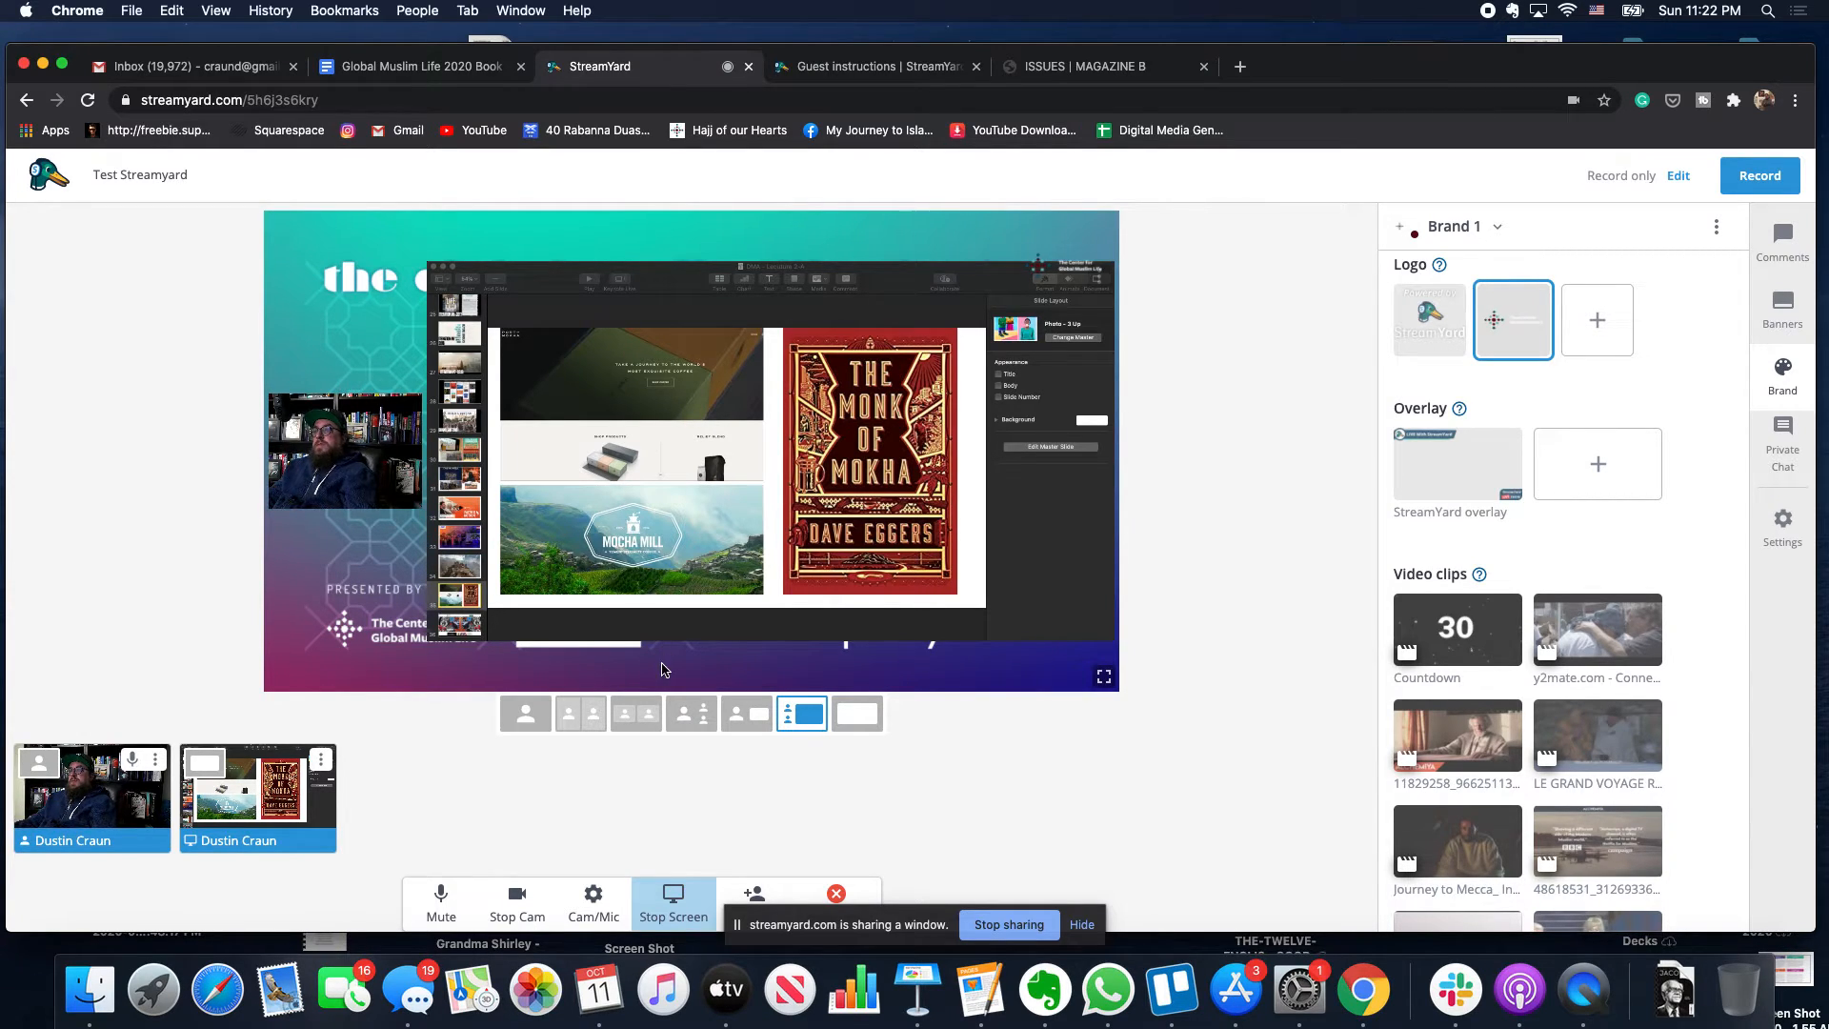
click(919, 981)
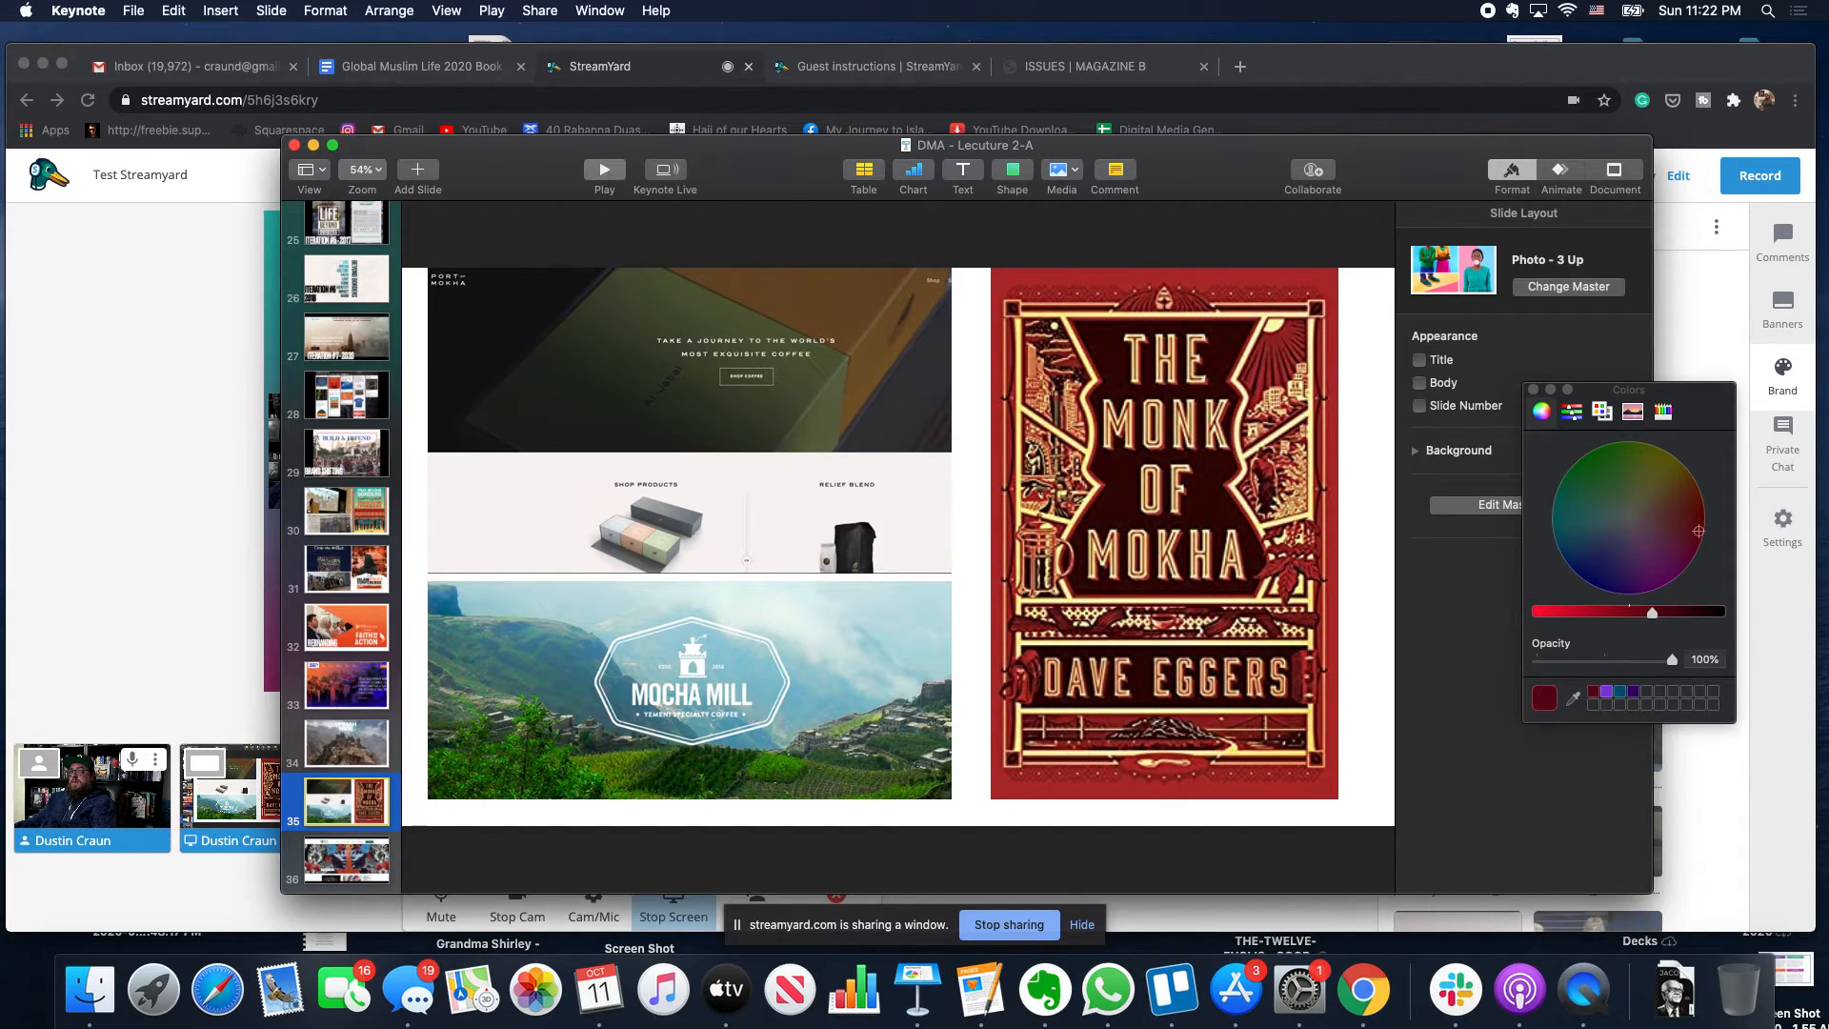
- Step through the Keynote slideshow from slide 35, exit it, and stop the StreamYard screen share
click(604, 170)
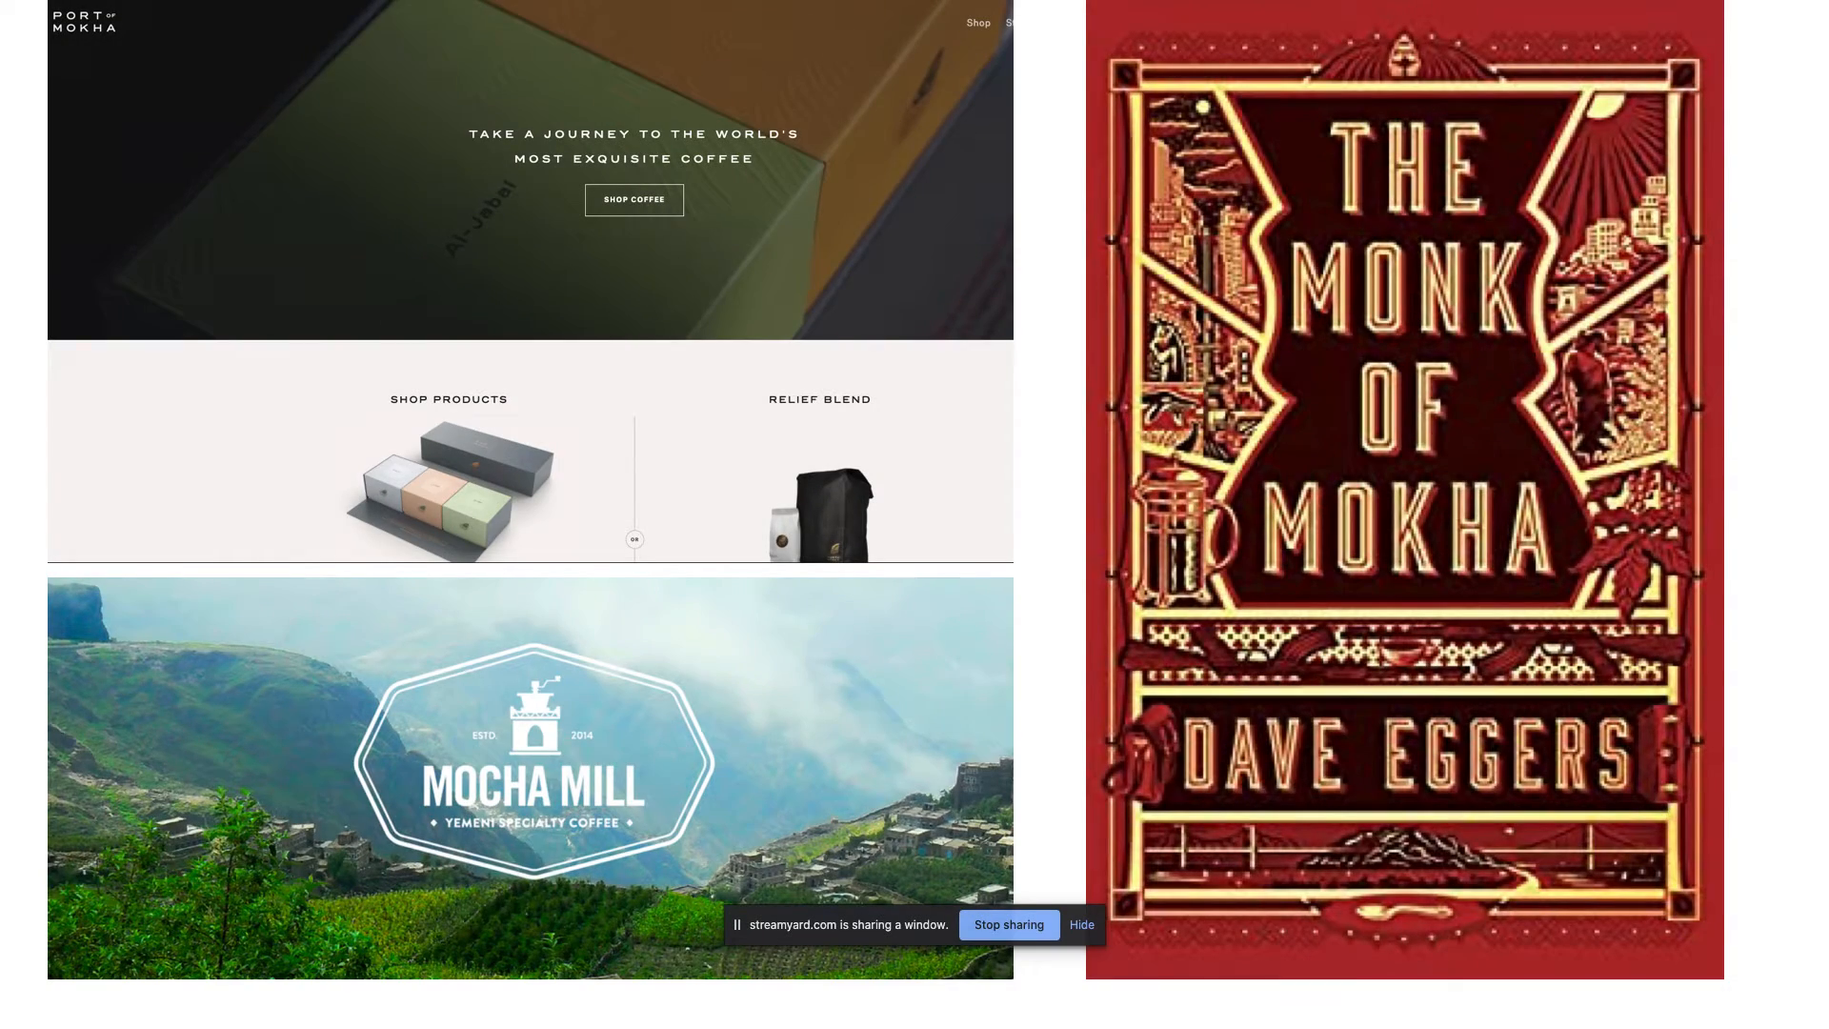
key(Right)
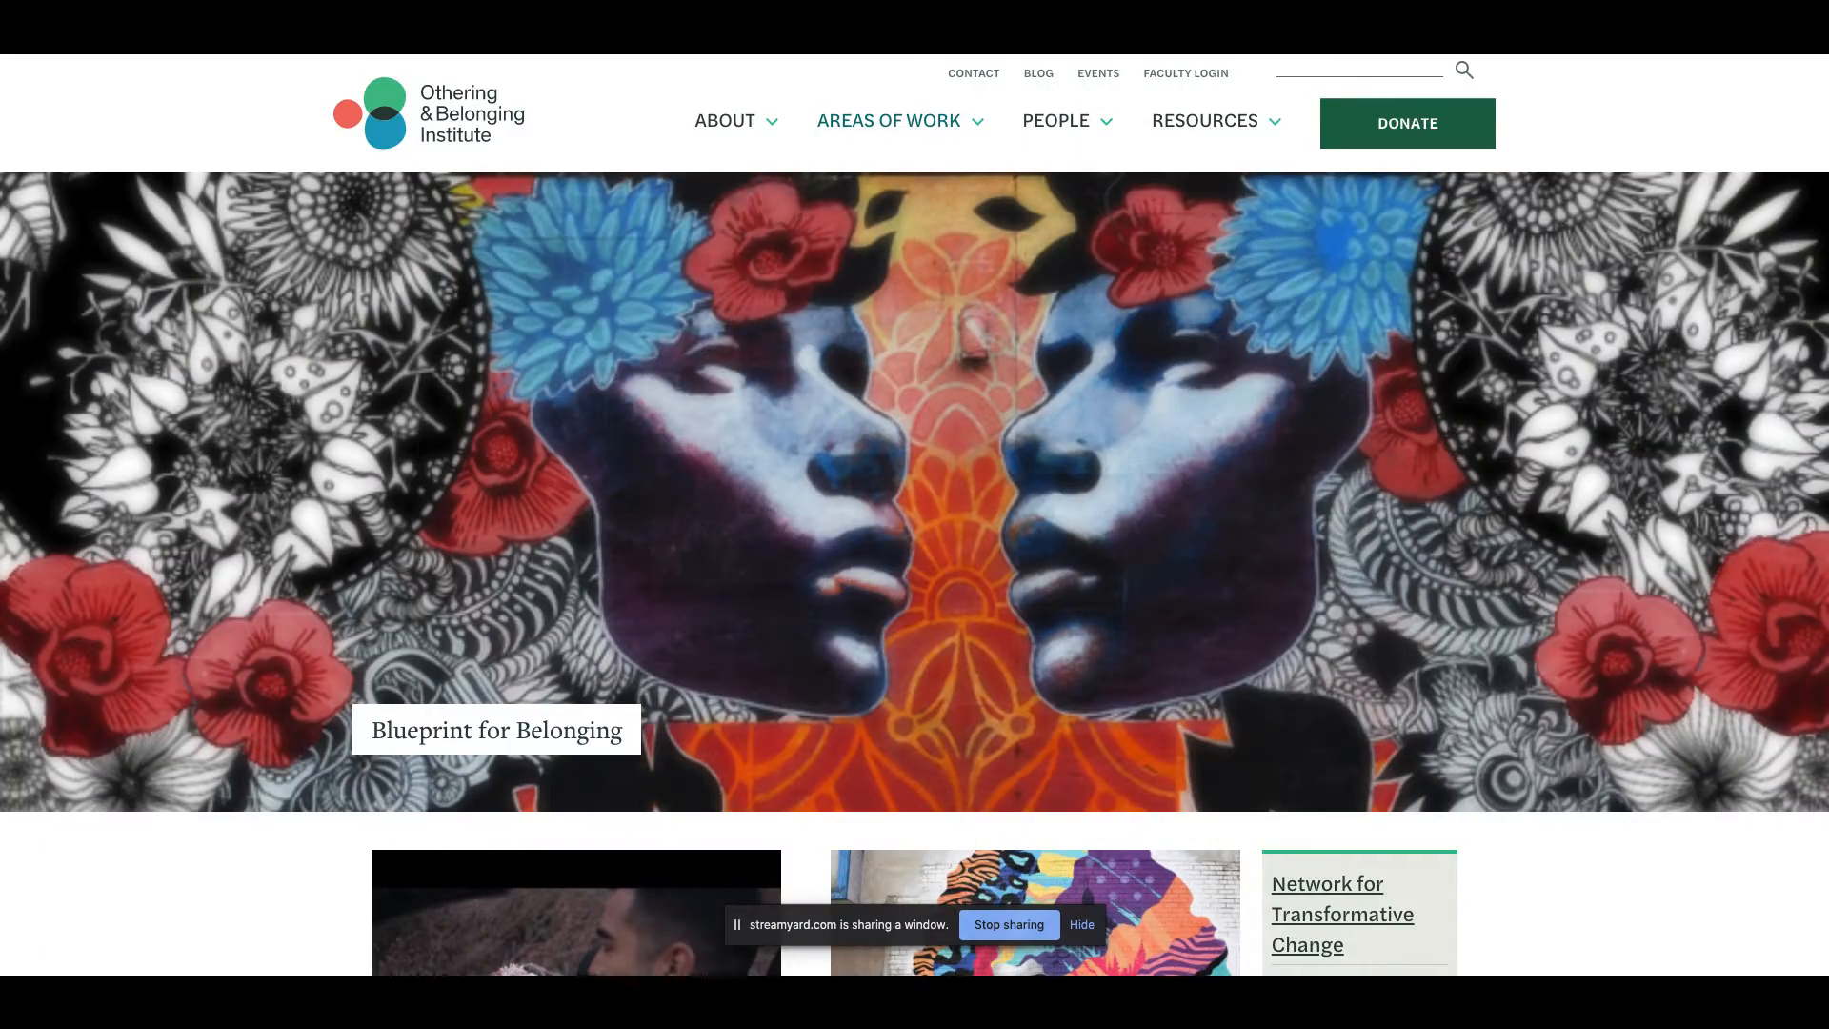
key(Left)
key(Left)
key(Left)
key(Left)
key(Left)
key(Escape)
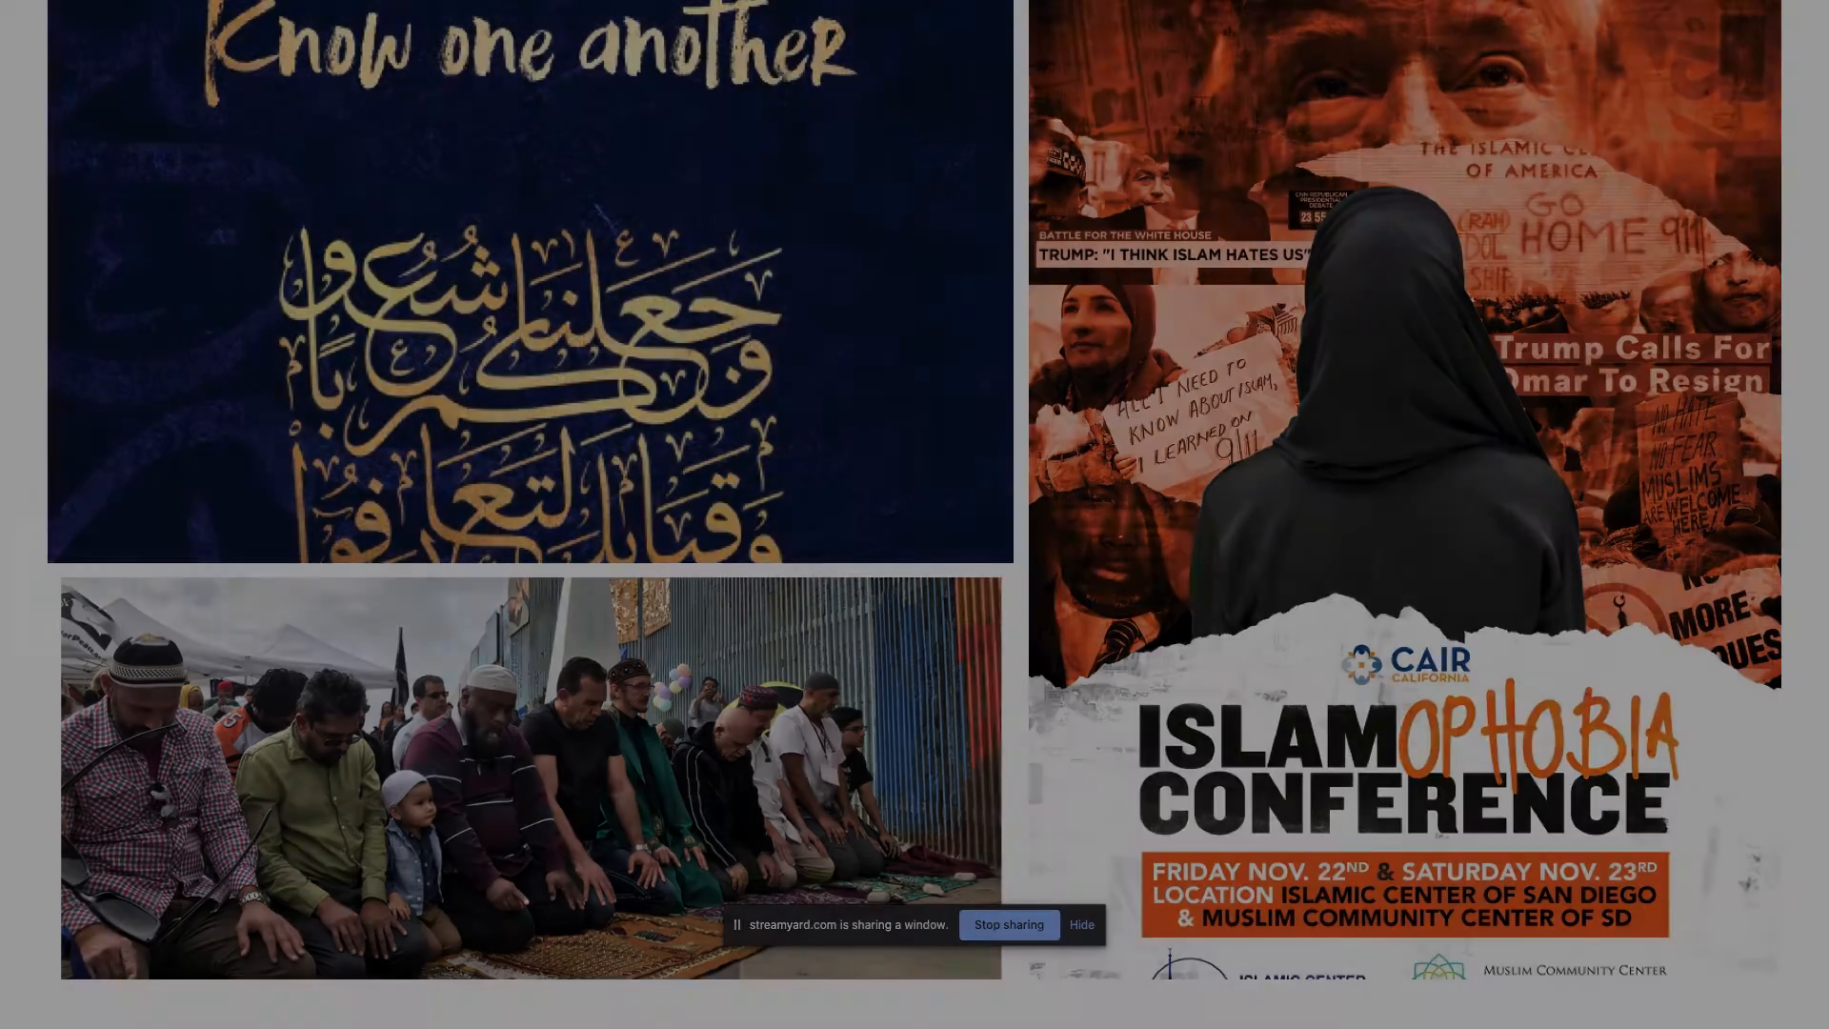
click(177, 369)
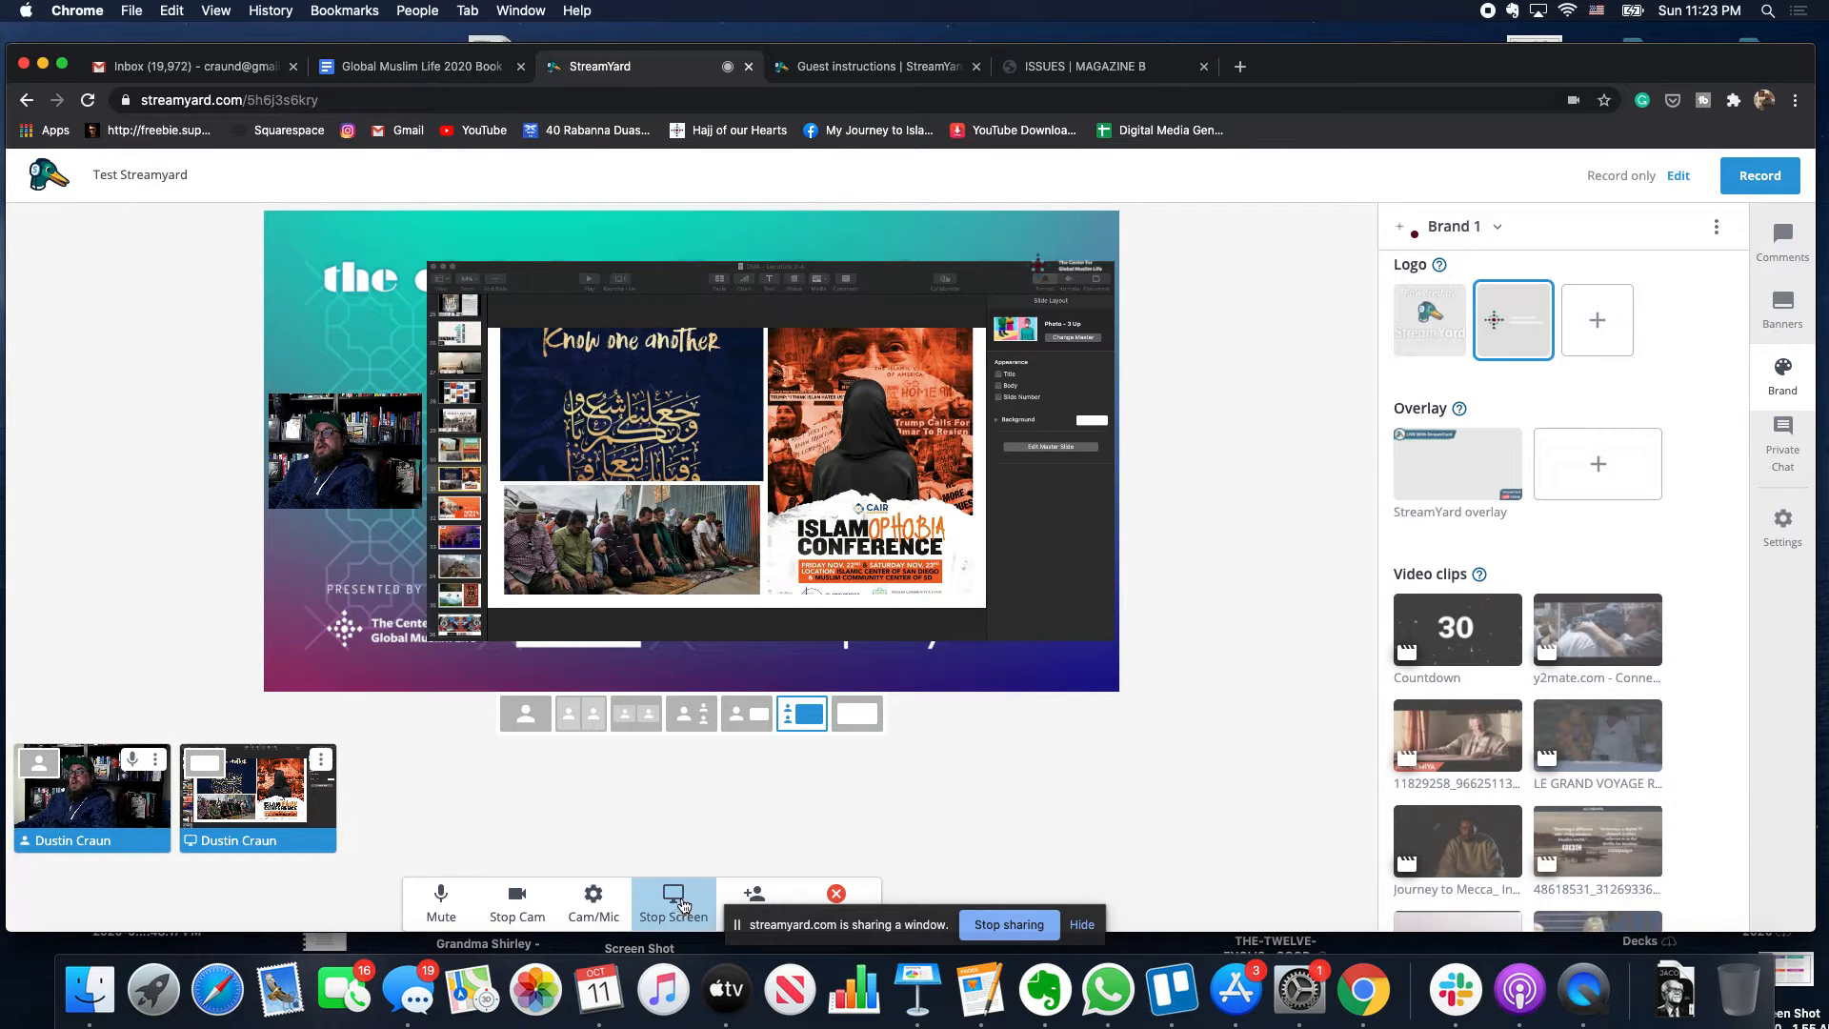
click(678, 914)
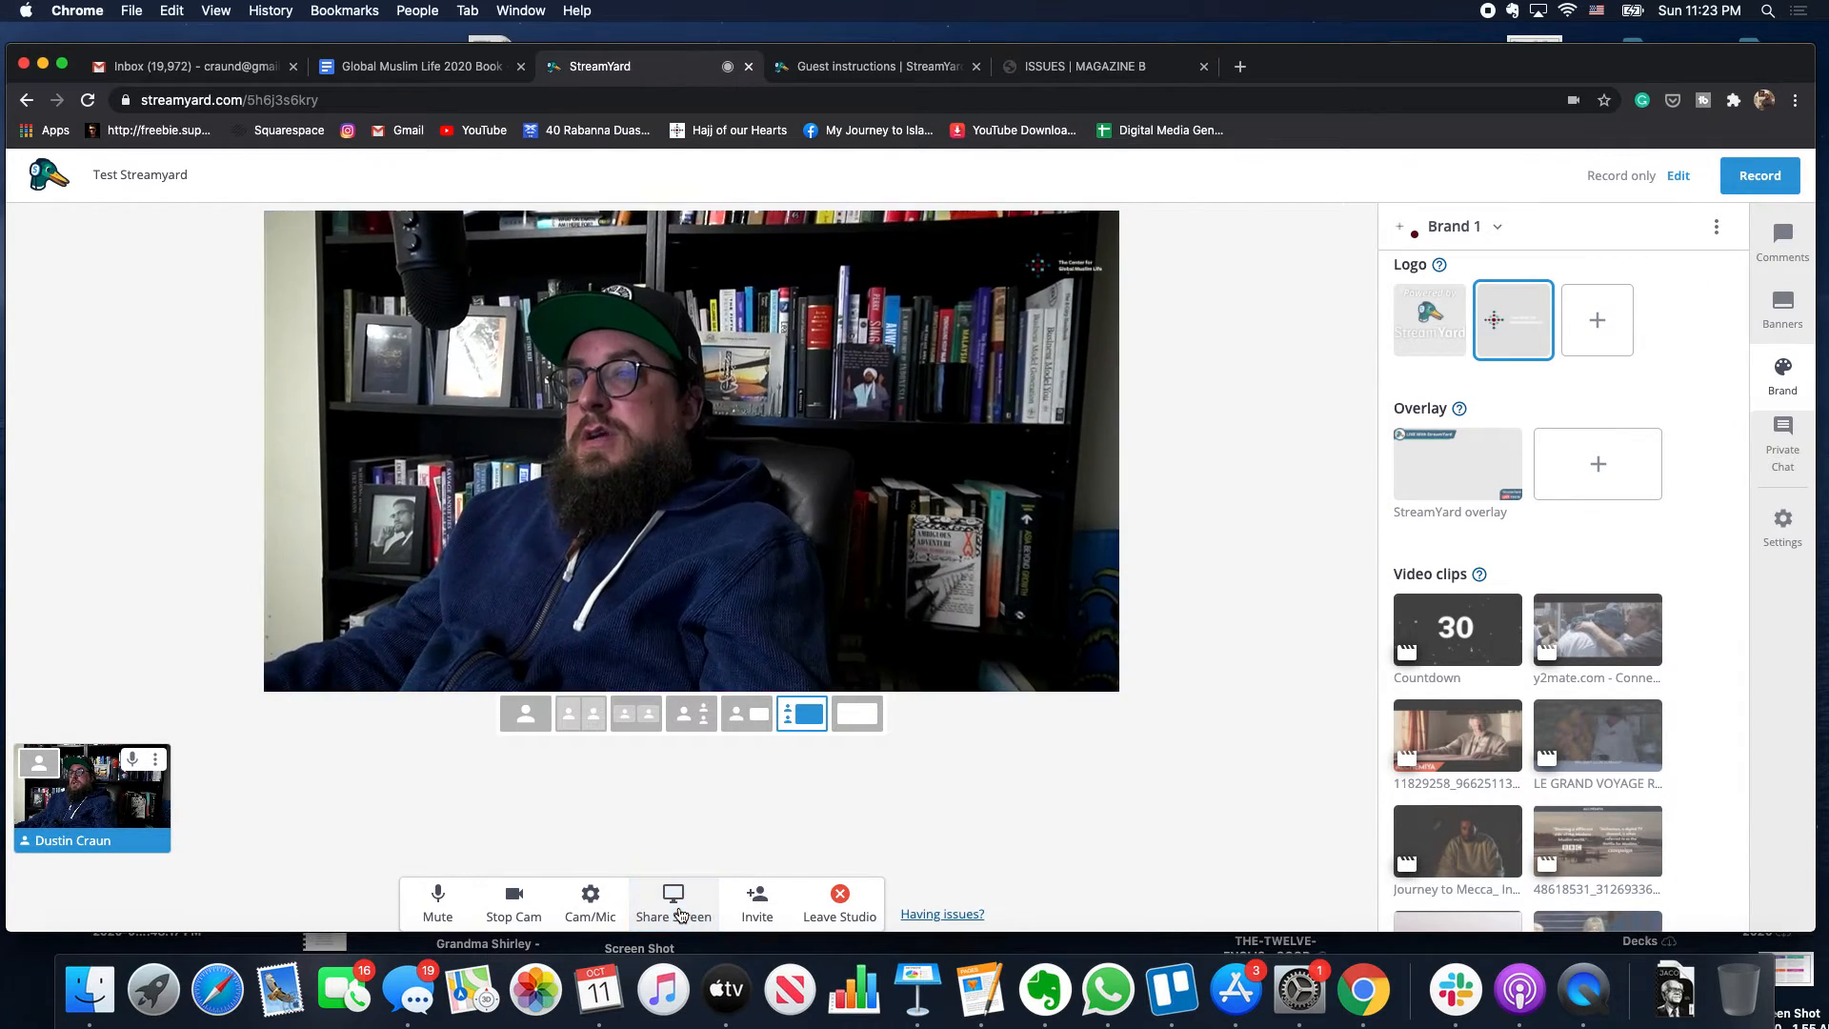
click(674, 912)
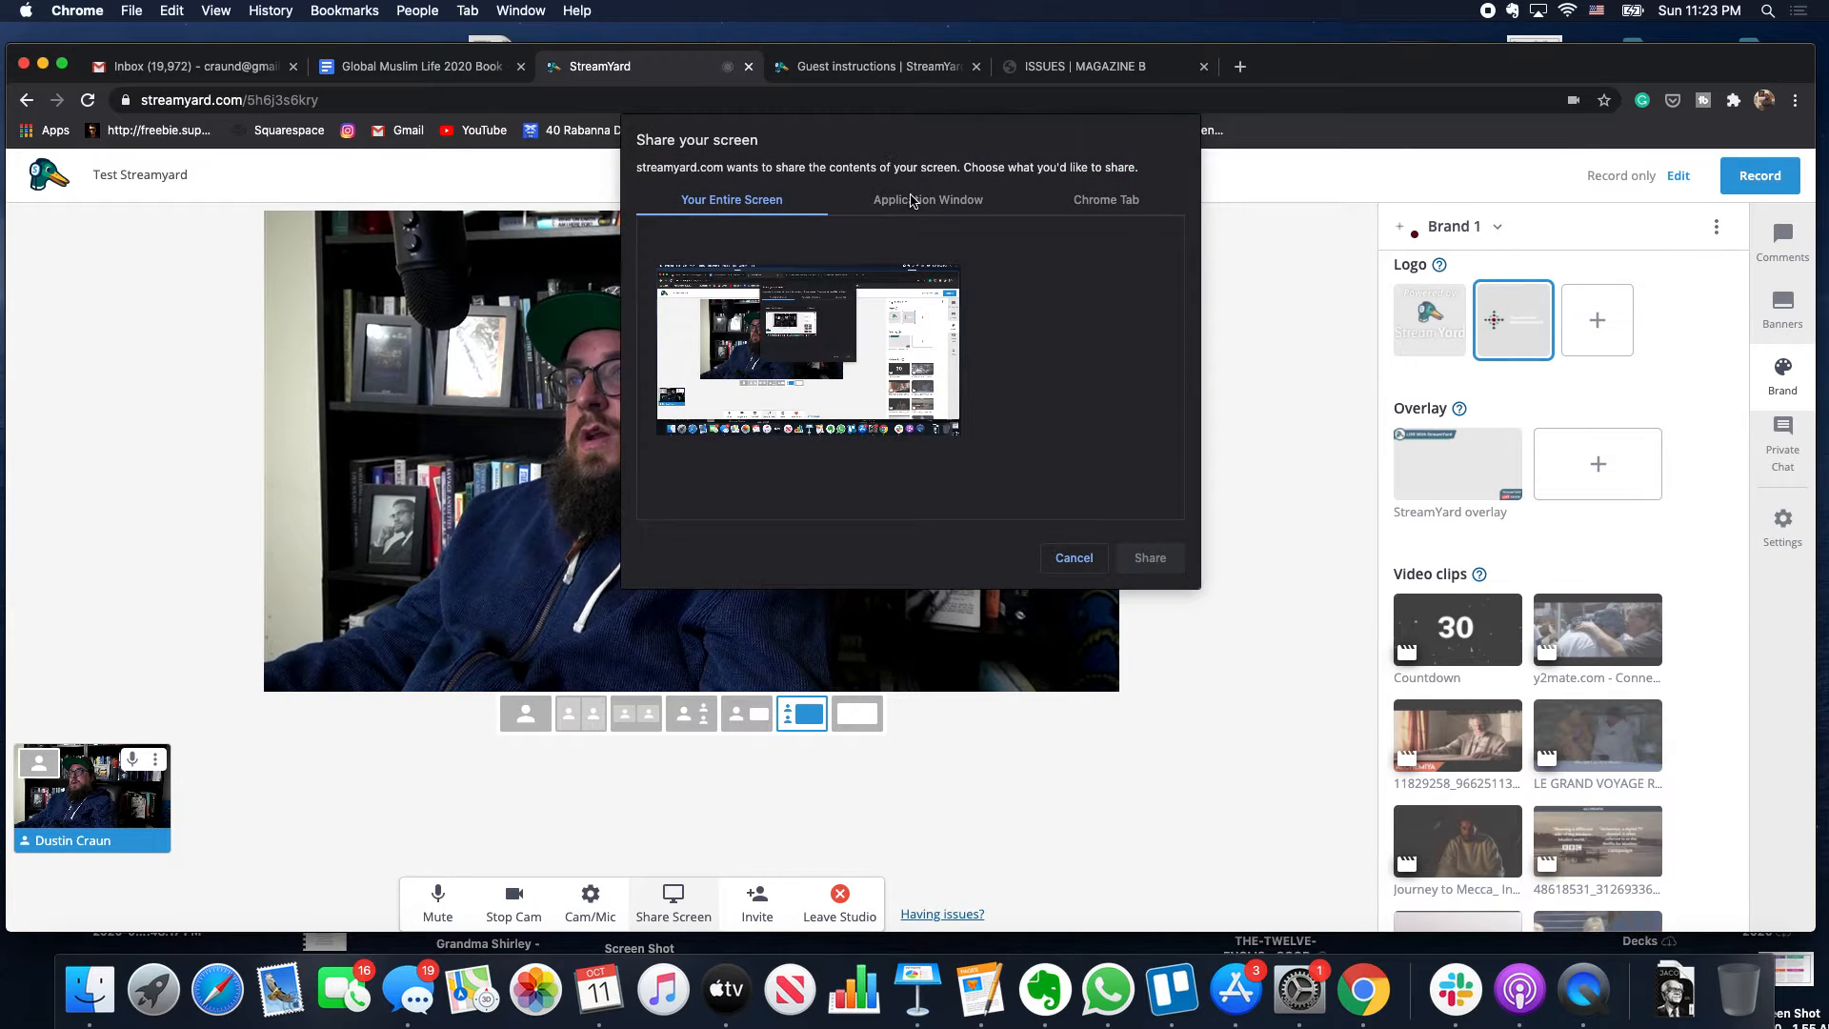
click(928, 199)
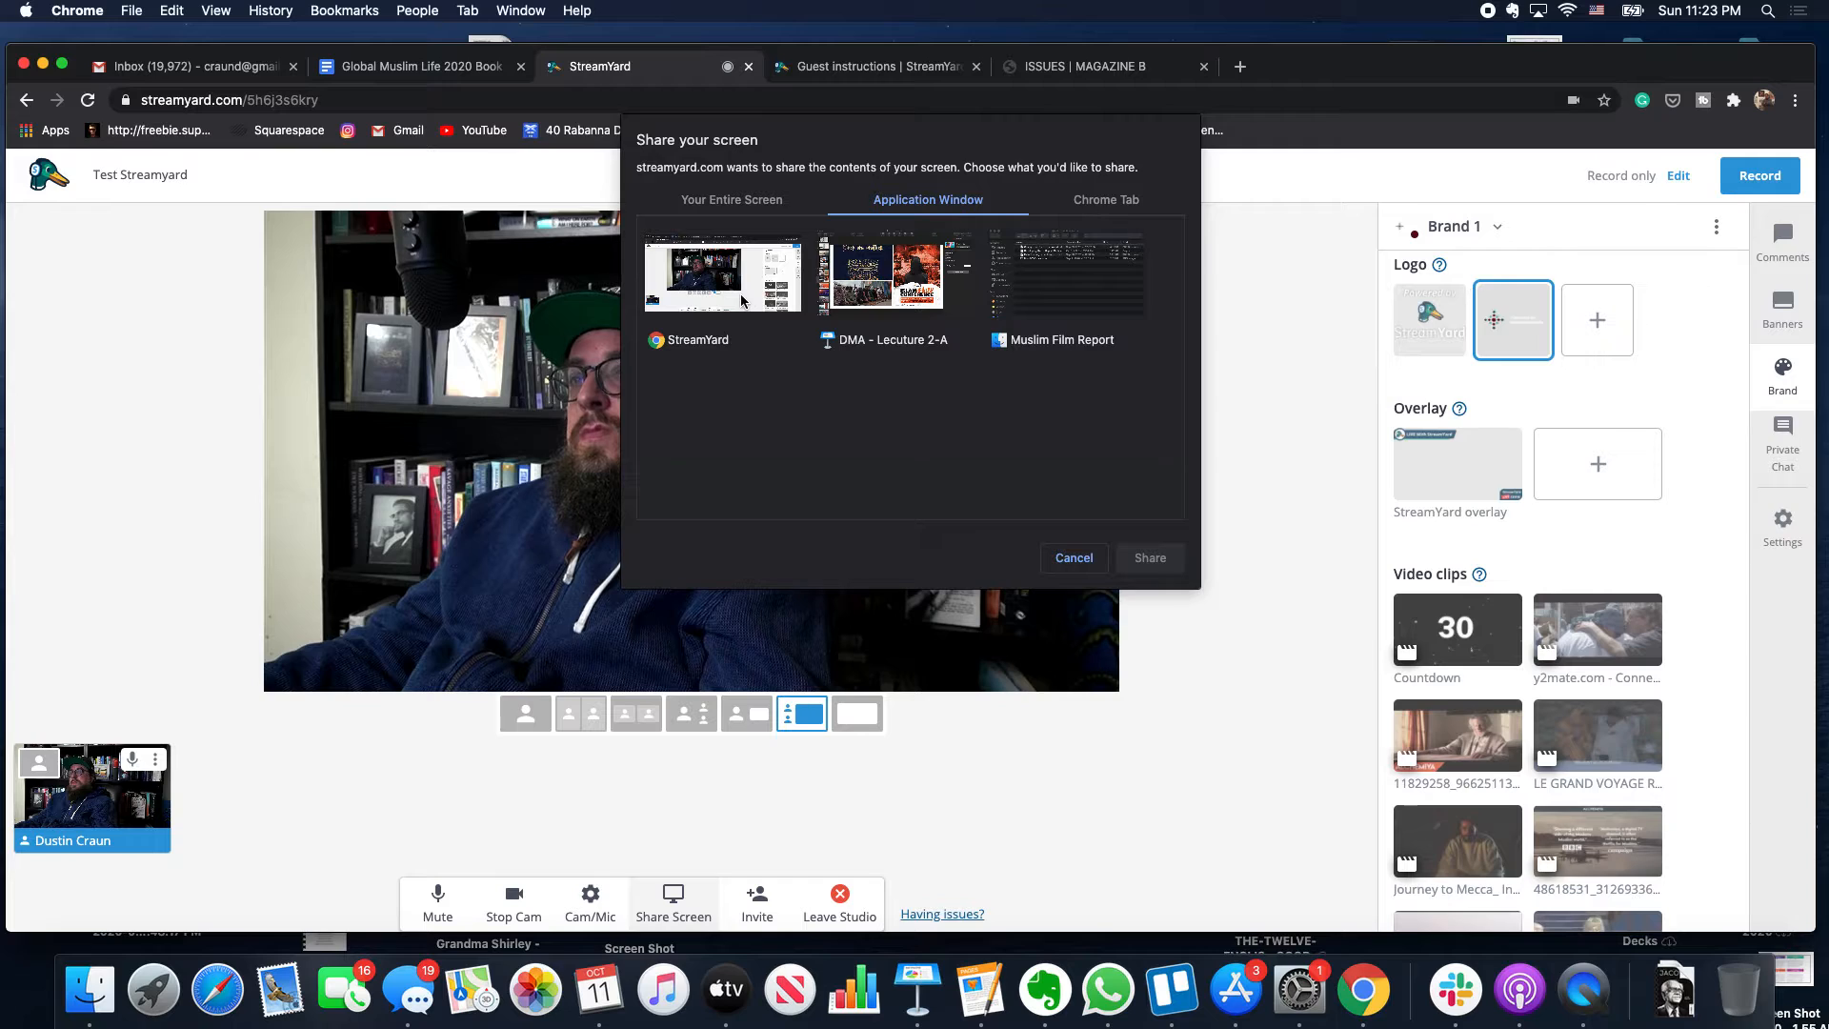
click(1081, 200)
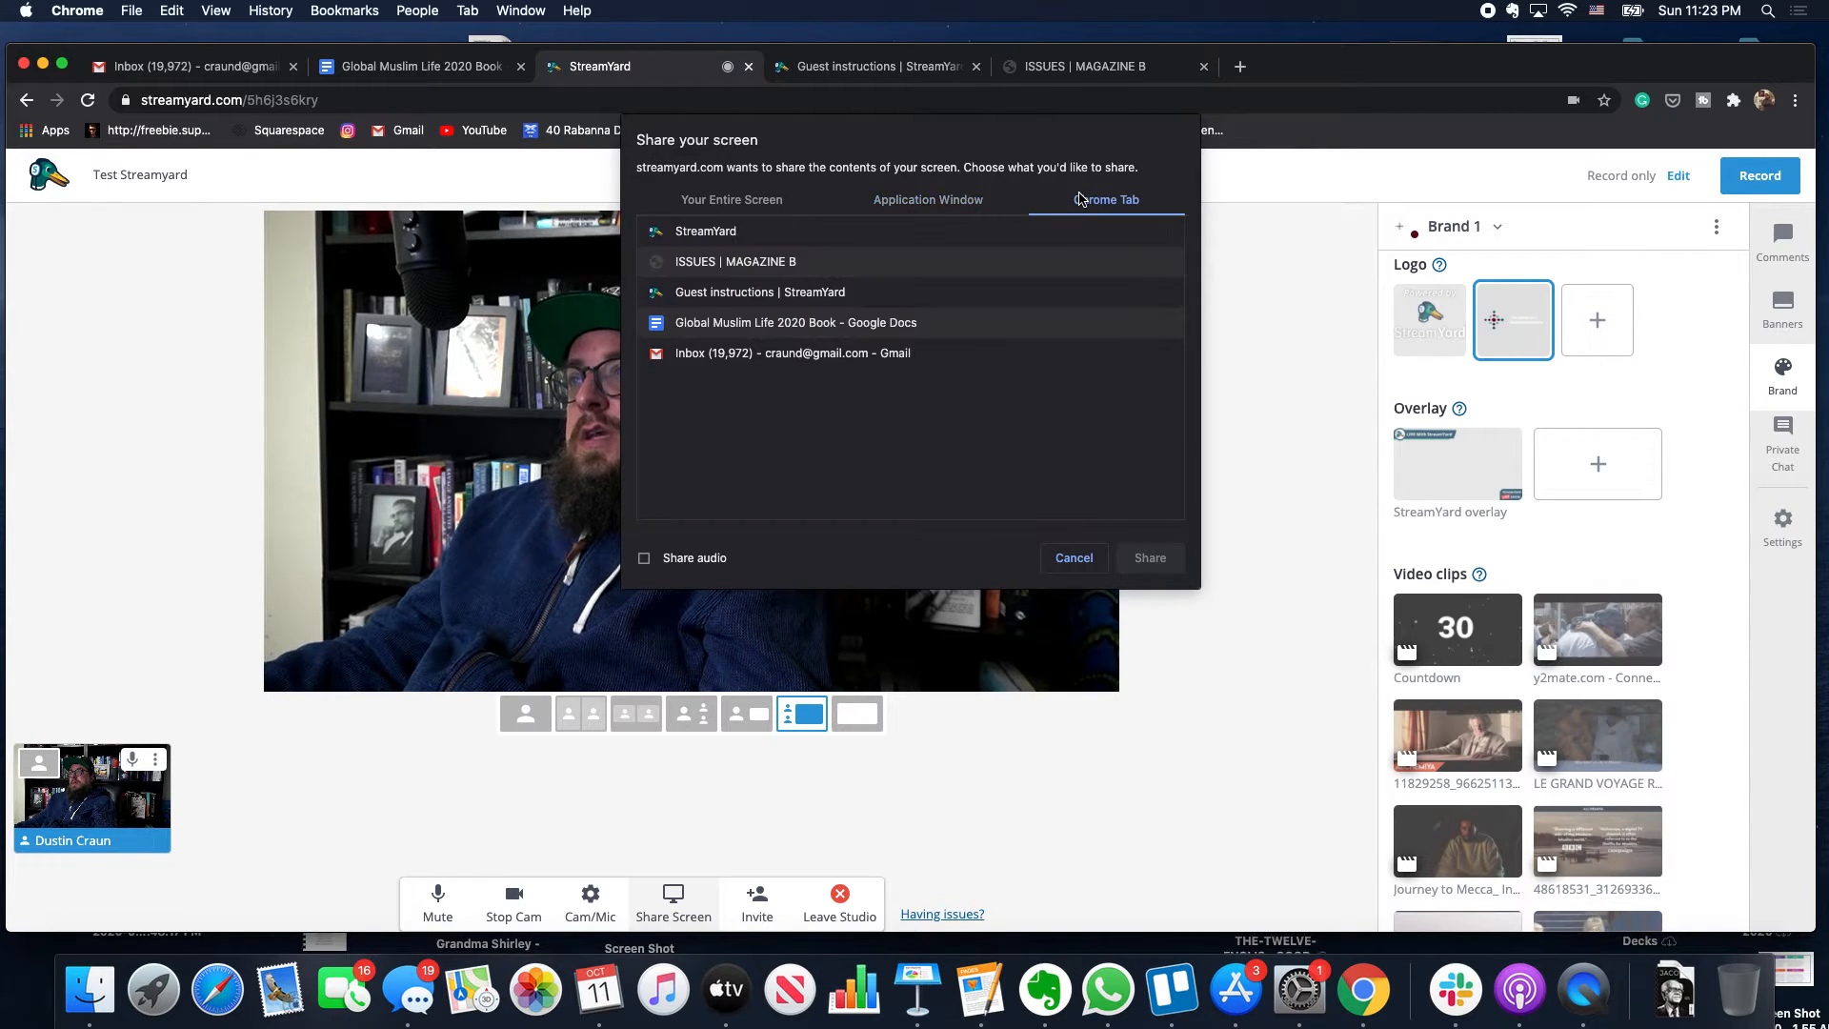
click(698, 202)
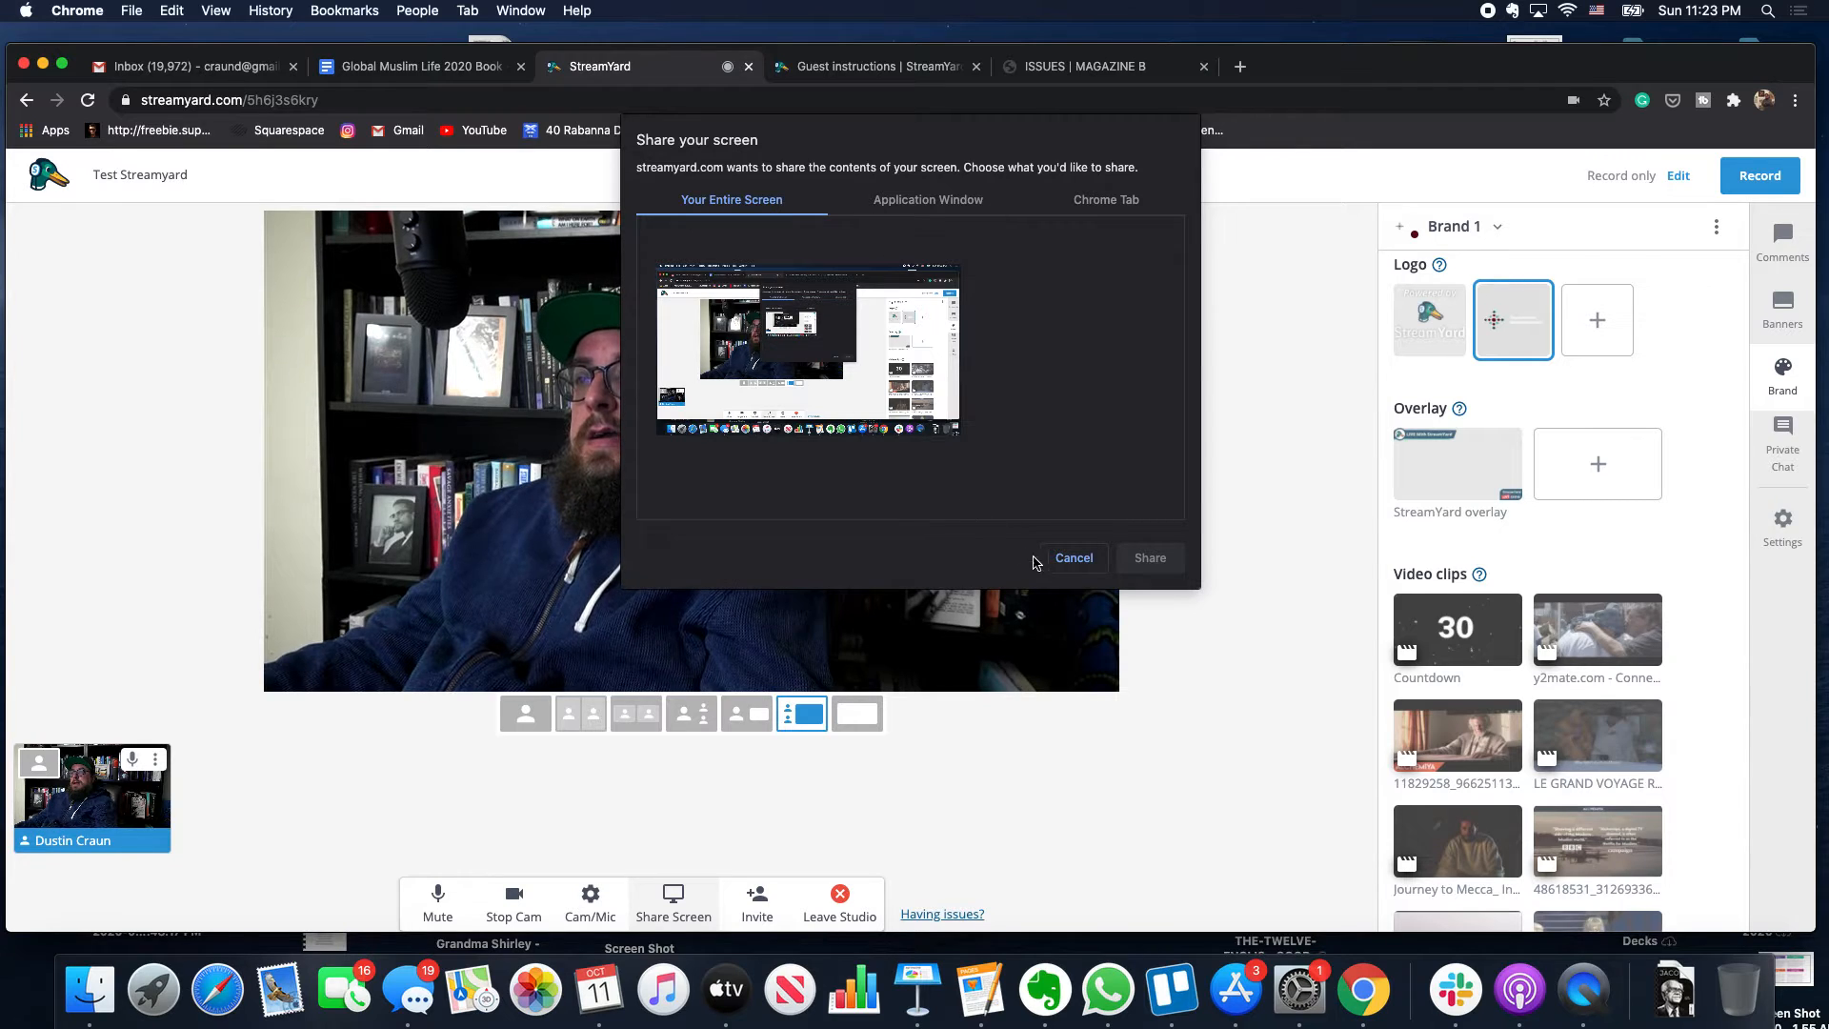
click(1073, 558)
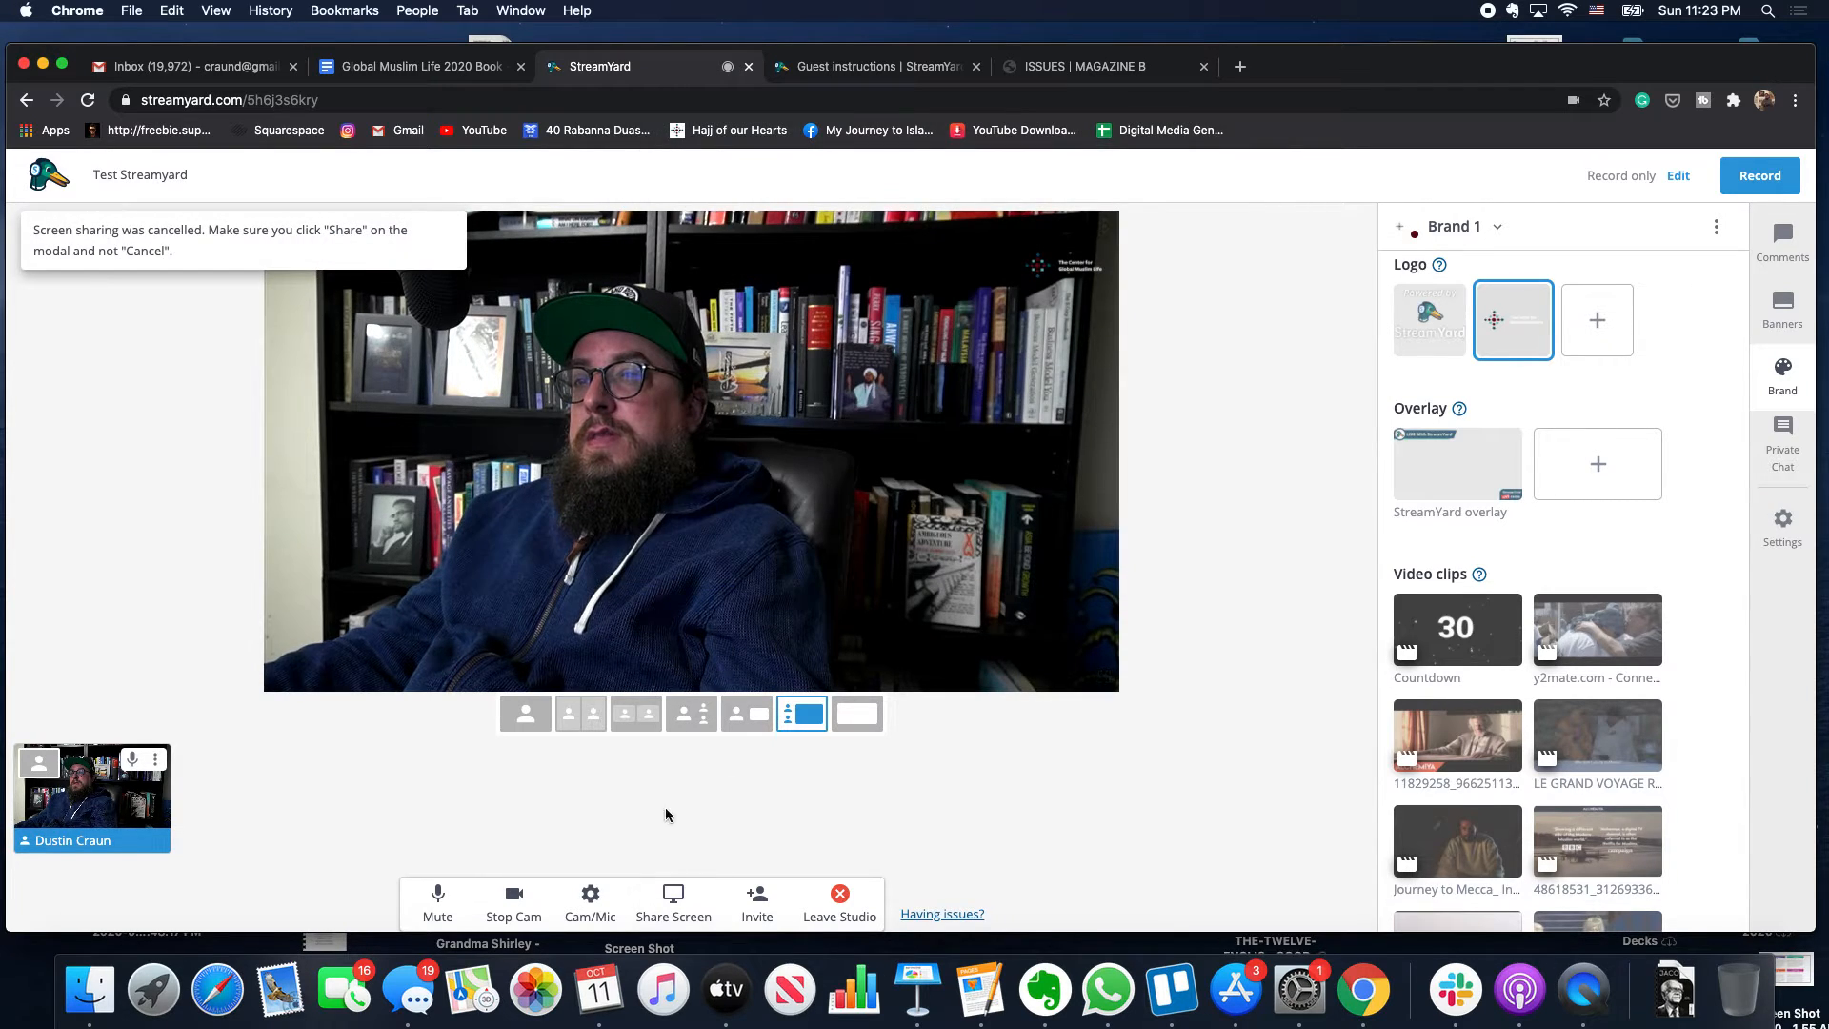
click(609, 909)
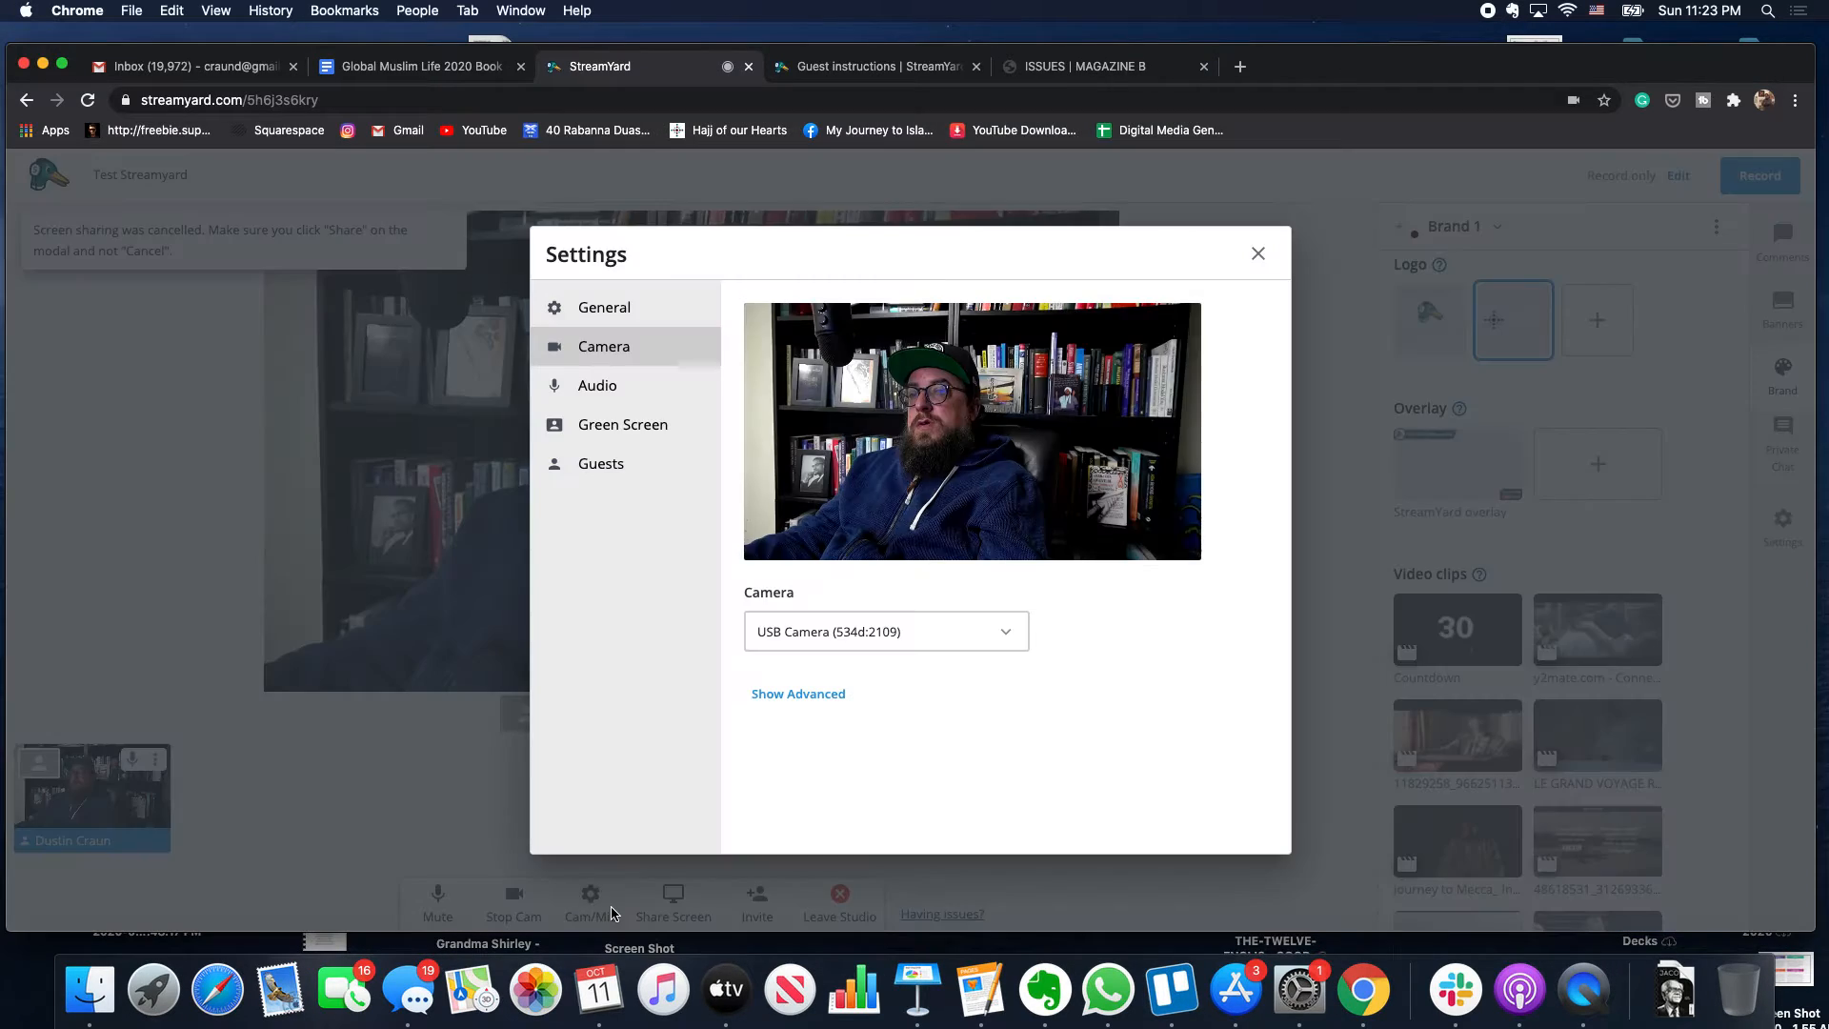
click(669, 464)
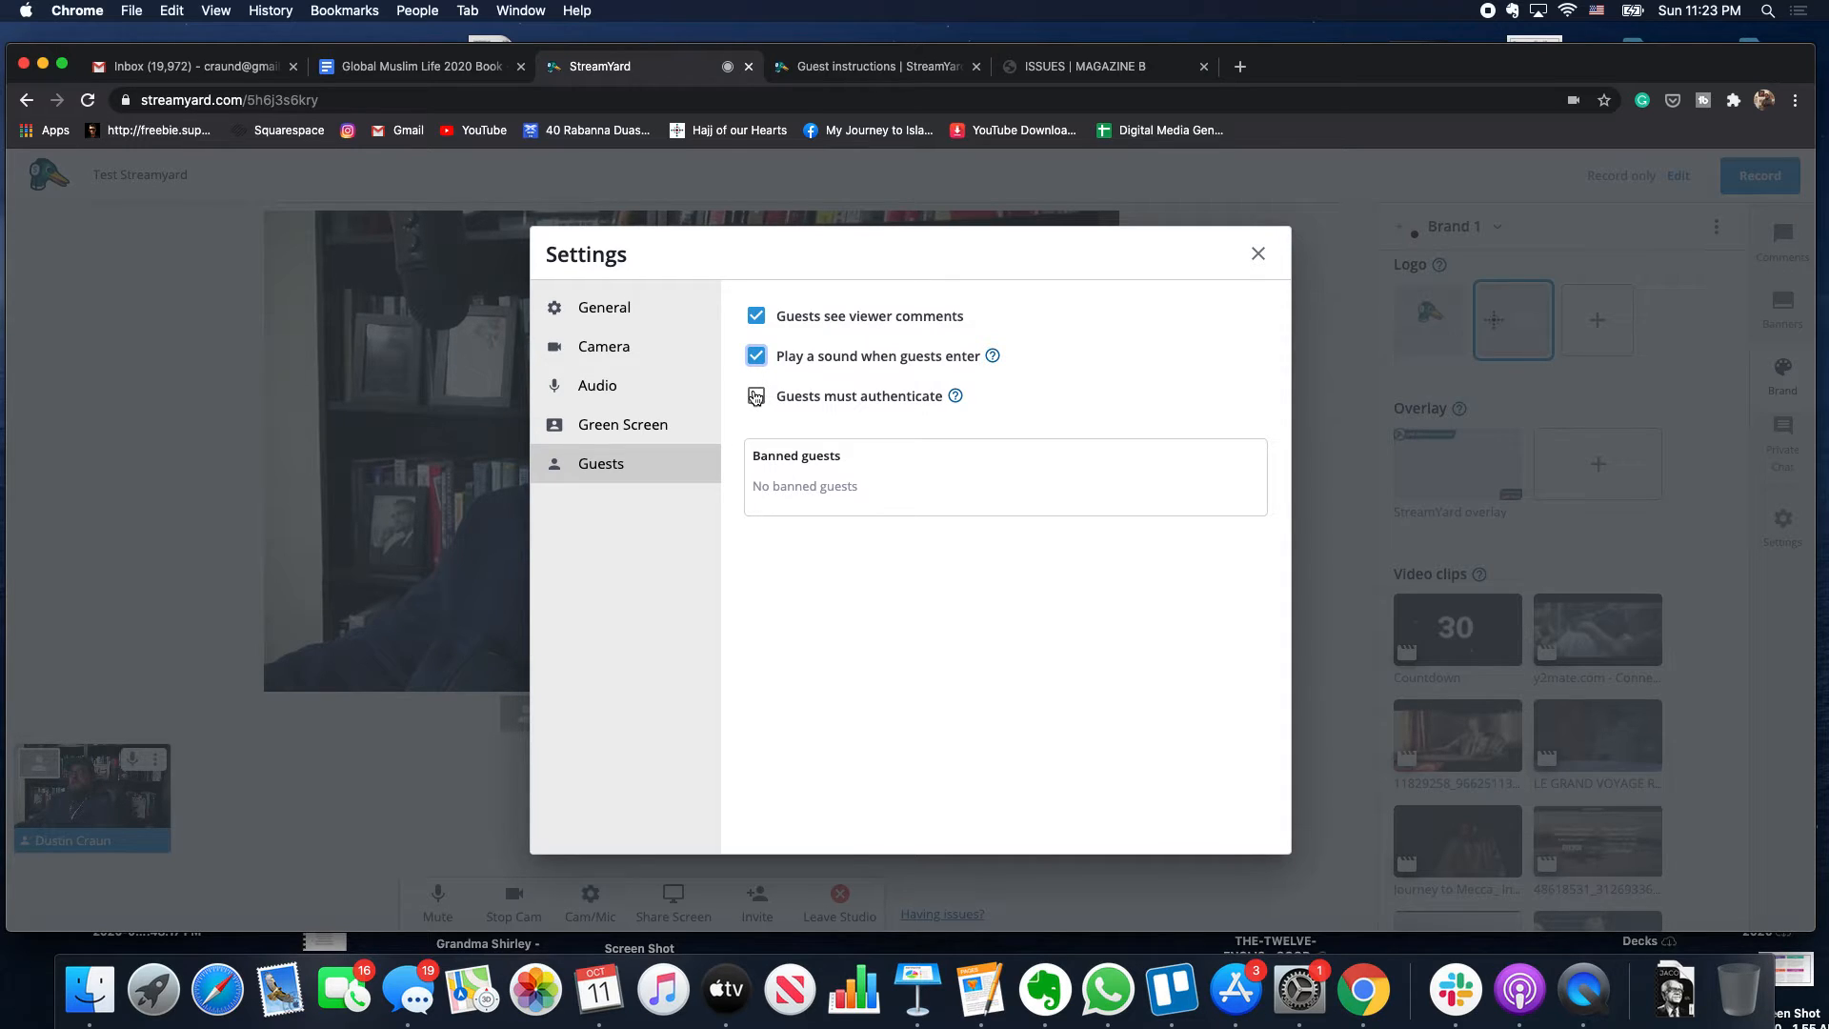
click(755, 397)
click(758, 395)
click(636, 322)
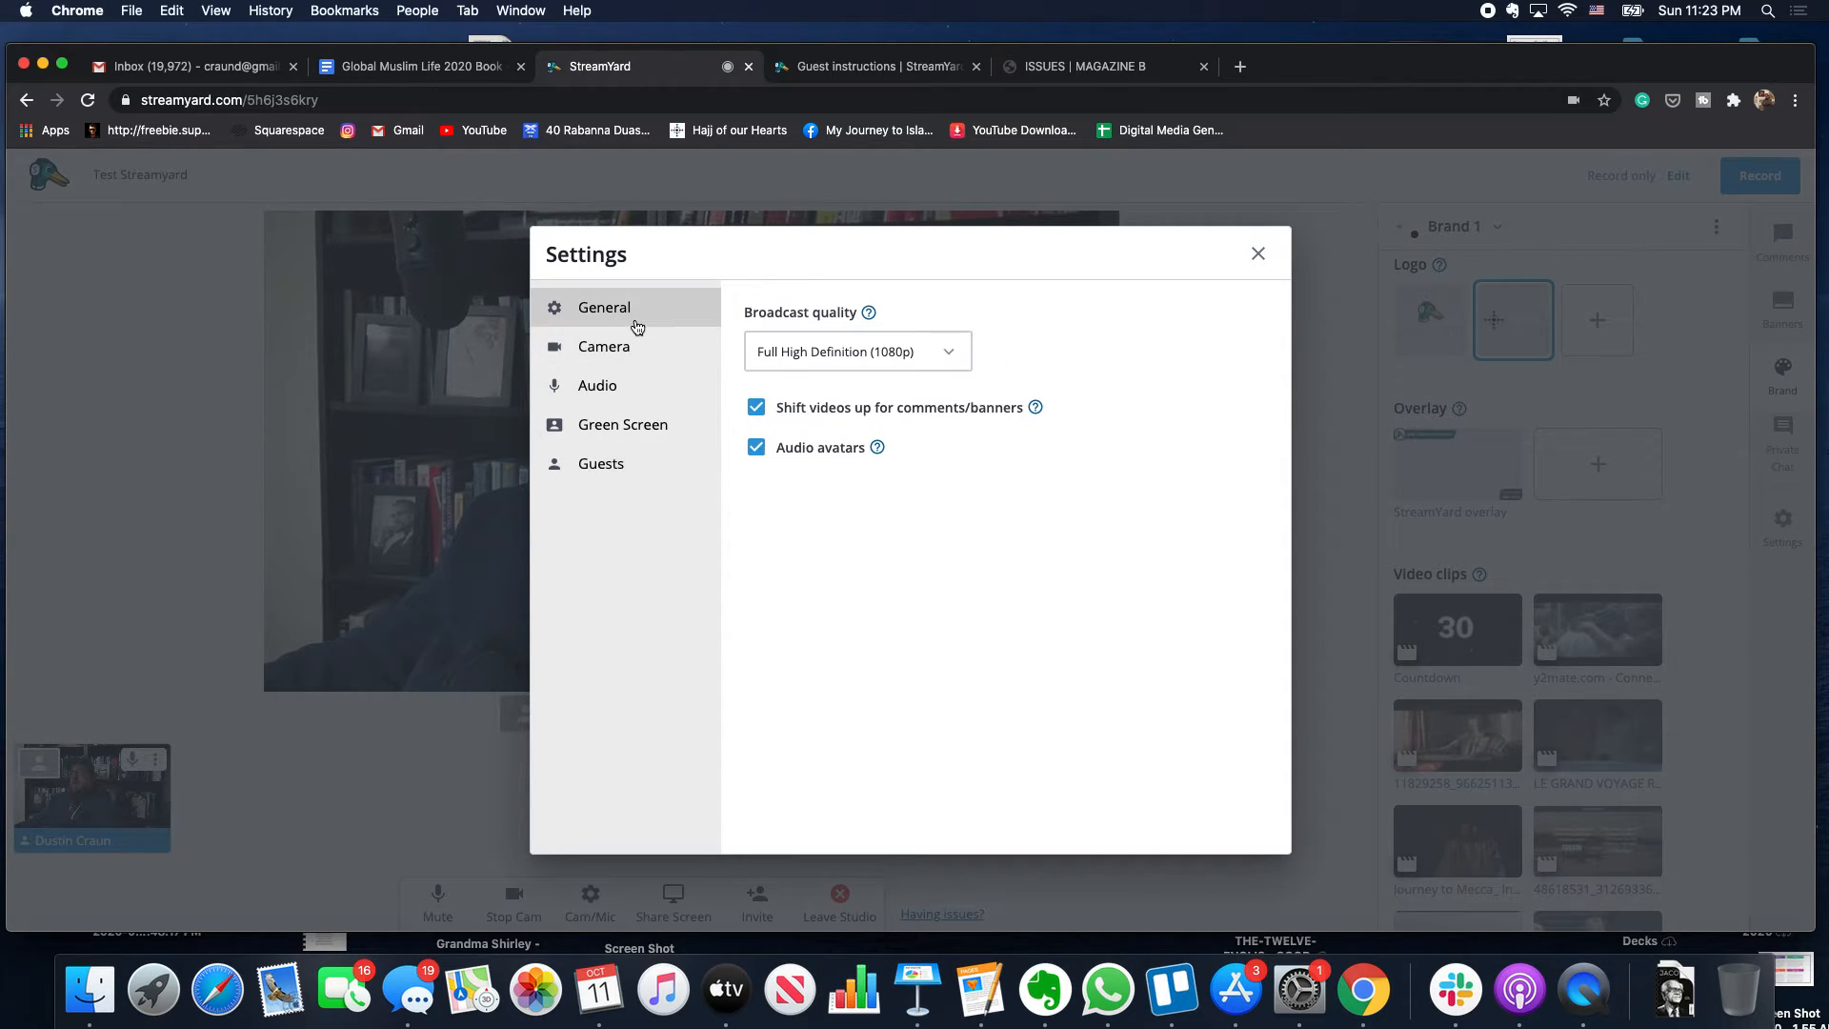
click(805, 349)
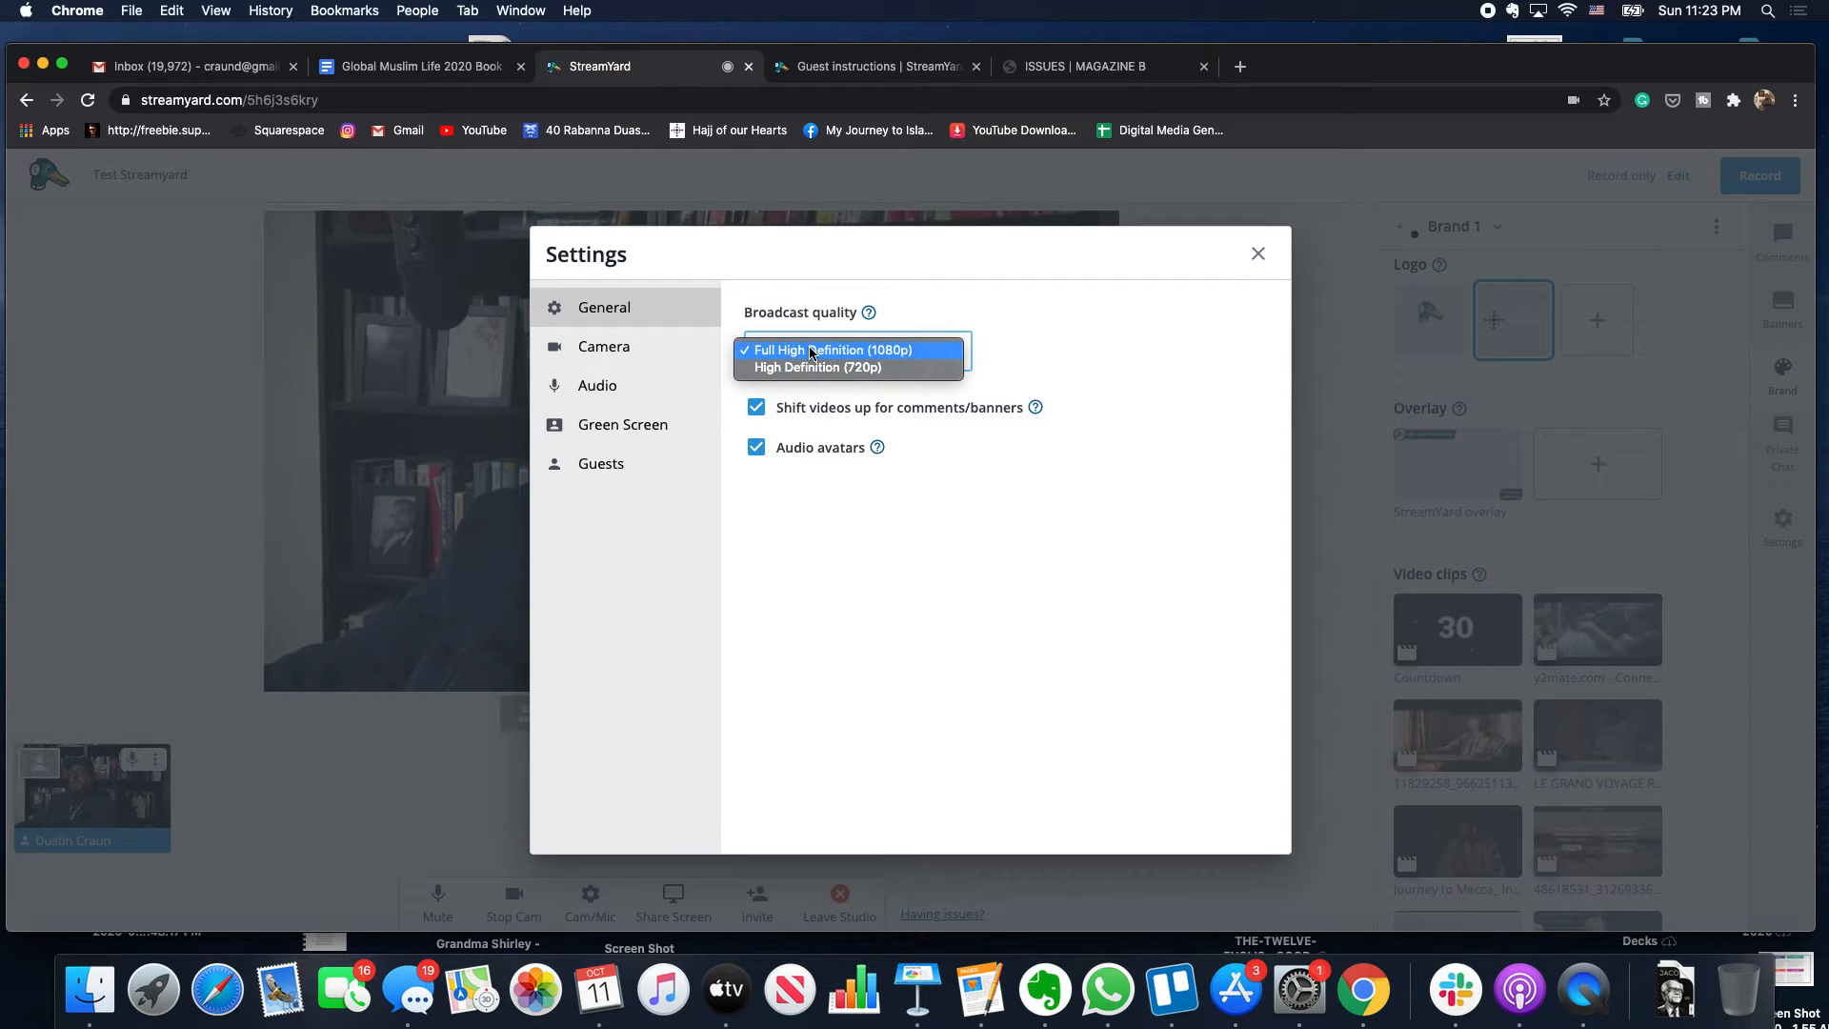
click(811, 350)
click(811, 350)
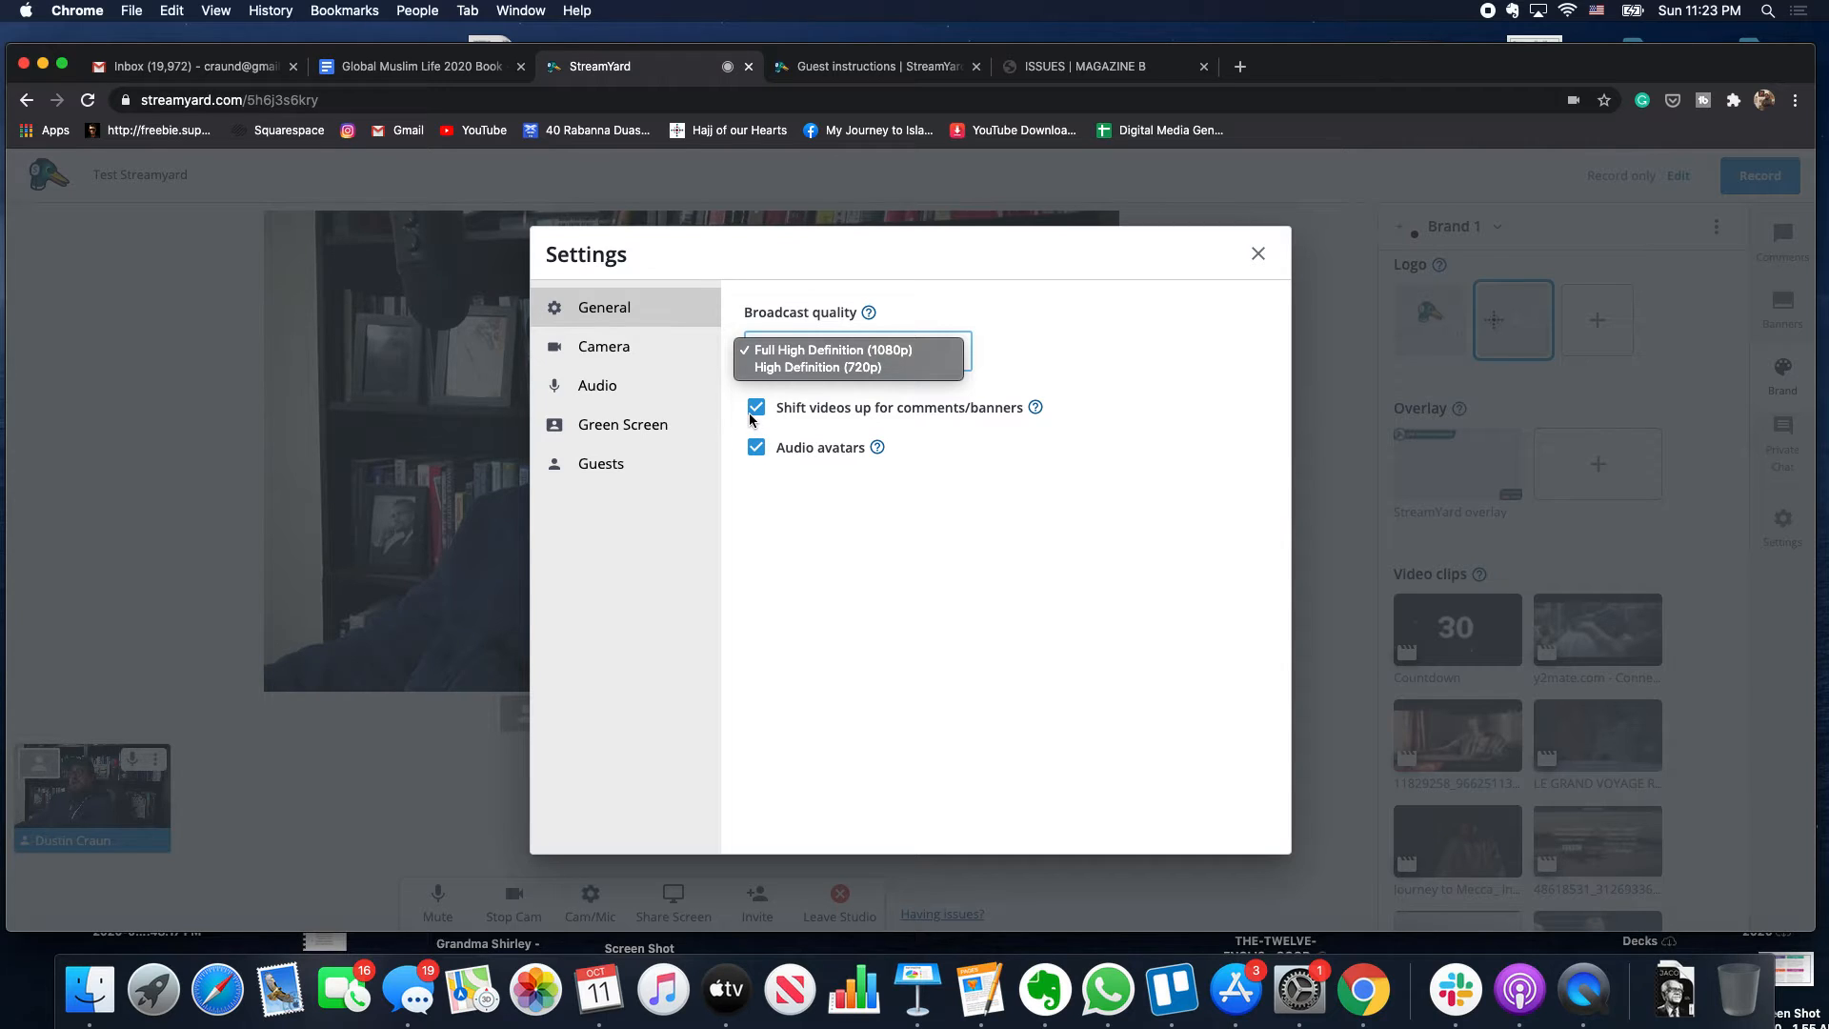
click(628, 360)
click(626, 354)
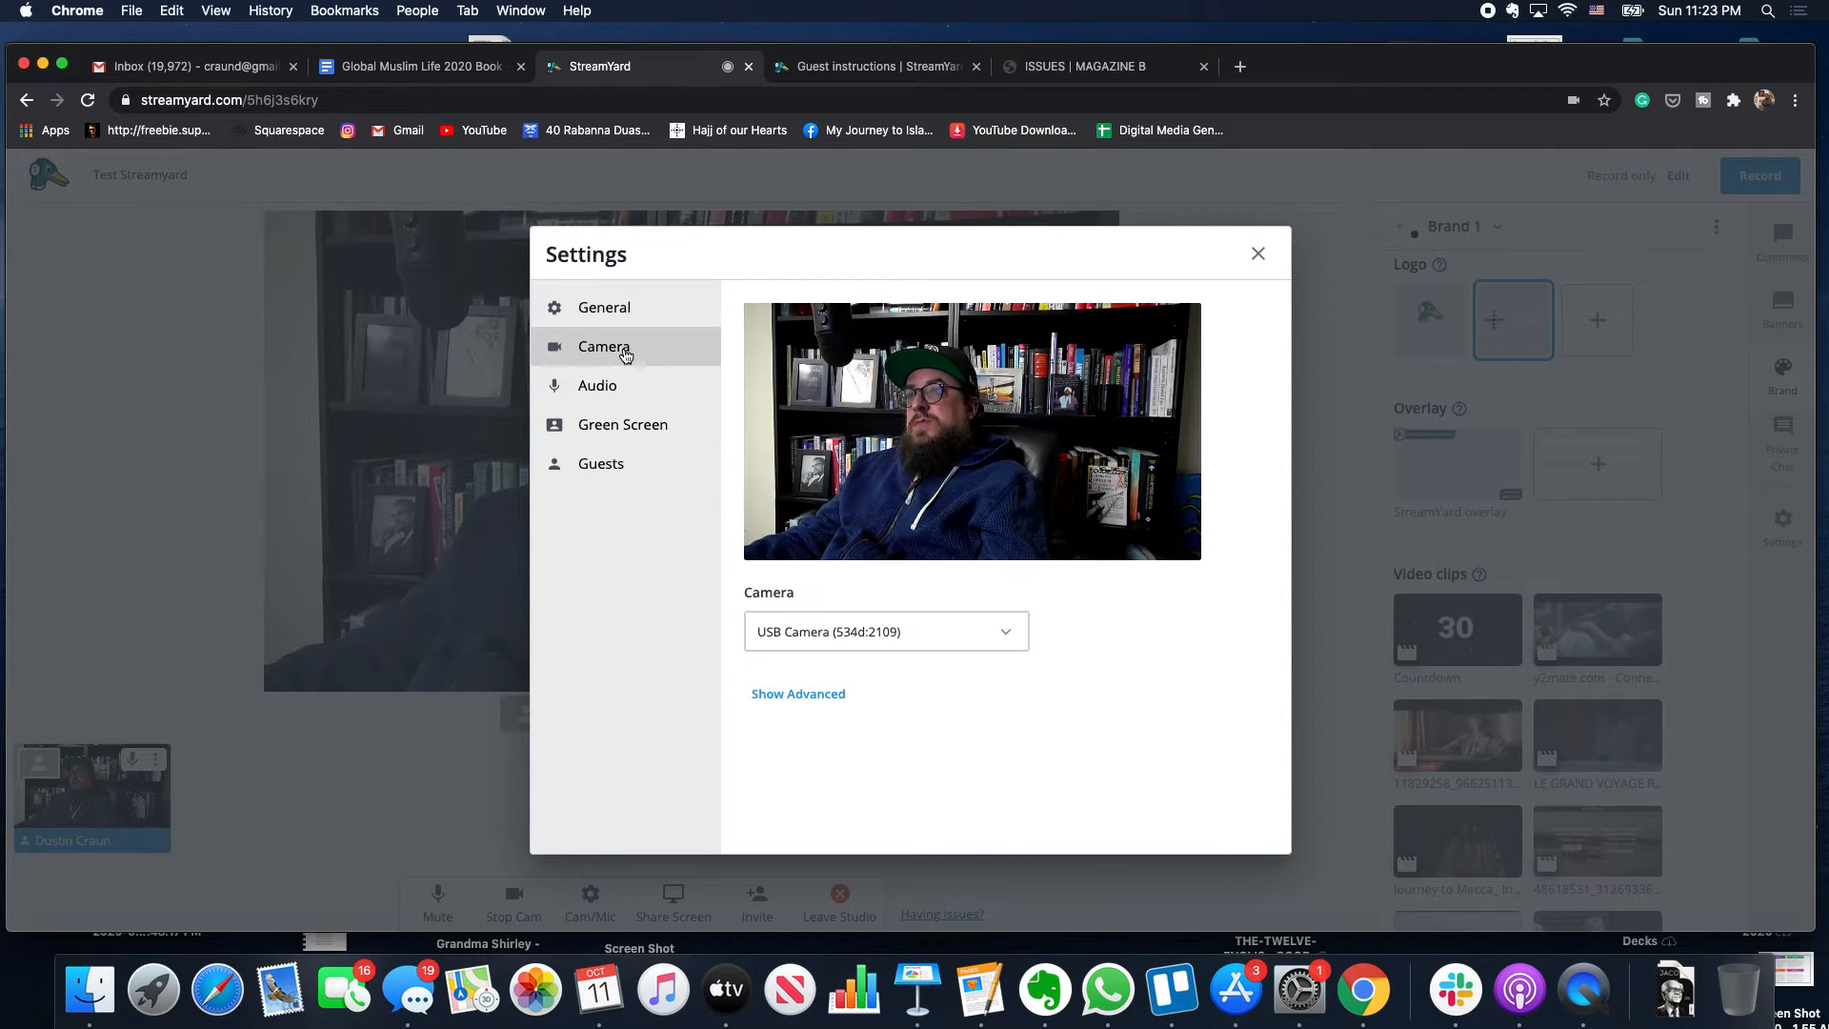
click(1259, 253)
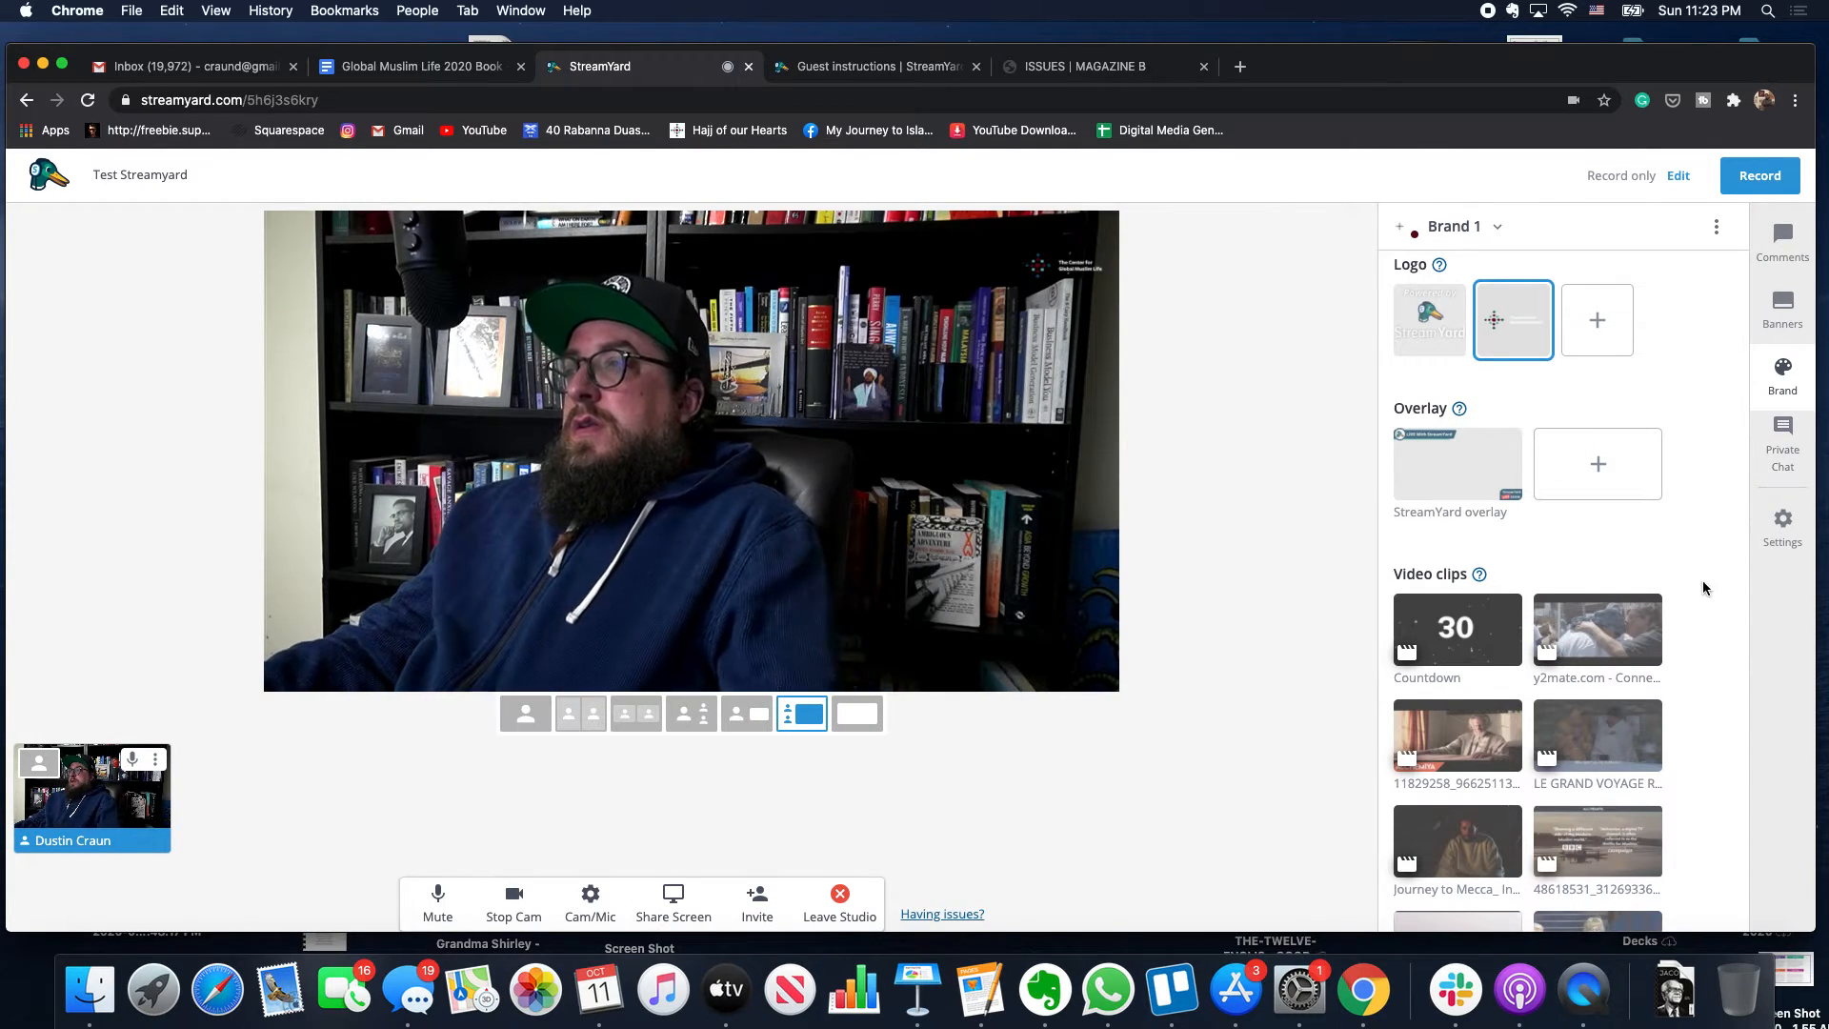
- Switch the Brand 1 dropdown to Beyond Borders Studios and show the Banners folder list
scroll(1674, 555, down, 10)
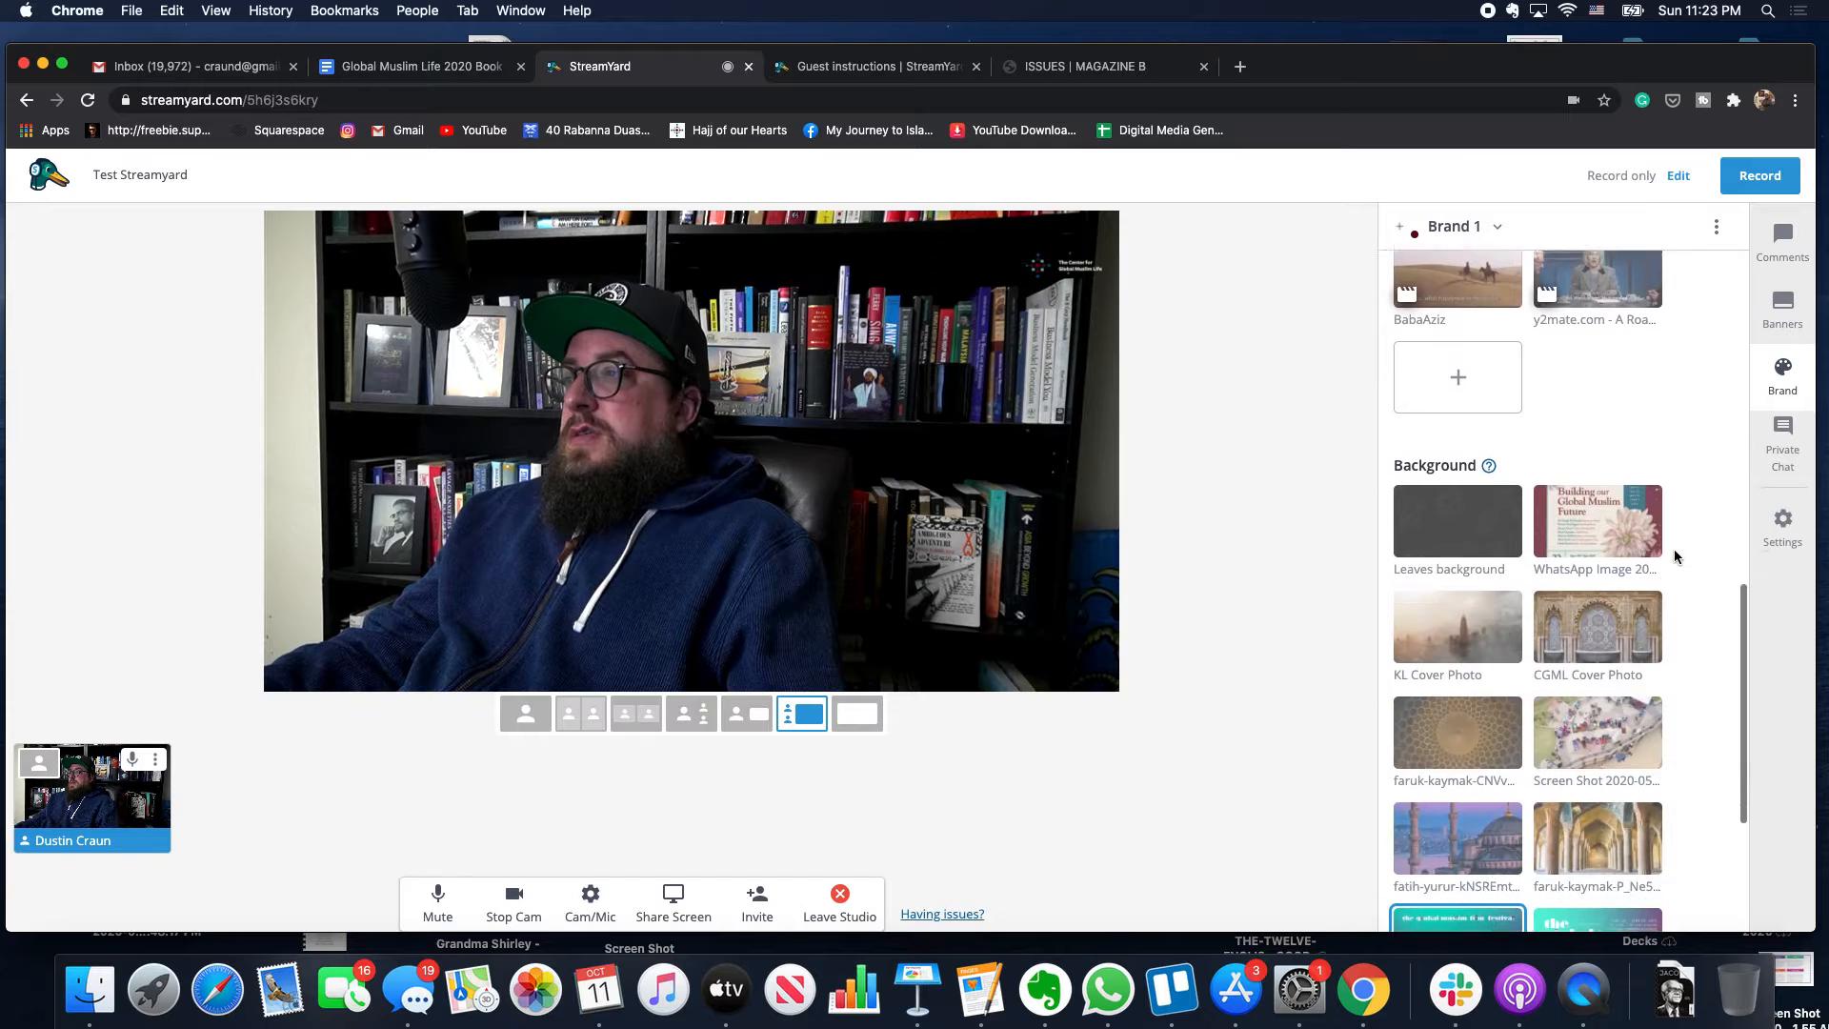
scroll(1674, 556, up, 8)
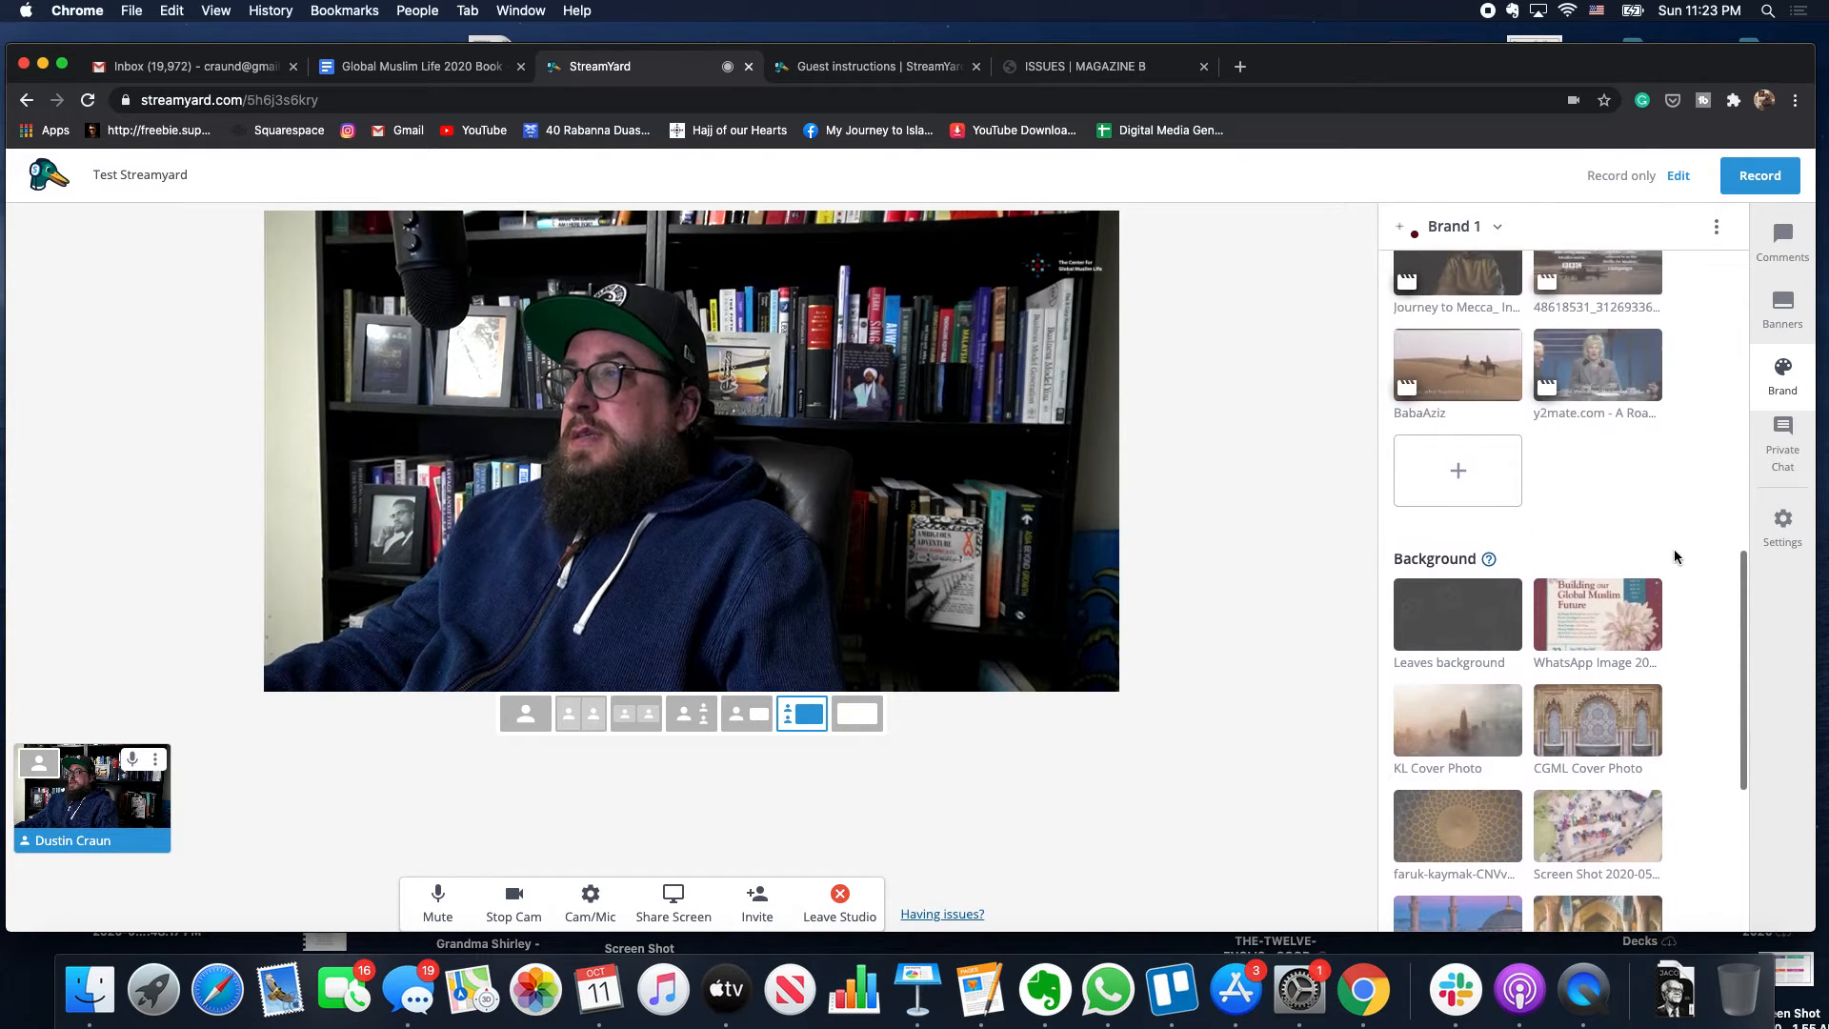
scroll(1673, 549, up, 5)
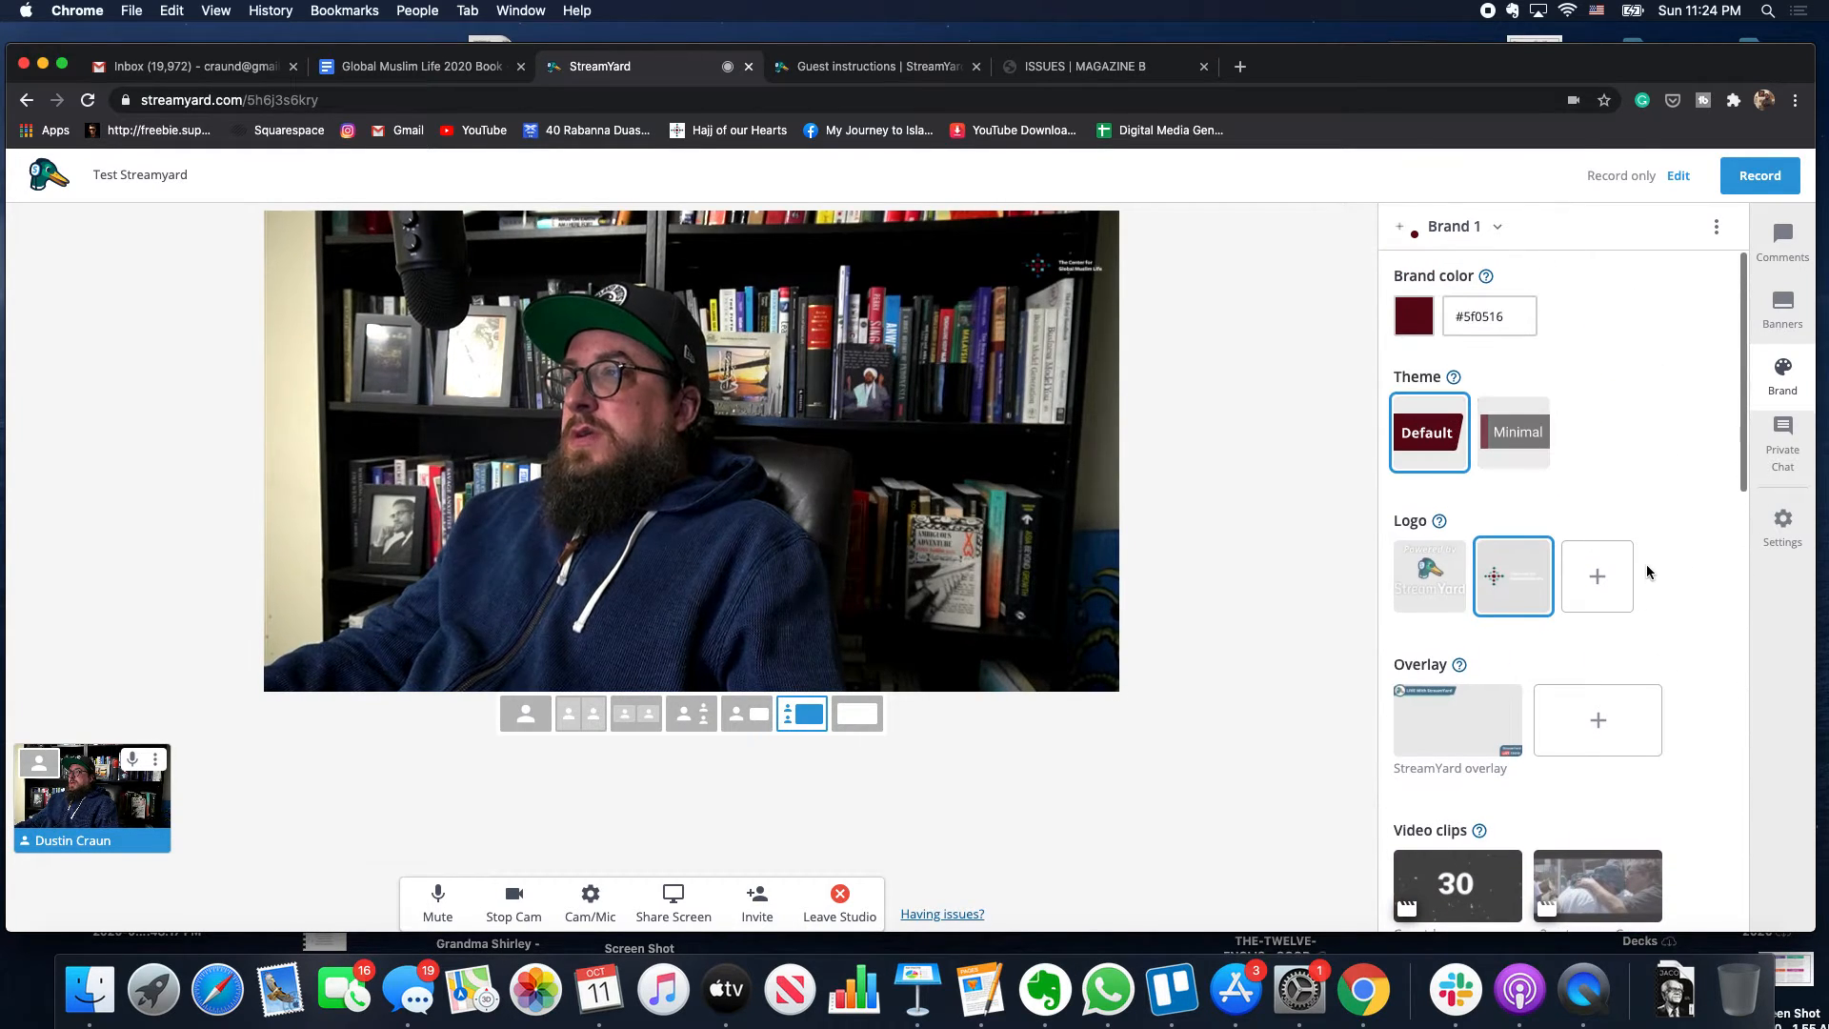
click(1498, 235)
click(1477, 310)
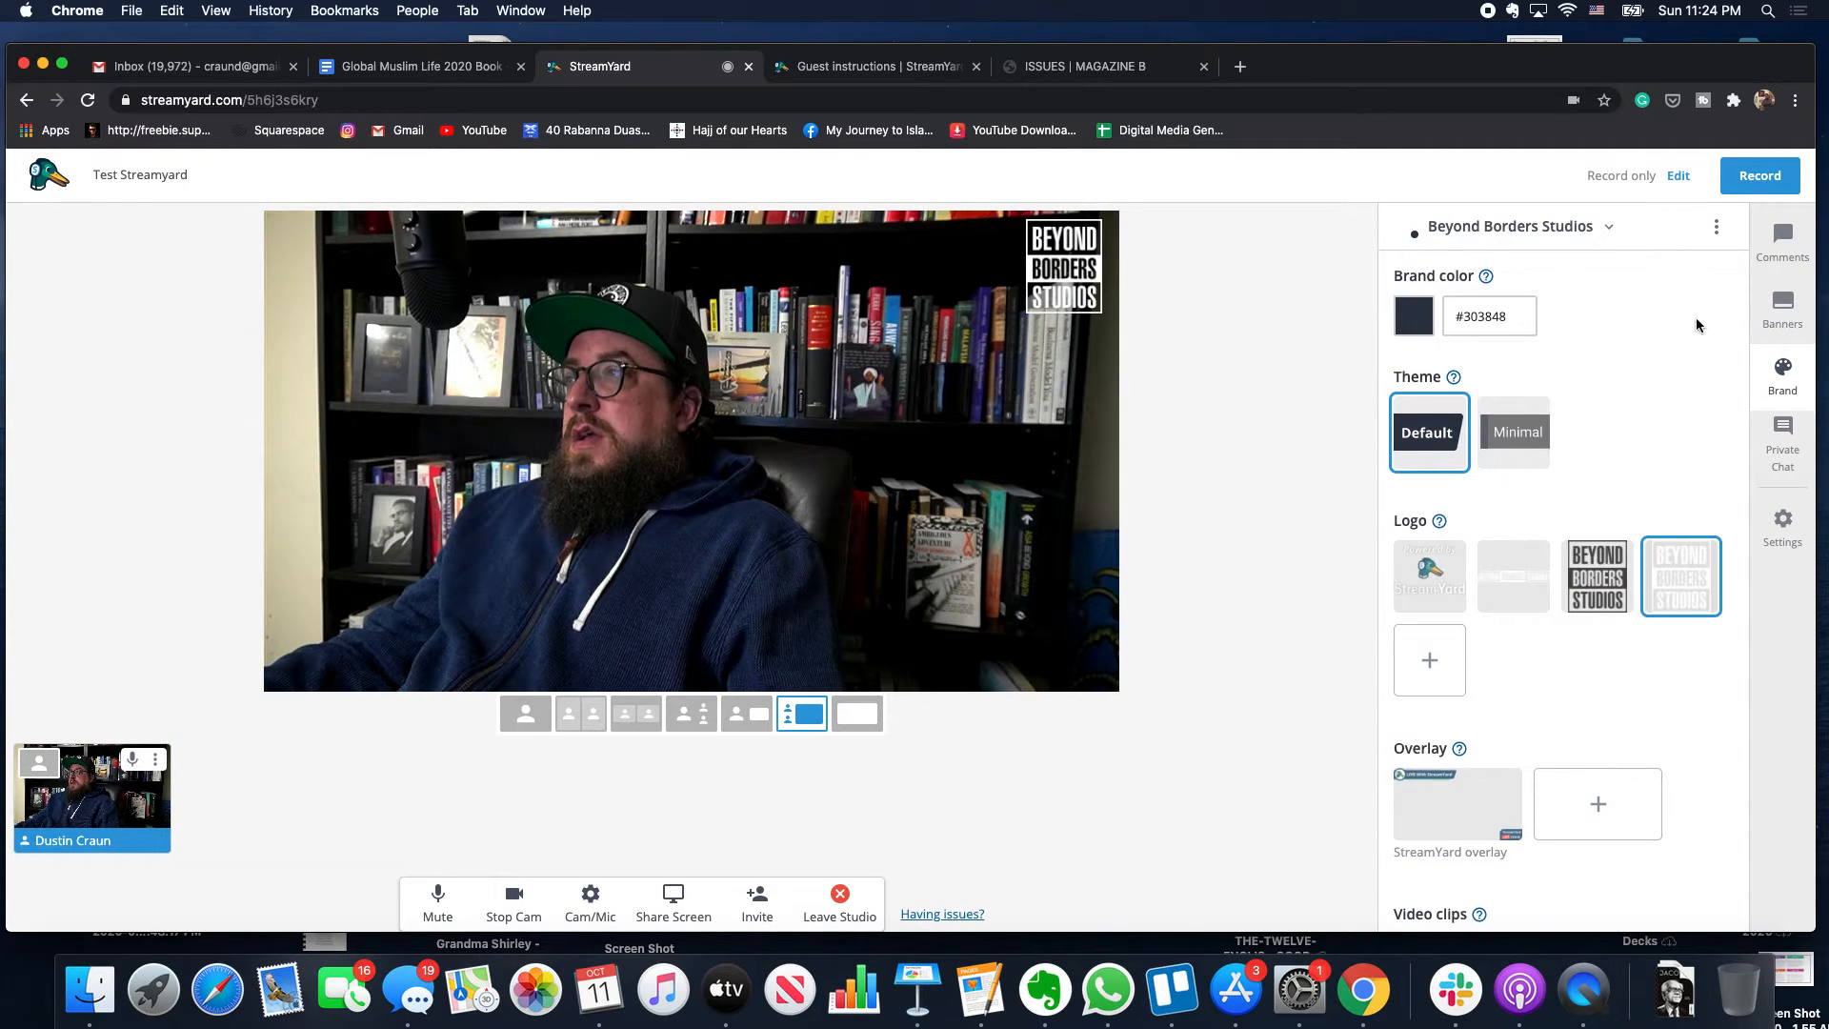
click(1782, 310)
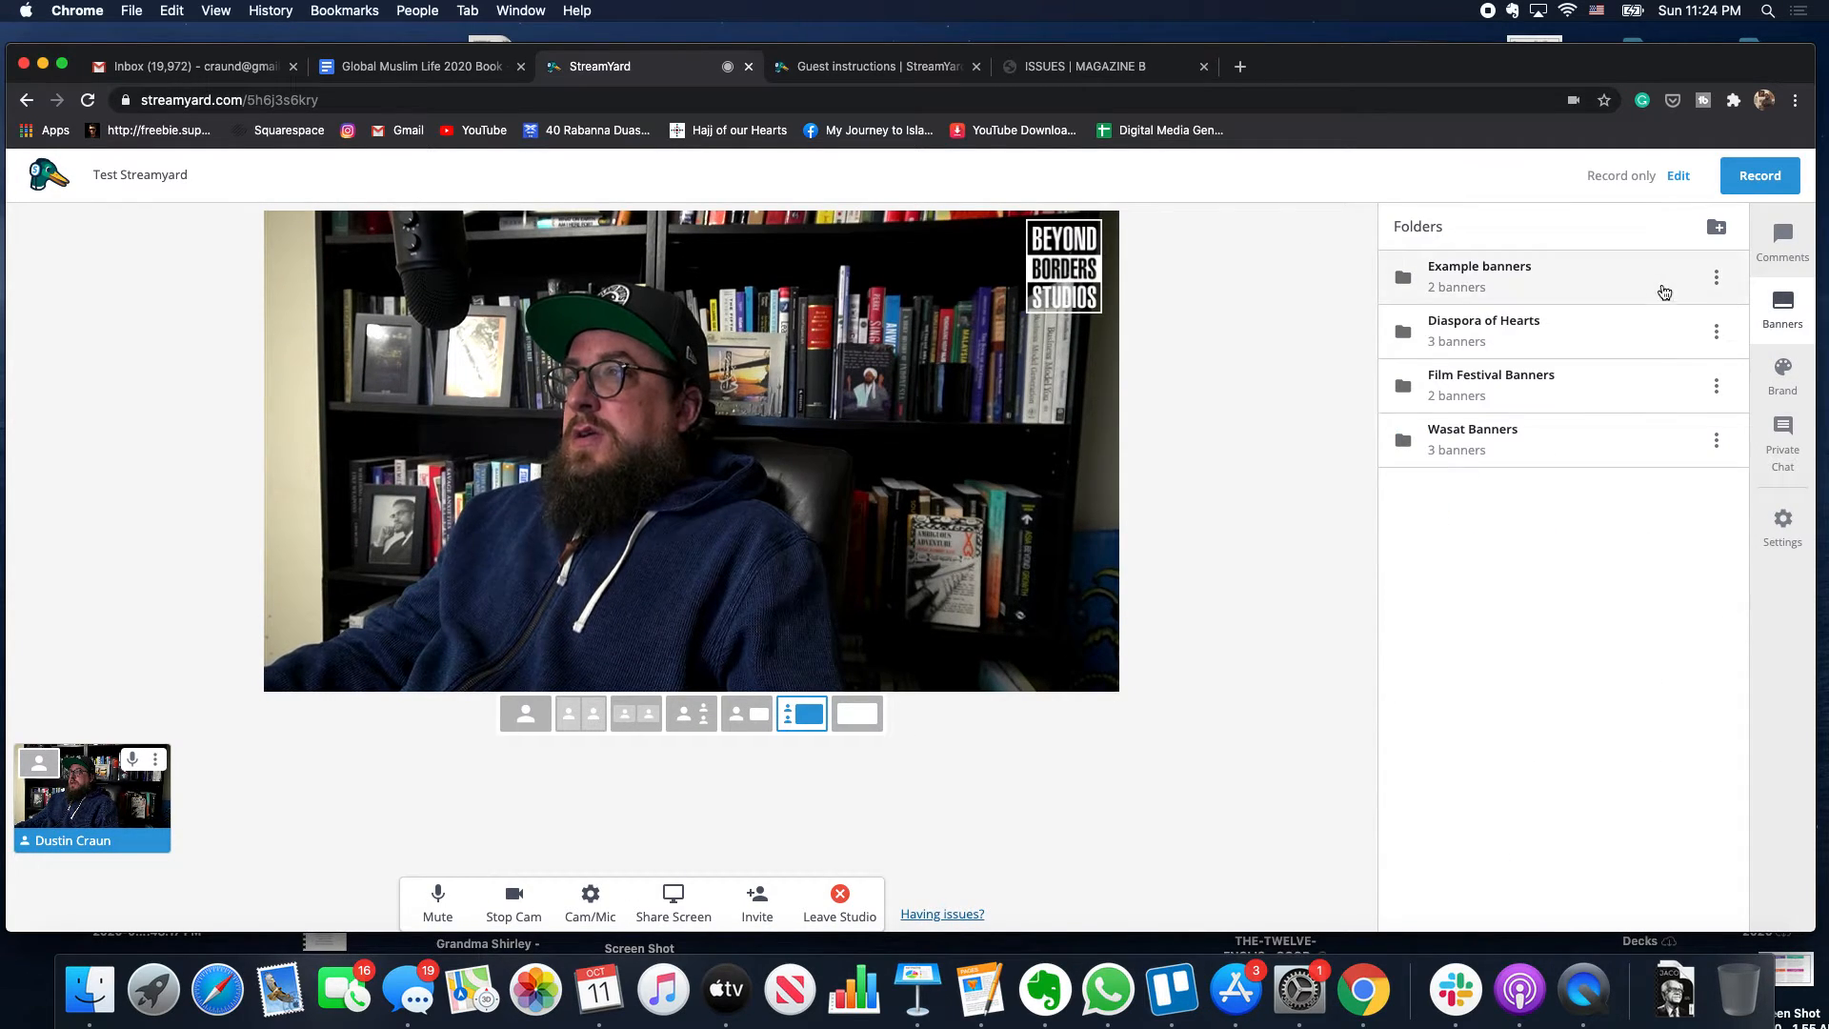
- Show and hide each of the three Diaspora of Hearts banners, then begin a new banner
click(1521, 351)
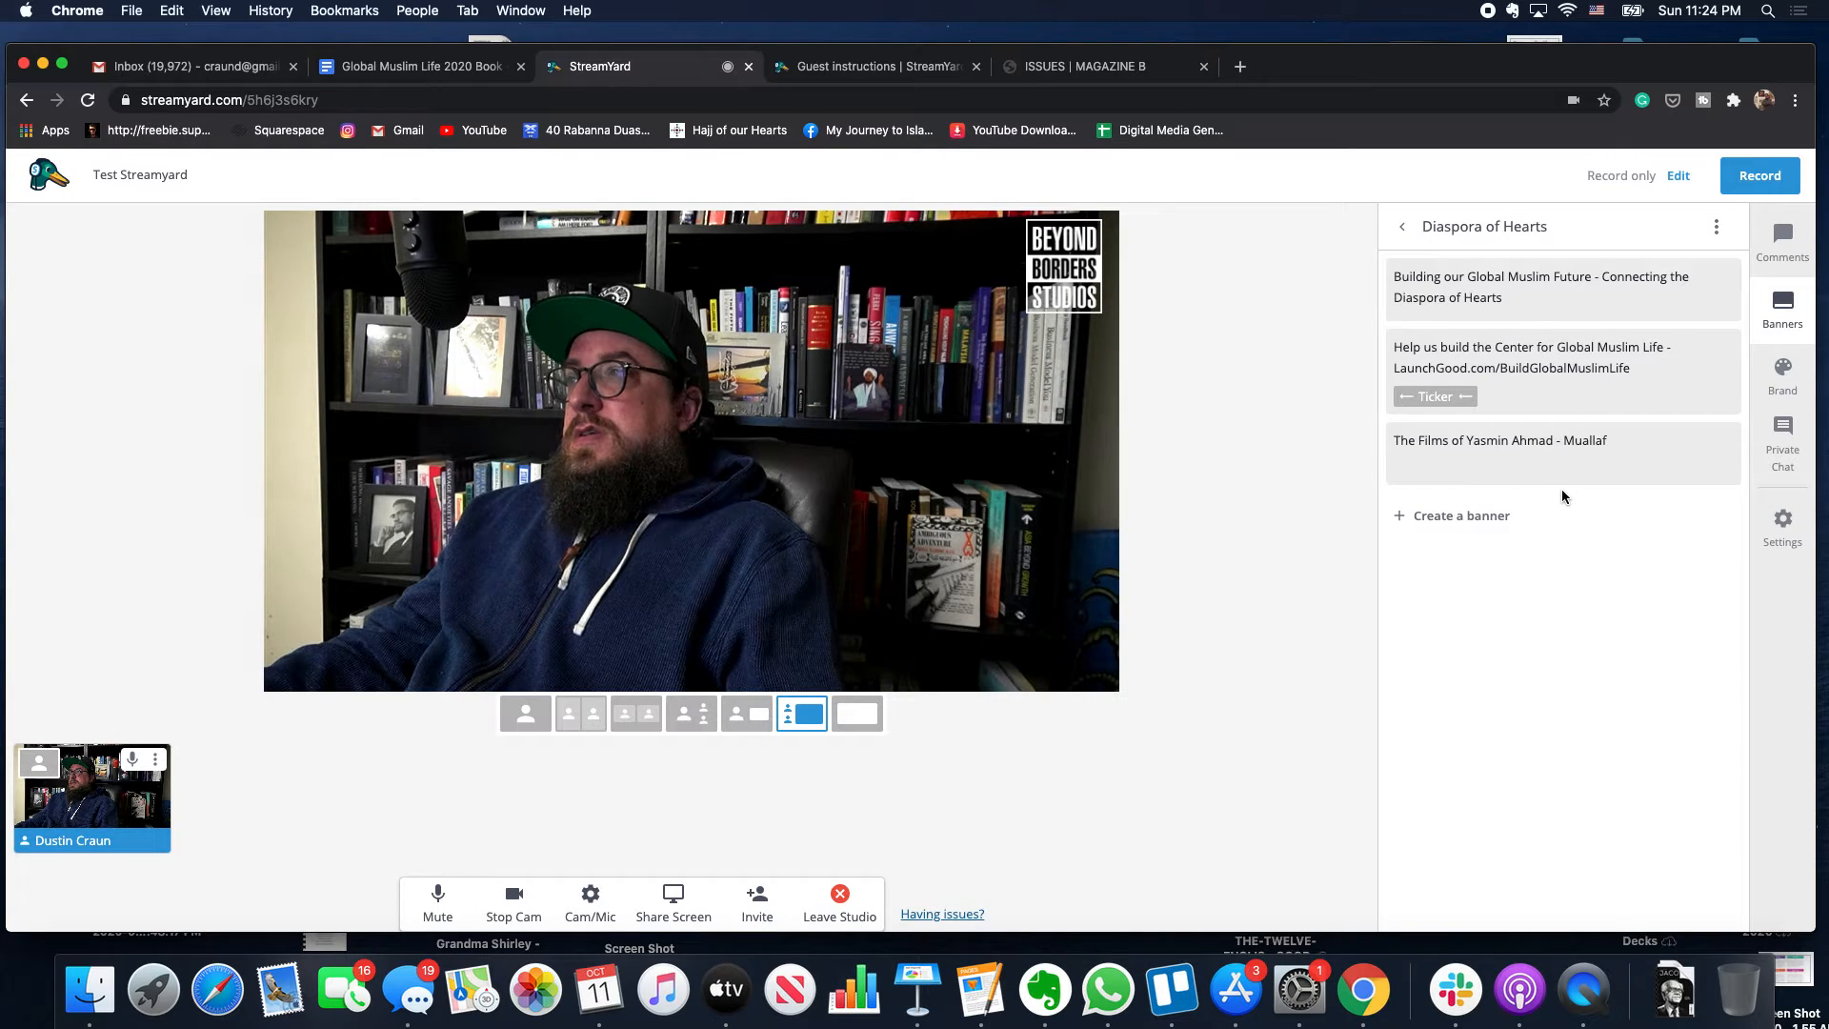
mouse_move(1541, 295)
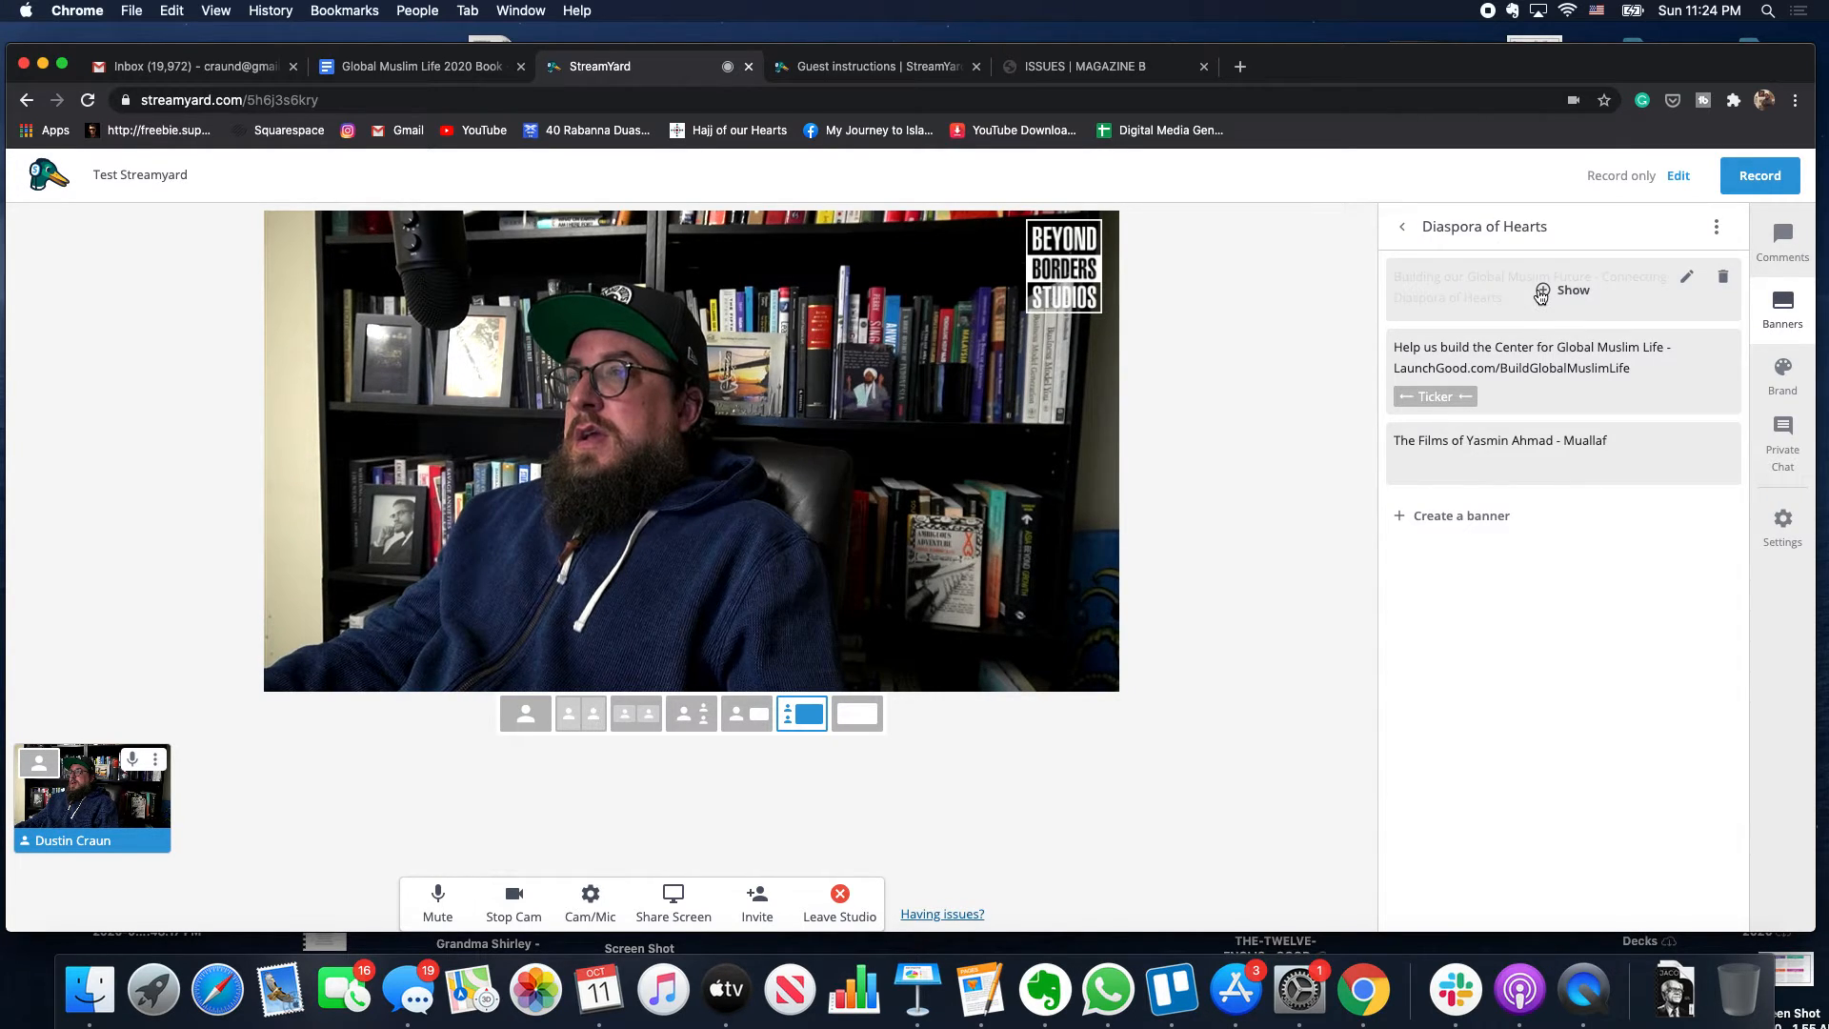
click(1541, 297)
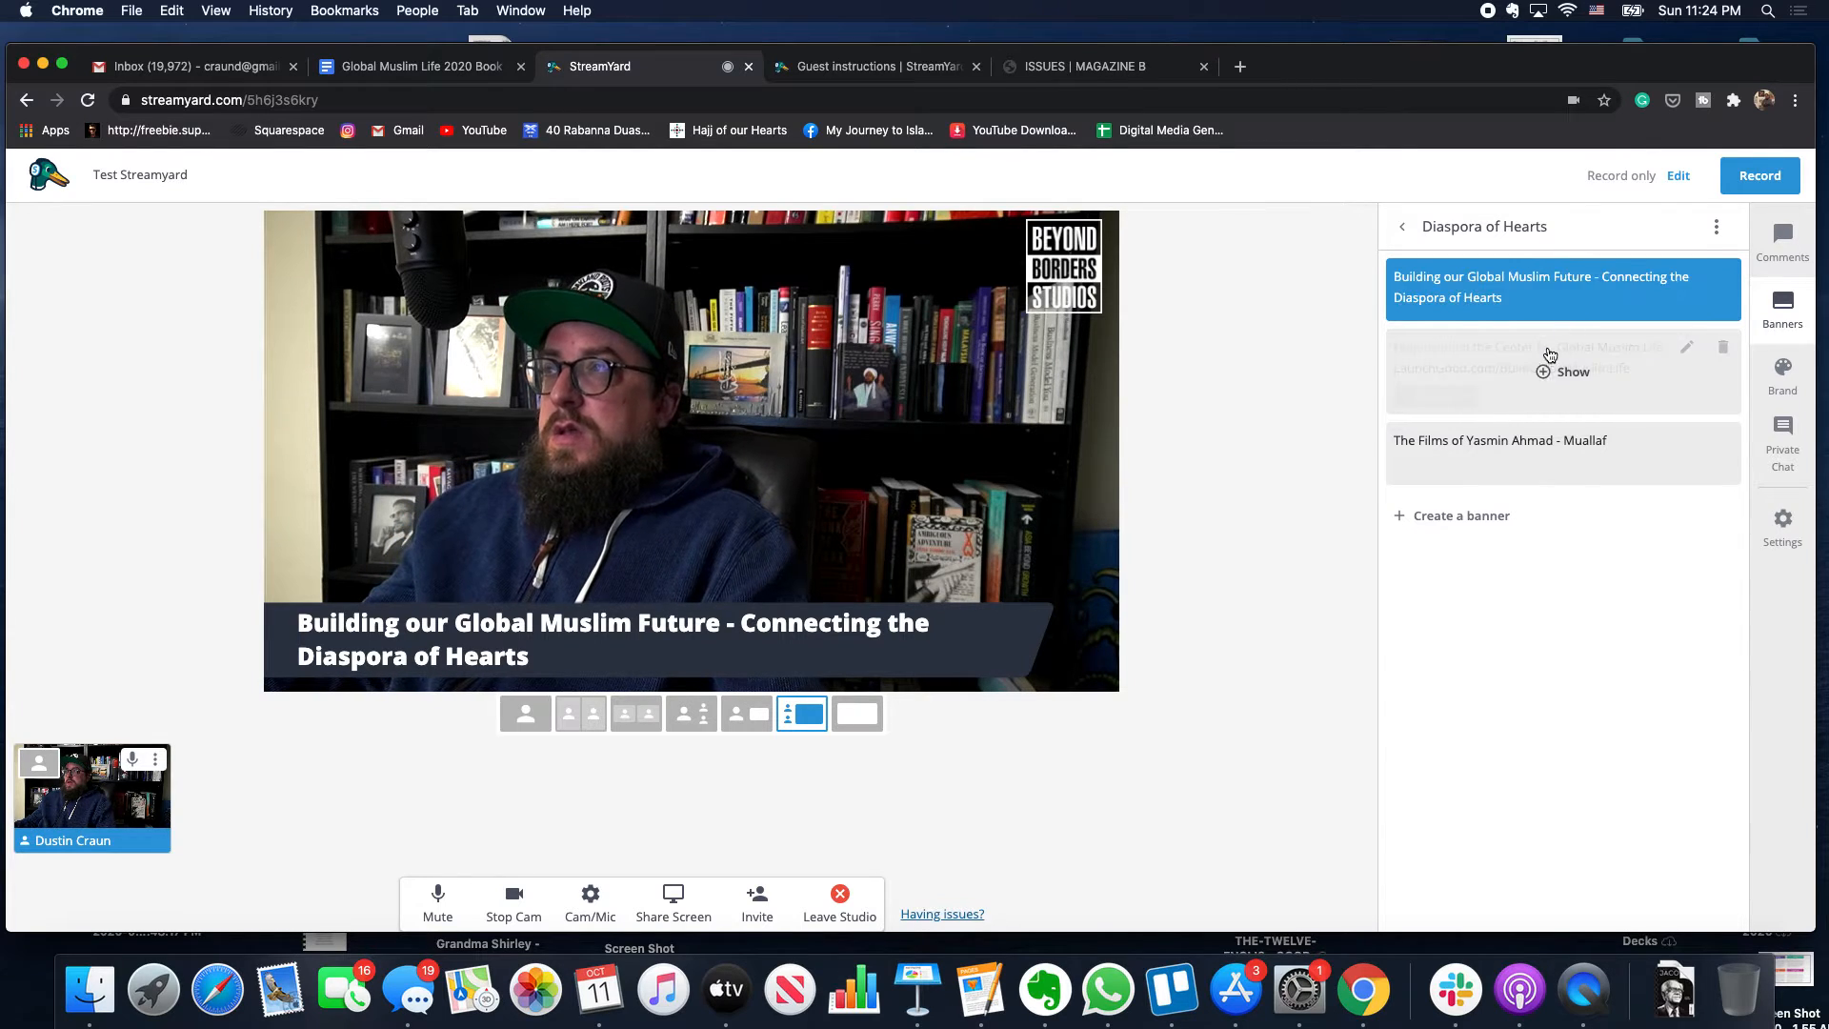
click(1552, 292)
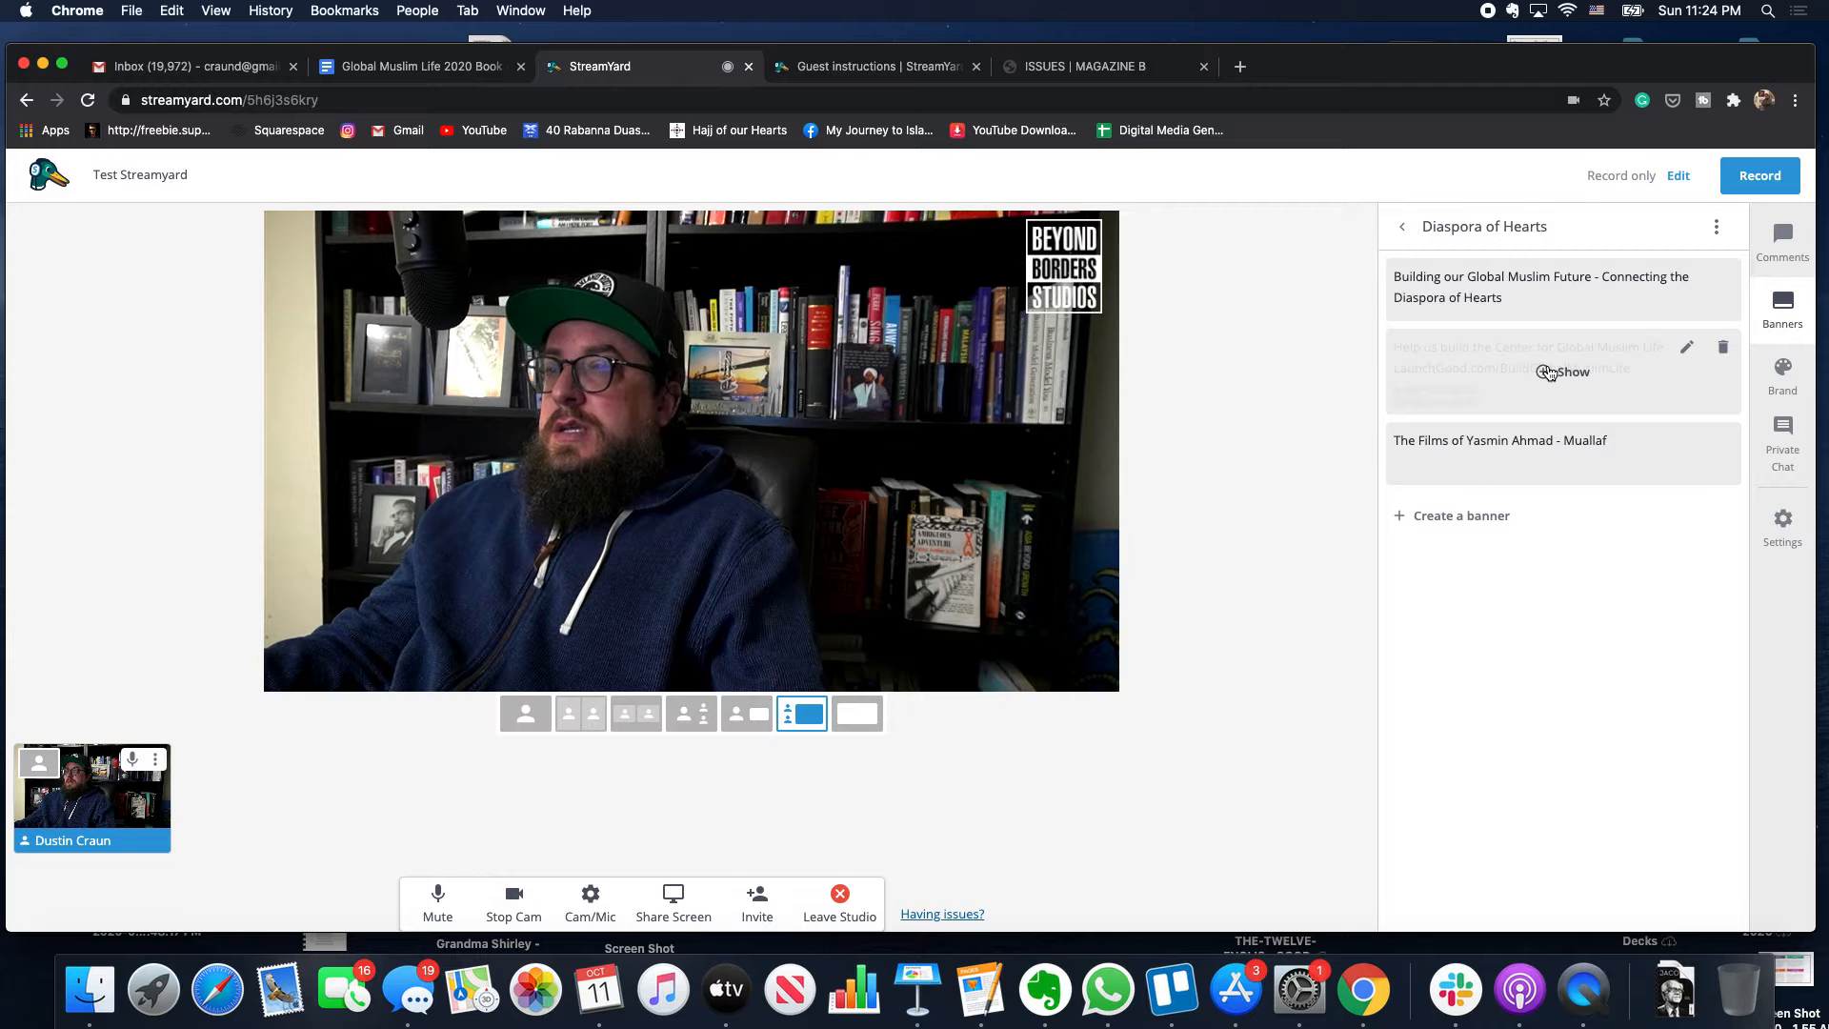
click(1549, 371)
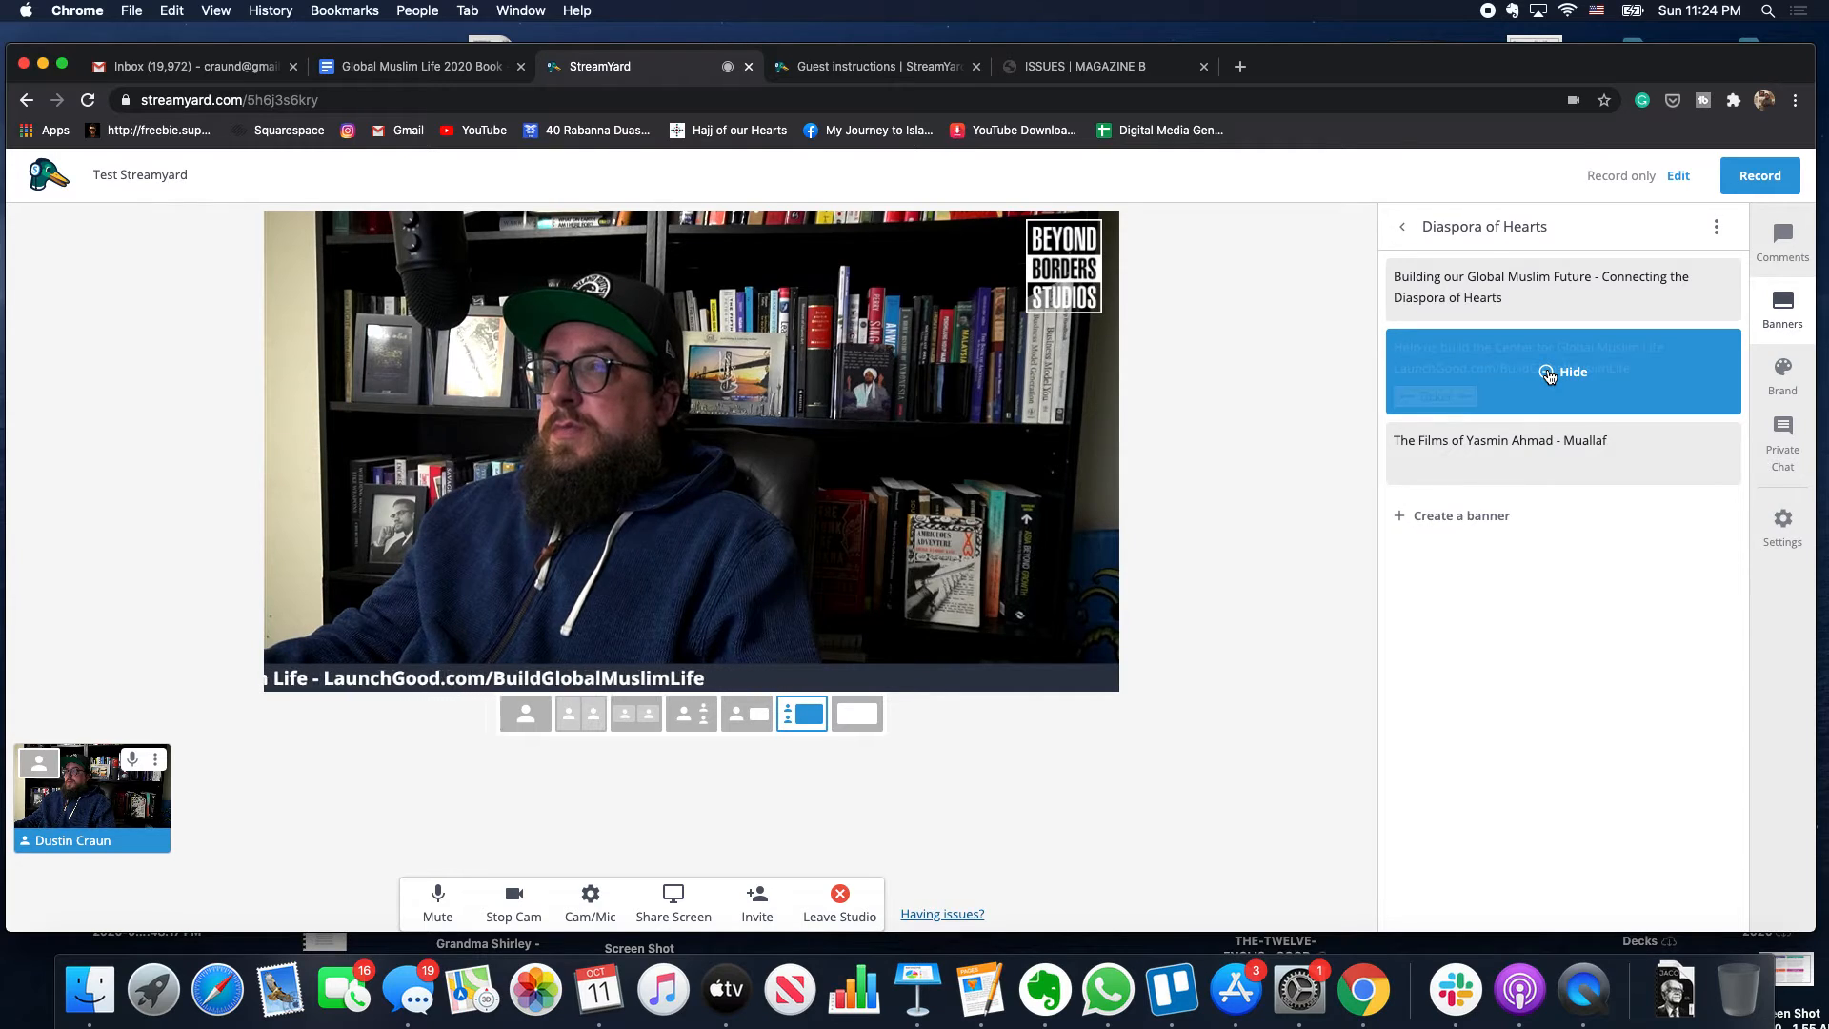
click(1547, 373)
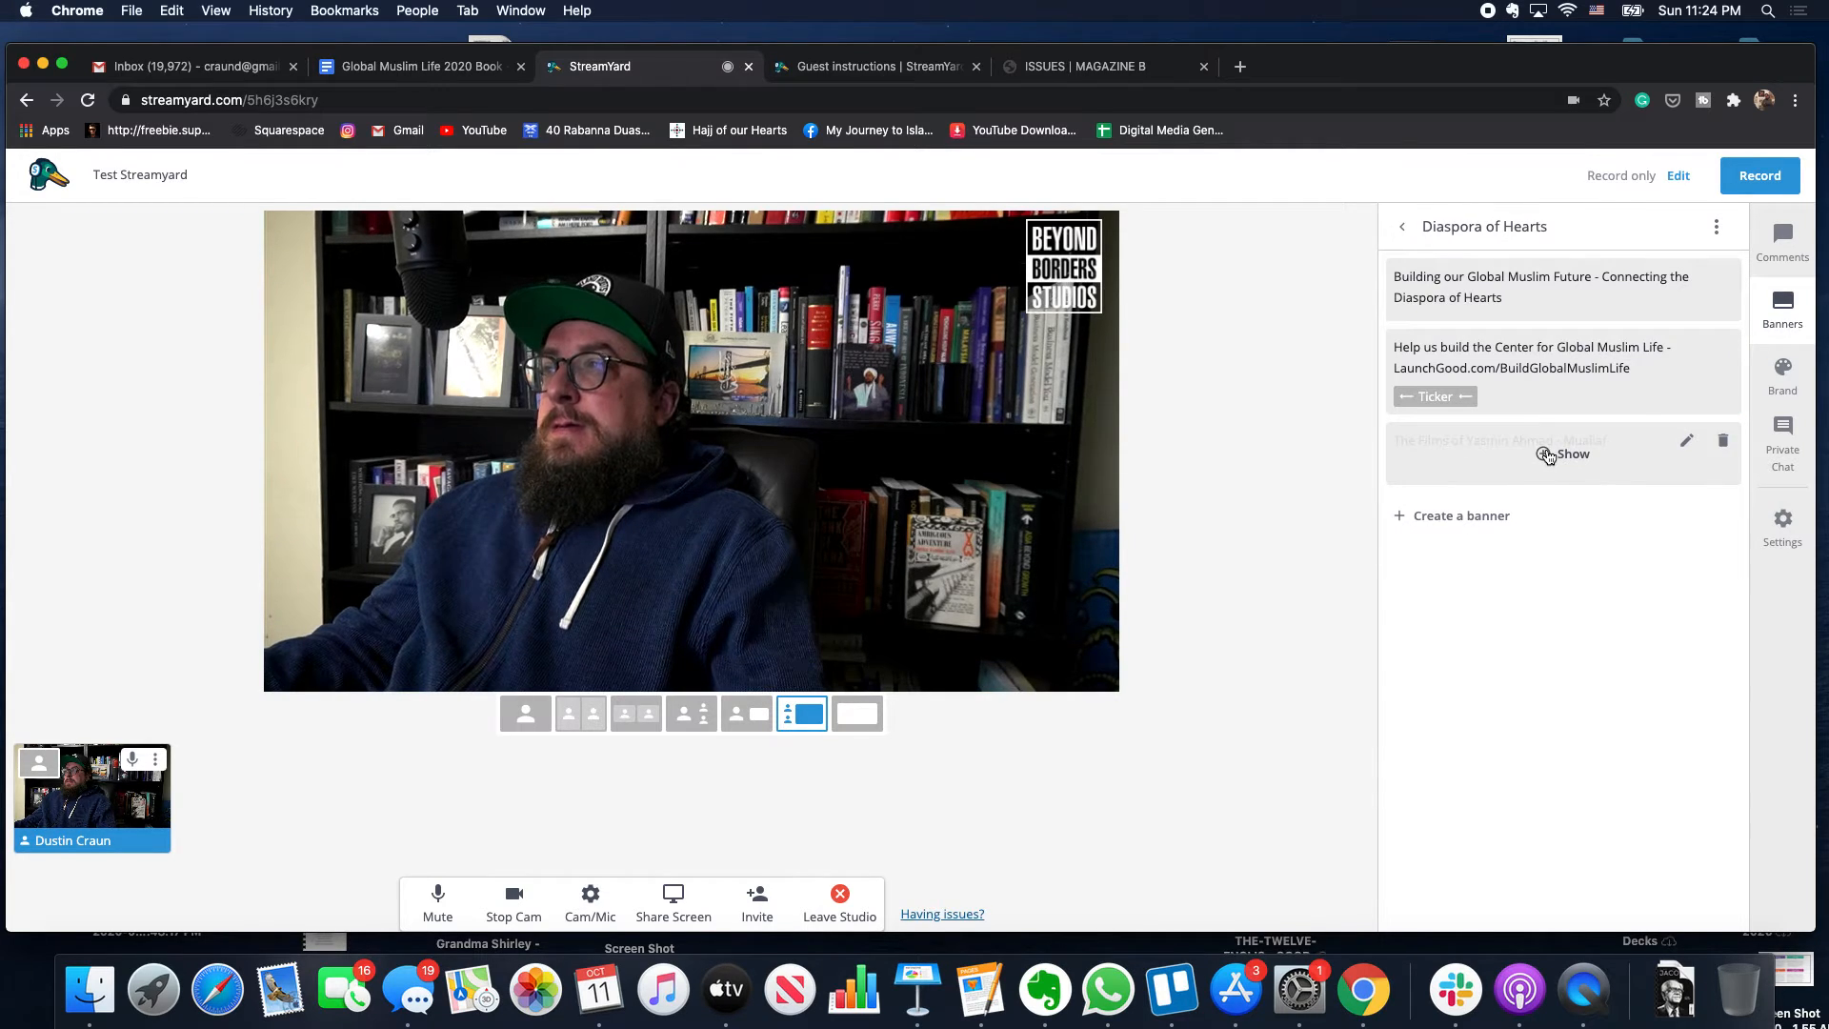
click(1546, 454)
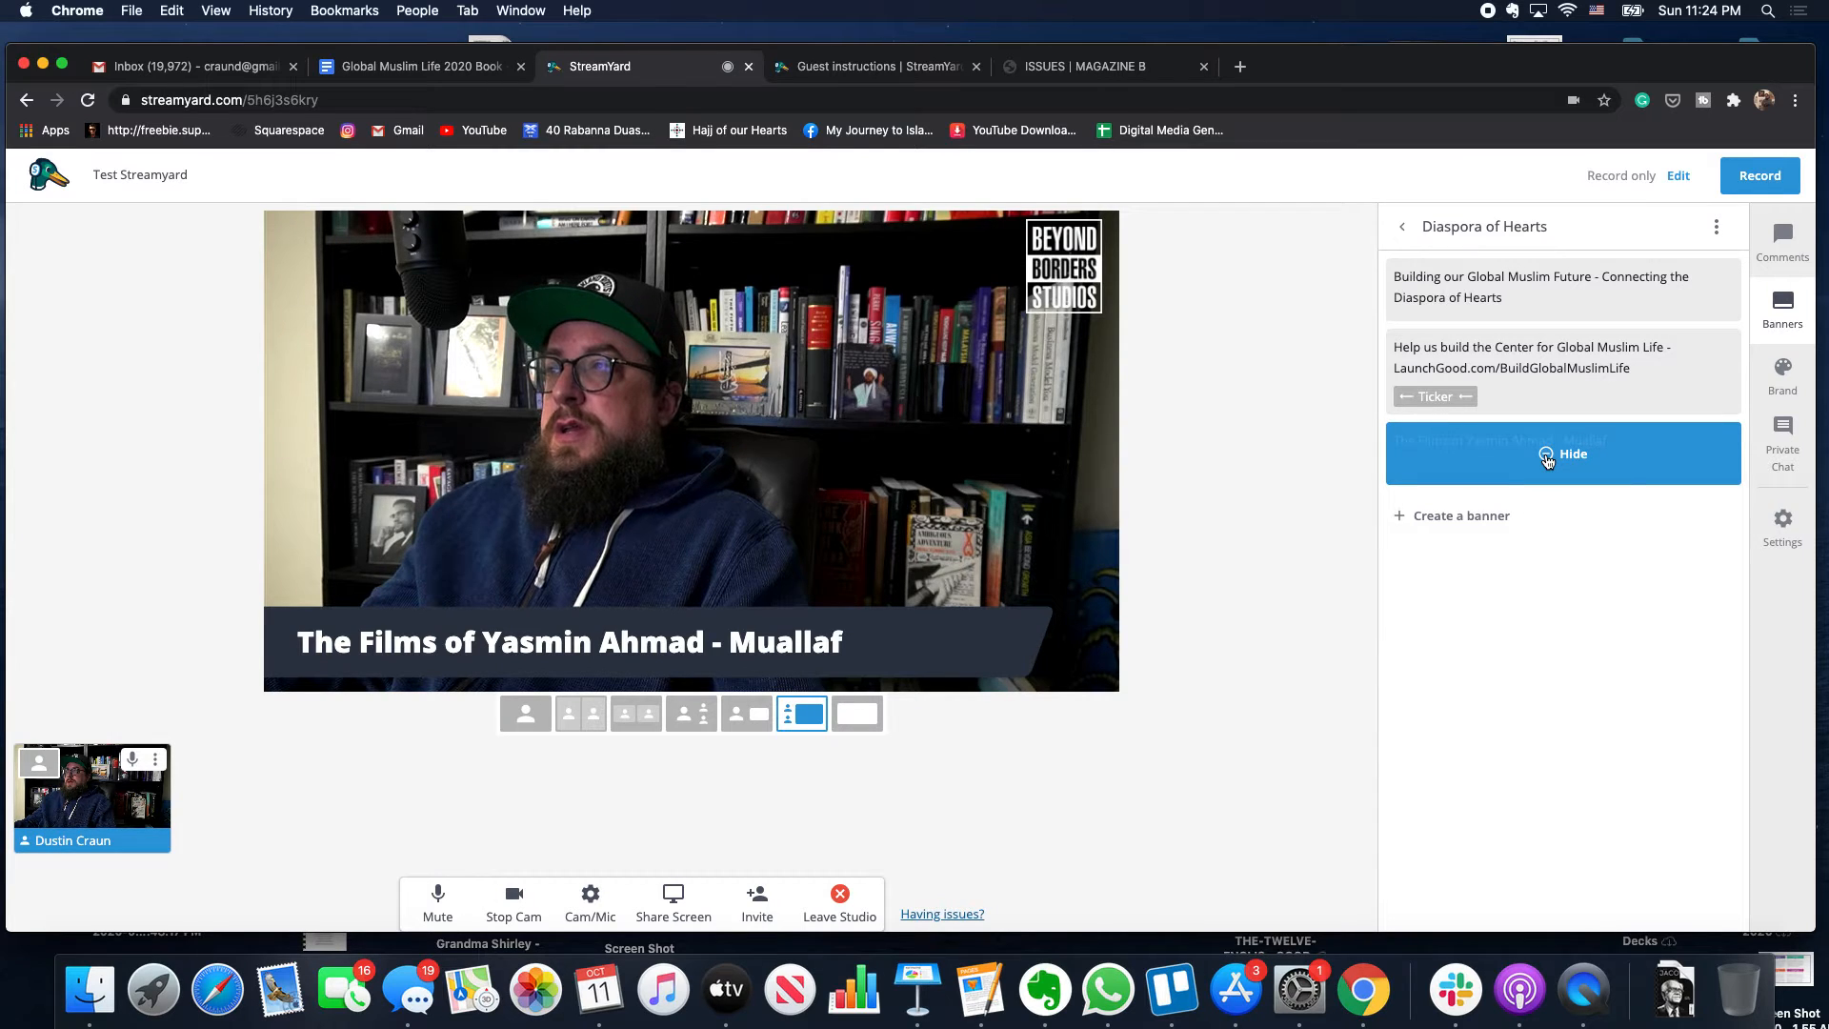
click(1547, 457)
click(1491, 516)
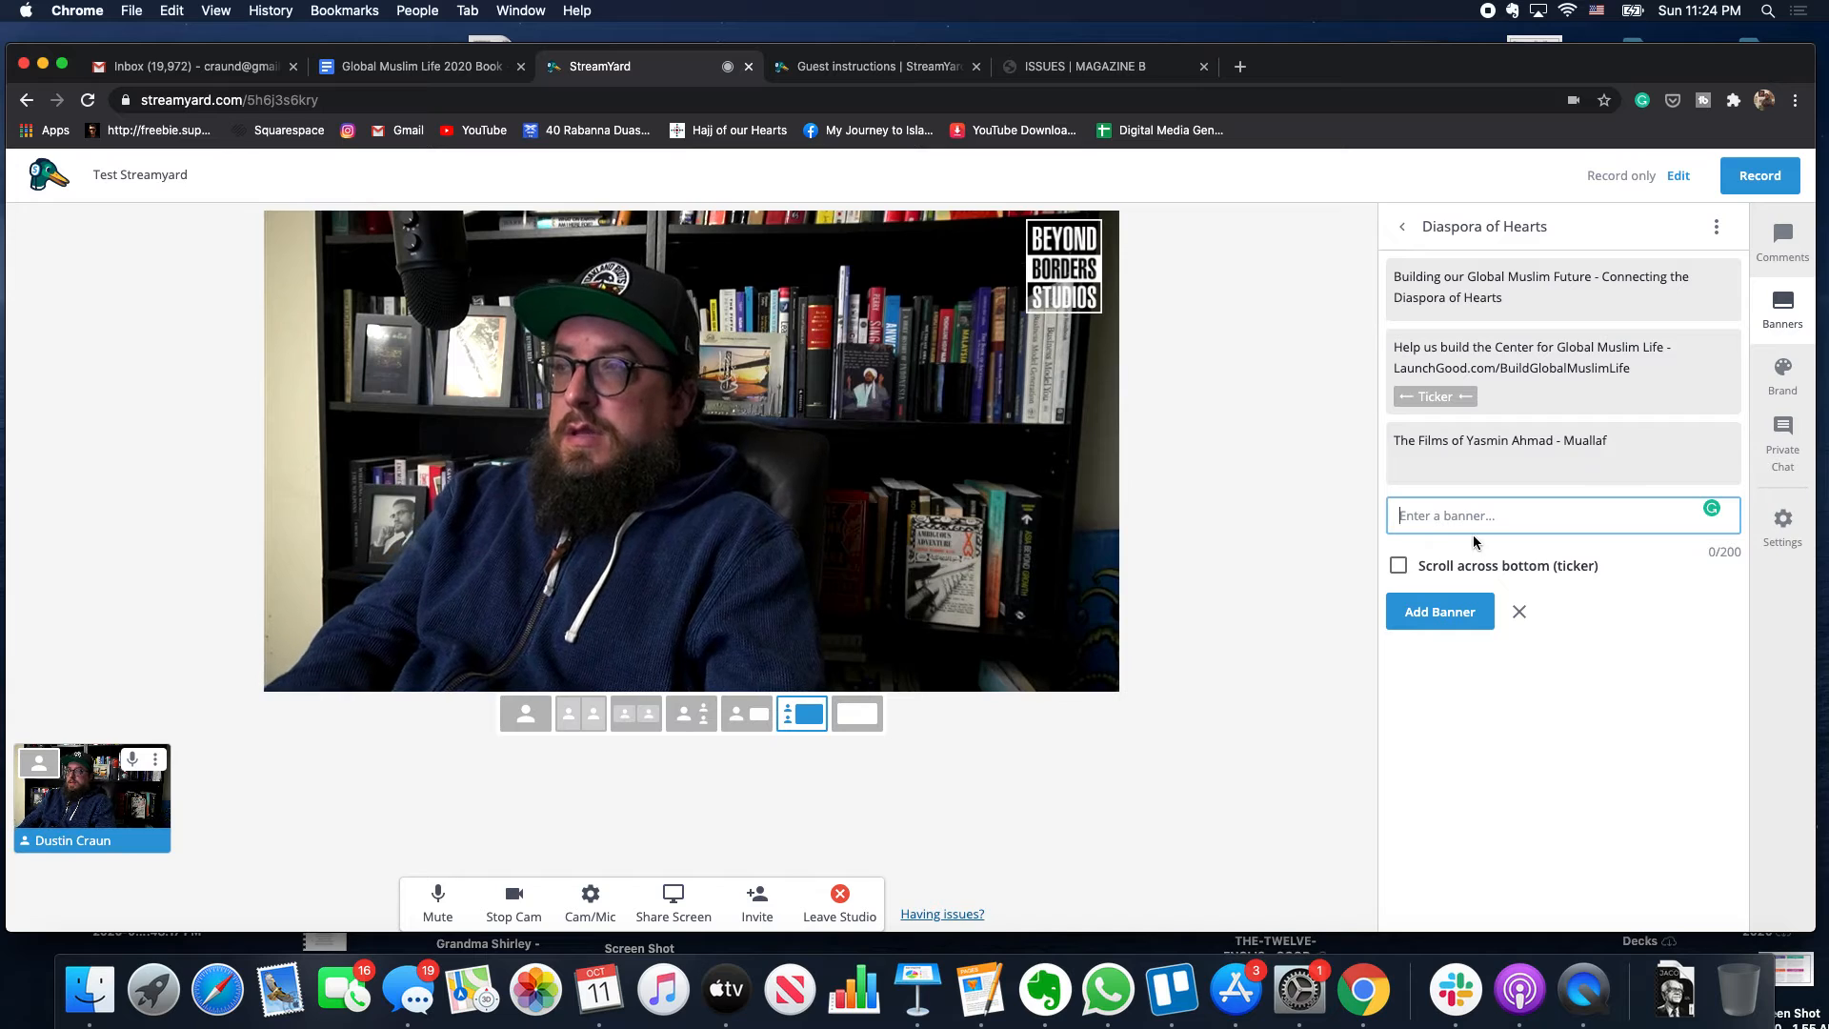
- Add a 'What's up everyone' scrolling ticker banner and briefly show it on the video
text(What's up)
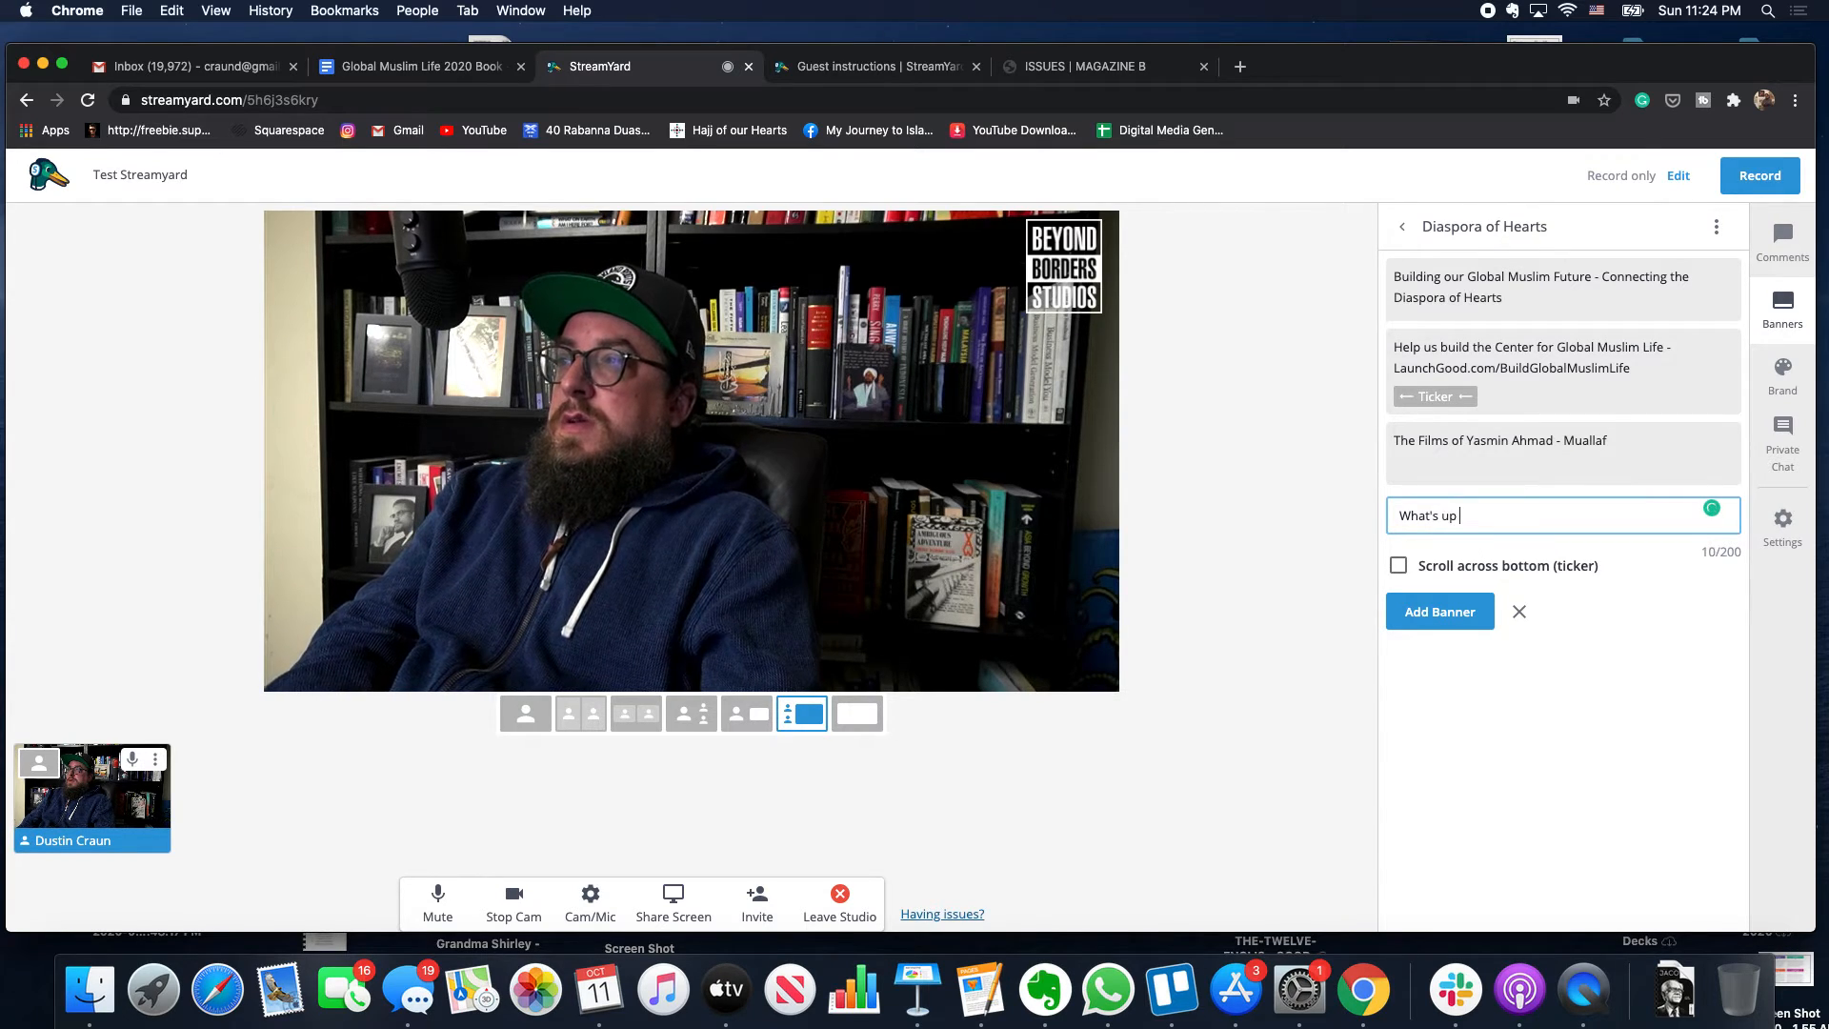
text( everyone)
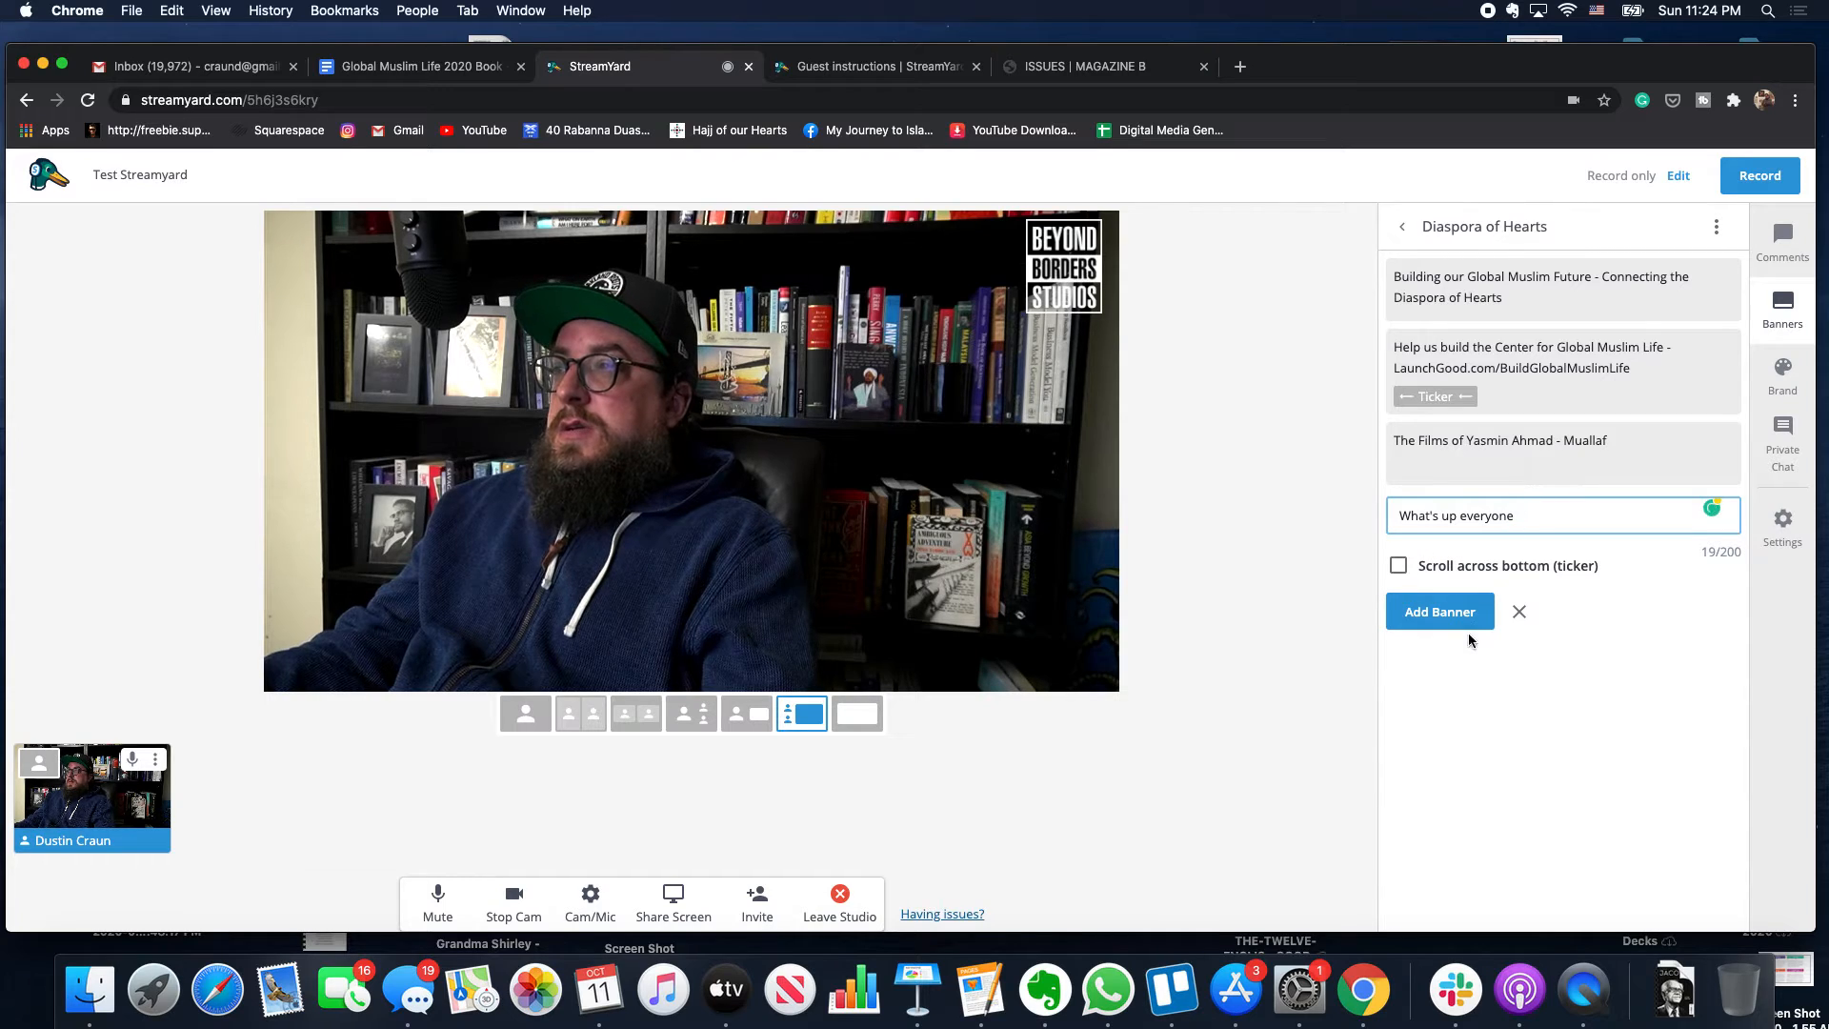
click(1398, 564)
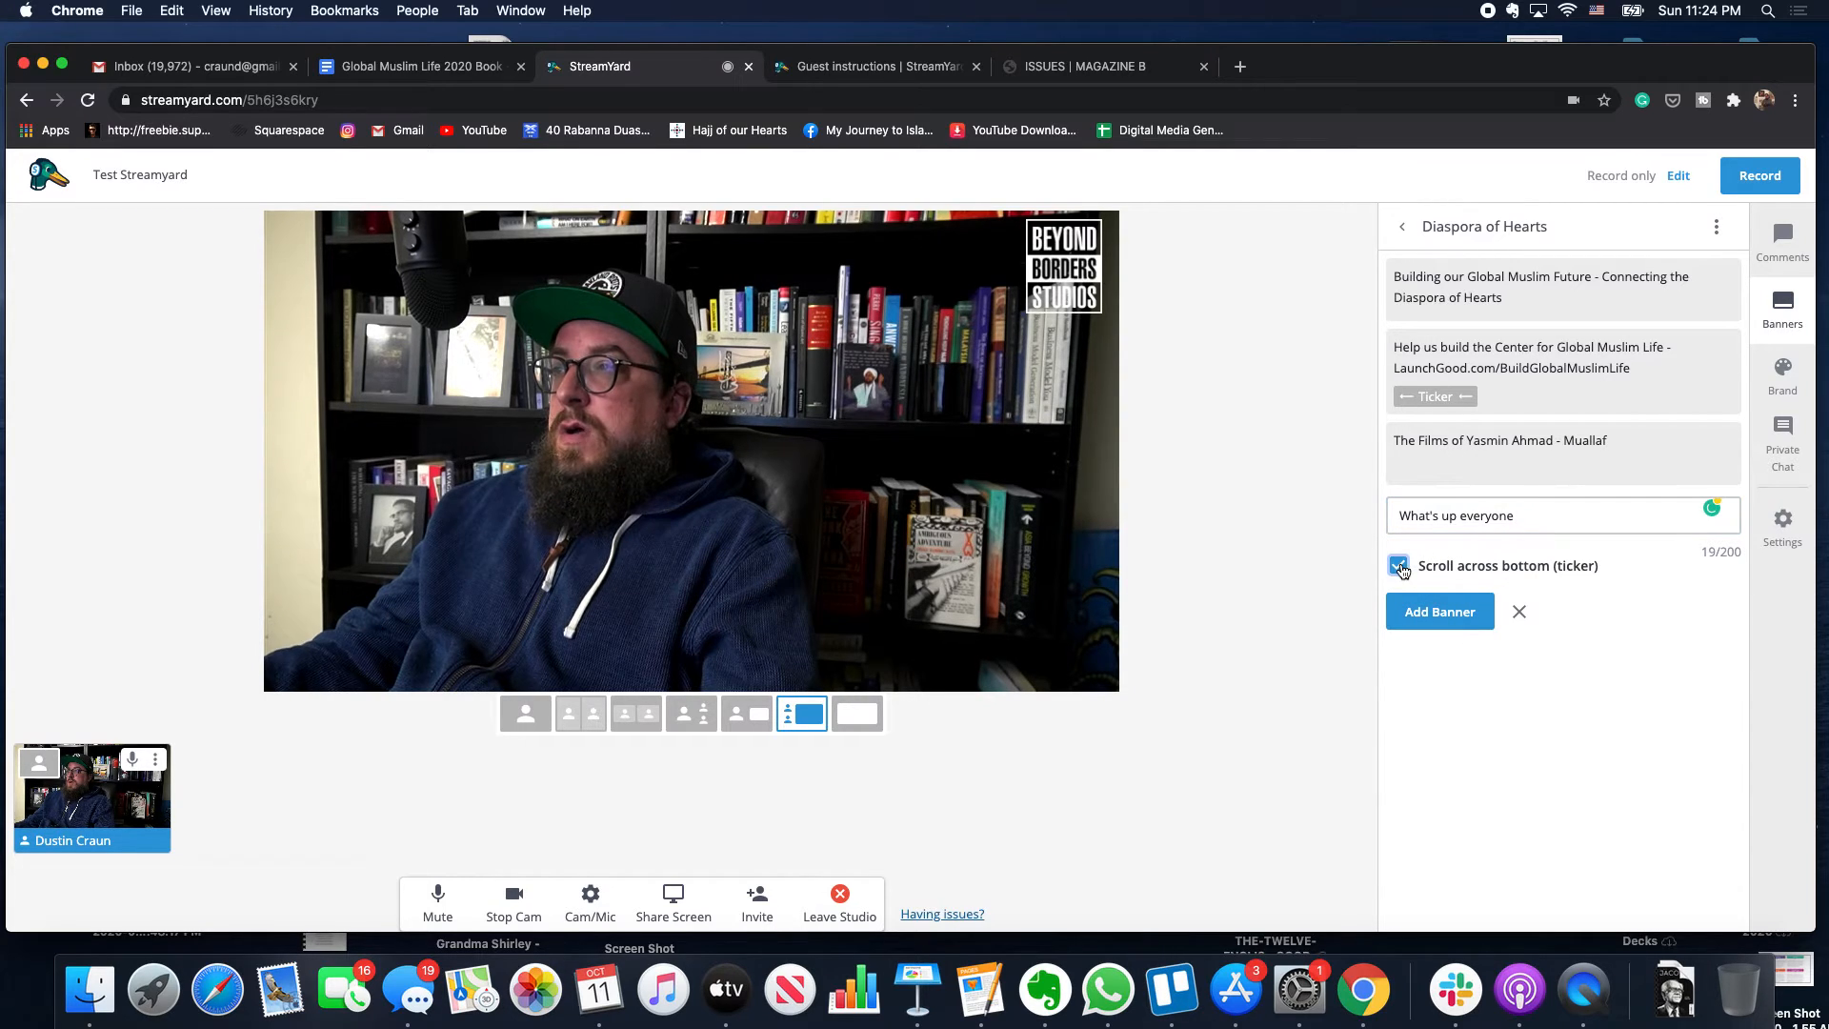
click(1441, 612)
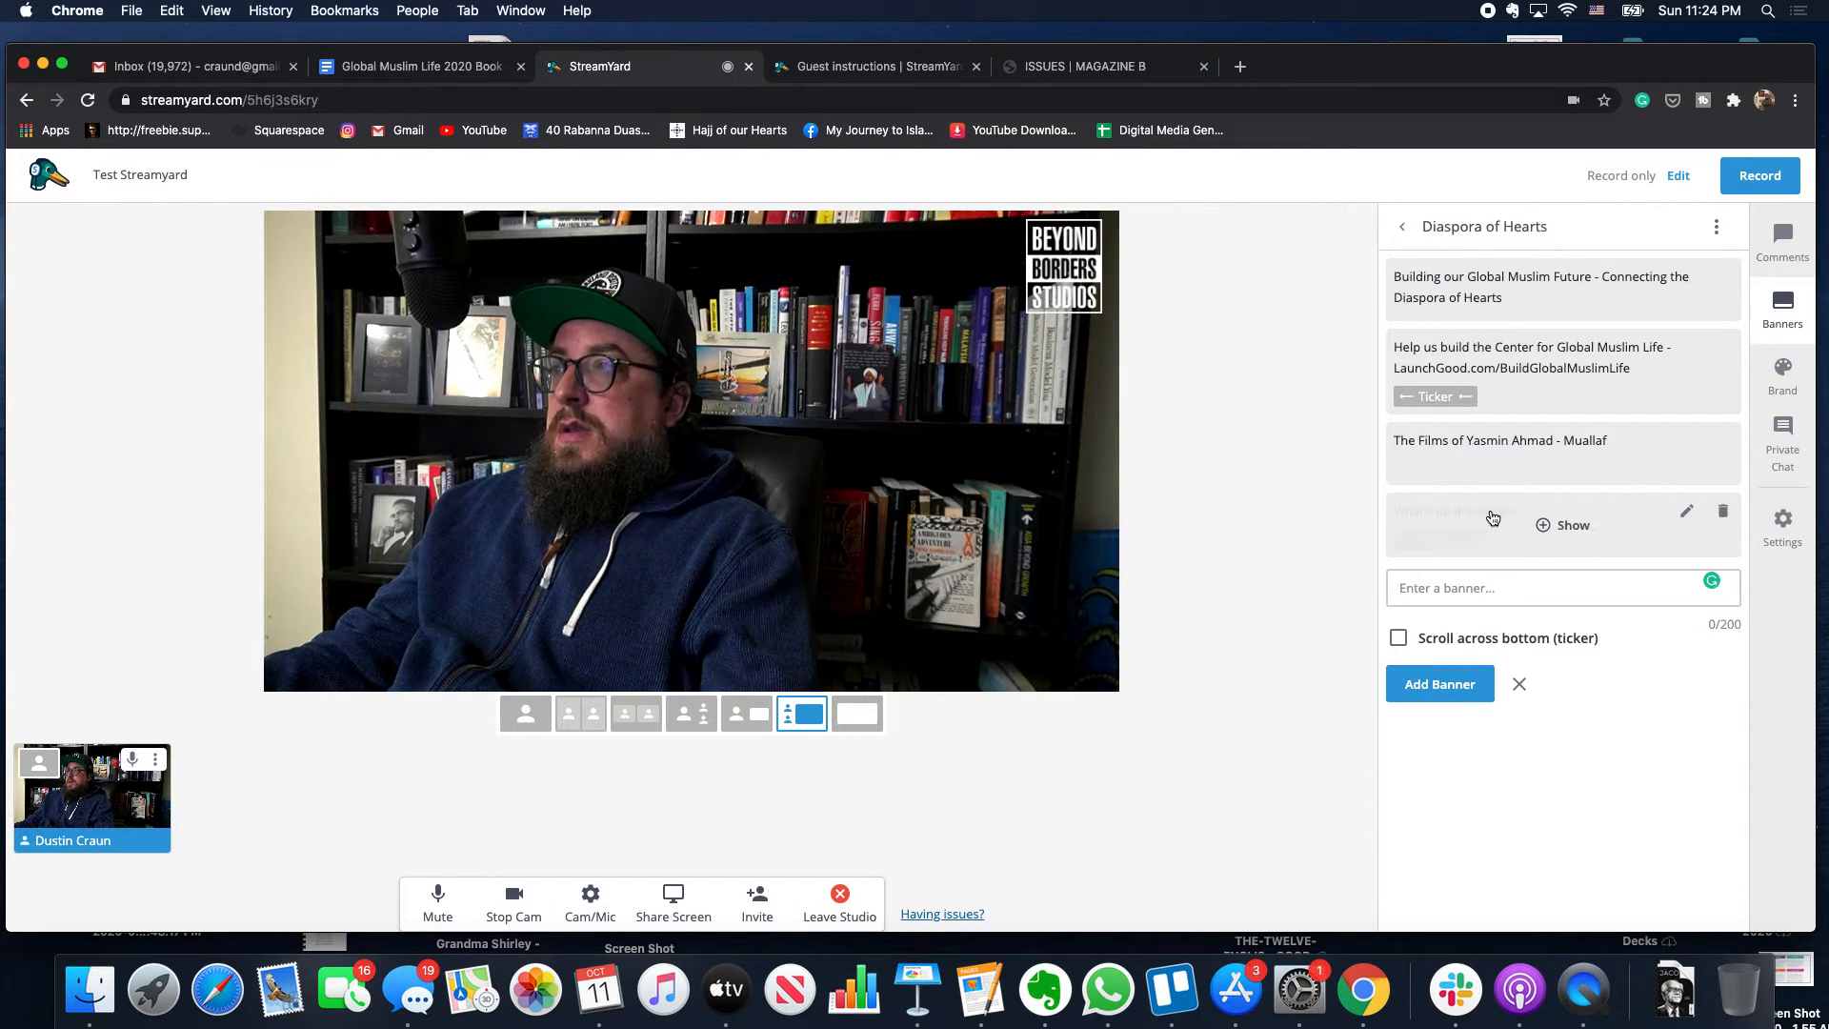
click(1492, 518)
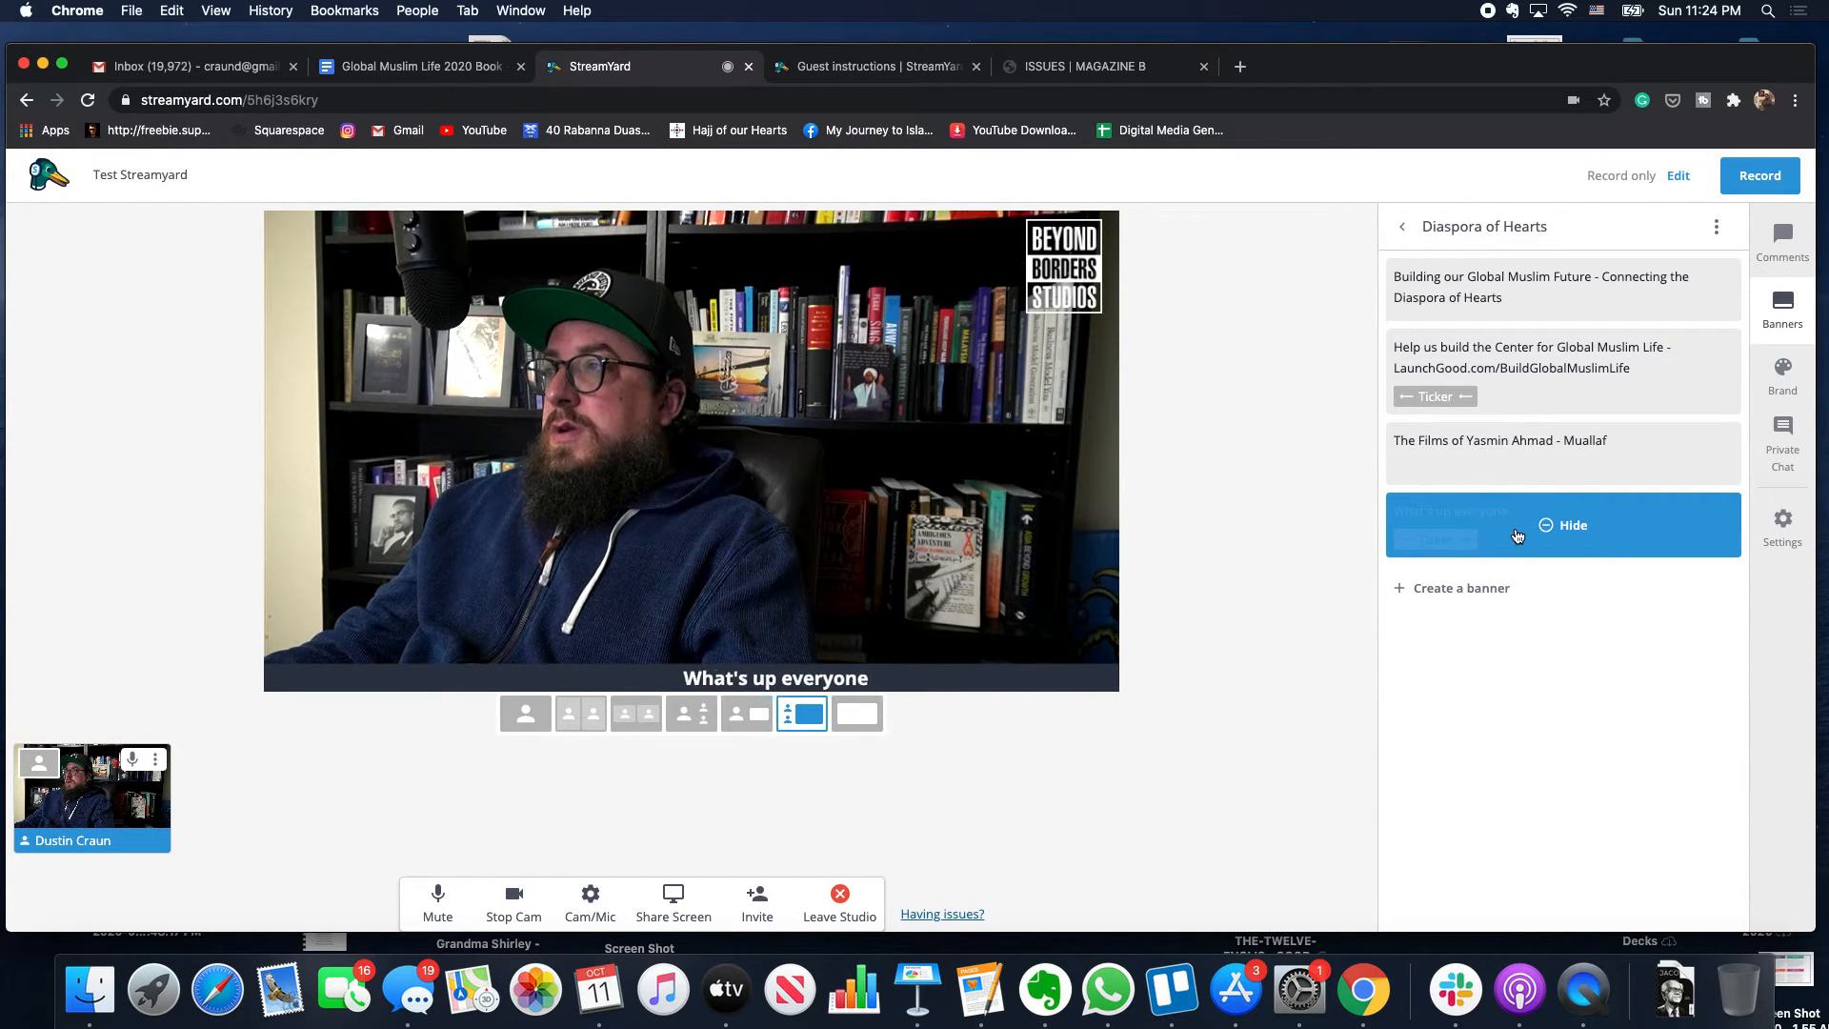
click(1517, 534)
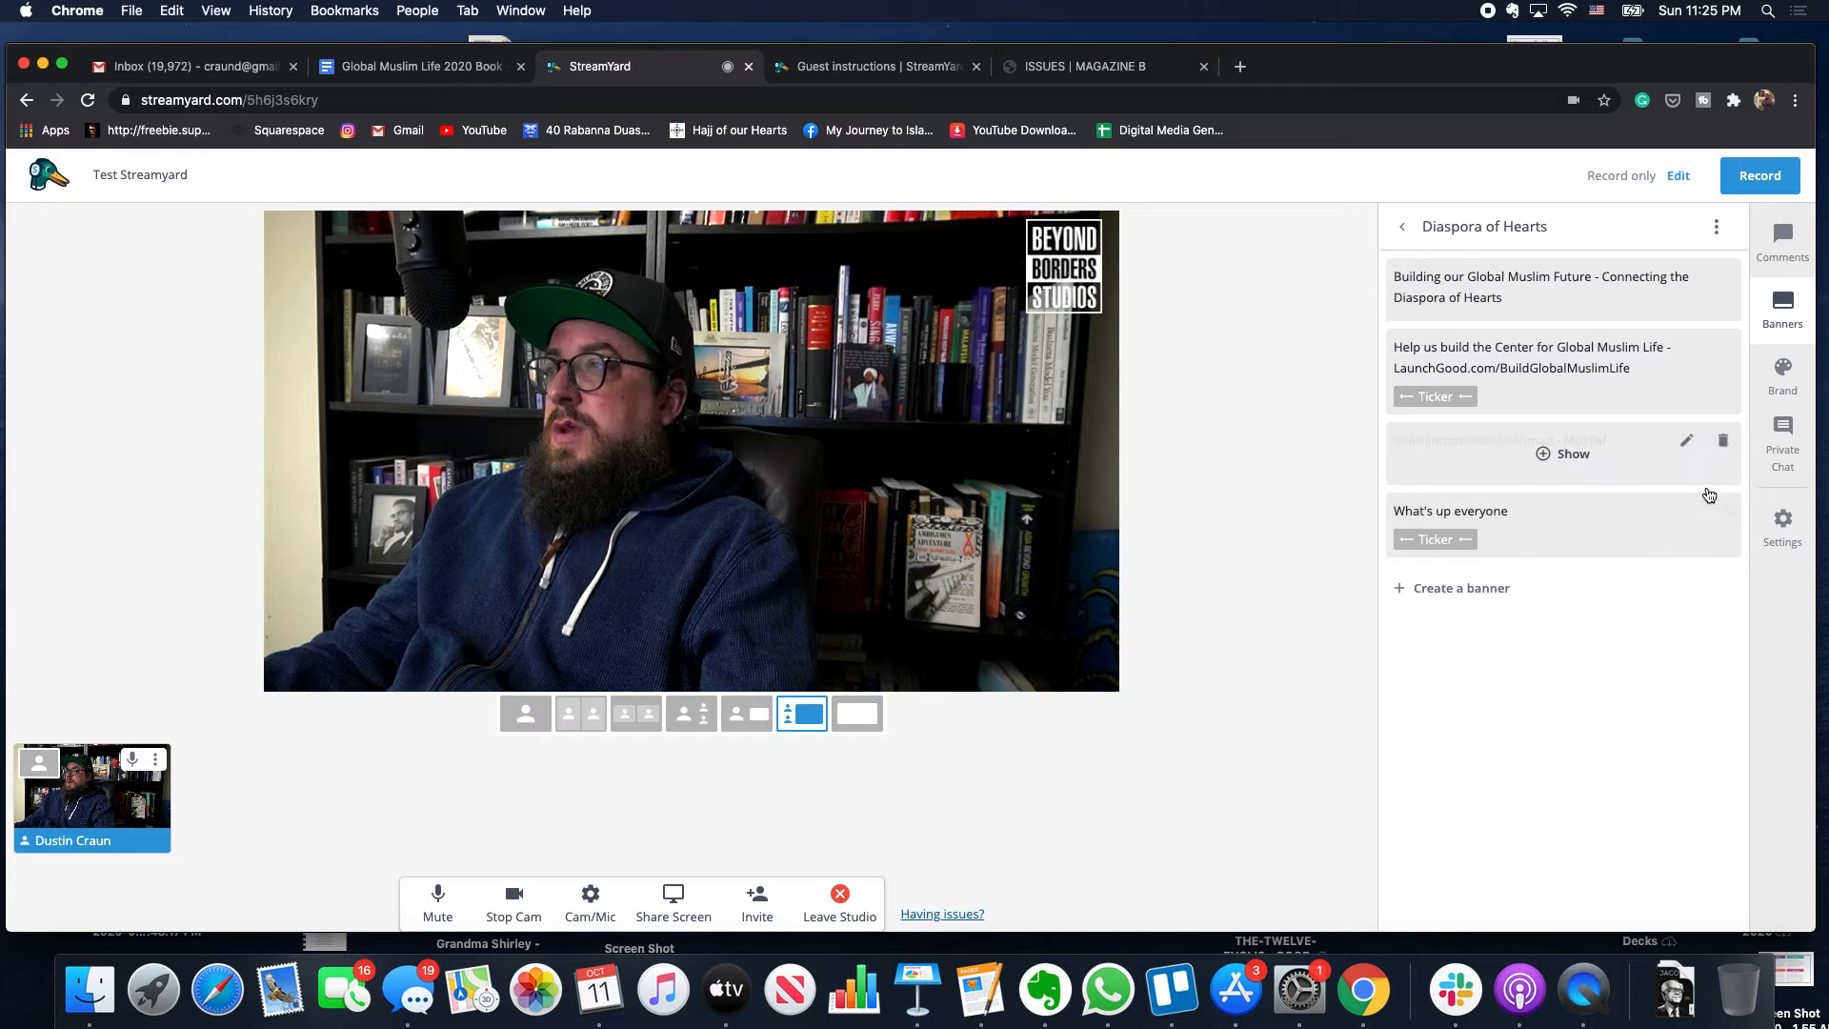
- Change the ticker text to 'Thanks for joining the stream!', save it, and preview it on stage
click(1687, 512)
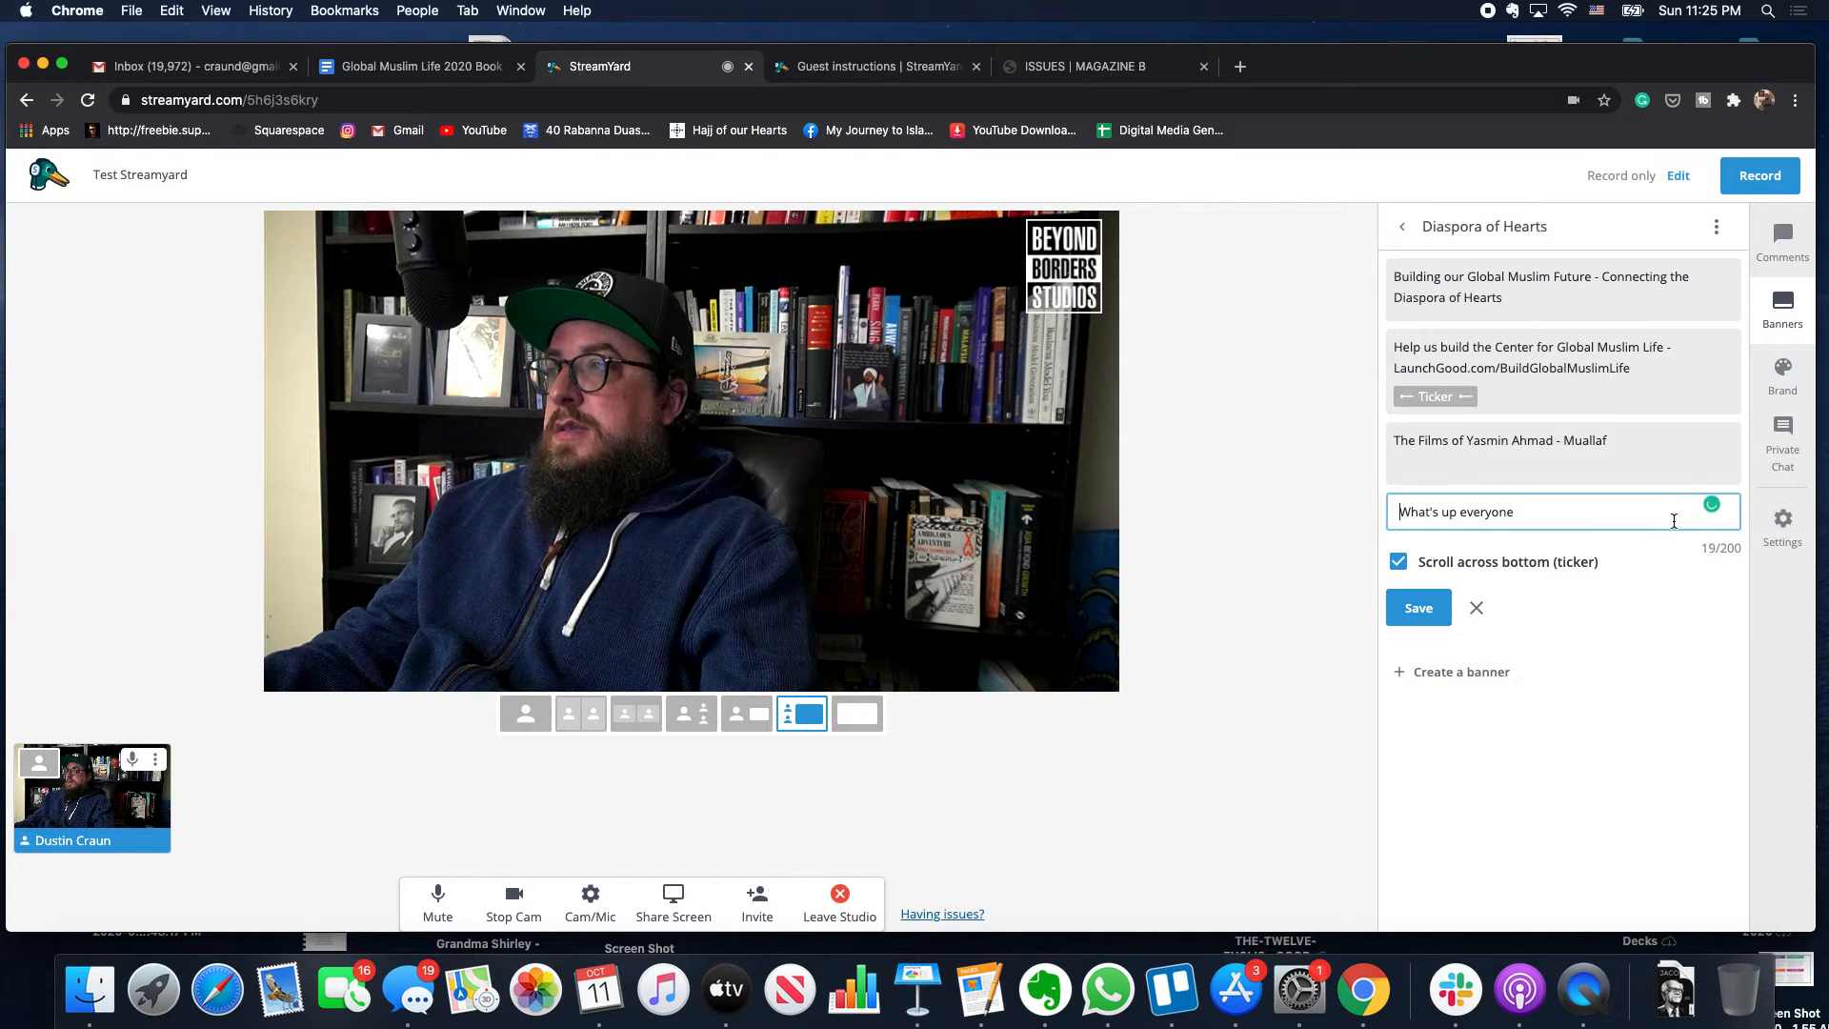
triple_click(1487, 523)
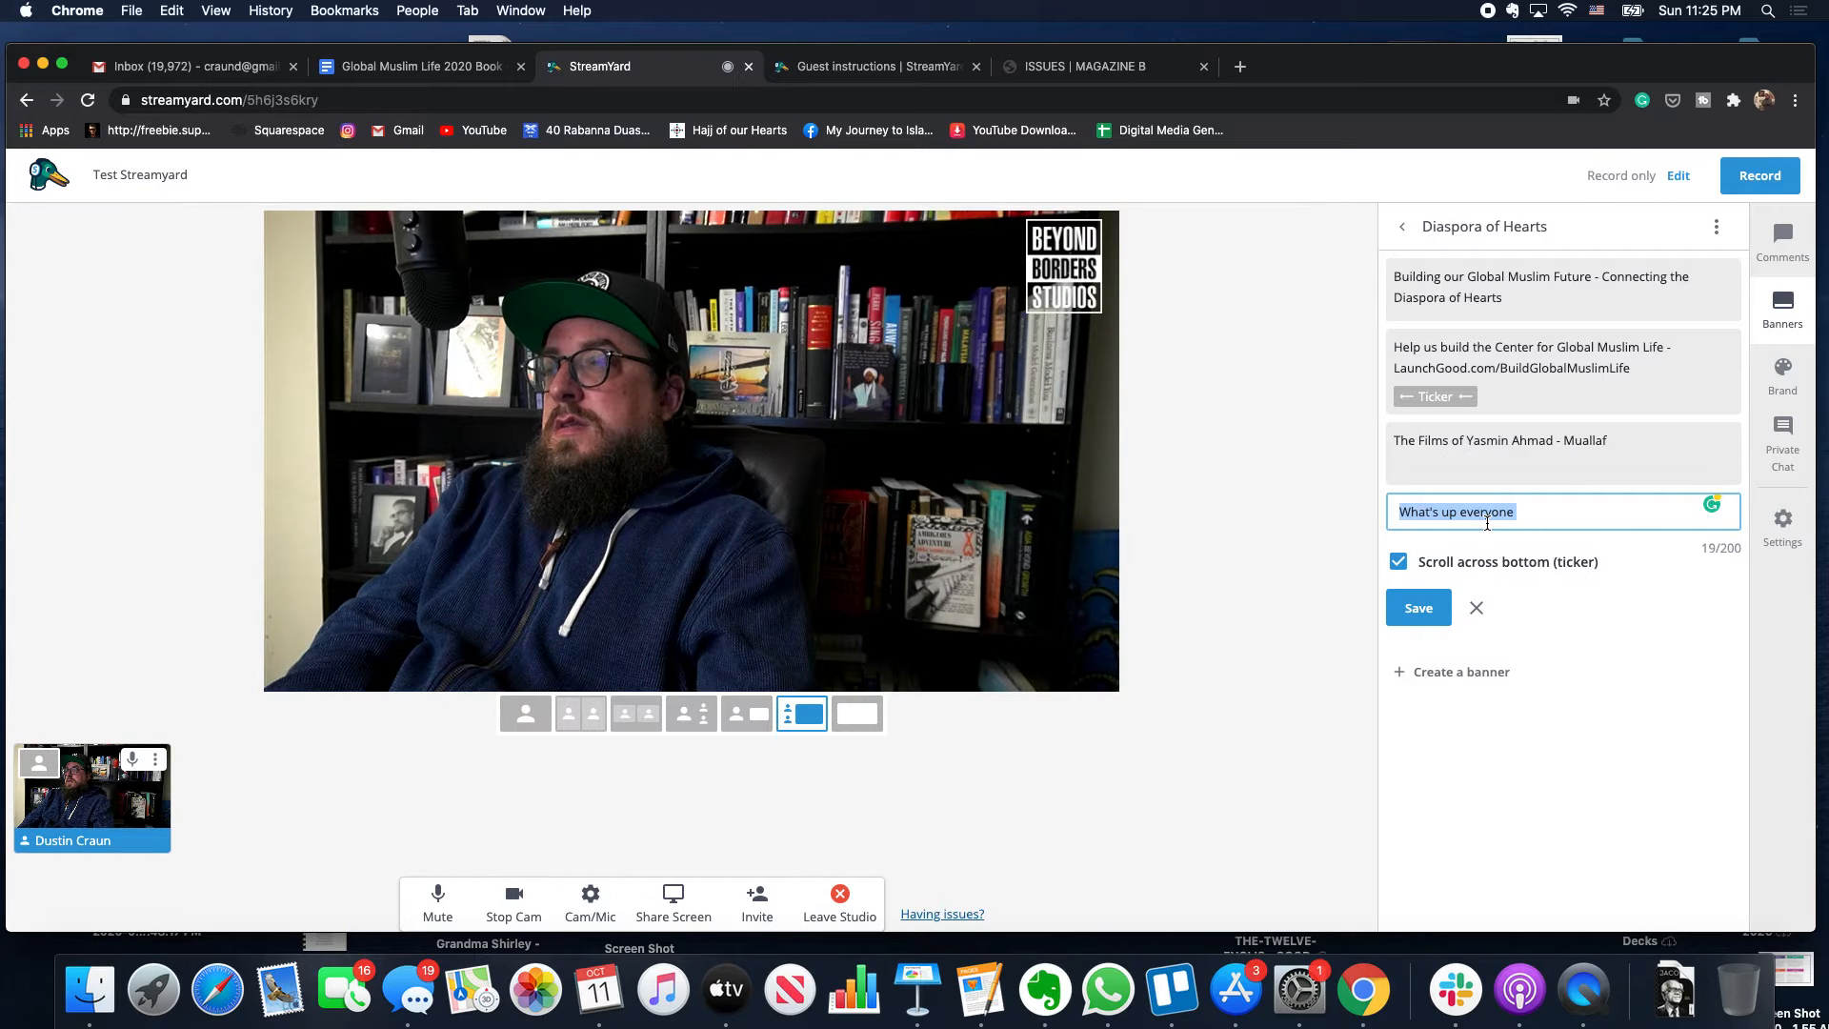
text(Thanks for jio)
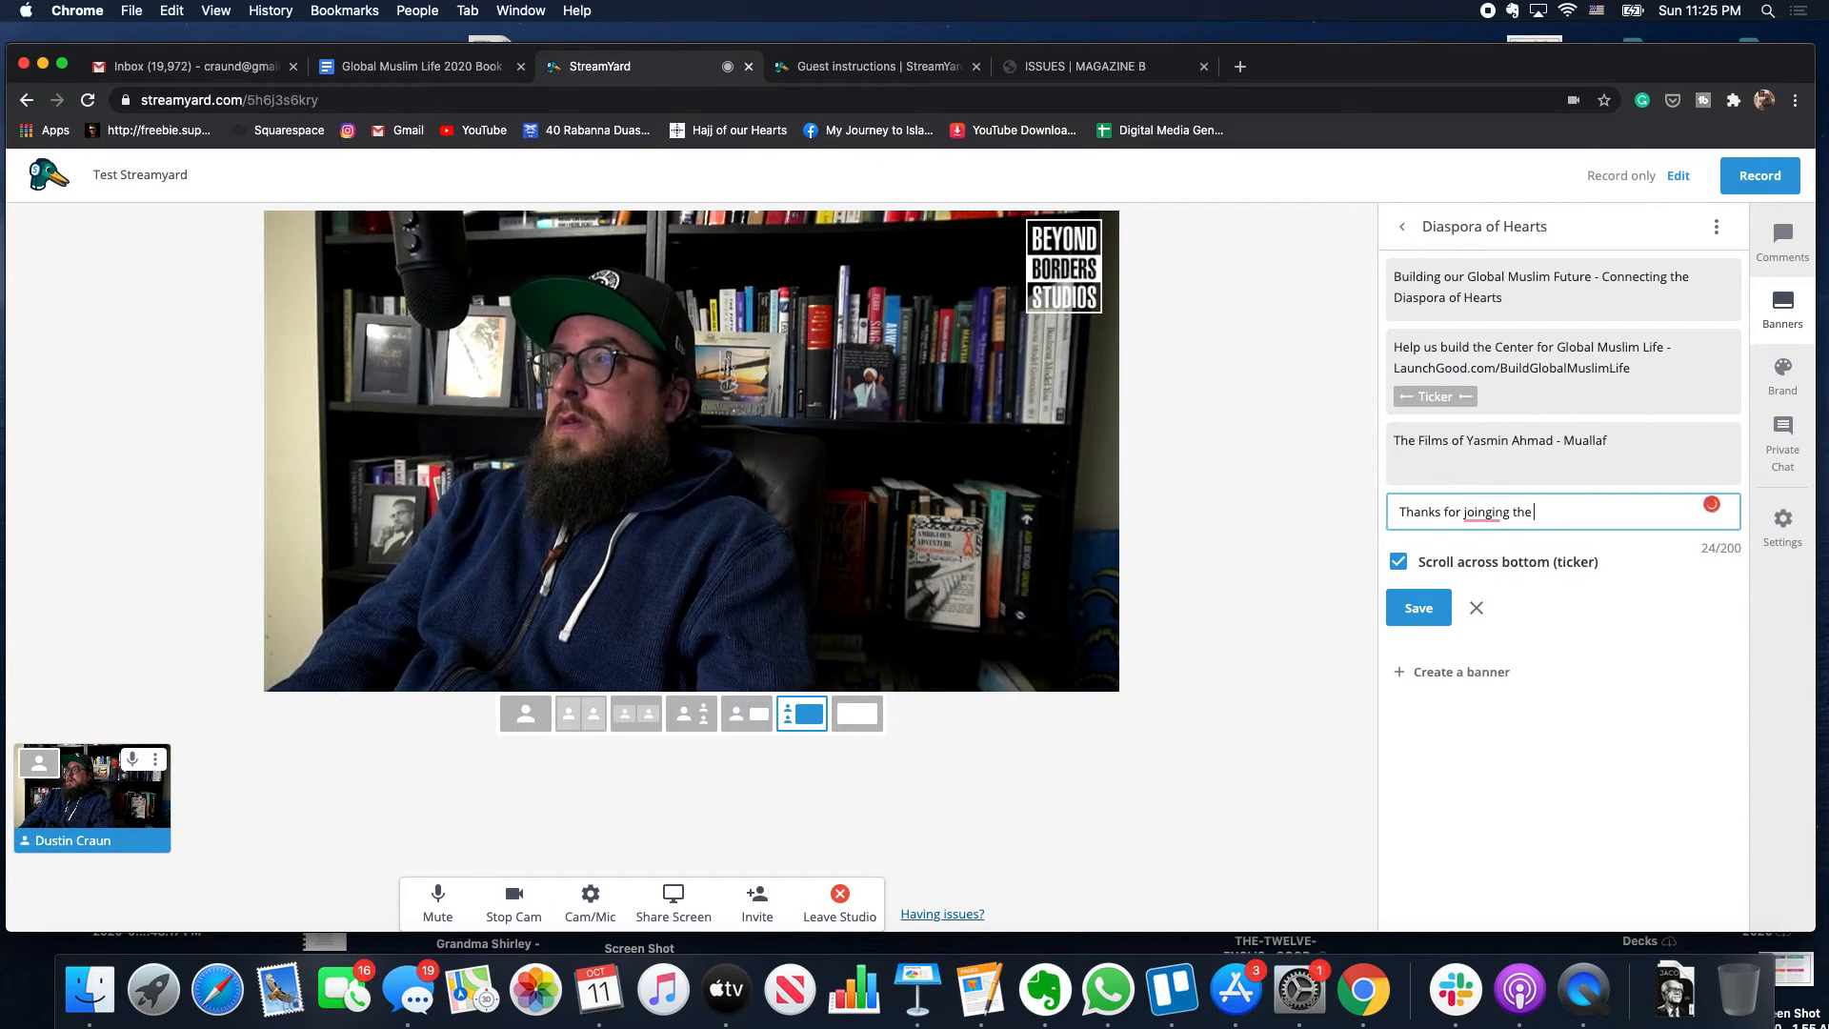
key(BackSpace)
key(BackSpace)
key(BackSpace)
key(BackSpace)
text(ing )
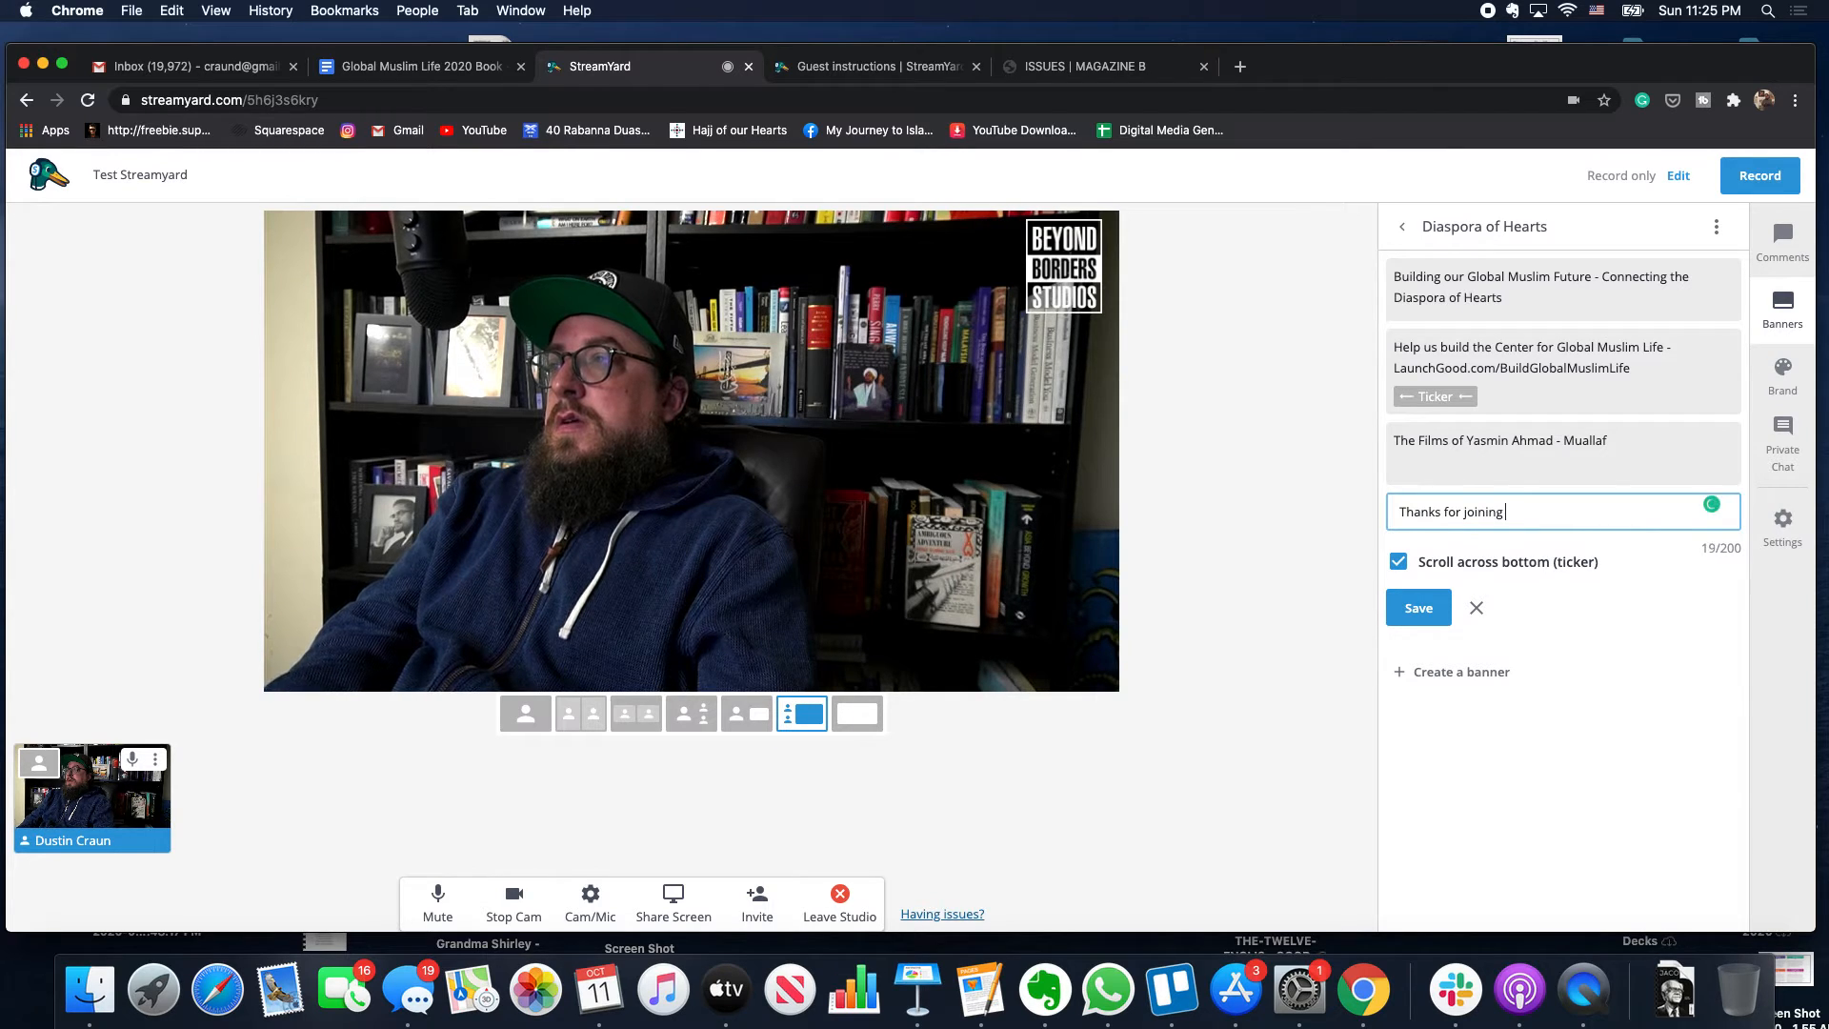
text(the stream!)
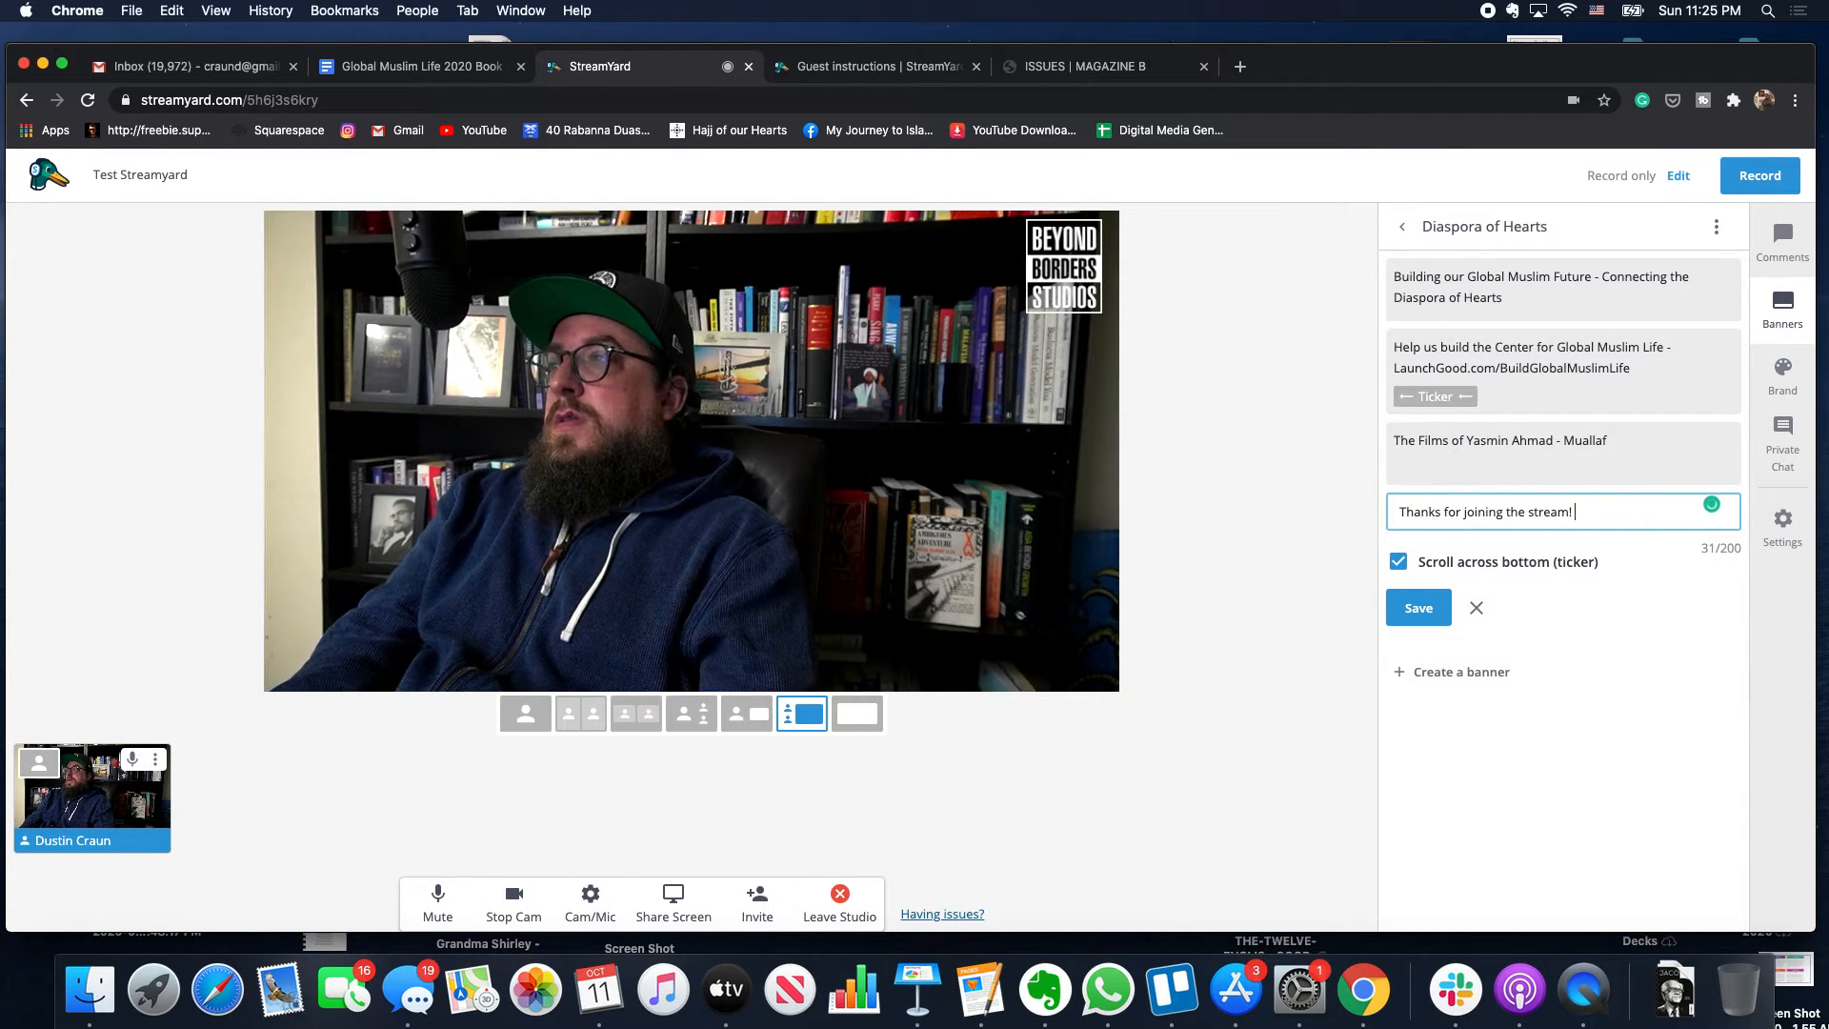
click(1419, 608)
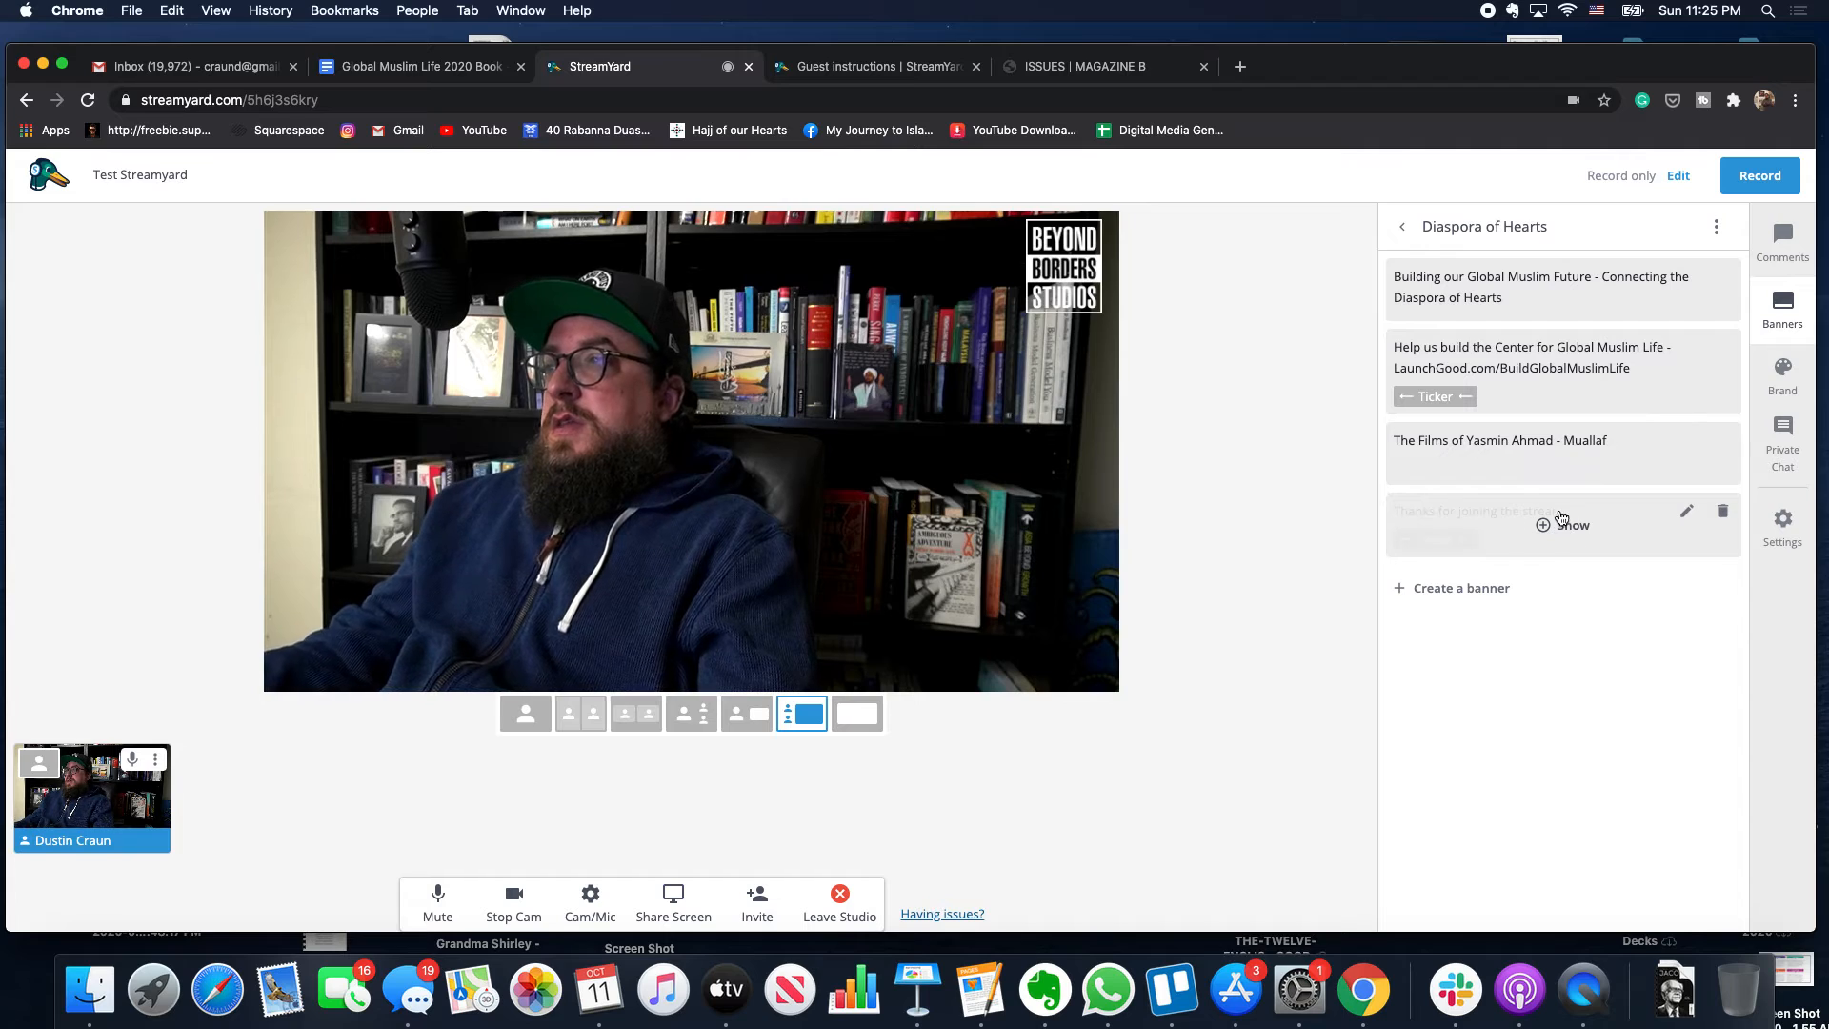
click(1559, 531)
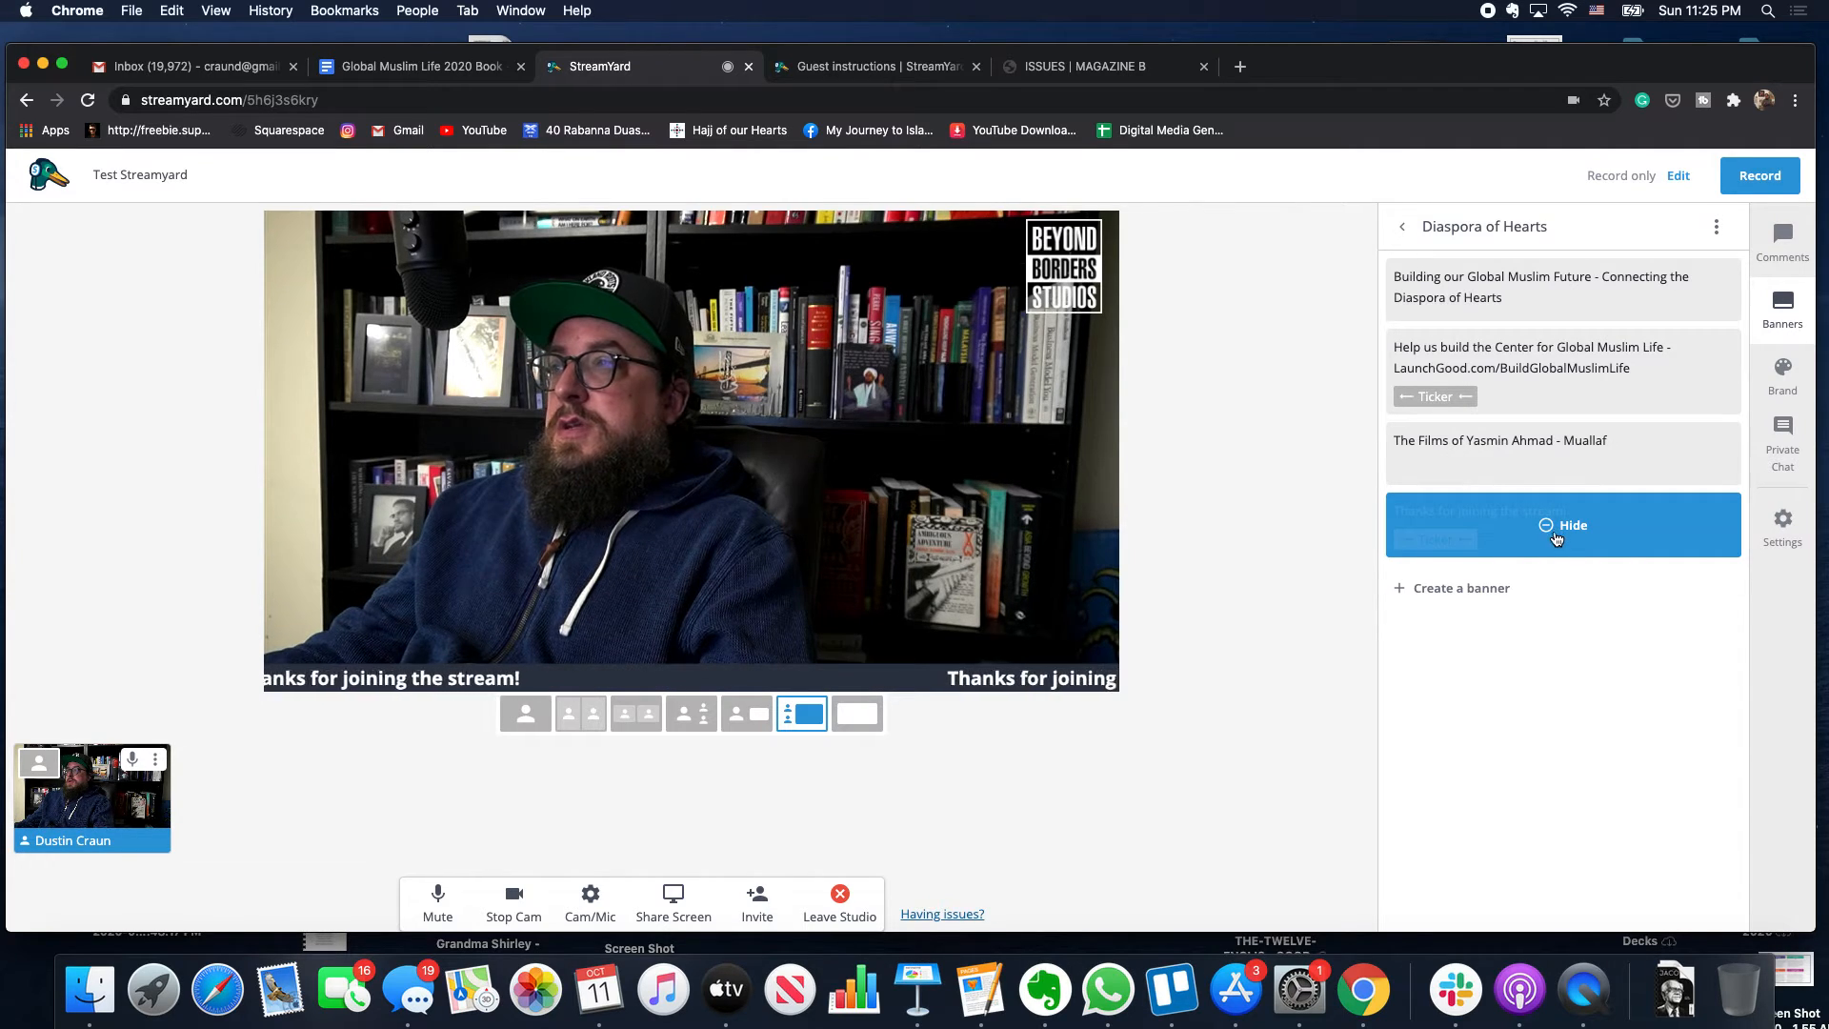
click(1549, 542)
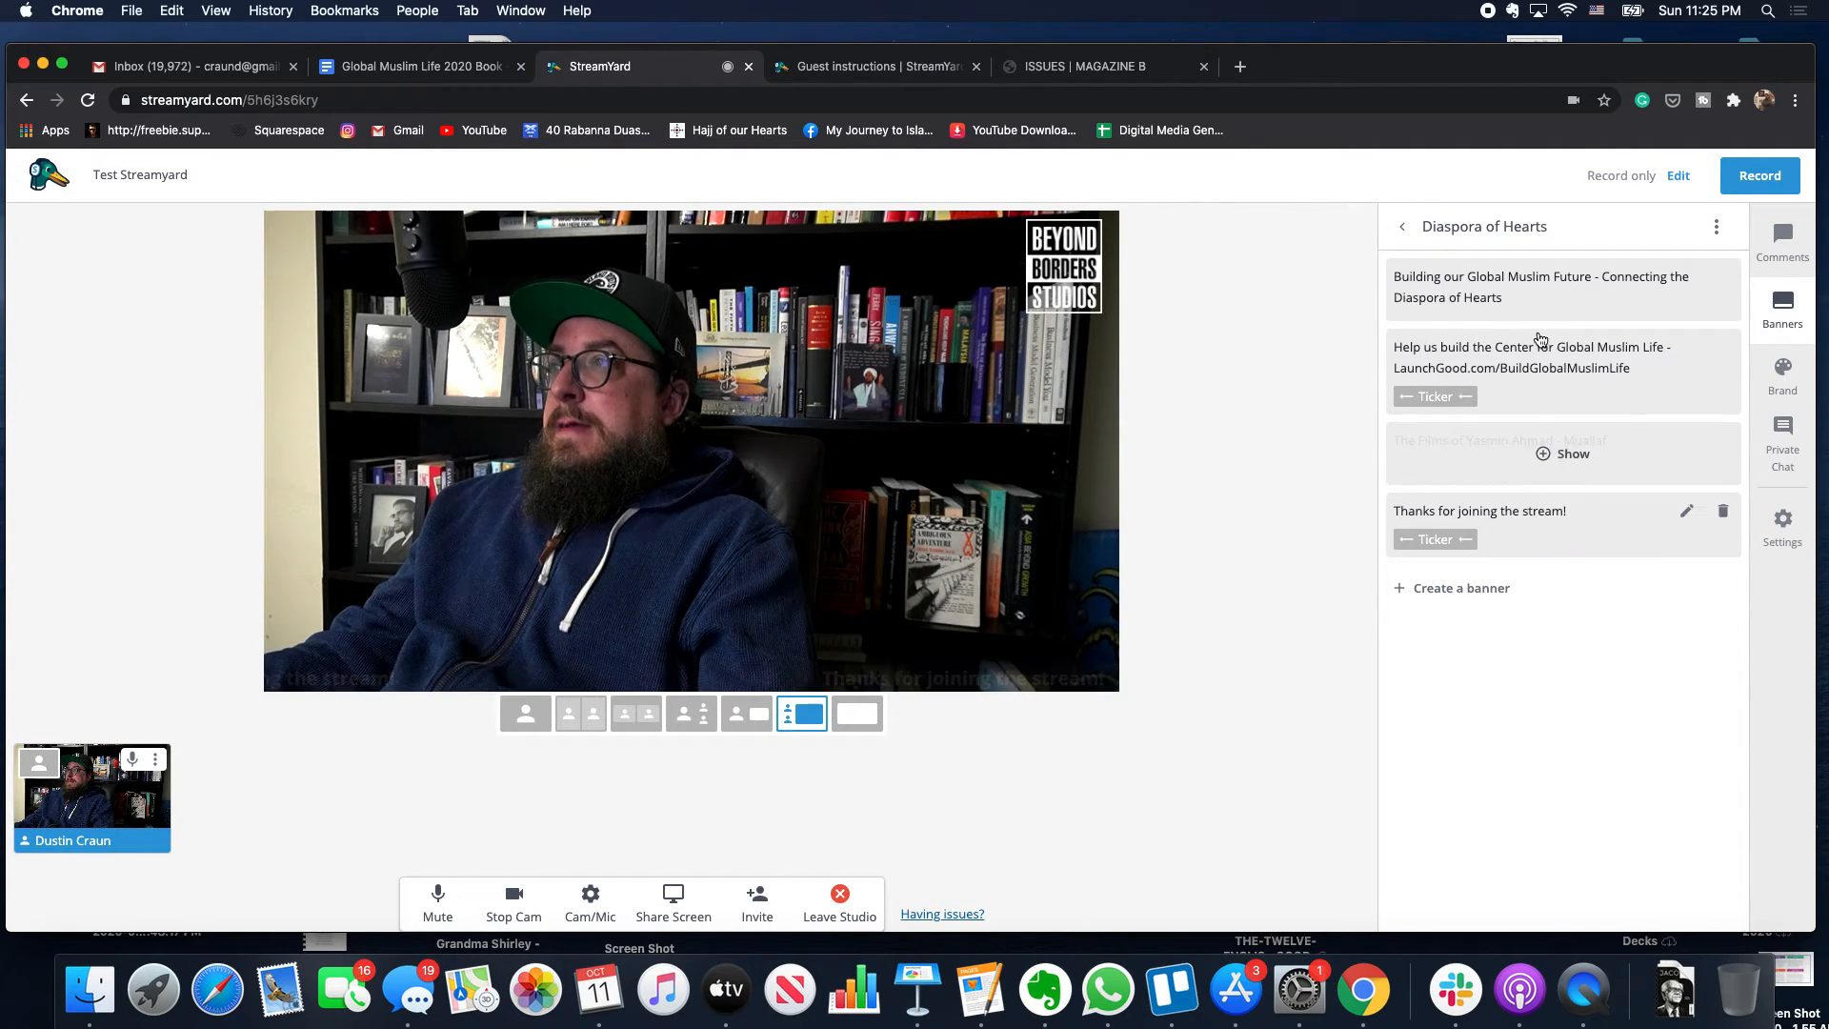
- Open the Example banners folder and show its second banner on the video
click(1401, 226)
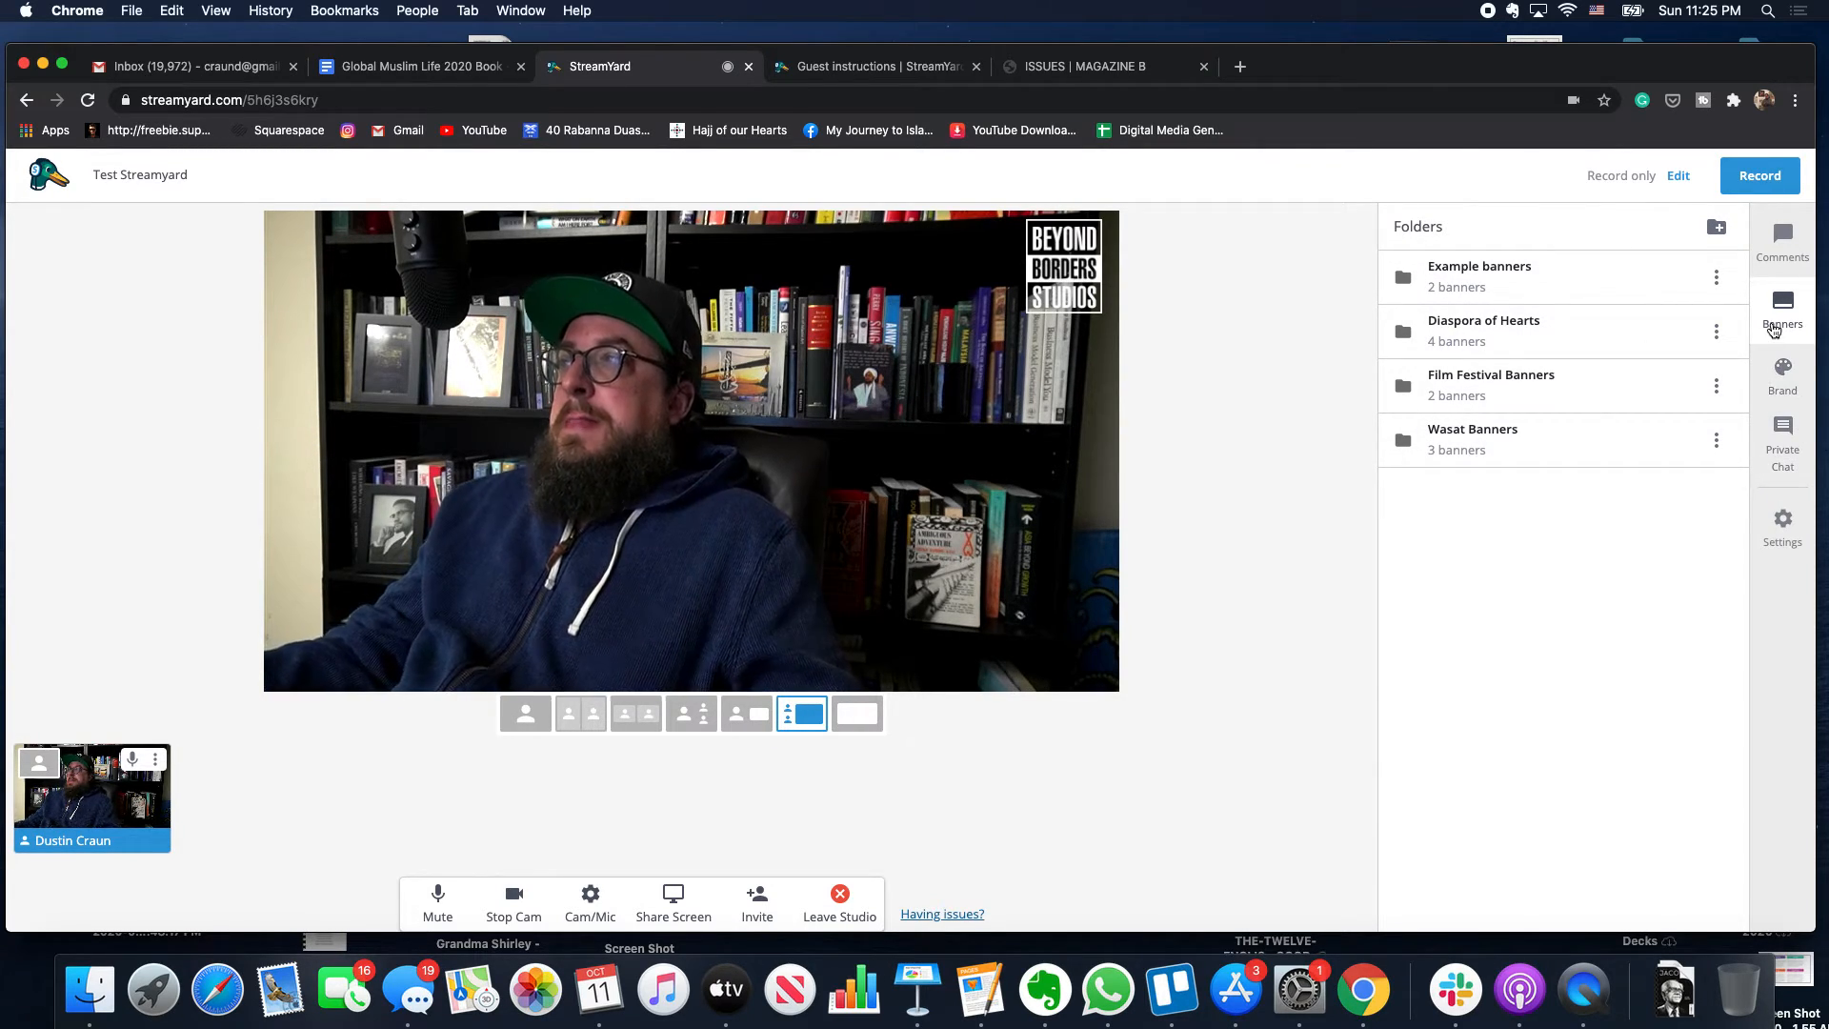
click(1782, 249)
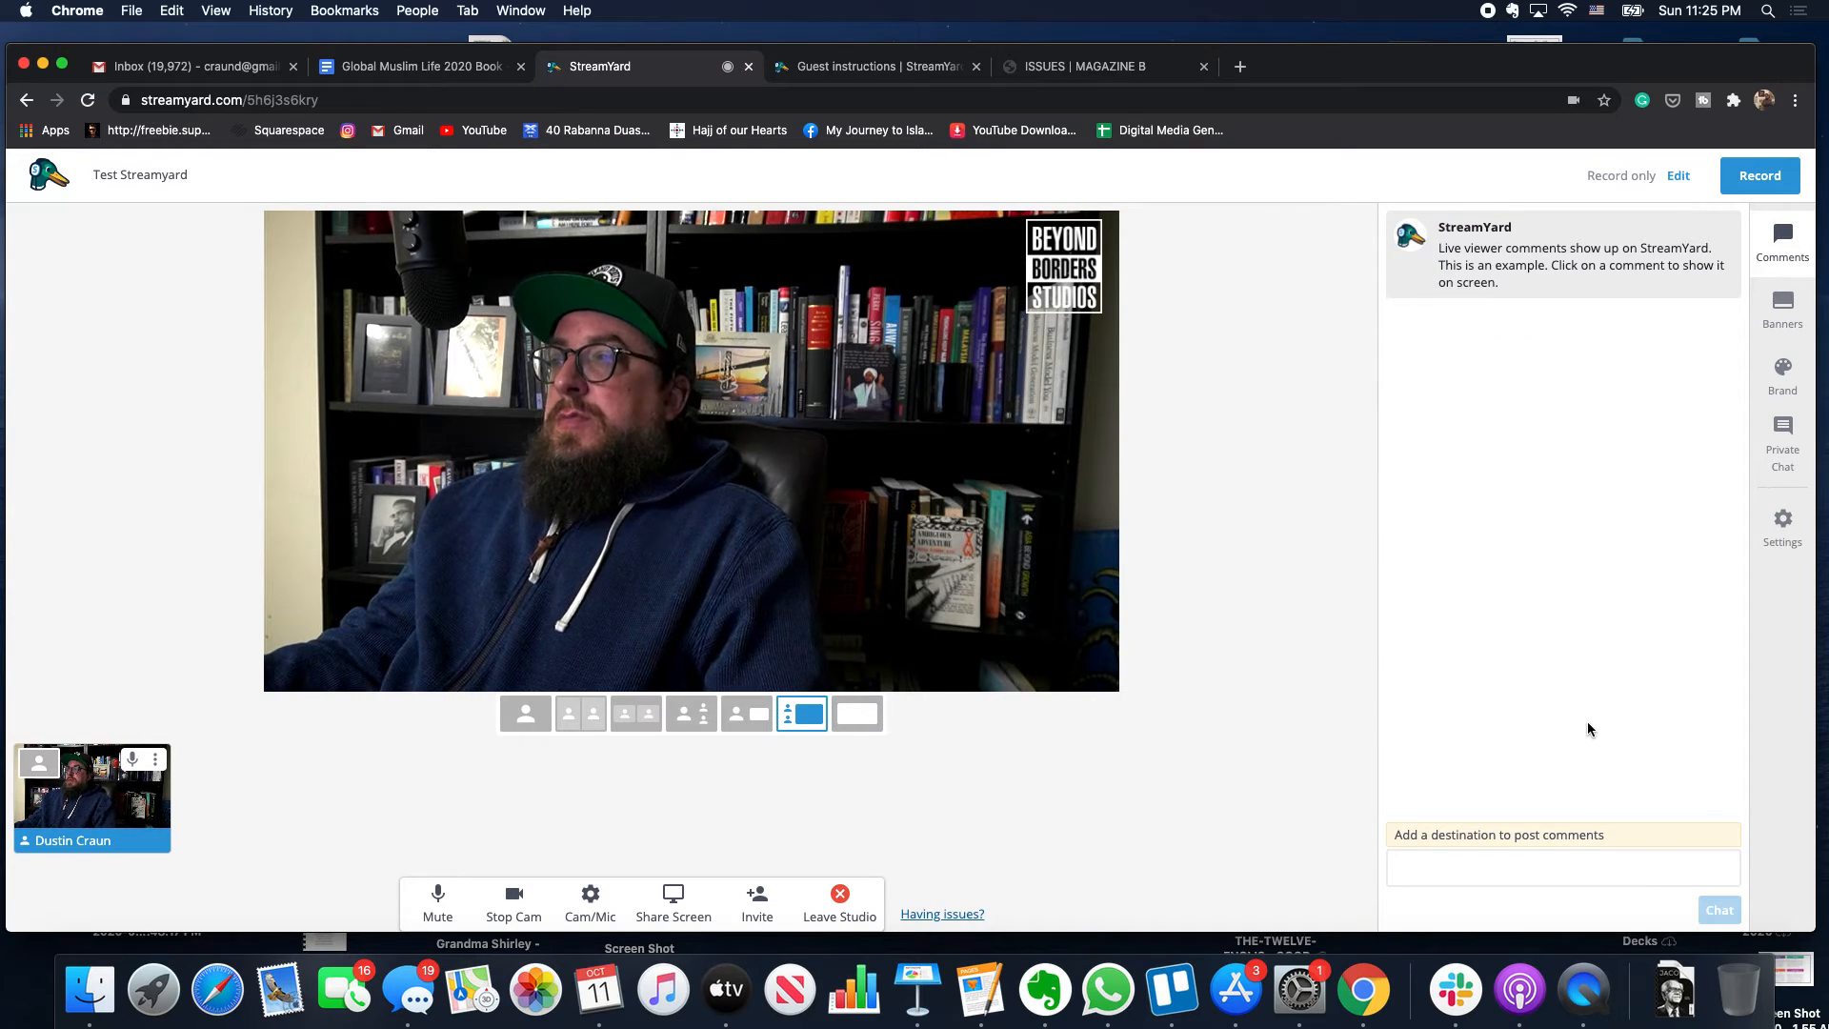
click(1788, 311)
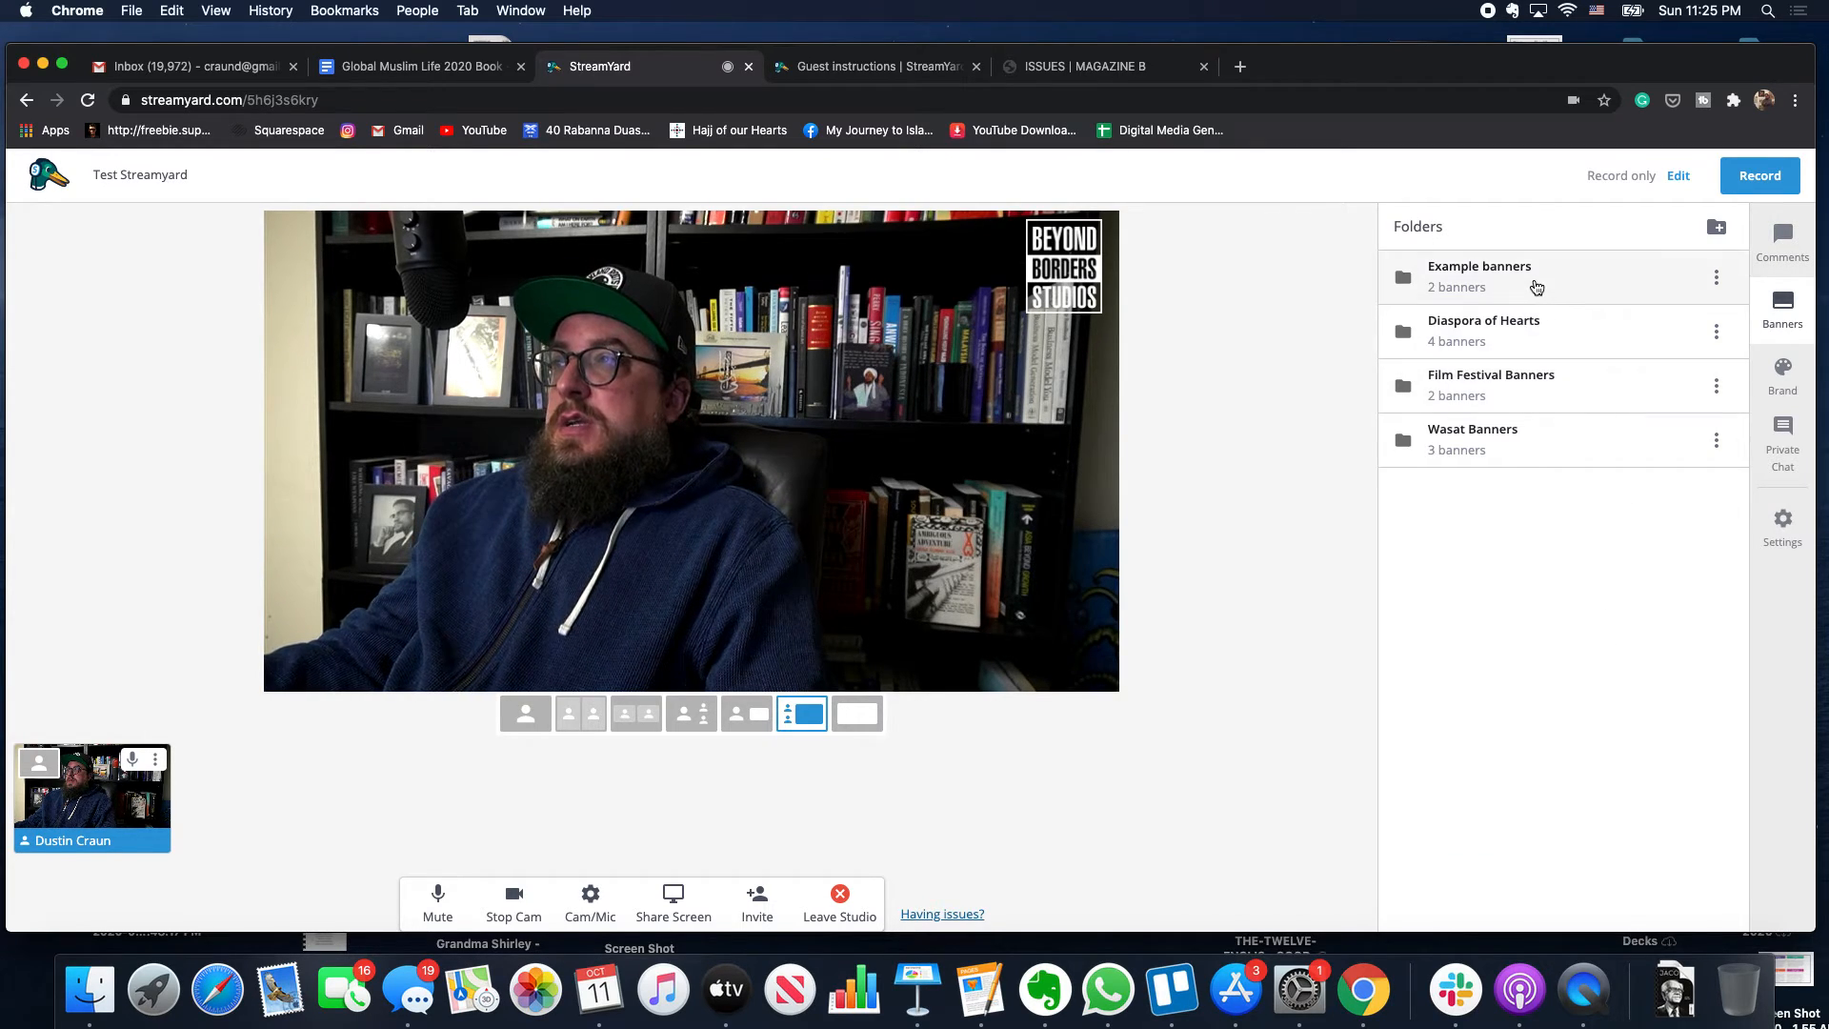
click(1535, 281)
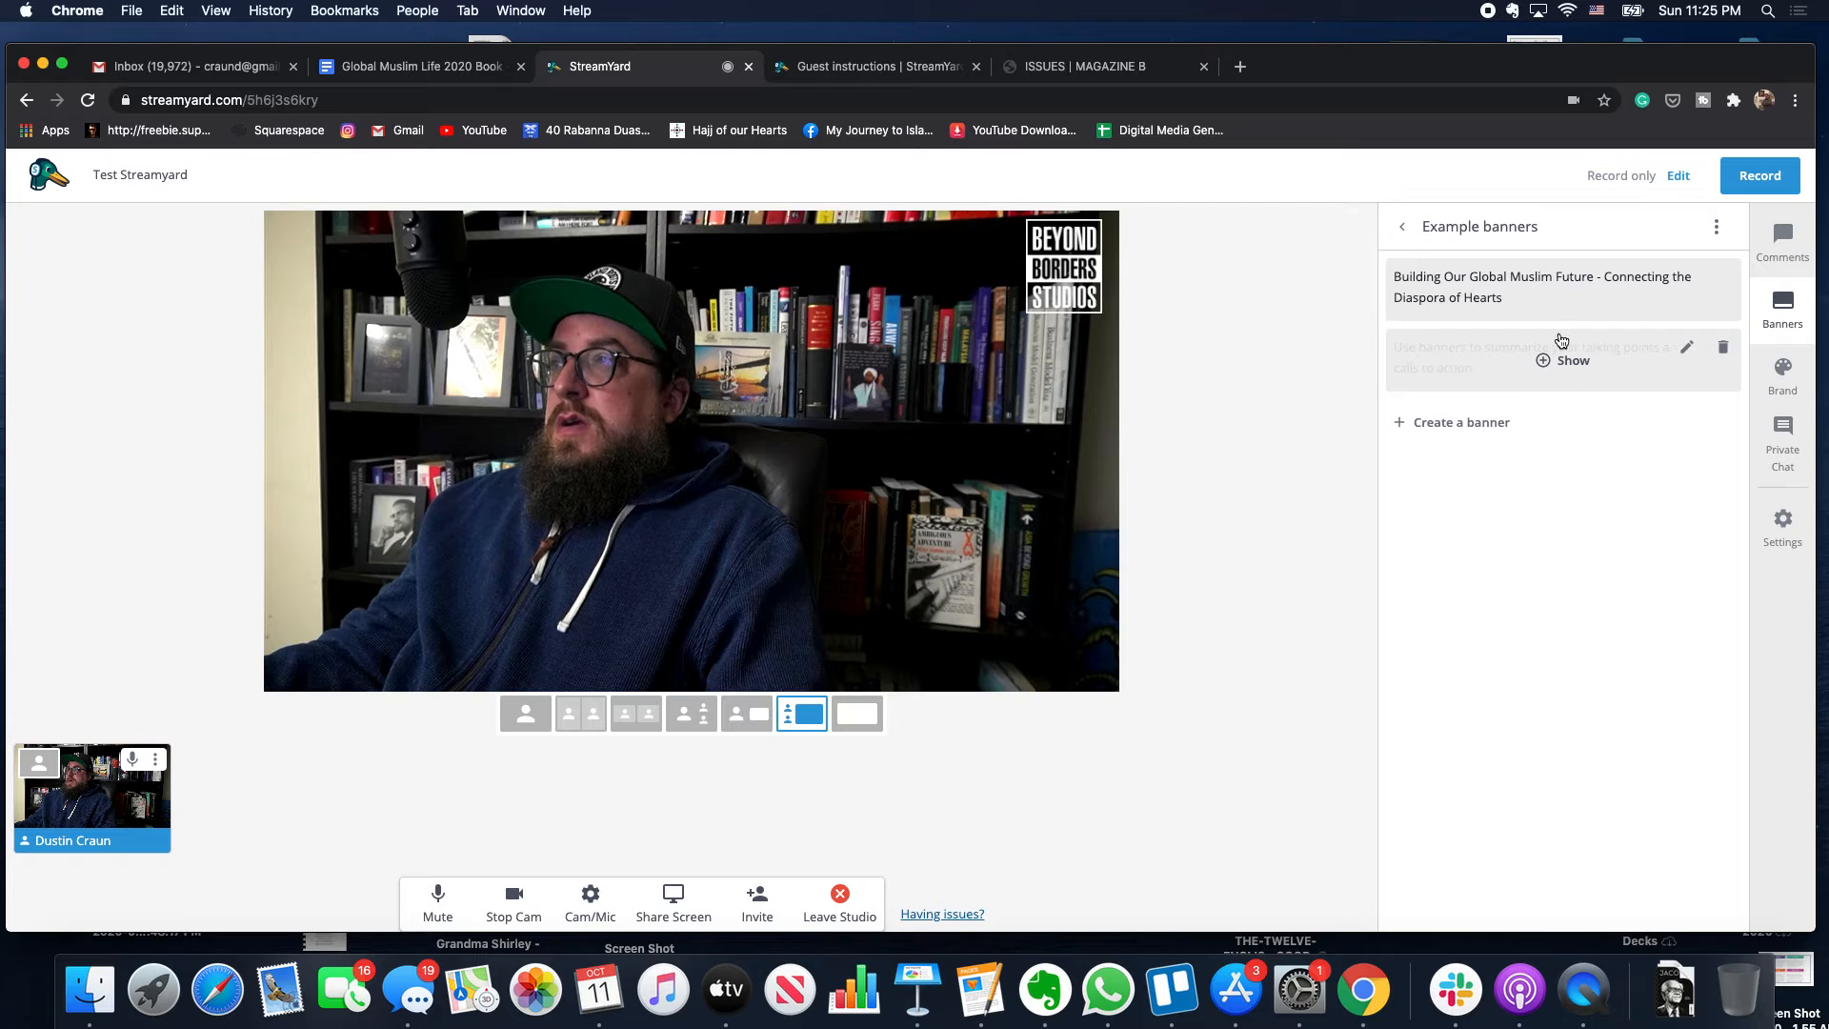
click(1560, 360)
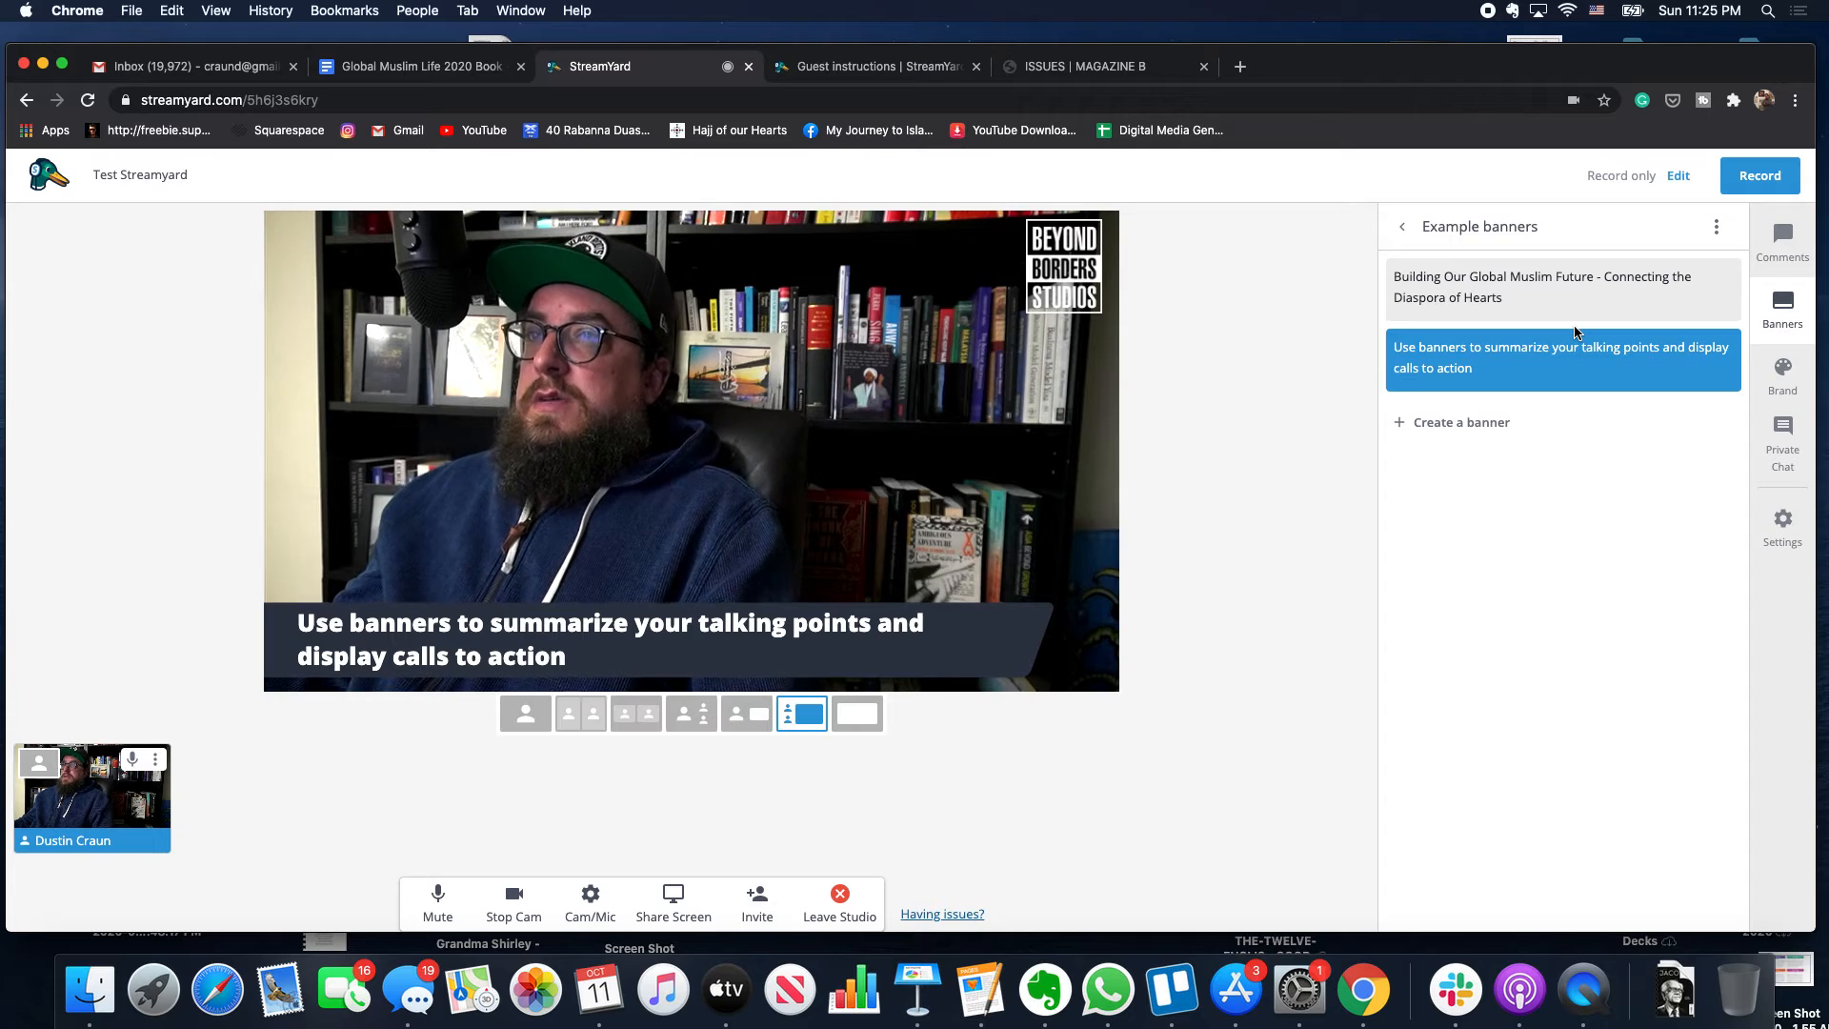
- Briefly air the 'Building Our Global Muslim Future' banner, then restore the 'Use banners to summarize' banner
click(1567, 286)
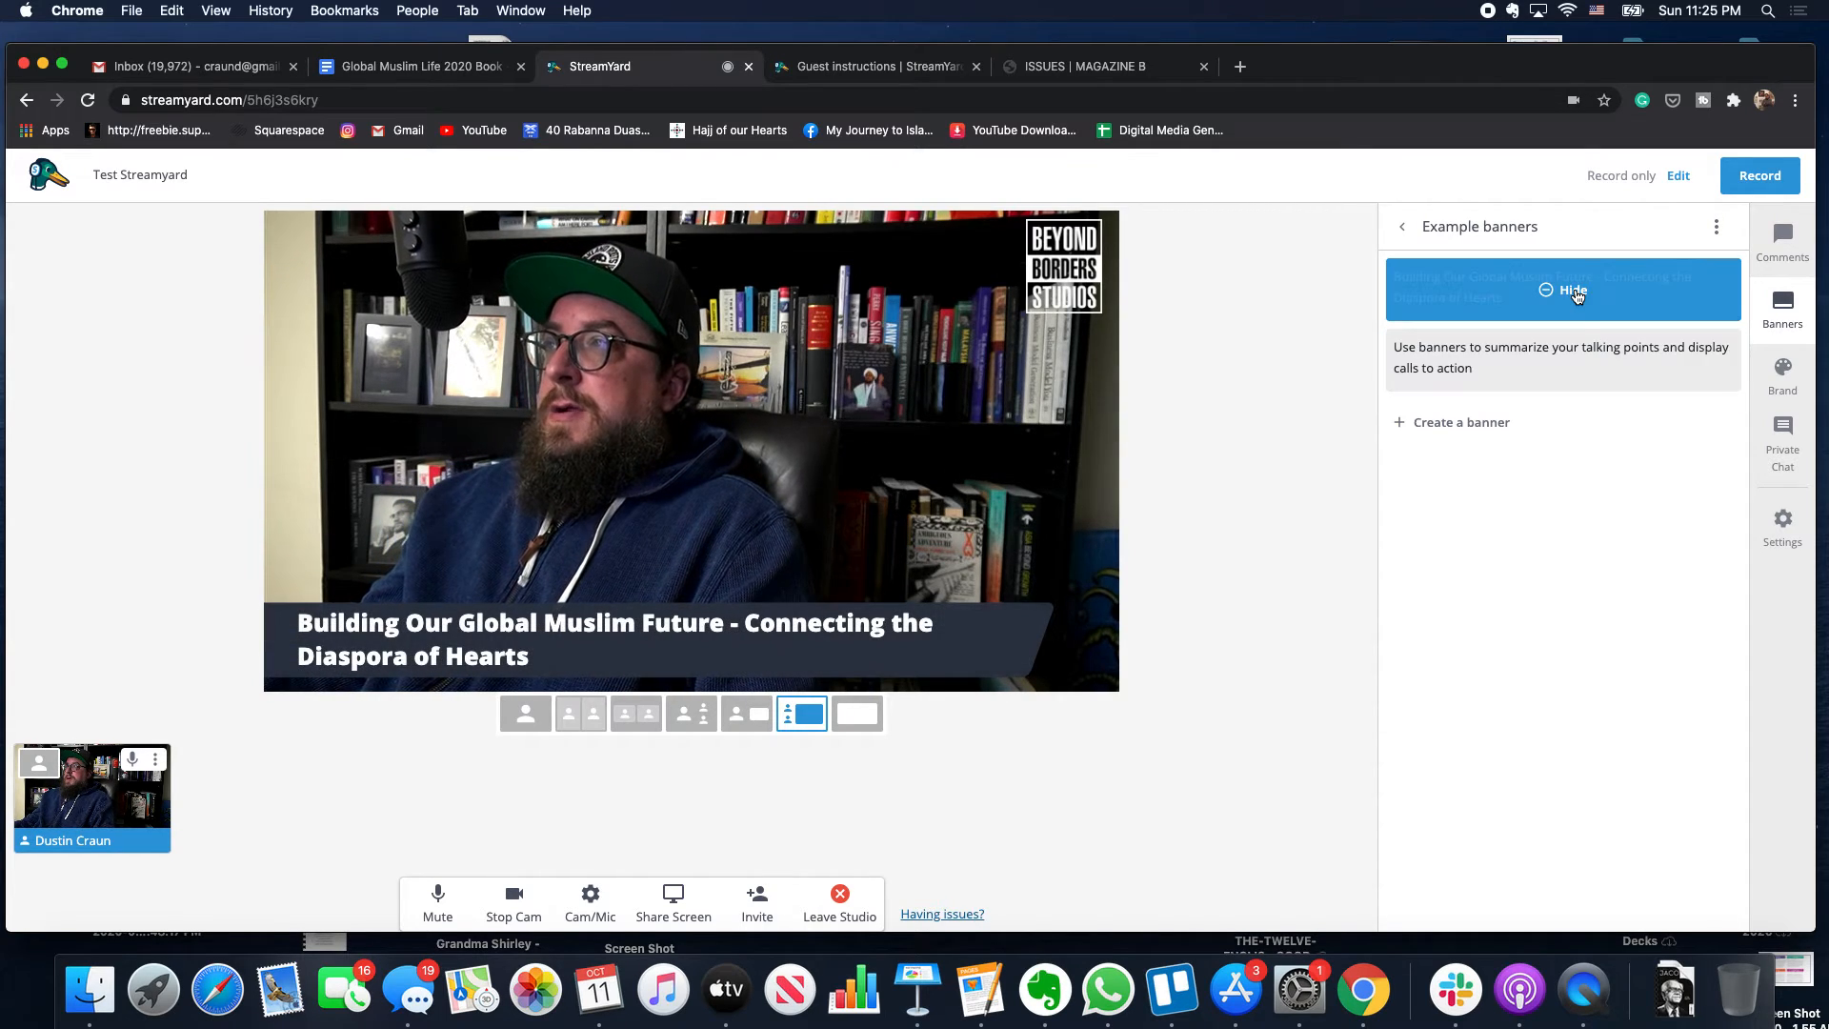
click(1783, 236)
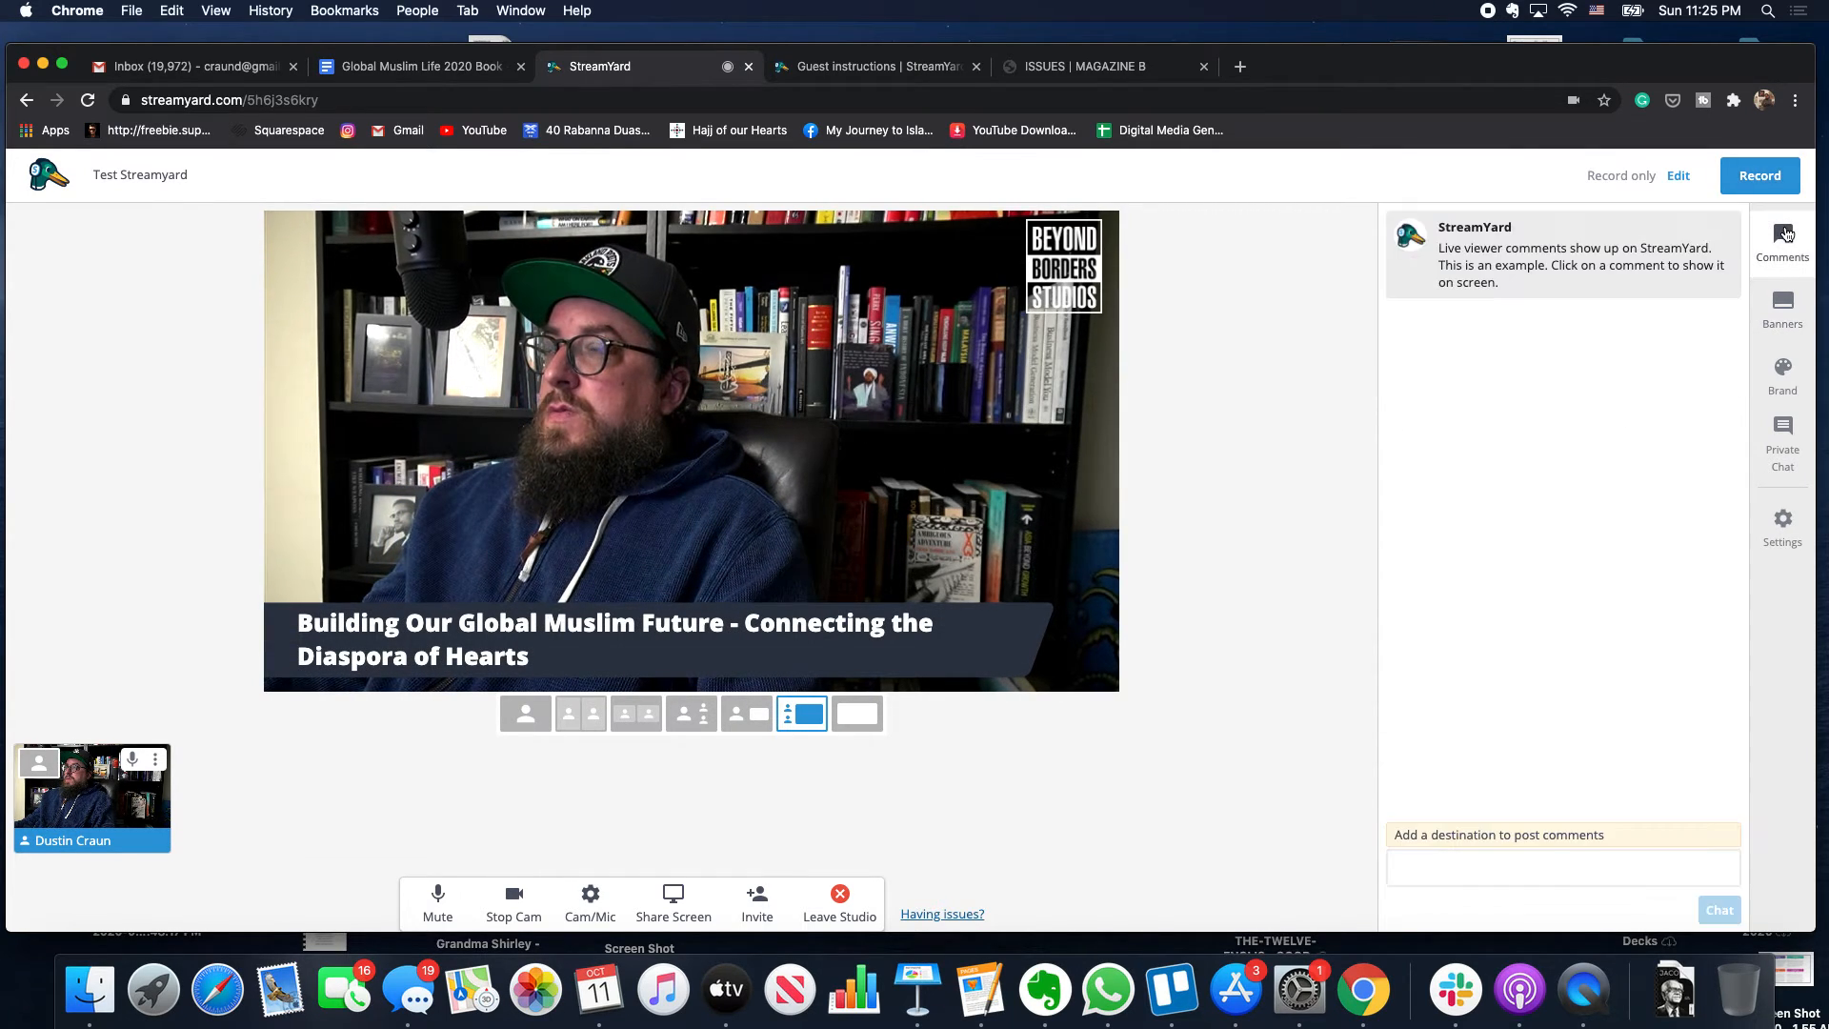
click(1782, 306)
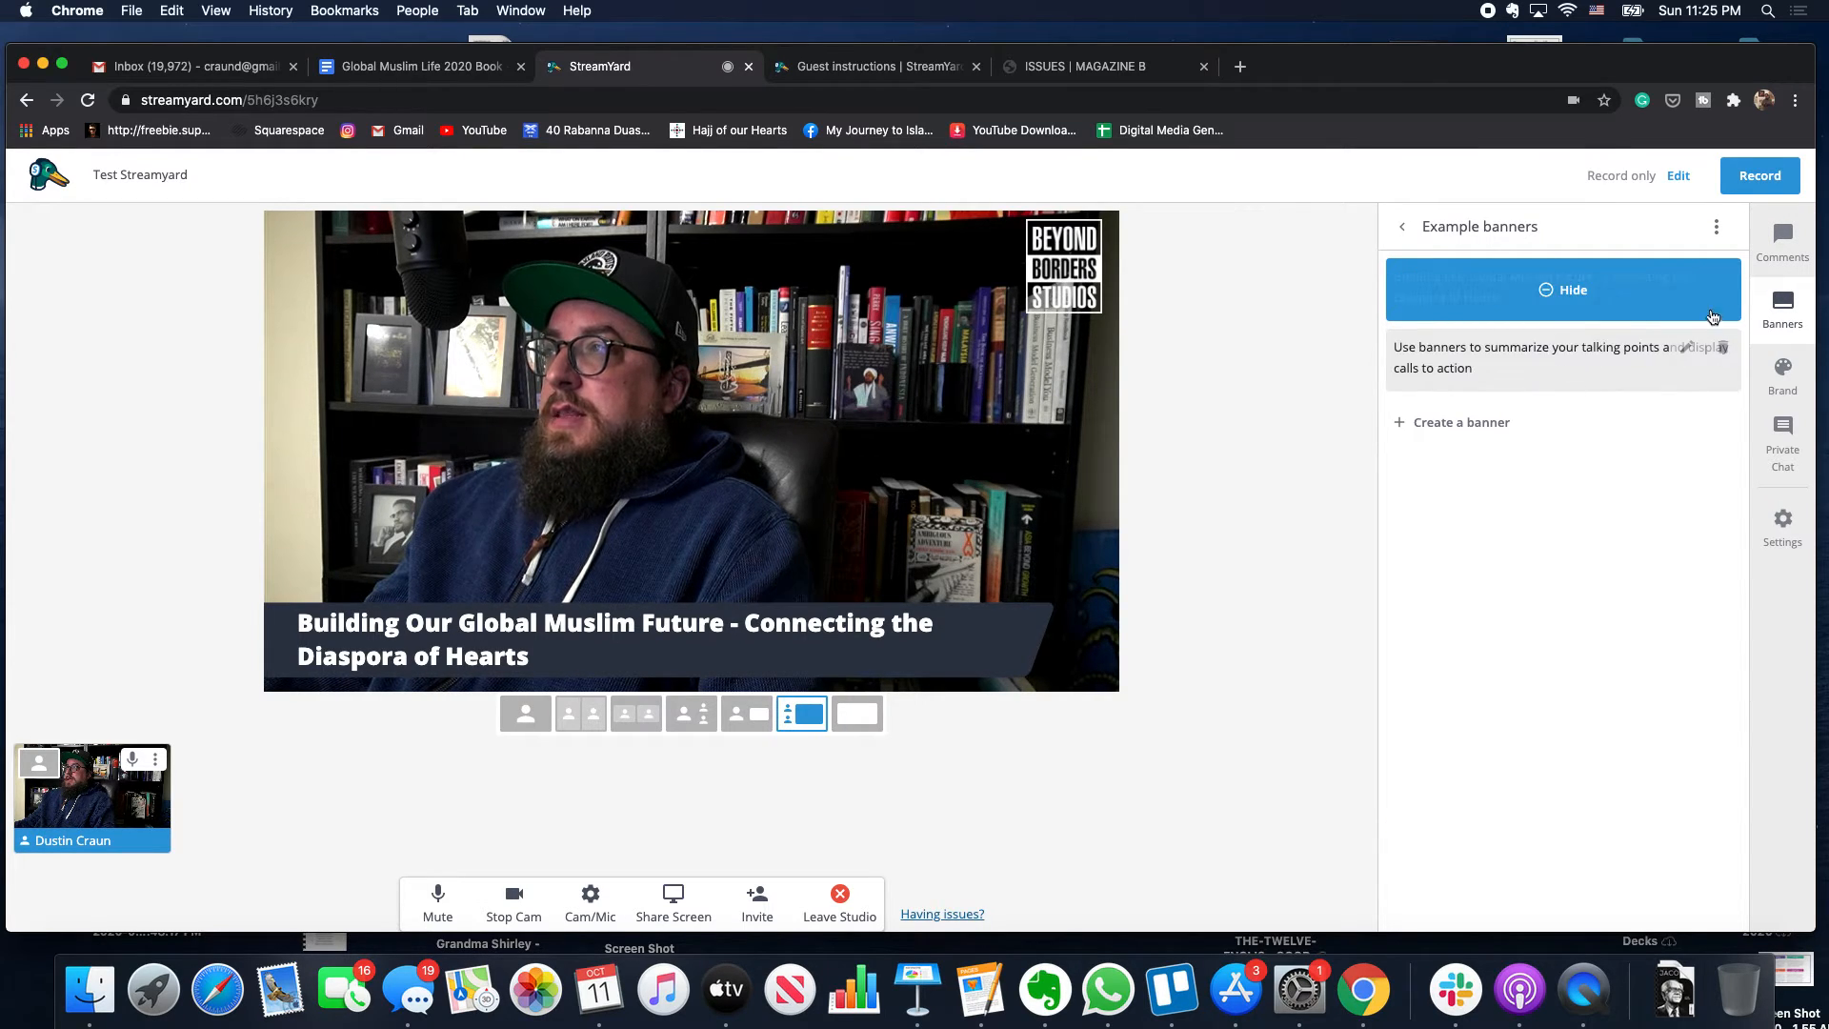
click(1783, 240)
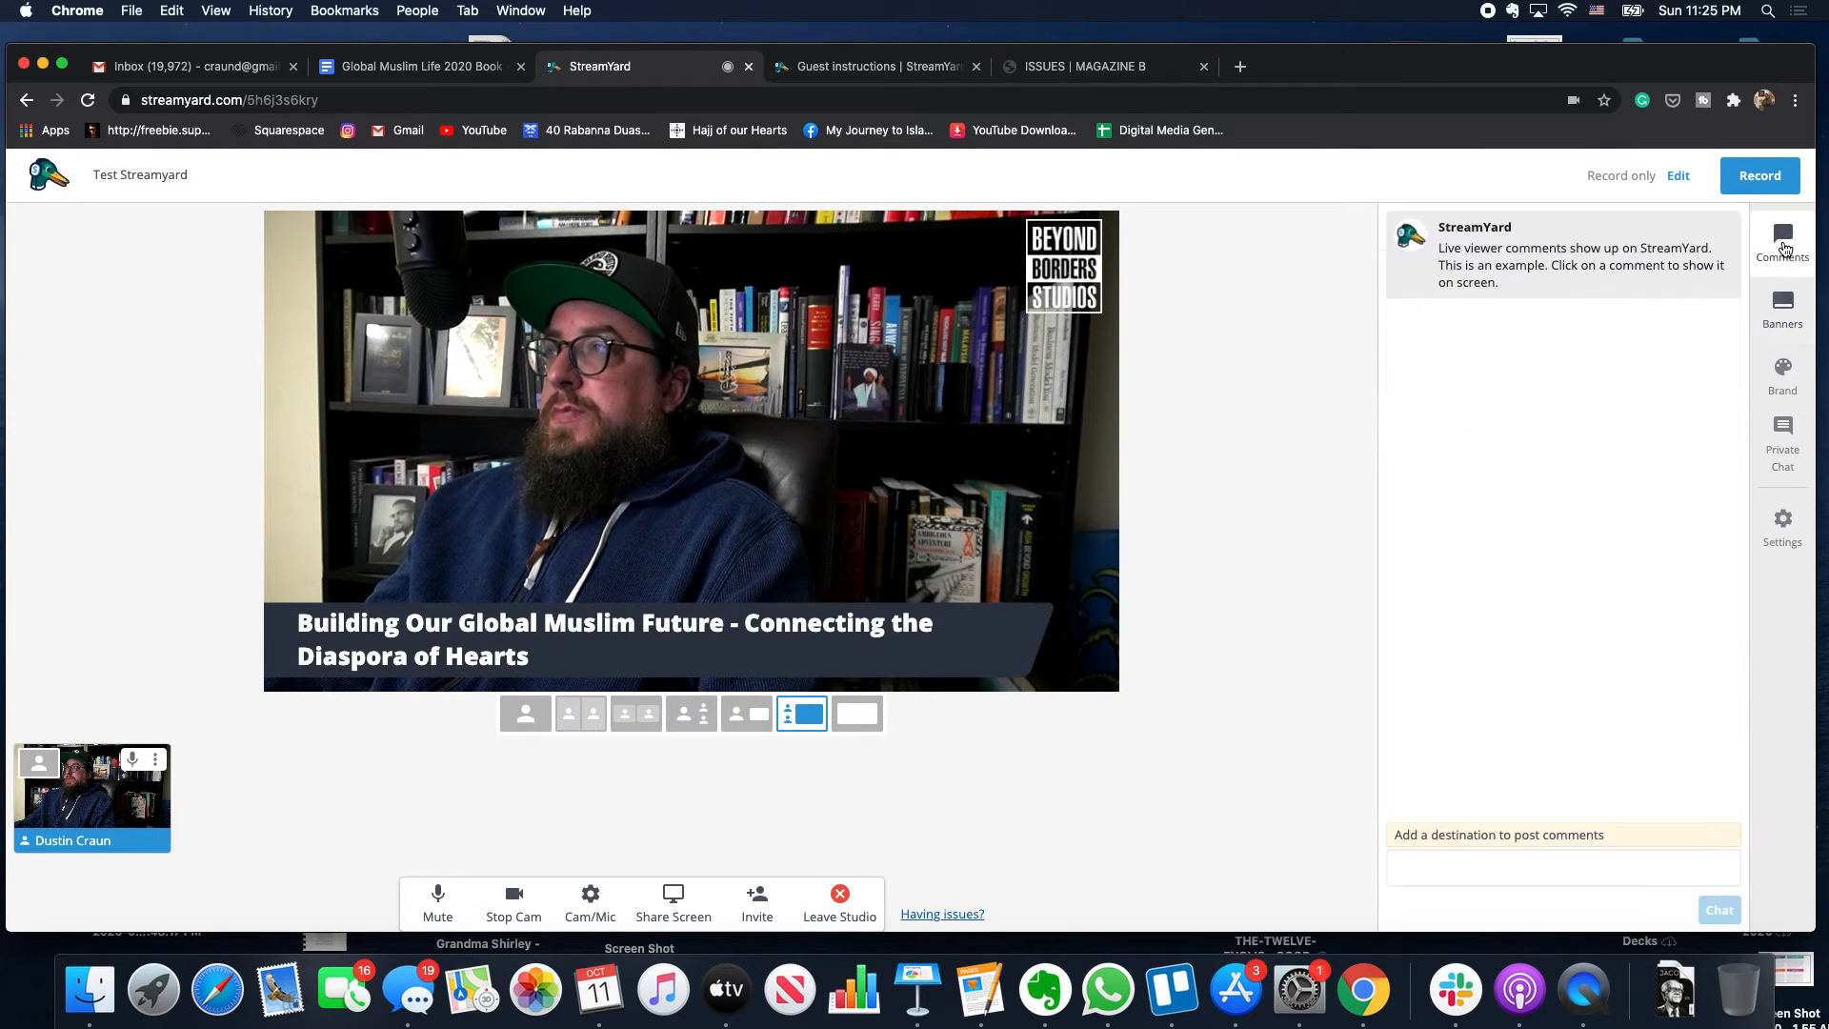
click(1780, 333)
click(1562, 363)
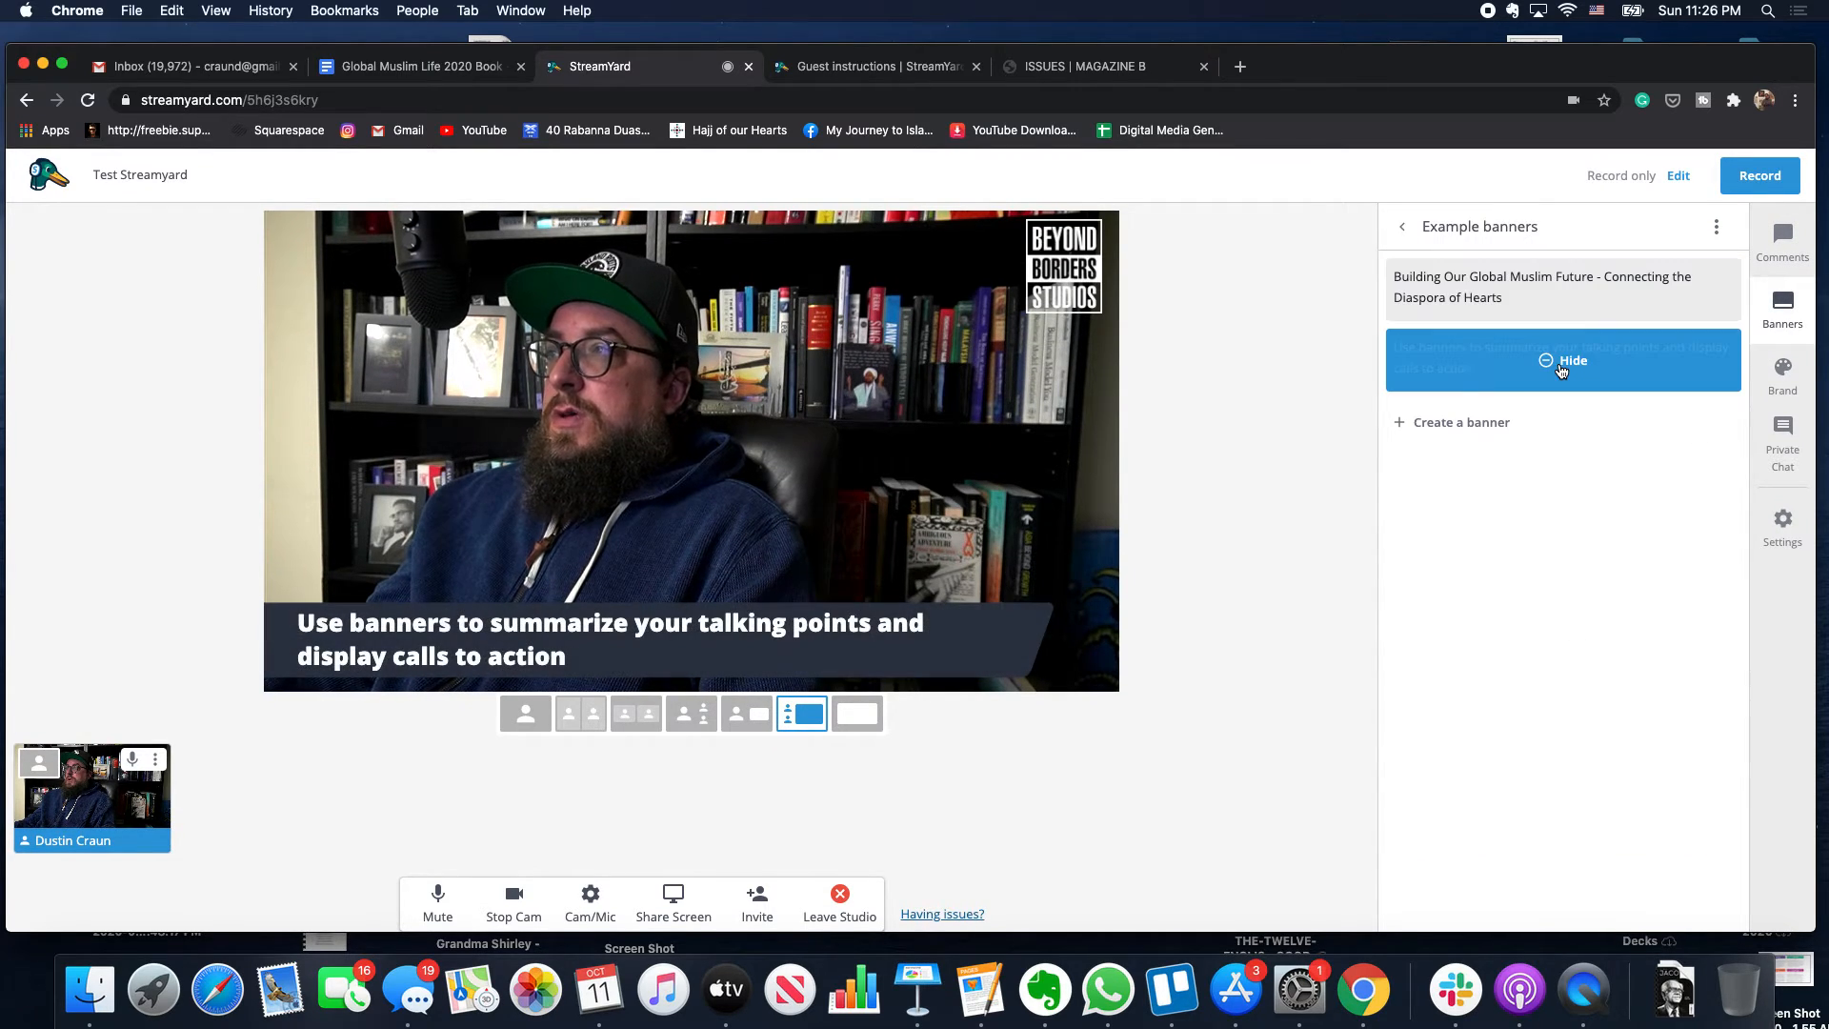
click(1782, 240)
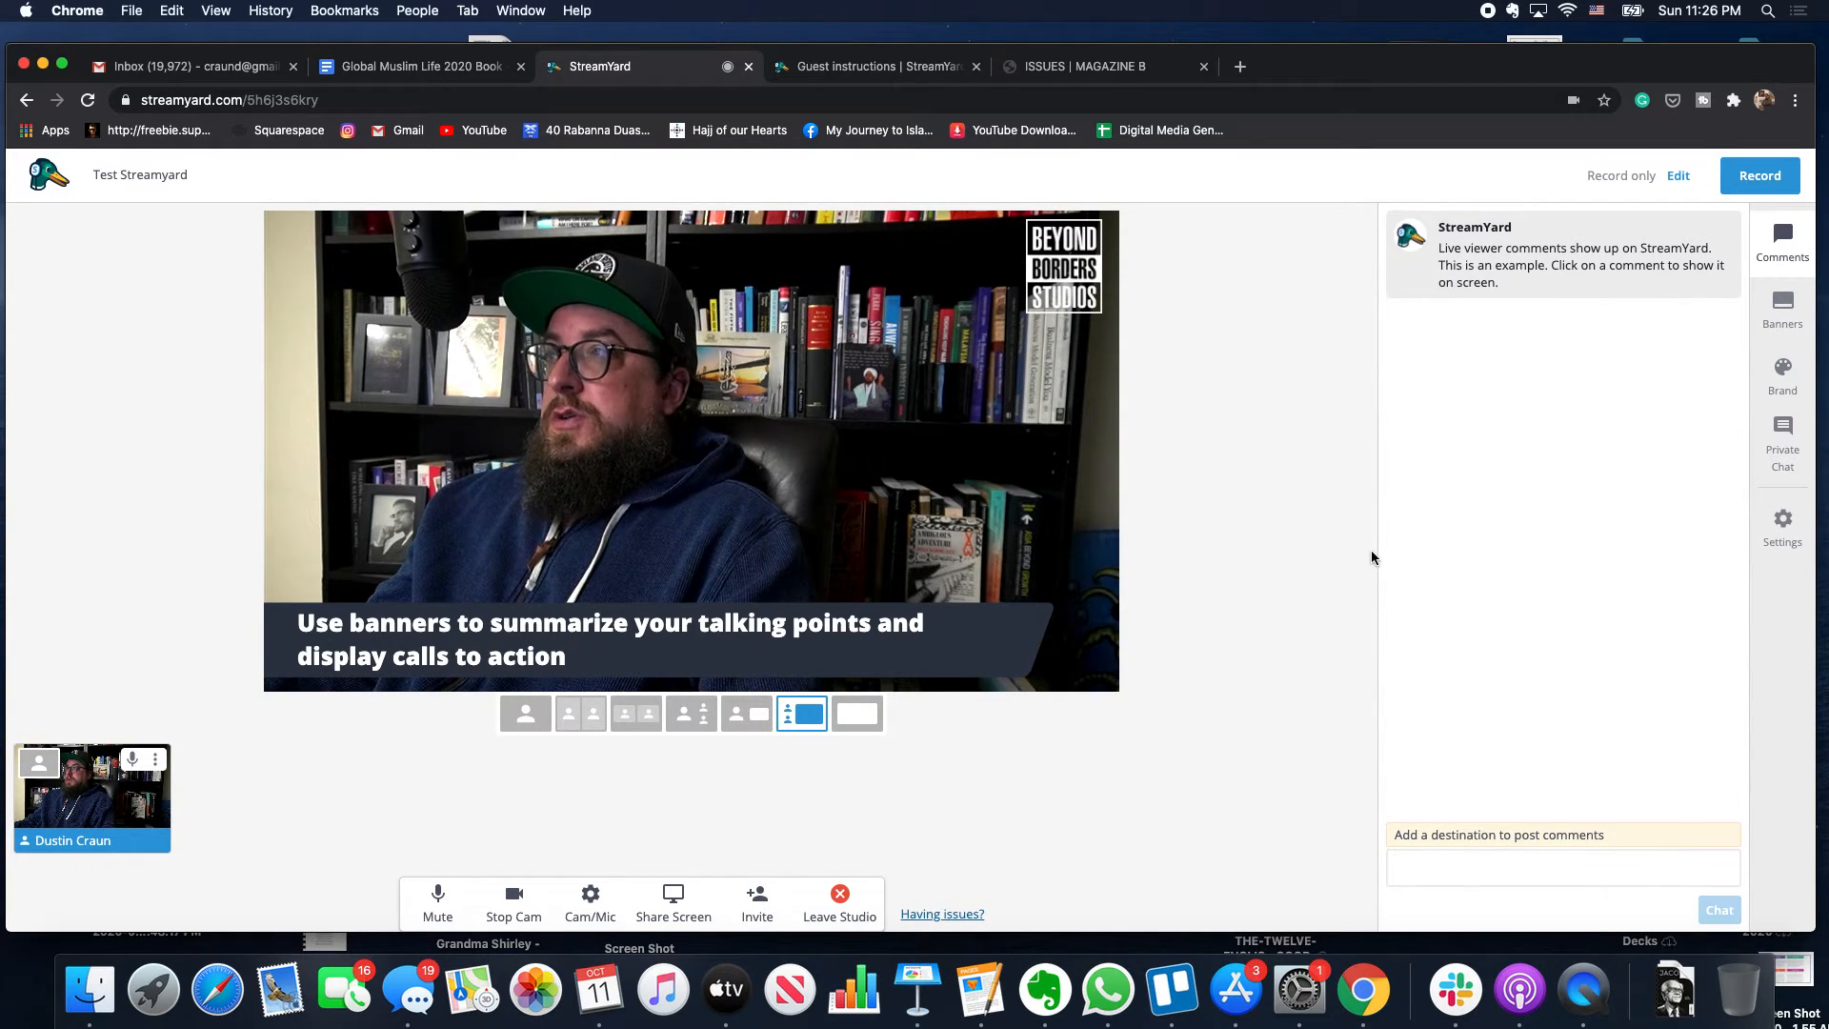
- Privately message the waiting guest by name: we will bring you on after this guest
click(1782, 372)
click(1777, 447)
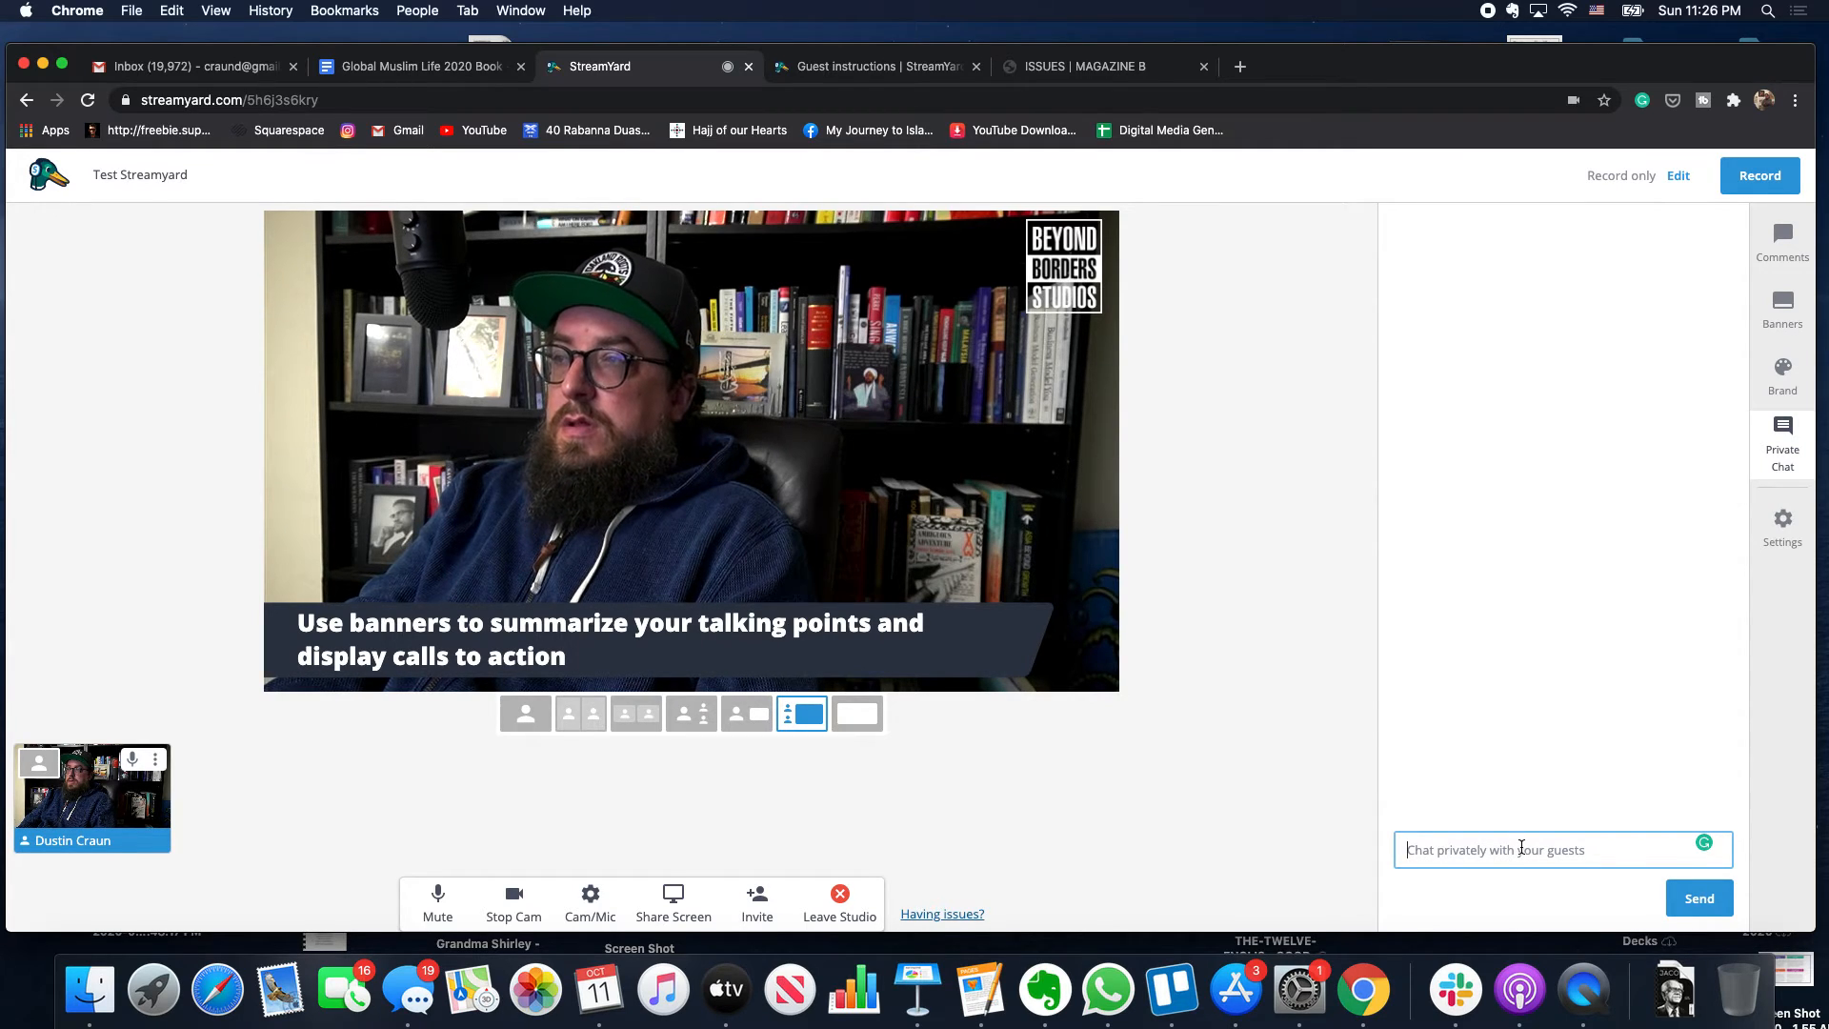
text(Salaam)
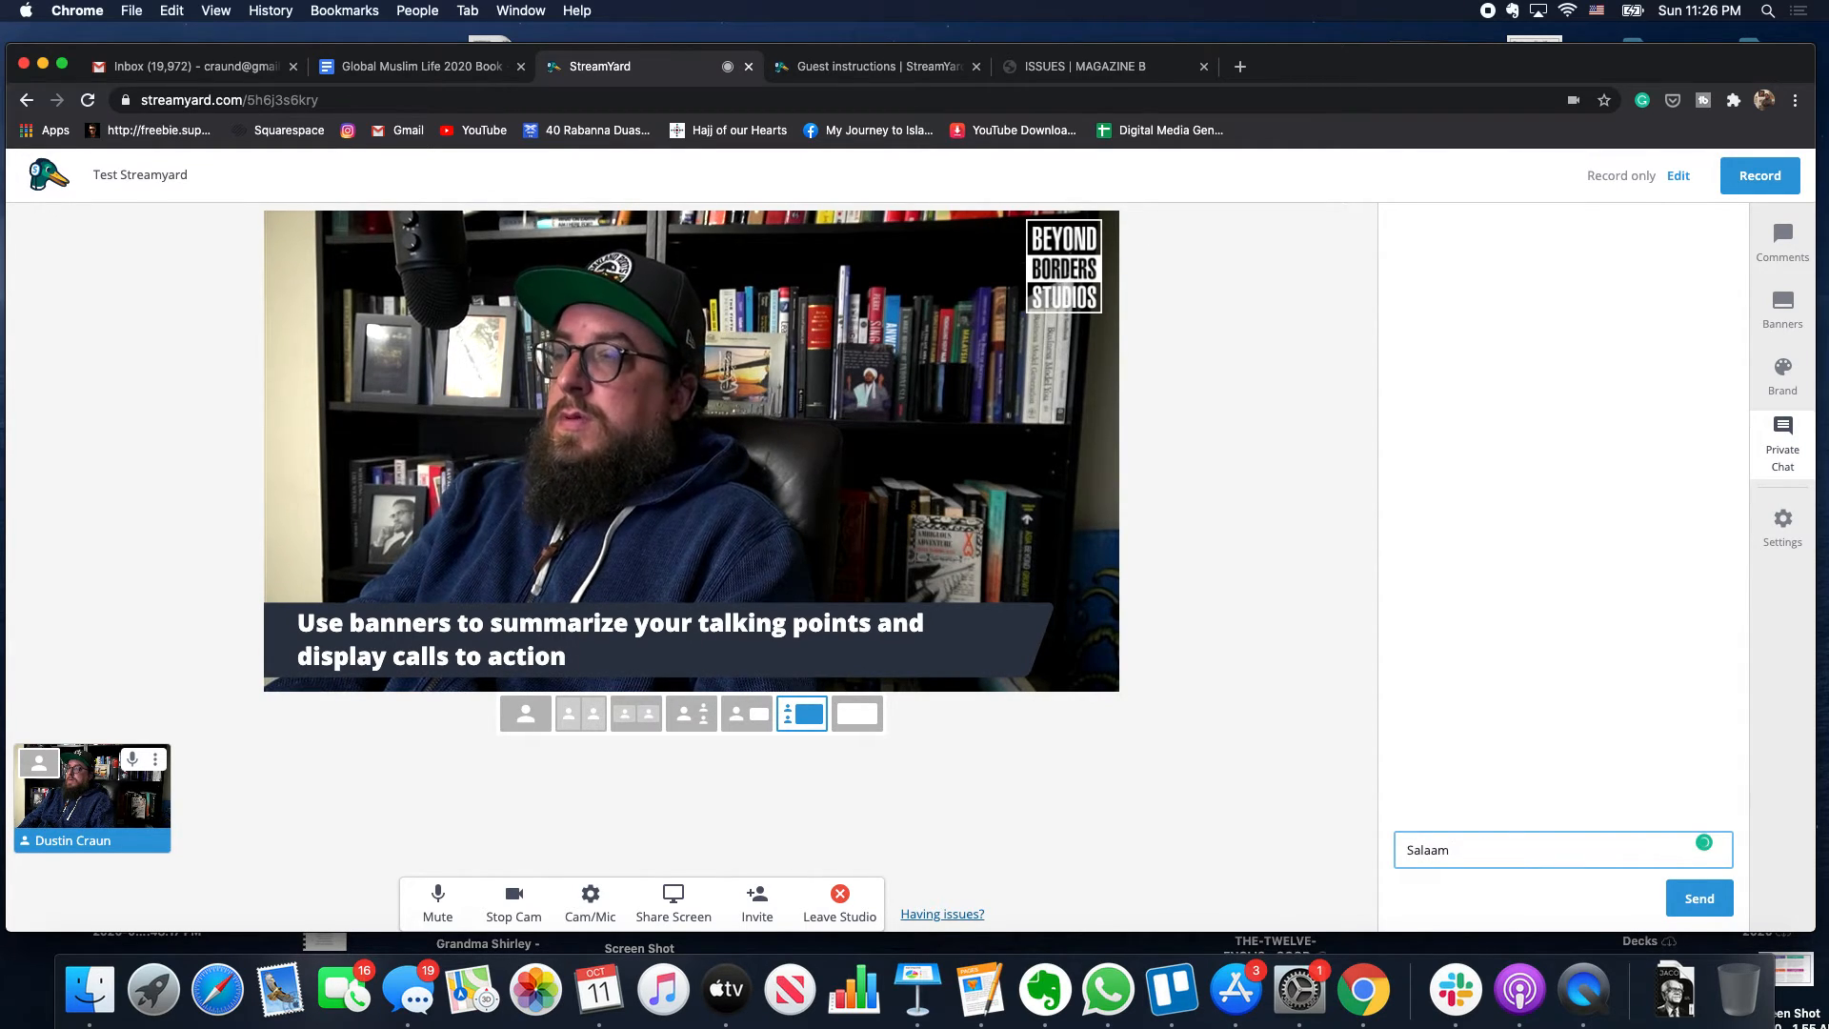
text( Habib)
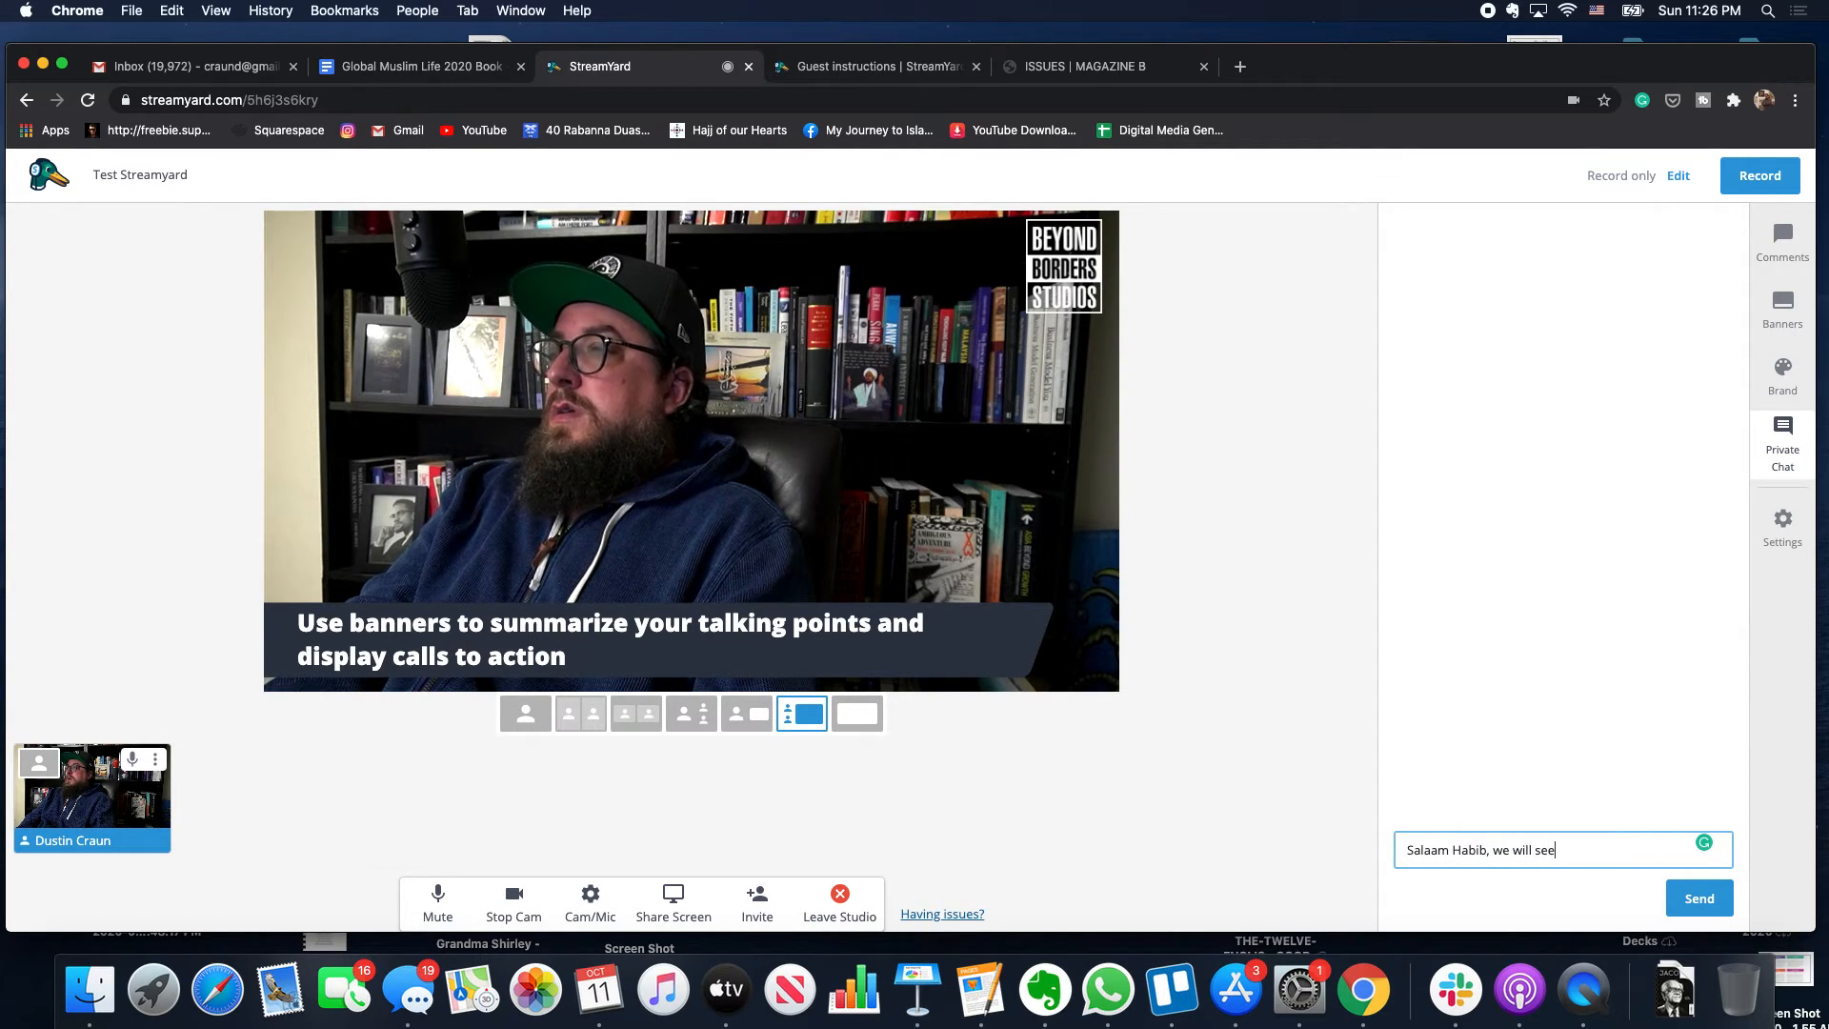
text(, we will see)
key(BackSpace)
key(BackSpace)
key(BackSpace)
text(bring you)
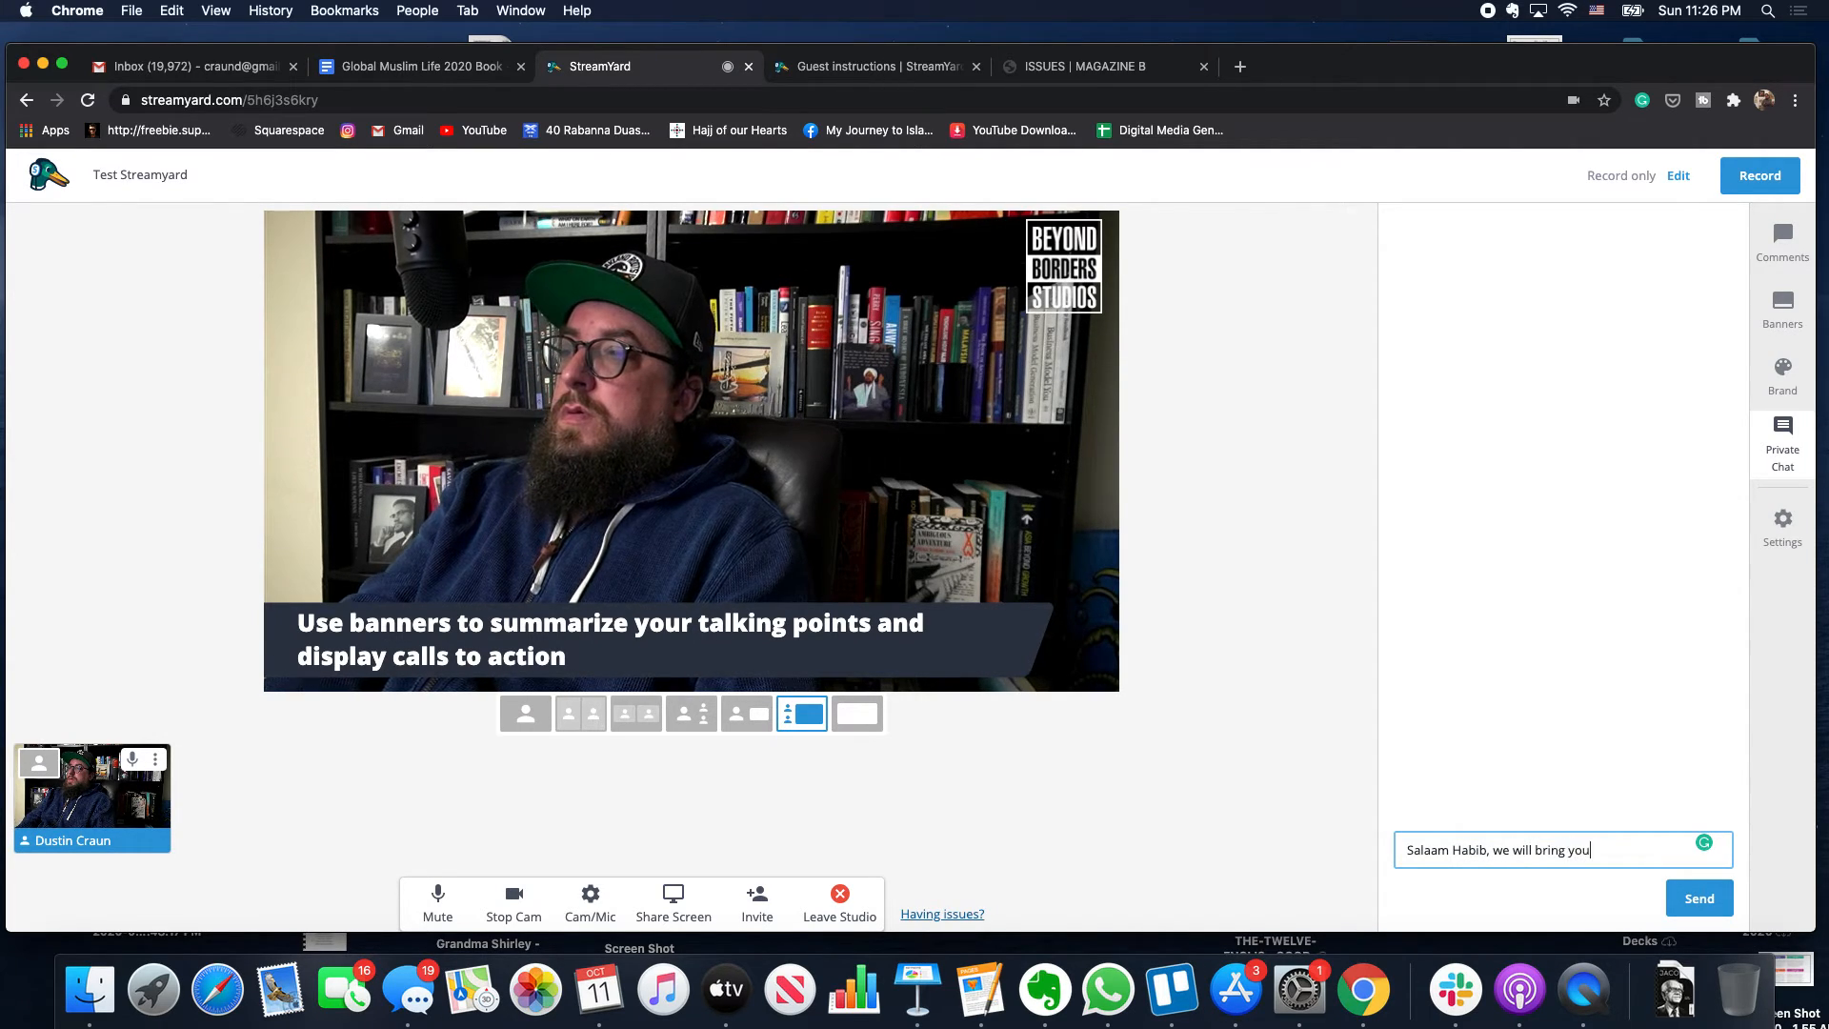
text( on afte)
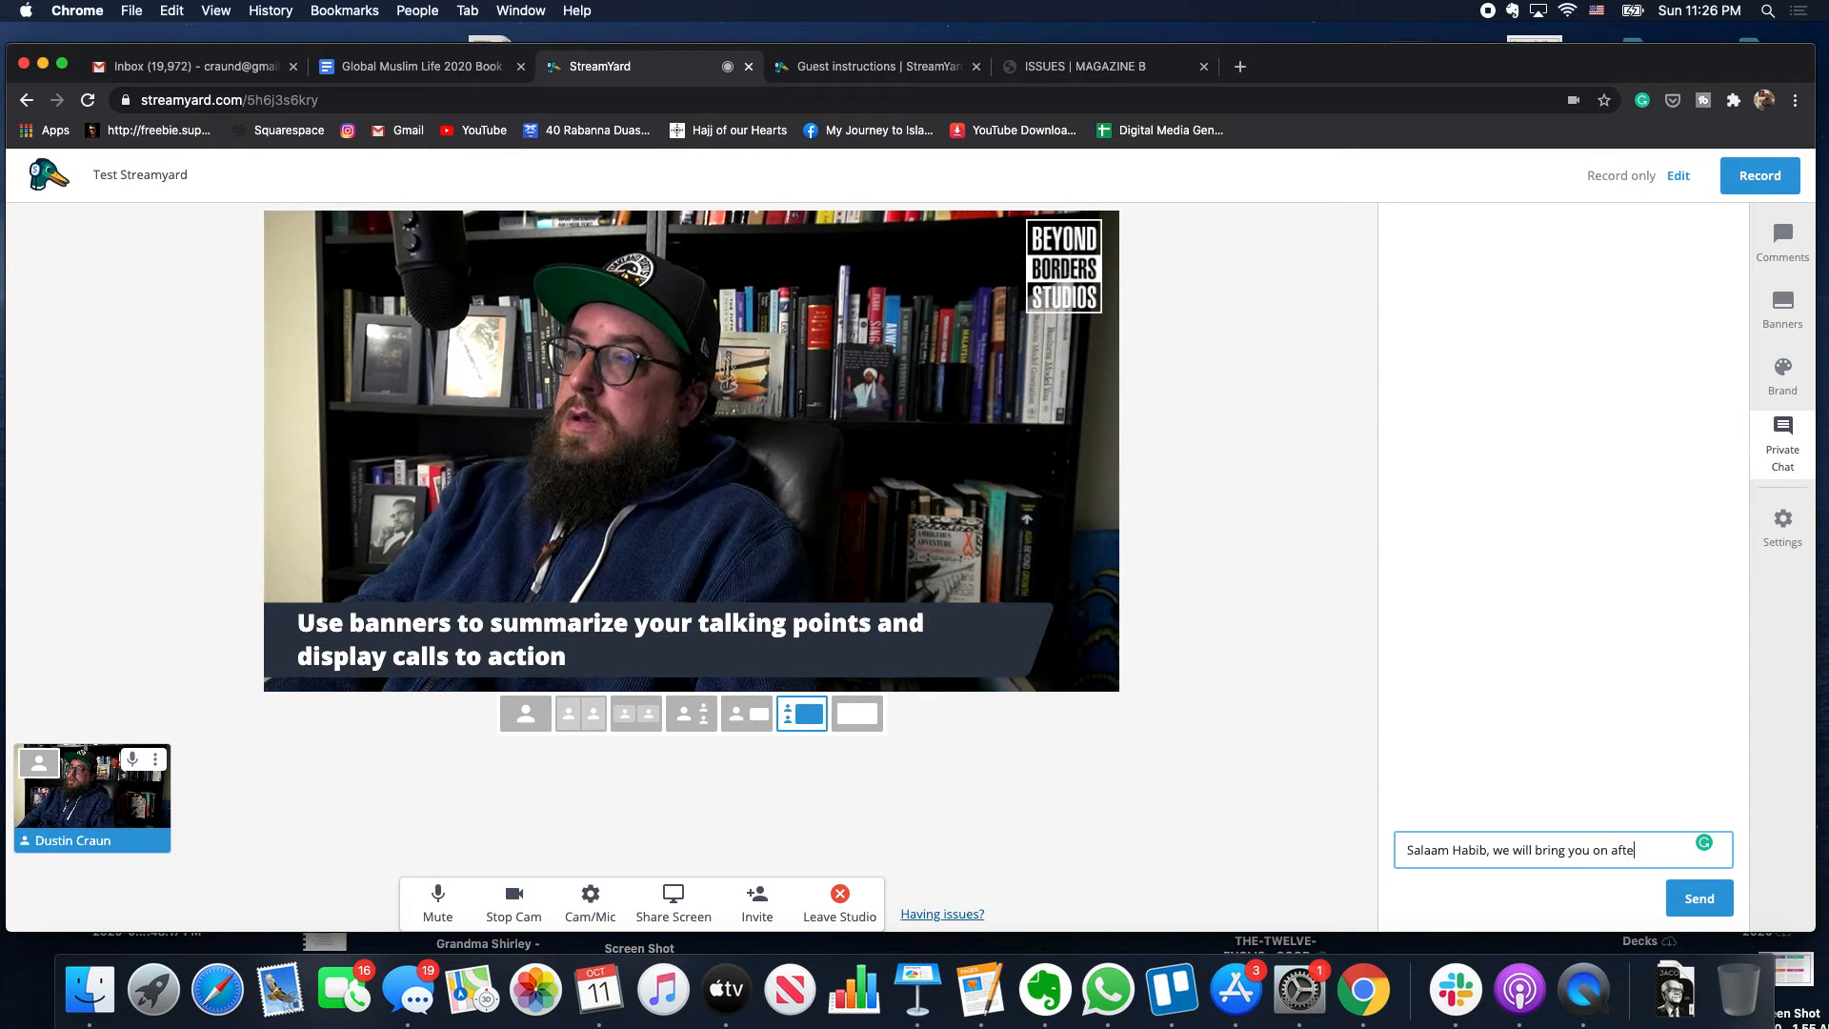
text(r this guest)
key(Return)
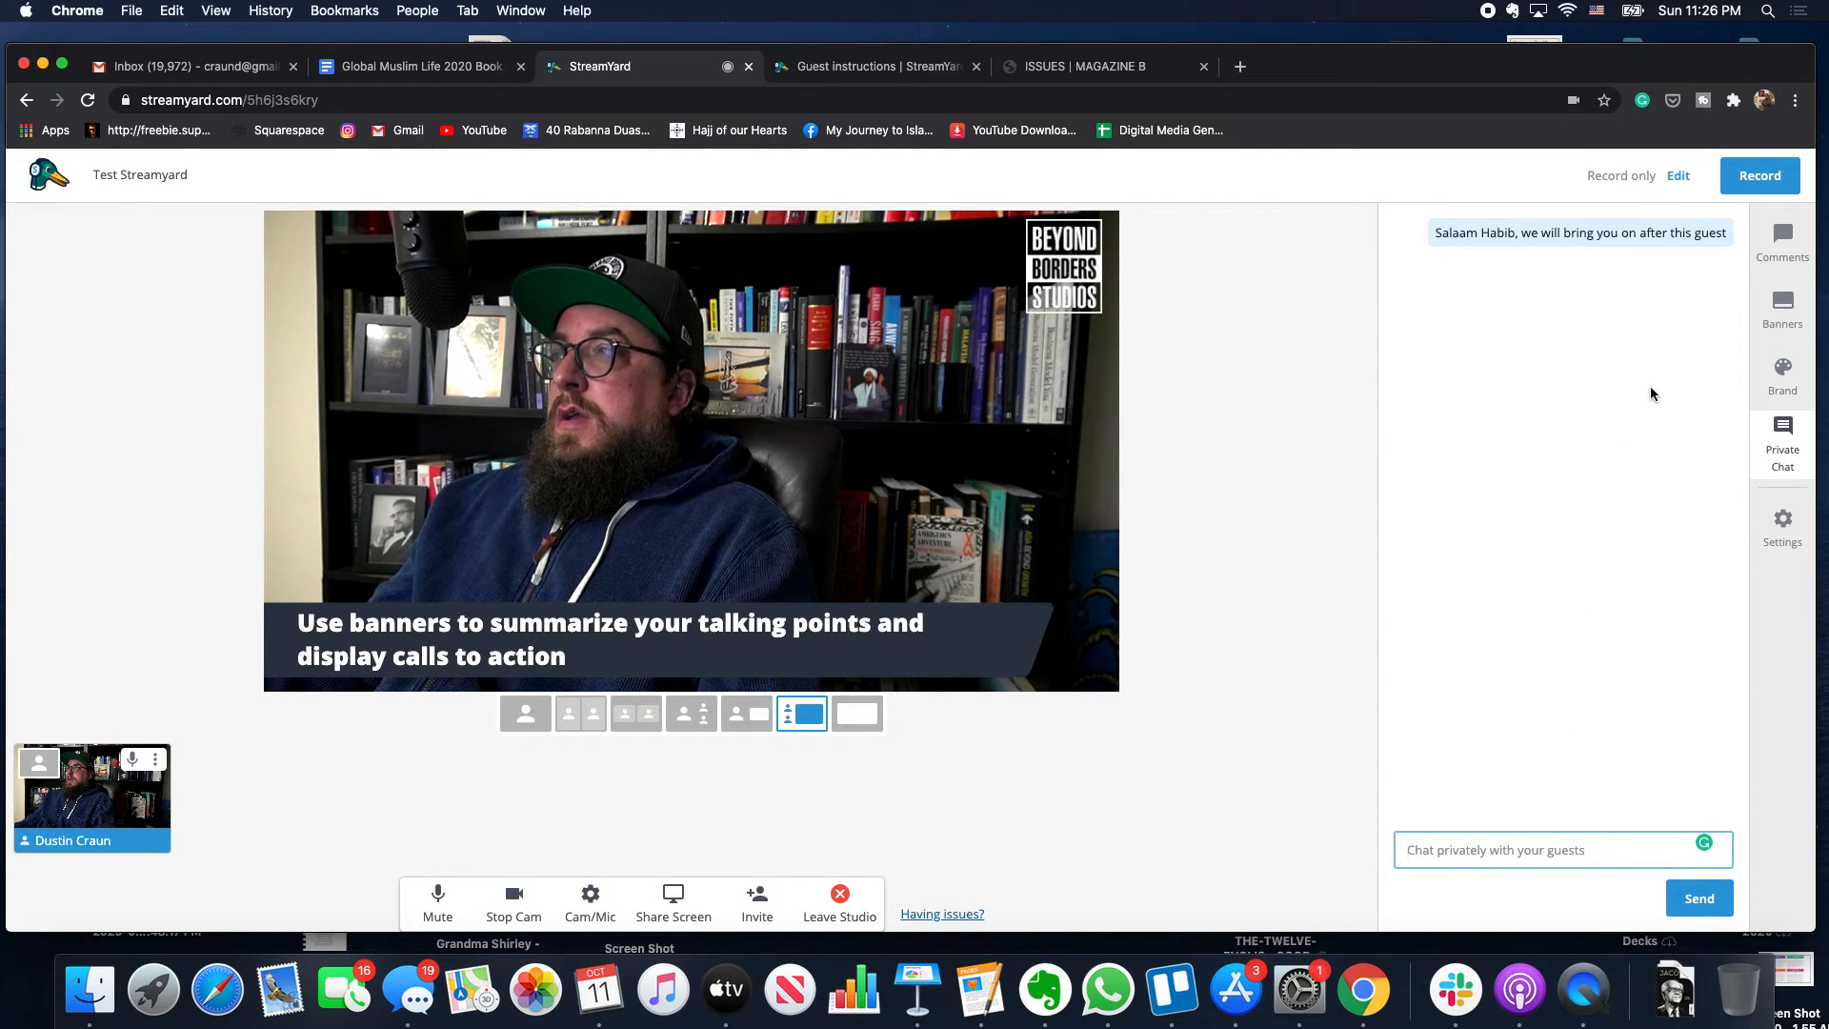
- Leave studio settings unchanged and bring up the 'Start recording?' confirmation for a 1080p recording
click(1787, 519)
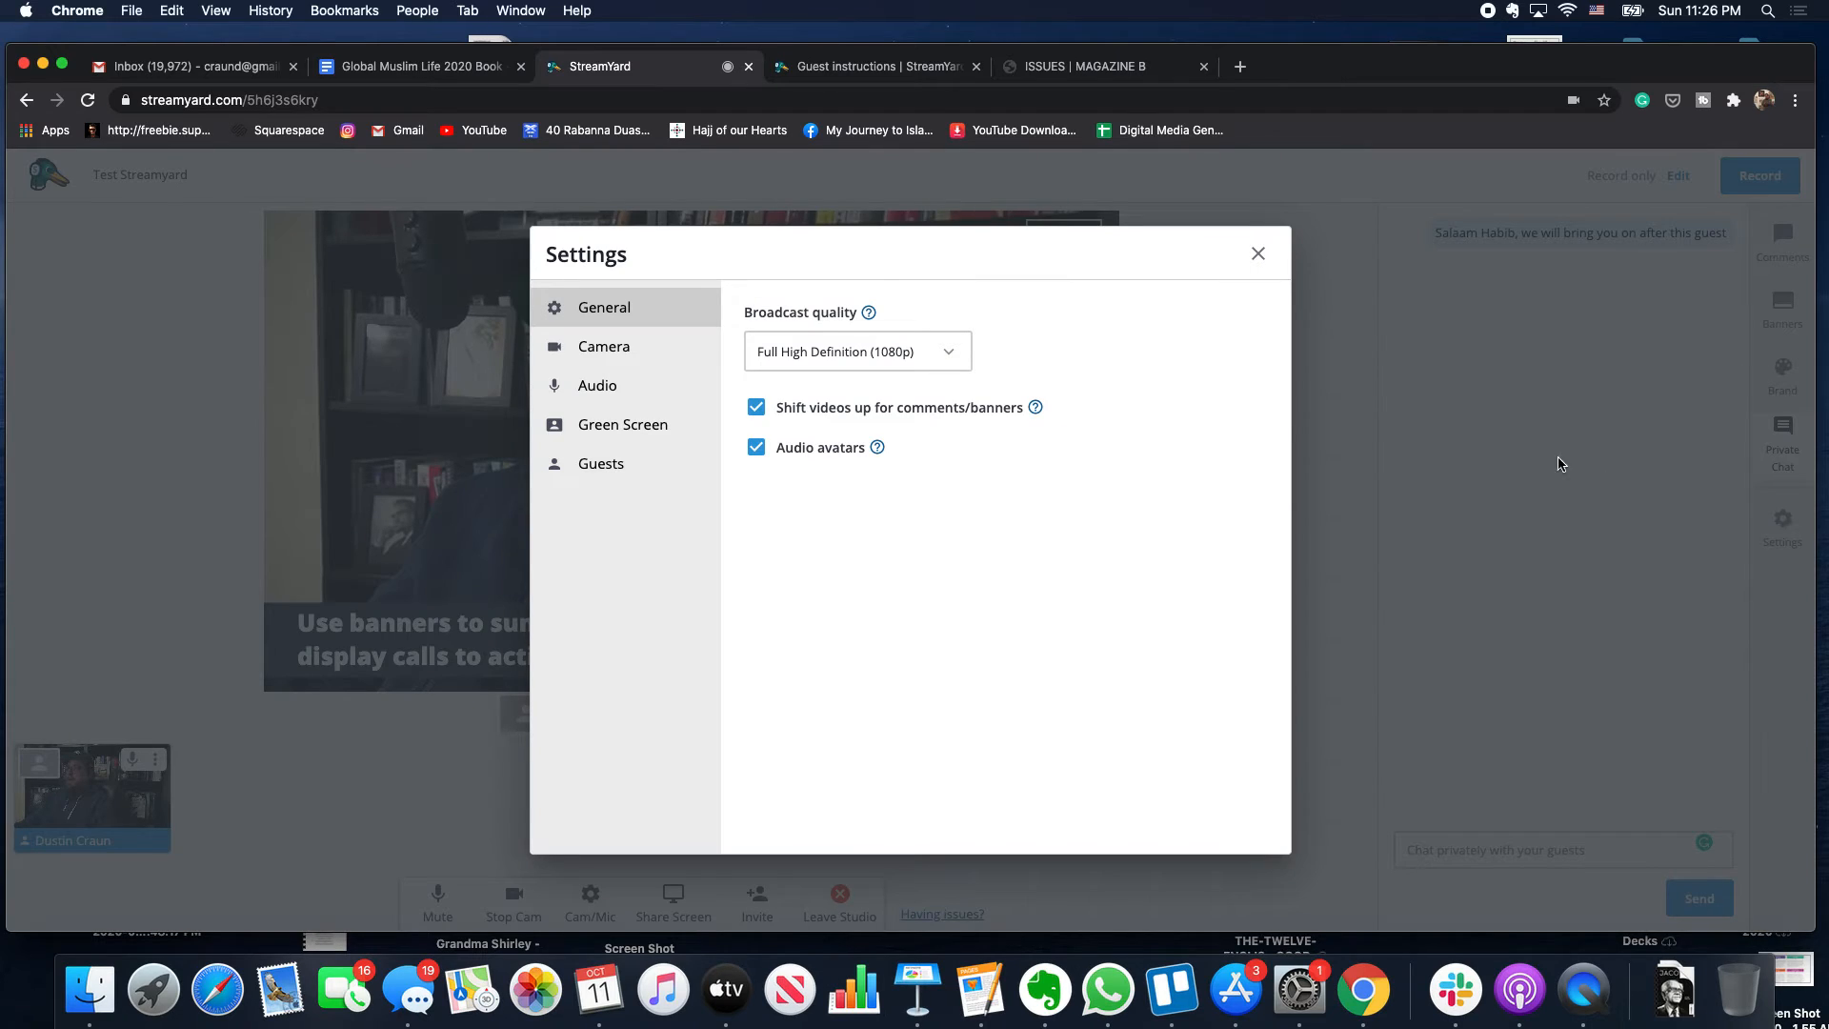
click(1256, 255)
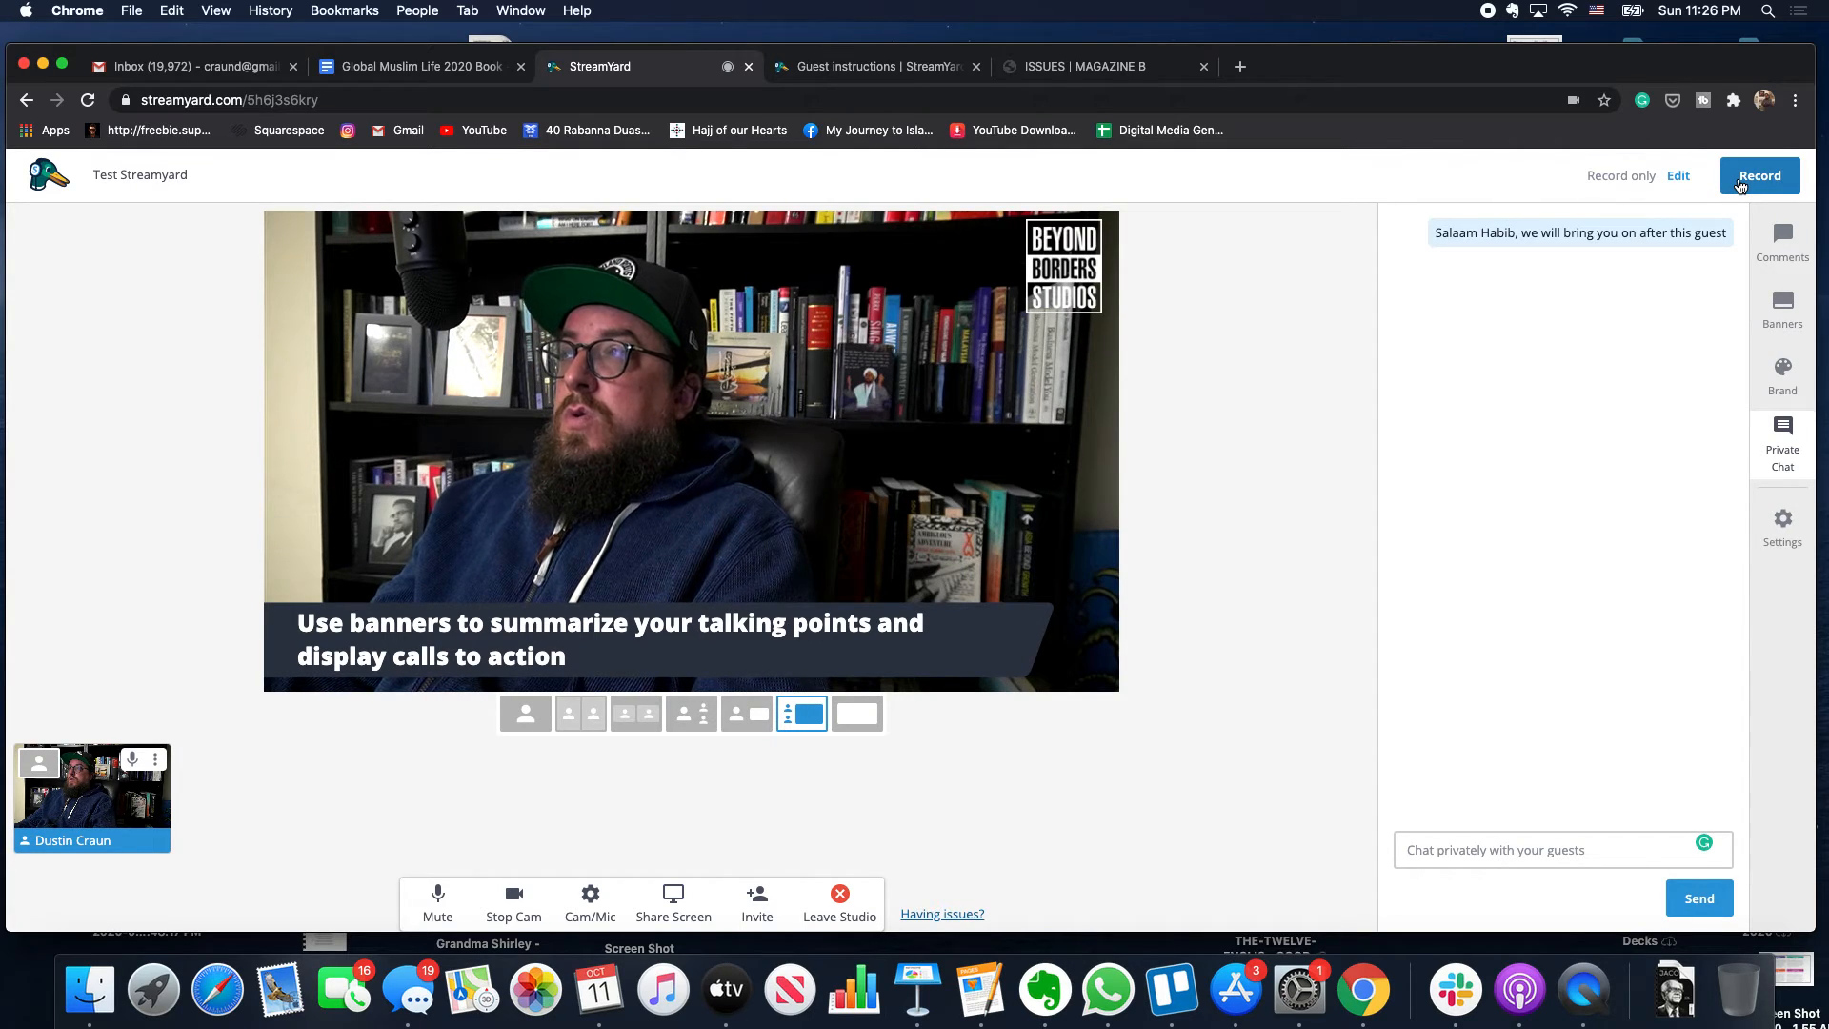
click(1741, 181)
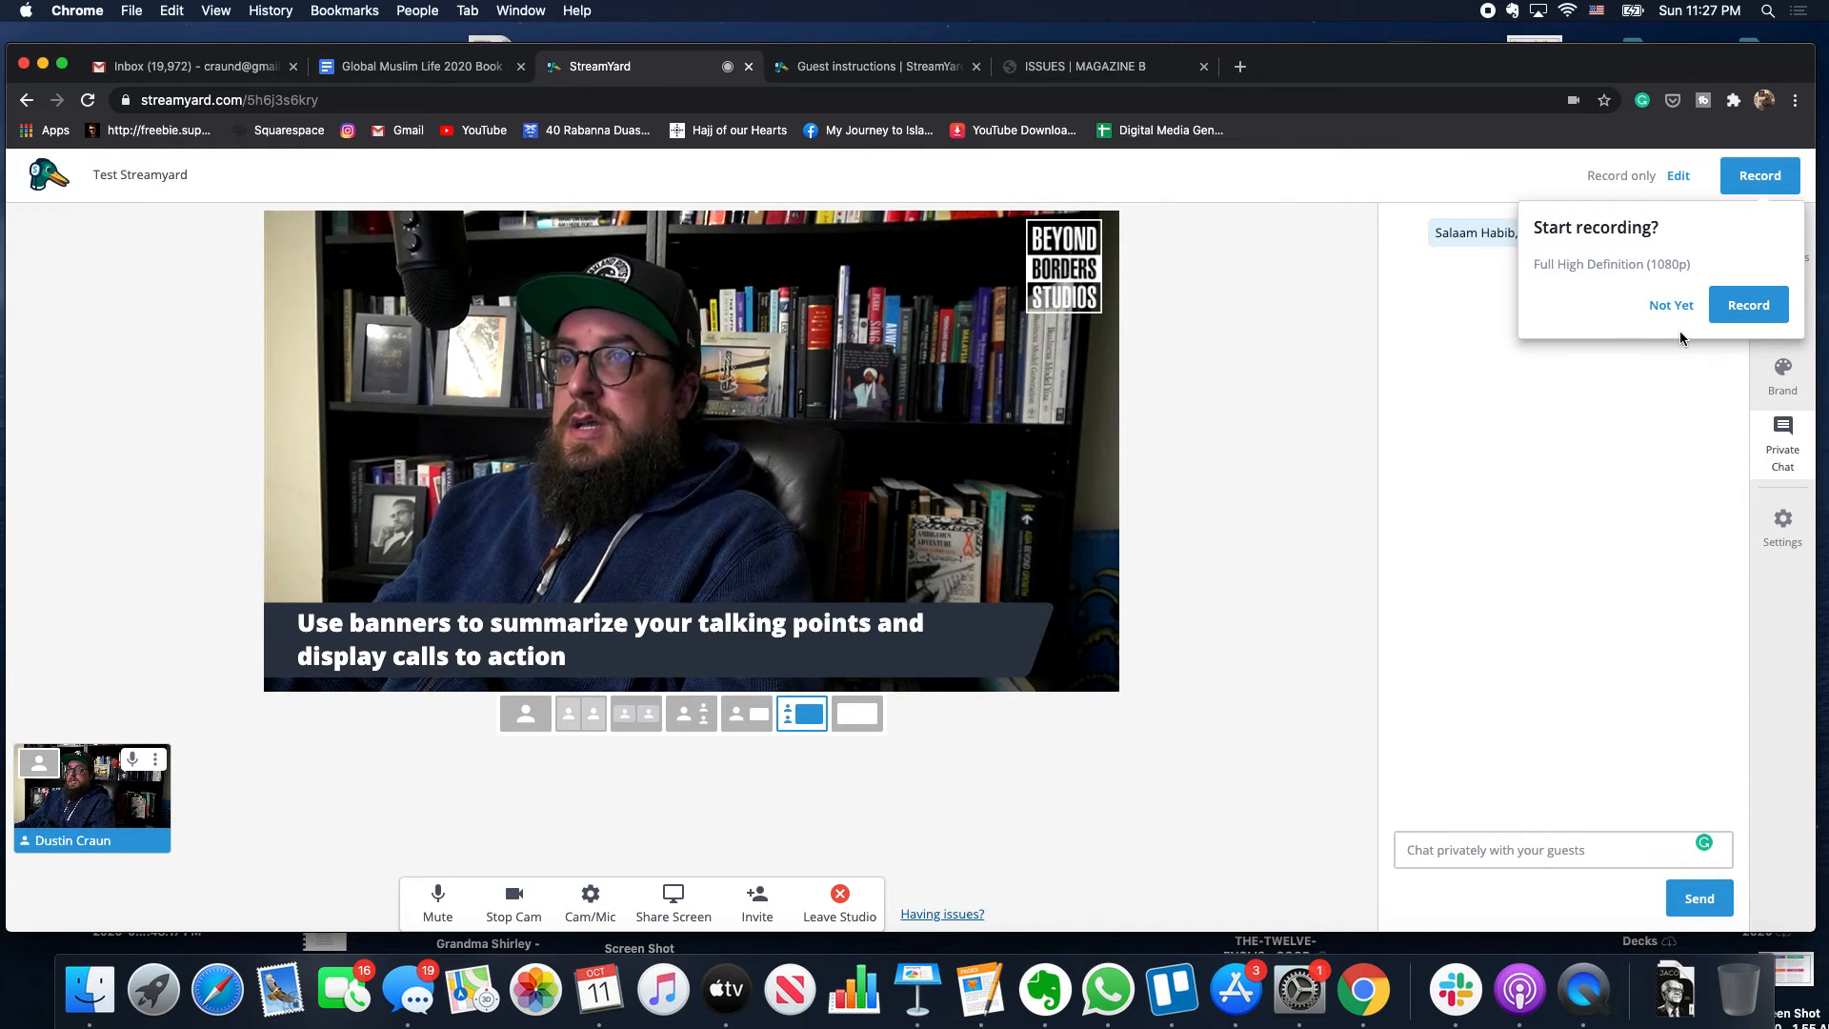
- Start recording the test broadcast and switch the stage to the side-by-side two-person layout
click(1739, 314)
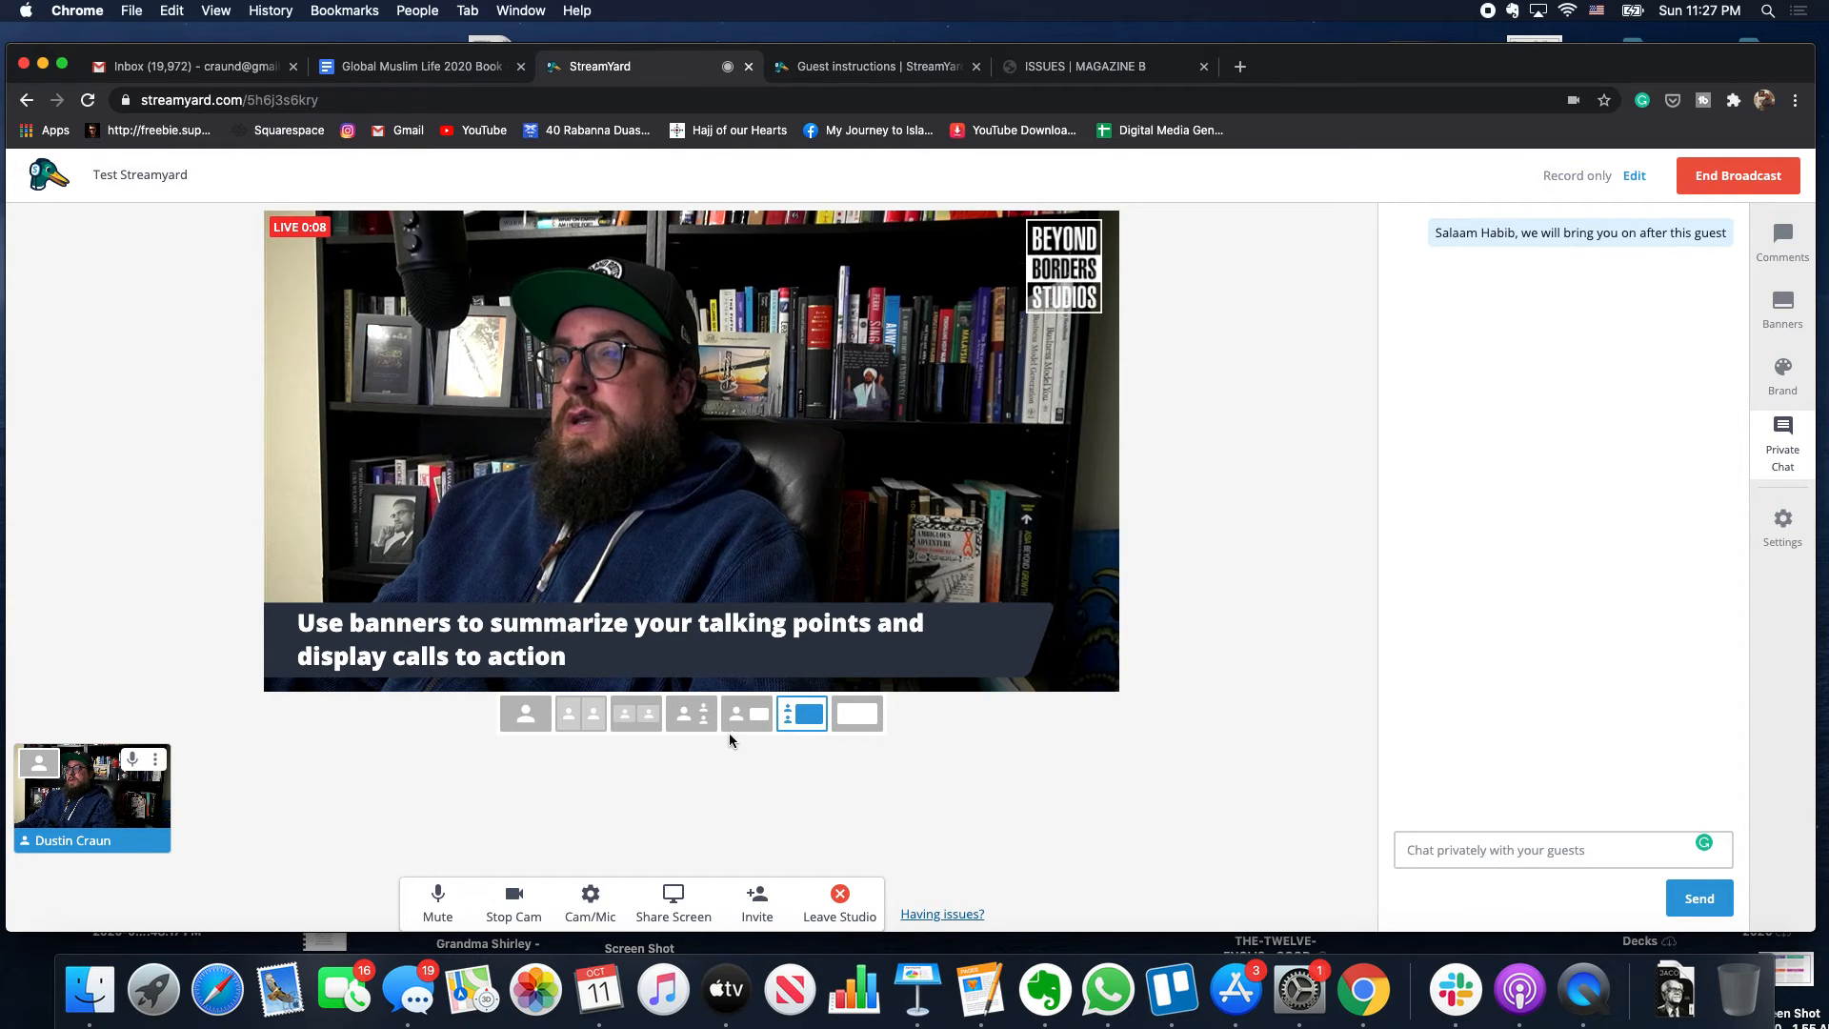
click(692, 717)
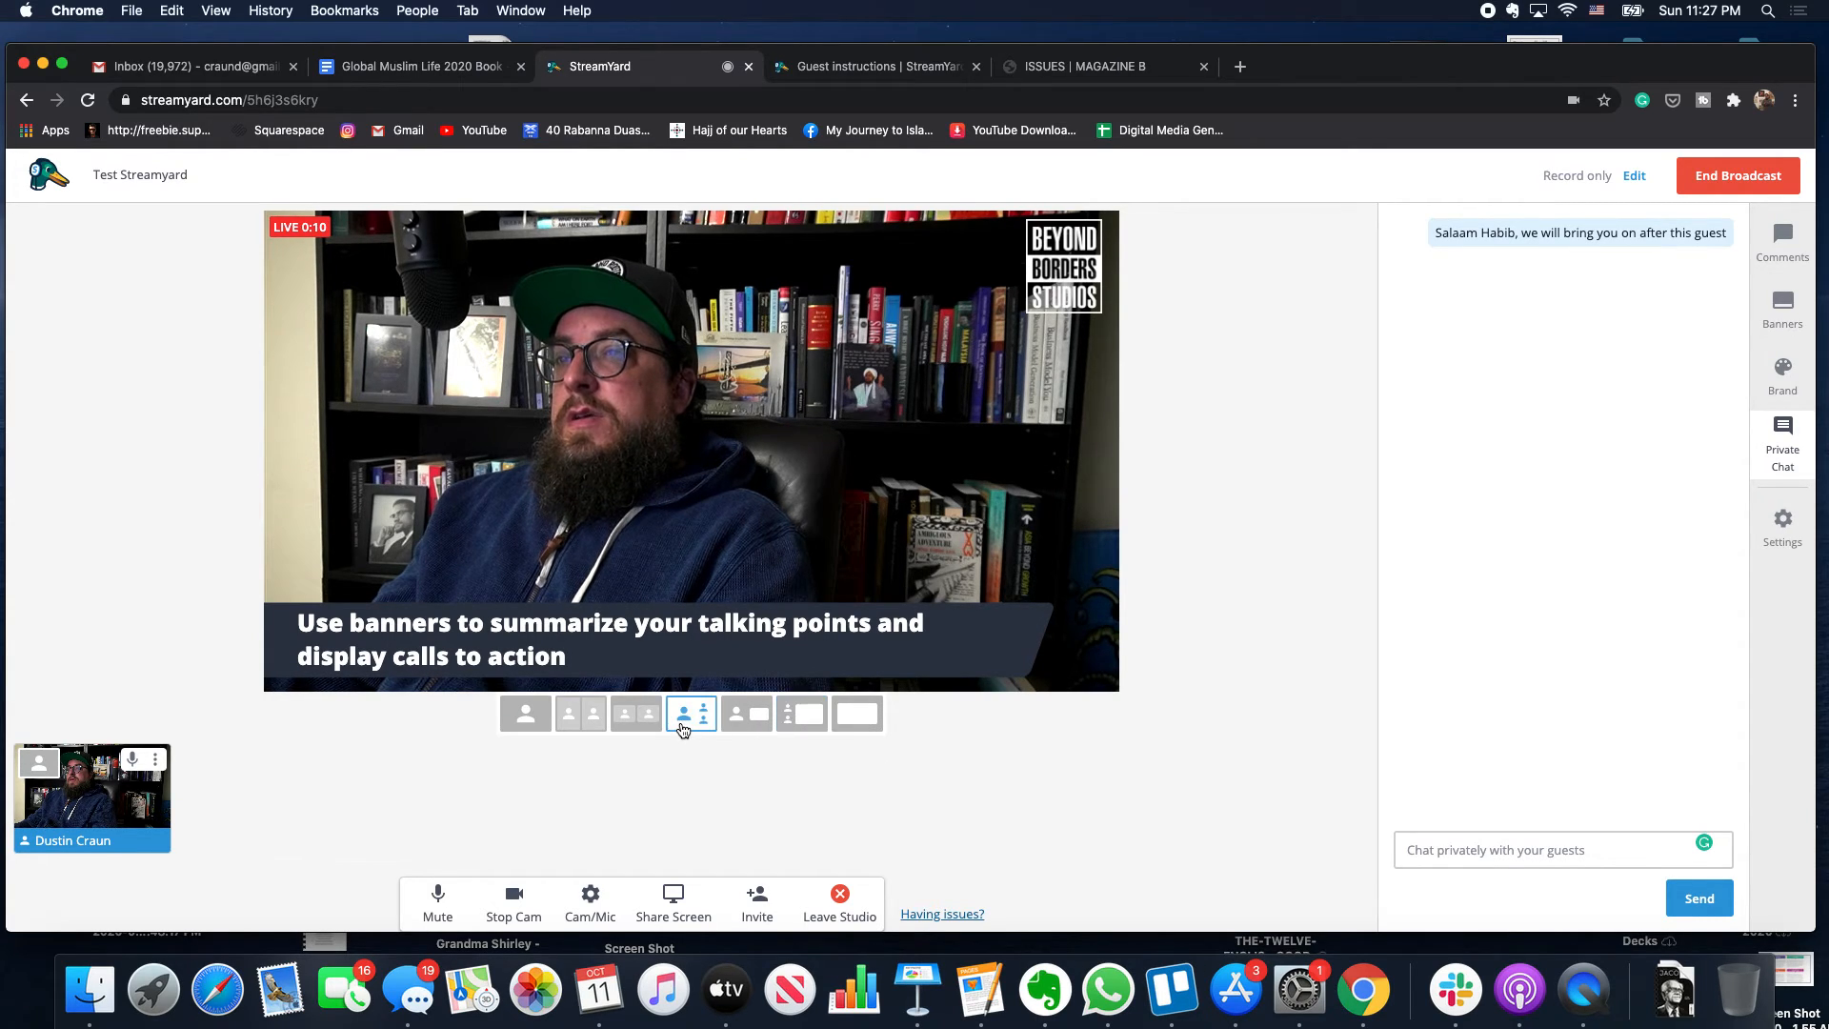
click(647, 731)
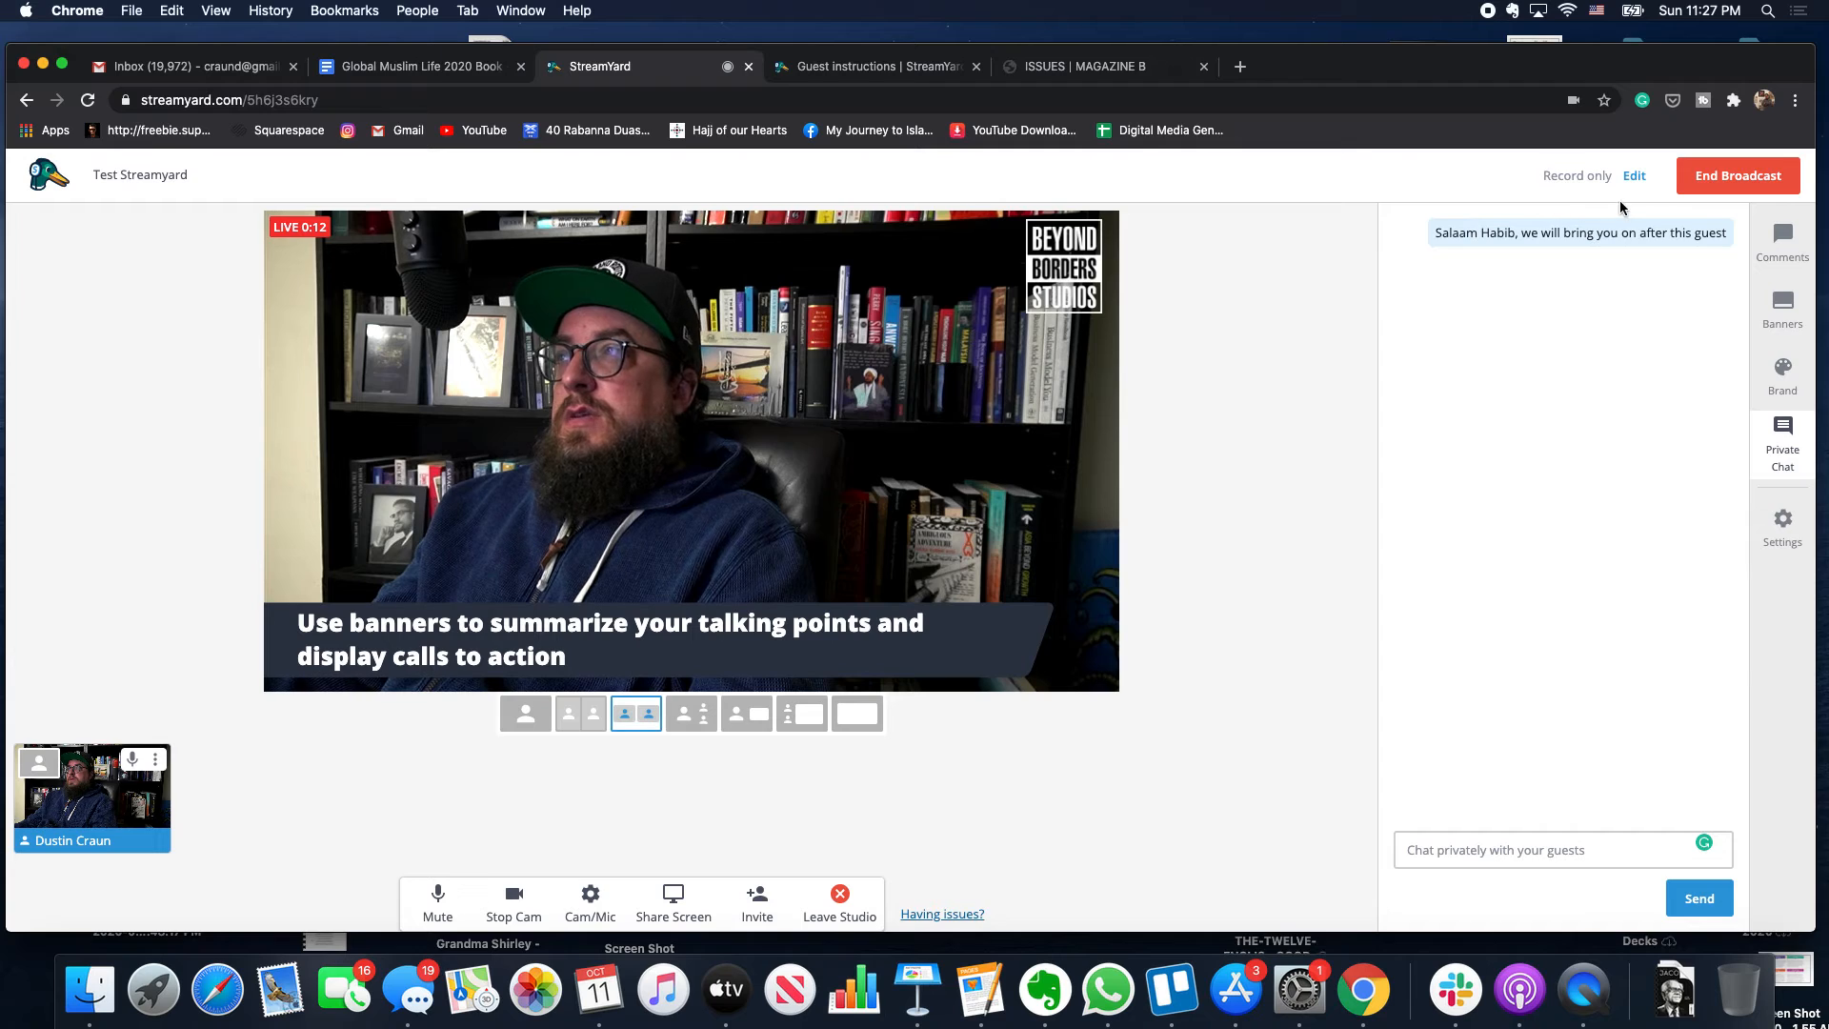
- End the broadcast after about 18 seconds, confirming End Broadcast
click(1703, 181)
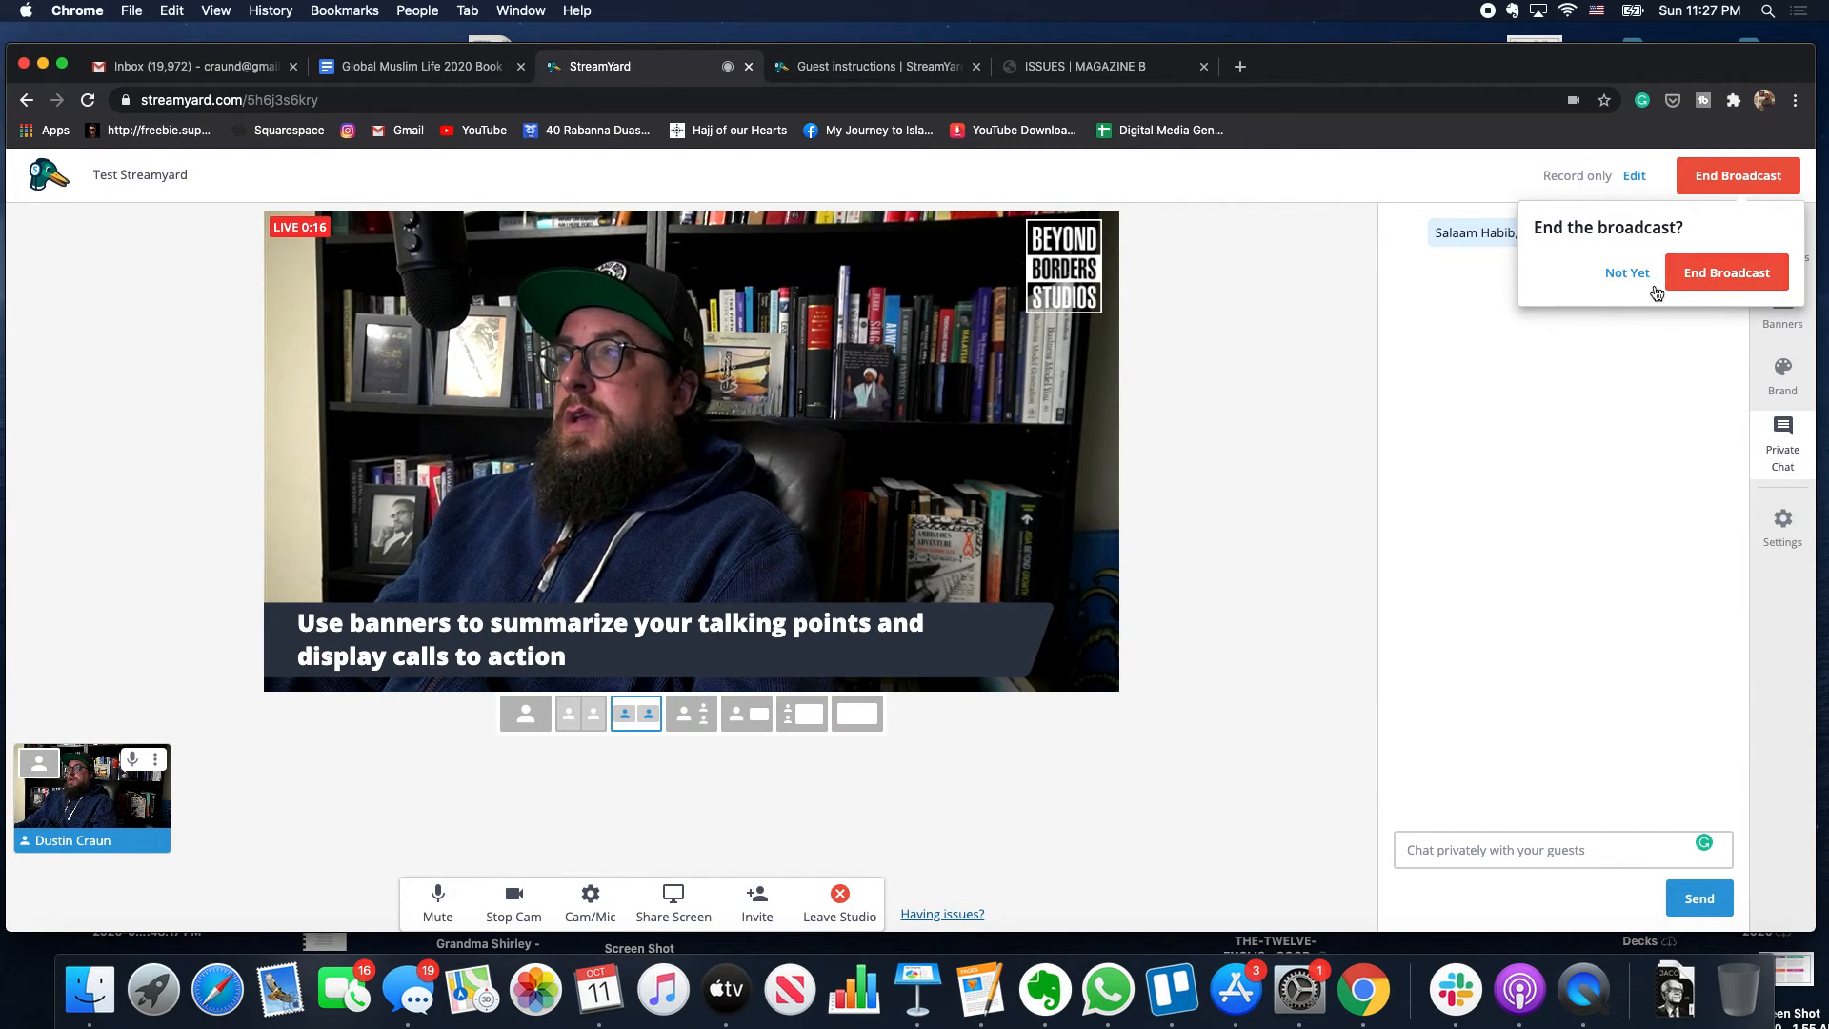
click(1631, 274)
click(1701, 189)
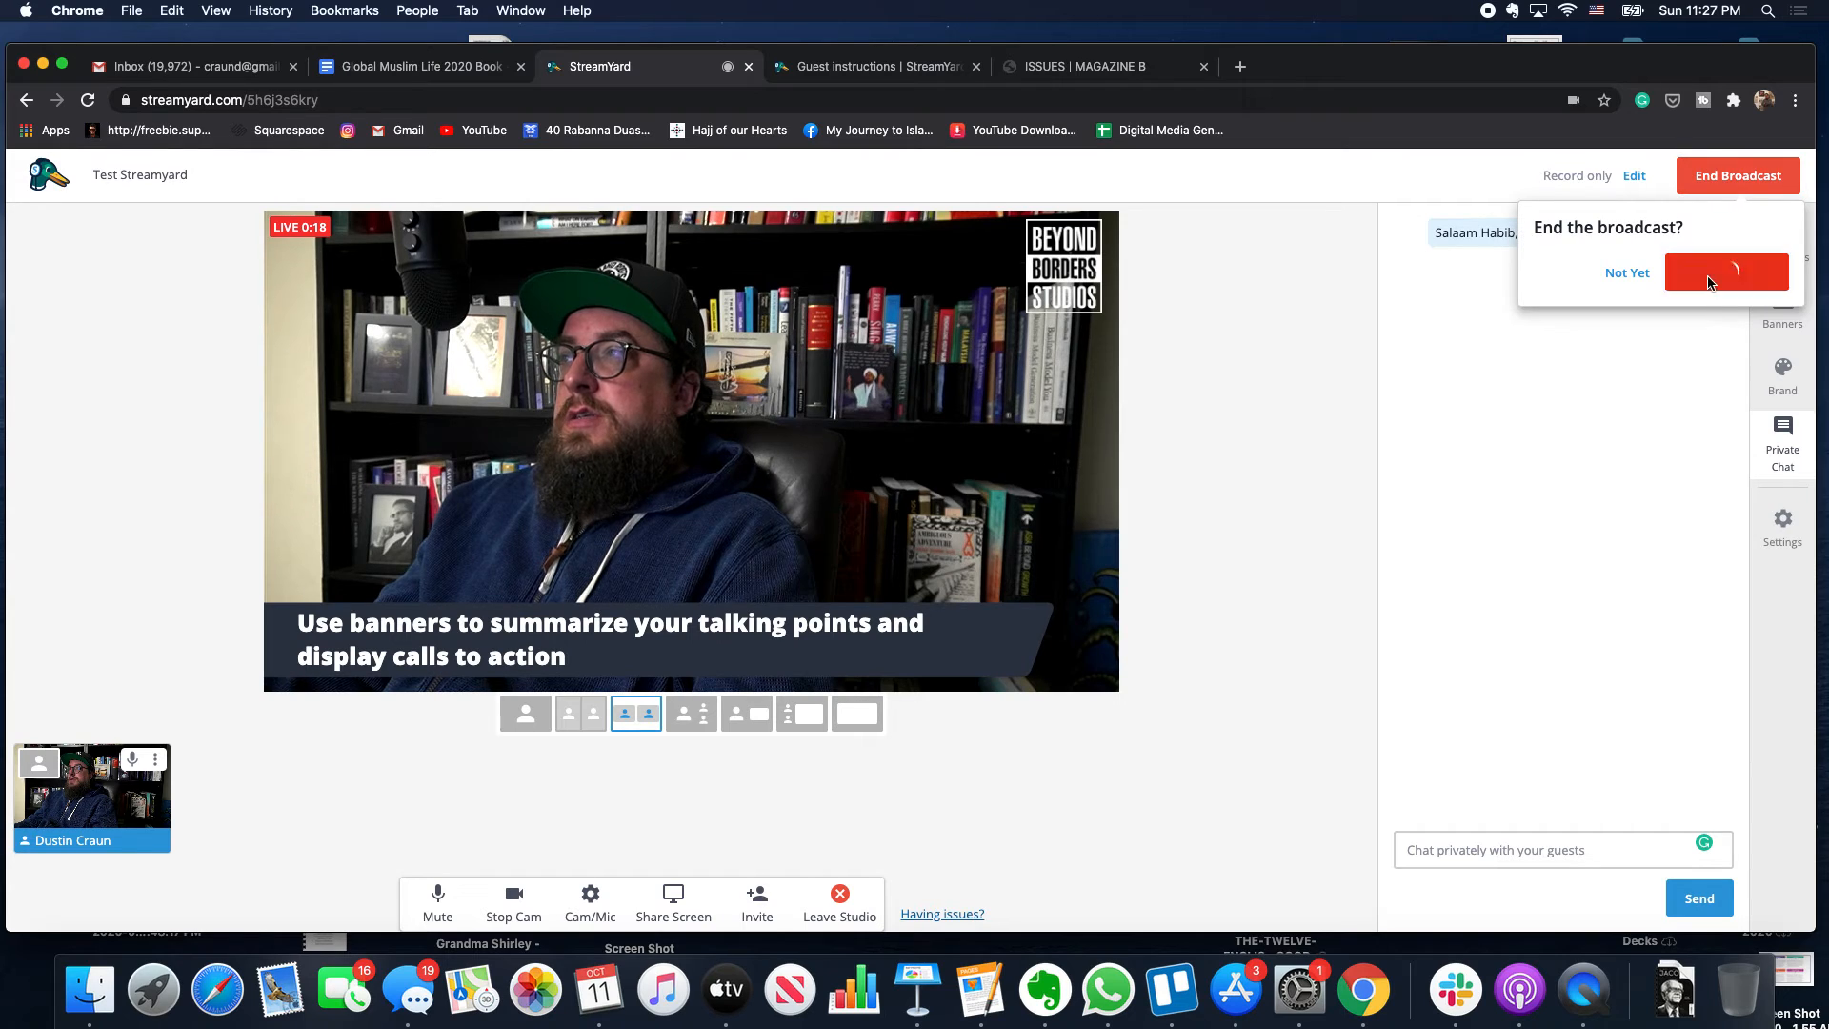
click(1708, 278)
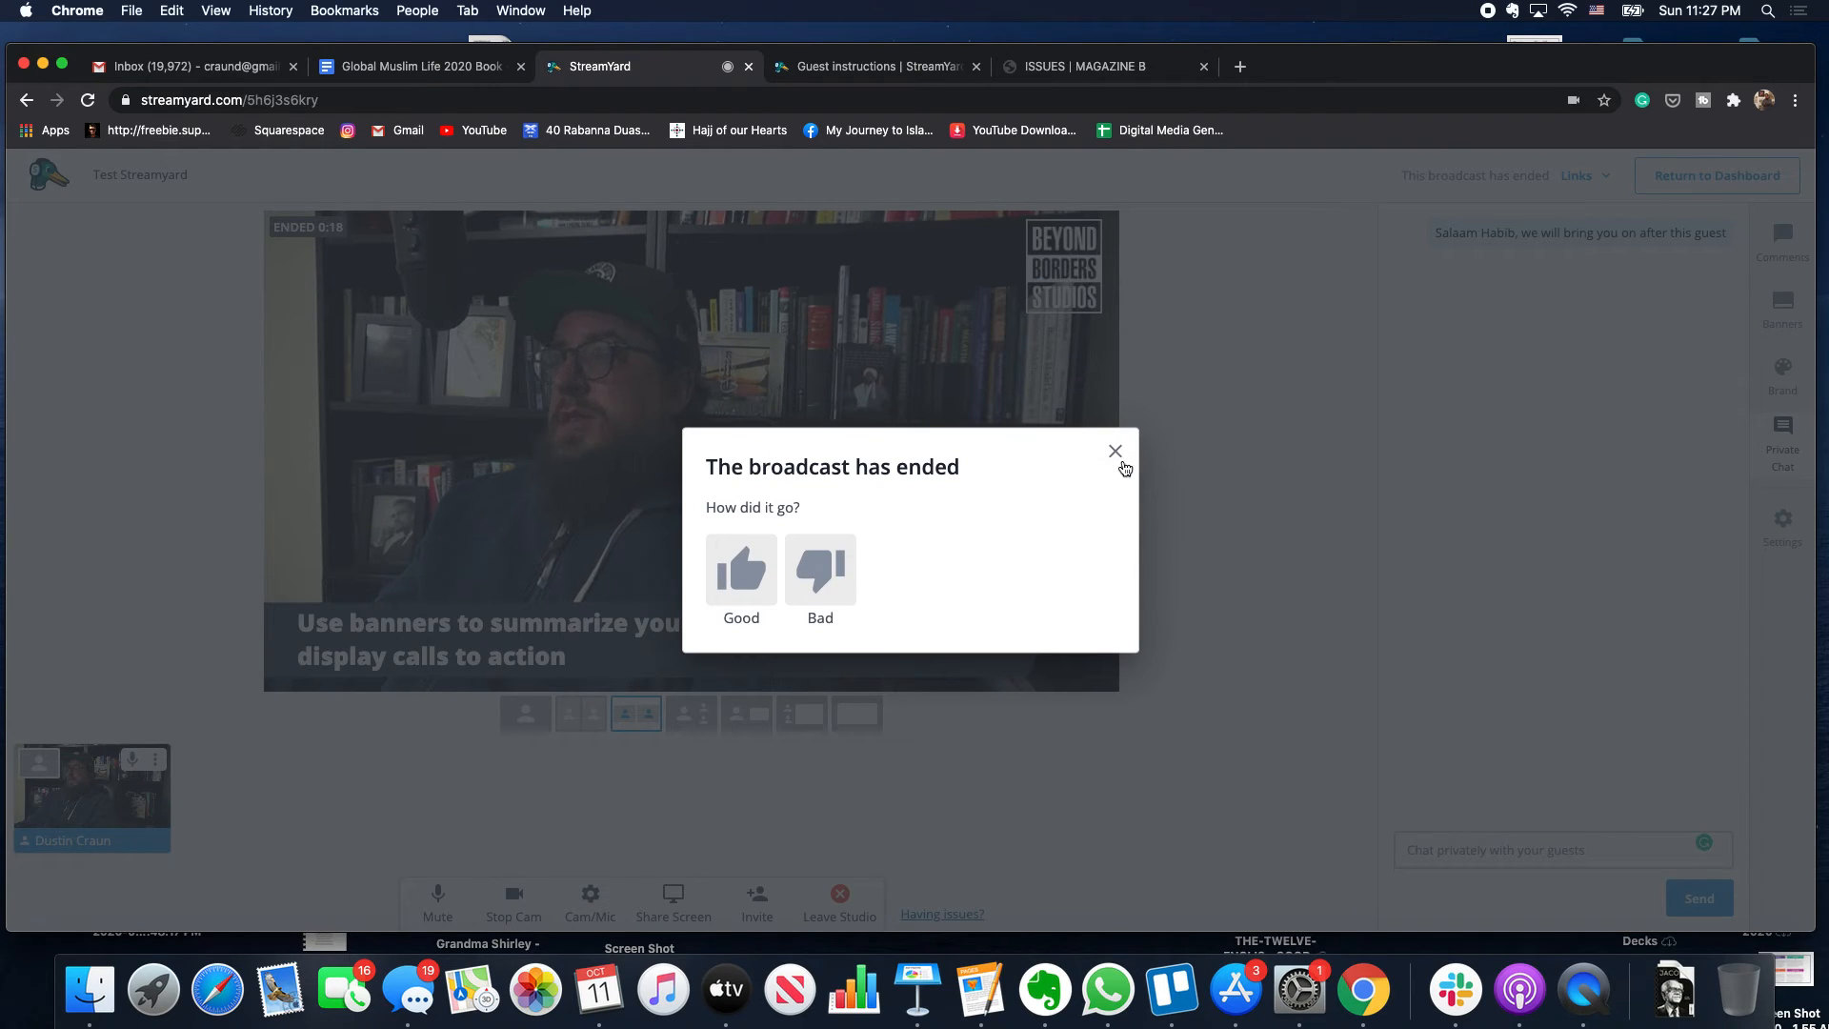
- Dismiss the feedback prompt and re-enter the ended Test Streamyard studio from Past Broadcasts
click(1116, 453)
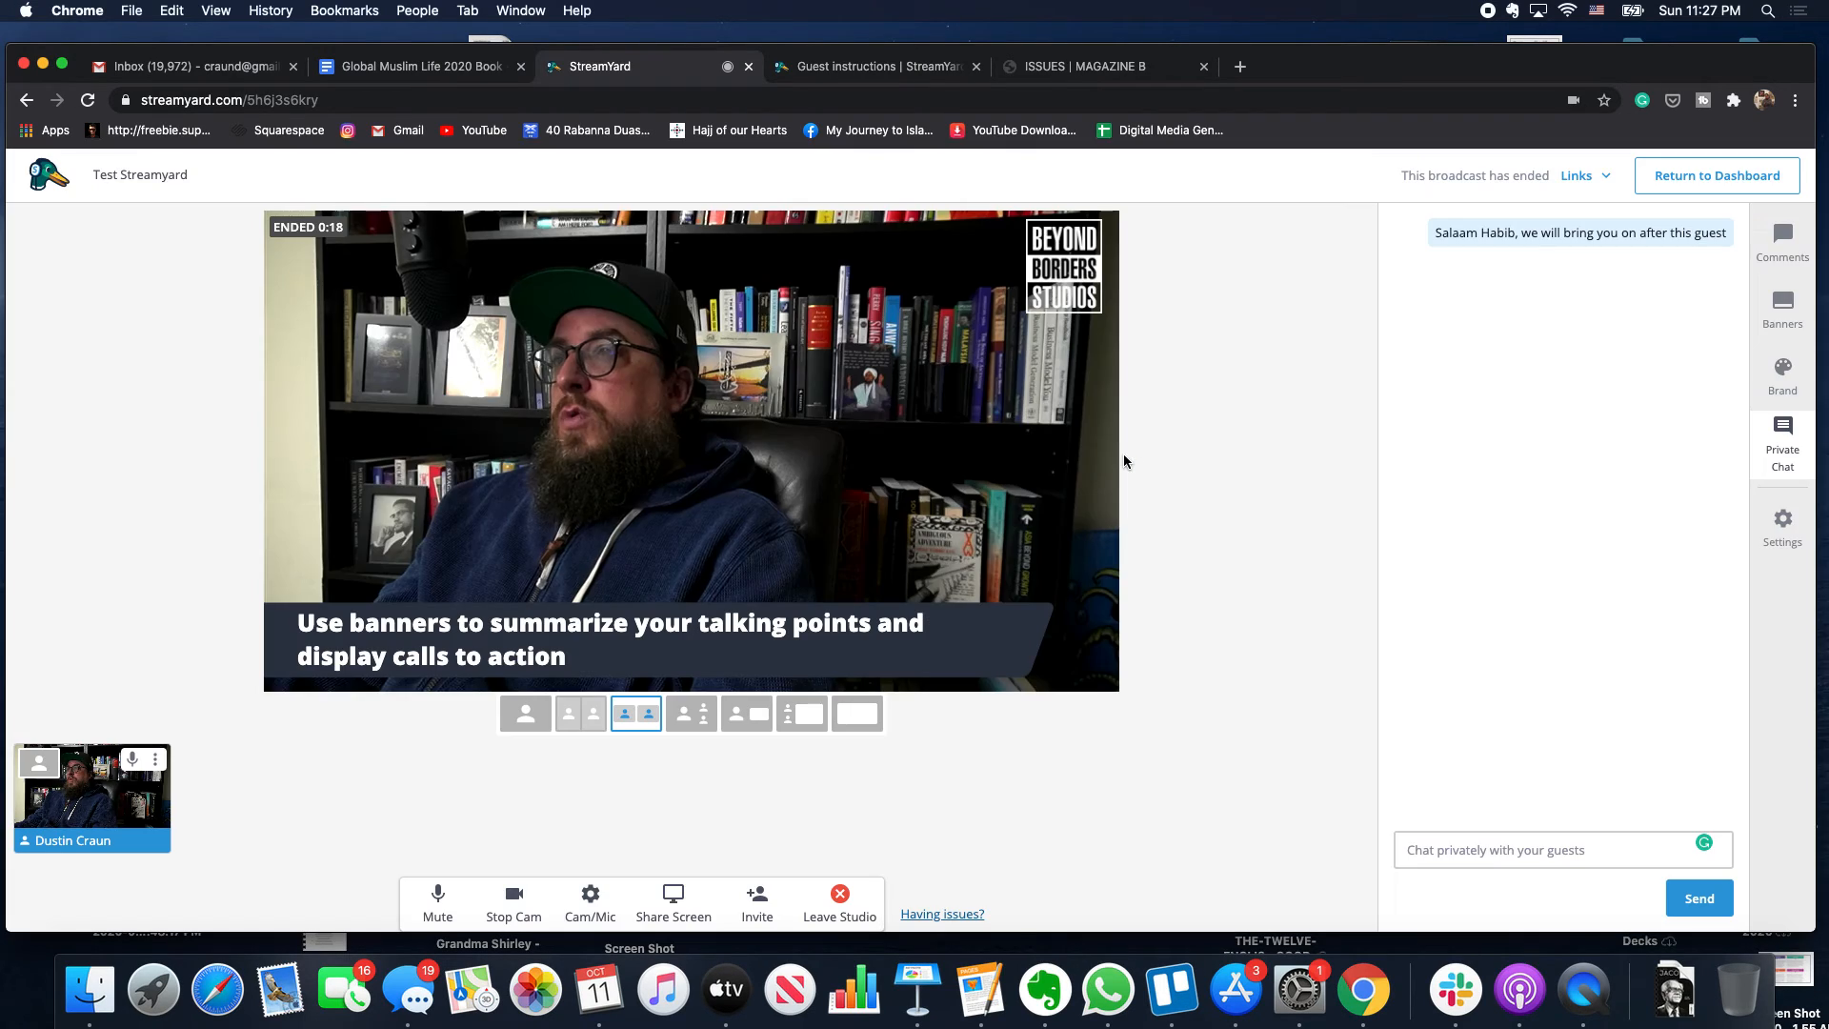
click(55, 183)
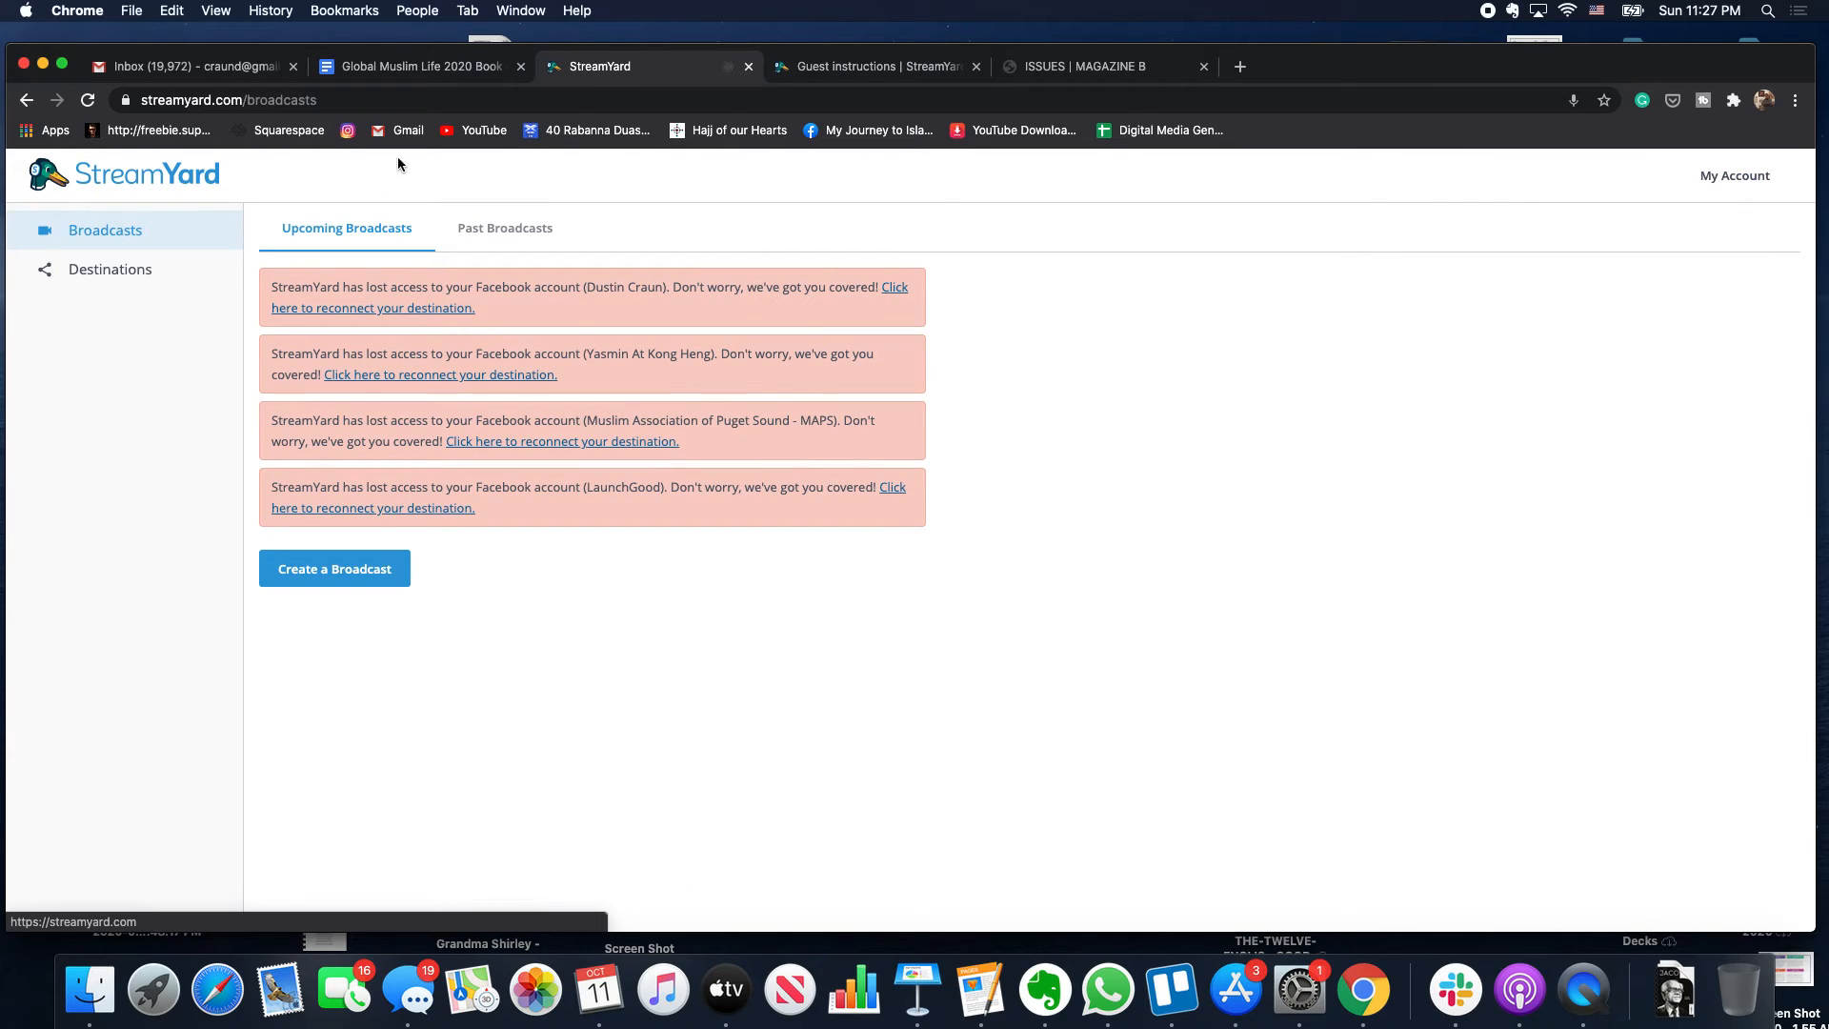
click(479, 228)
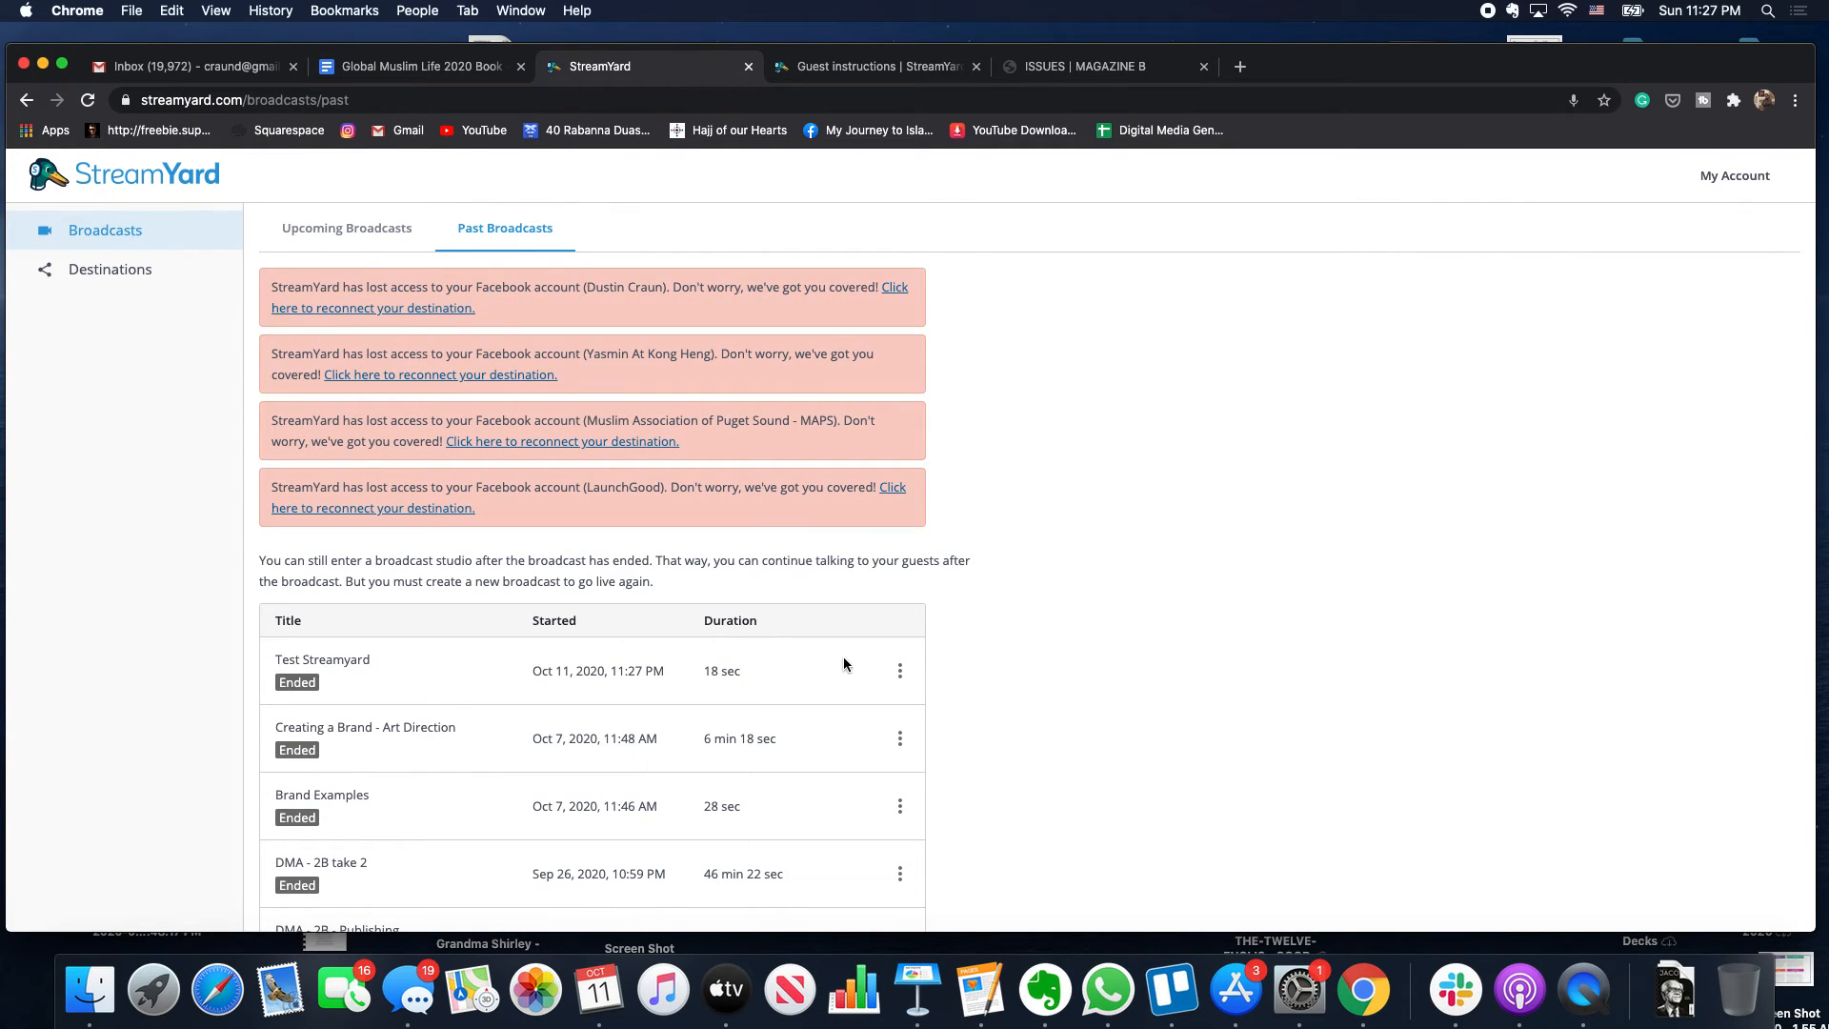
click(899, 672)
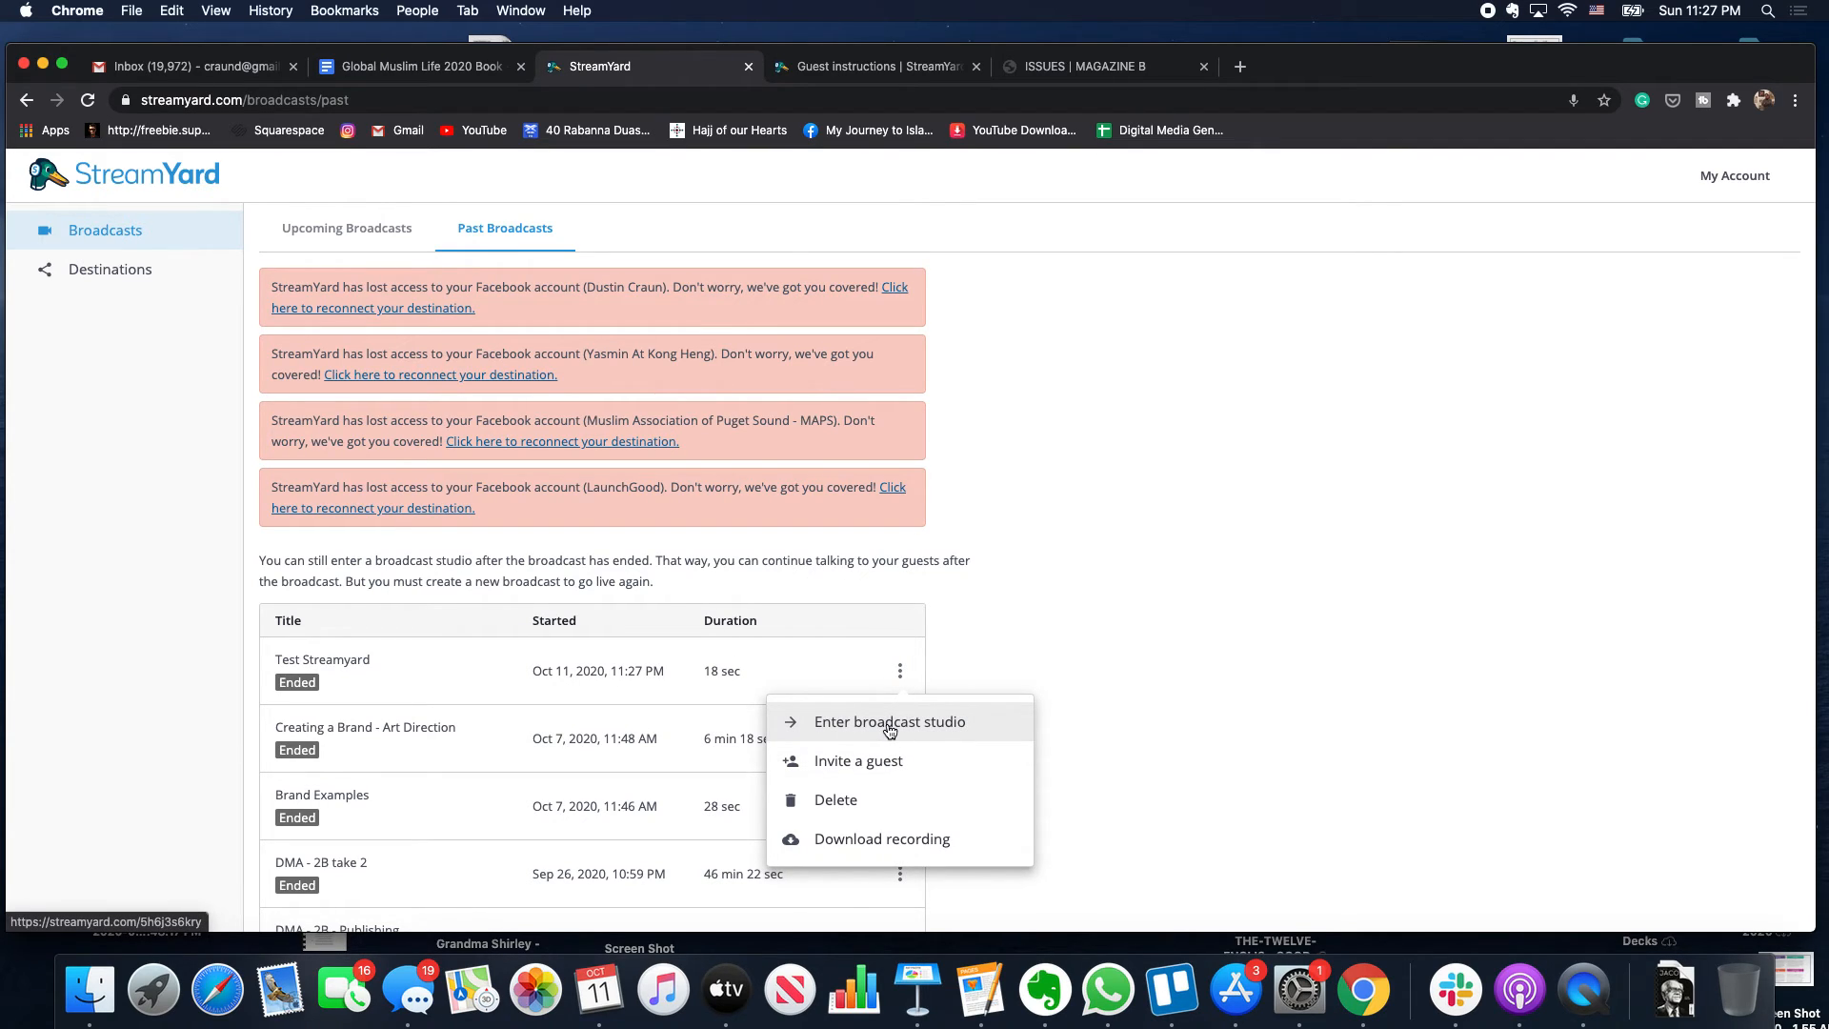
click(889, 727)
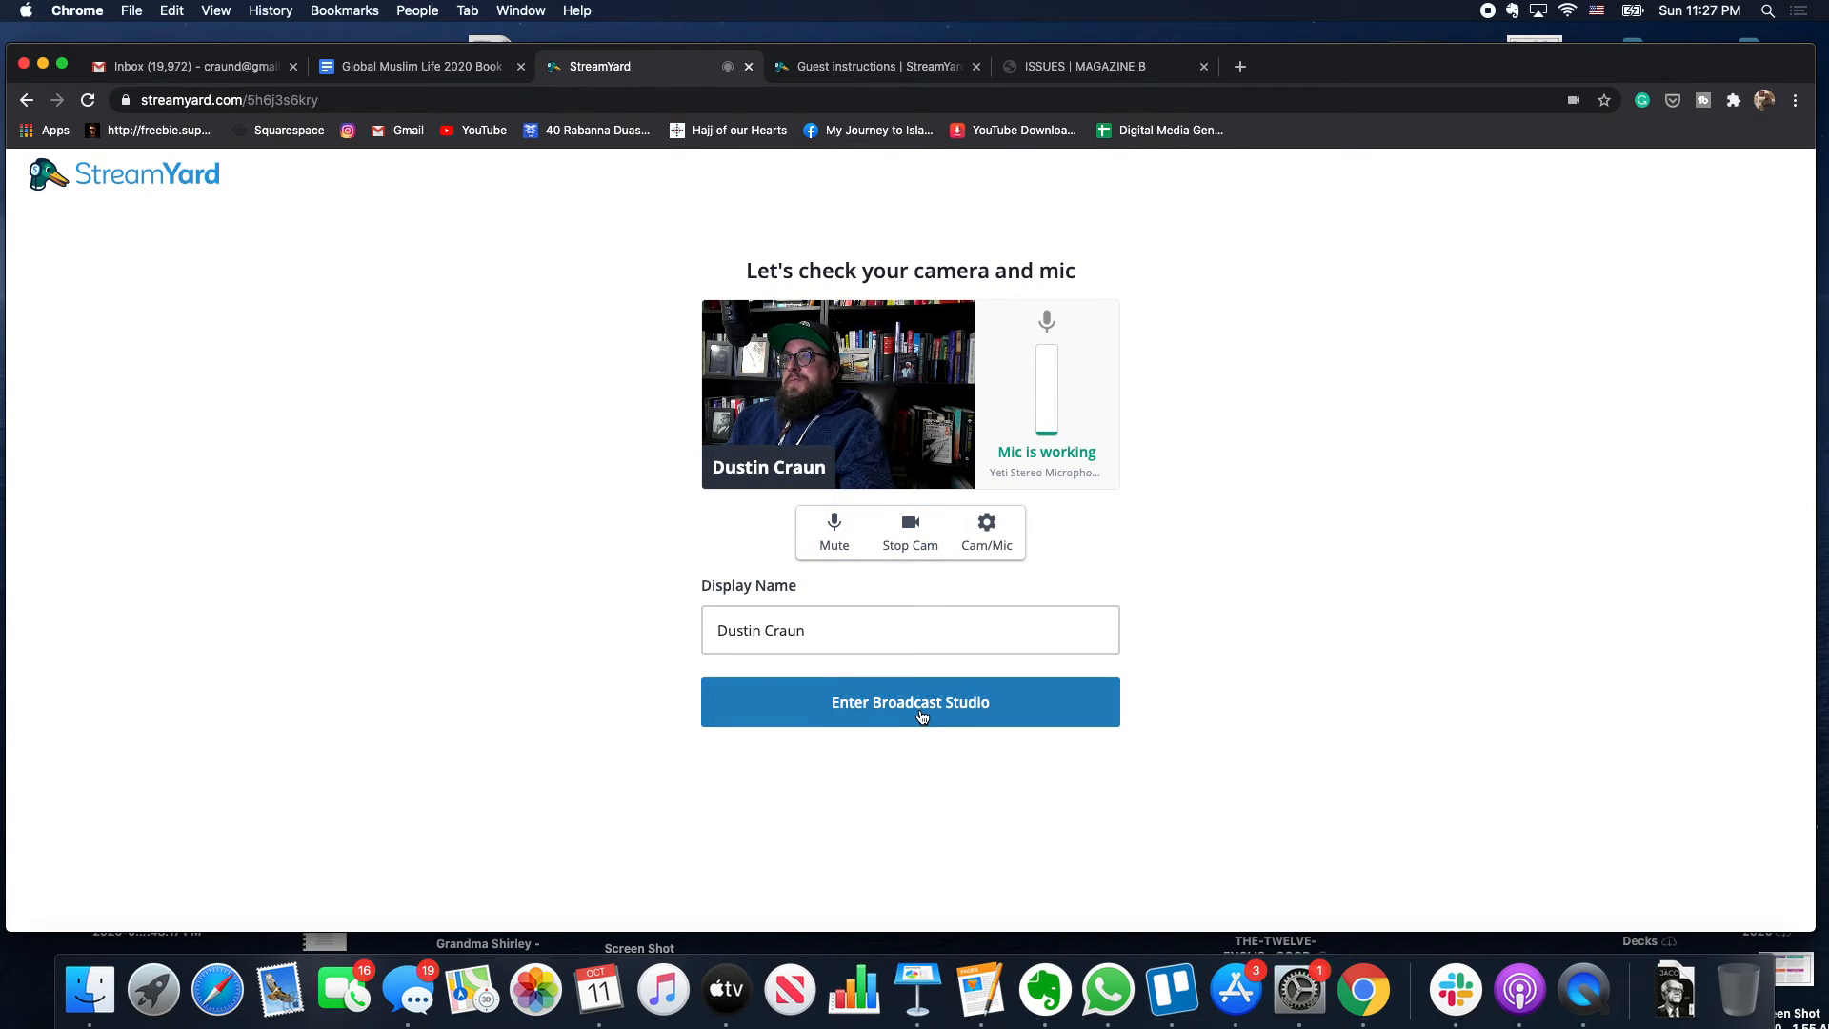
- Replace the display name with 'Beyond Borders Studios', discarding earlier personal-name attempts and fixing typos
click(856, 633)
key(super+a)
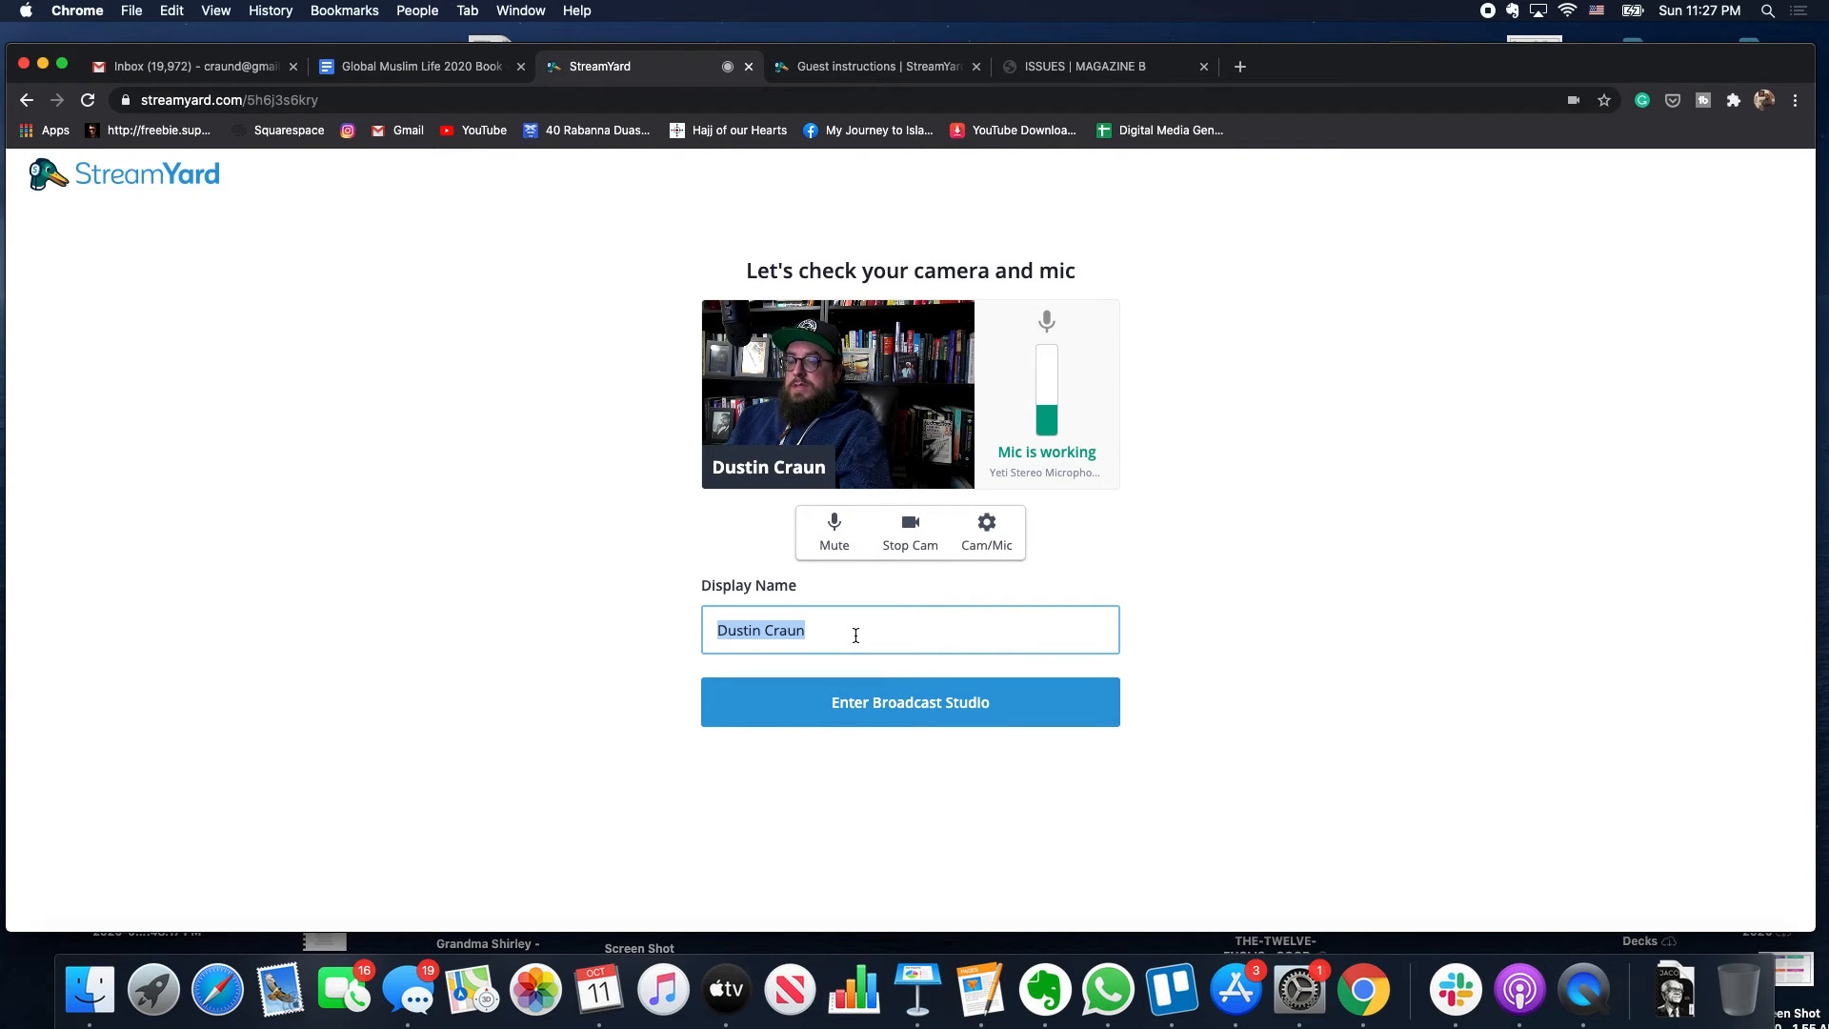
text(@dustinc)
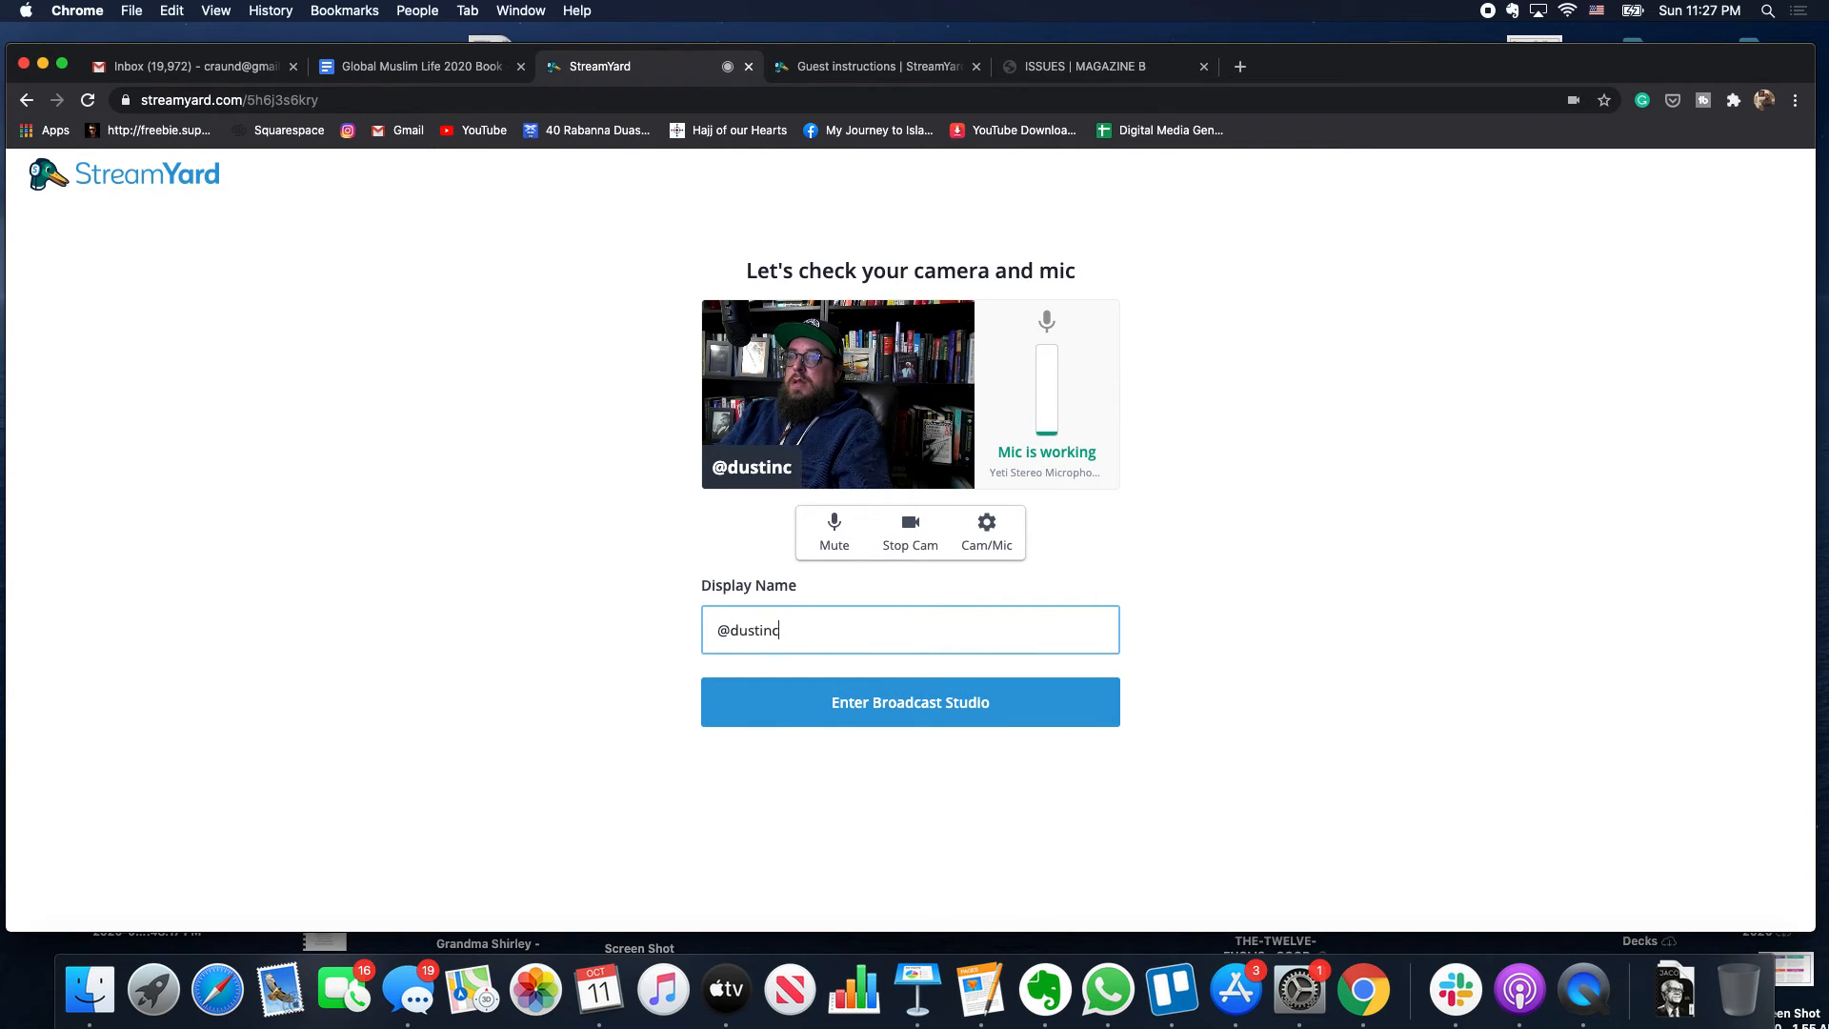
text(raun)
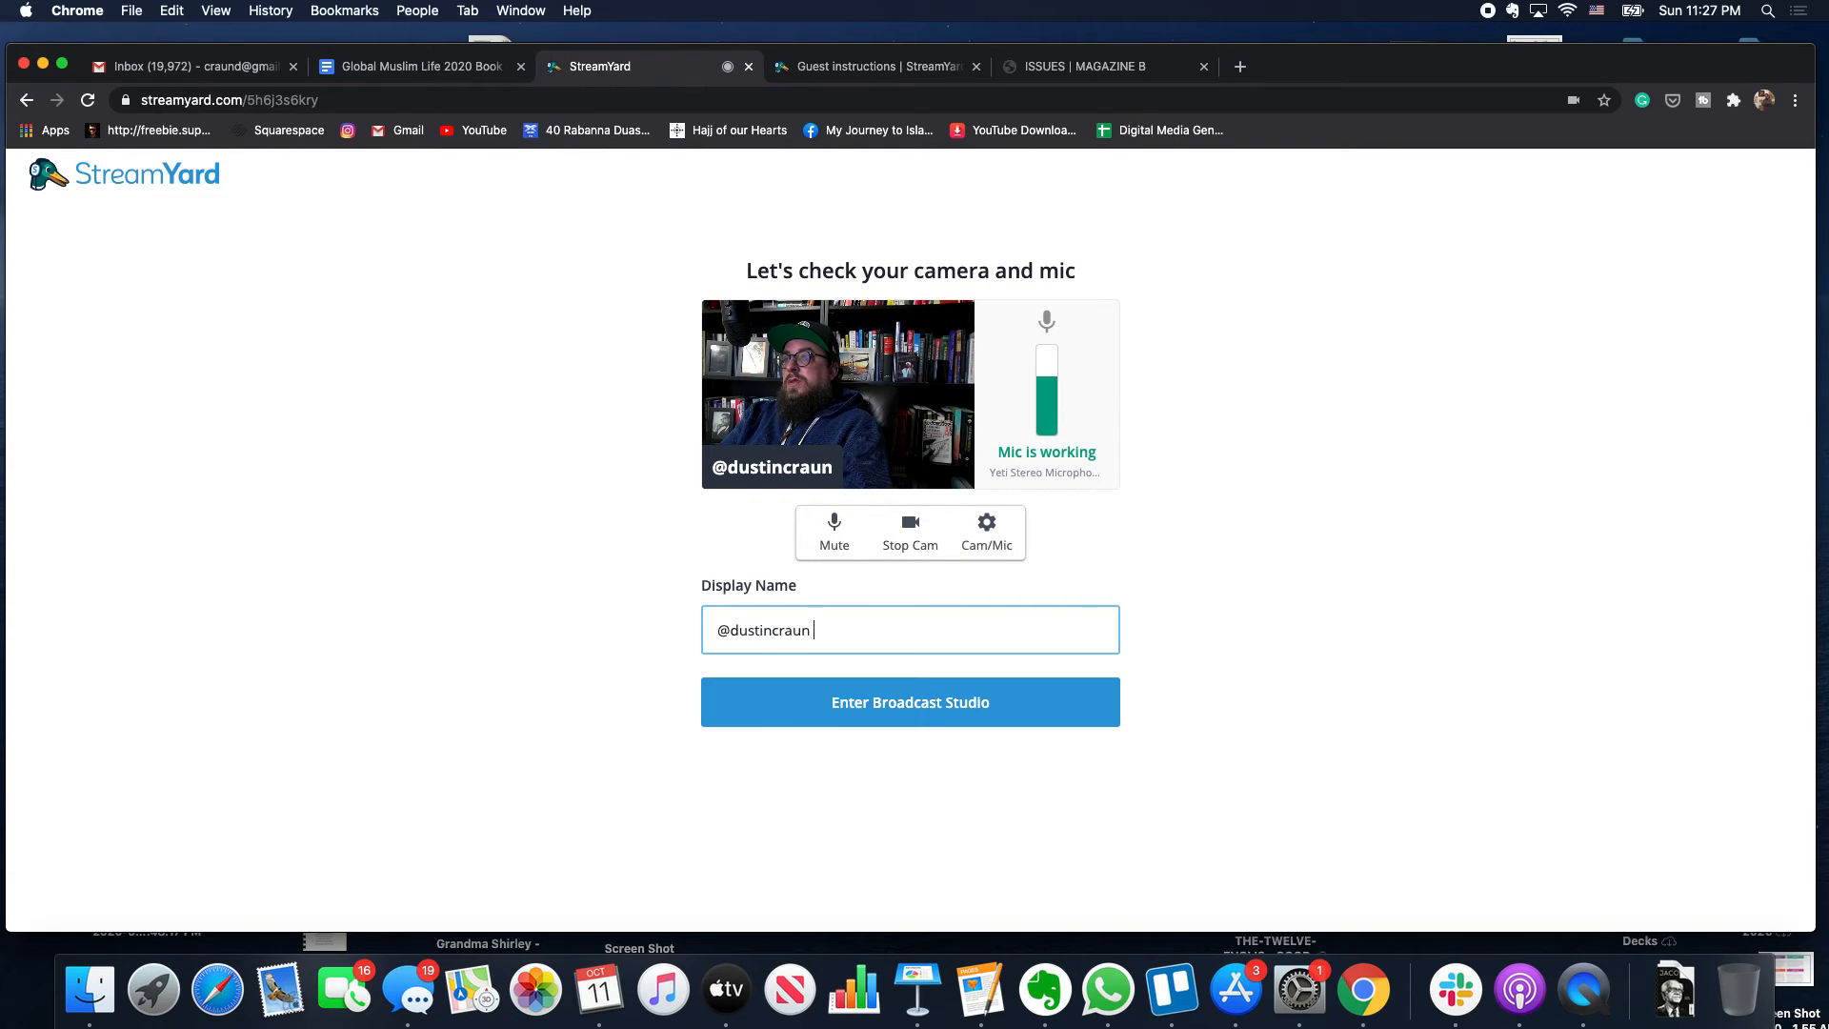
key(BackSpace)
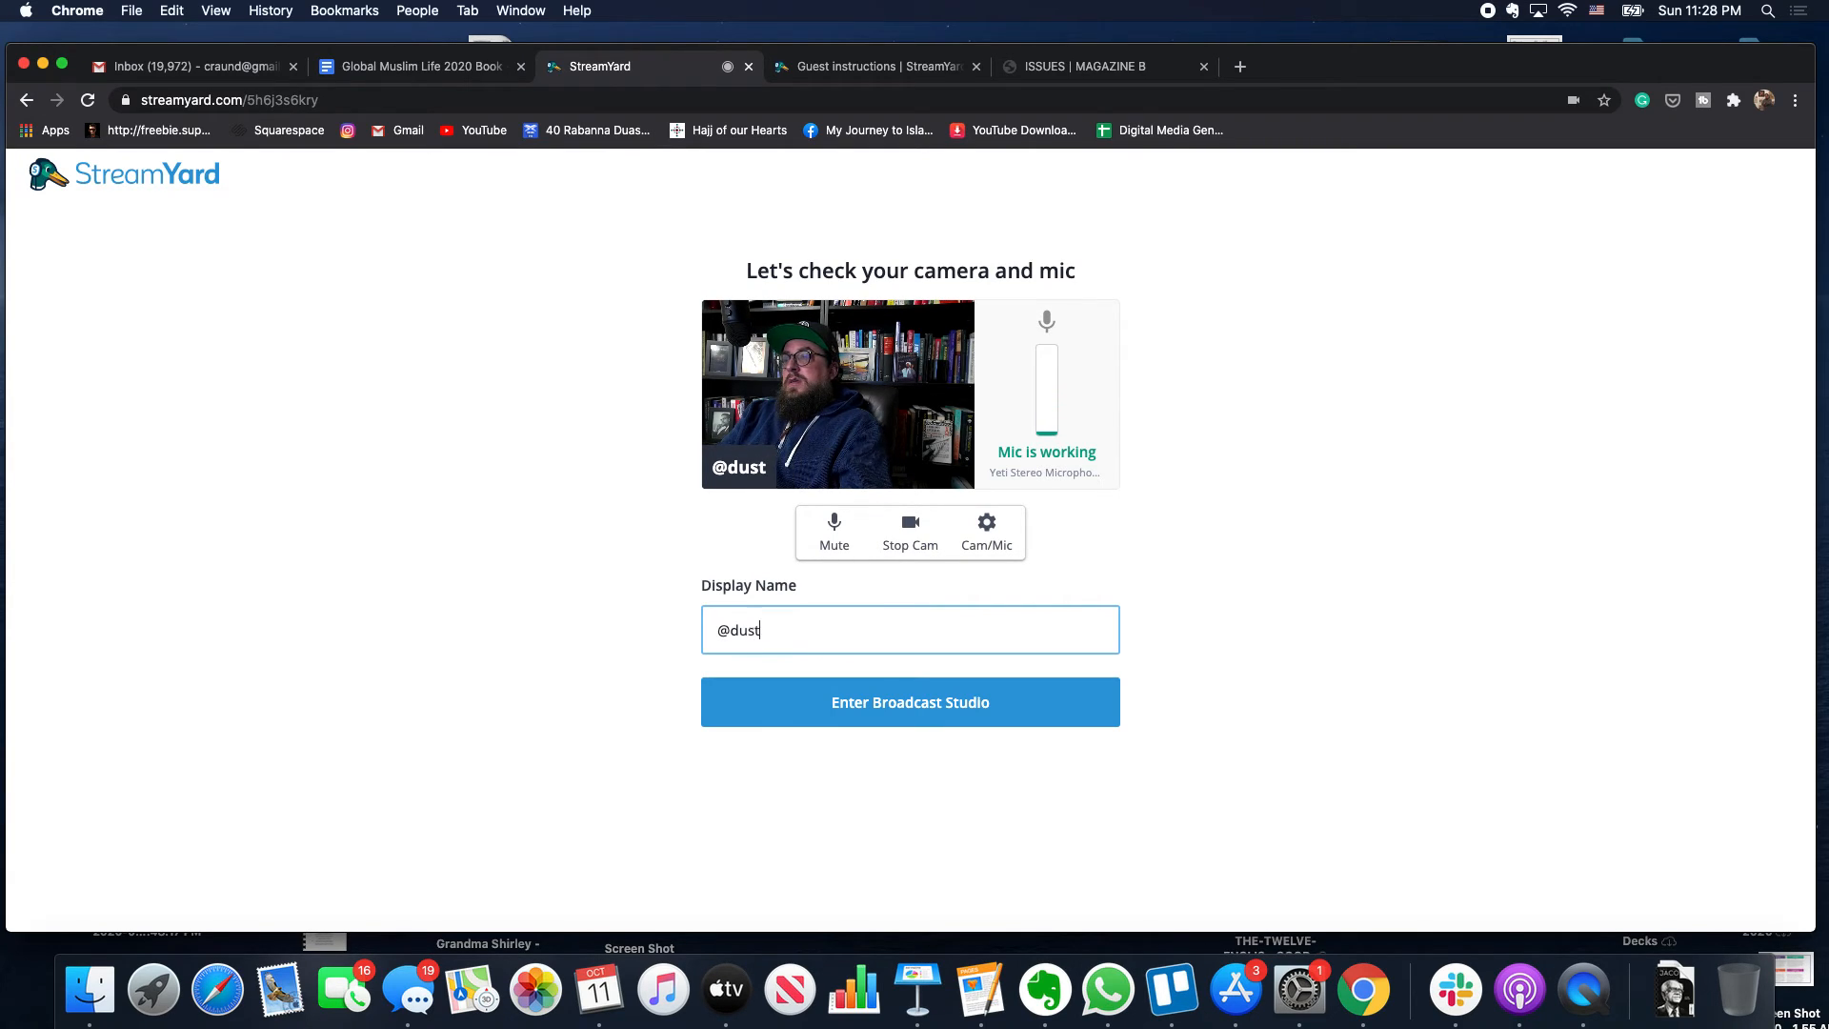
key(BackSpace)
key(BackSpace)
key(BackSpace)
key(BackSpace)
key(BackSpace)
text(D)
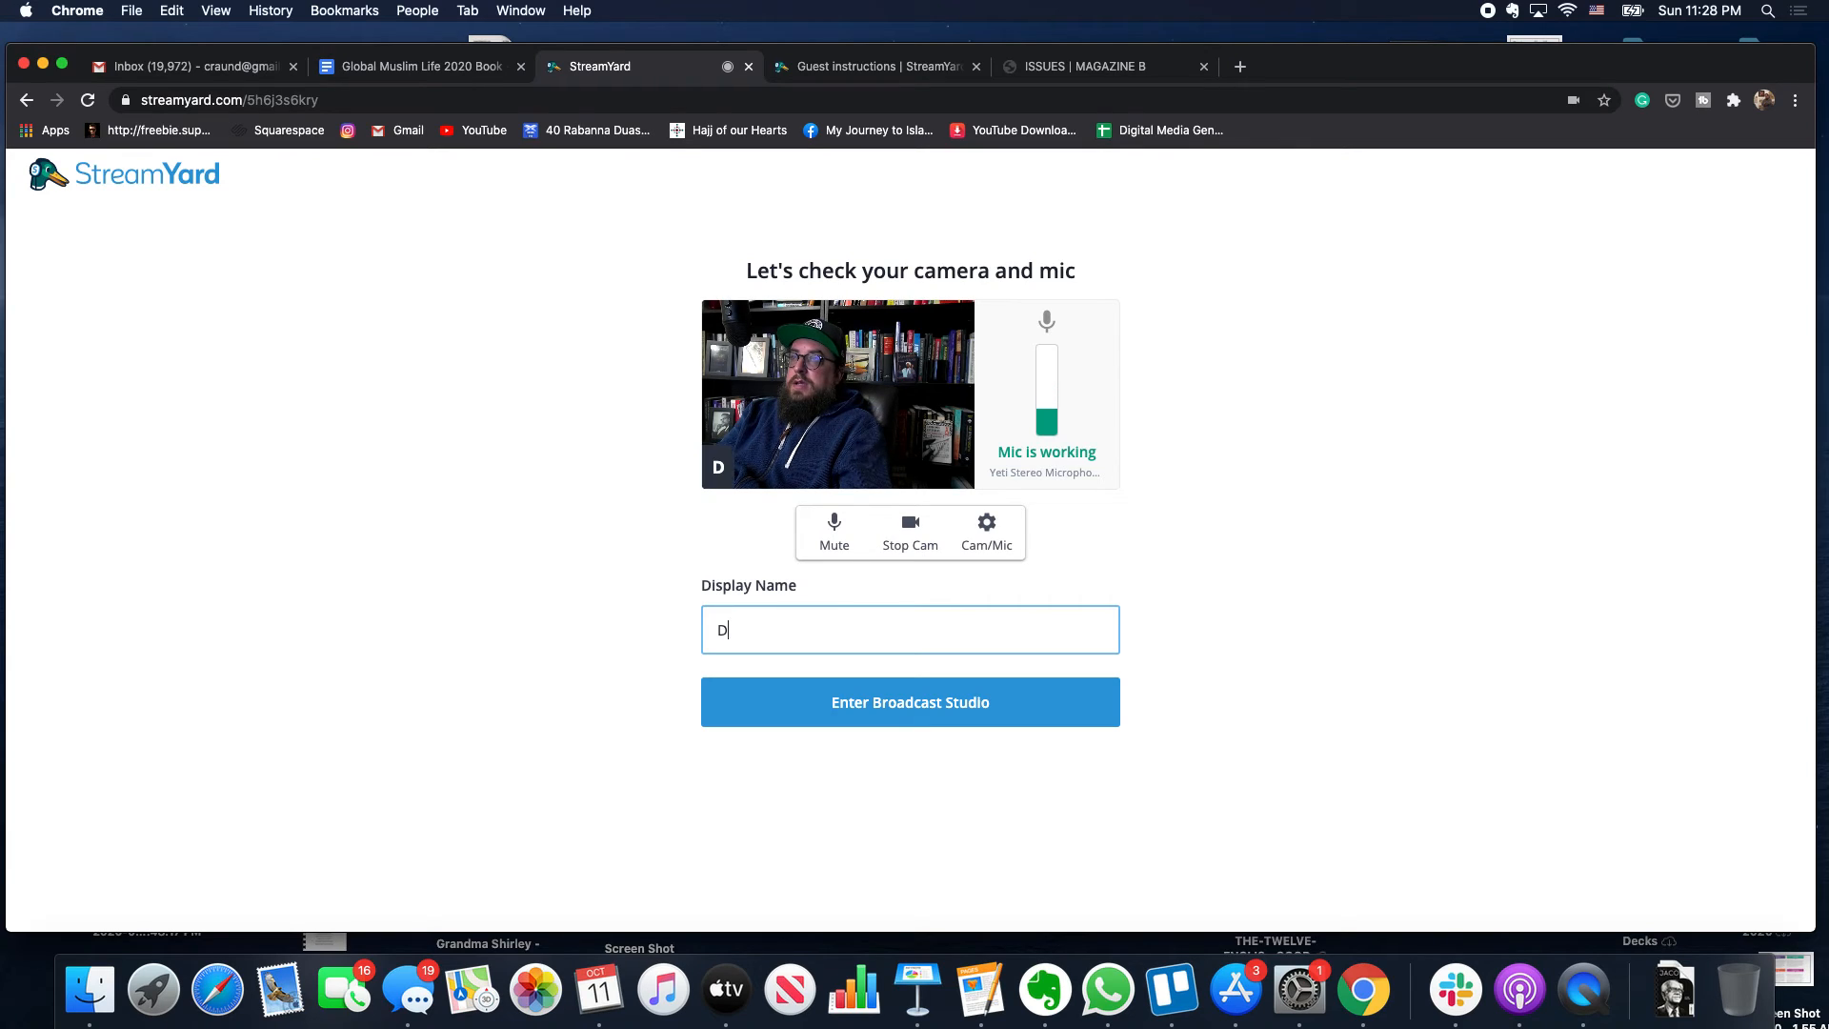
text(ustin from CG)
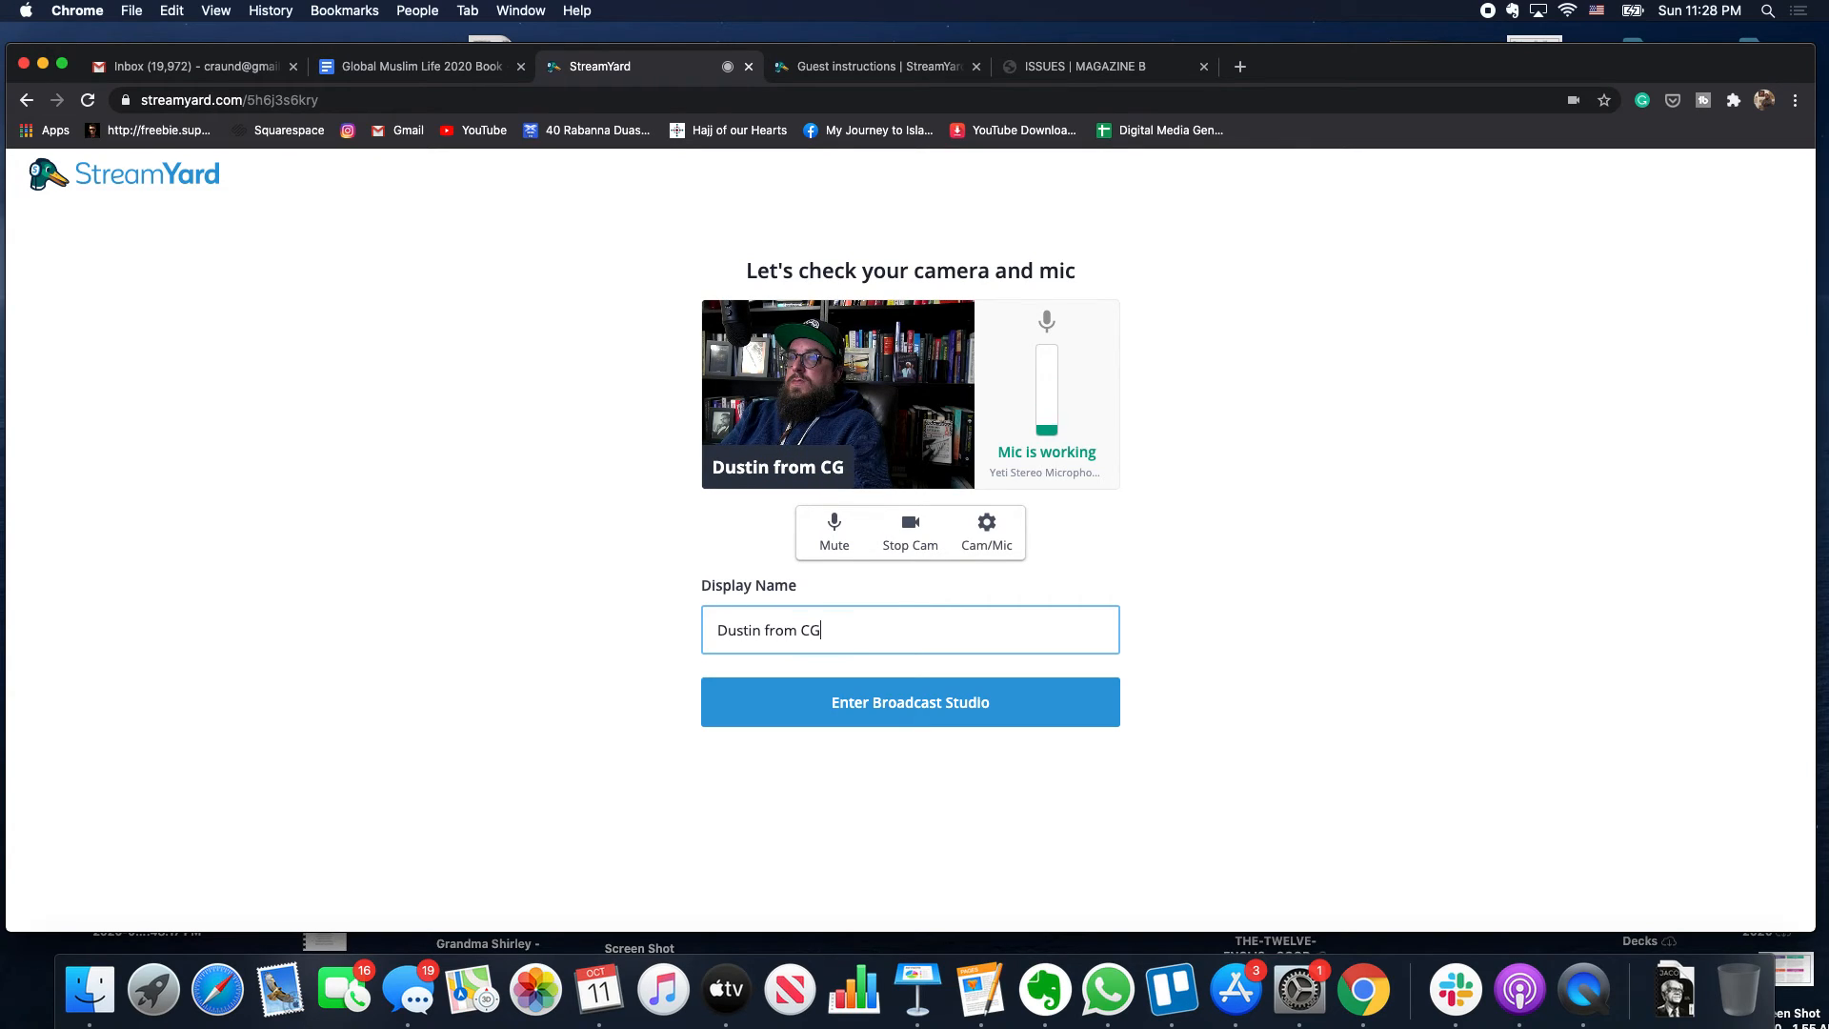
text(ML)
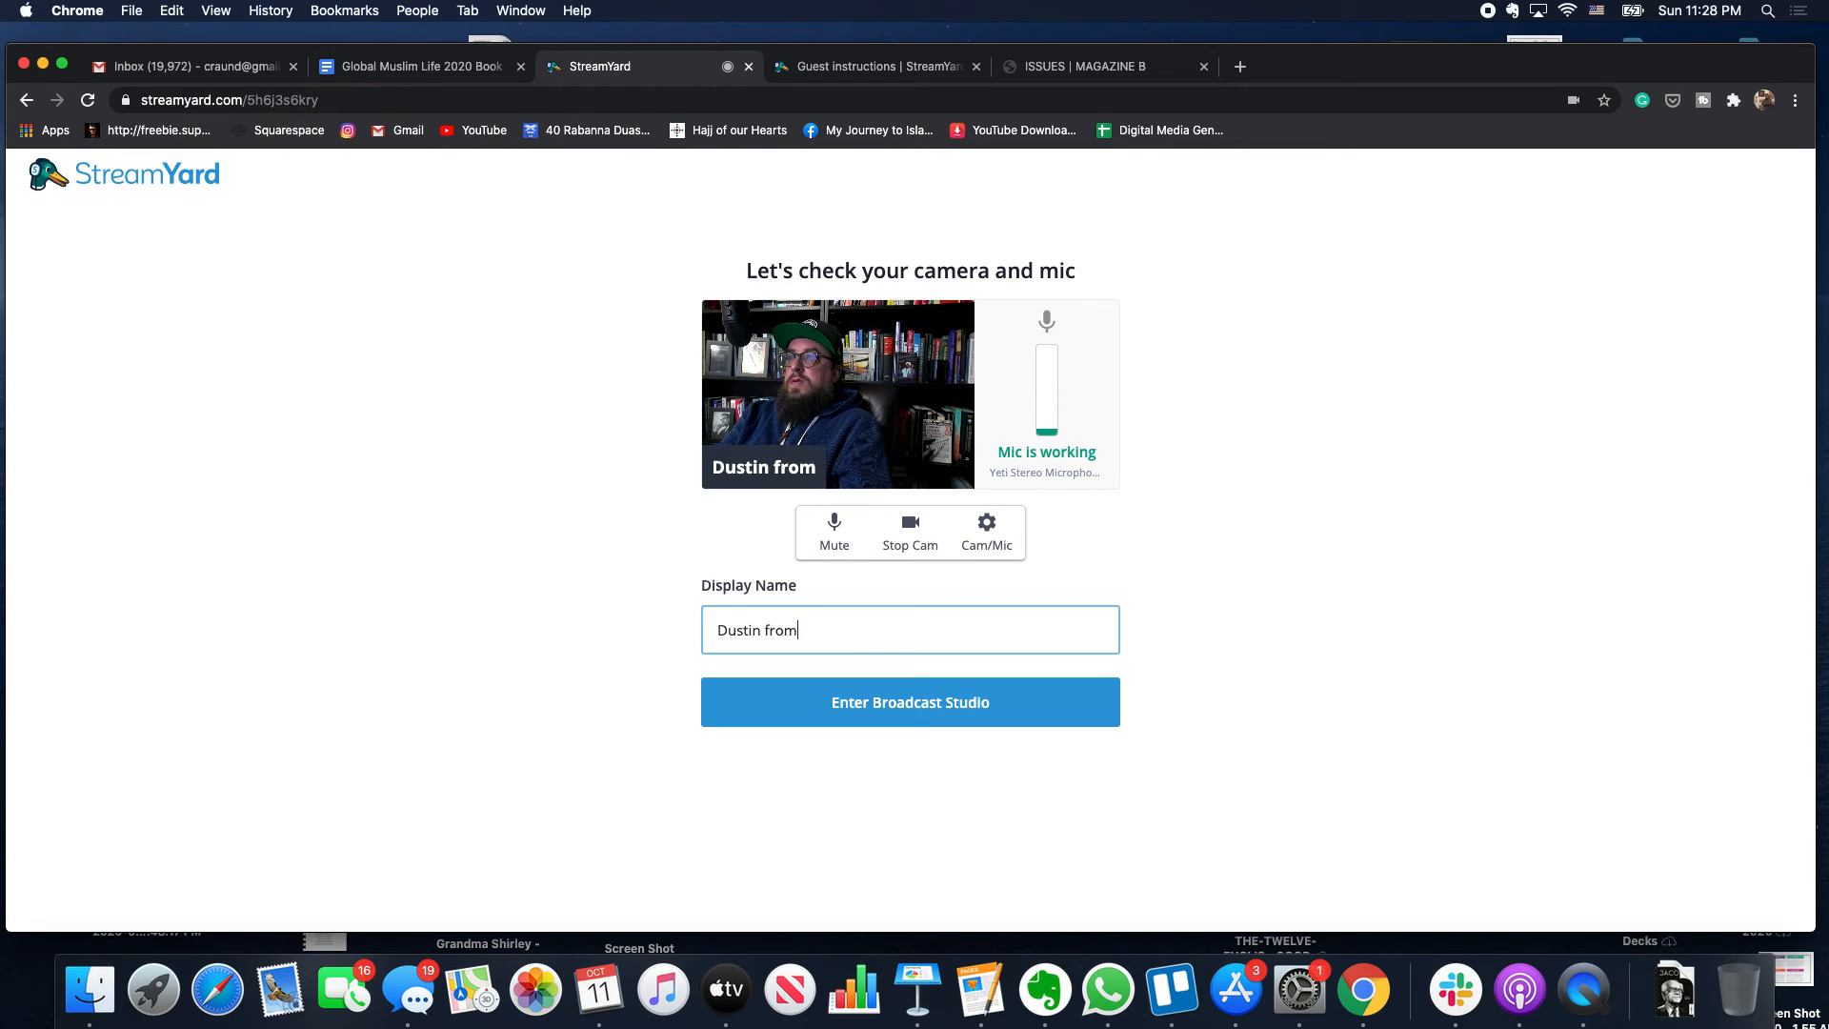
key(BackSpace)
key(BackSpace)
key(BackSpace)
key(BackSpace)
key(BackSpace)
key(BackSpace)
text(Beyond)
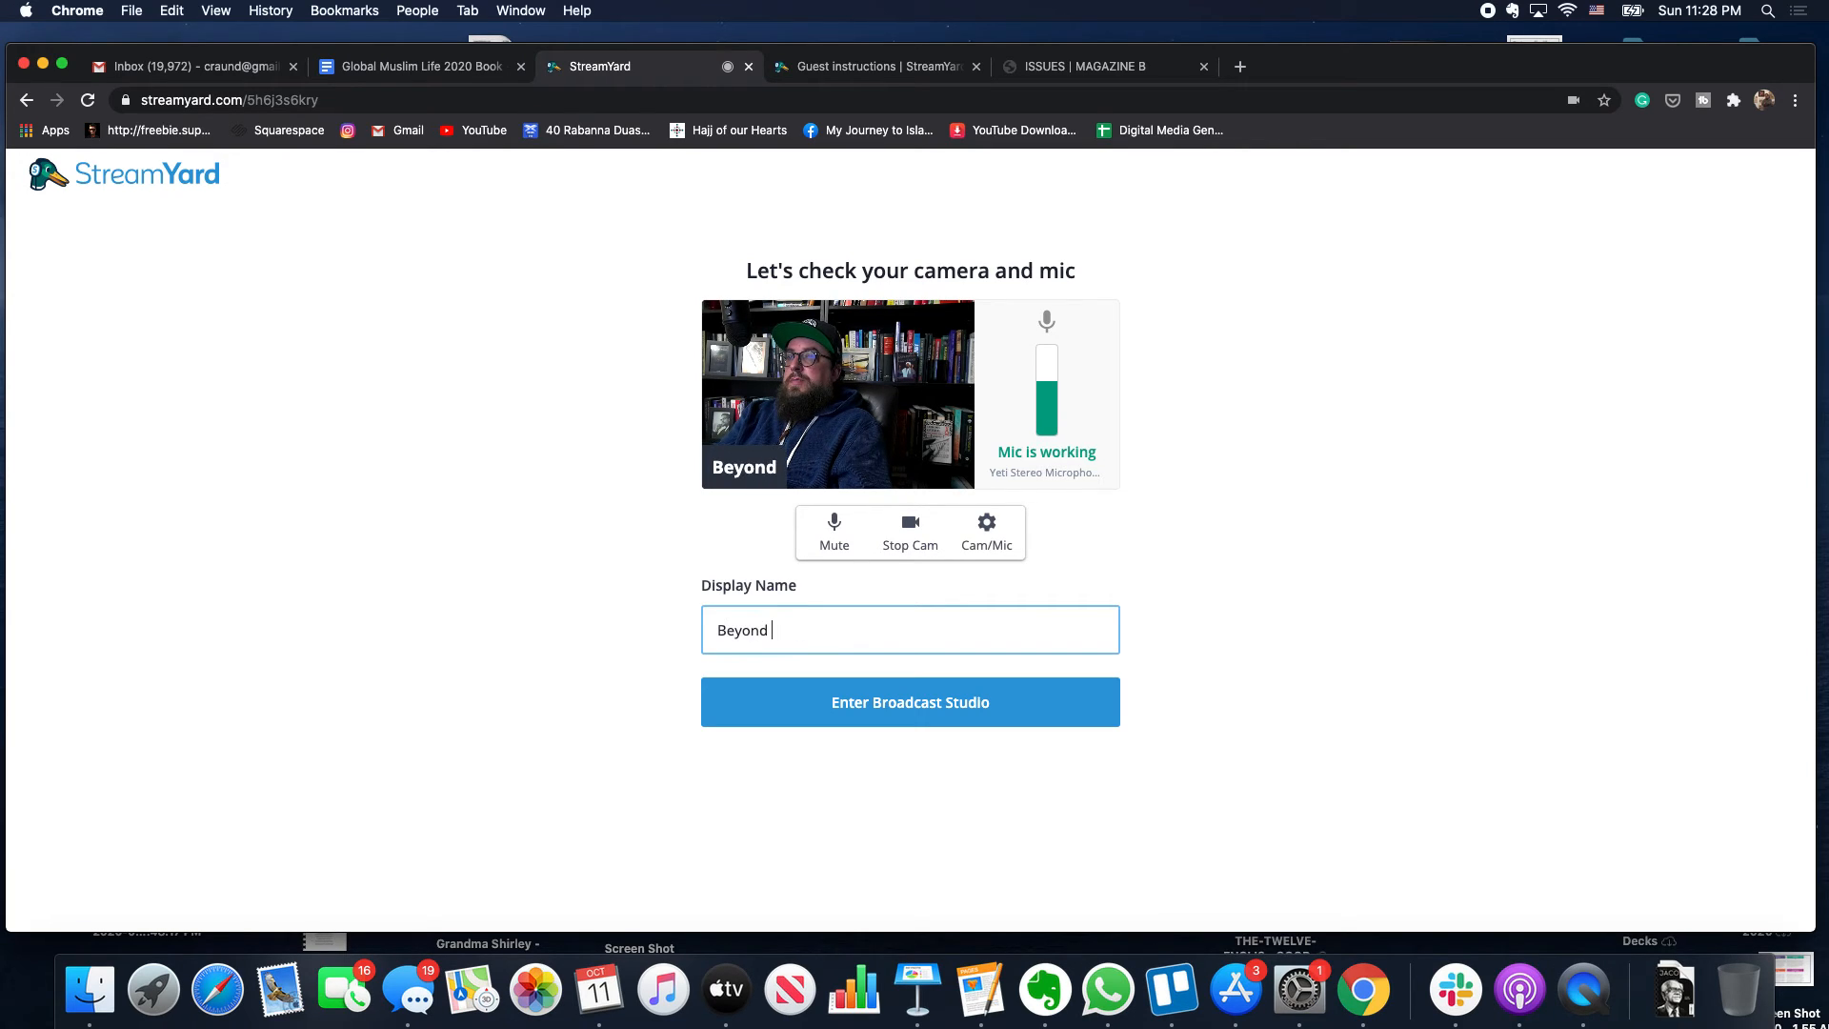
text( Borders s)
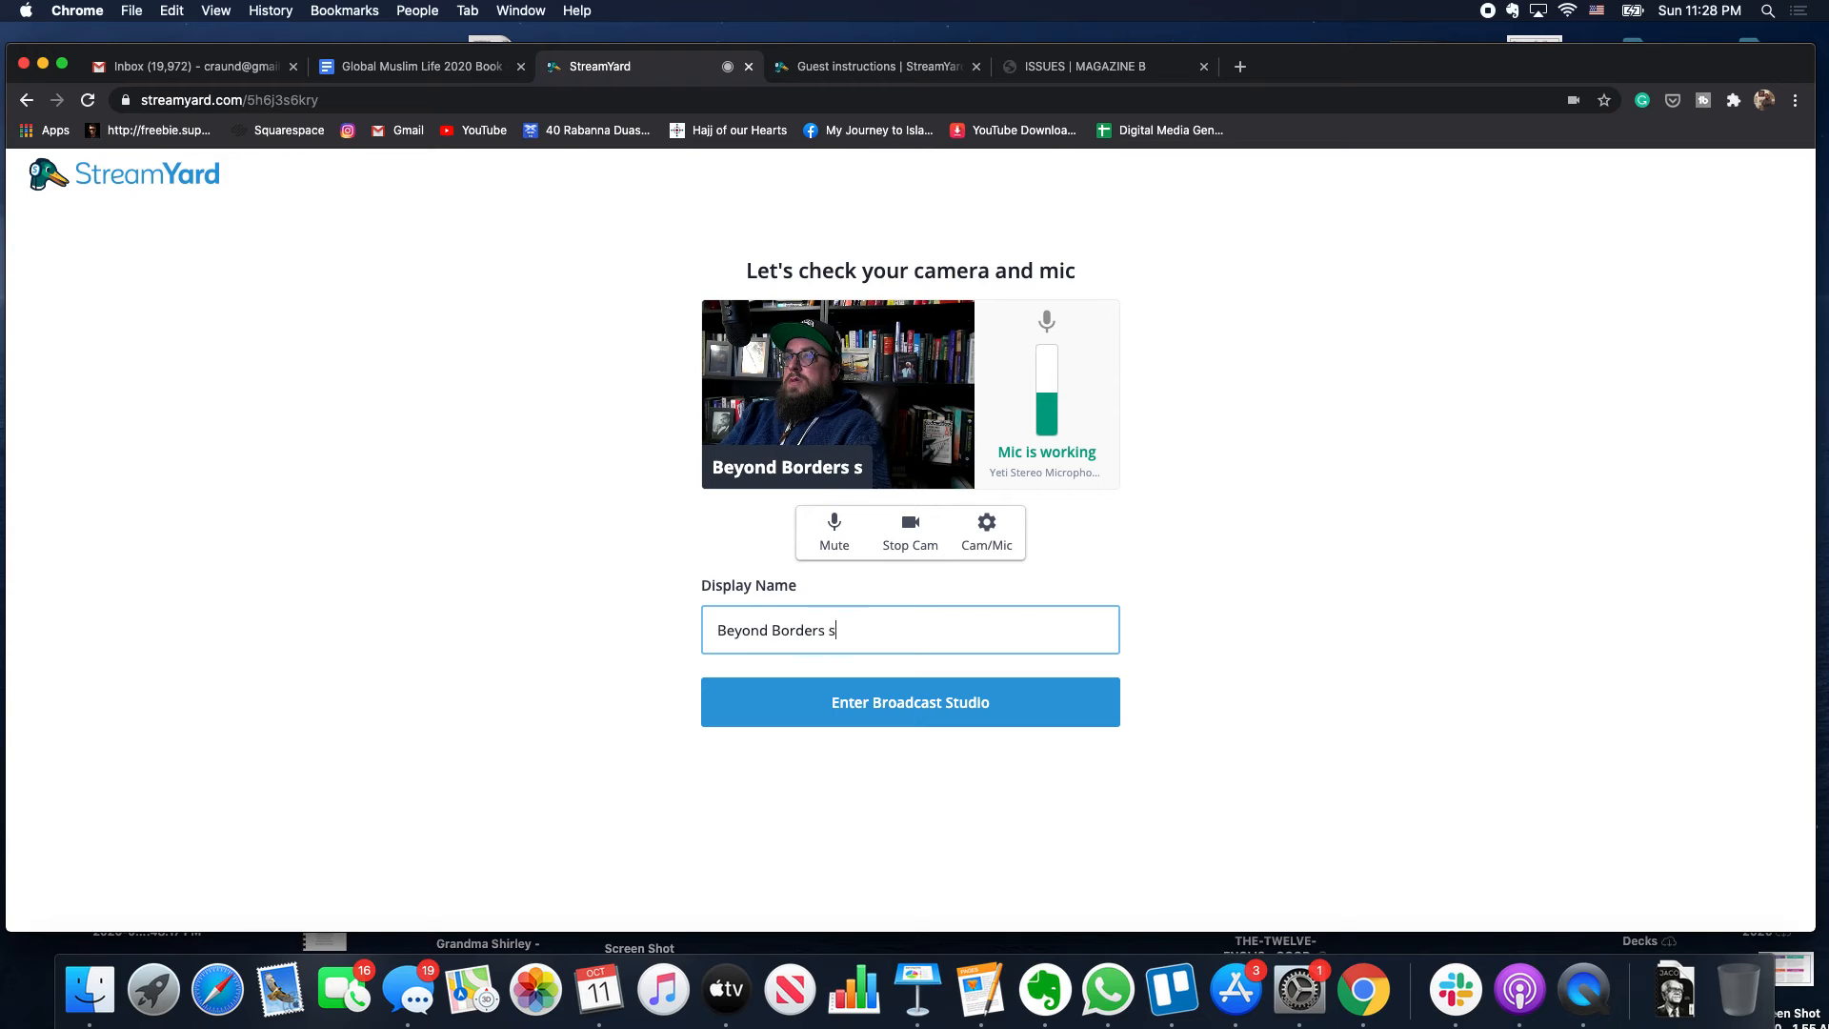
text(tuio)
key(BackSpace)
key(BackSpace)
key(BackSpace)
key(BackSpace)
key(BackSpace)
text(S)
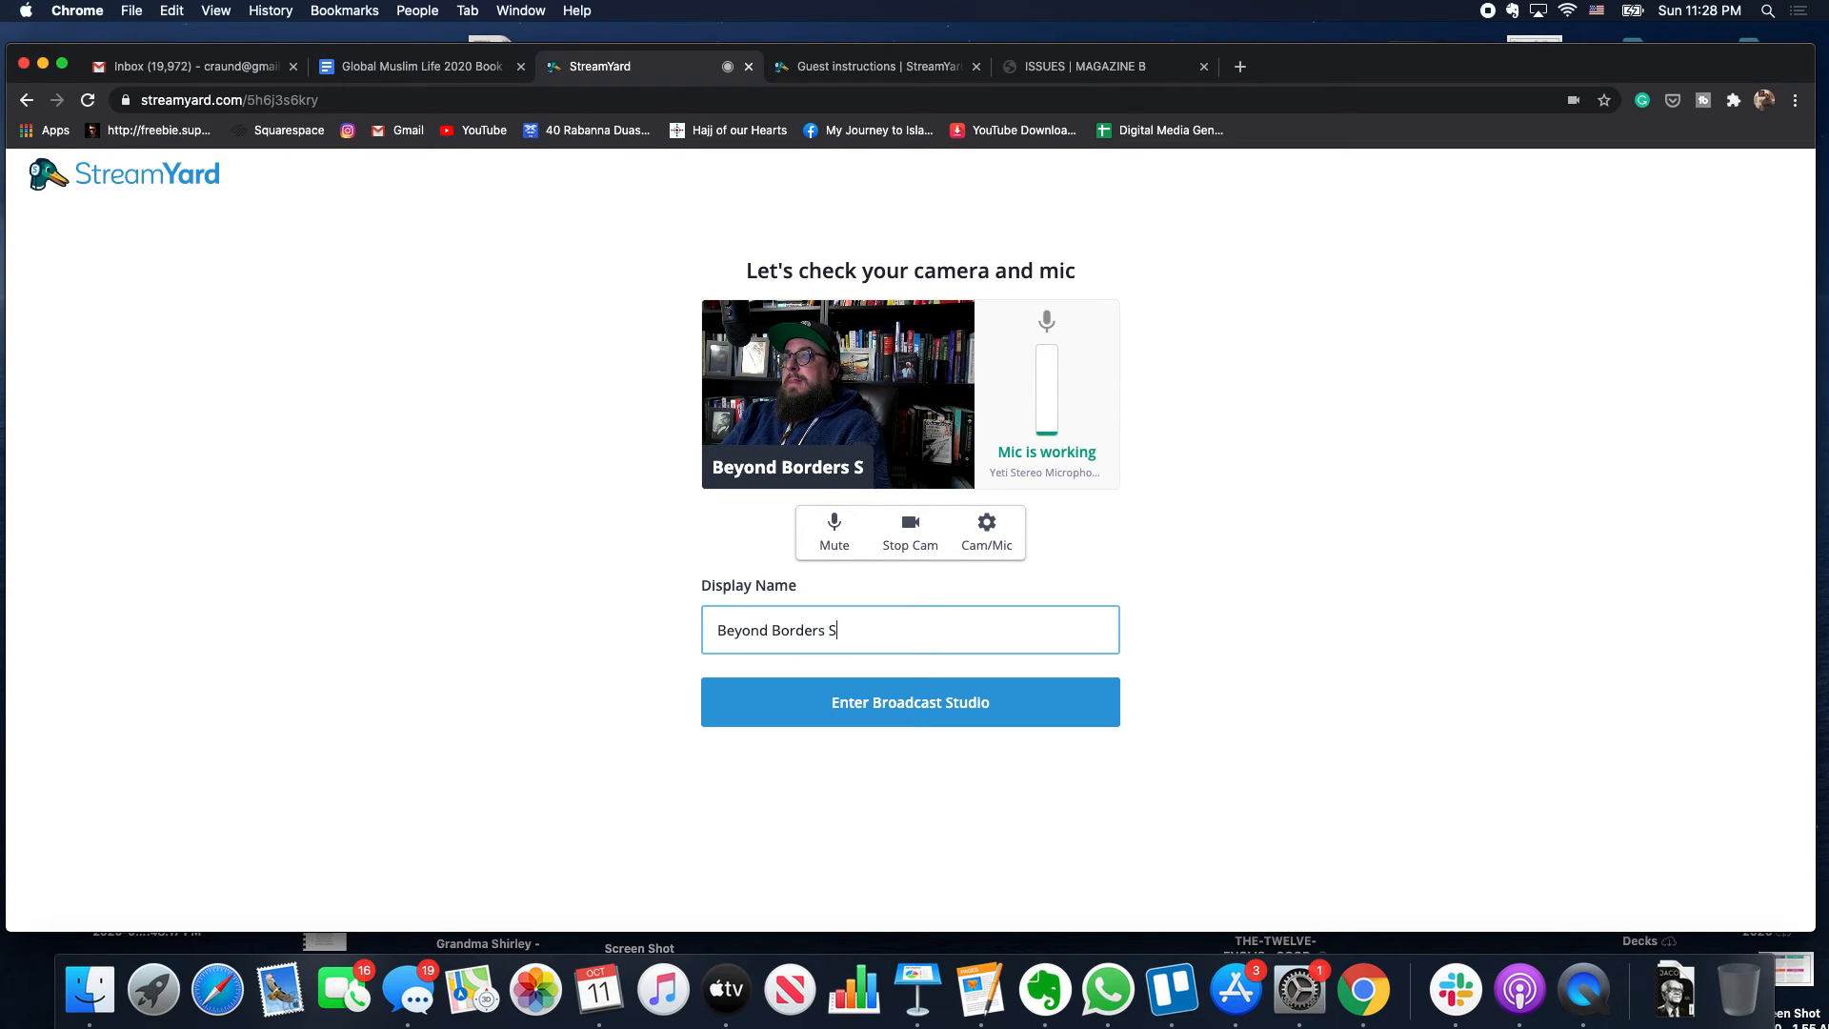
text(tudi)
key(BackSpace)
text(dios)
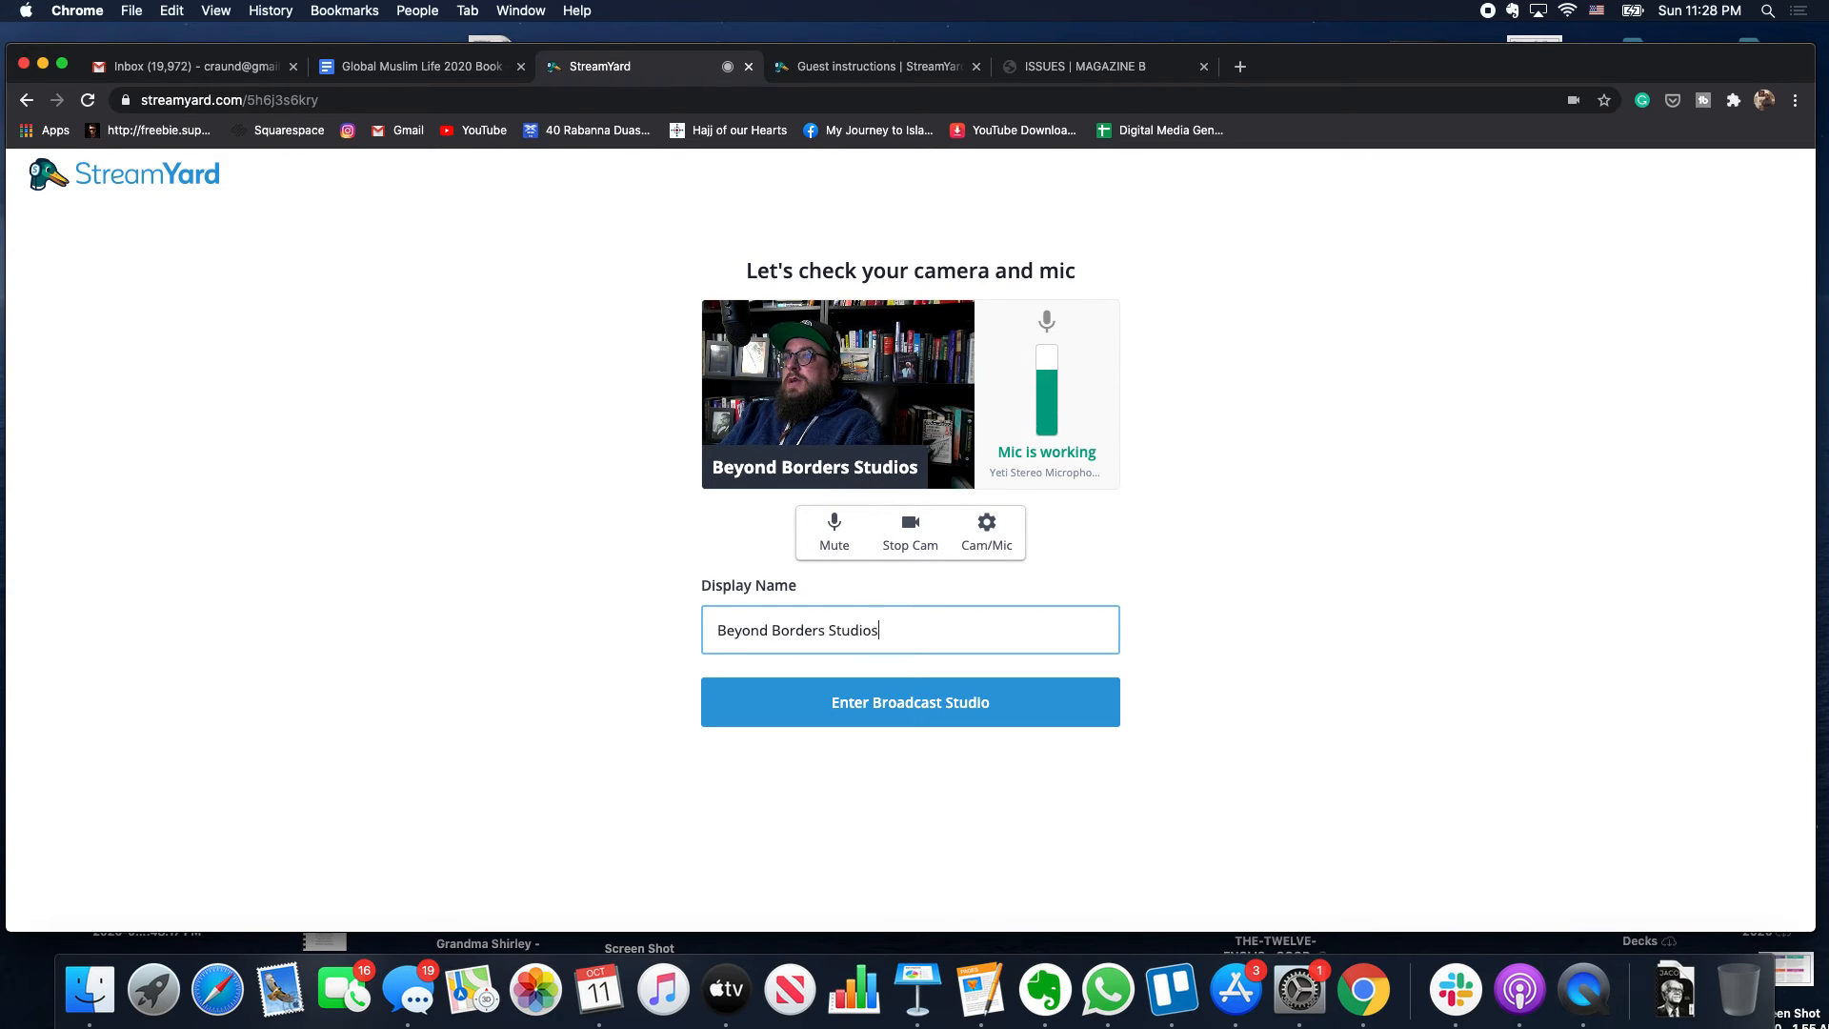
- Enter the broadcast studio as Beyond Borders Studios and add the host camera to the stream
click(863, 721)
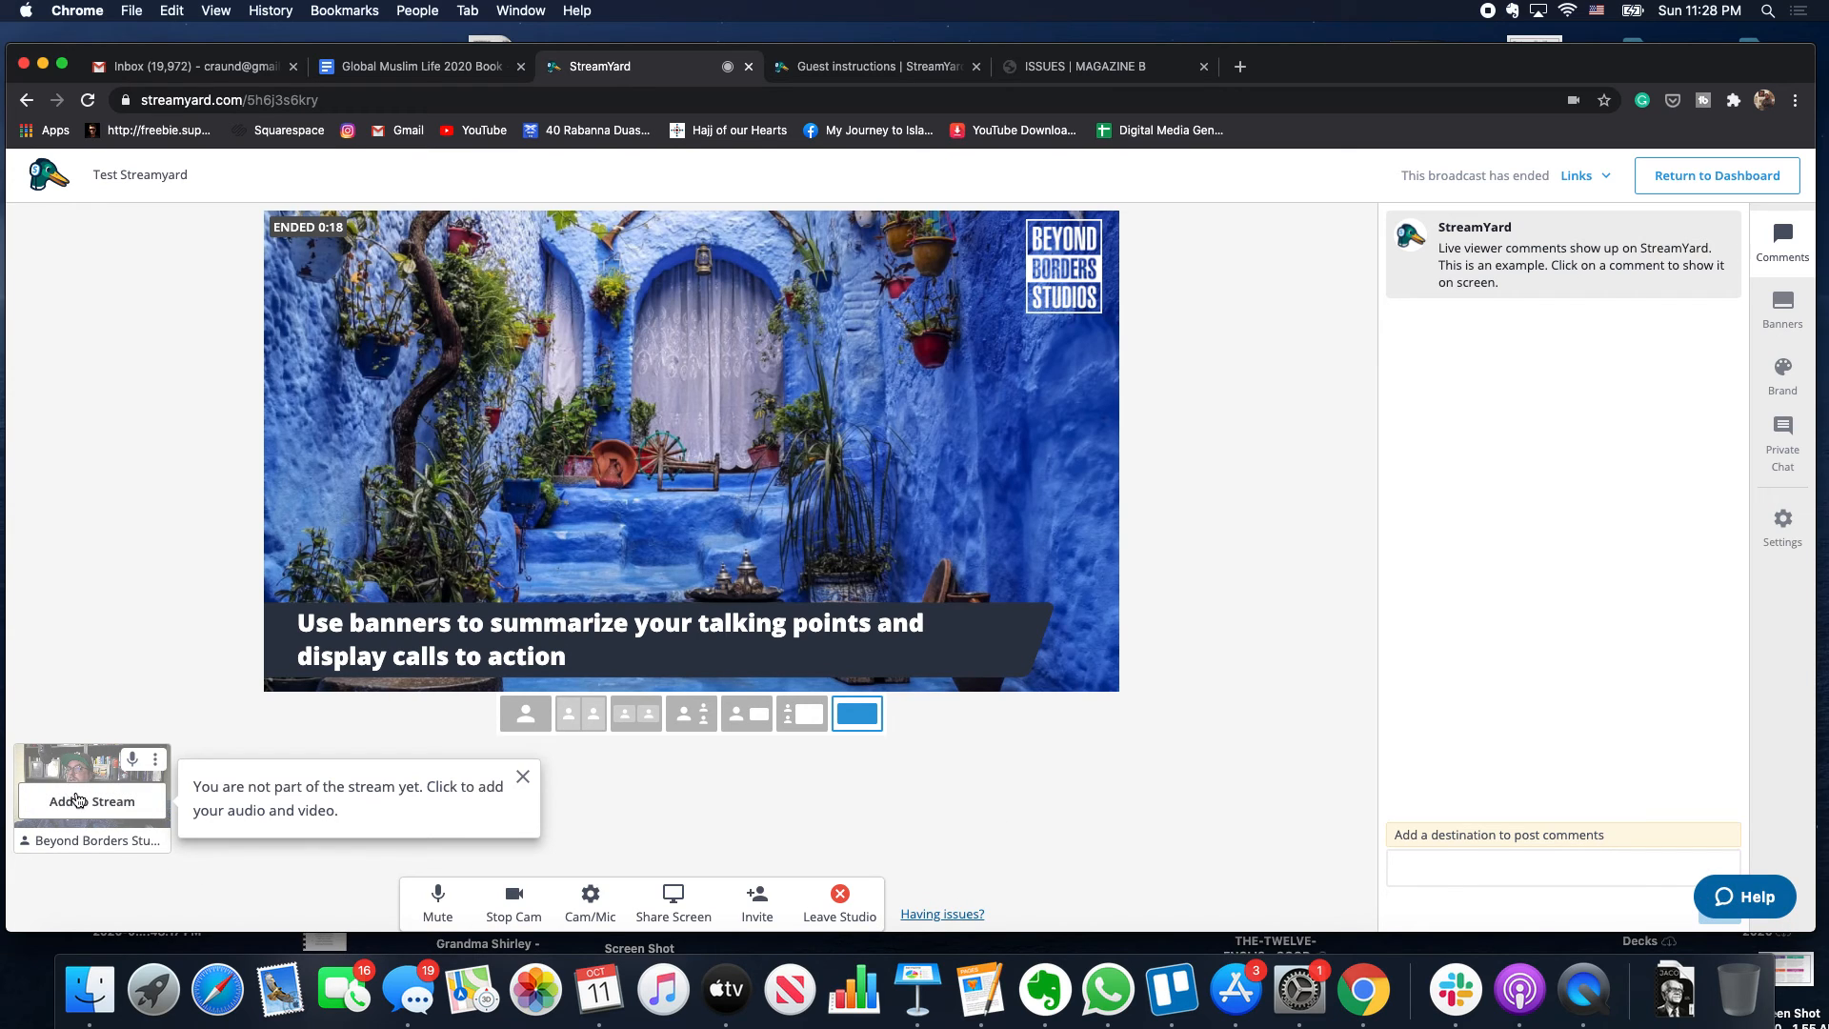
click(79, 800)
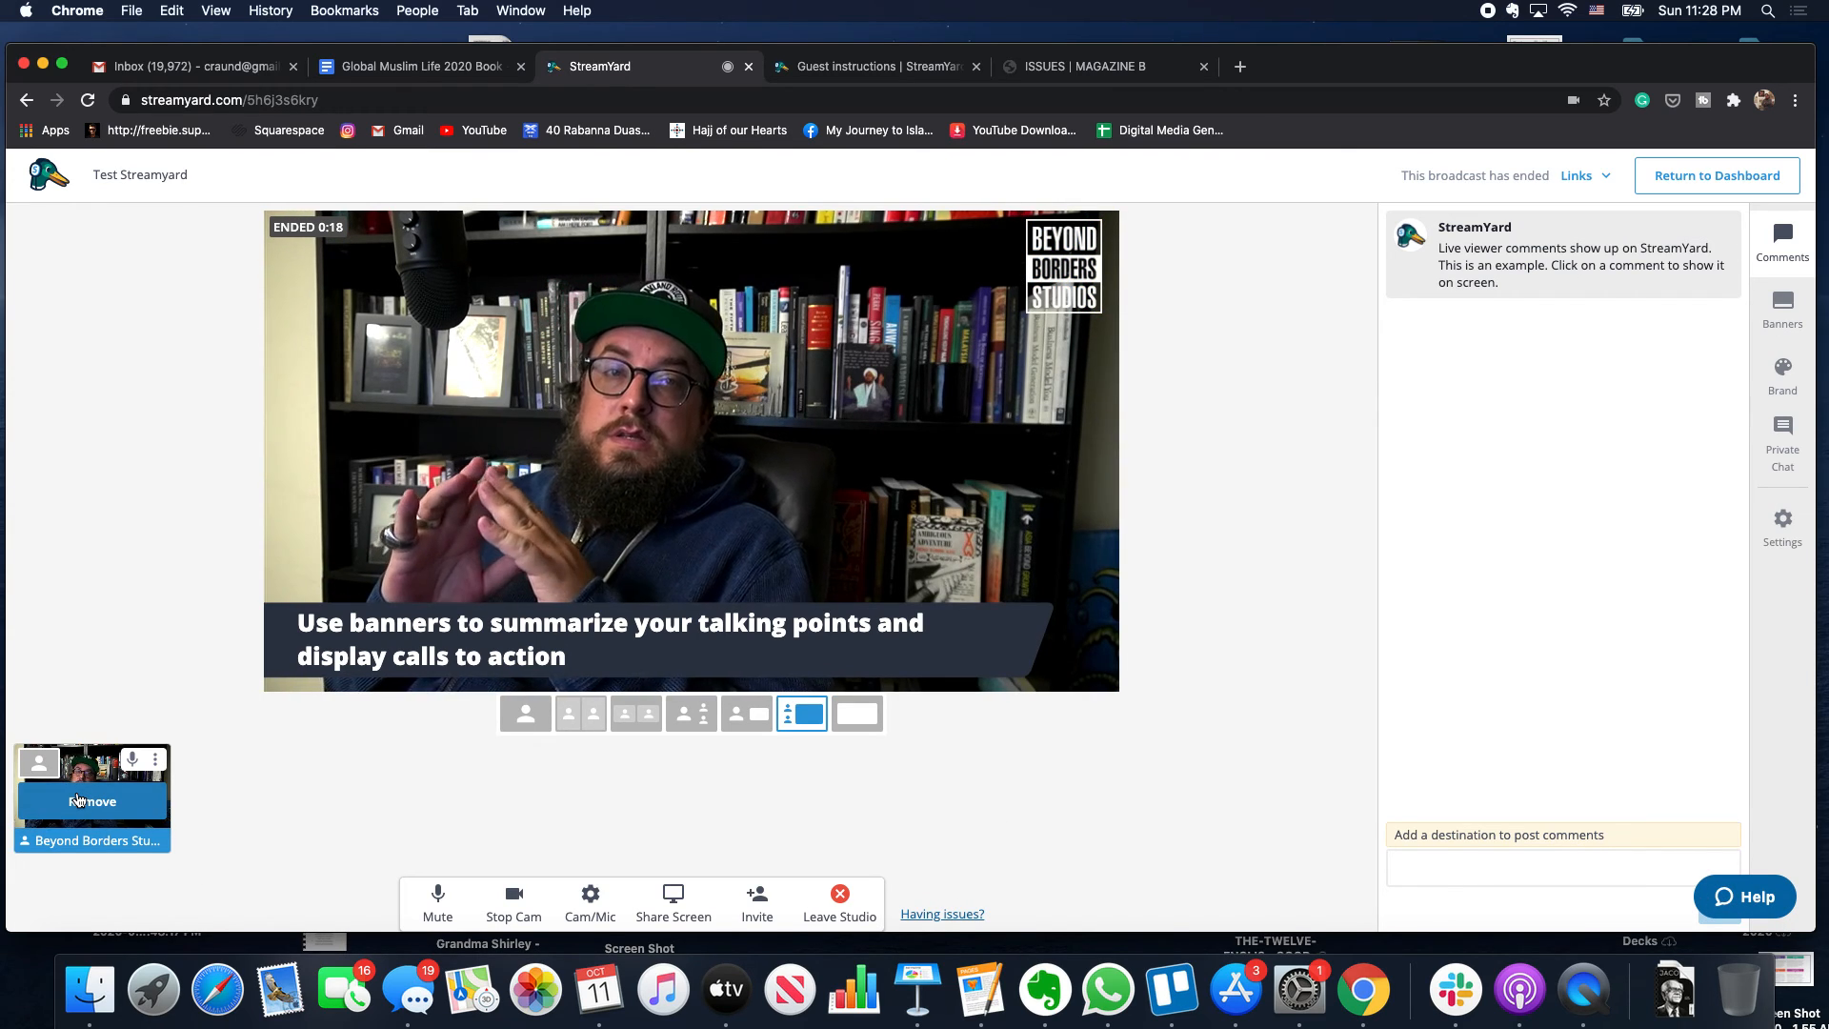